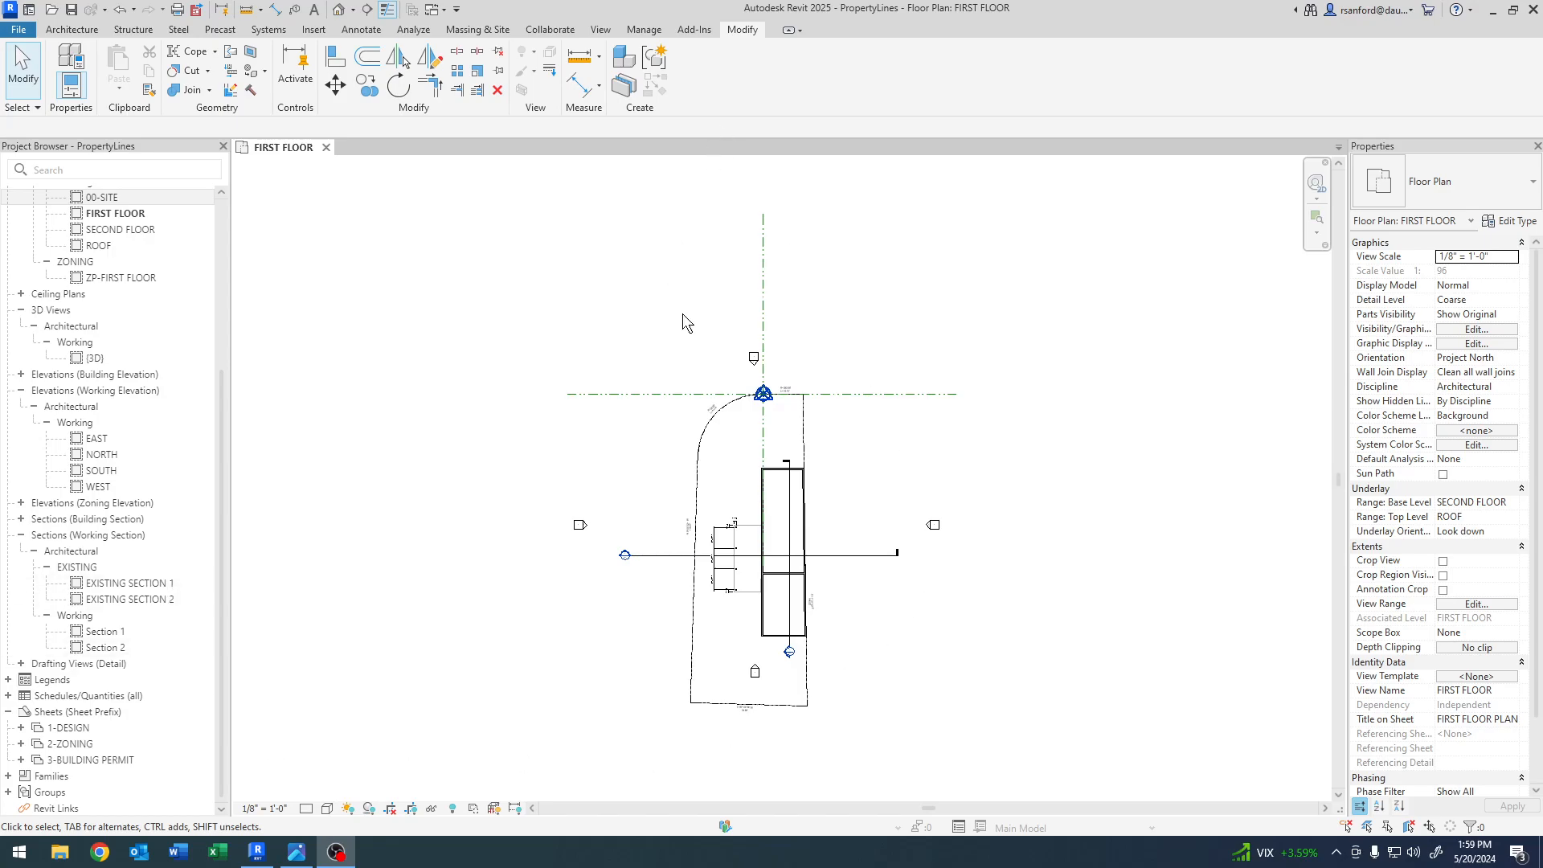
- Examine the curved property lines and their radius and length labels around the site's northern corner
scroll(723, 406, "up", 3)
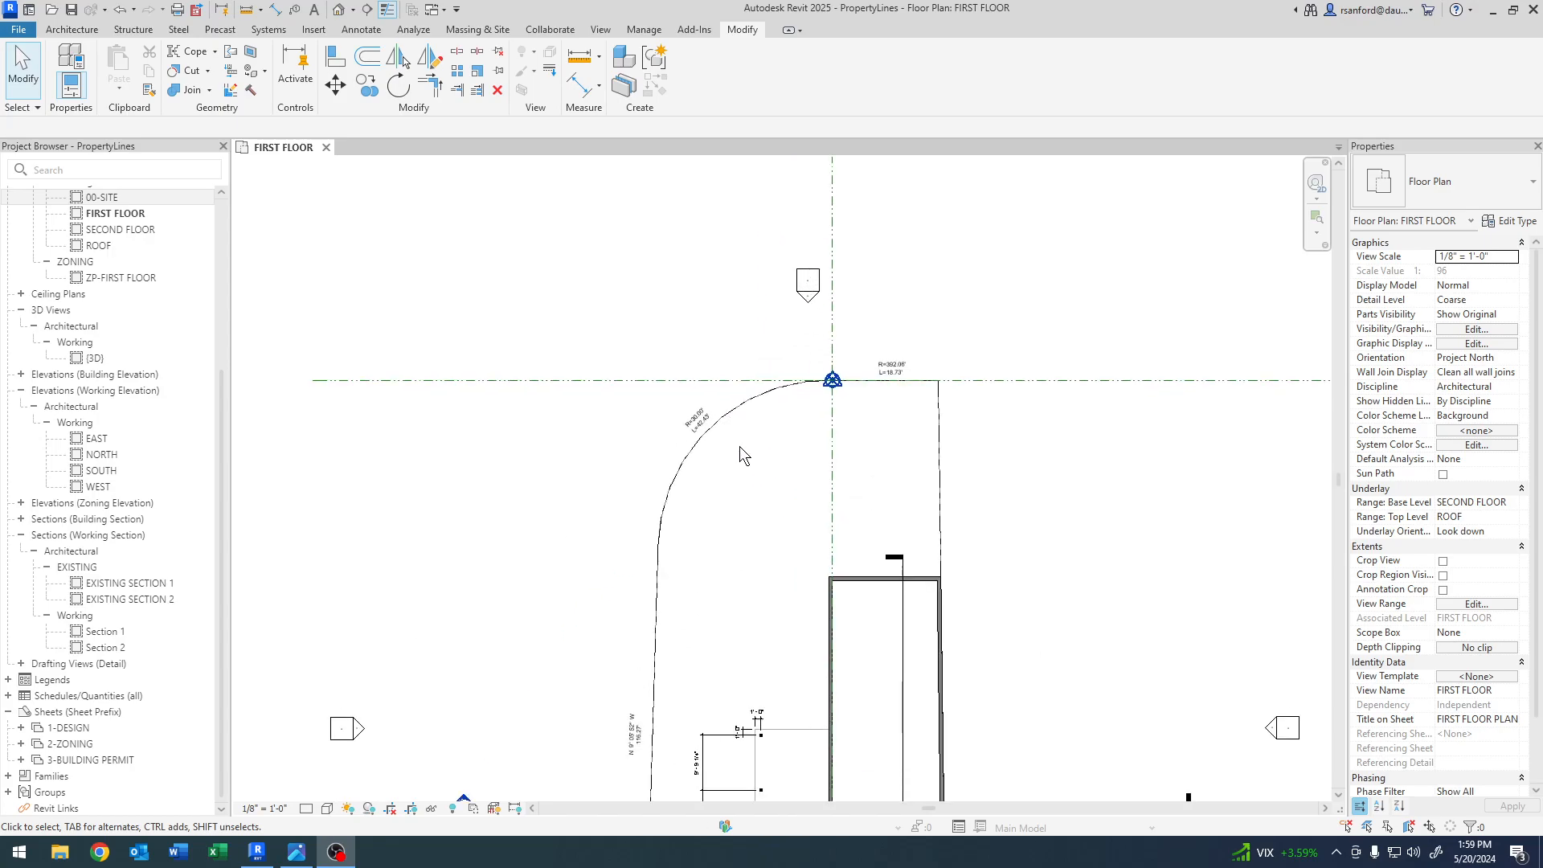
scroll(684, 499, "up", 3)
scroll(533, 565, "down", 2)
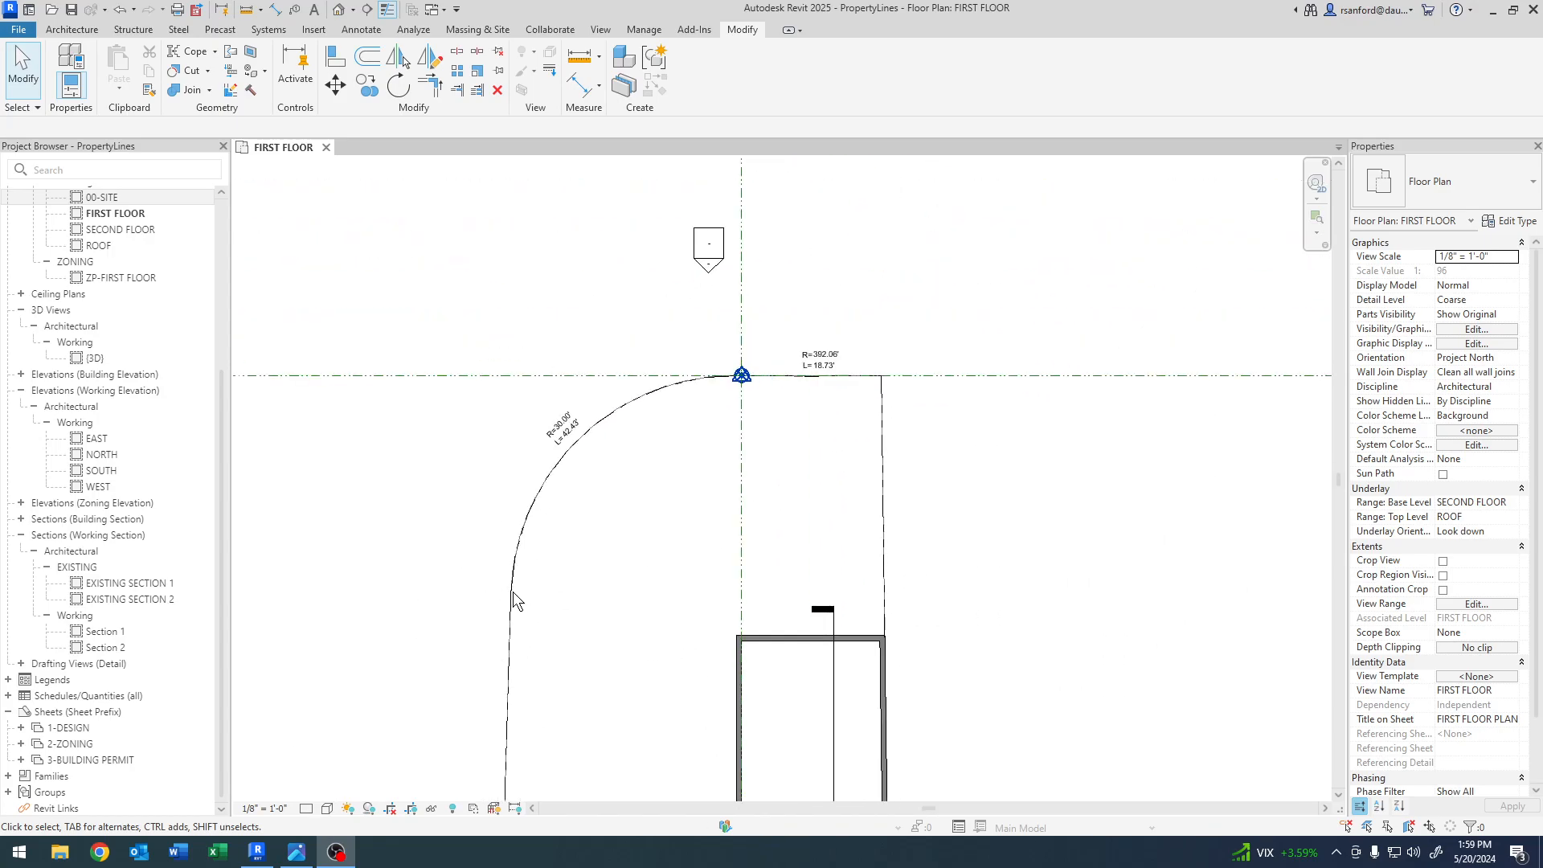
scroll(813, 382, "up", 4)
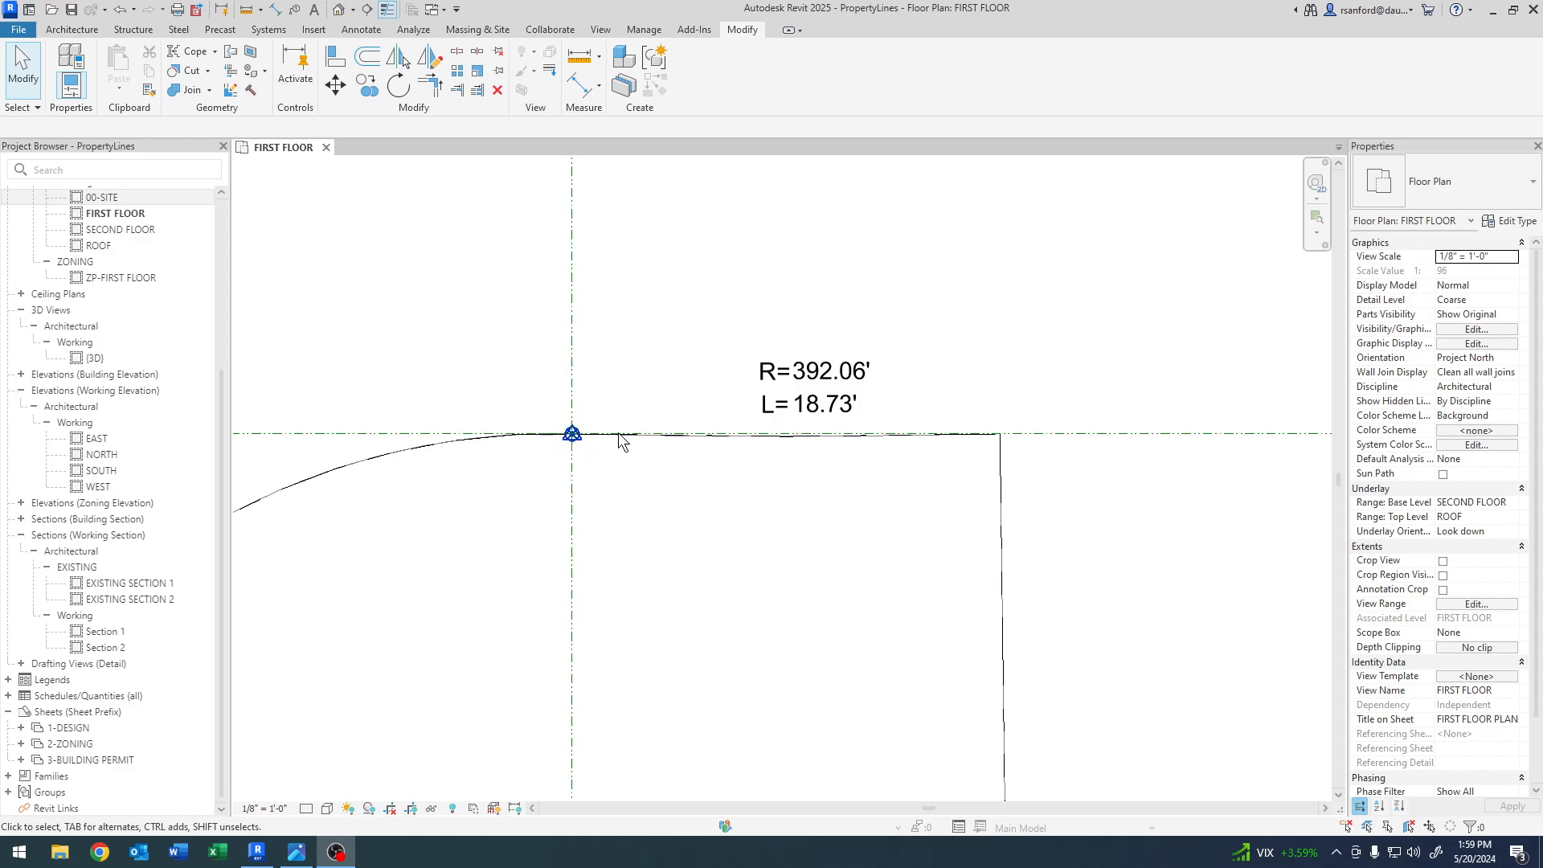
scroll(740, 444, "up", 3)
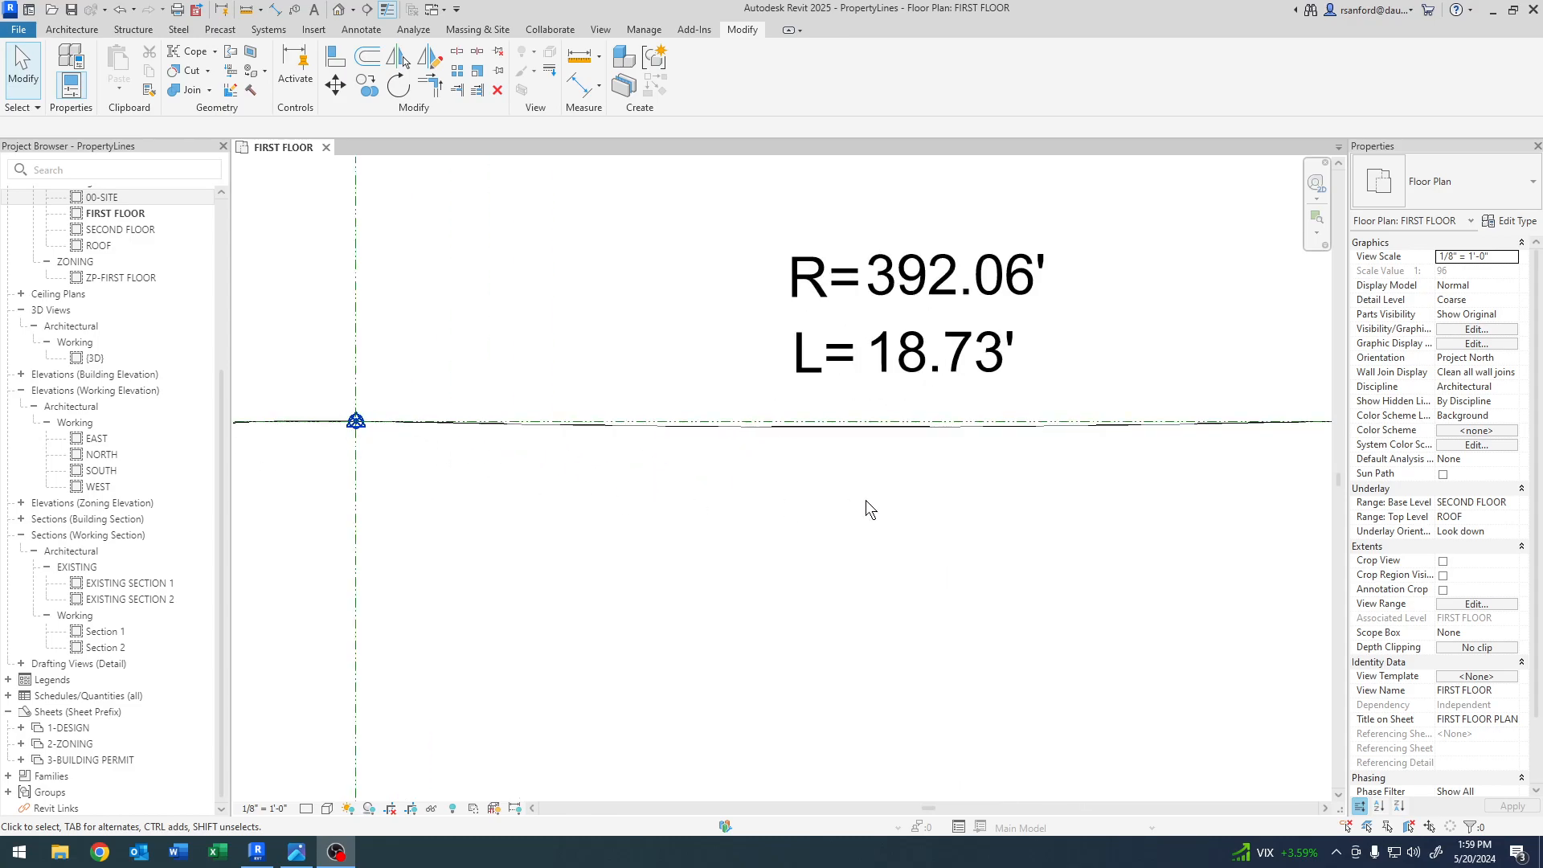
scroll(1165, 460, "down", 3)
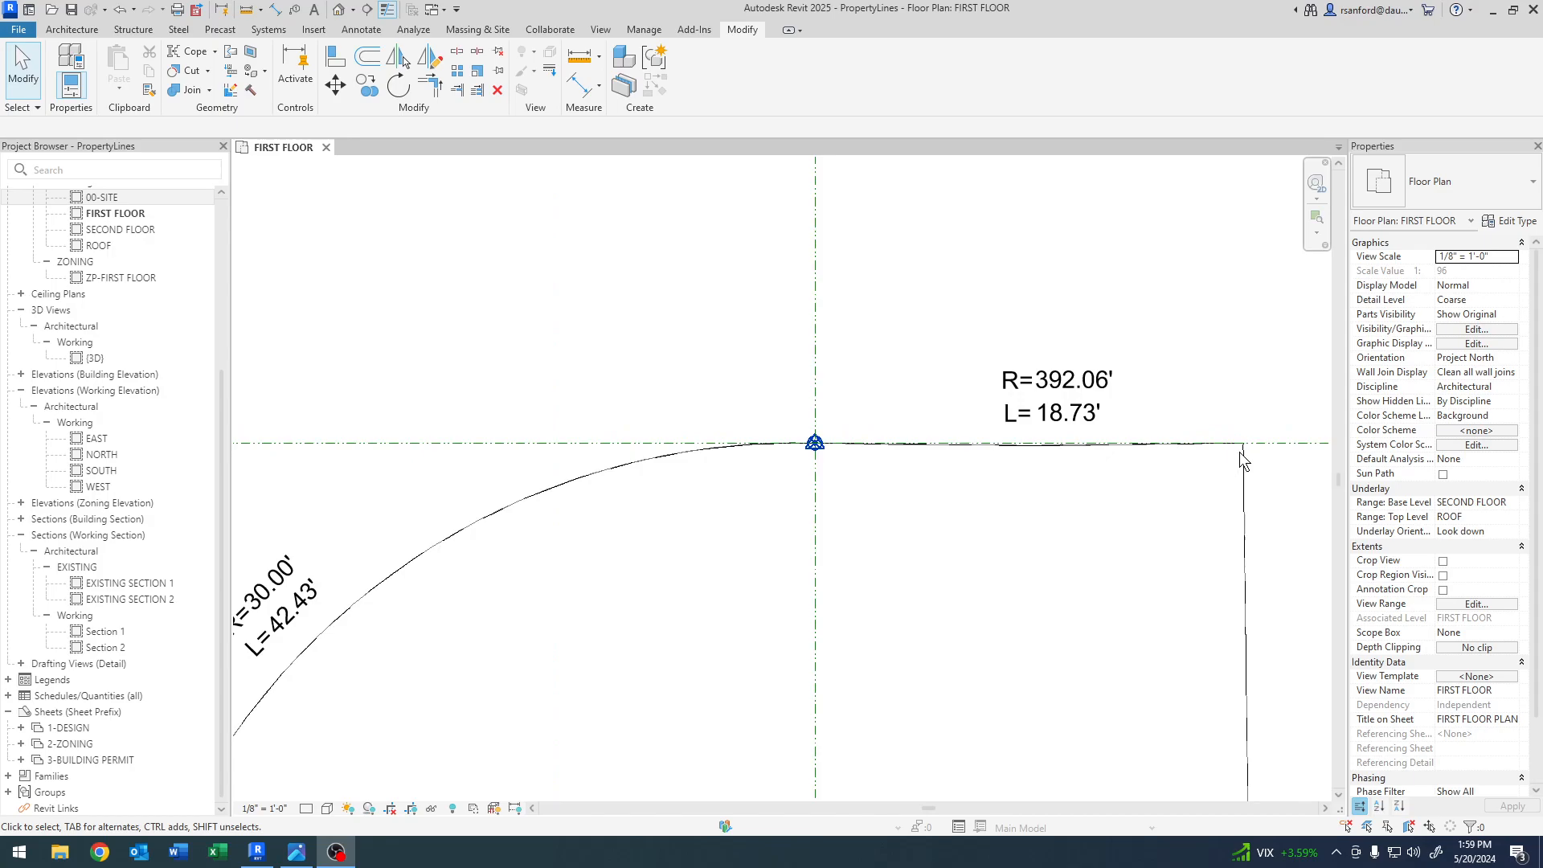
scroll(834, 605, "down", 5)
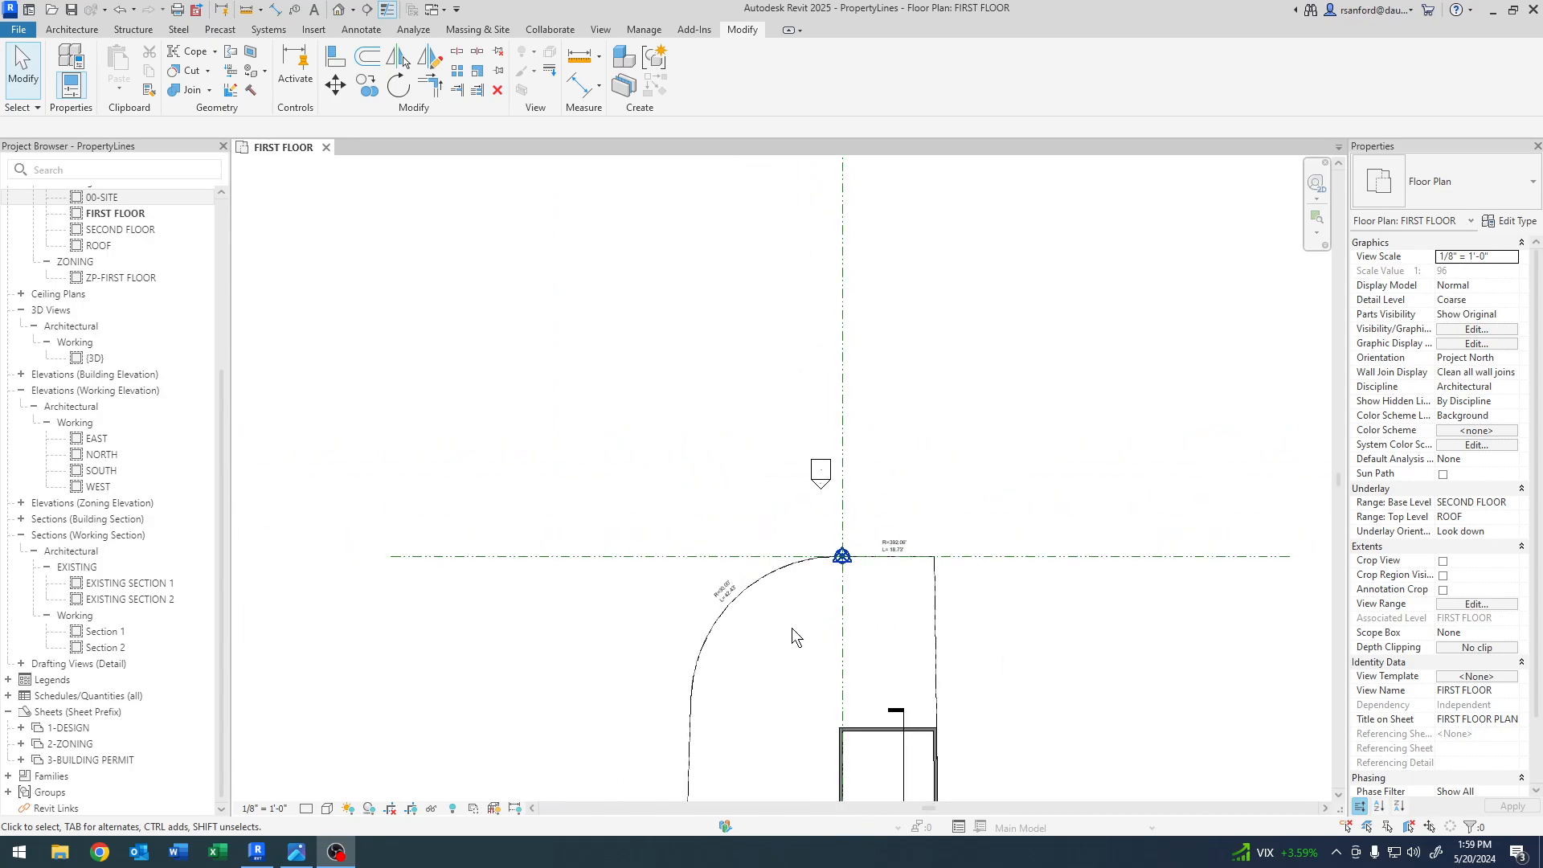
scroll(734, 561, "down", 2)
scroll(644, 620, "down", 1)
middle_click_drag(643, 619, 673, 493)
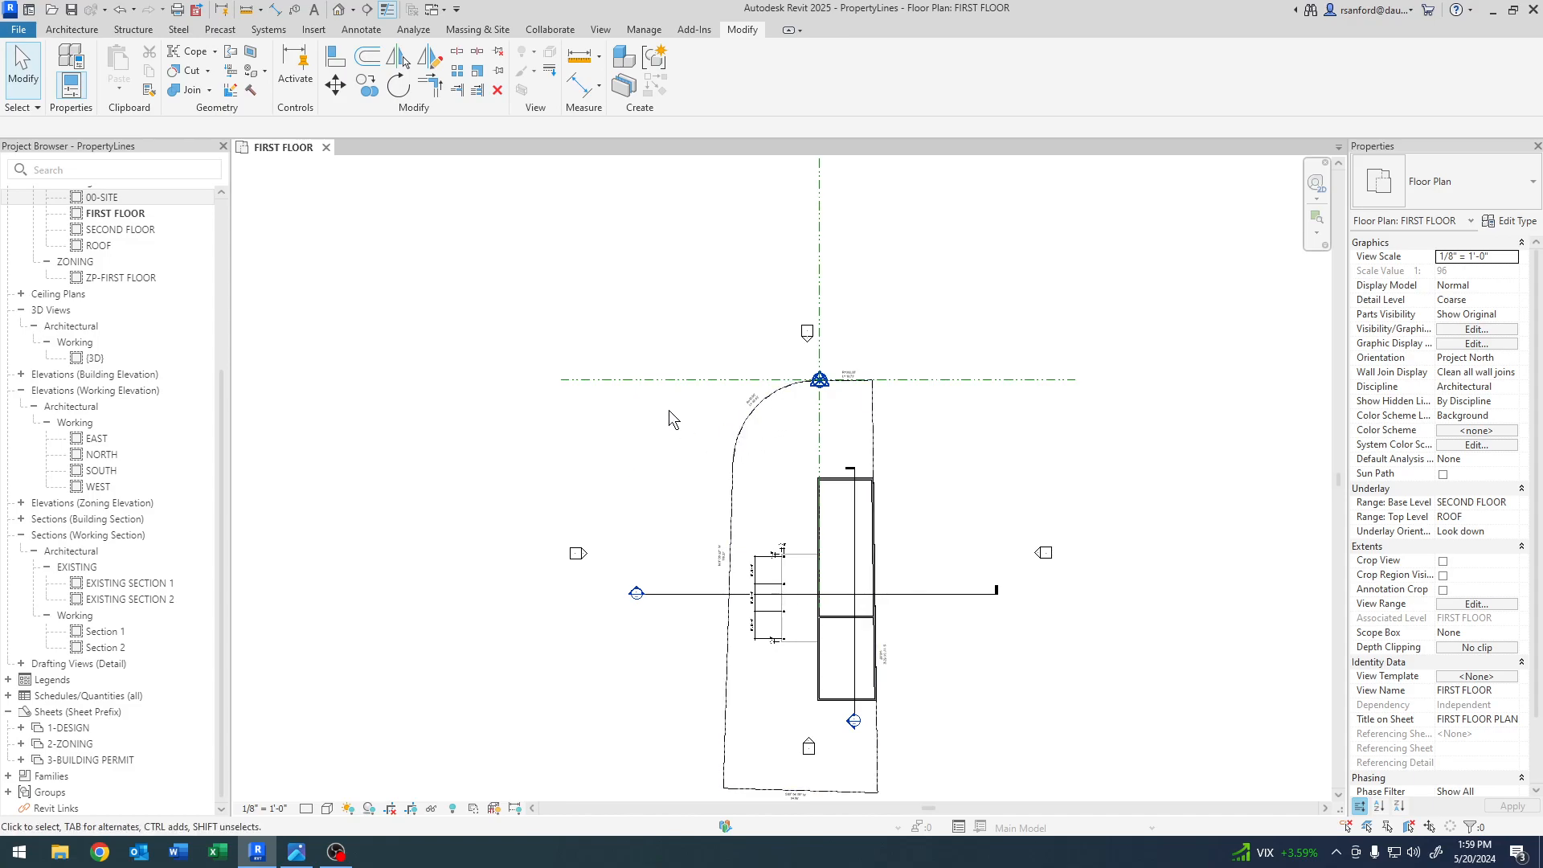
- Add an aligned horizontal dimension across the missing corner, from the west property line to the near end of the north segment
middle_click_drag(679, 422, 668, 678)
middle_click_drag(825, 397, 797, 625)
middle_click_drag(723, 207, 699, 550)
scroll(696, 540, "up", 3)
scroll(696, 540, "up", 1)
middle_click_drag(677, 608, 674, 492)
scroll(672, 492, "up", 1)
middle_click_drag(671, 492, 631, 588)
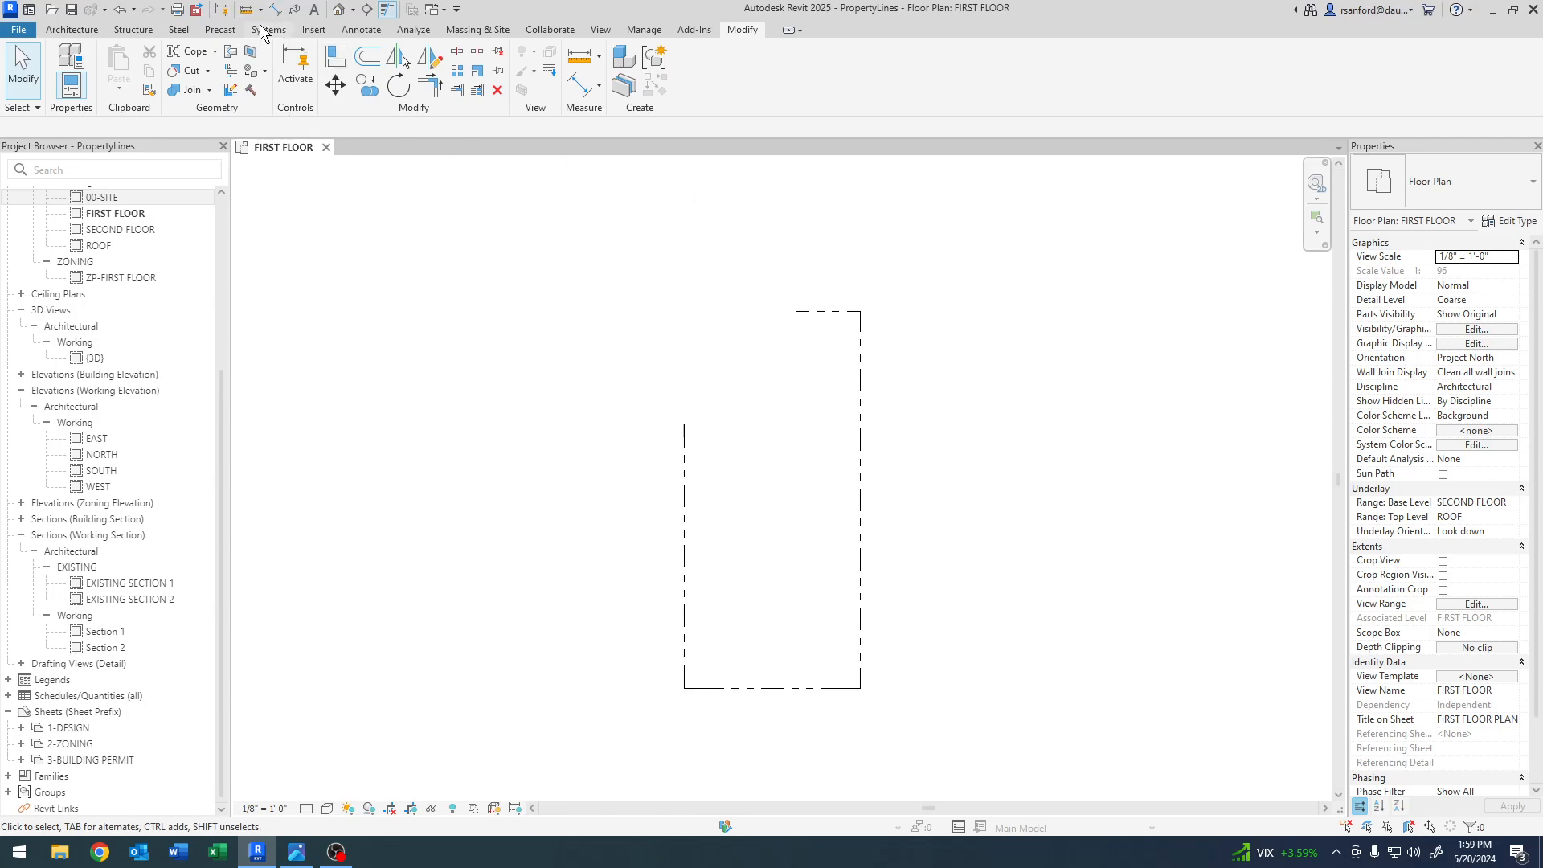
left_click(369, 29)
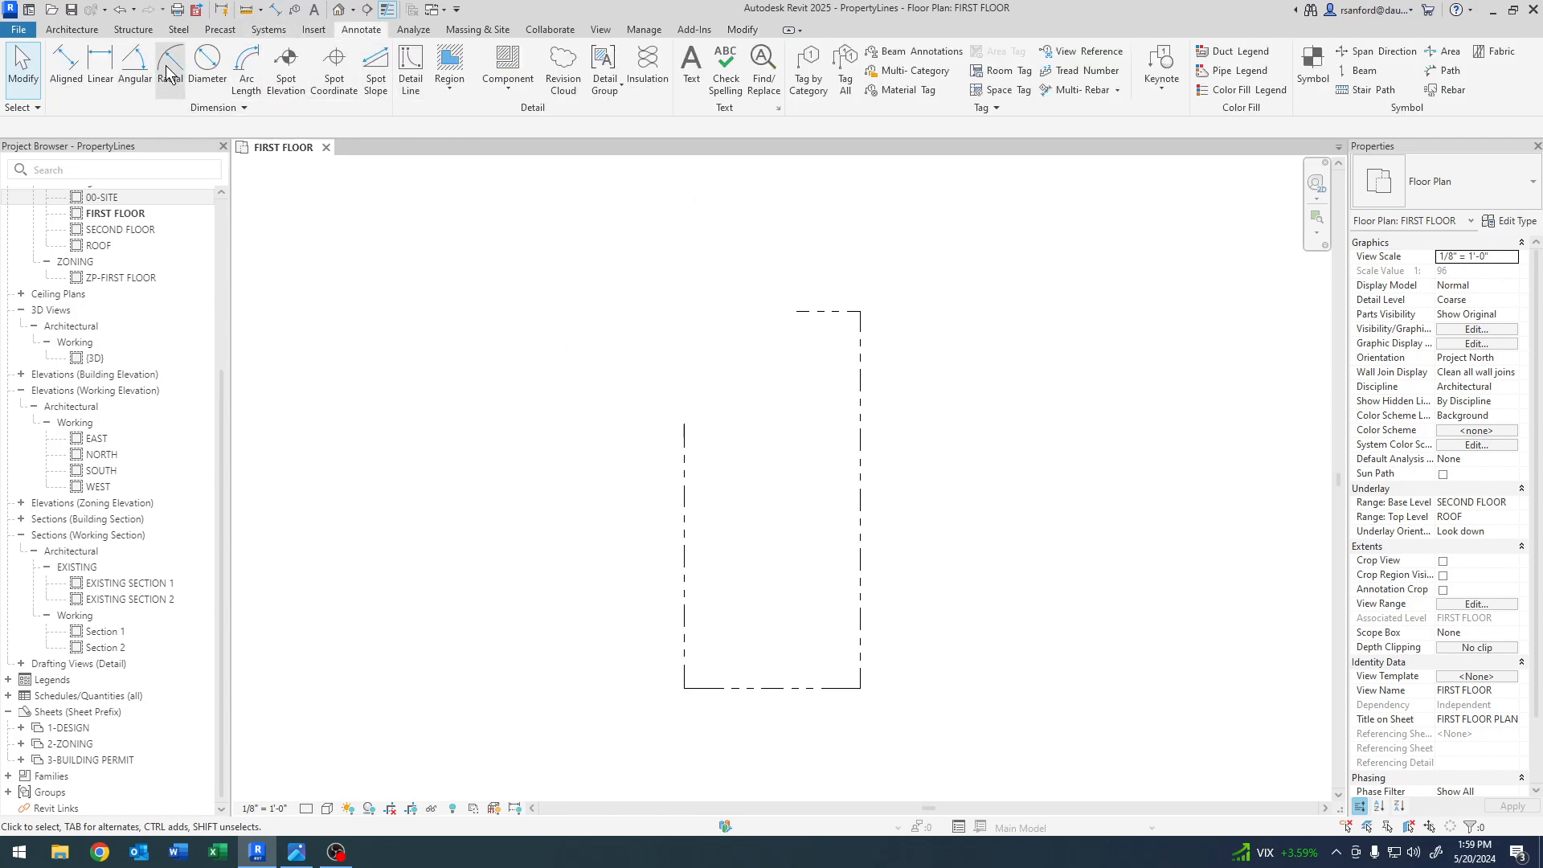
left_click(100, 68)
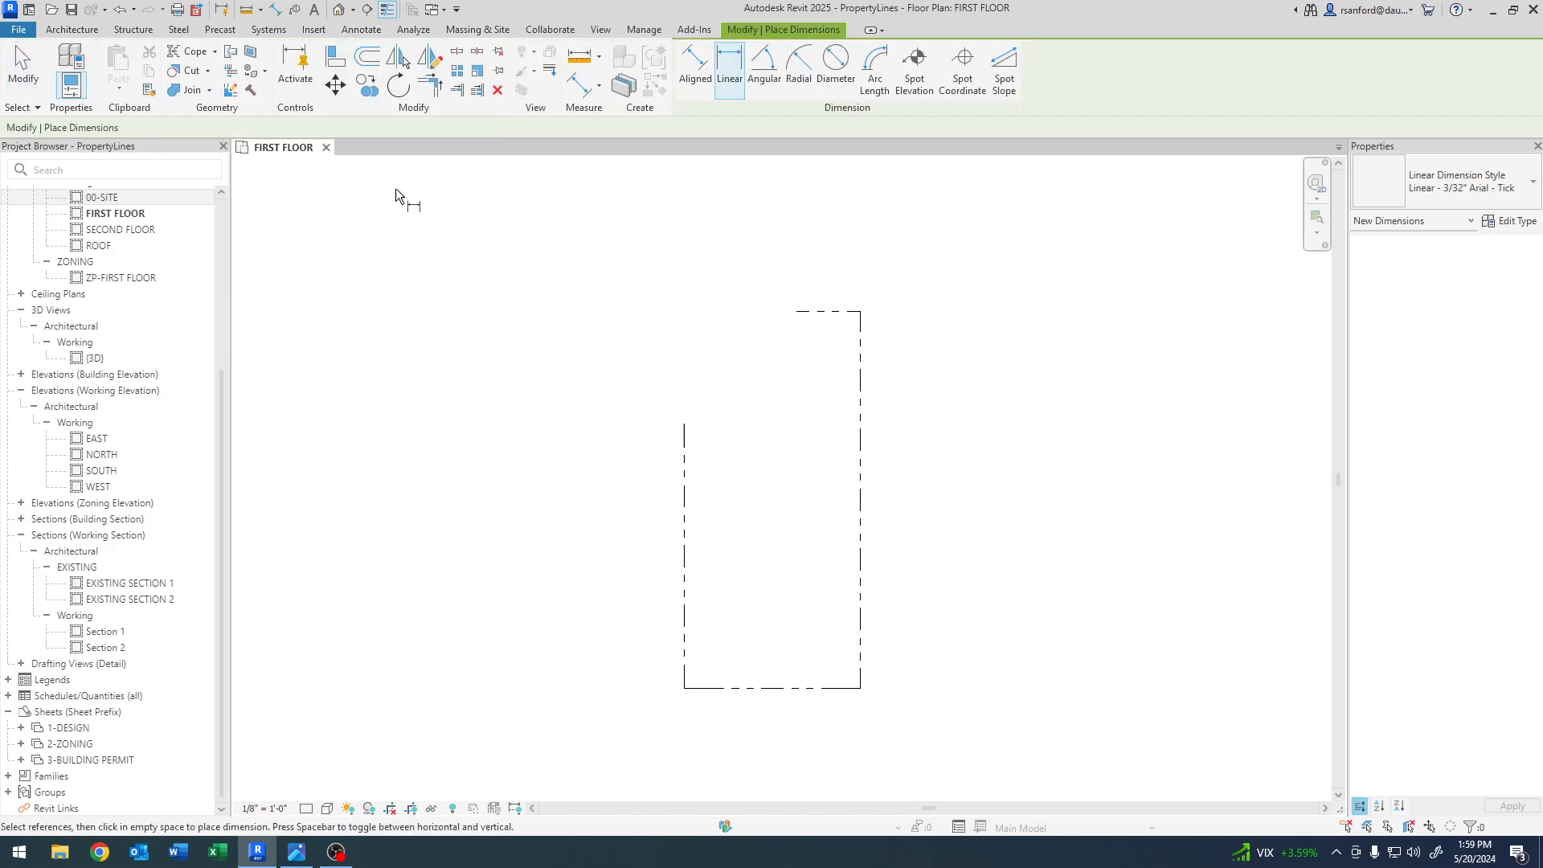
key("Escape")
left_click(68, 68)
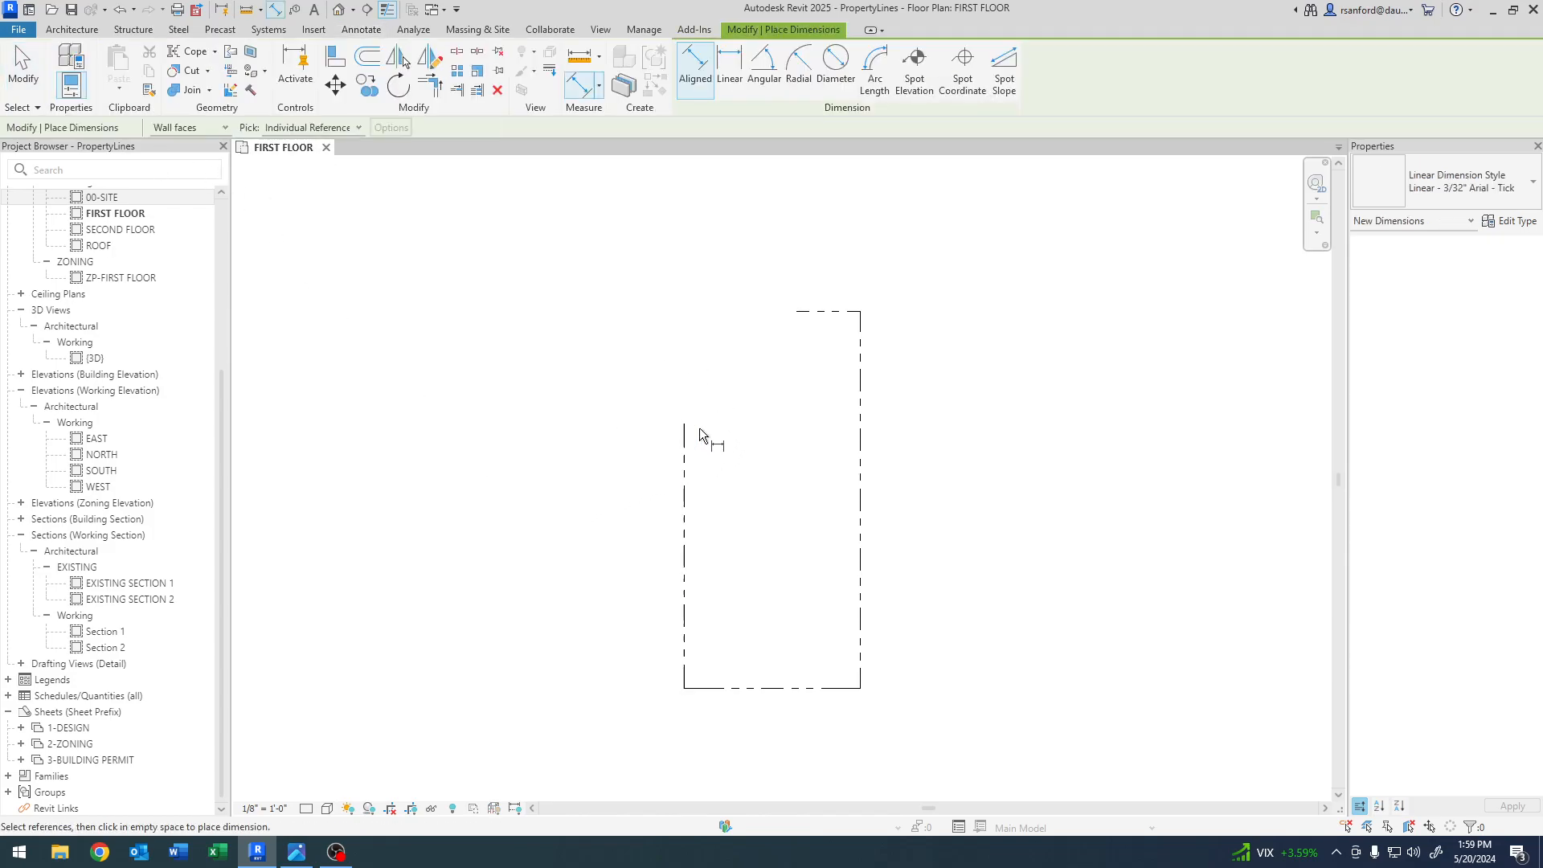
left_click(688, 440)
left_click(794, 307)
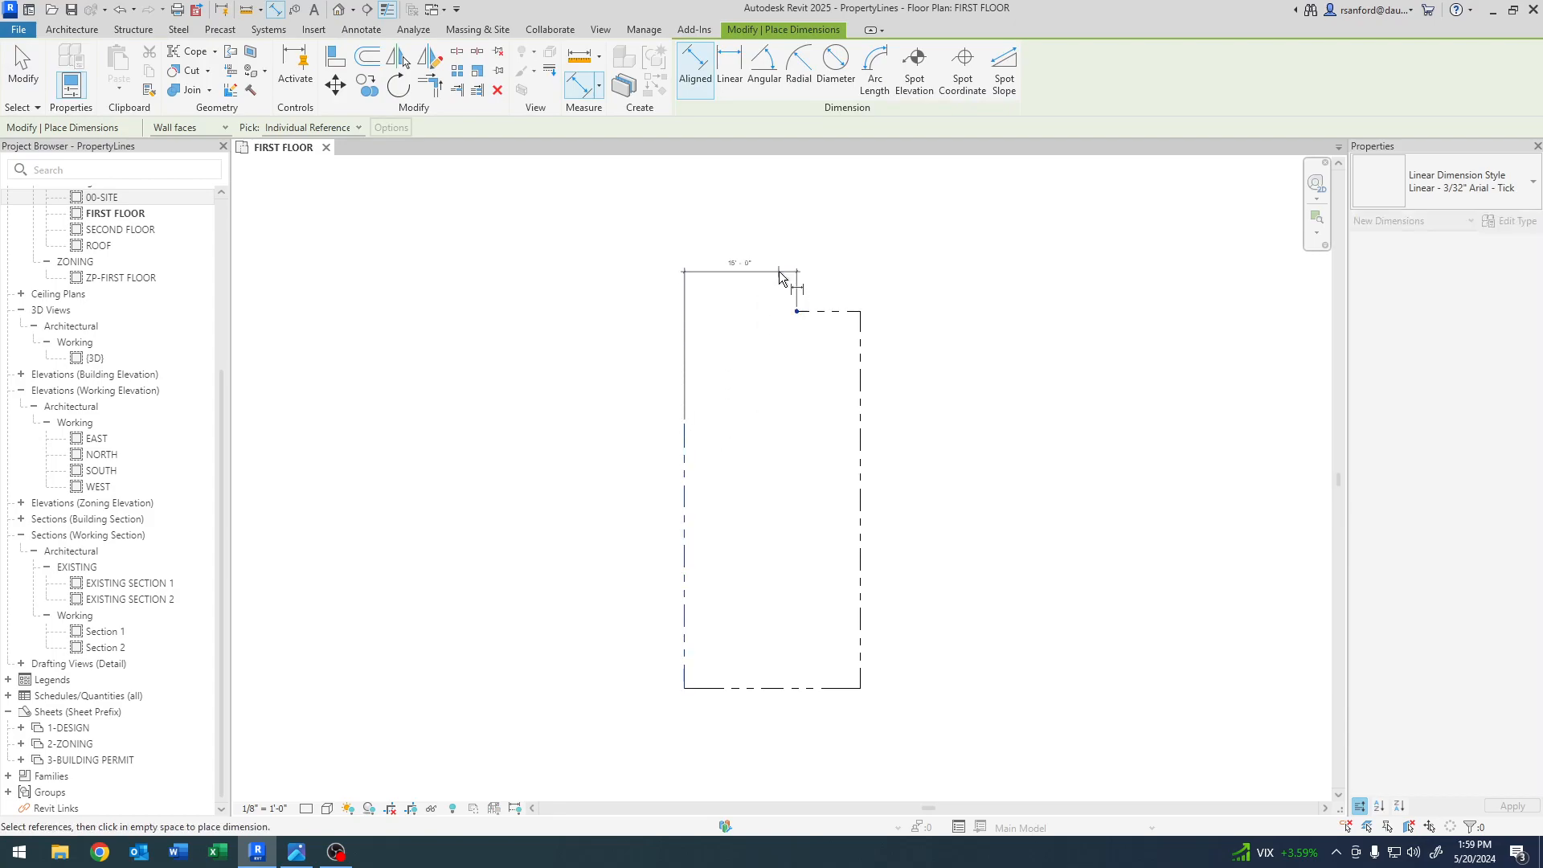
left_click(772, 258)
scroll(763, 344, "up", 2)
key("Escape")
middle_click_drag(702, 264, 702, 360)
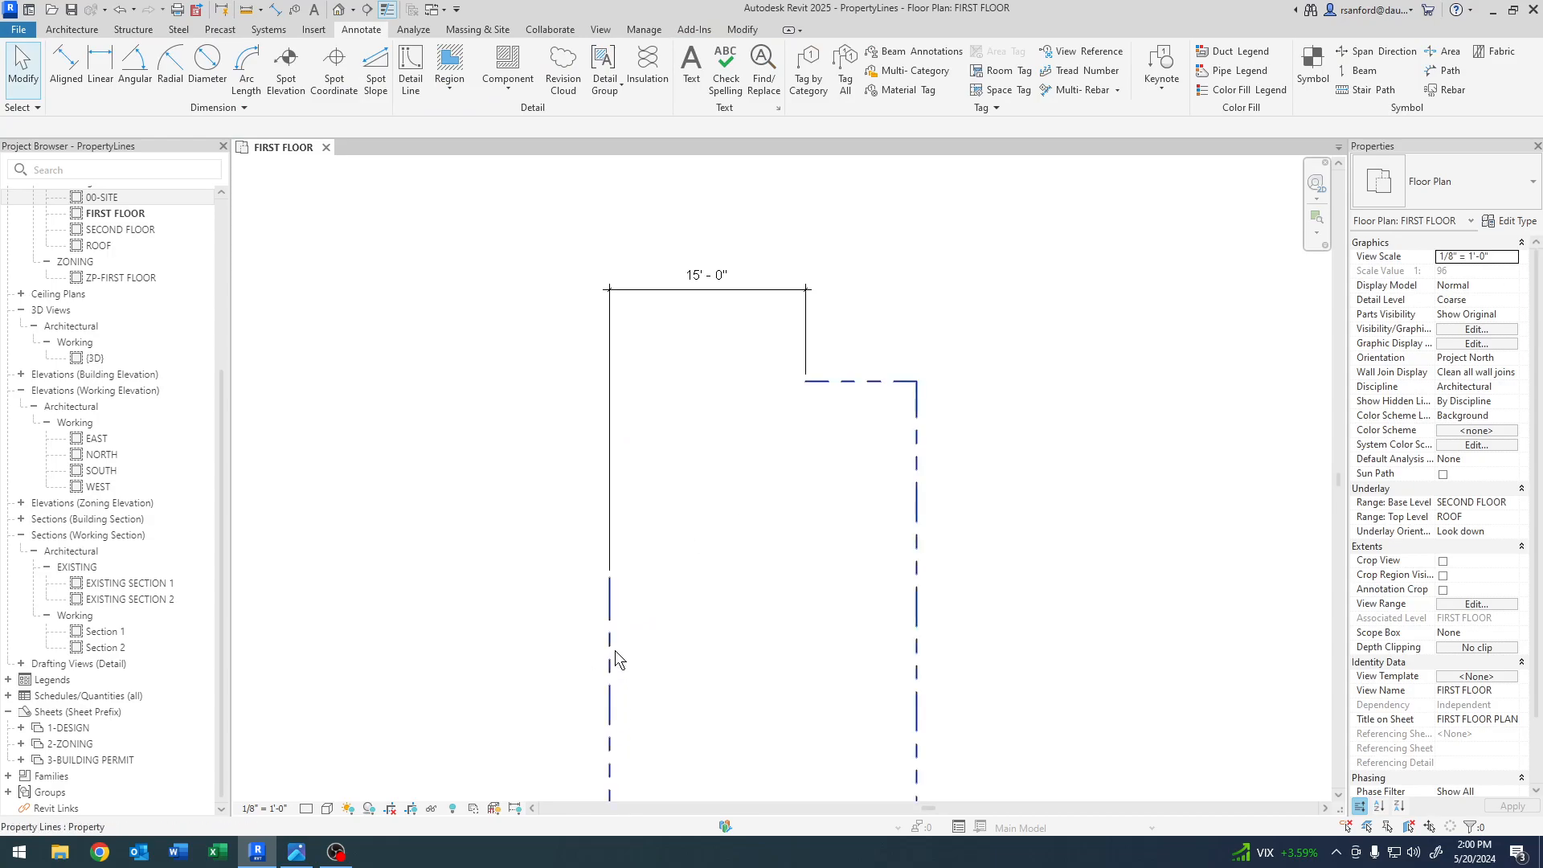
- Open the deed data table for creating property lines by distances and bearings, review its columns and close it
scroll(795, 475, "down", 1)
middle_click_drag(810, 540, 793, 434)
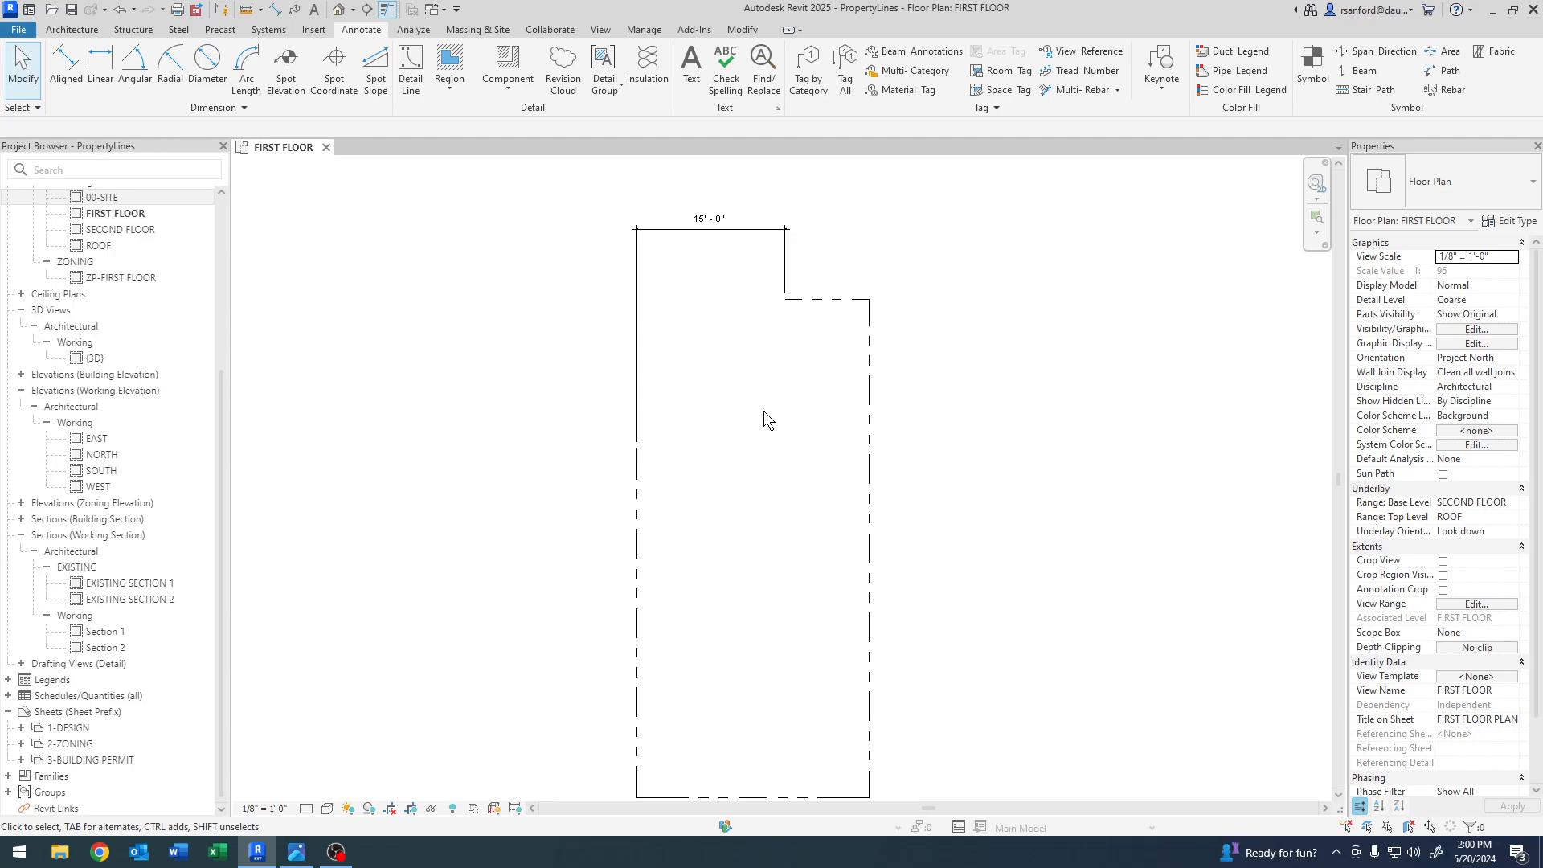
left_click(460, 31)
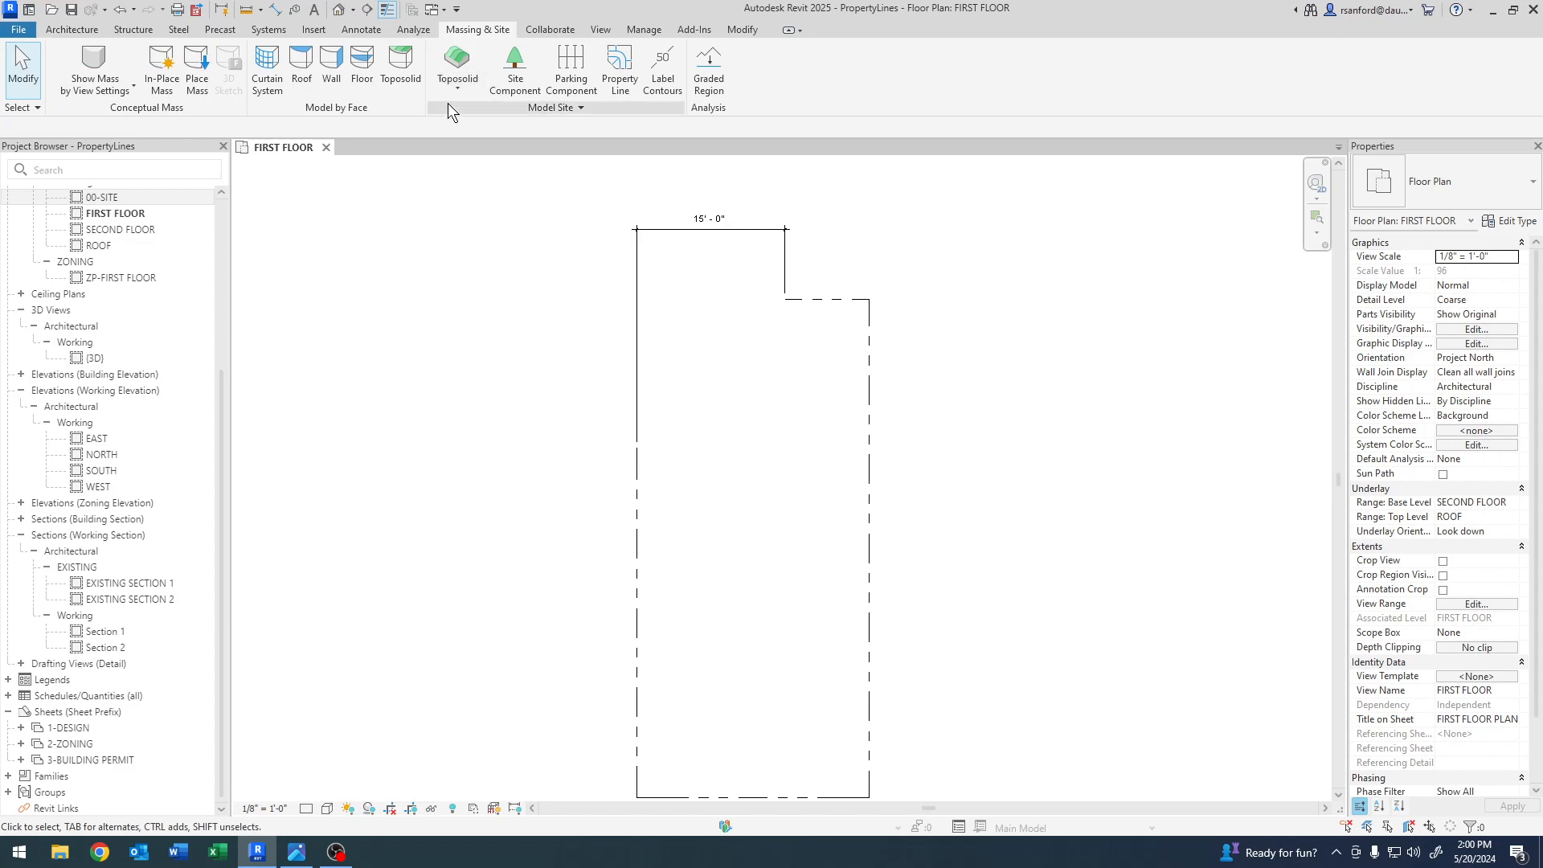
left_click(617, 72)
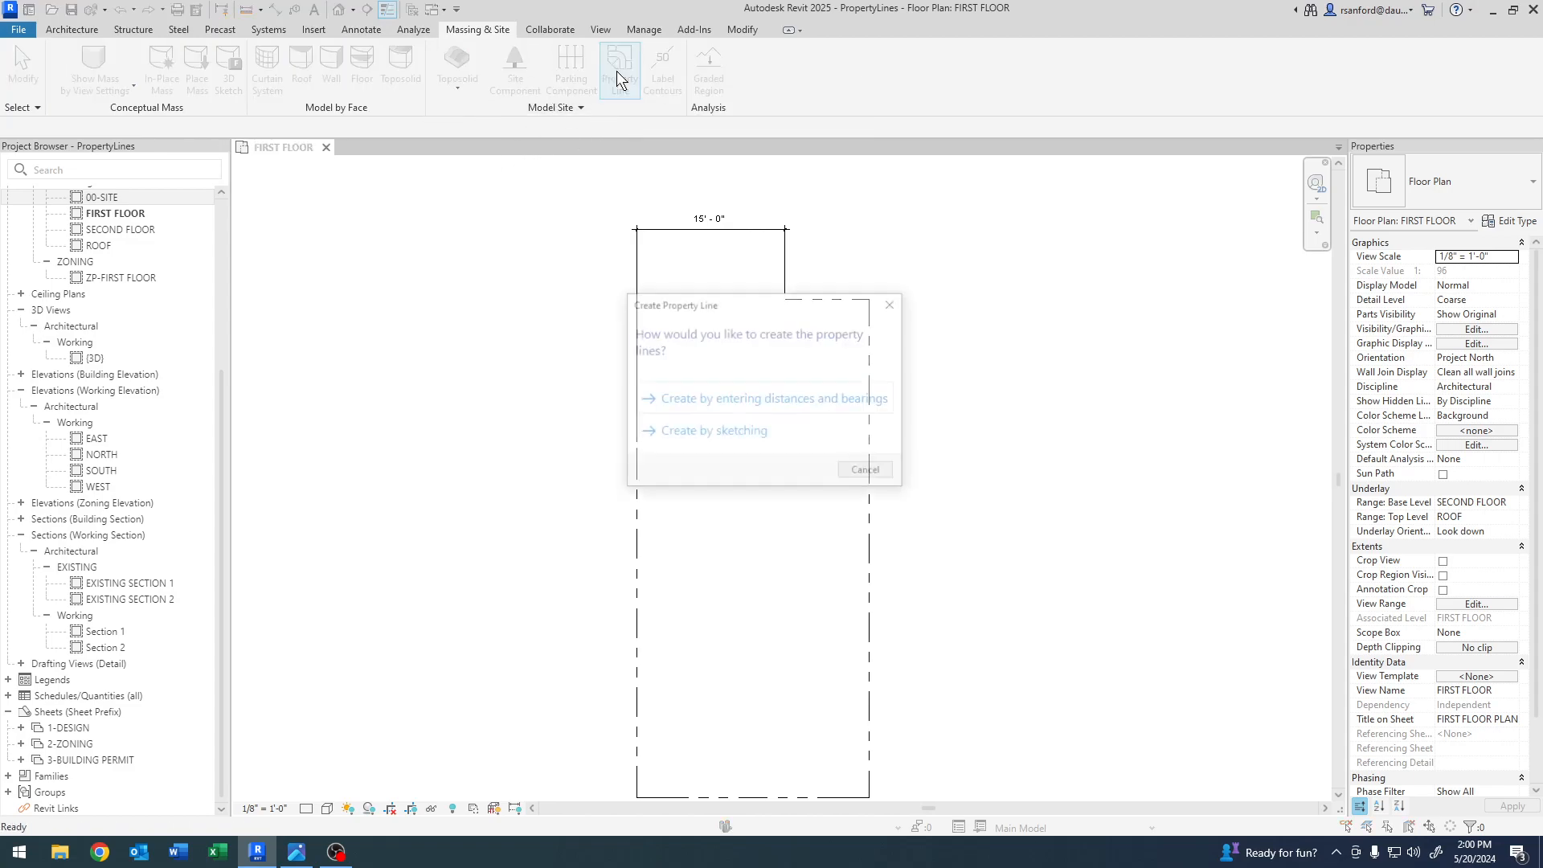
left_click(726, 401)
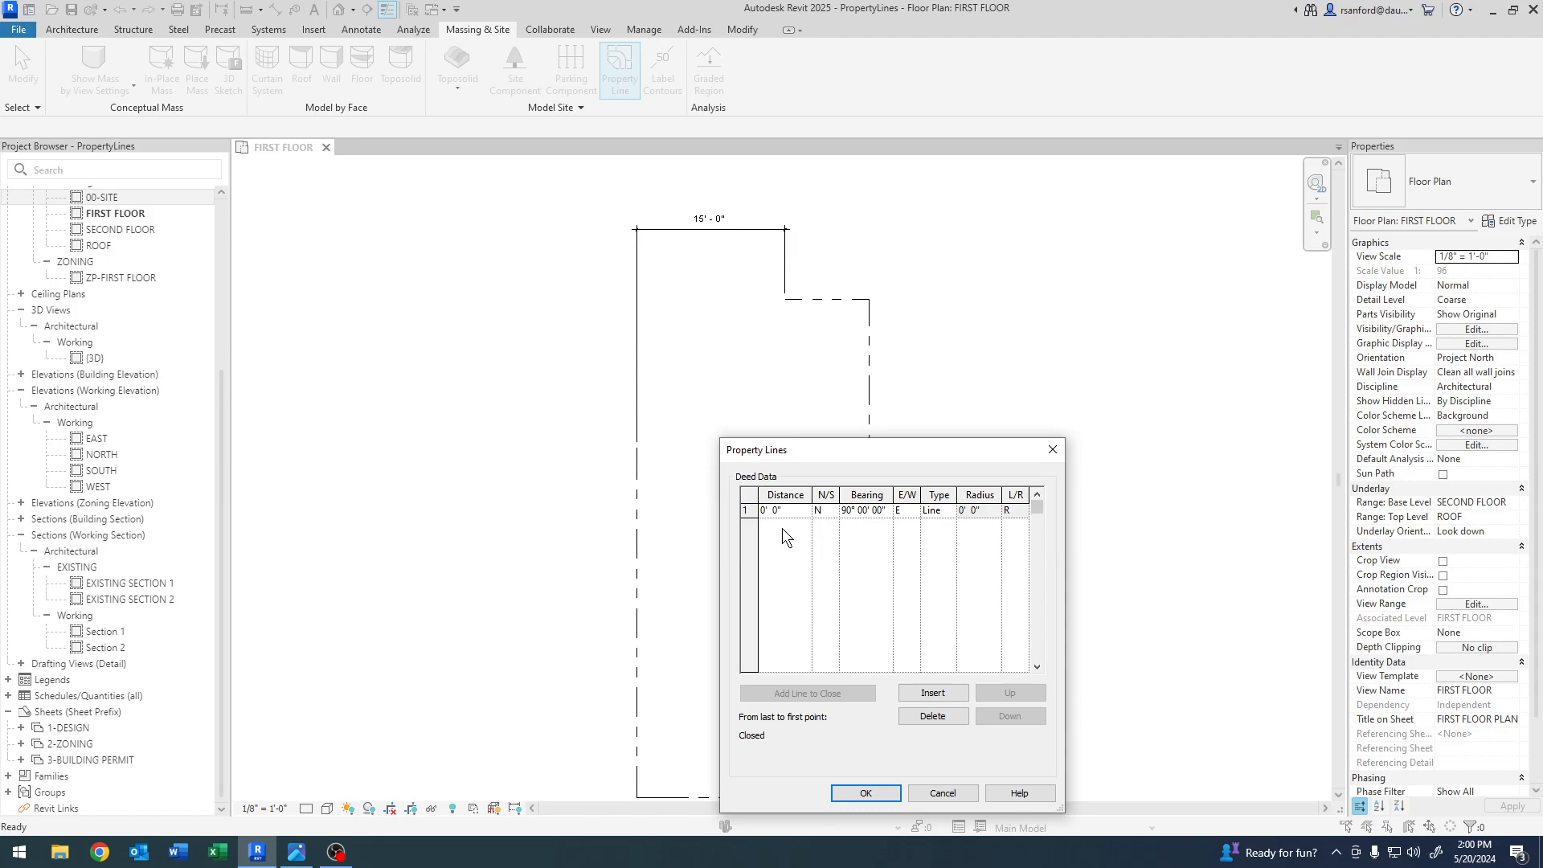
left_click(1053, 450)
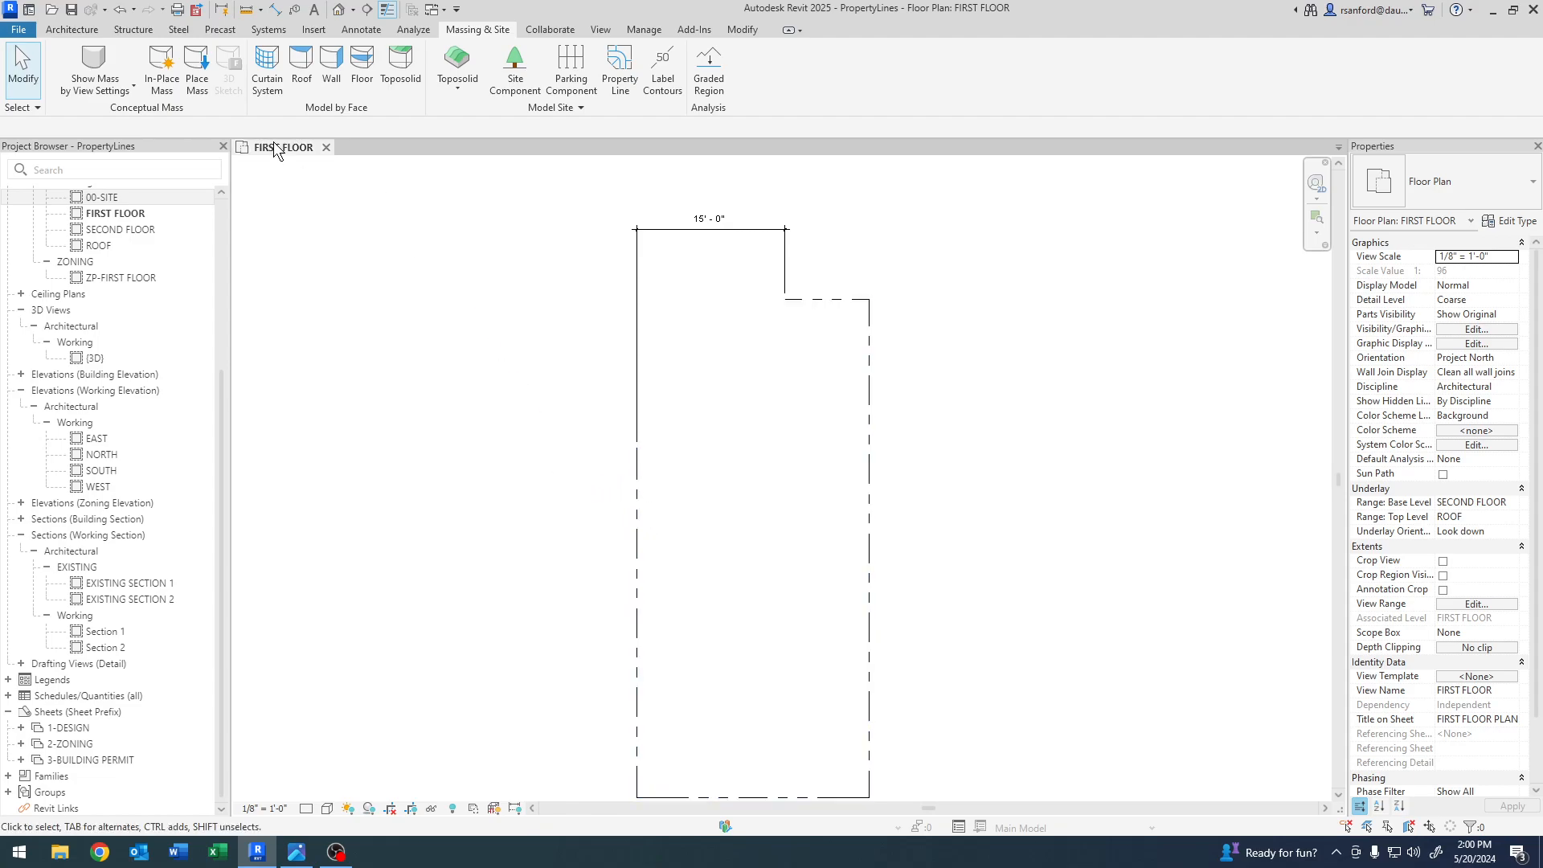
- Draw a 90° center-ends detail arc with a 15' radius in thin lines near the open property corner
left_click(364, 34)
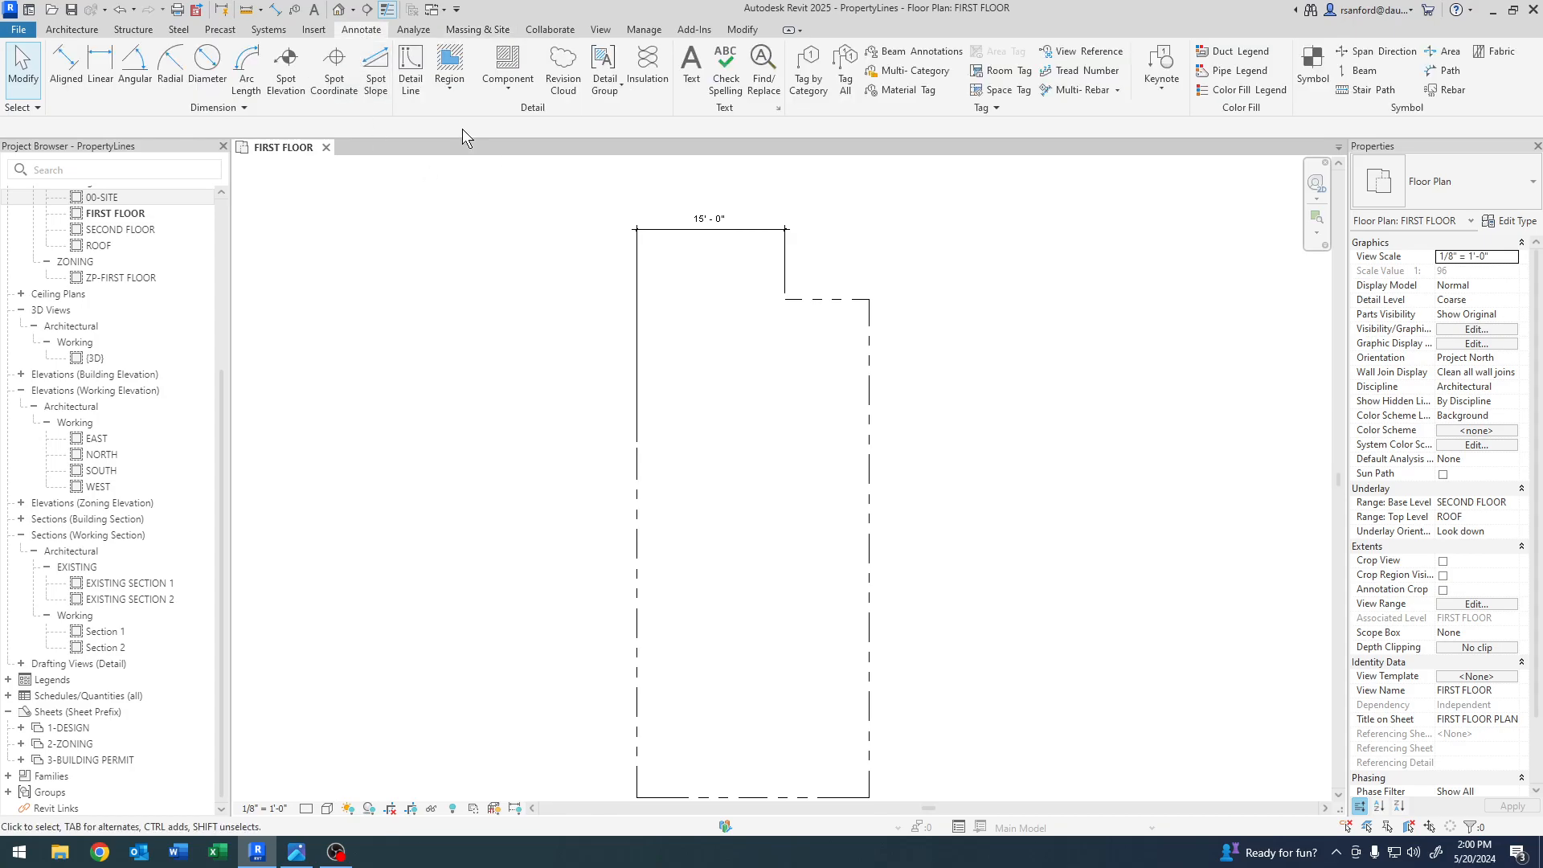
left_click(409, 68)
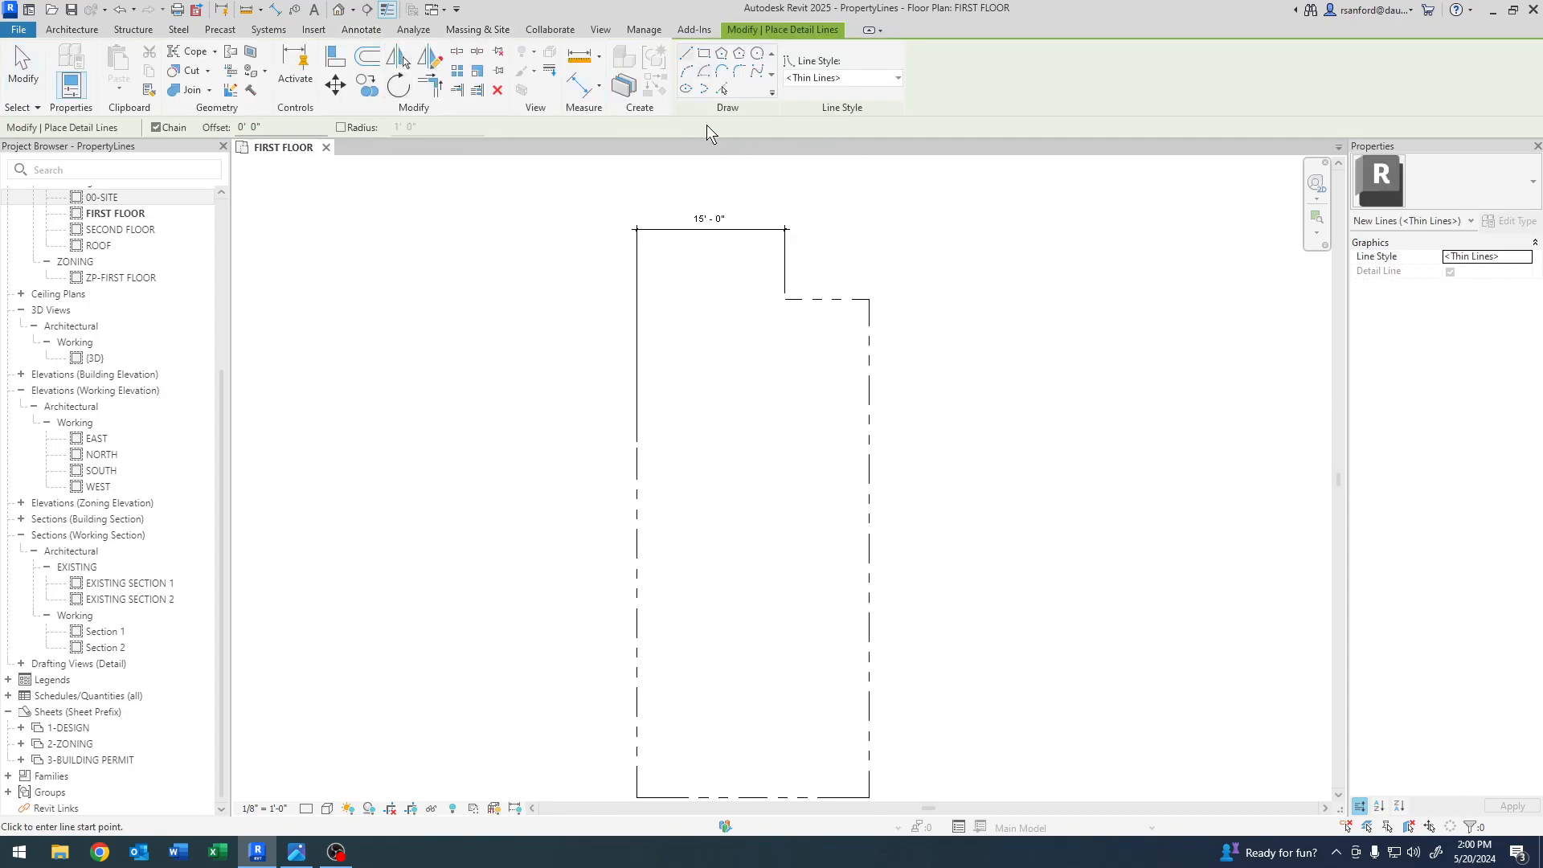
left_click(756, 56)
left_click(760, 407)
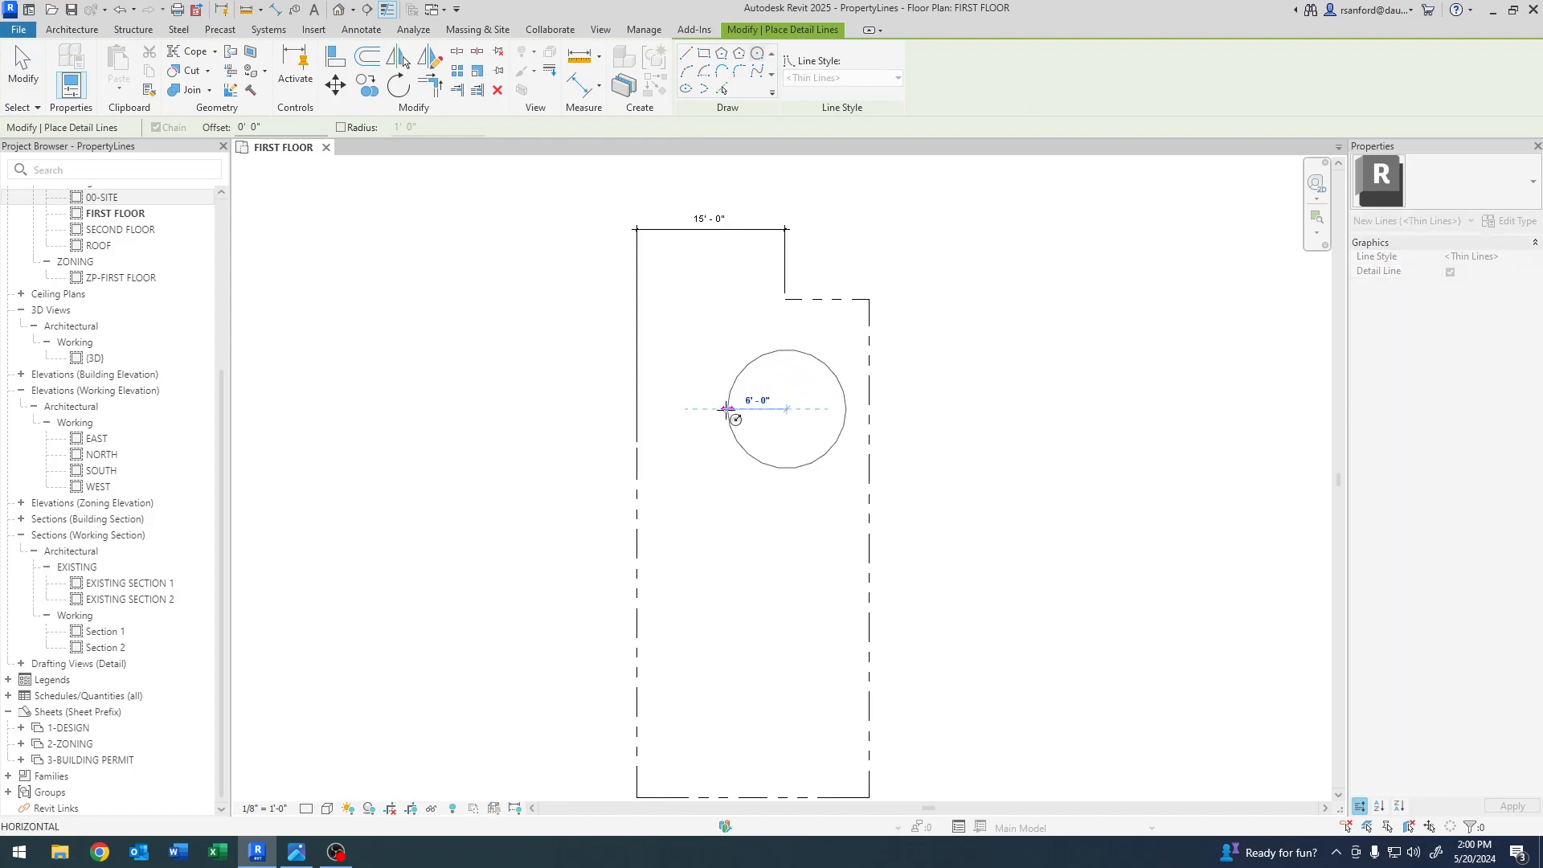
left_click(707, 74)
left_click(764, 412)
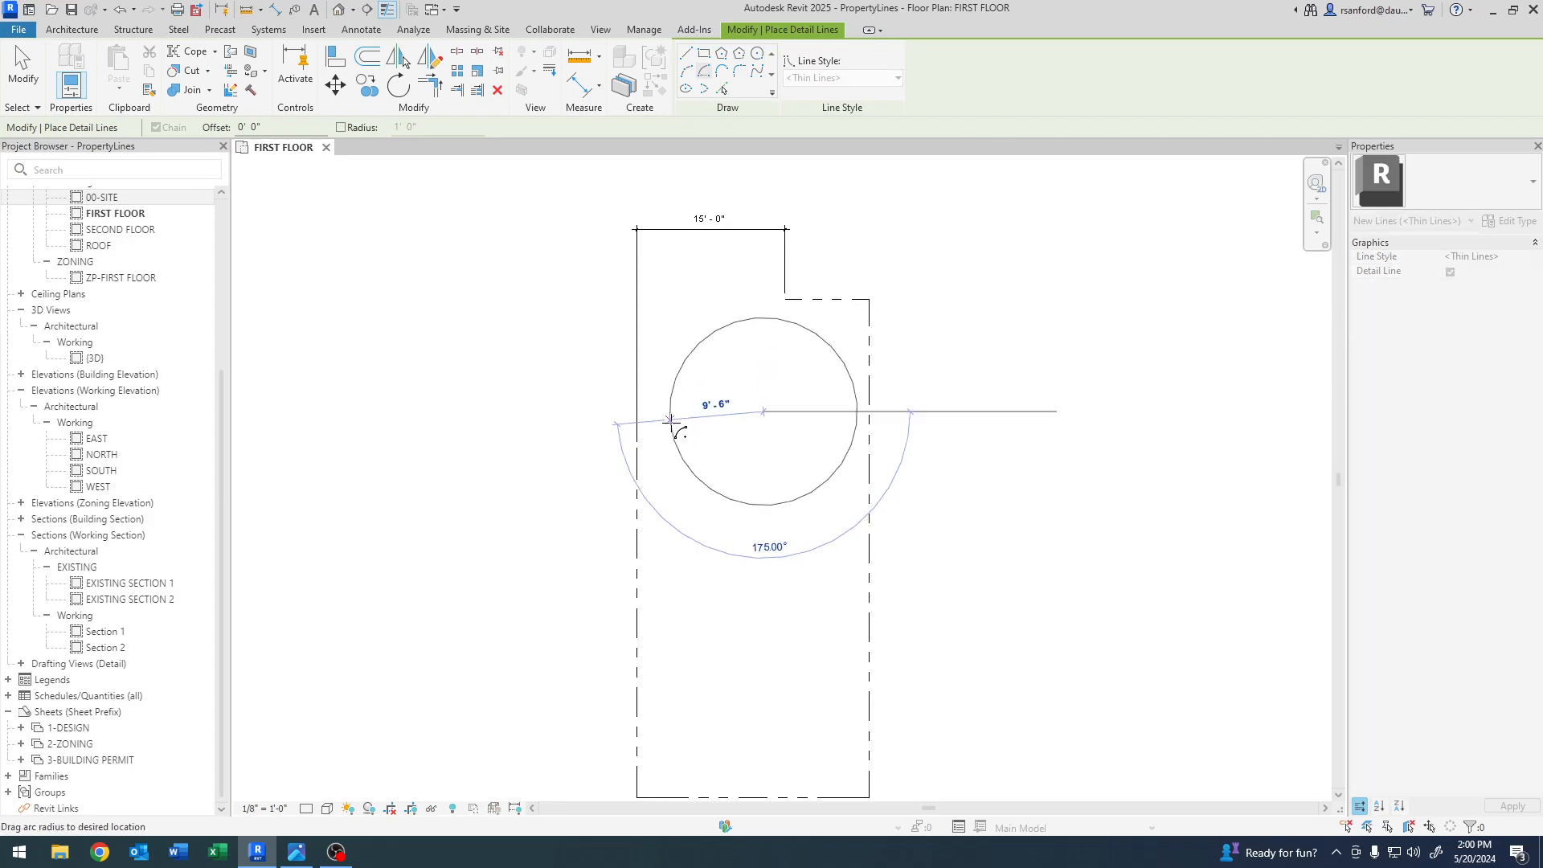
type("4")
key("Return")
left_click(759, 325)
key("Escape")
key("Escape")
- Move the detail arc by its lower endpoint onto the top end of the west property line, filling the missing corner
left_click(681, 289)
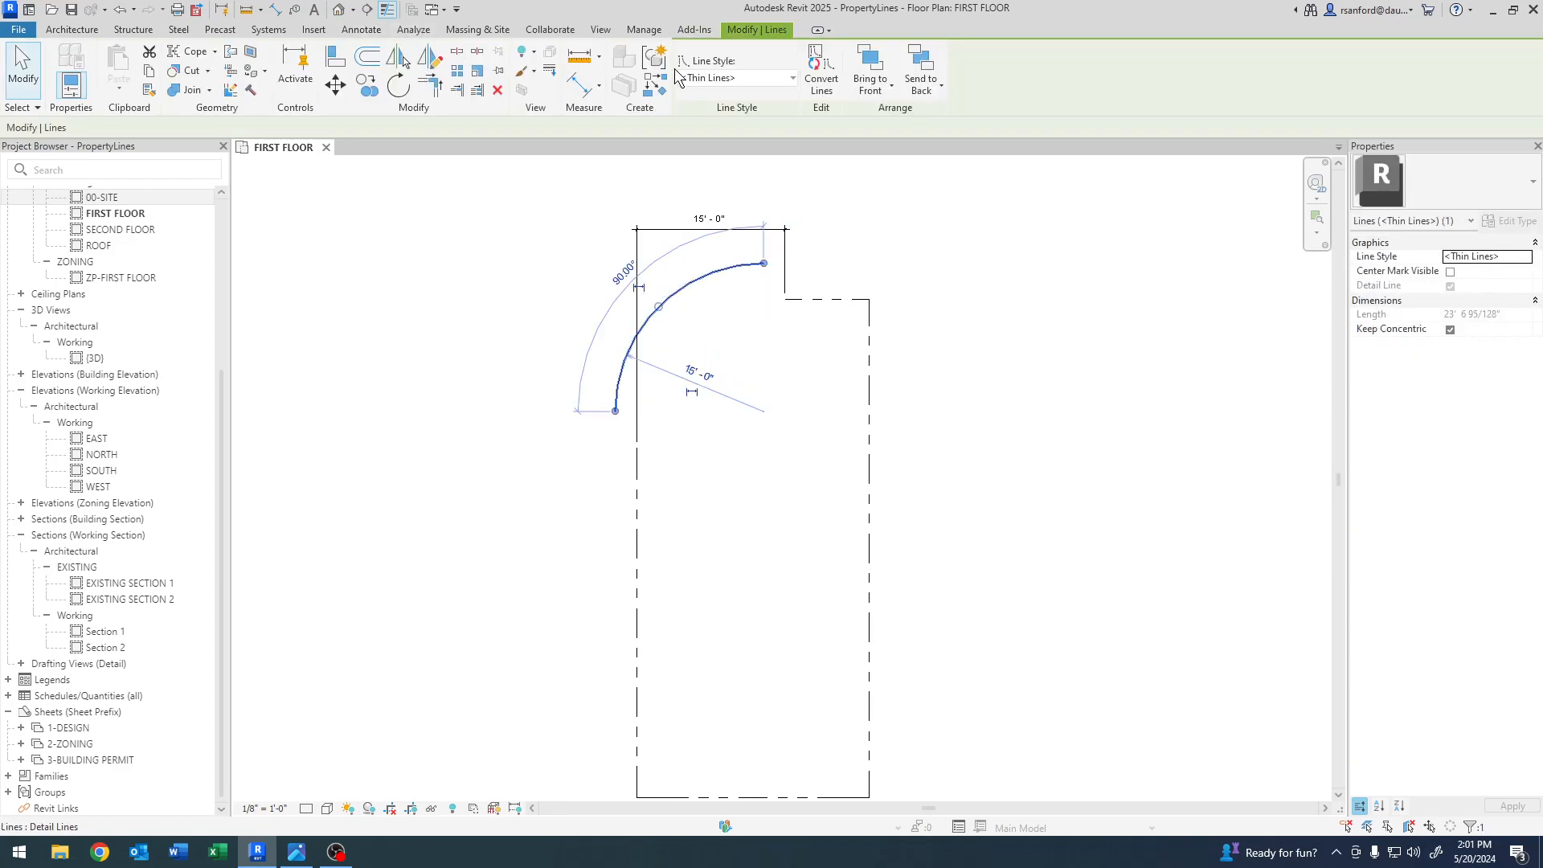
left_click(338, 88)
left_click(615, 411)
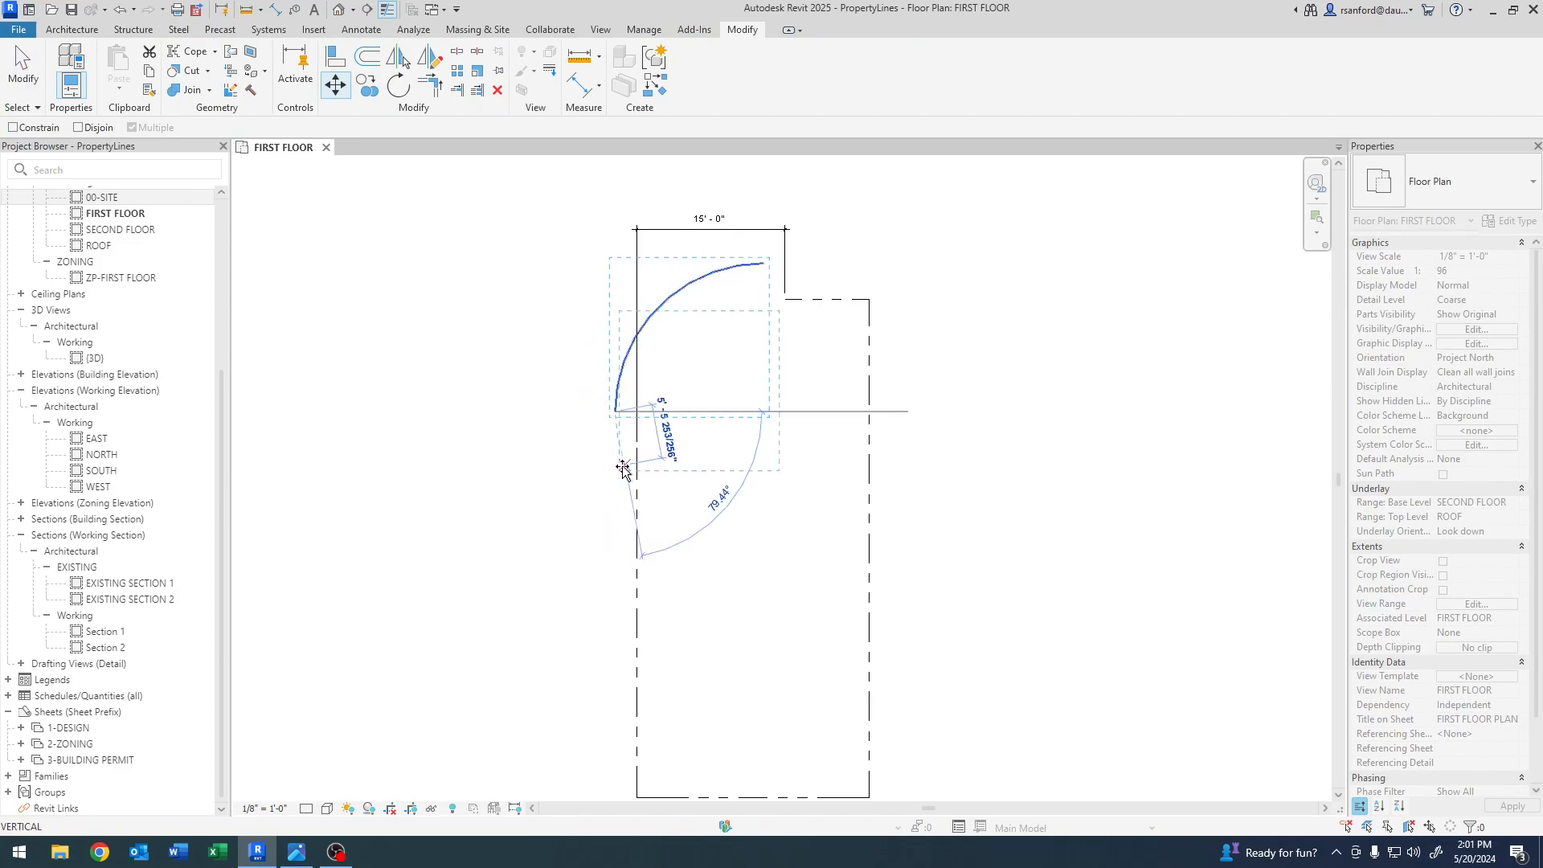
left_click(638, 445)
left_click(527, 576)
- Select the open property line to inspect its properties, and deselect it
middle_click_drag(723, 363, 709, 278)
scroll(476, 362, "down", 3)
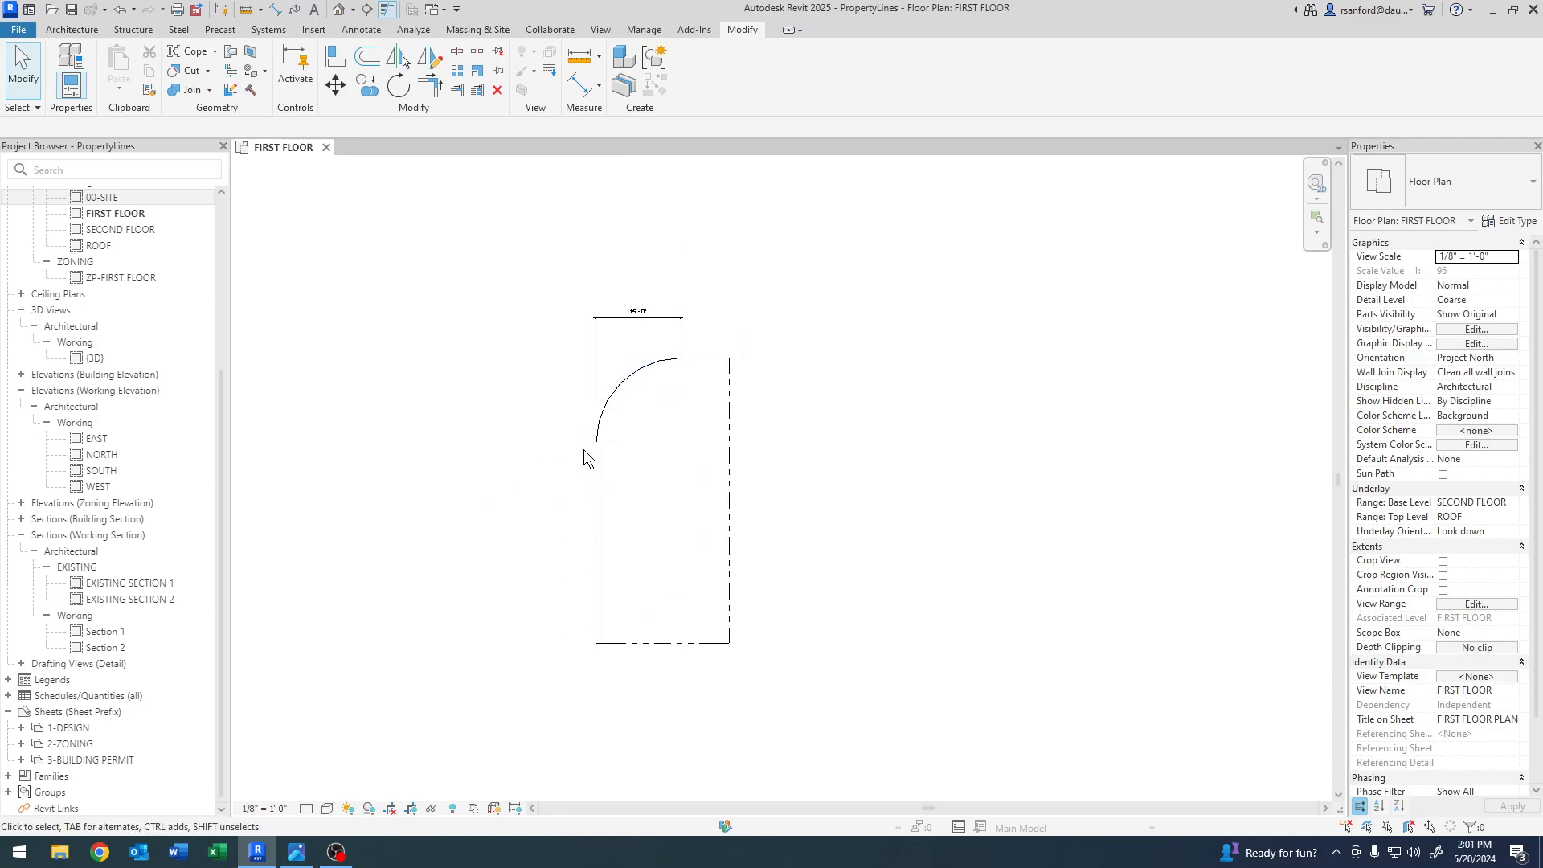
left_click(596, 498)
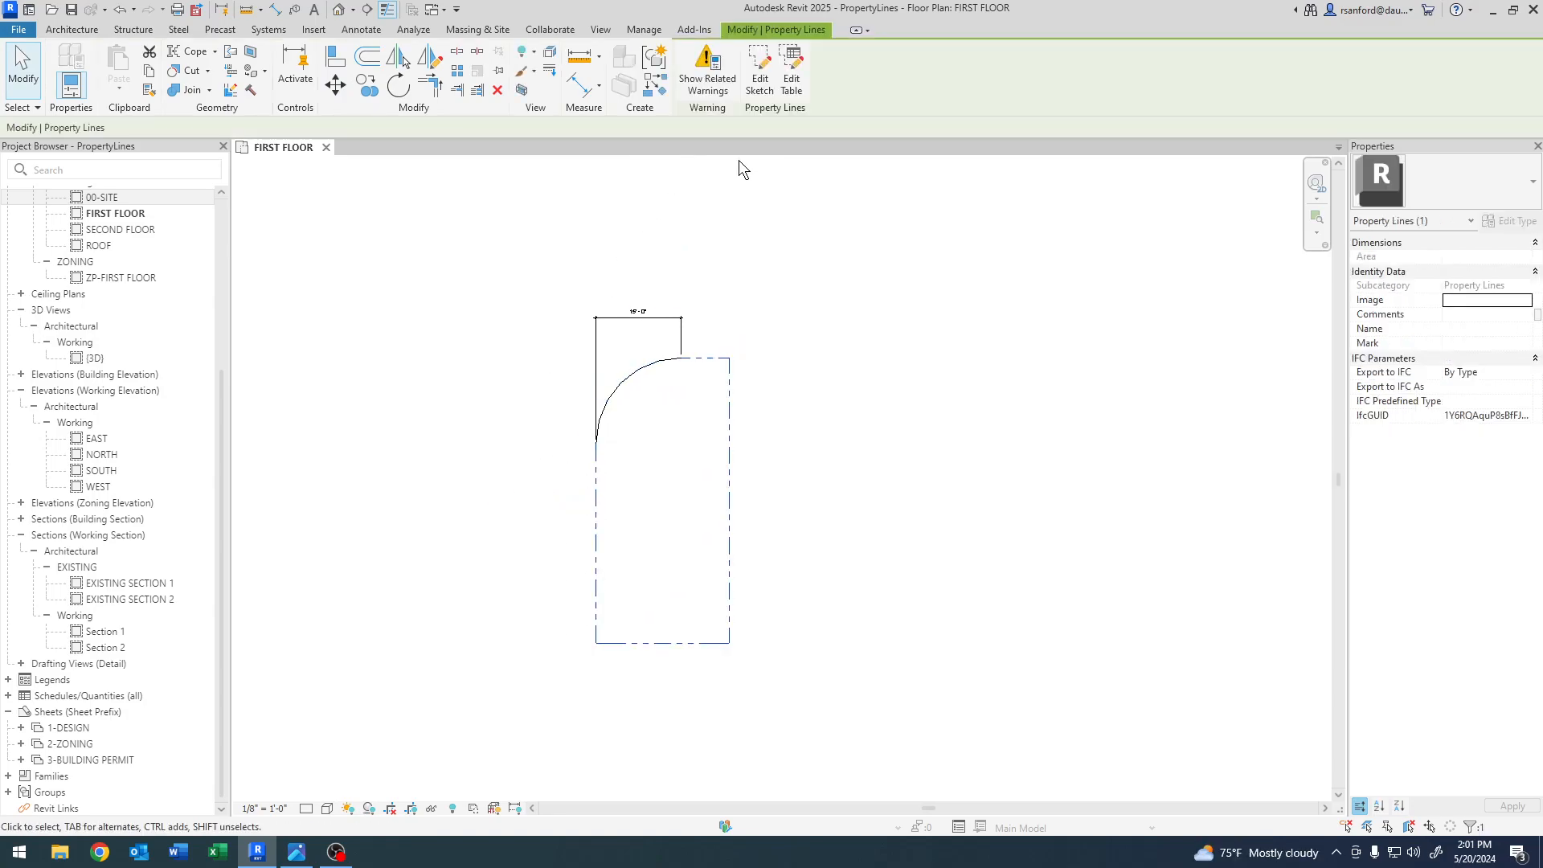
left_click(483, 474)
- Create a closed property line by sketching, picking the four straight property segments and the corner arc, and select it
scroll(658, 427, "up", 2)
middle_click_drag(657, 428, 681, 420)
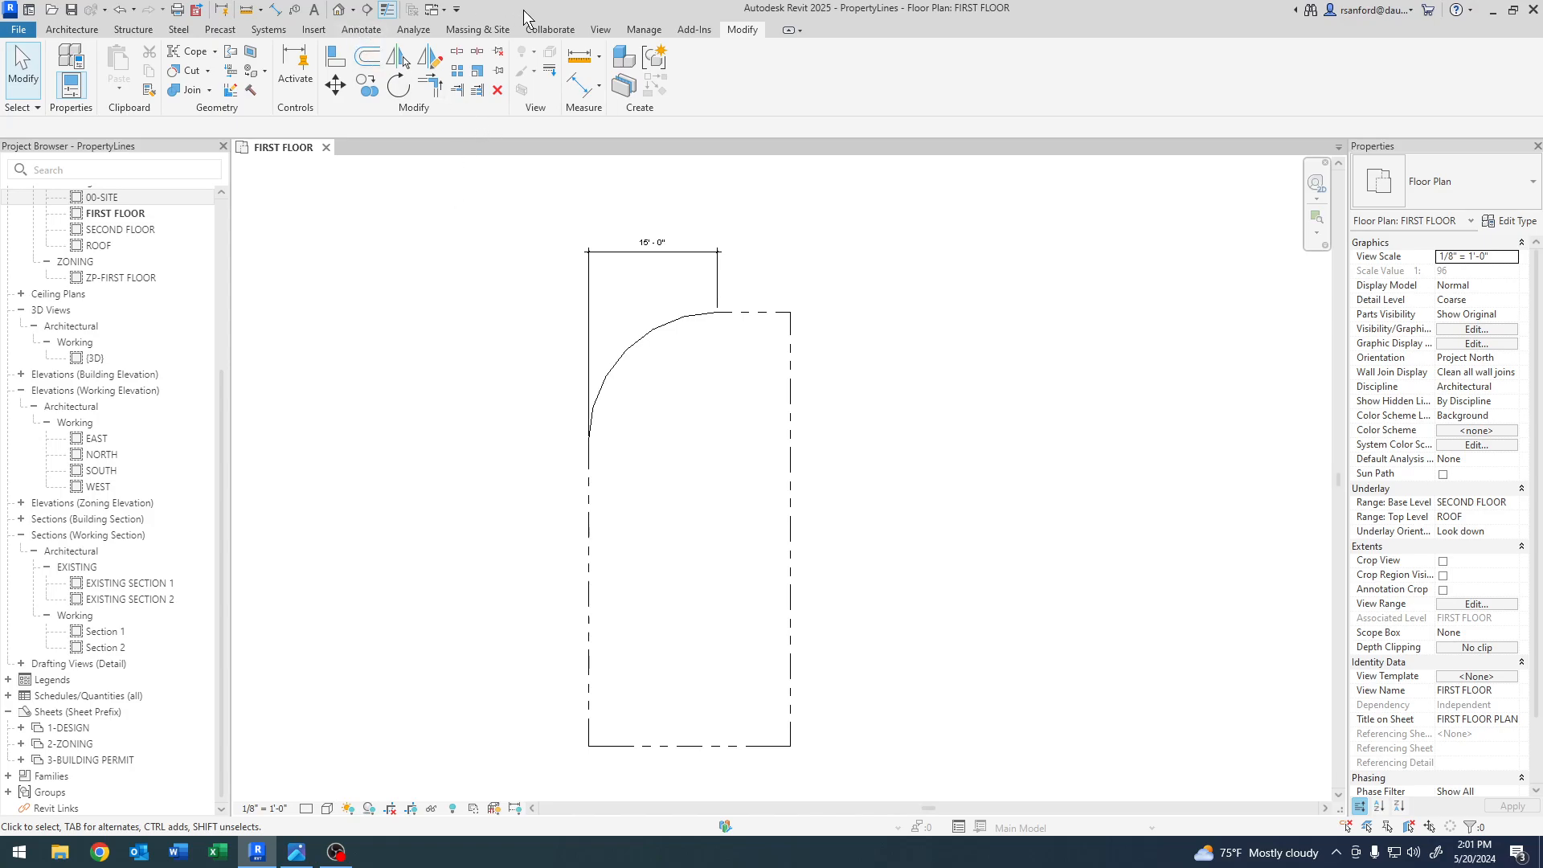
left_click(494, 32)
left_click(619, 80)
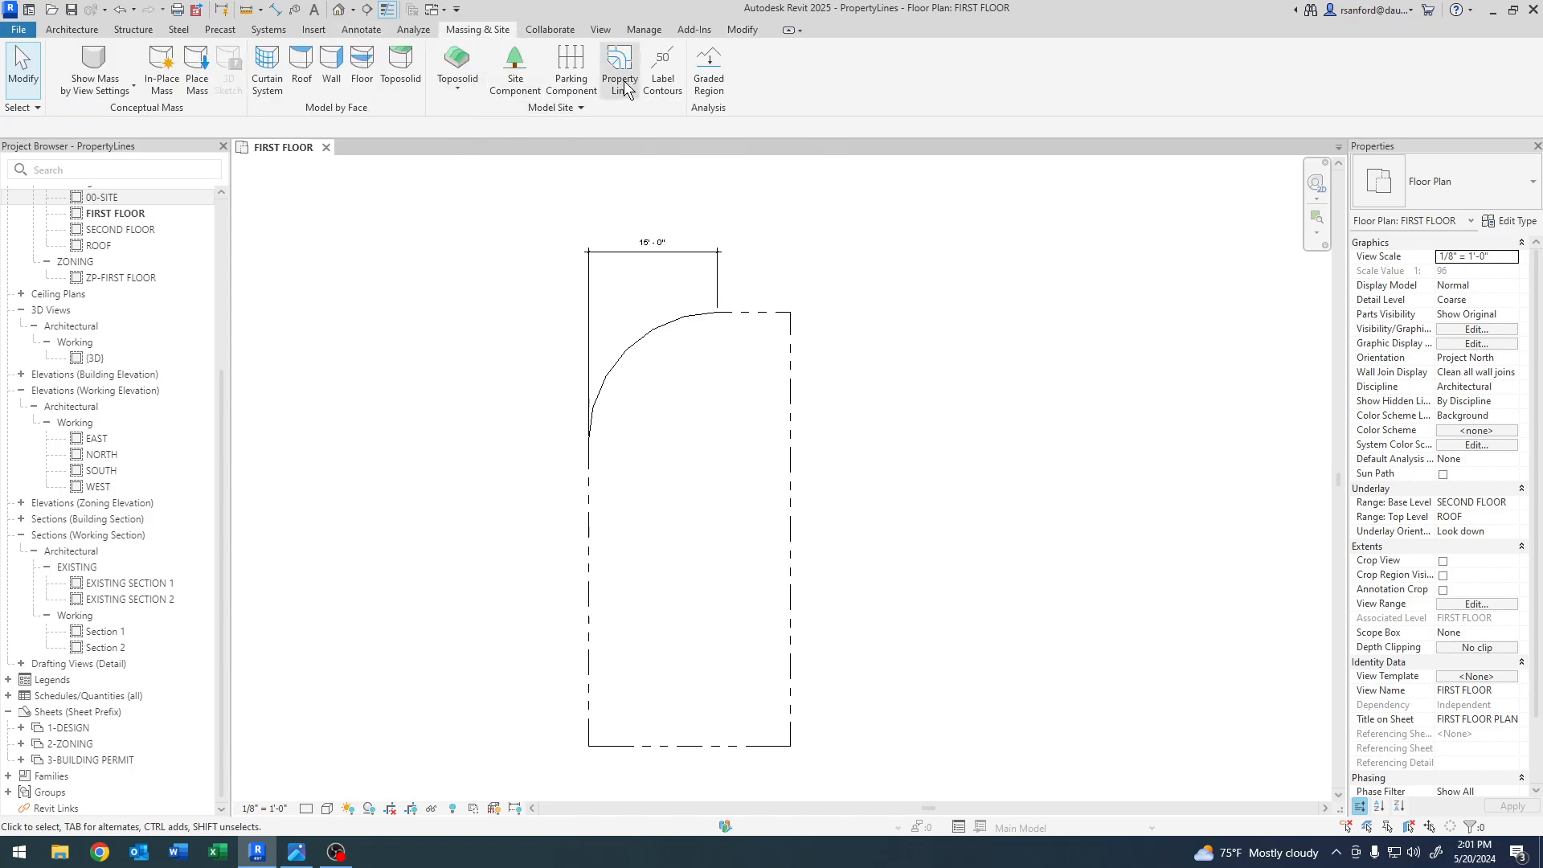
left_click(715, 432)
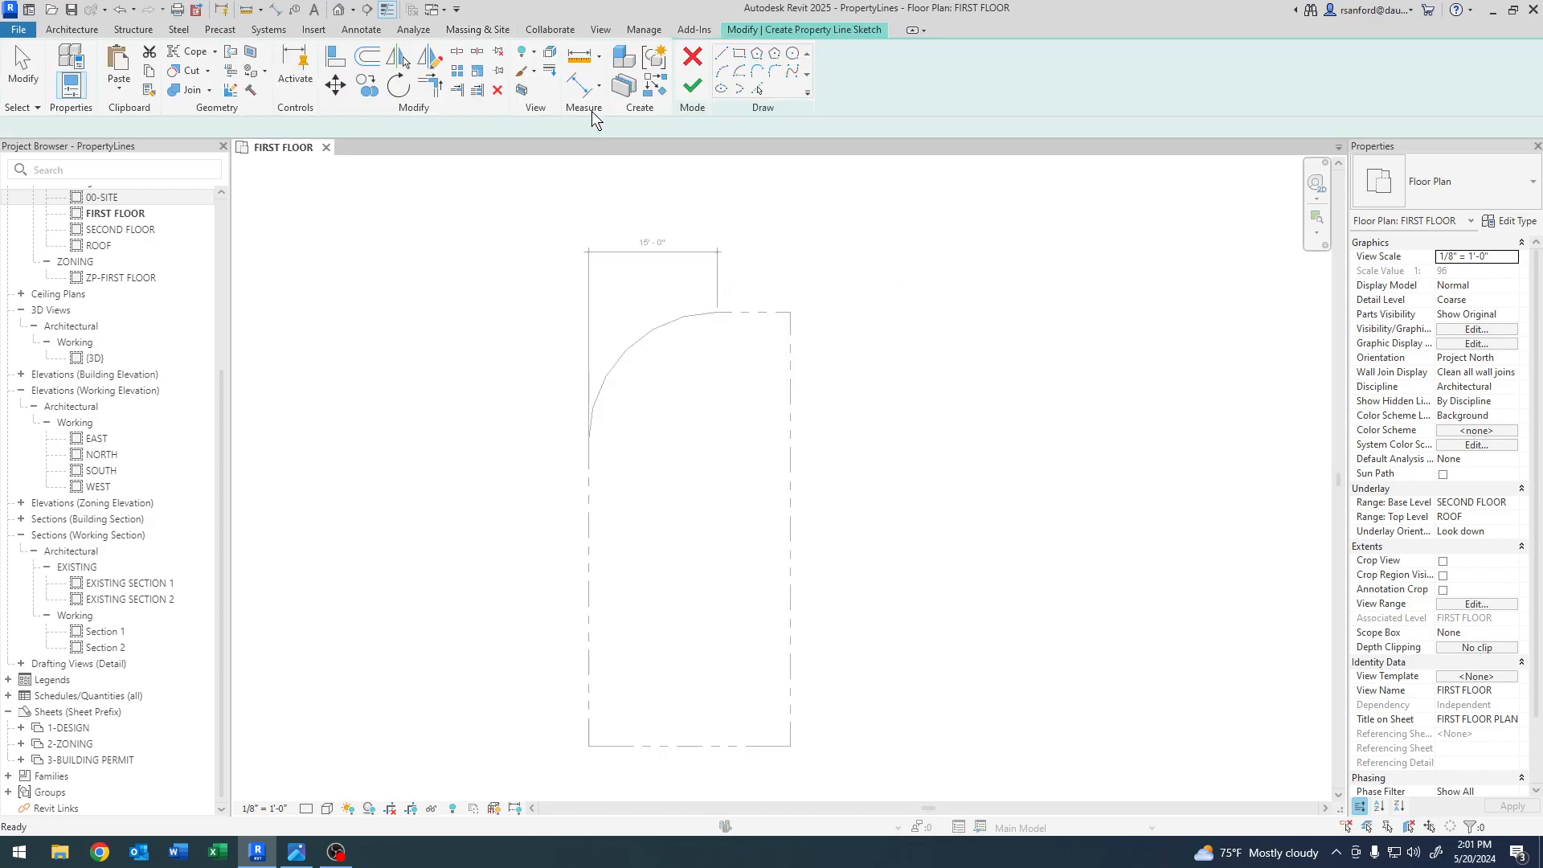
left_click(754, 86)
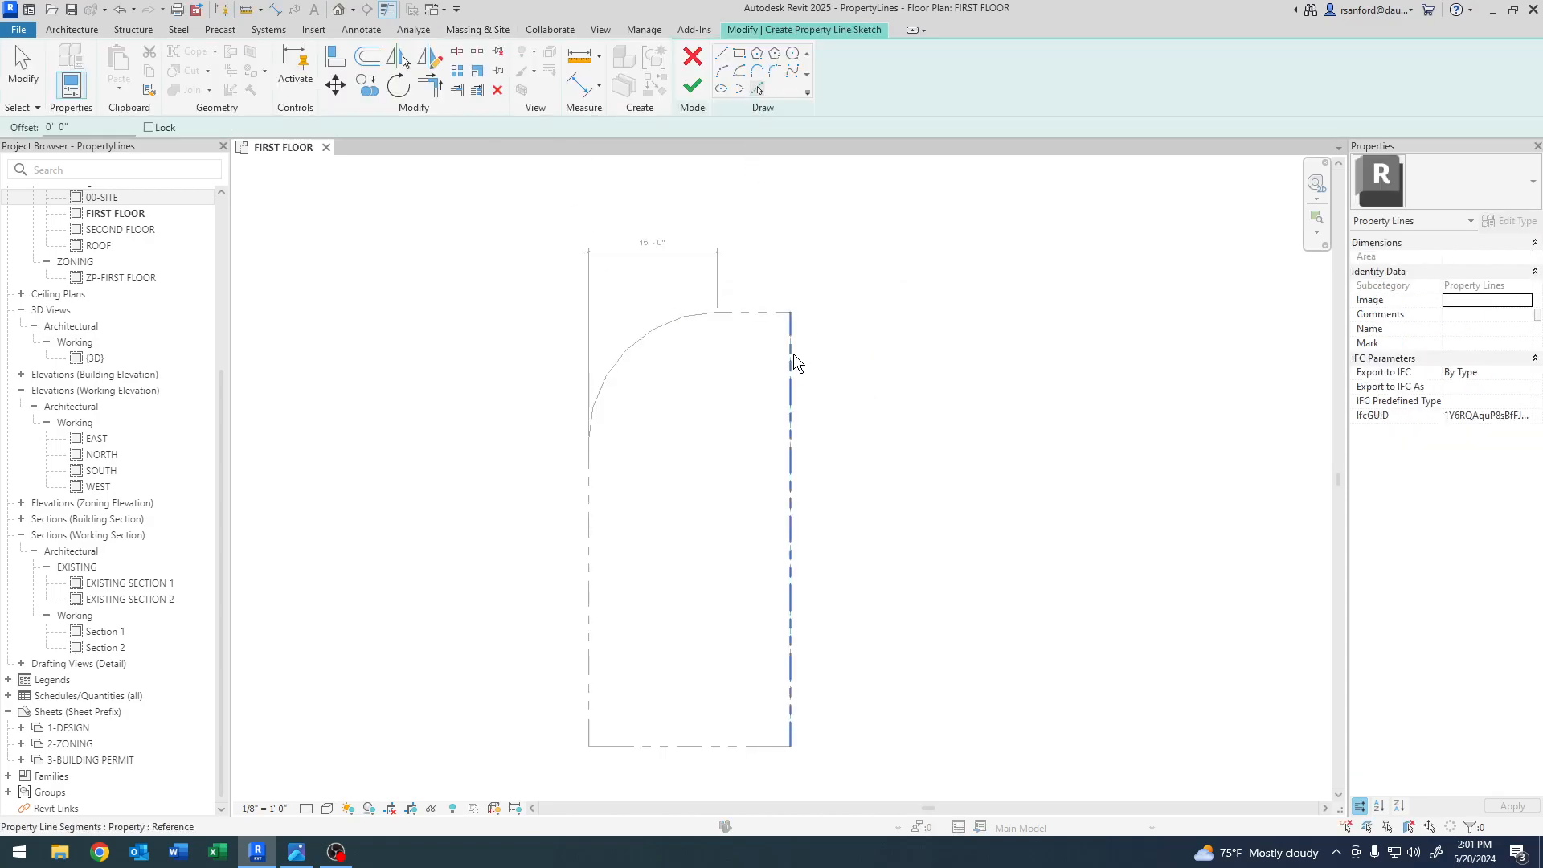
left_click(770, 317)
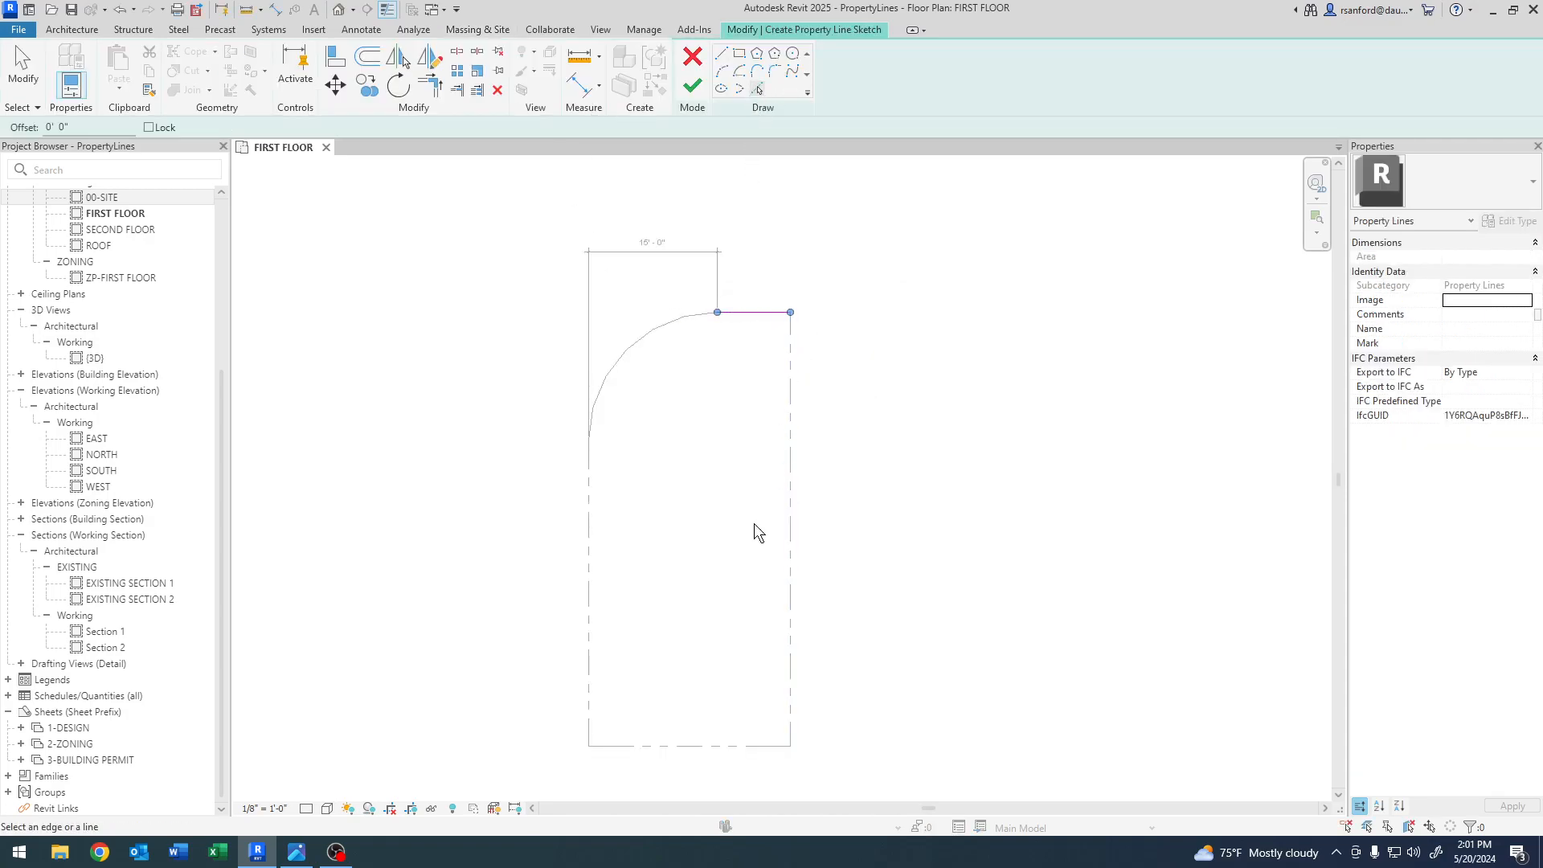
left_click(790, 495)
left_click(677, 747)
left_click(596, 580)
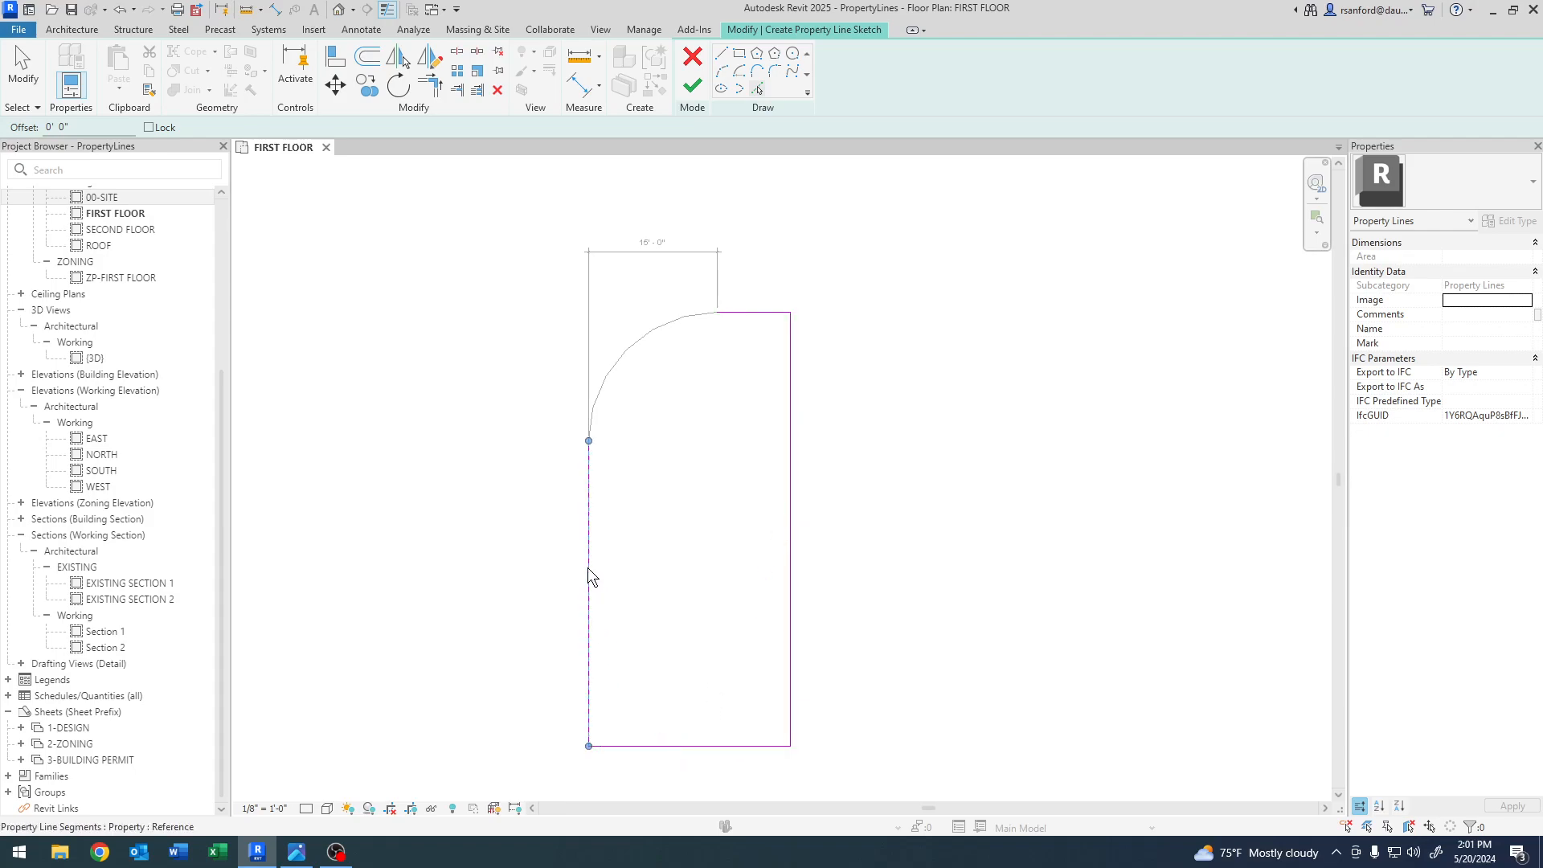
left_click(621, 349)
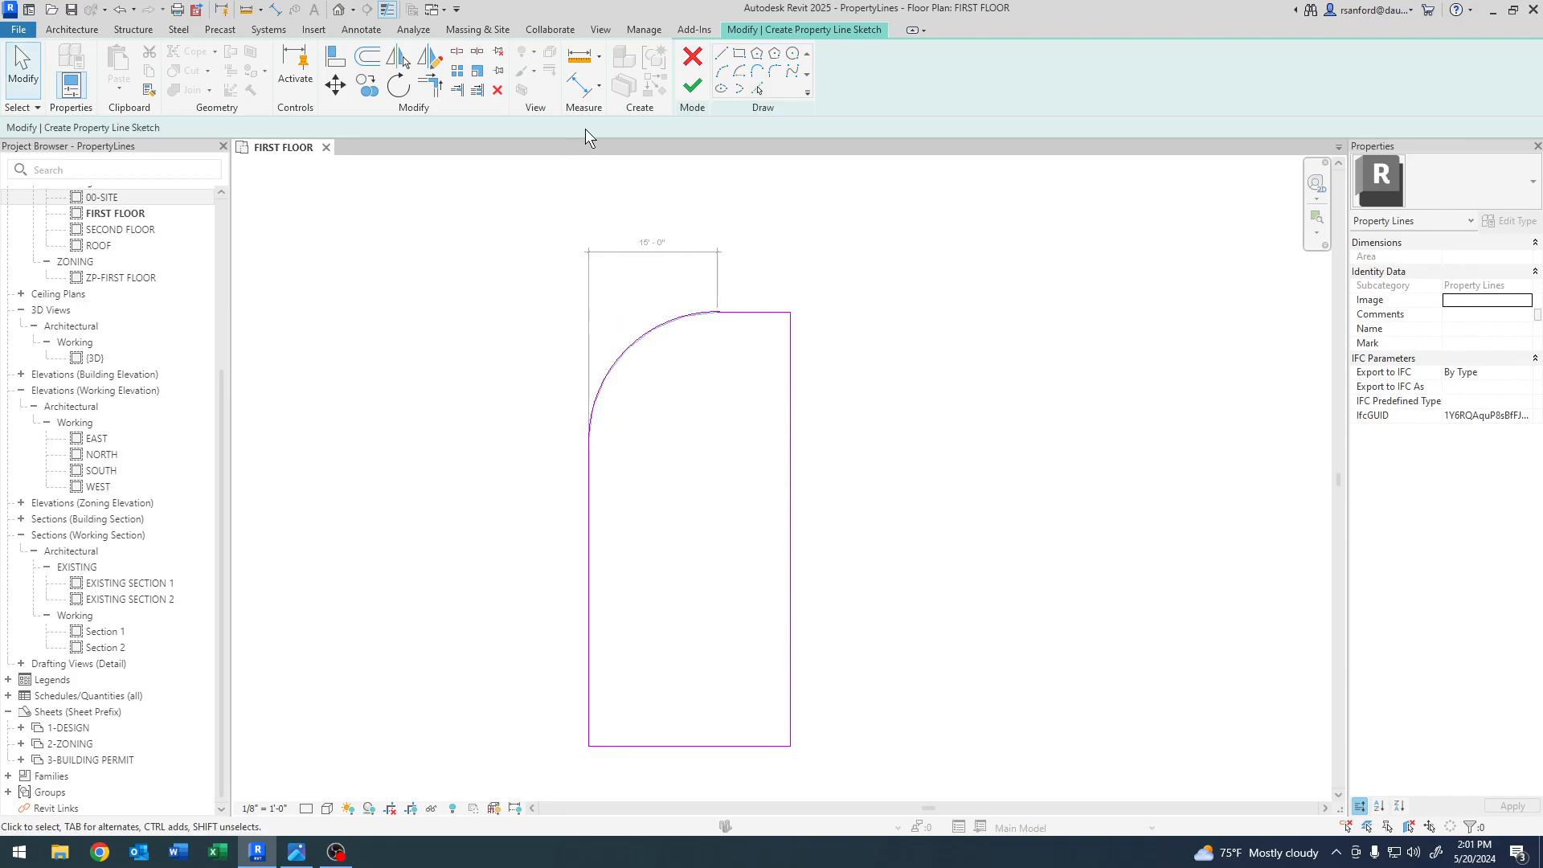
left_click(693, 90)
key("Escape")
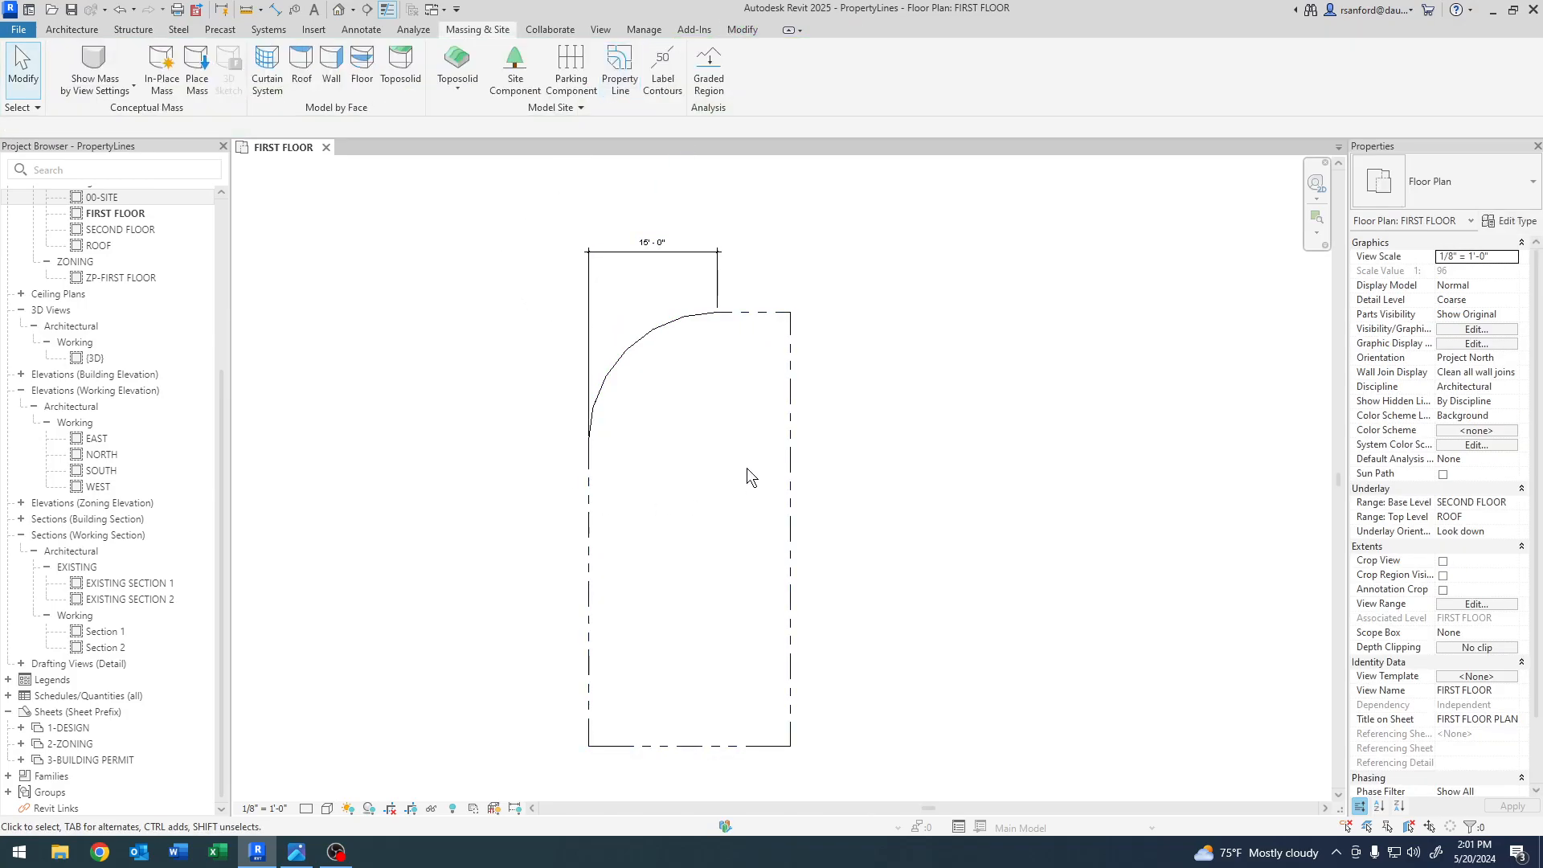
left_click(794, 439)
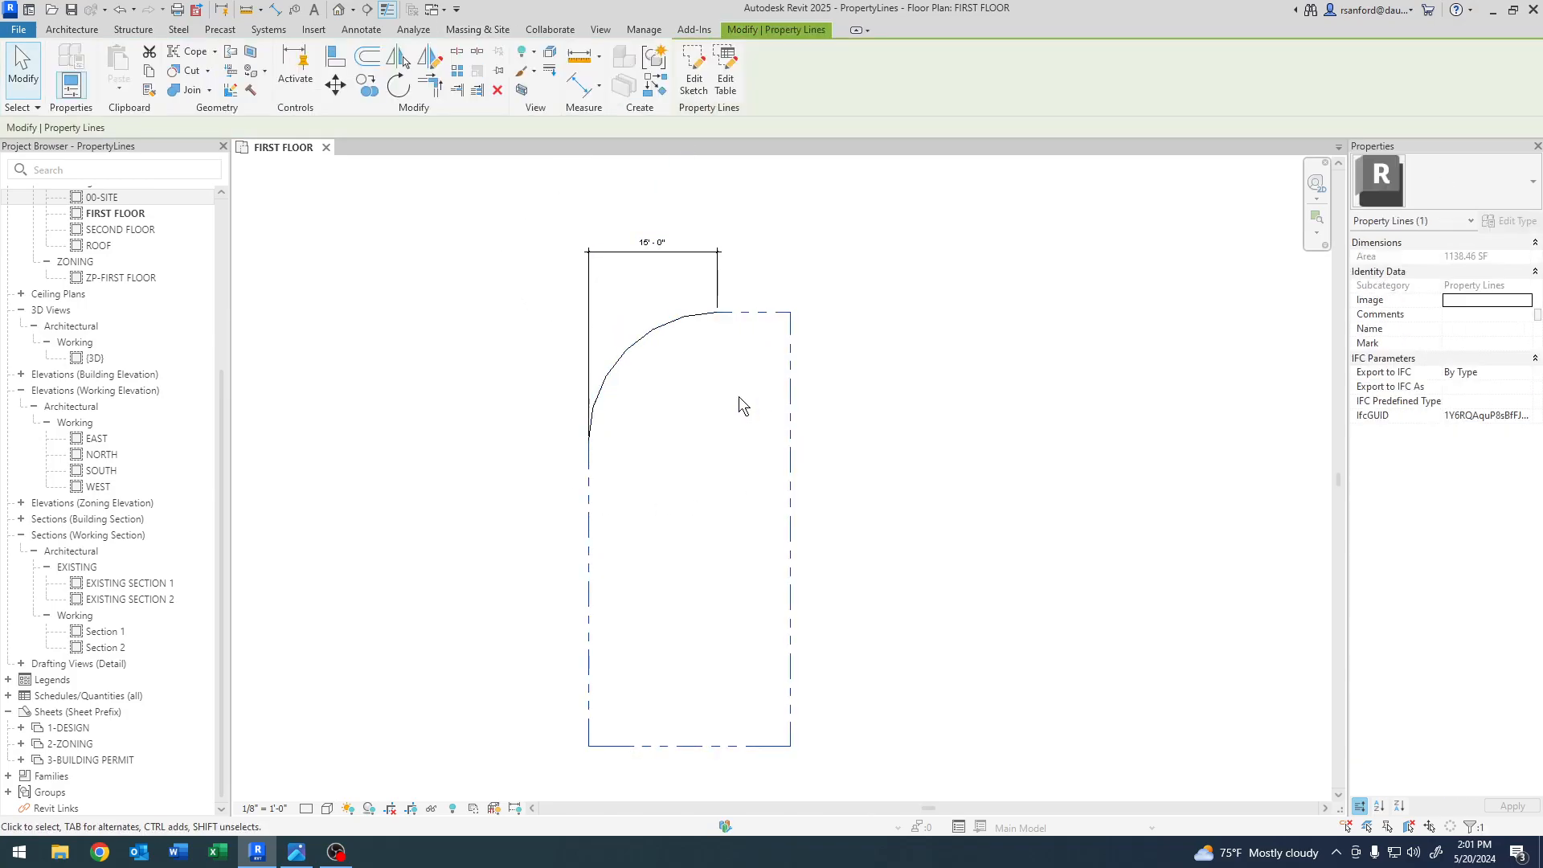
- Move the closed property line by the corner arc's lower endpoint to a clear spot east of the original segments
left_click(336, 84)
left_click(589, 440)
left_click(974, 478)
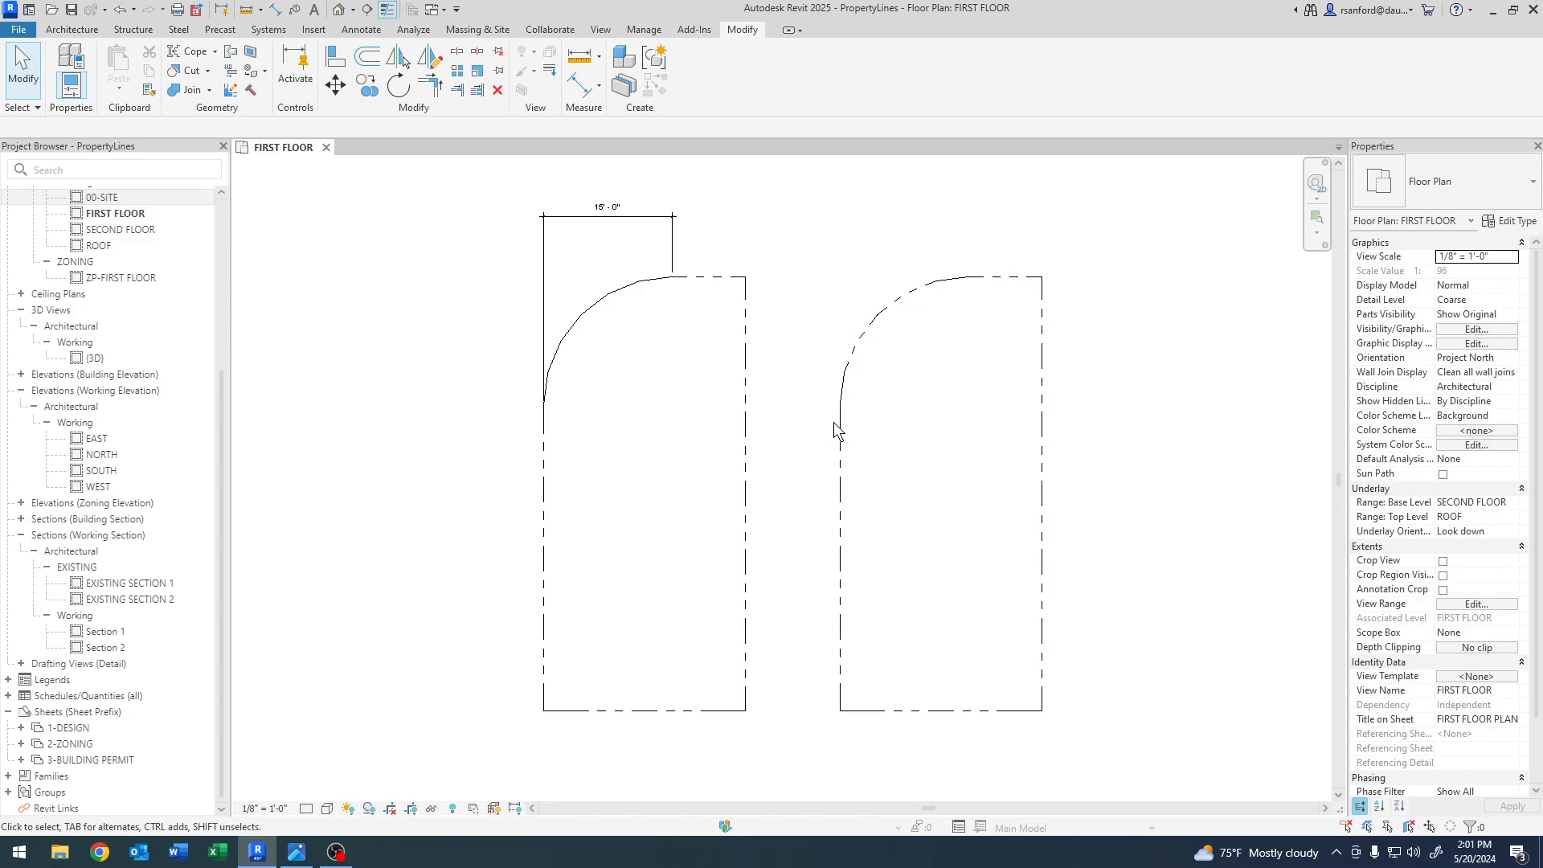
- Review the deed data table of the moved closed property line, and close it without changes
left_click(840, 441)
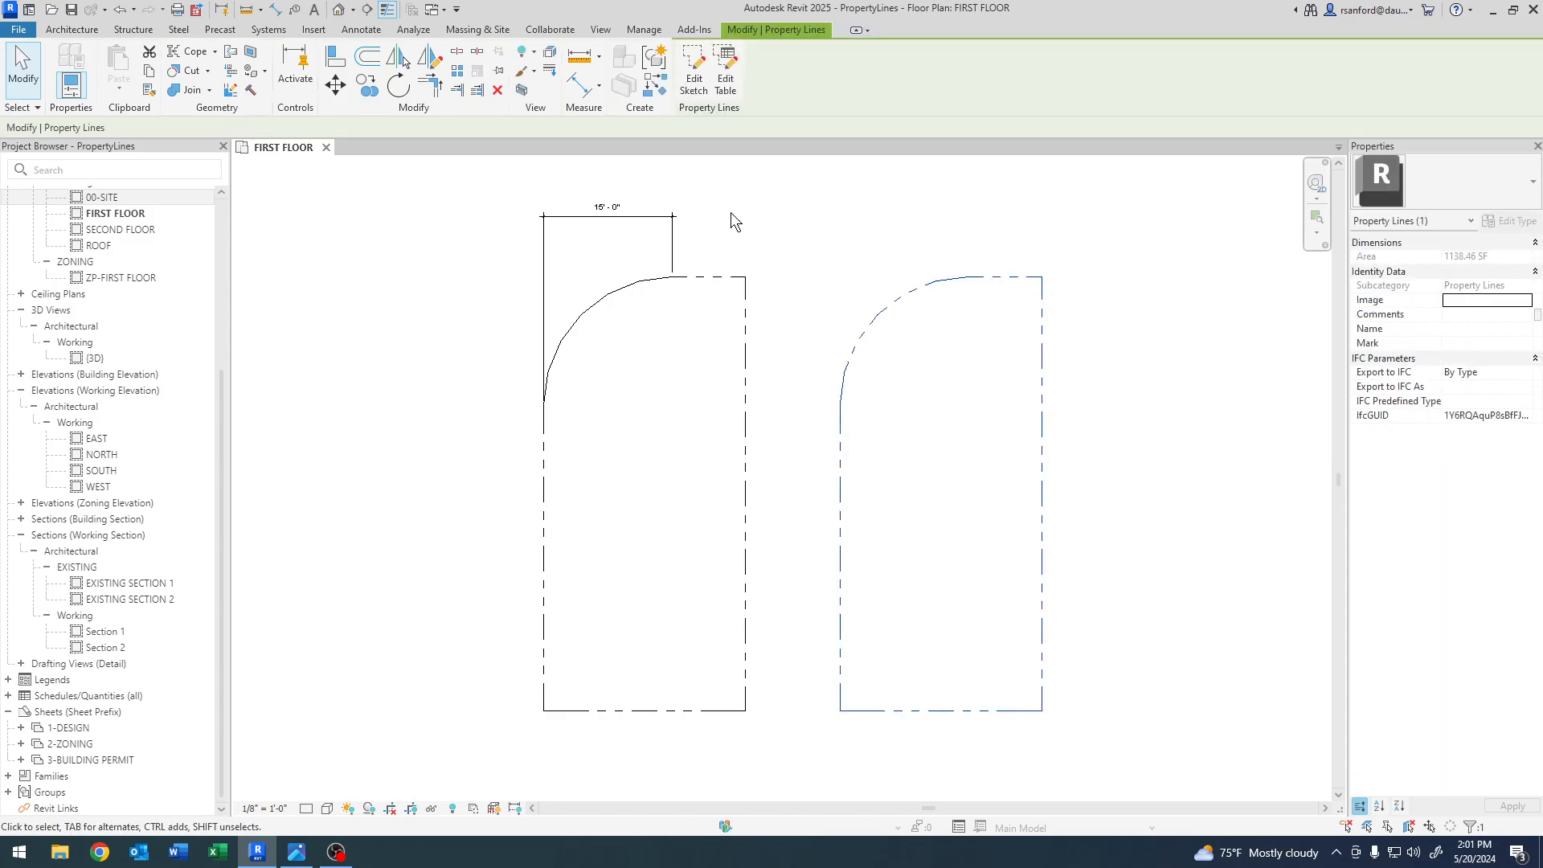
left_click(729, 81)
left_click(807, 473)
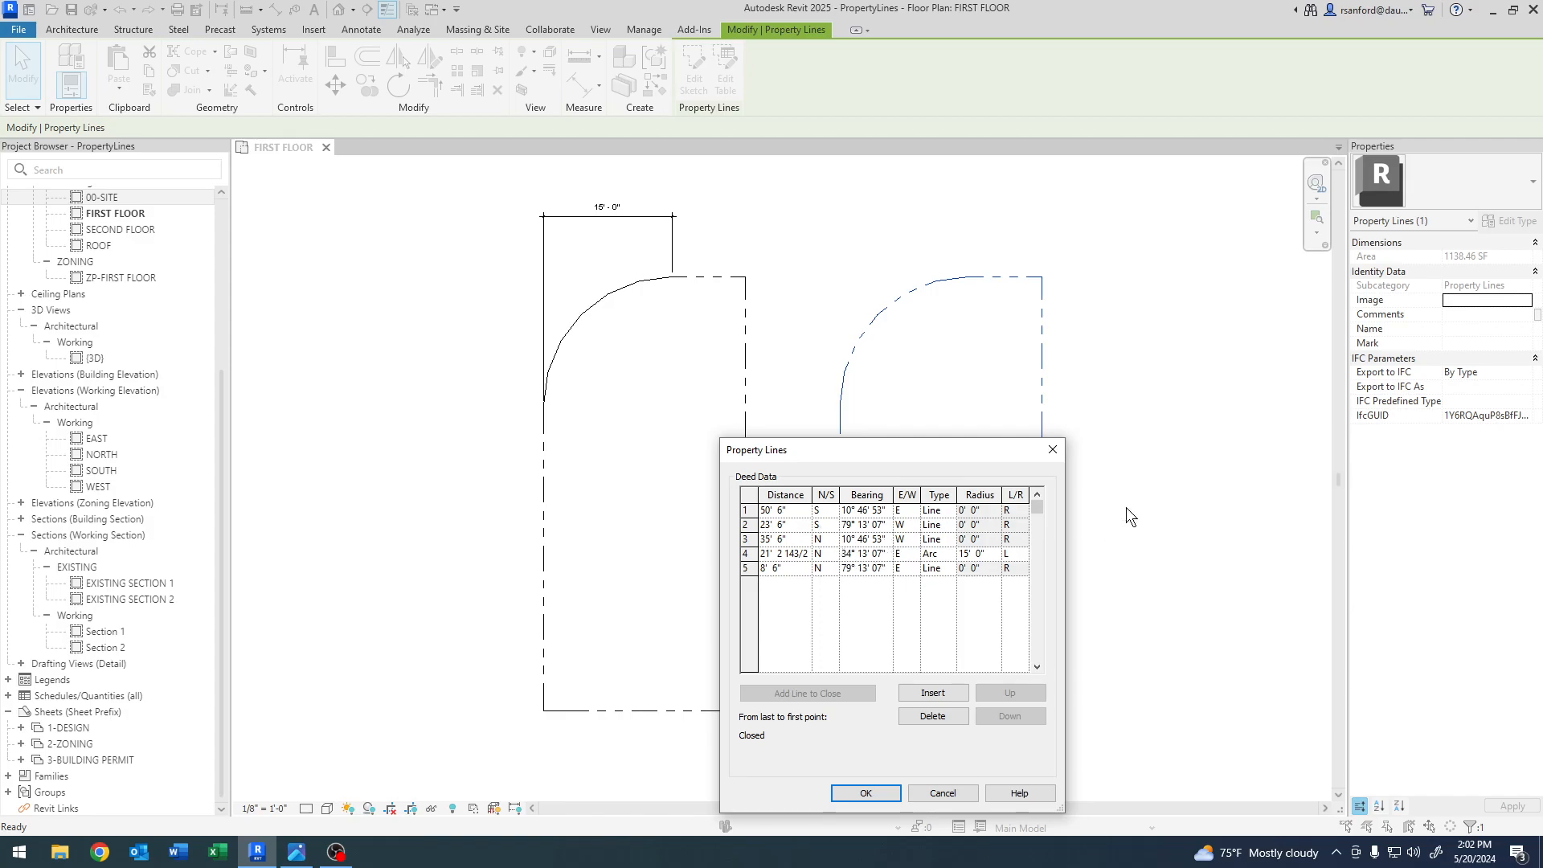
left_click(1052, 450)
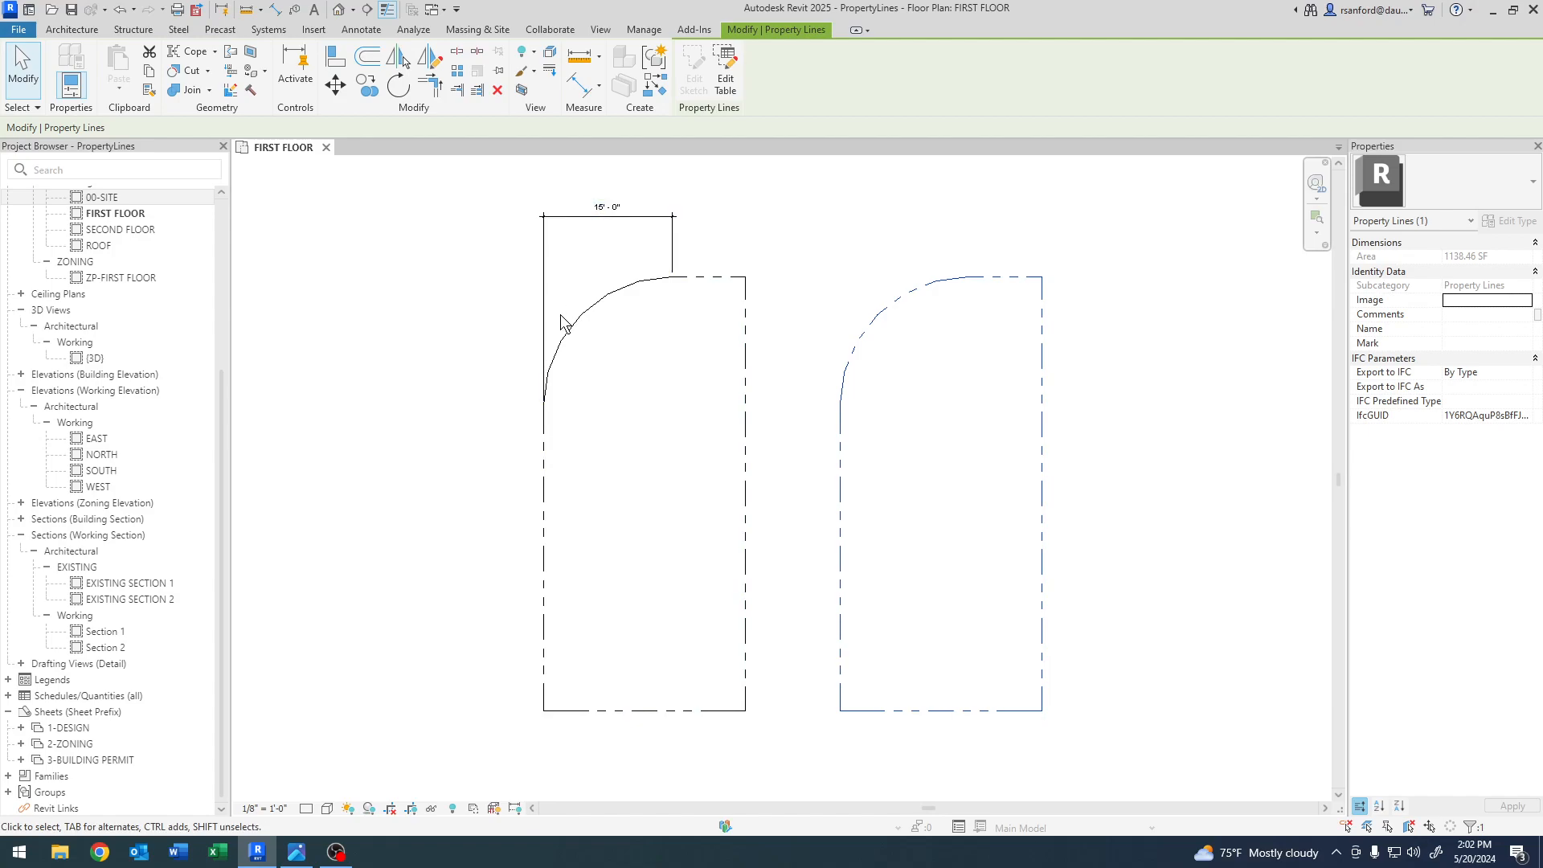
- Examine the surveyed site's curved property corner and the radius and length labels along its arc and north edge
scroll(538, 423, "down", 2)
scroll(538, 420, "down", 4)
middle_click_drag(508, 562, 525, 356)
middle_click_drag(469, 624, 506, 420)
scroll(551, 553, "up", 2)
middle_click_drag(1012, 612, 868, 668)
scroll(407, 422, "up", 3)
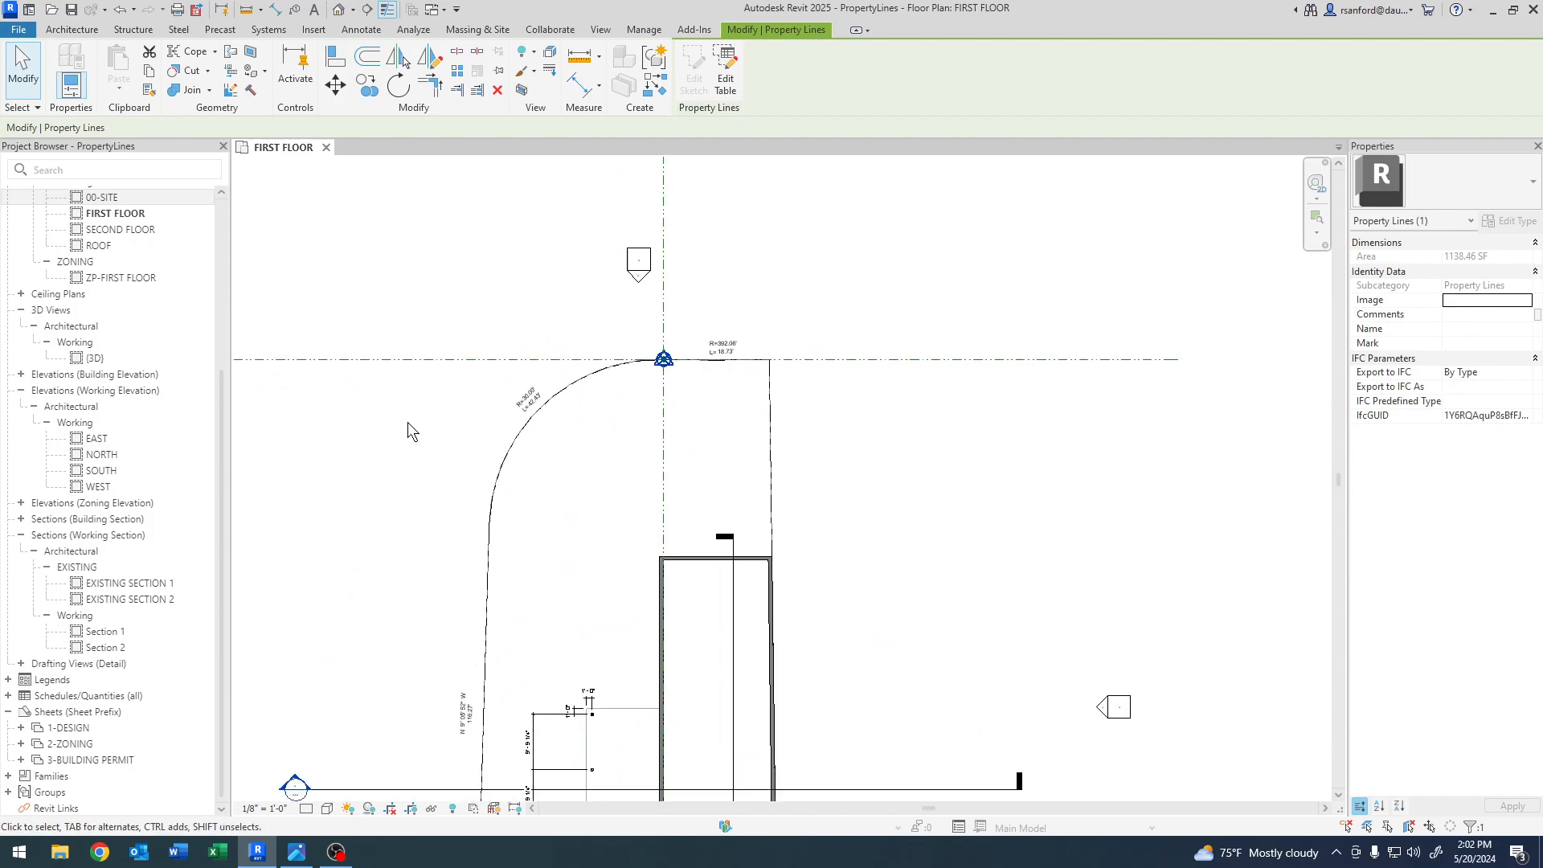
middle_click_drag(509, 495, 541, 401)
scroll(569, 323, "up", 3)
middle_click_drag(647, 369, 601, 476)
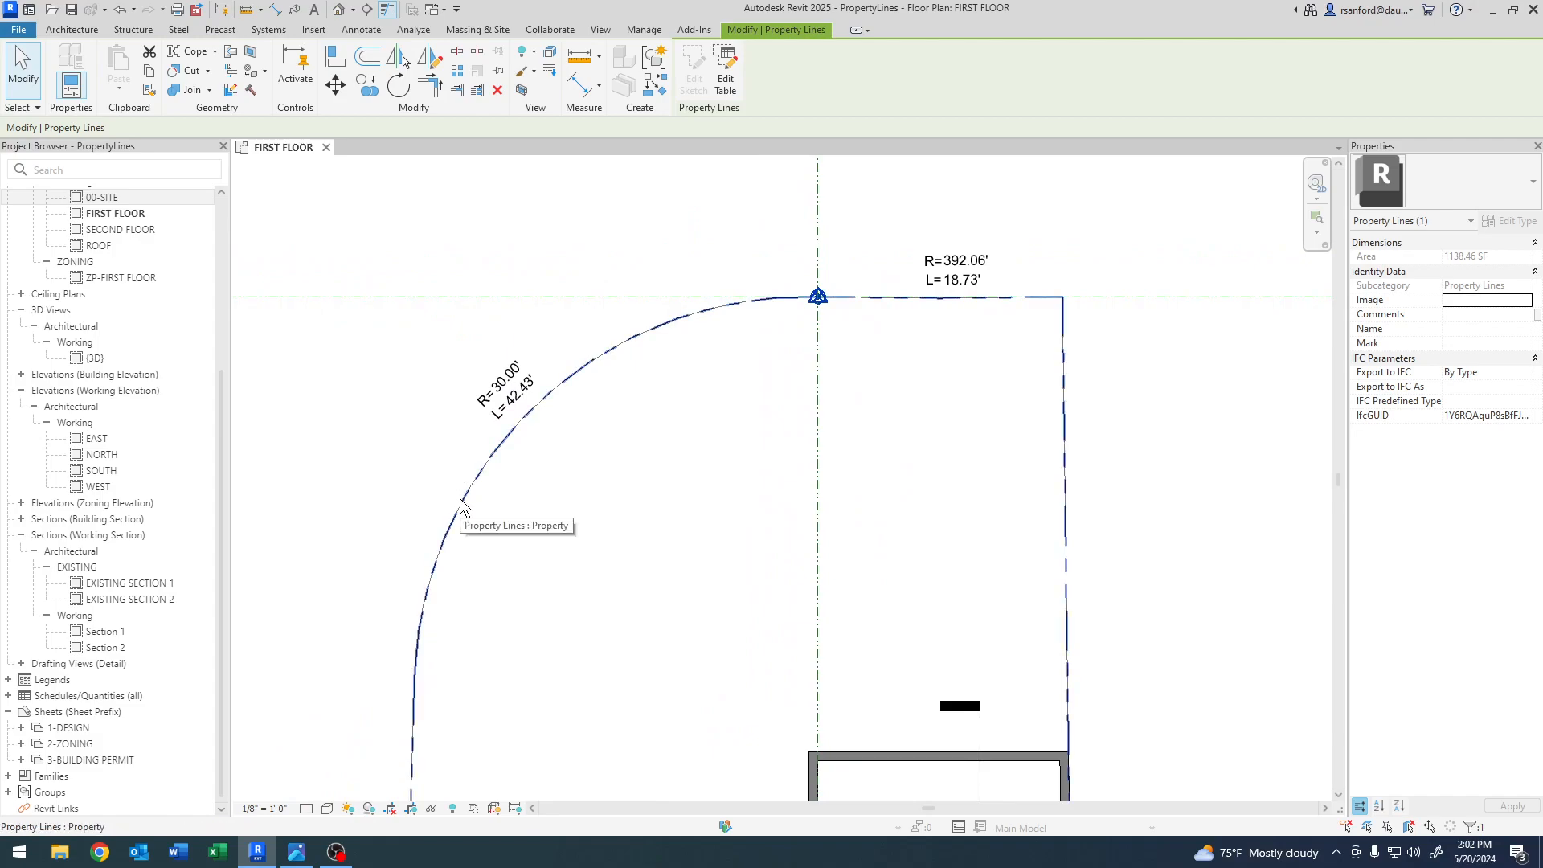
- Select the property line marked CORRECT, examine the arc length and radius dimensions of its two curved segments, and deselect it
scroll(570, 544, "down", 2)
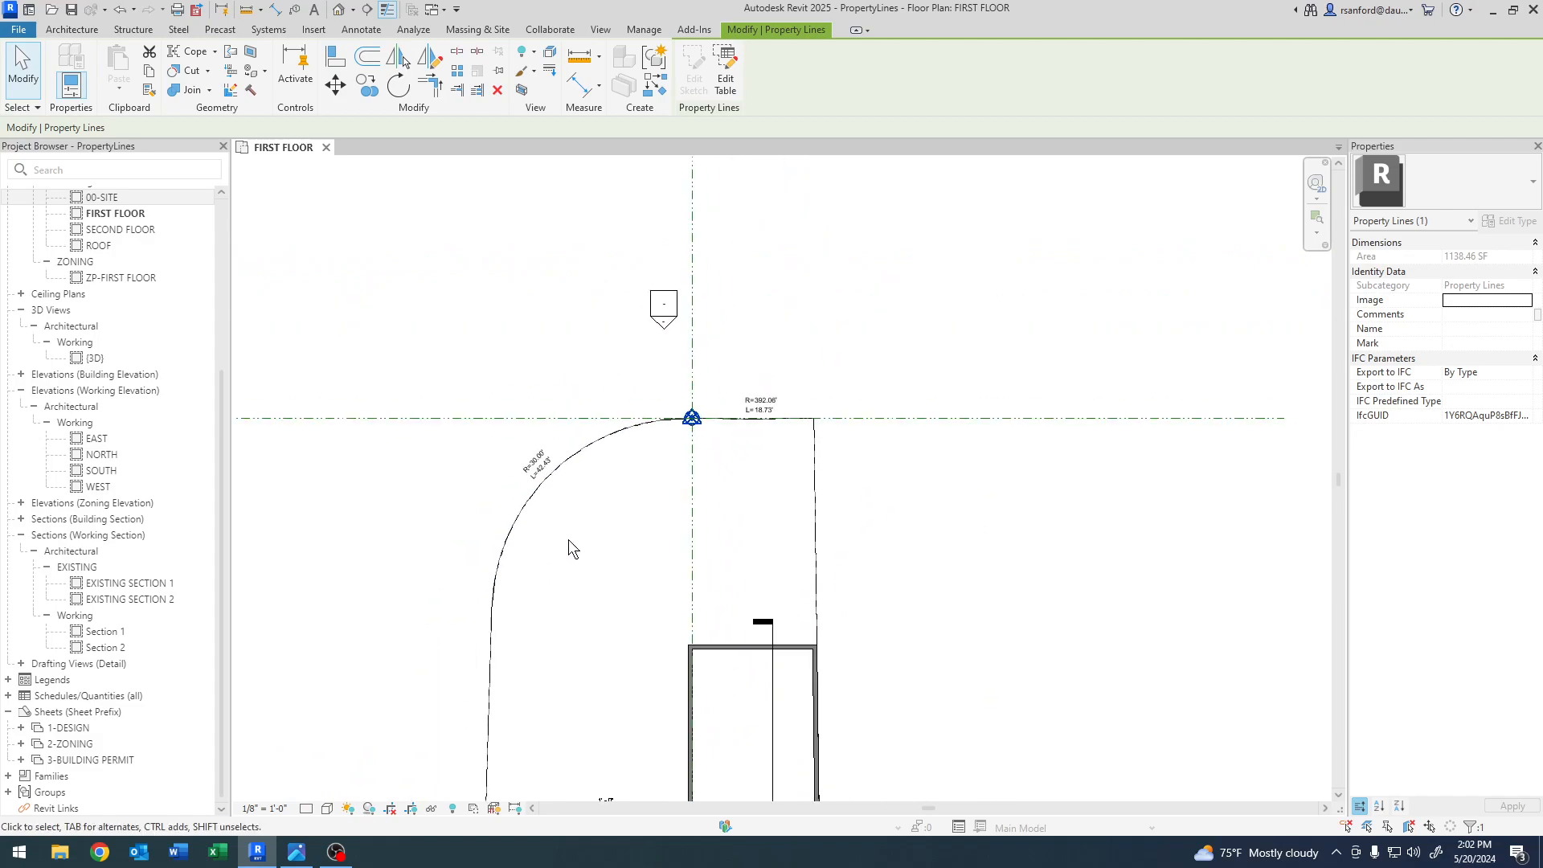
scroll(649, 556, "down", 3)
middle_click_drag(793, 619, 569, 537)
middle_click_drag(809, 527, 423, 474)
scroll(474, 486, "down", 4)
middle_click_drag(884, 434, 619, 476)
scroll(612, 467, "up", 5)
middle_click_drag(537, 565, 534, 413)
scroll(533, 413, "down", 3)
left_click(434, 513)
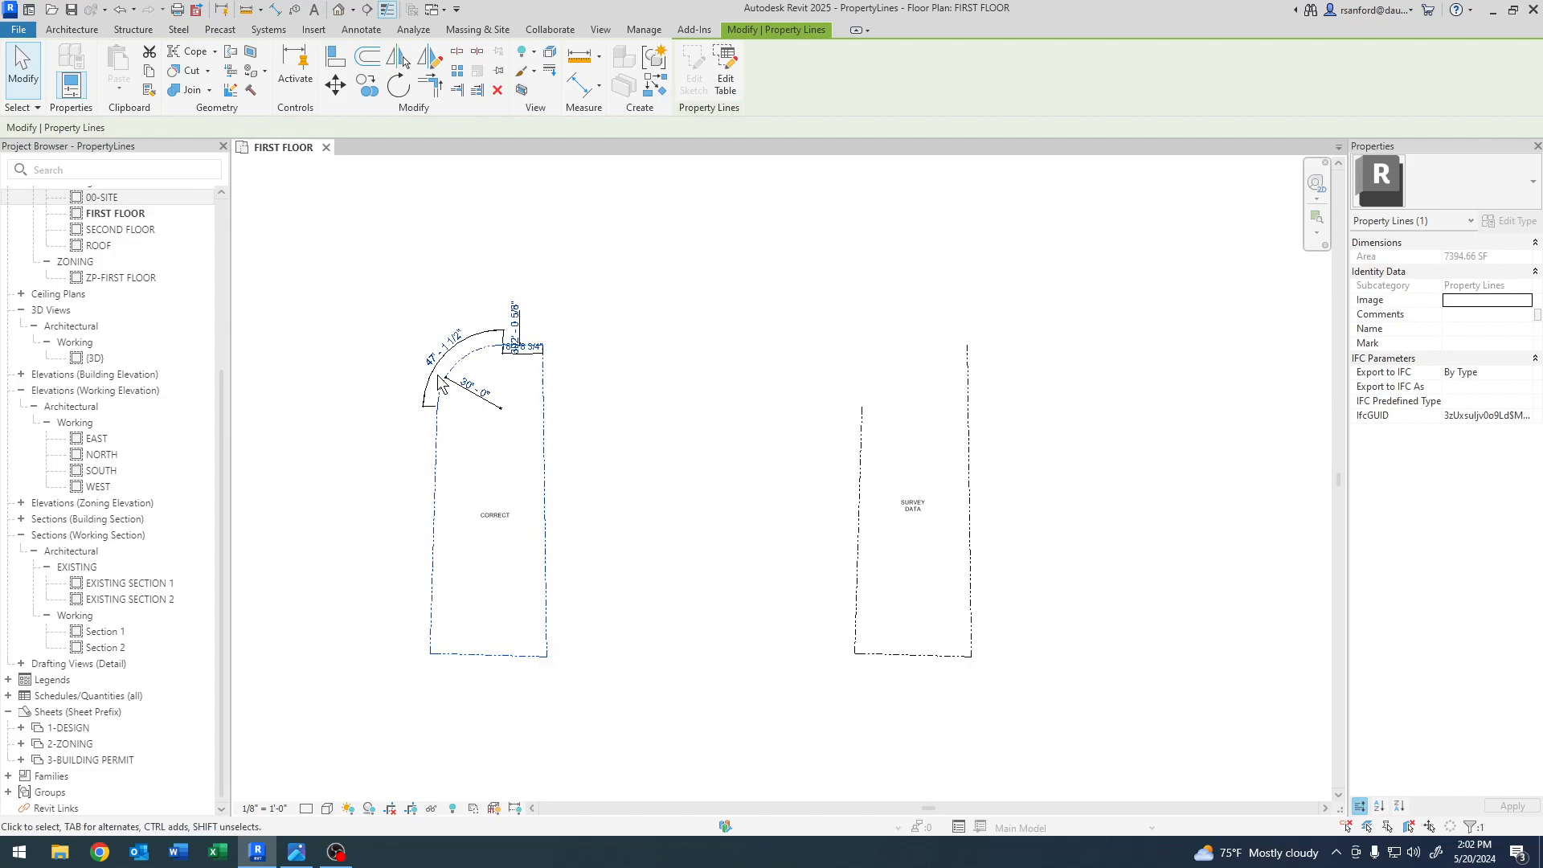
scroll(448, 362, "up", 5)
middle_click_drag(449, 362, 435, 435)
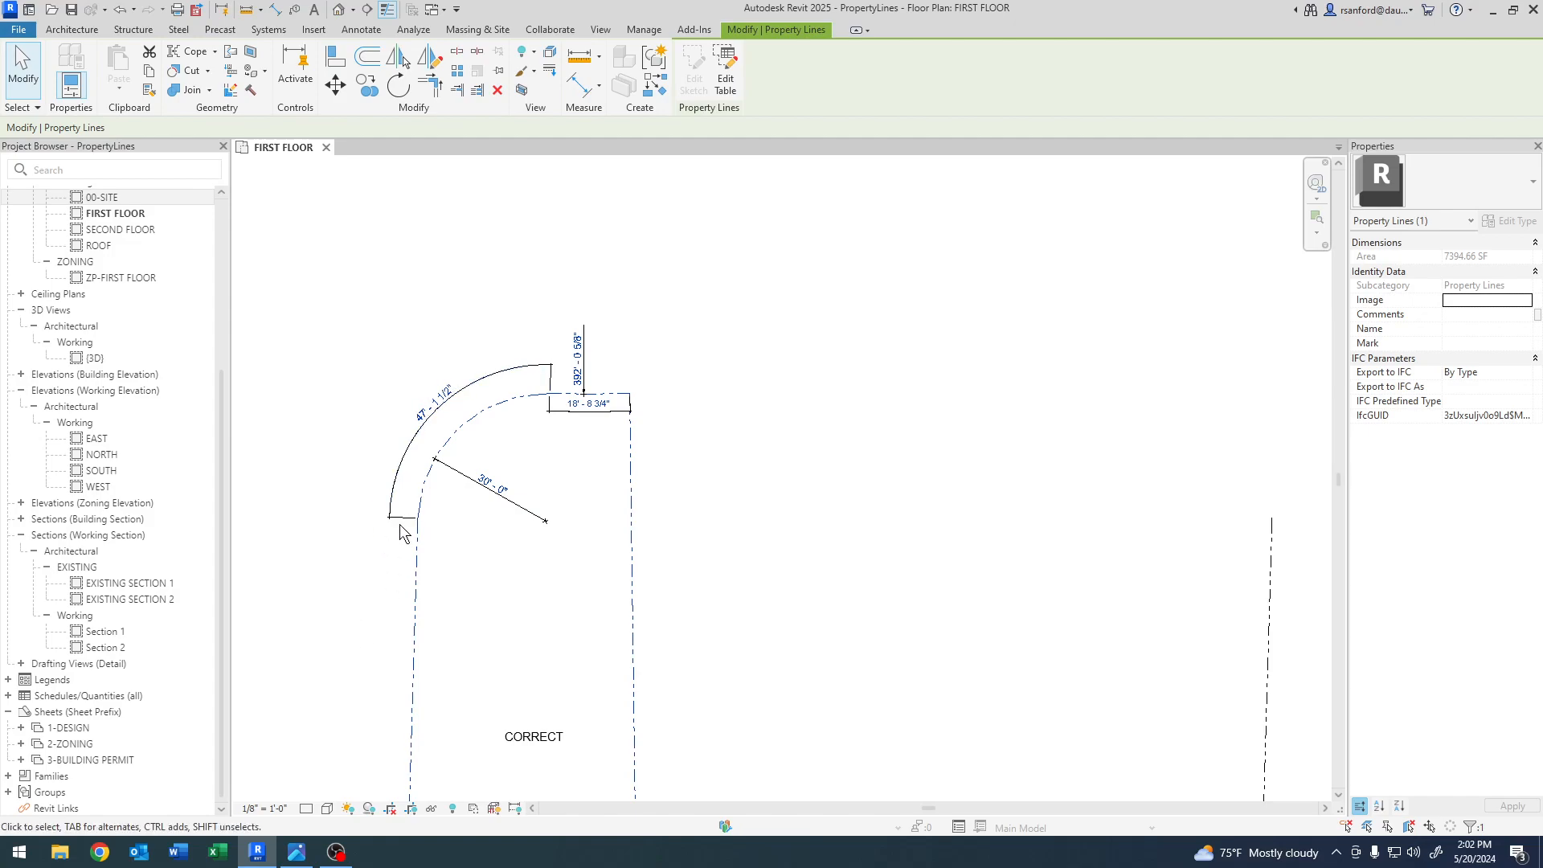
scroll(414, 430, "up", 3)
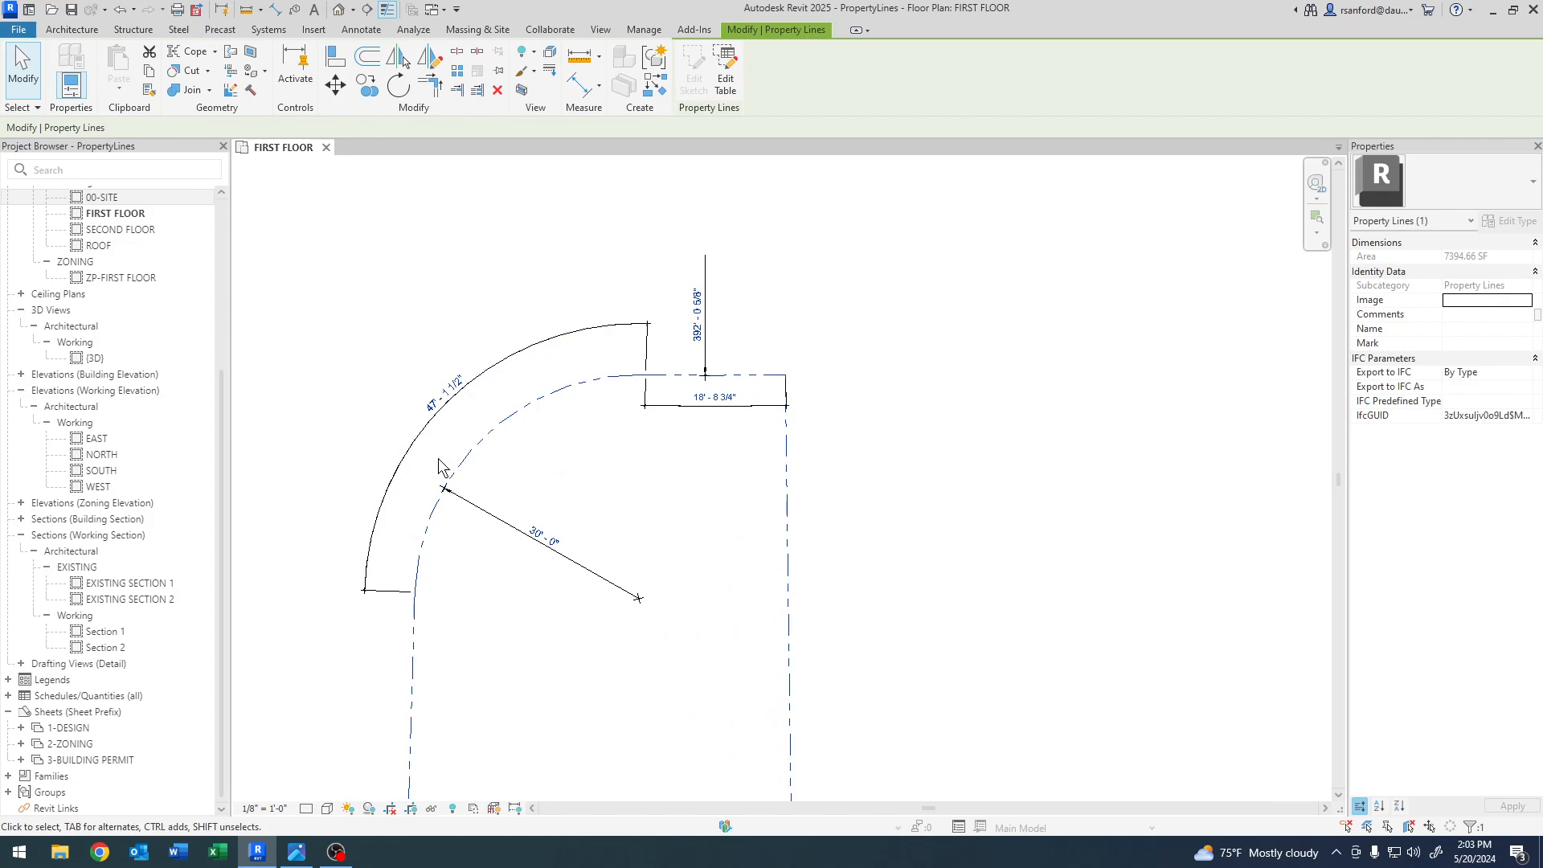
scroll(590, 412, "up", 3)
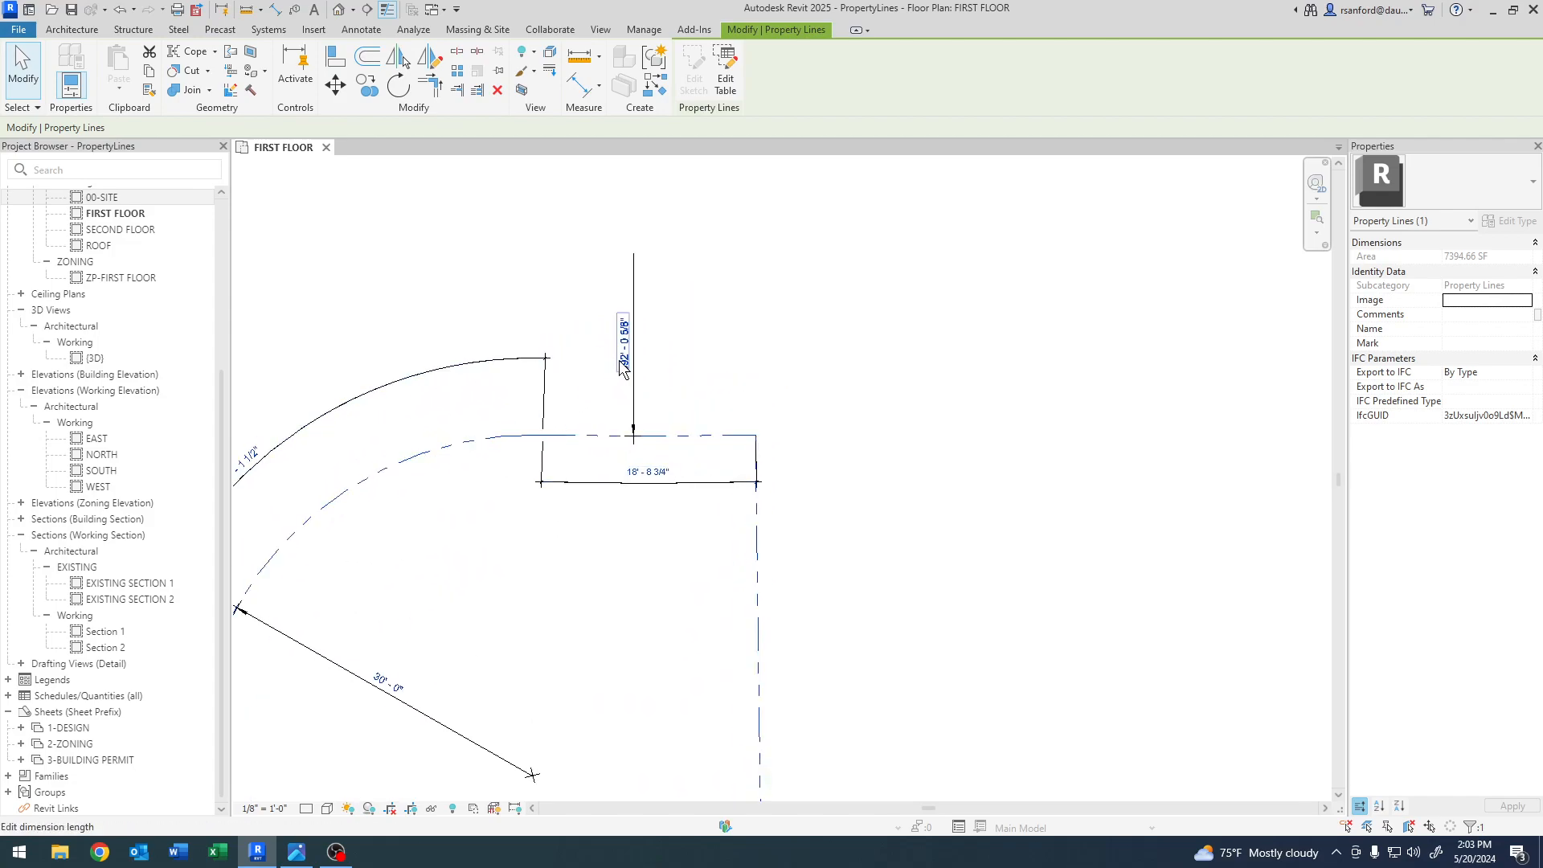
scroll(614, 348, "up", 2)
scroll(579, 535, "down", 1)
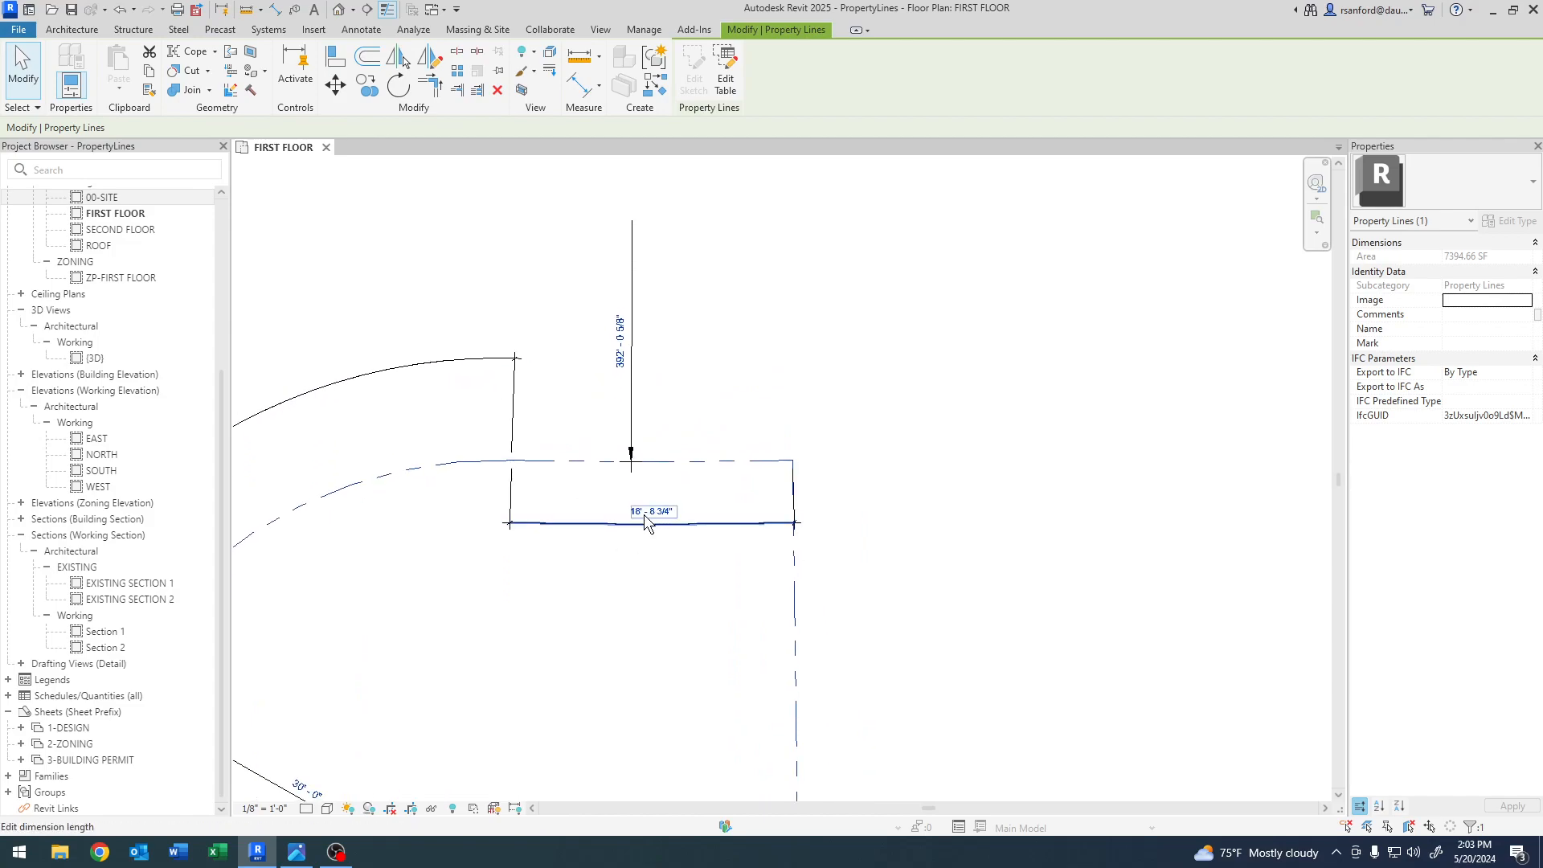
scroll(671, 579, "down", 6)
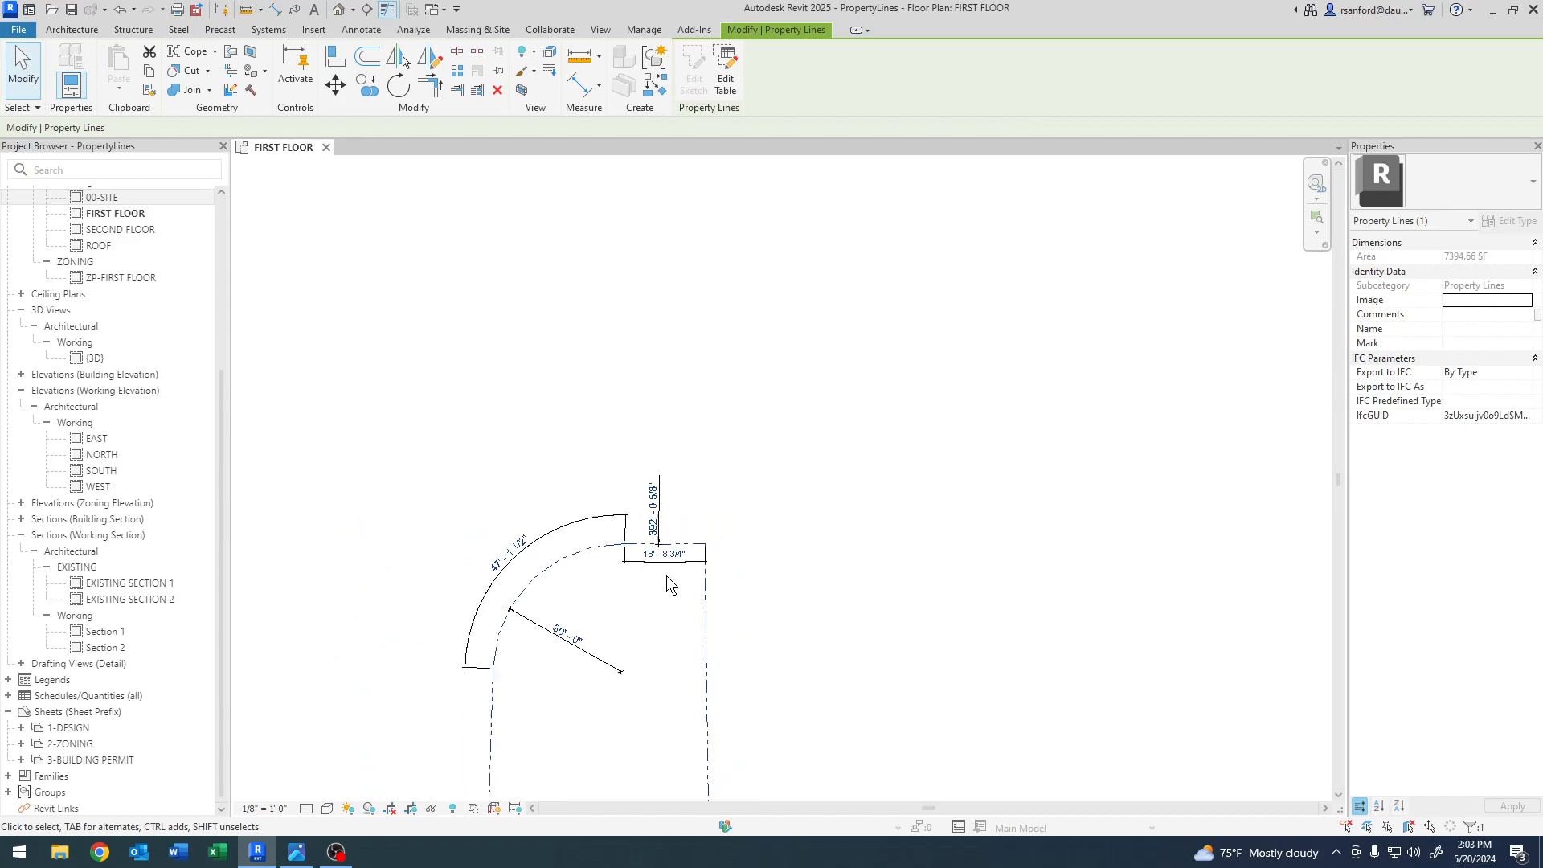
left_click(744, 593)
- Compare the simple curved-corner examples with the survey example, and select the open property line marked SURVEY DATA
middle_click_drag(866, 614, 790, 597)
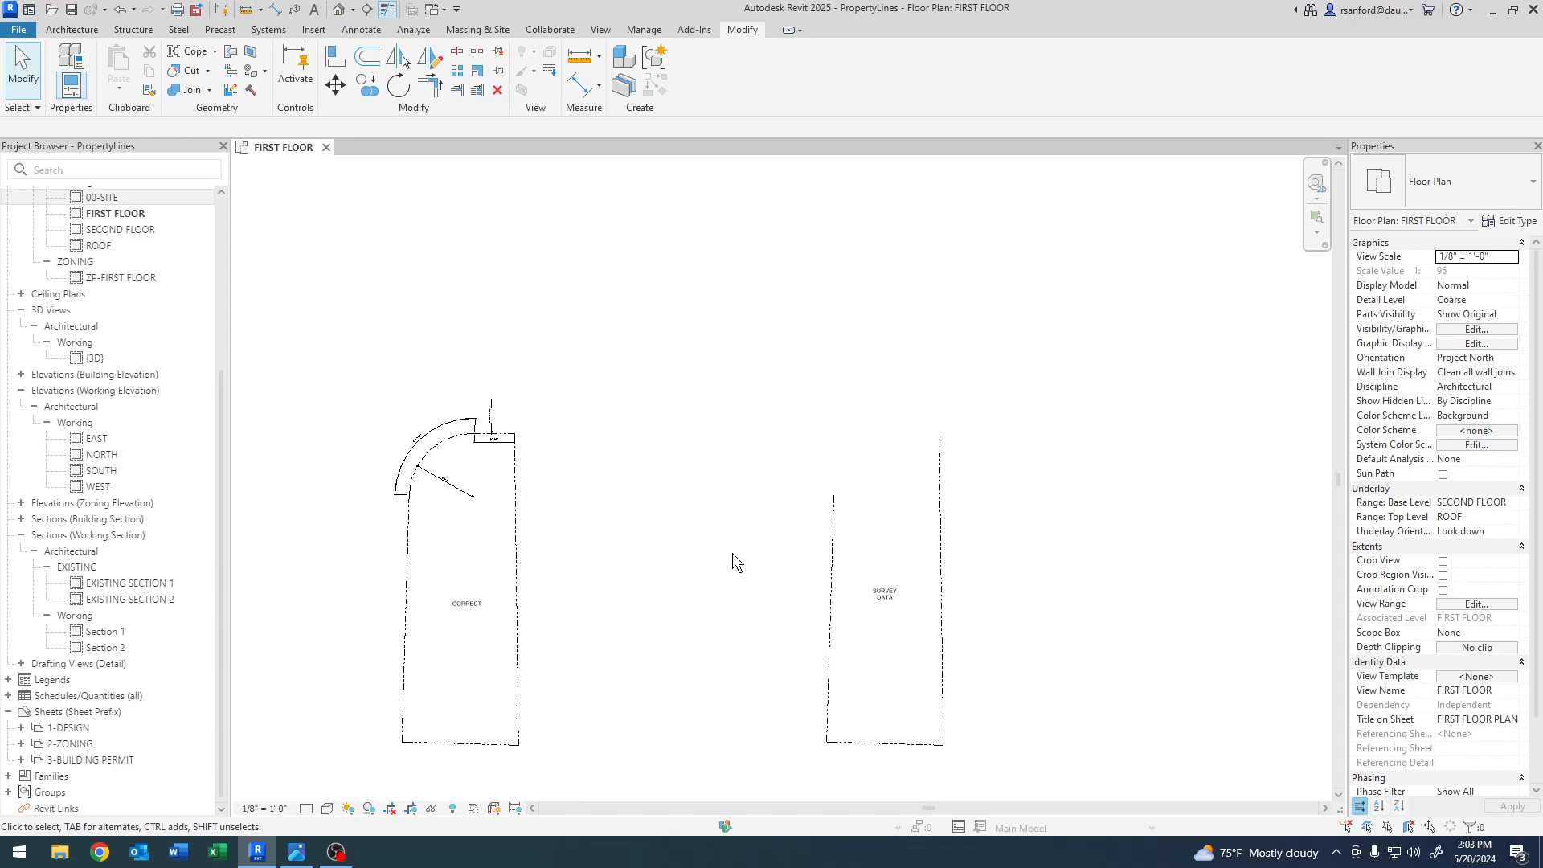
scroll(672, 504, "down", 2)
middle_click_drag(587, 532, 770, 725)
middle_click_drag(283, 397, 576, 494)
scroll(492, 371, "up", 2)
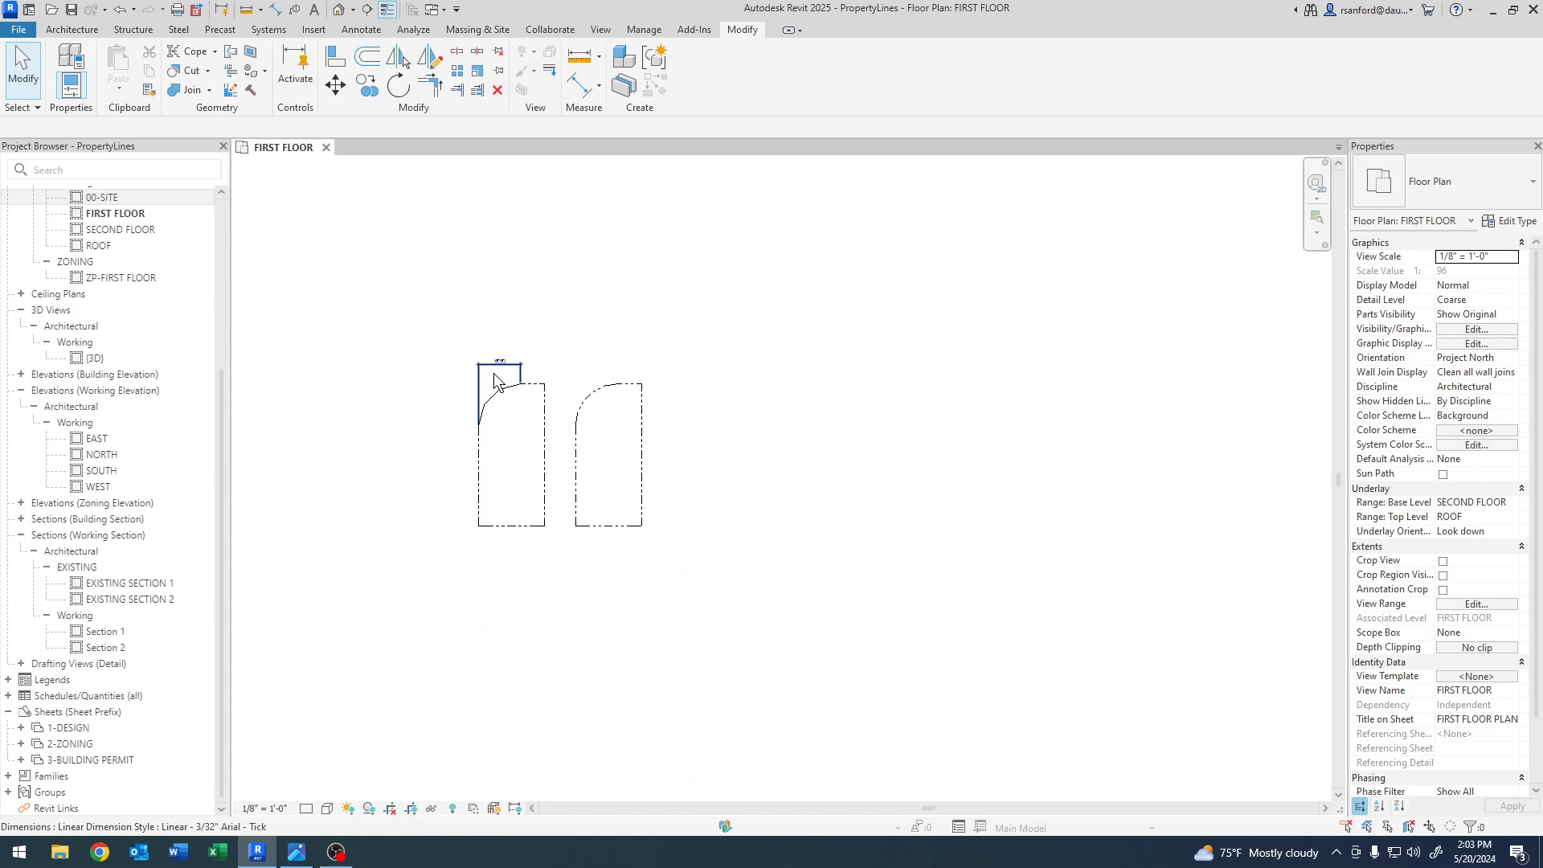
scroll(1045, 591, "down", 1)
middle_click_drag(1099, 639, 879, 446)
middle_click_drag(989, 619, 749, 334)
middle_click_drag(930, 782, 694, 553)
middle_click_drag(1081, 536, 886, 523)
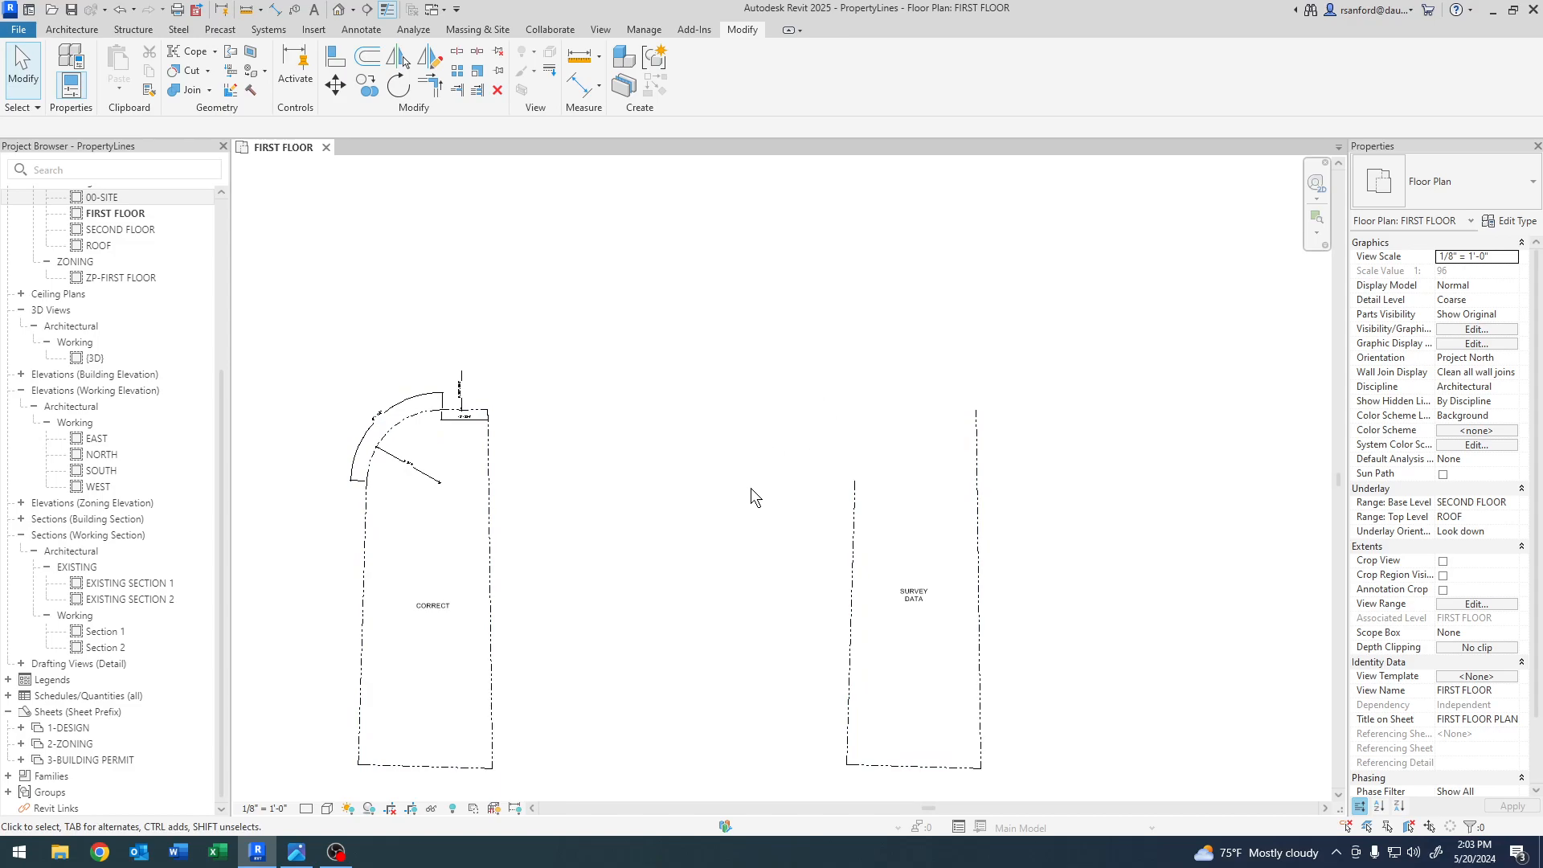
left_click(852, 489)
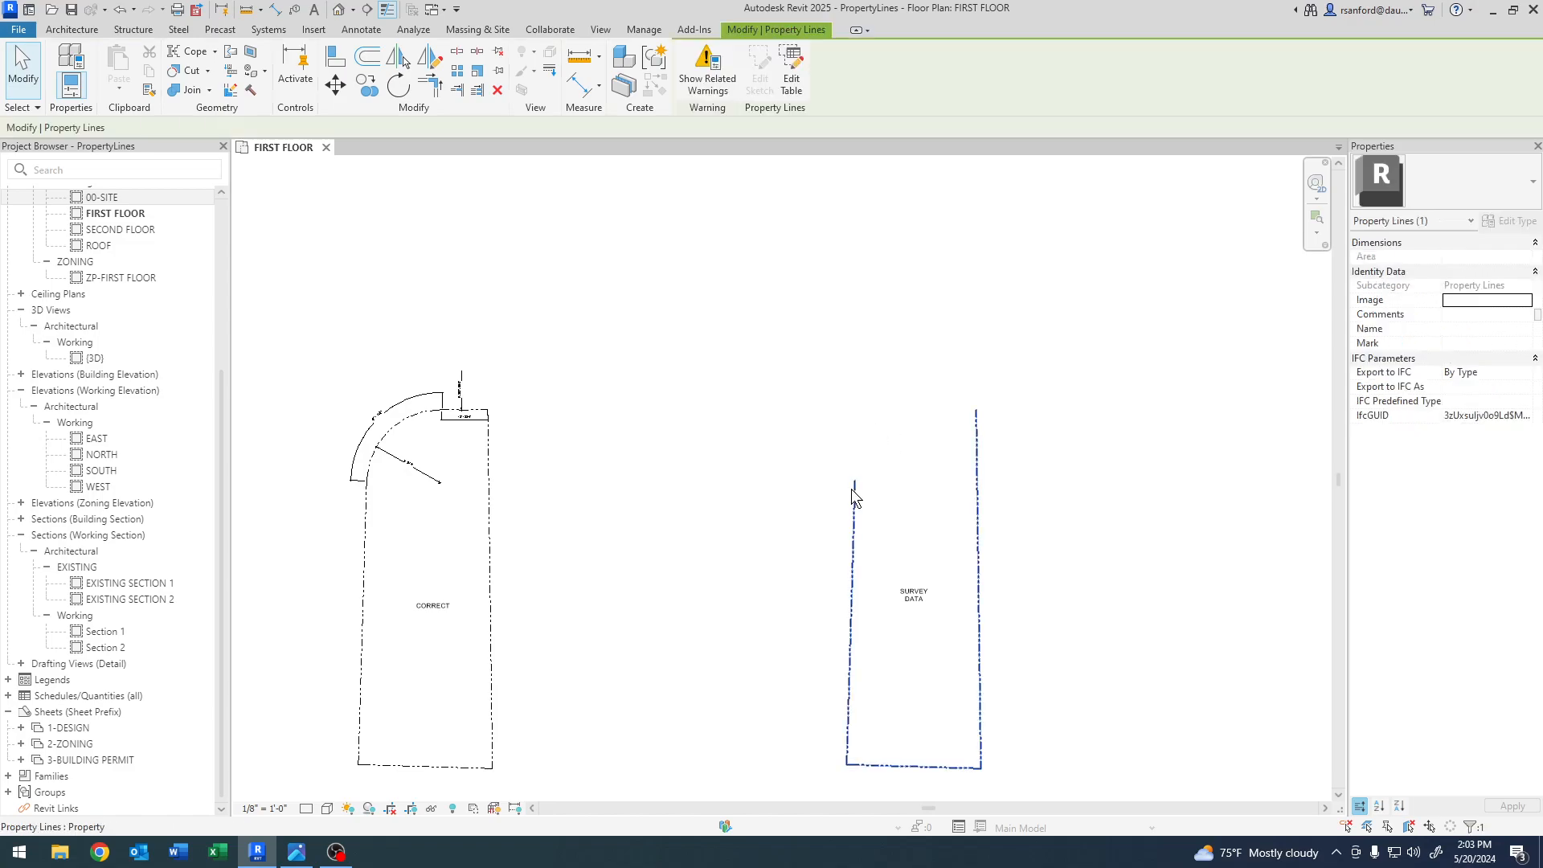
left_click(793, 83)
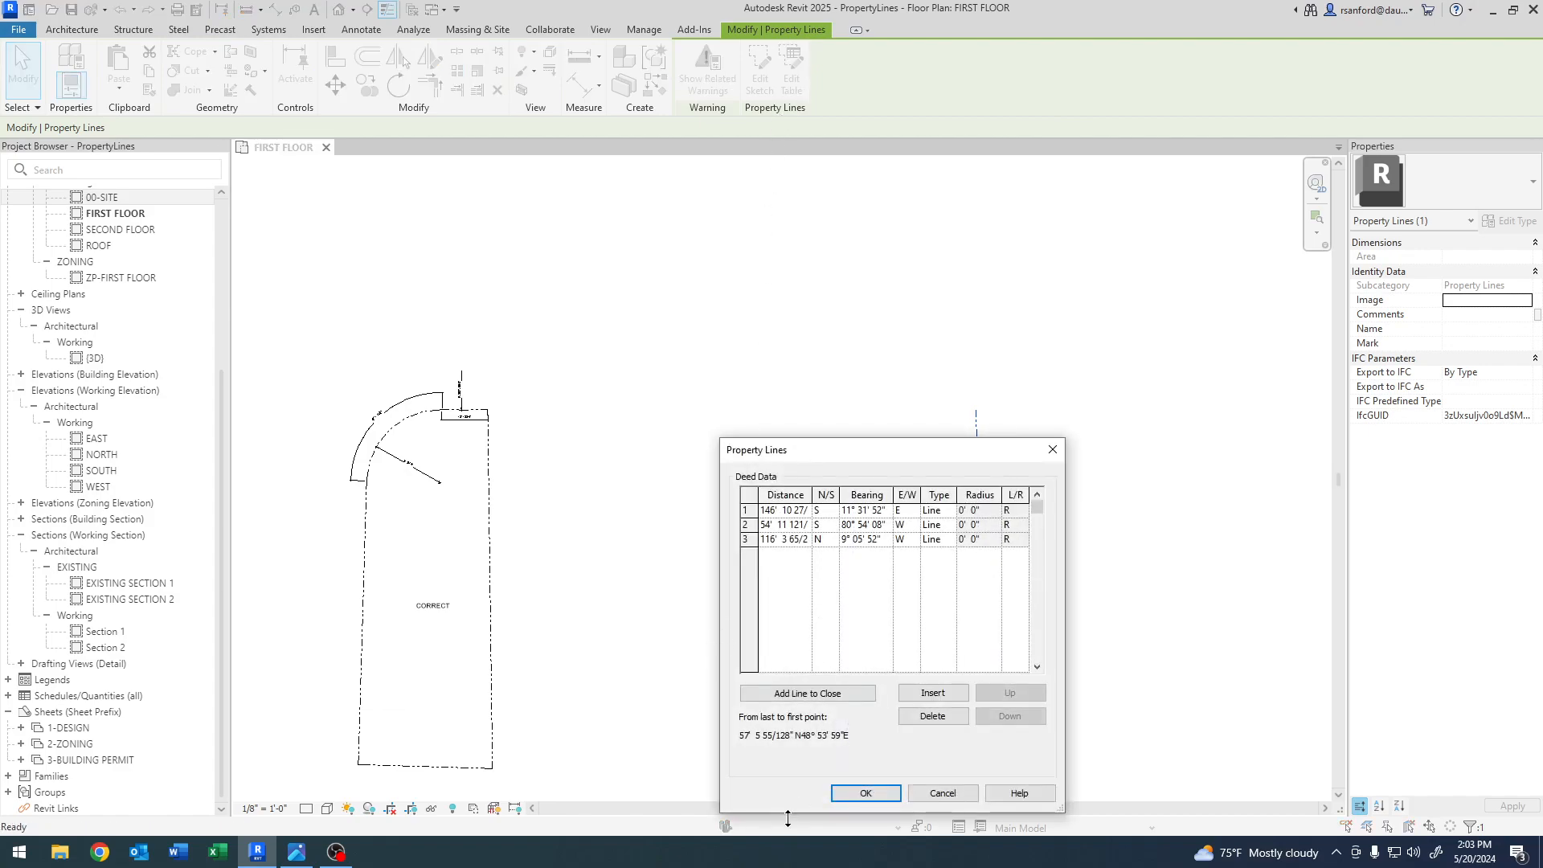
left_click(946, 691)
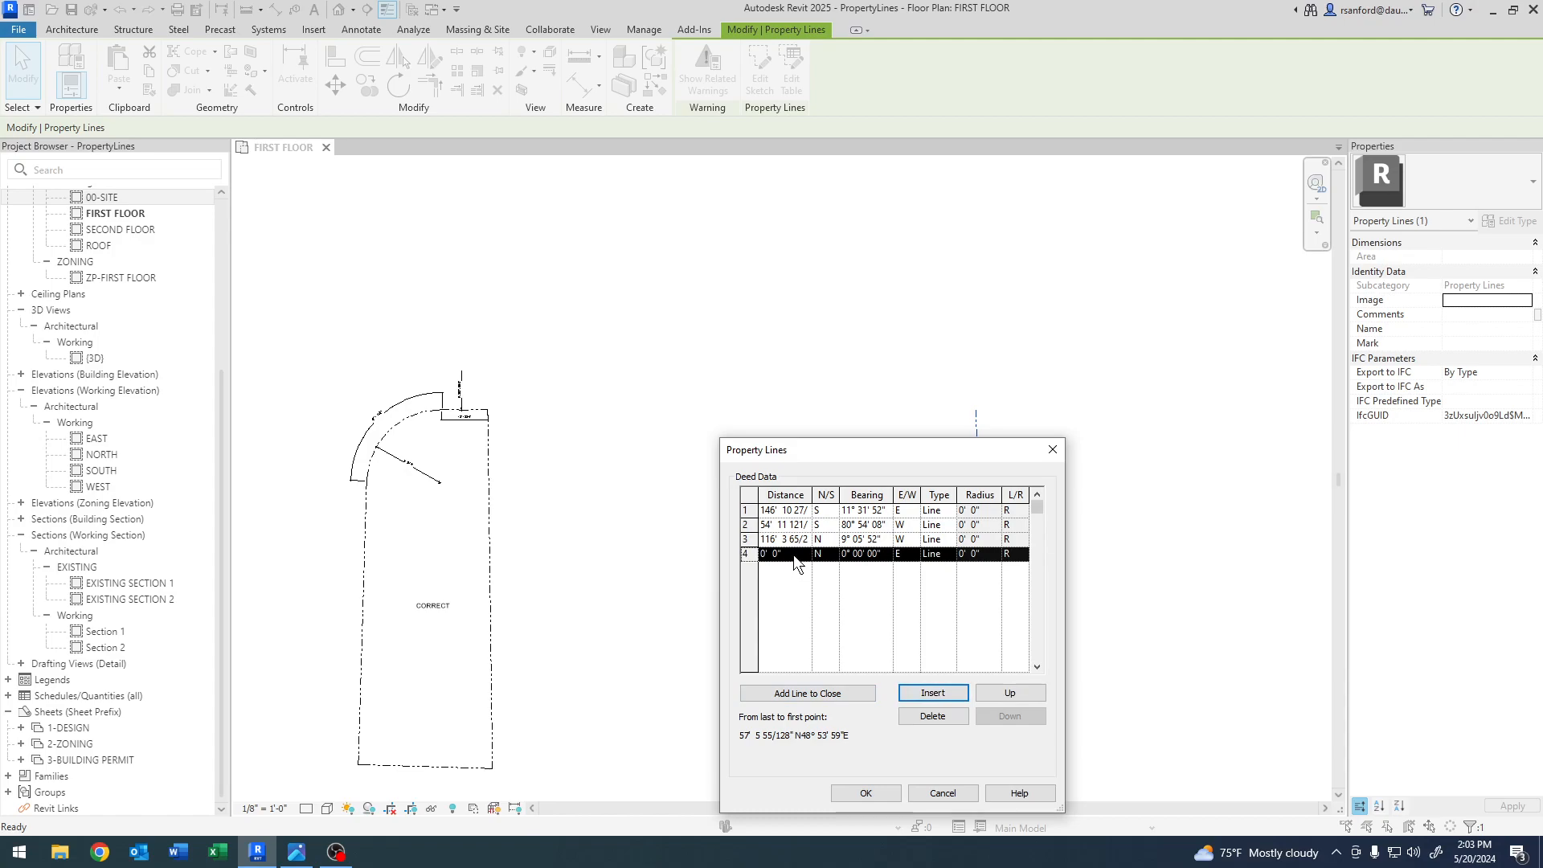
left_click(942, 793)
scroll(362, 434, "up", 6)
scroll(359, 460, "down", 6)
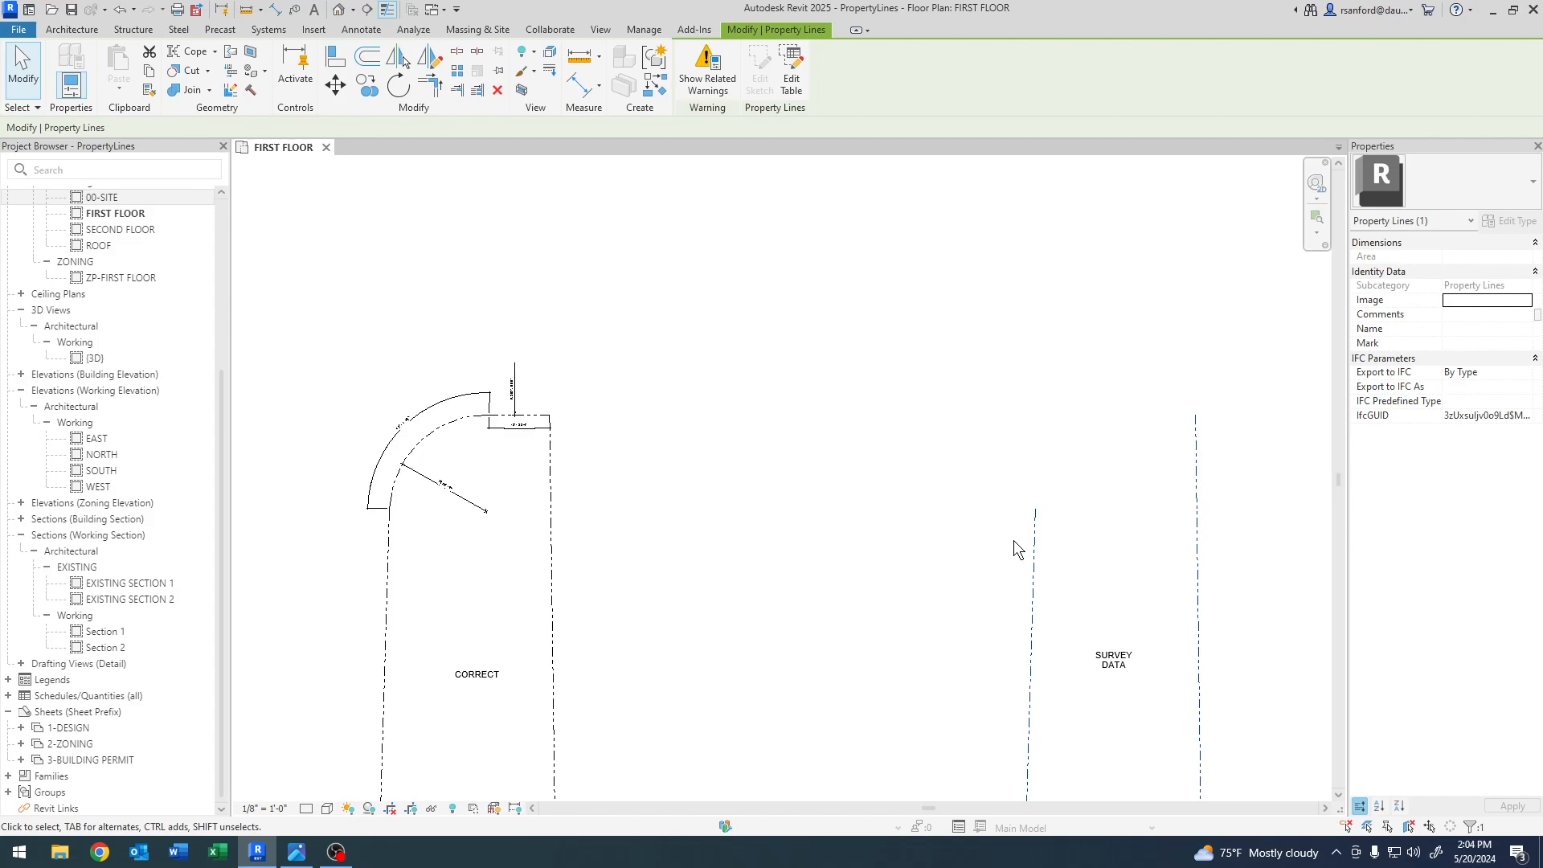
- Insert a fourth row in the SURVEY DATA property line's deed data, with type Arc and a 30' radius
middle_click_drag(1015, 540, 818, 496)
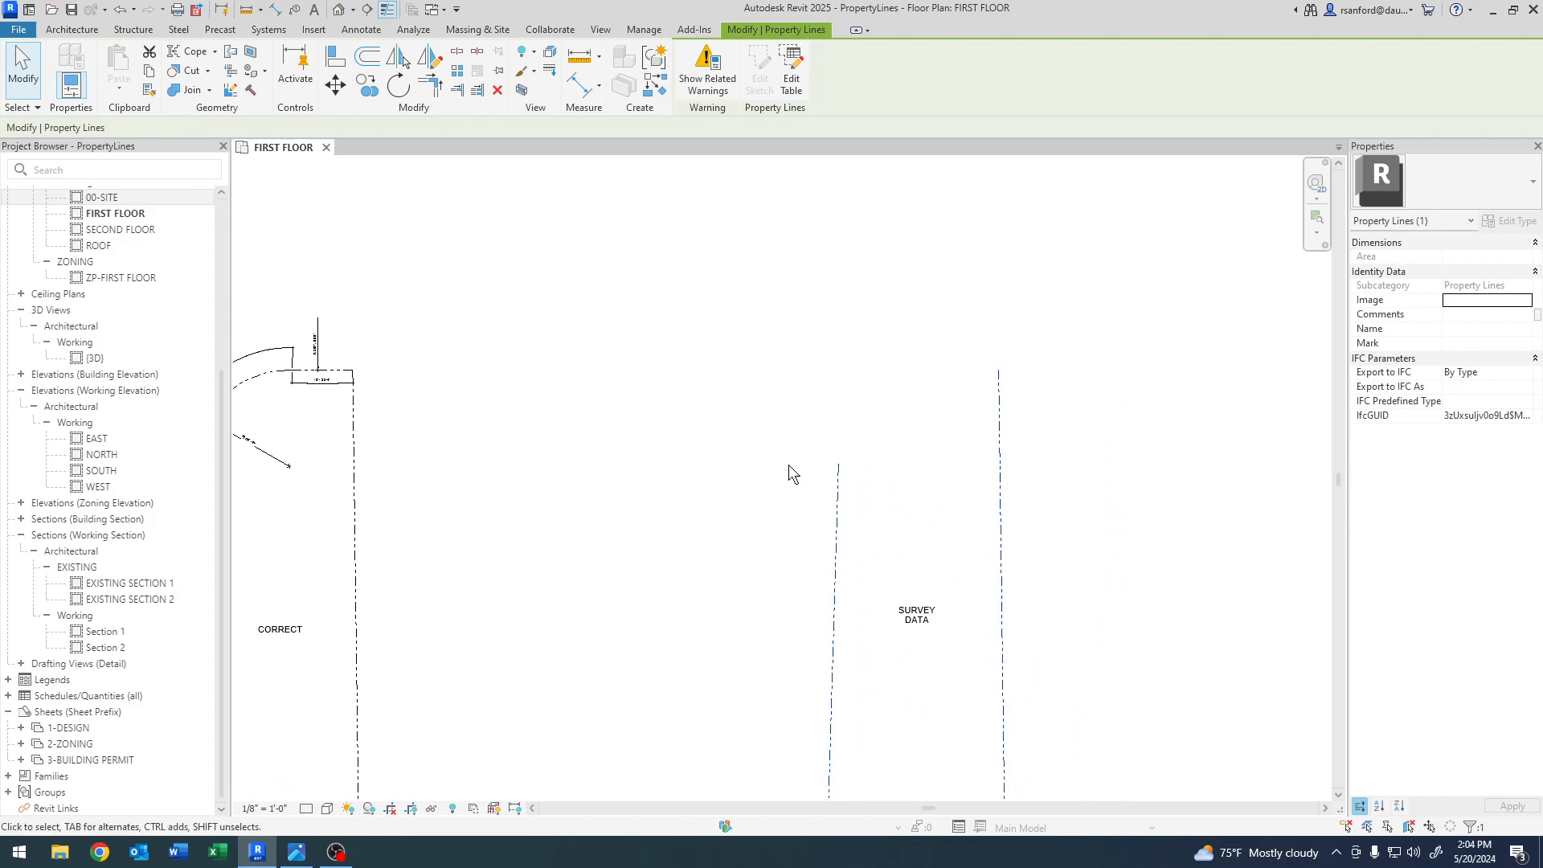
left_click(791, 95)
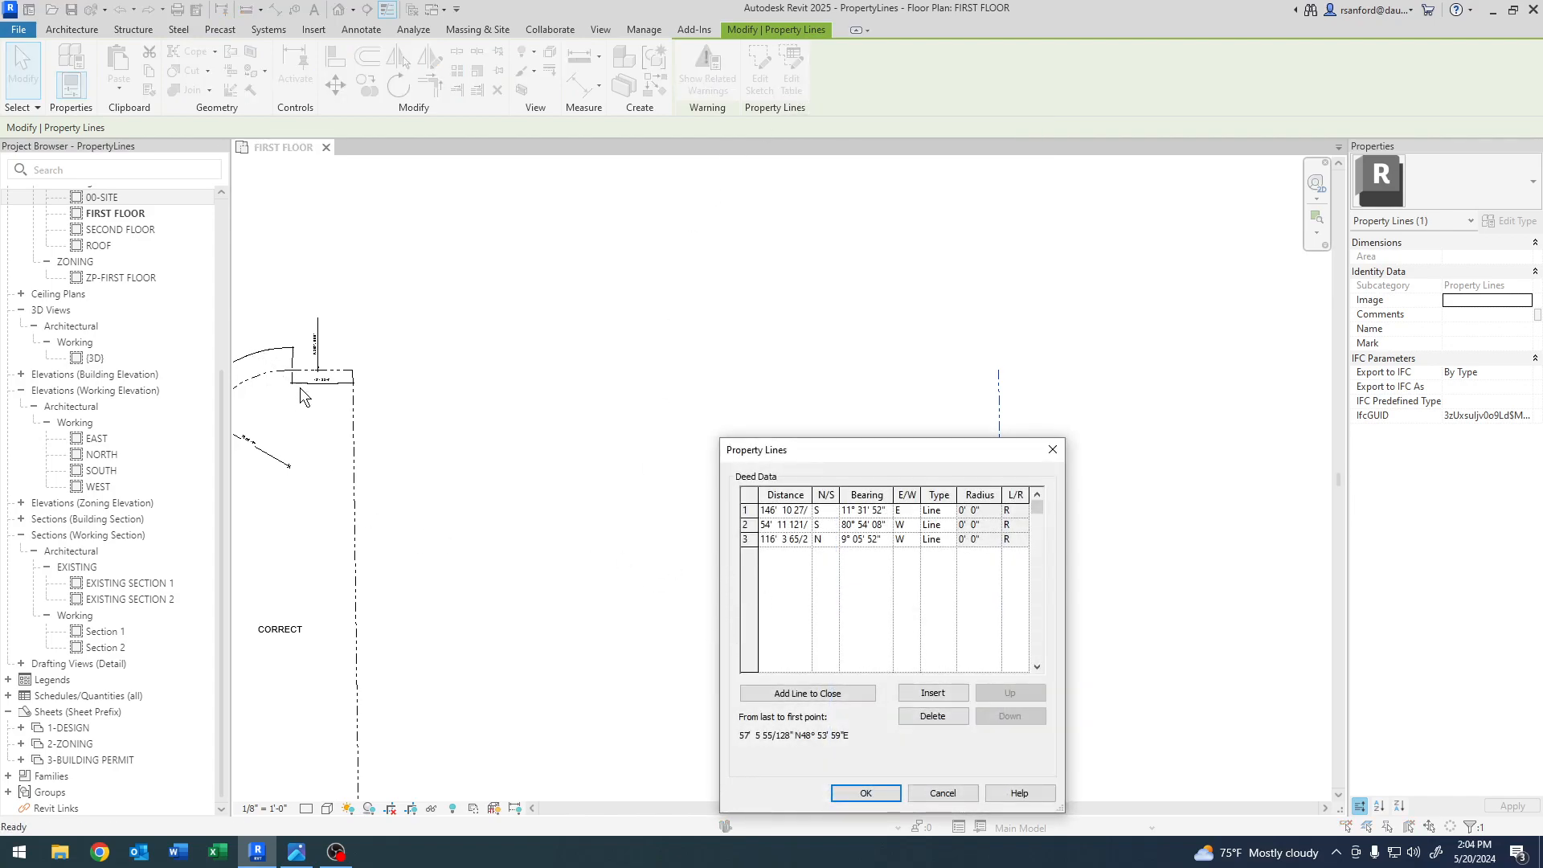
left_click(922, 690)
left_click(802, 551)
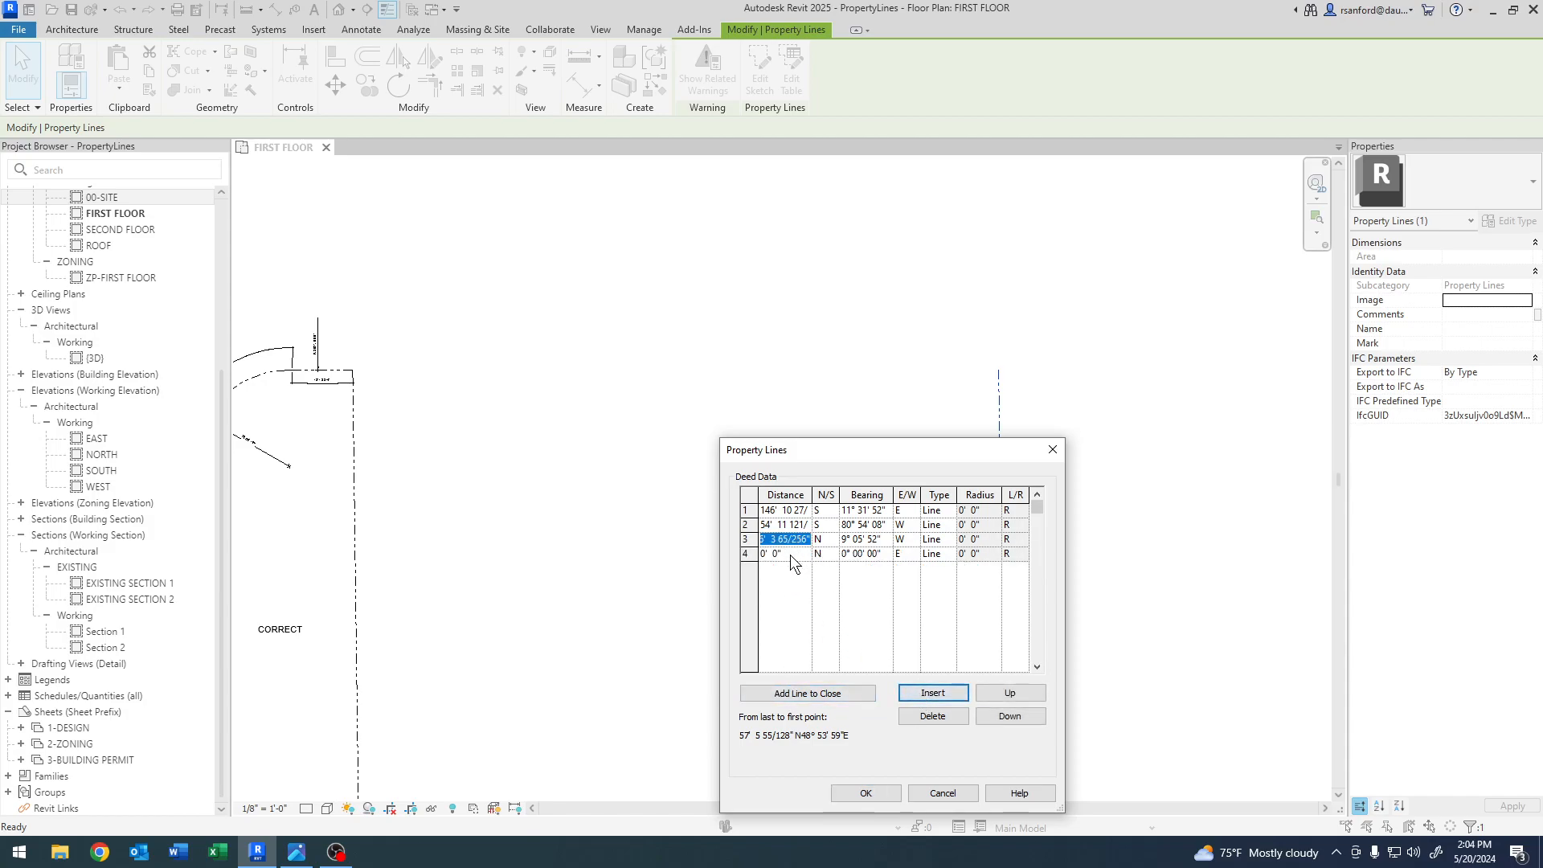
left_click(950, 560)
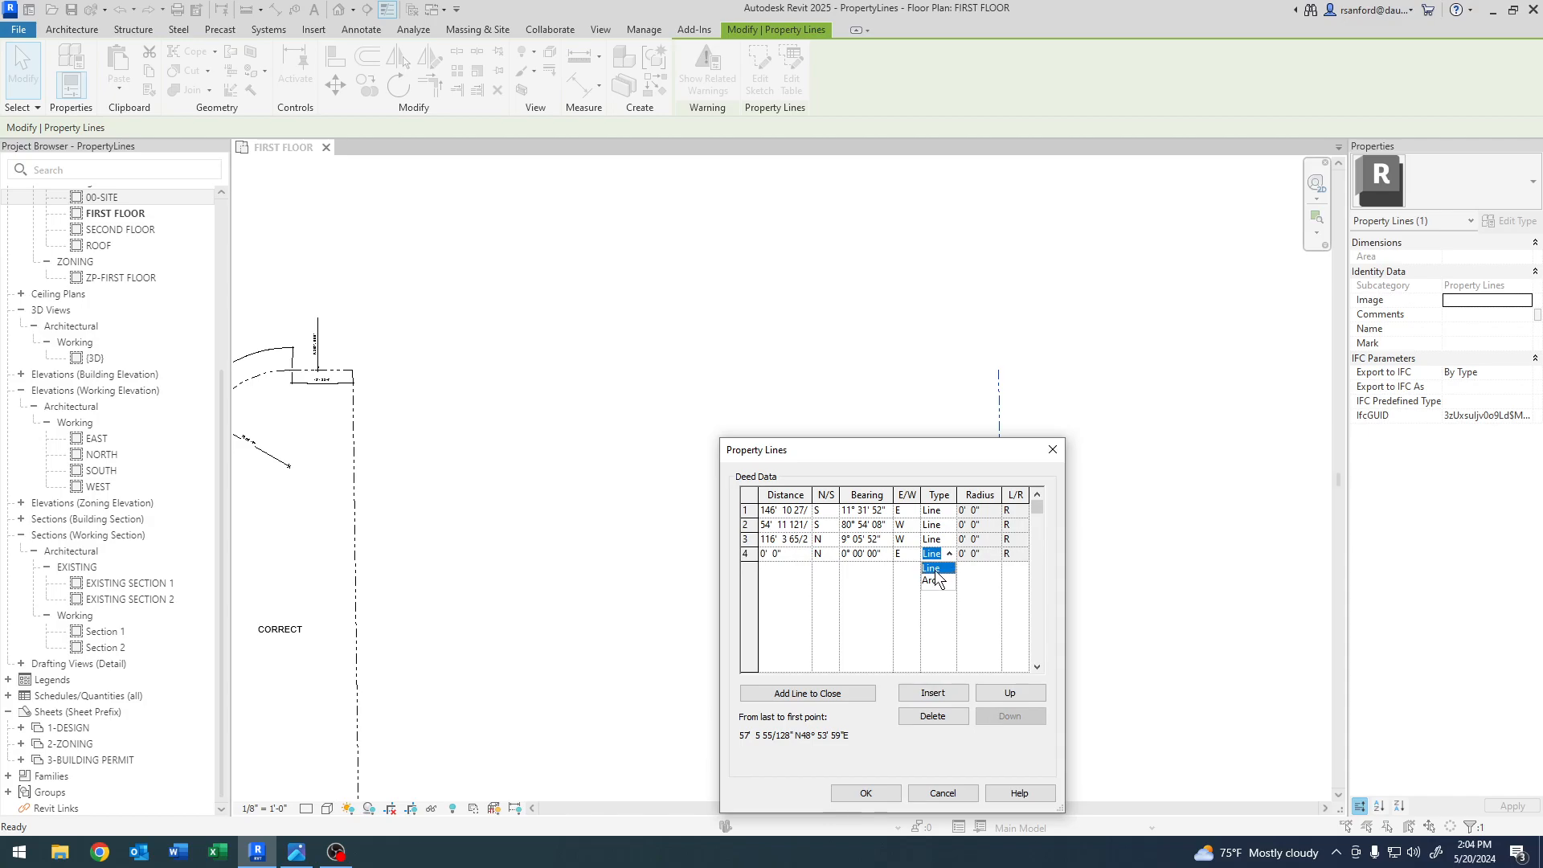
left_click(937, 583)
left_click(986, 556)
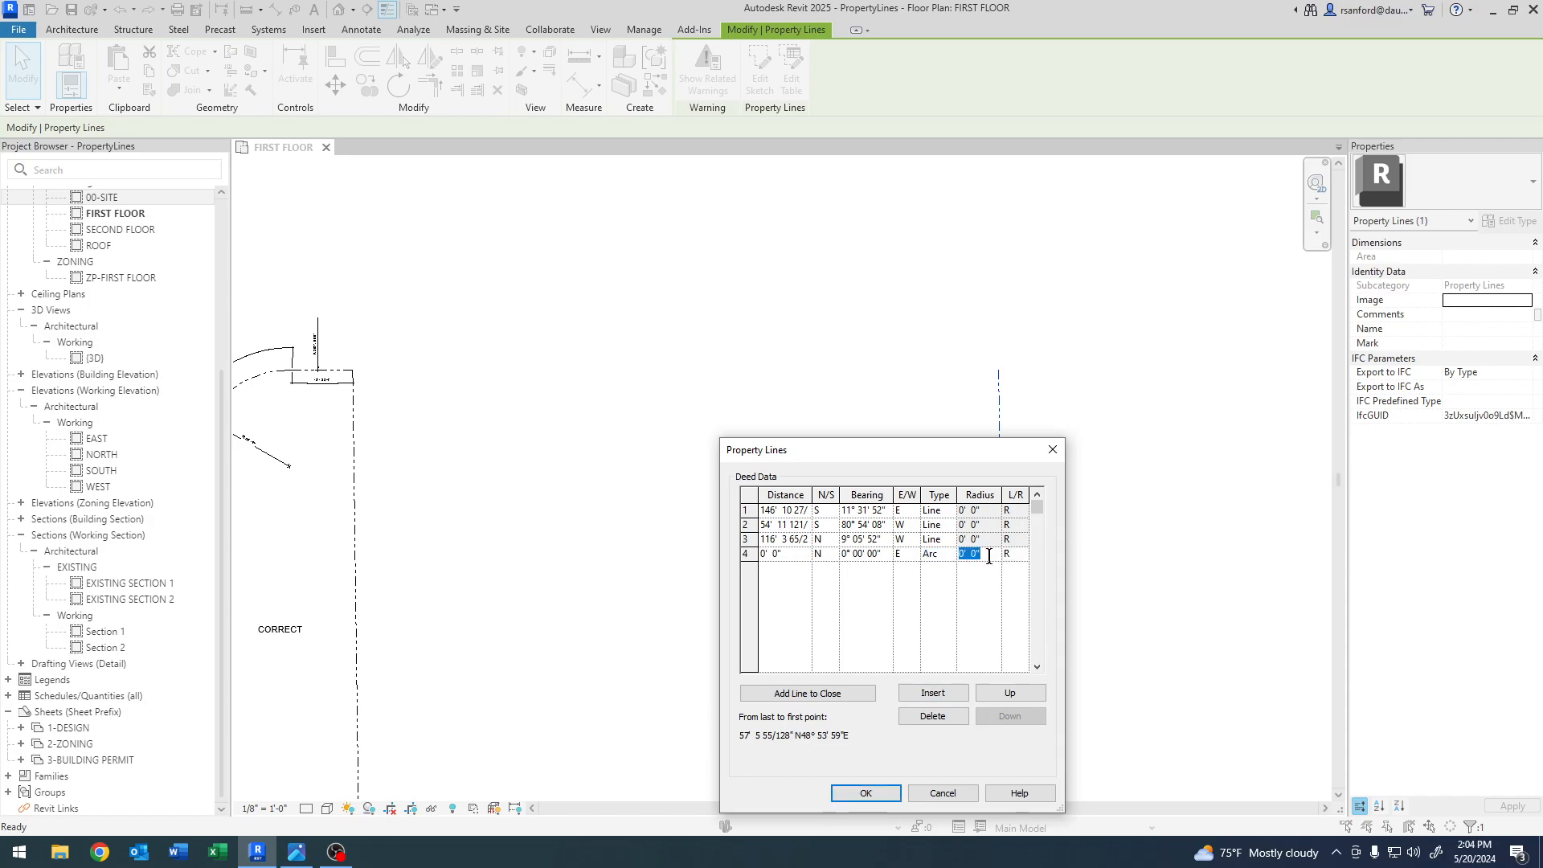
type("30")
key("Tab")
- Set the arc row's distance to about 47' 1 1/2" and apply the deed data to the property line
left_click(801, 556)
type("47")
key("Tab")
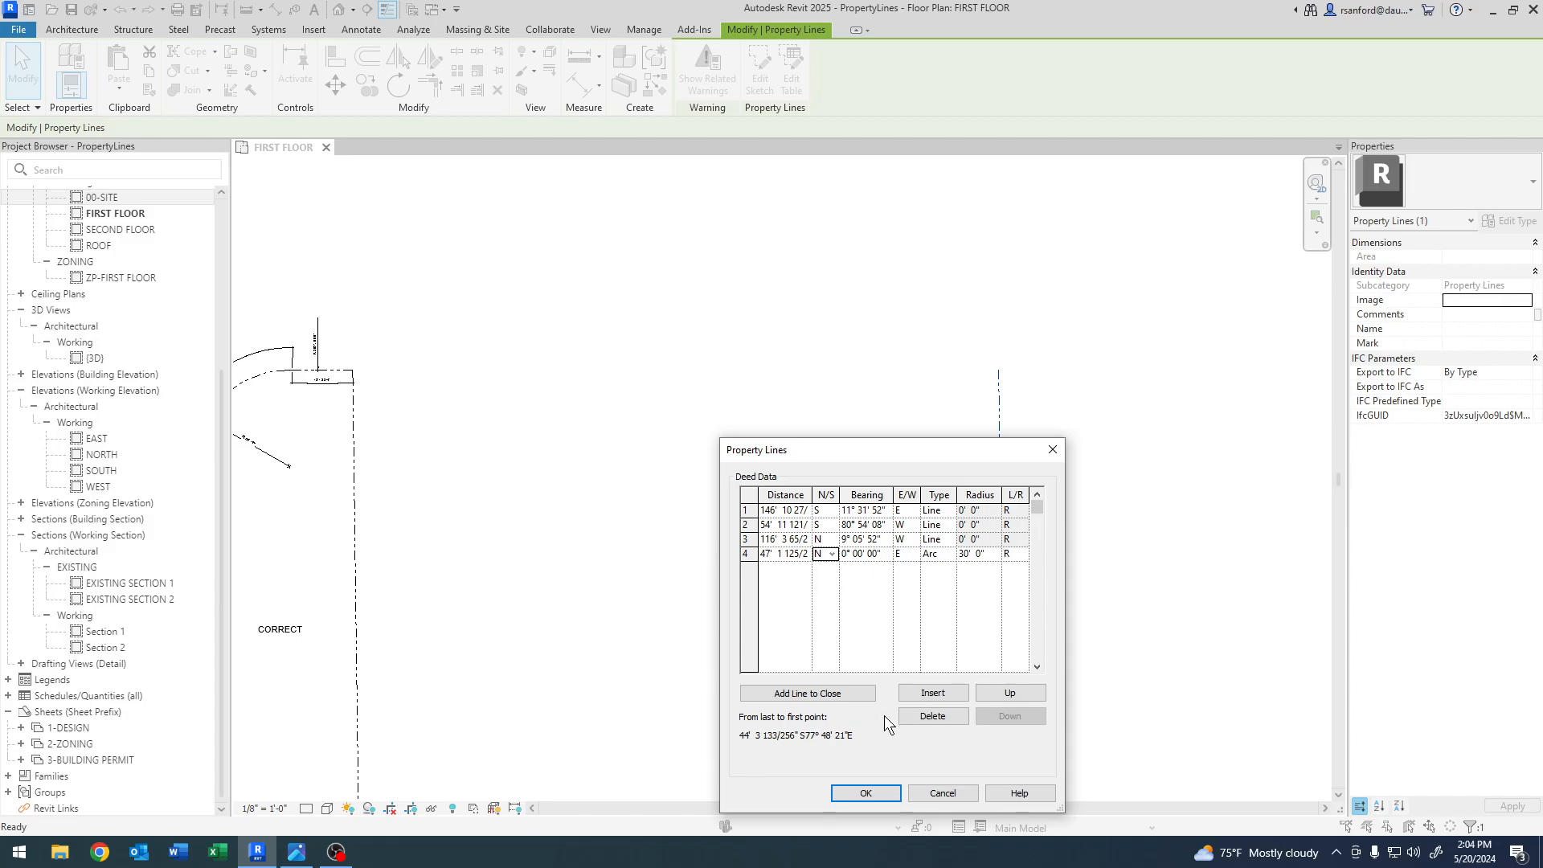
left_click(861, 786)
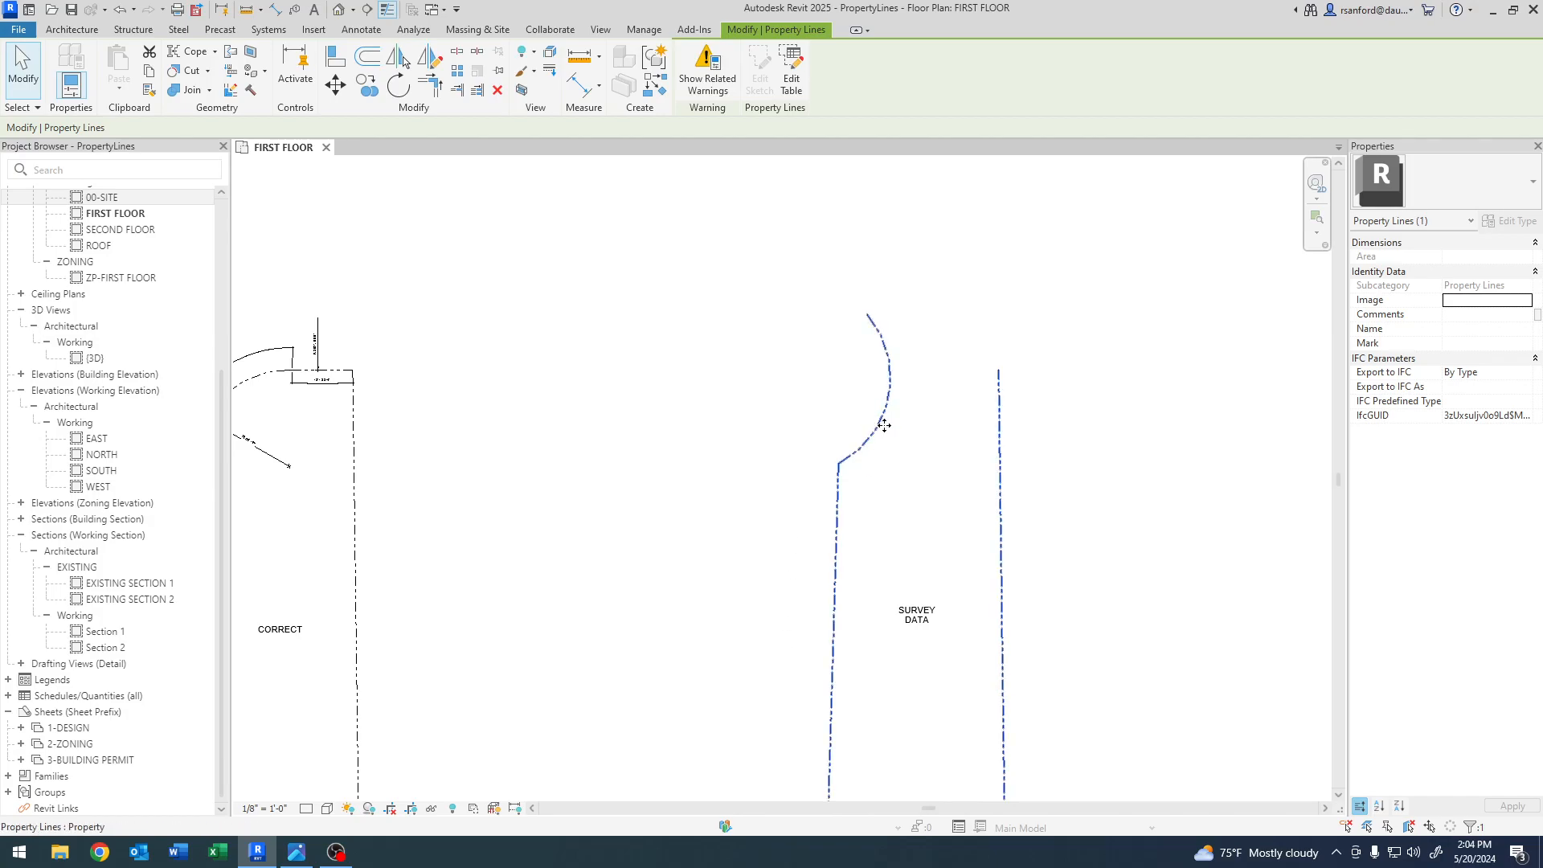
- Compare the added arc with the CORRECT corner, and review the SURVEY DATA deed table again without changing it
middle_click_drag(381, 445, 551, 427)
middle_click_drag(876, 487, 788, 520)
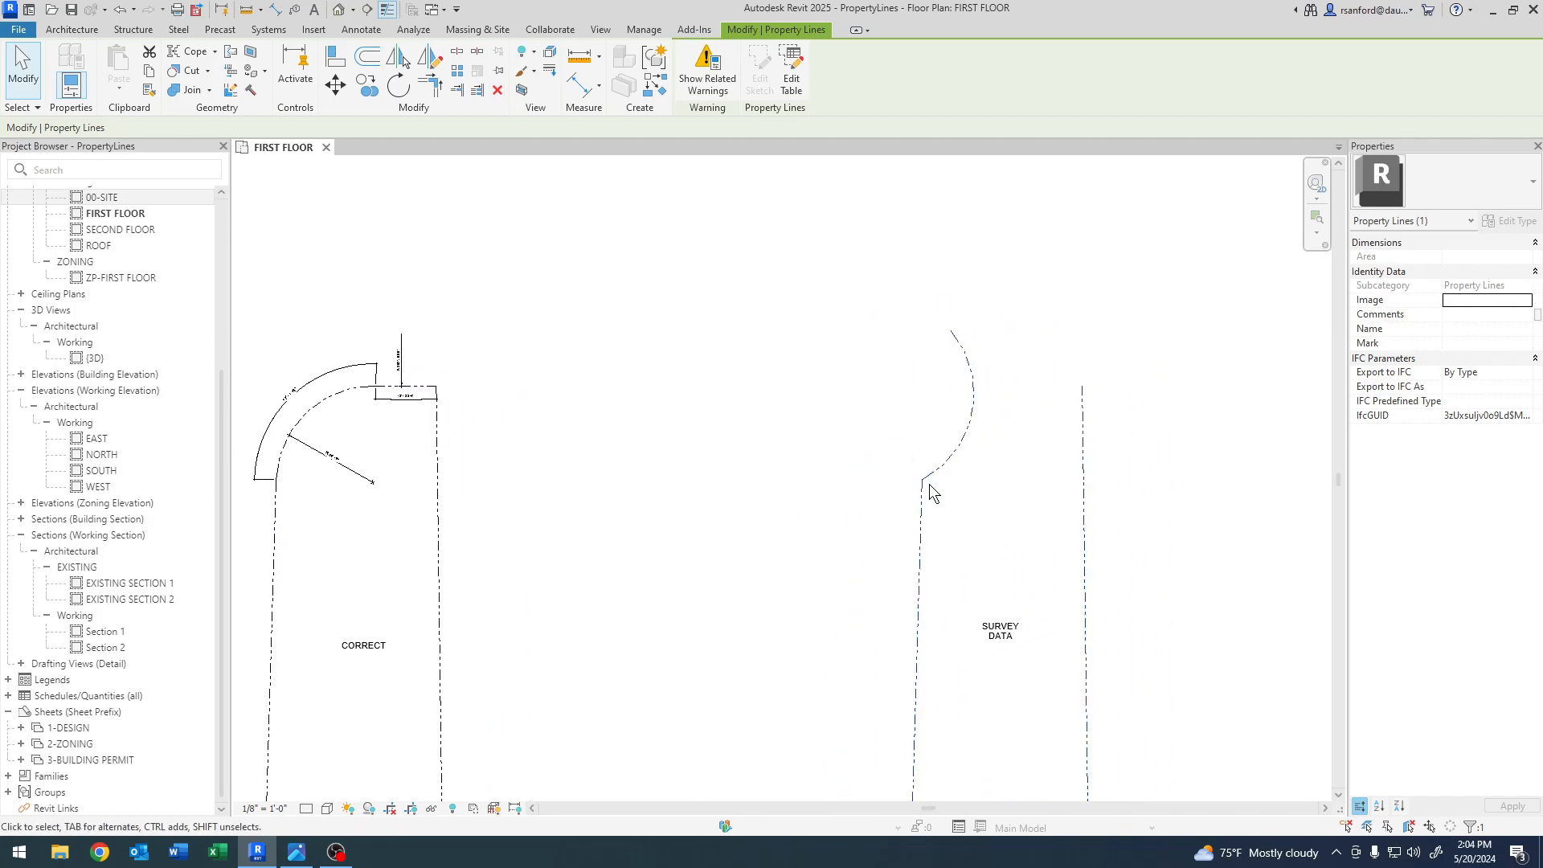
left_click(792, 78)
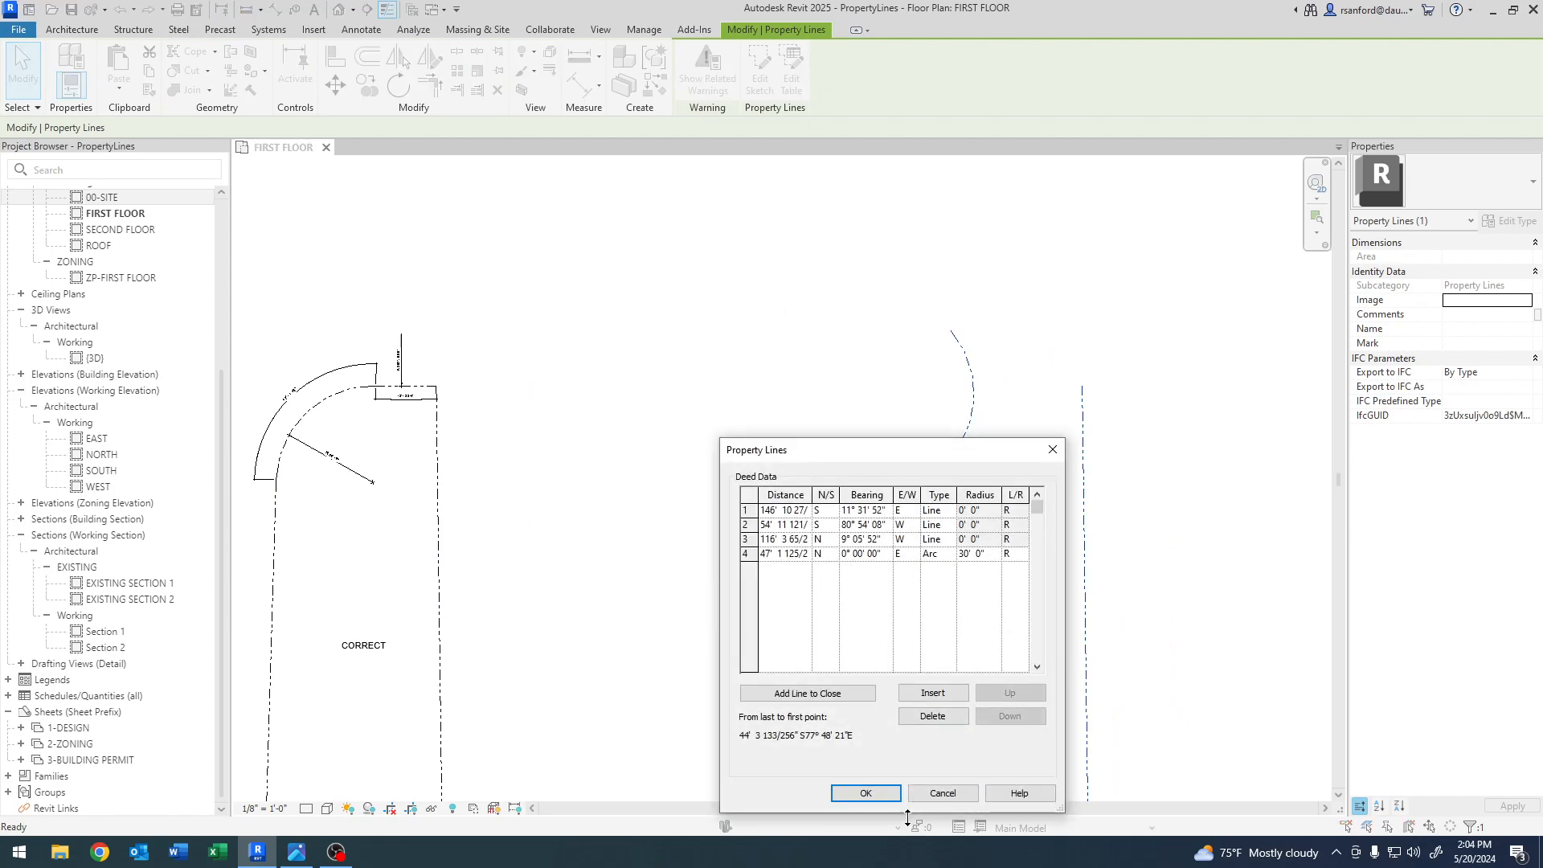
left_click(866, 794)
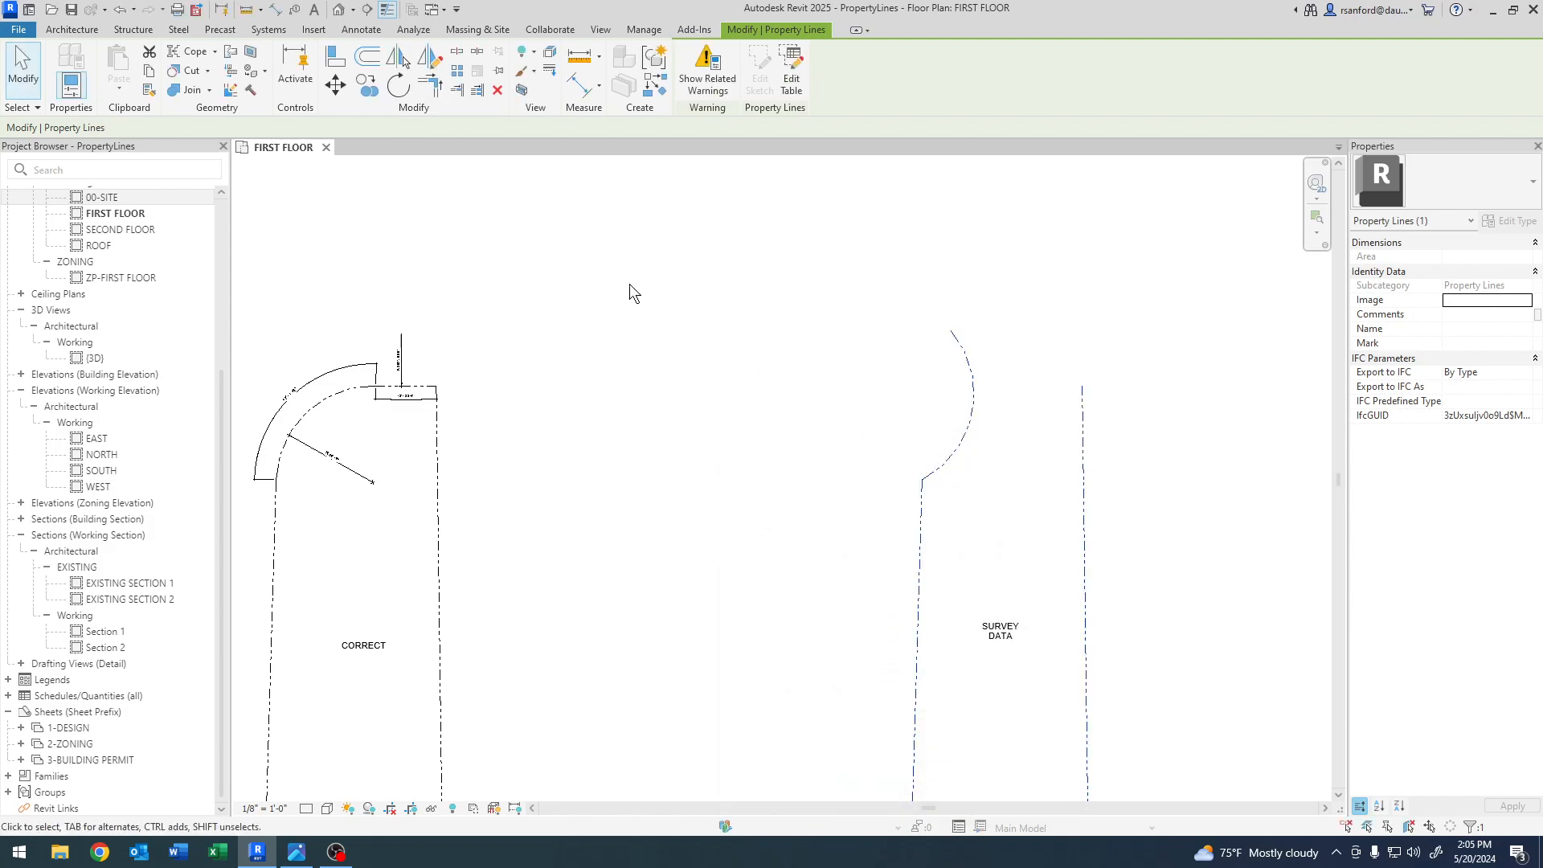
left_click(361, 30)
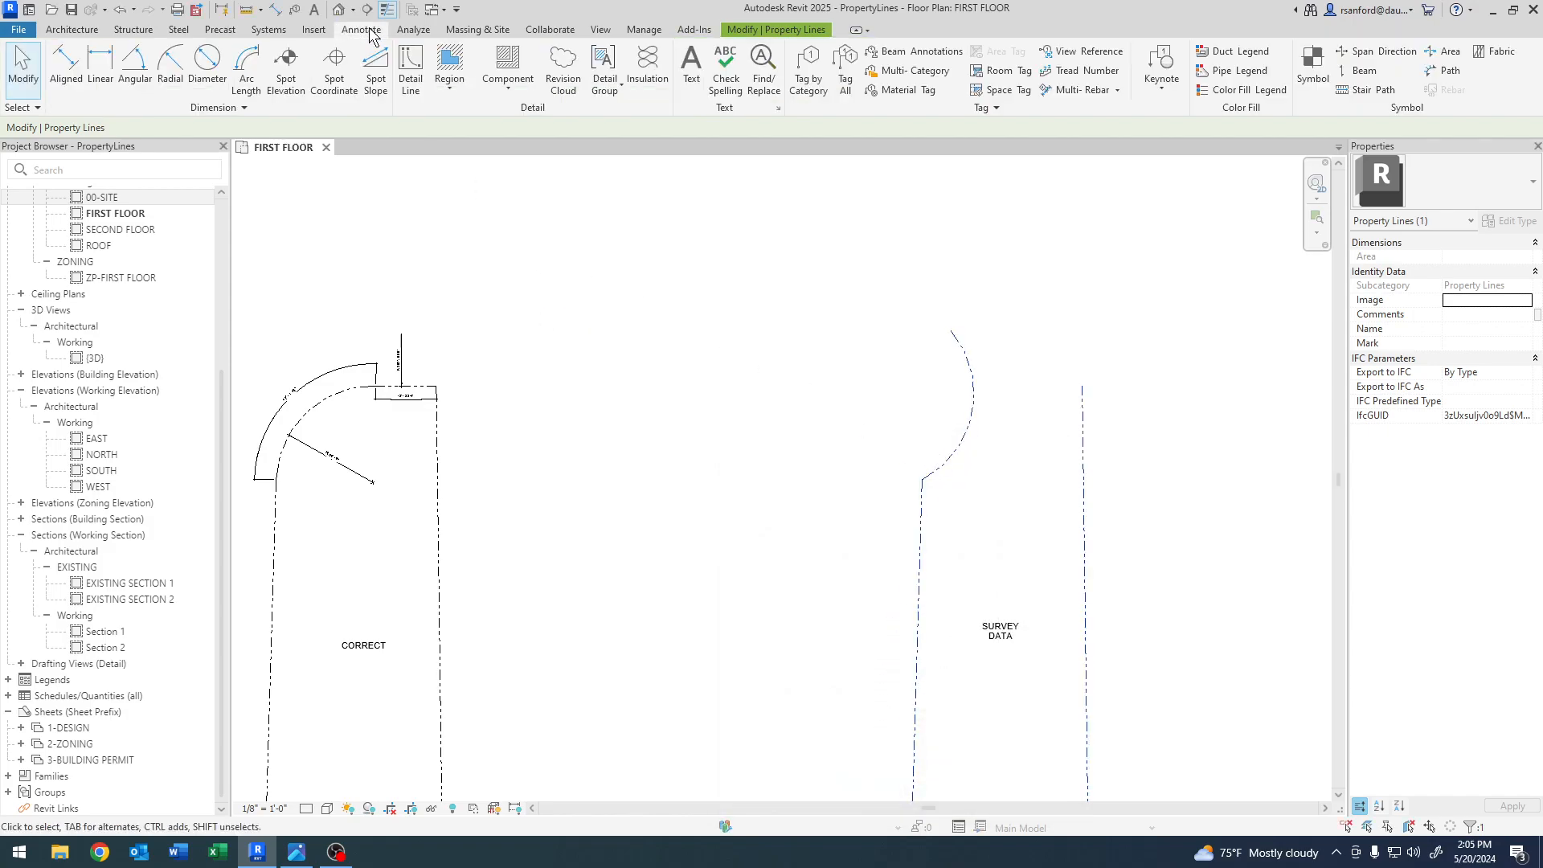
left_click(922, 480)
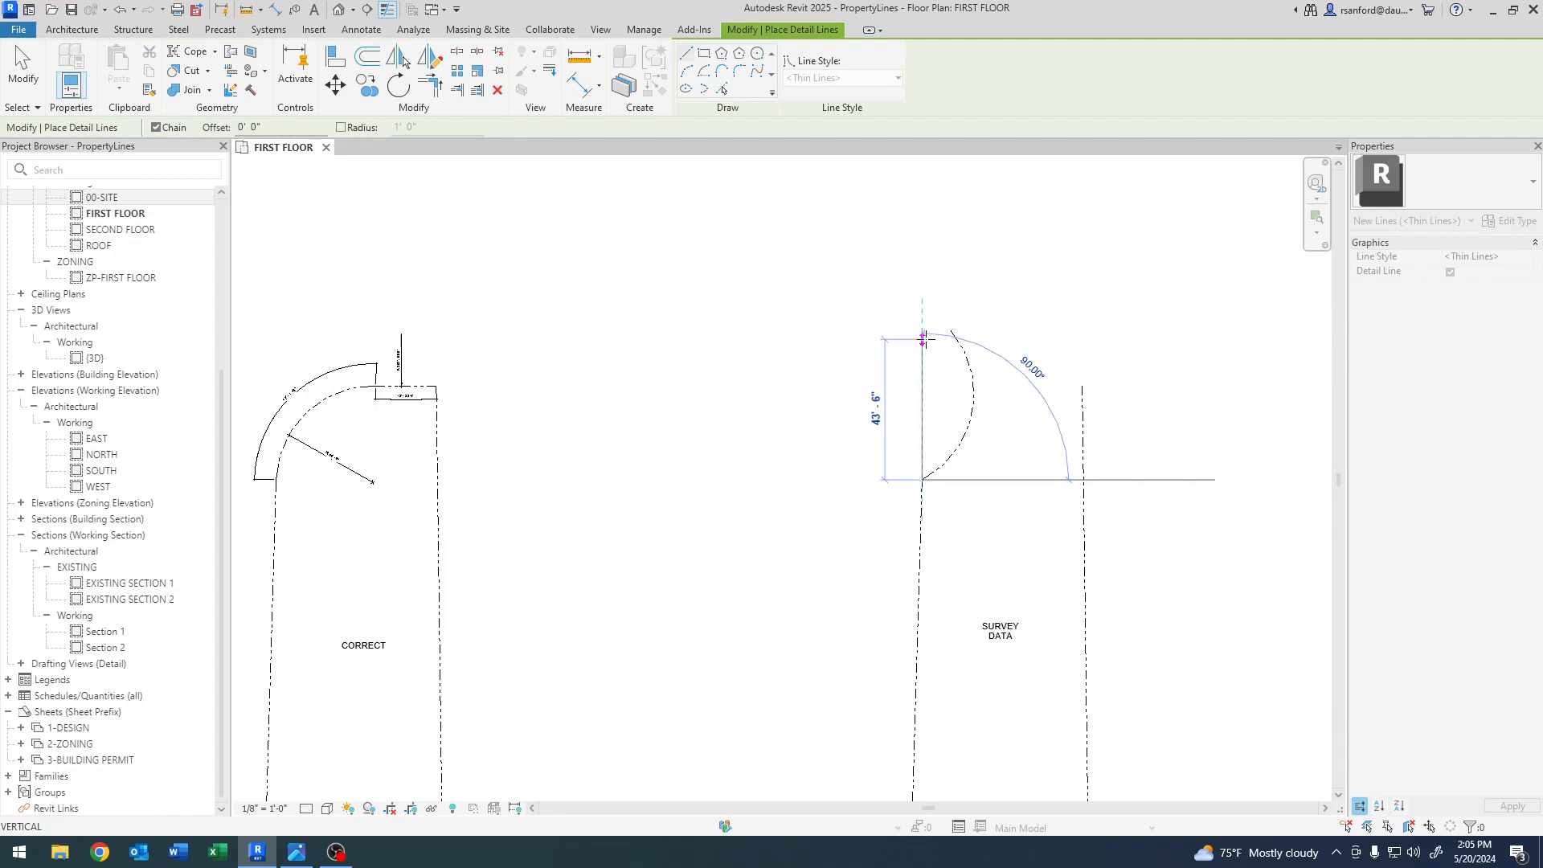
scroll(916, 341, "up", 3)
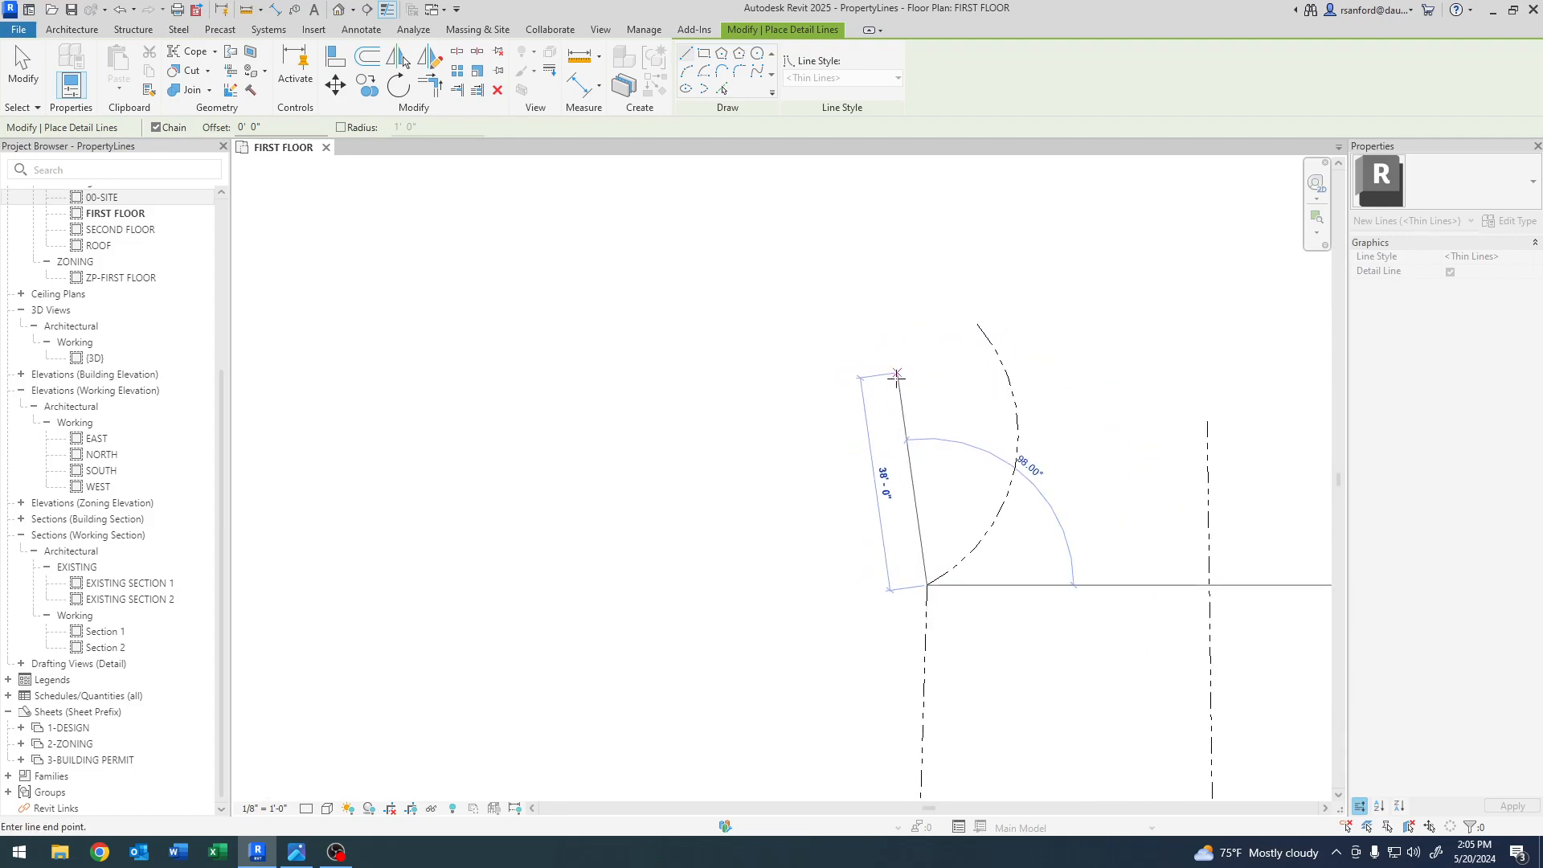
scroll(891, 402, "down", 3)
key("Escape")
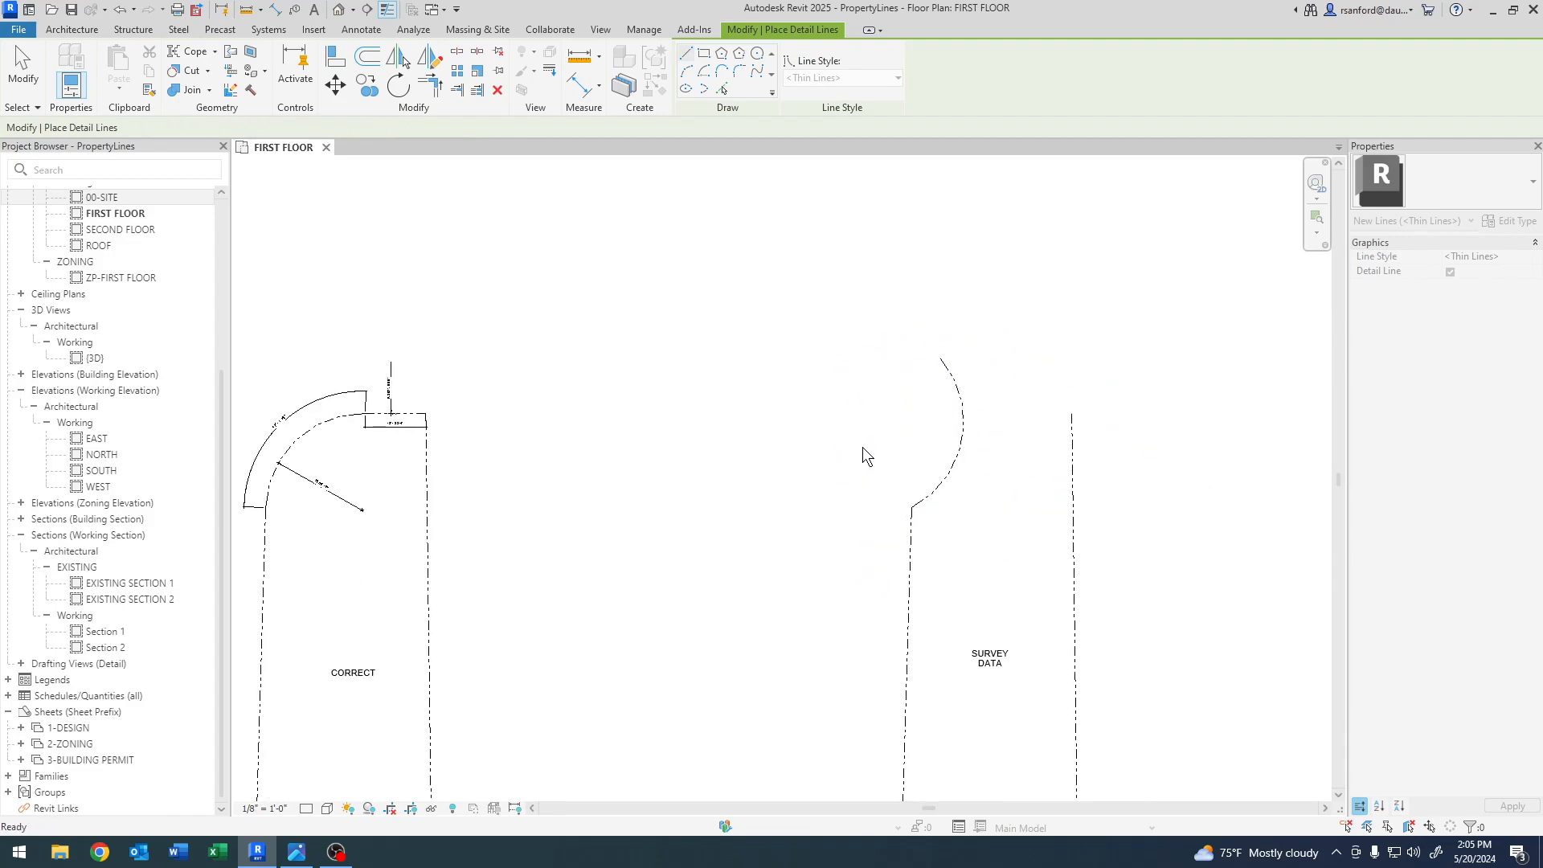
key("Escape")
scroll(378, 455, "up", 4)
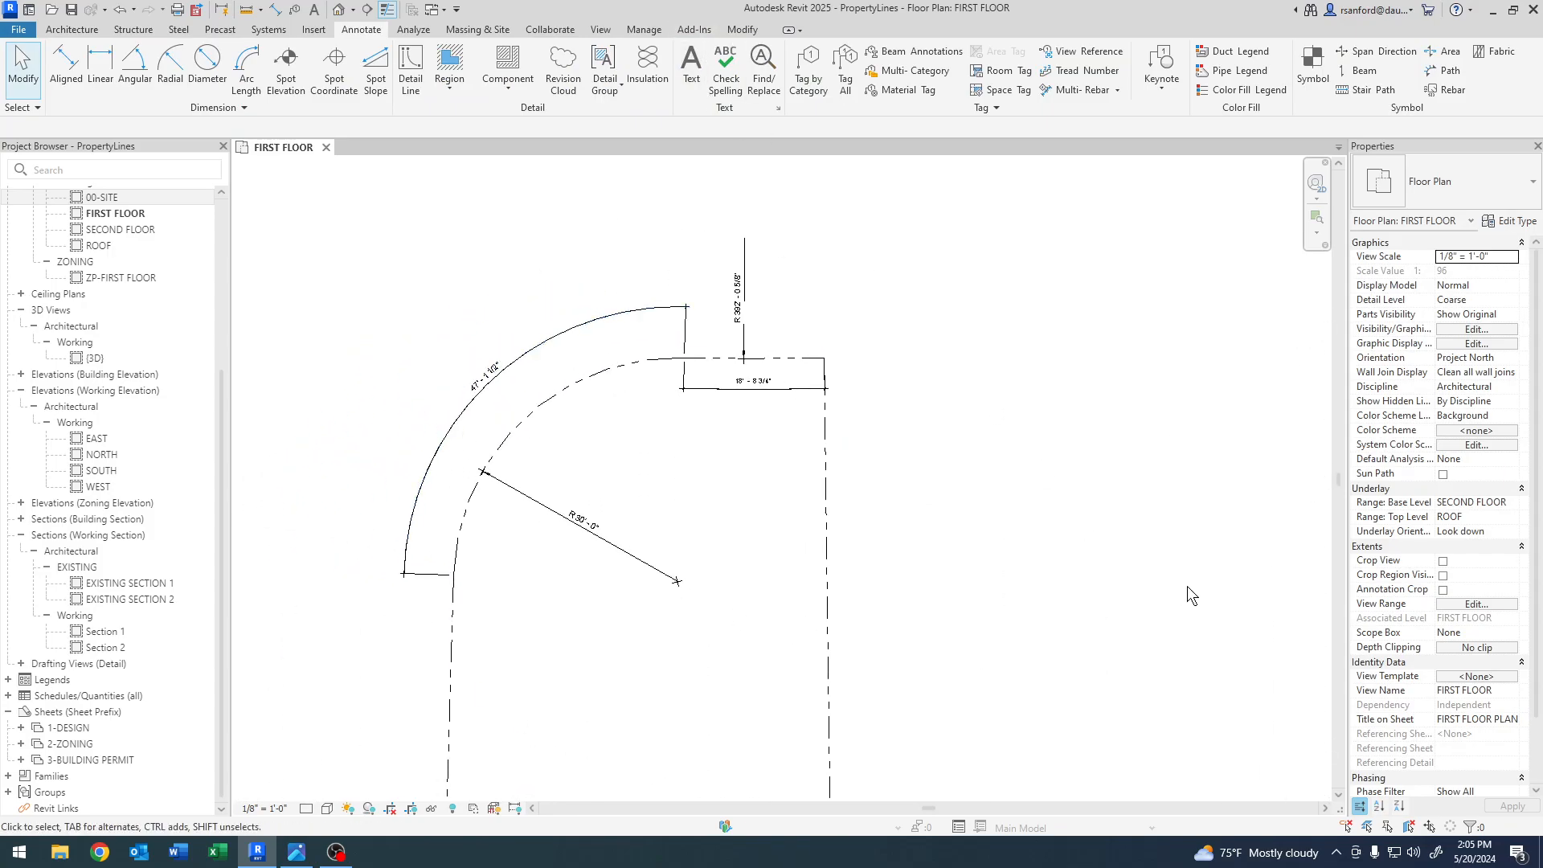
- Examine the SURVEY DATA property line's deed table without changing it, and compare its arc with the dimensioned corner of the CORRECT example
scroll(1093, 564, "down", 3)
middle_click_drag(916, 519, 654, 451)
middle_click_drag(1060, 499, 730, 469)
left_click(986, 497)
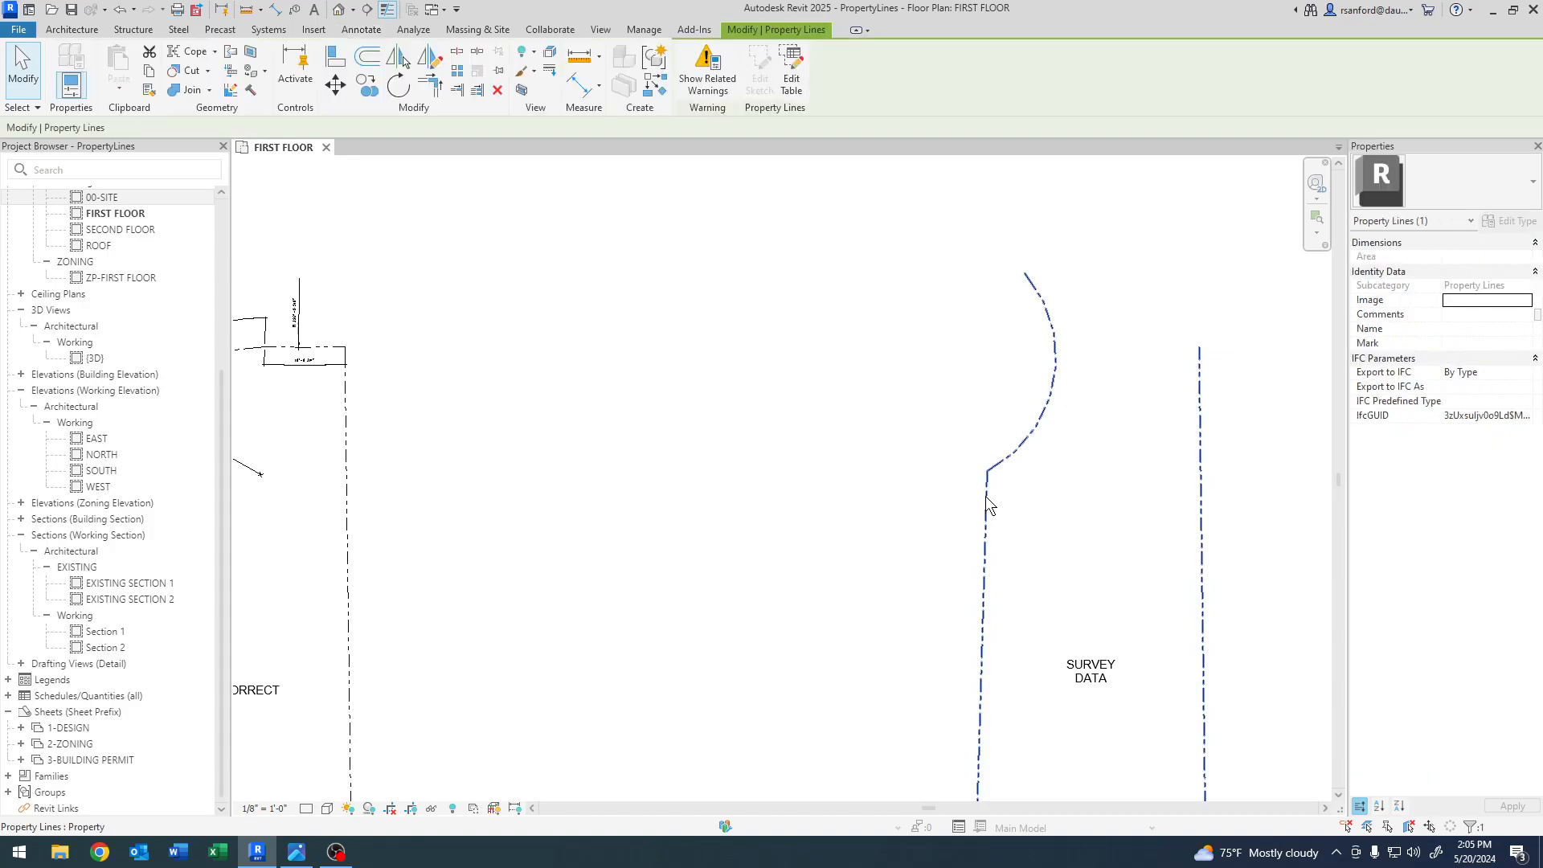
left_click(792, 74)
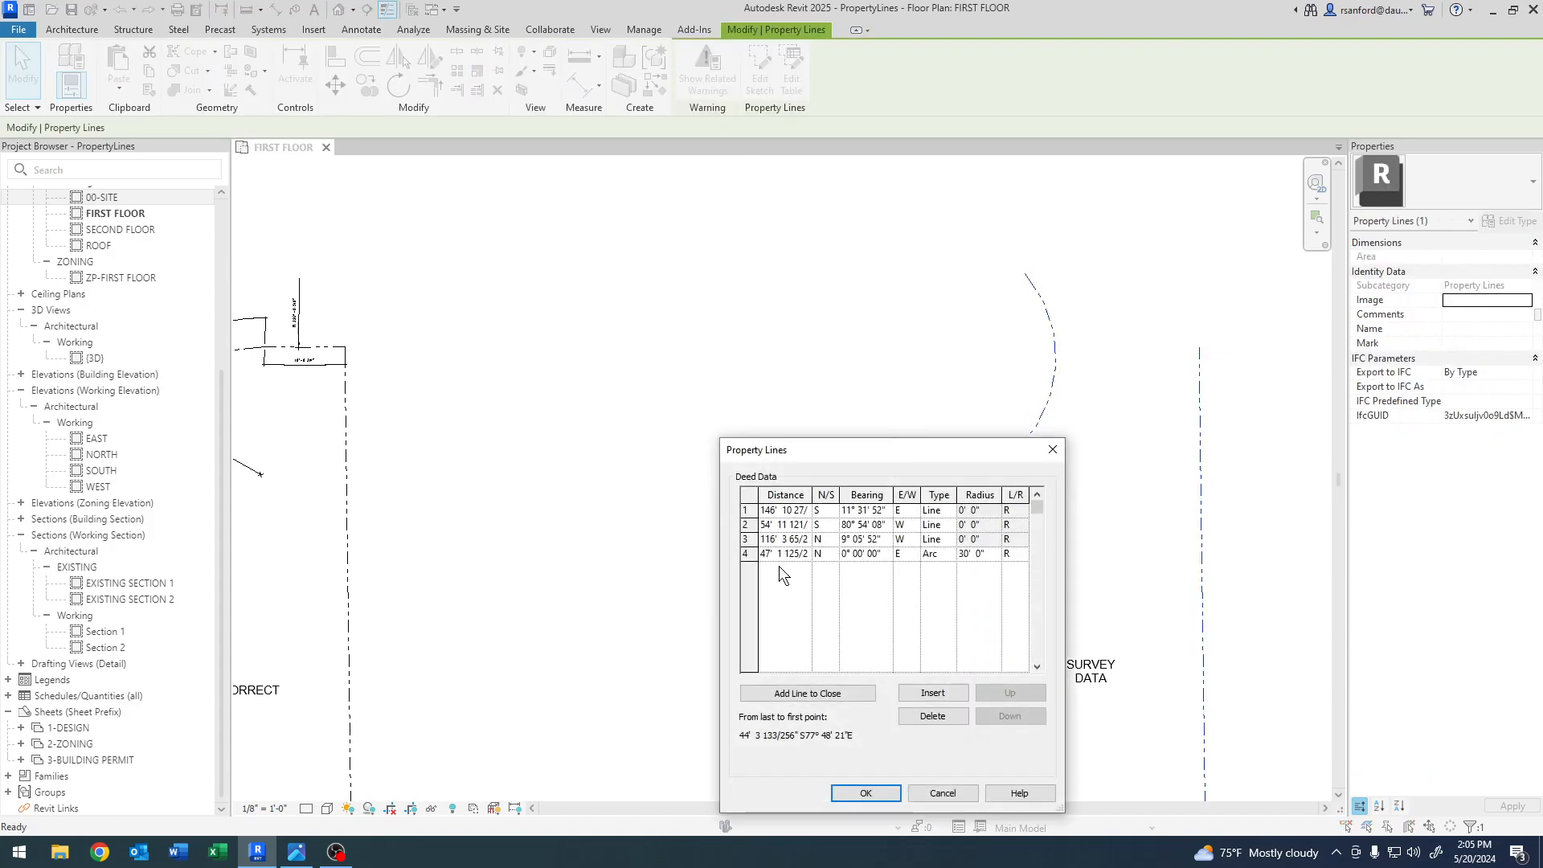
left_click(860, 794)
middle_click_drag(979, 466, 918, 595)
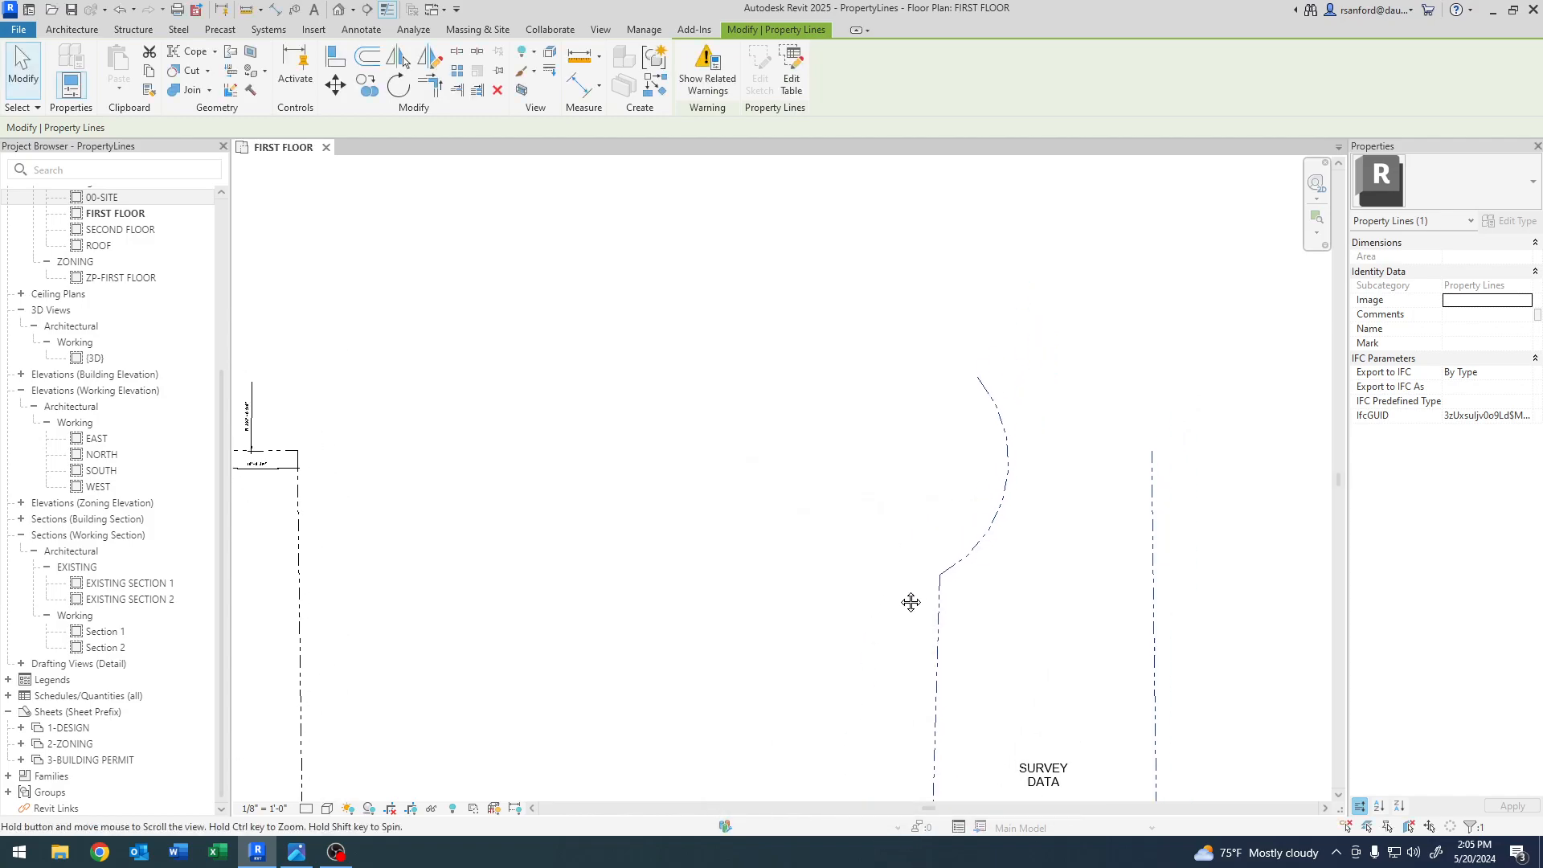
scroll(991, 524, "down", 3)
scroll(727, 523, "up", 4)
middle_click_drag(644, 526, 772, 537)
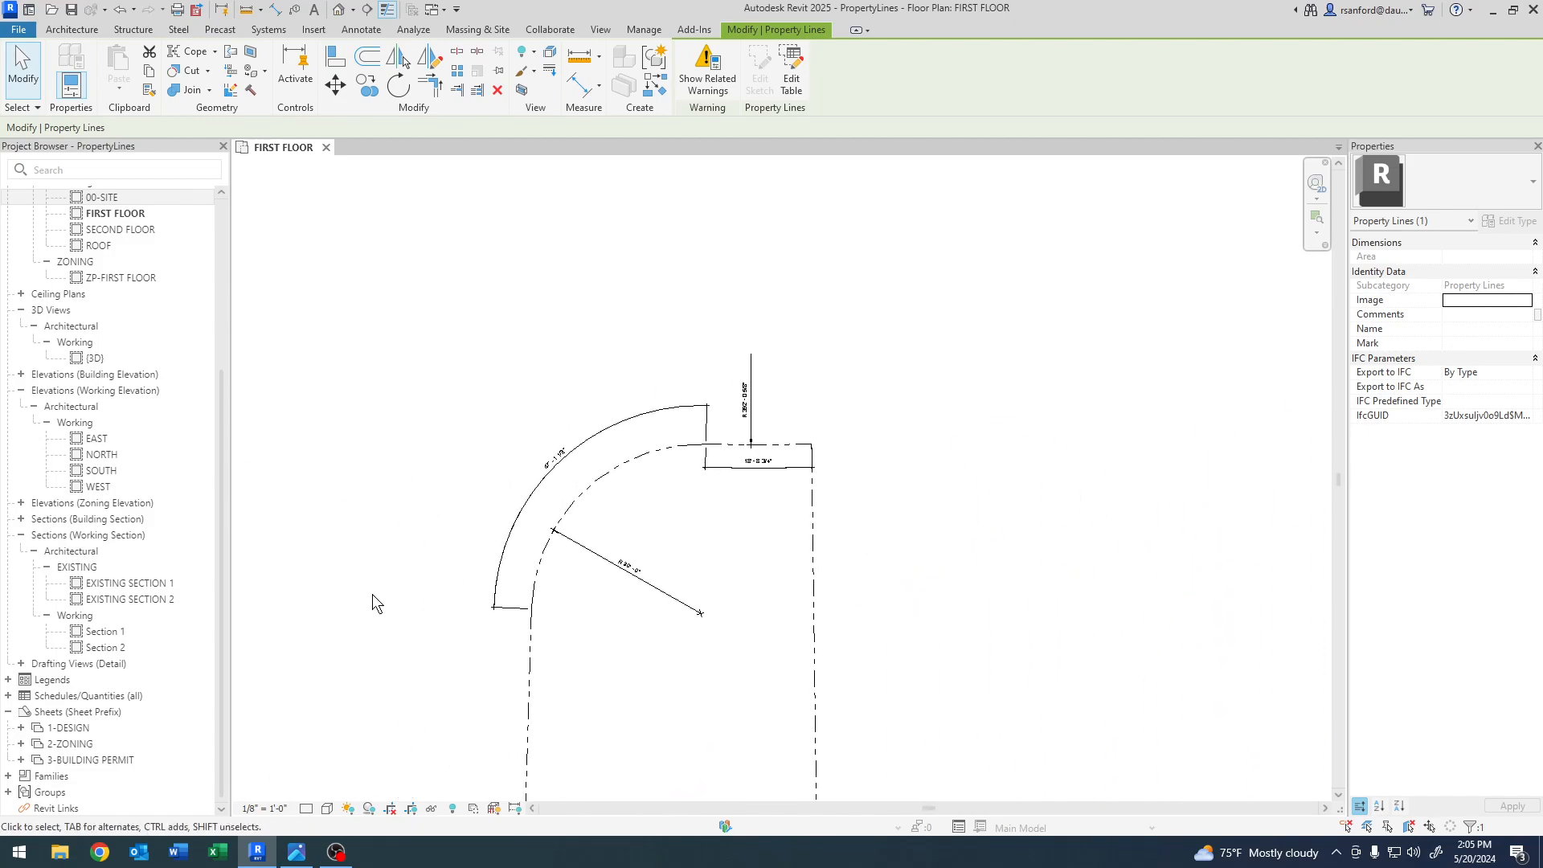
scroll(603, 441, "up", 5)
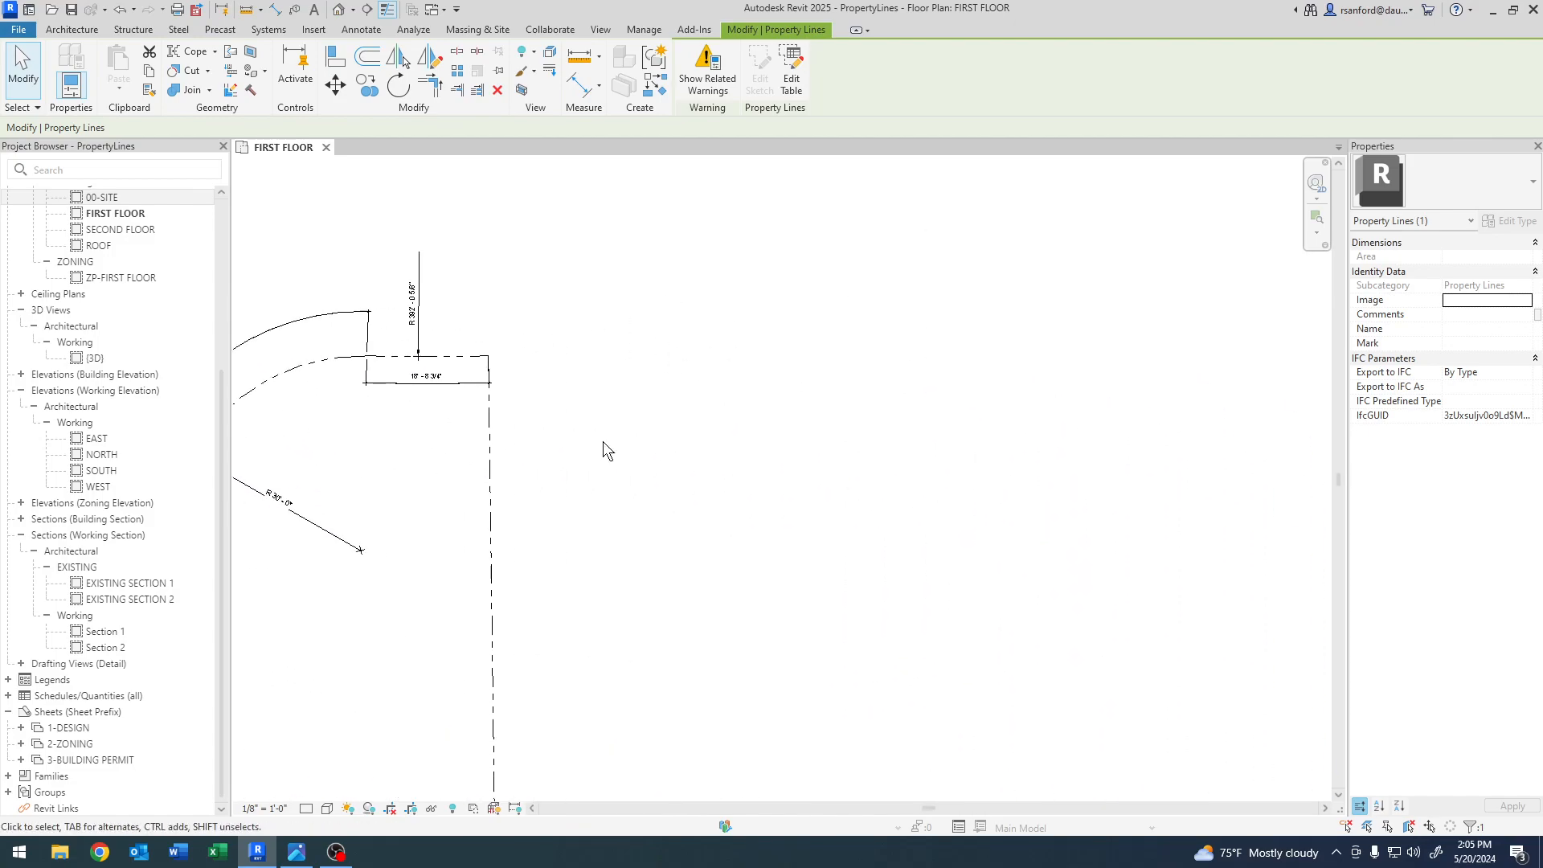
- Draw a detail line as a chord joining the two endpoints of the SURVEY DATA property line's arc
left_click(358, 30)
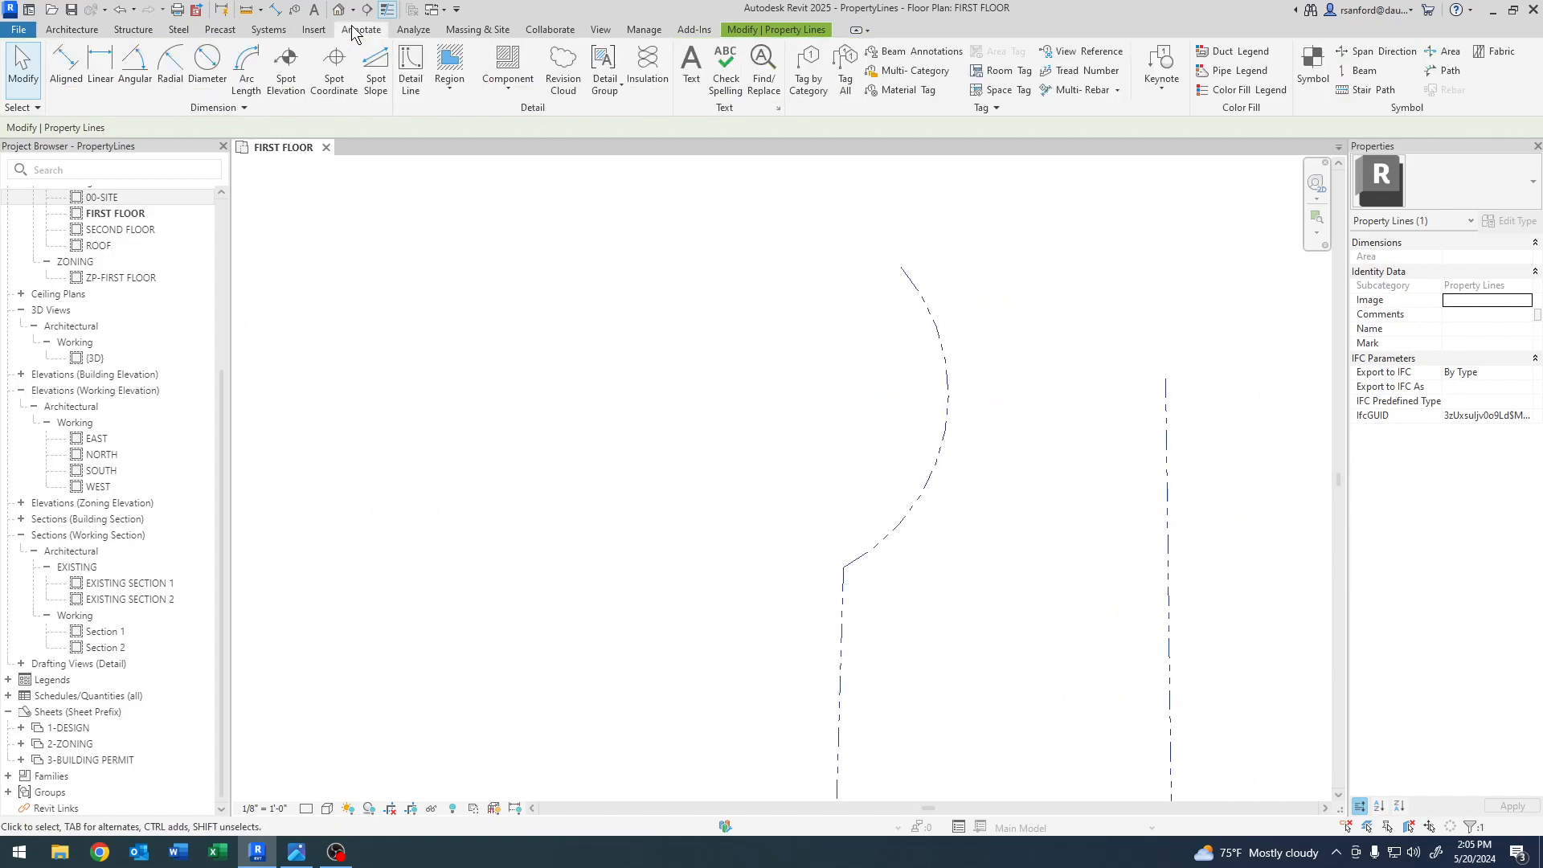
left_click(412, 62)
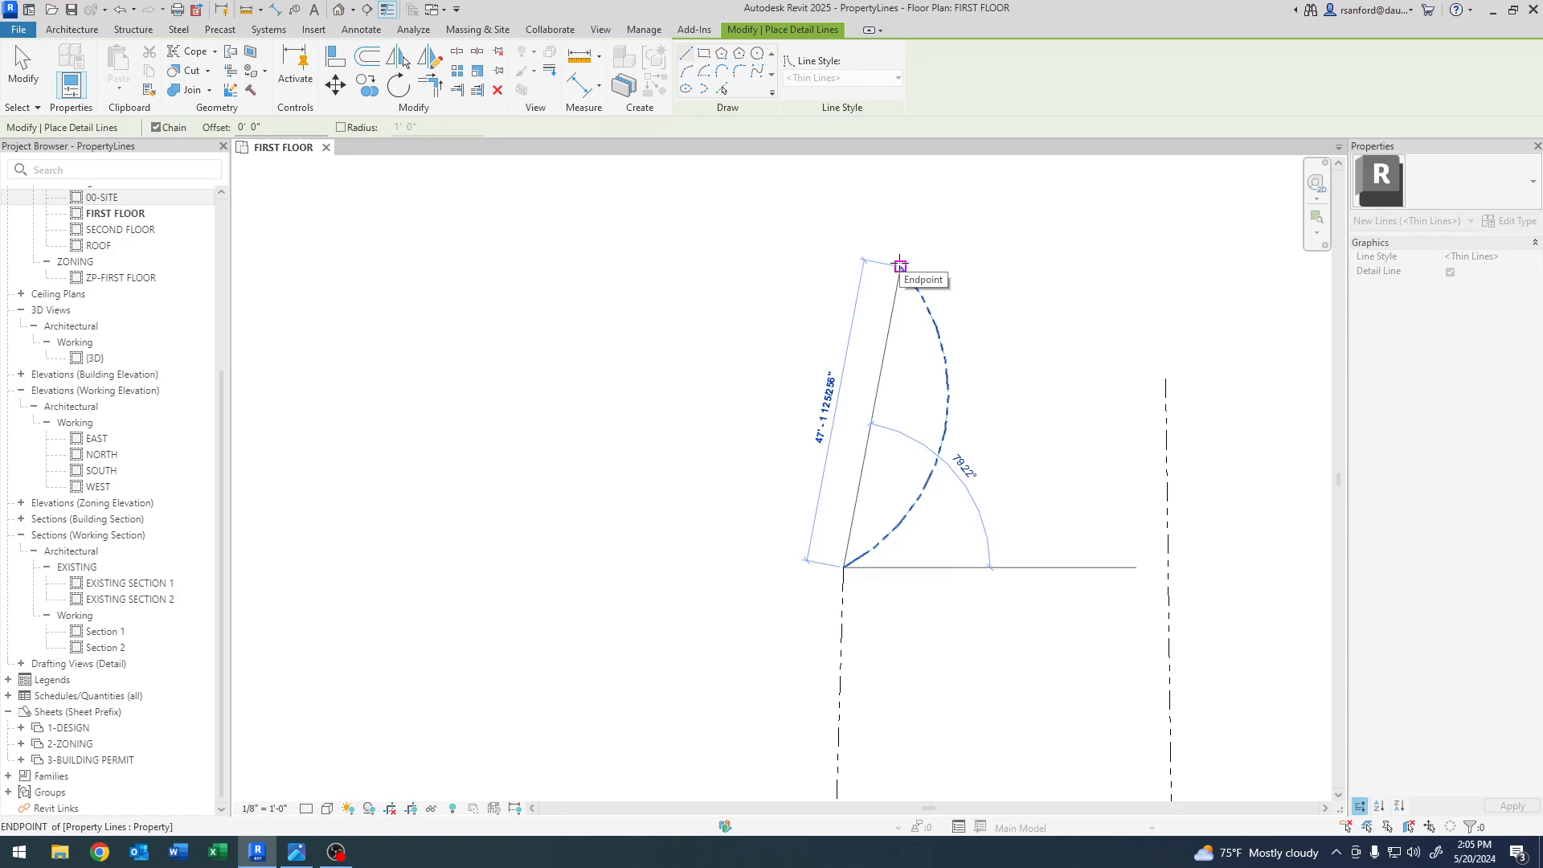
left_click(900, 265)
key("Escape")
key("Escape")
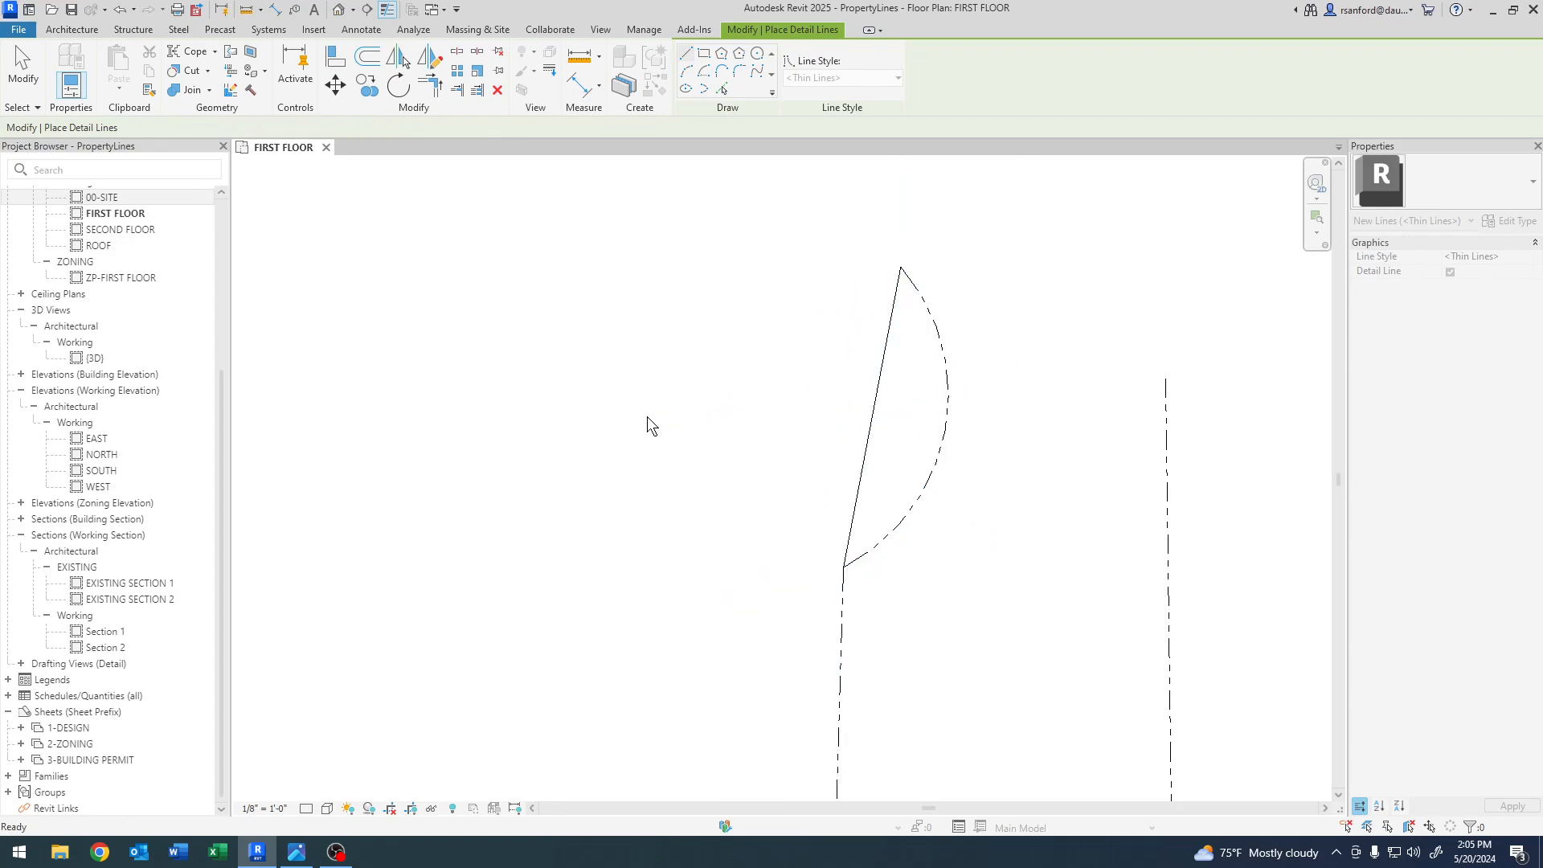
- Create a separate property line by sketching, using Pick Lines on the detail-line chord, and finish the sketch
middle_click_drag(730, 529, 765, 557)
scroll(789, 509, "down", 2)
middle_click_drag(518, 321, 527, 444)
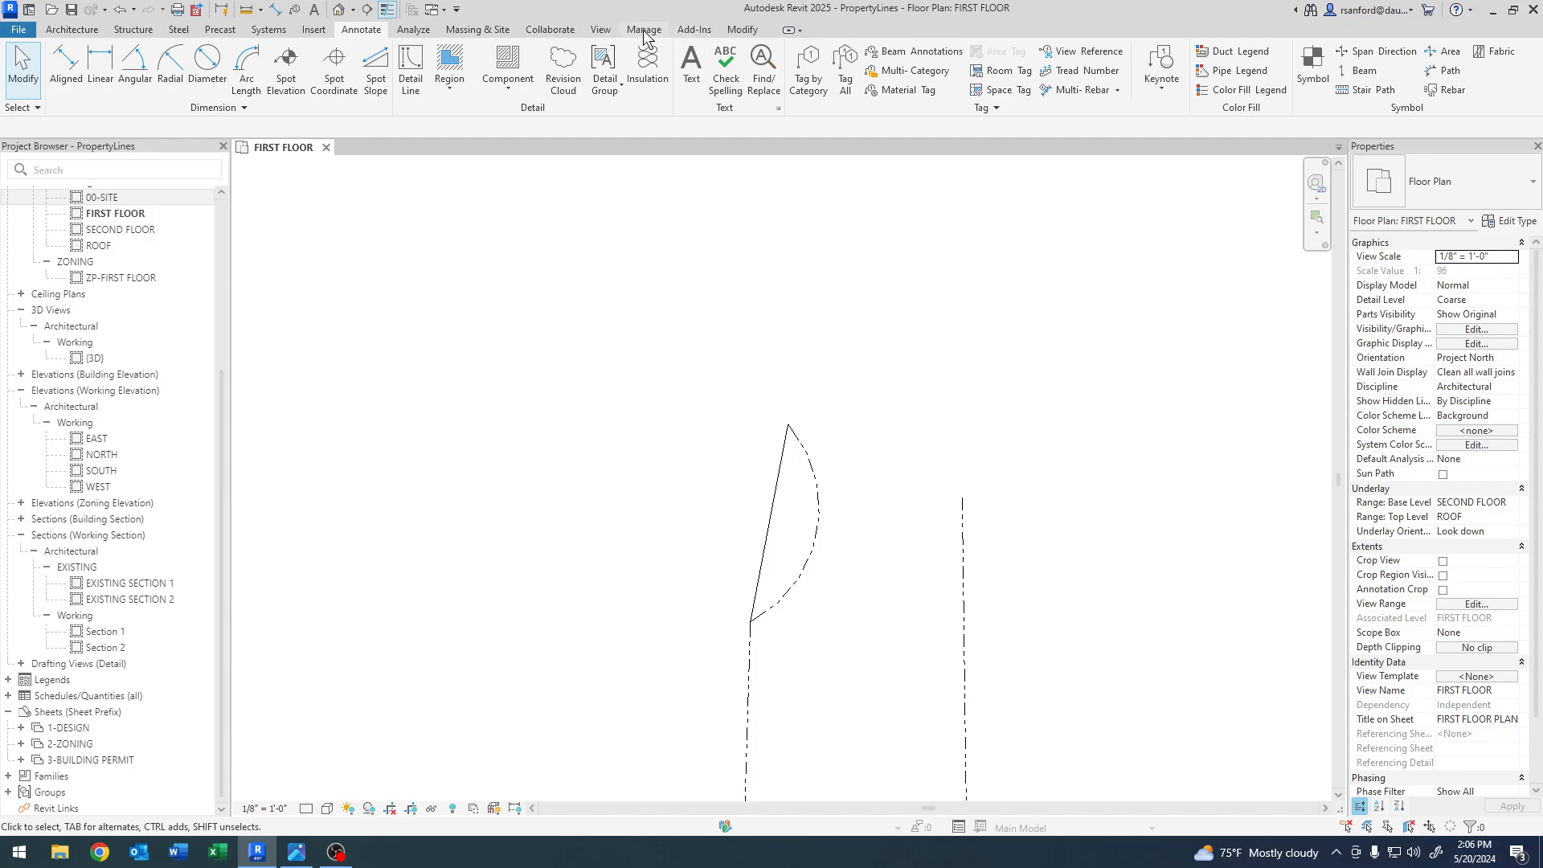
left_click(455, 29)
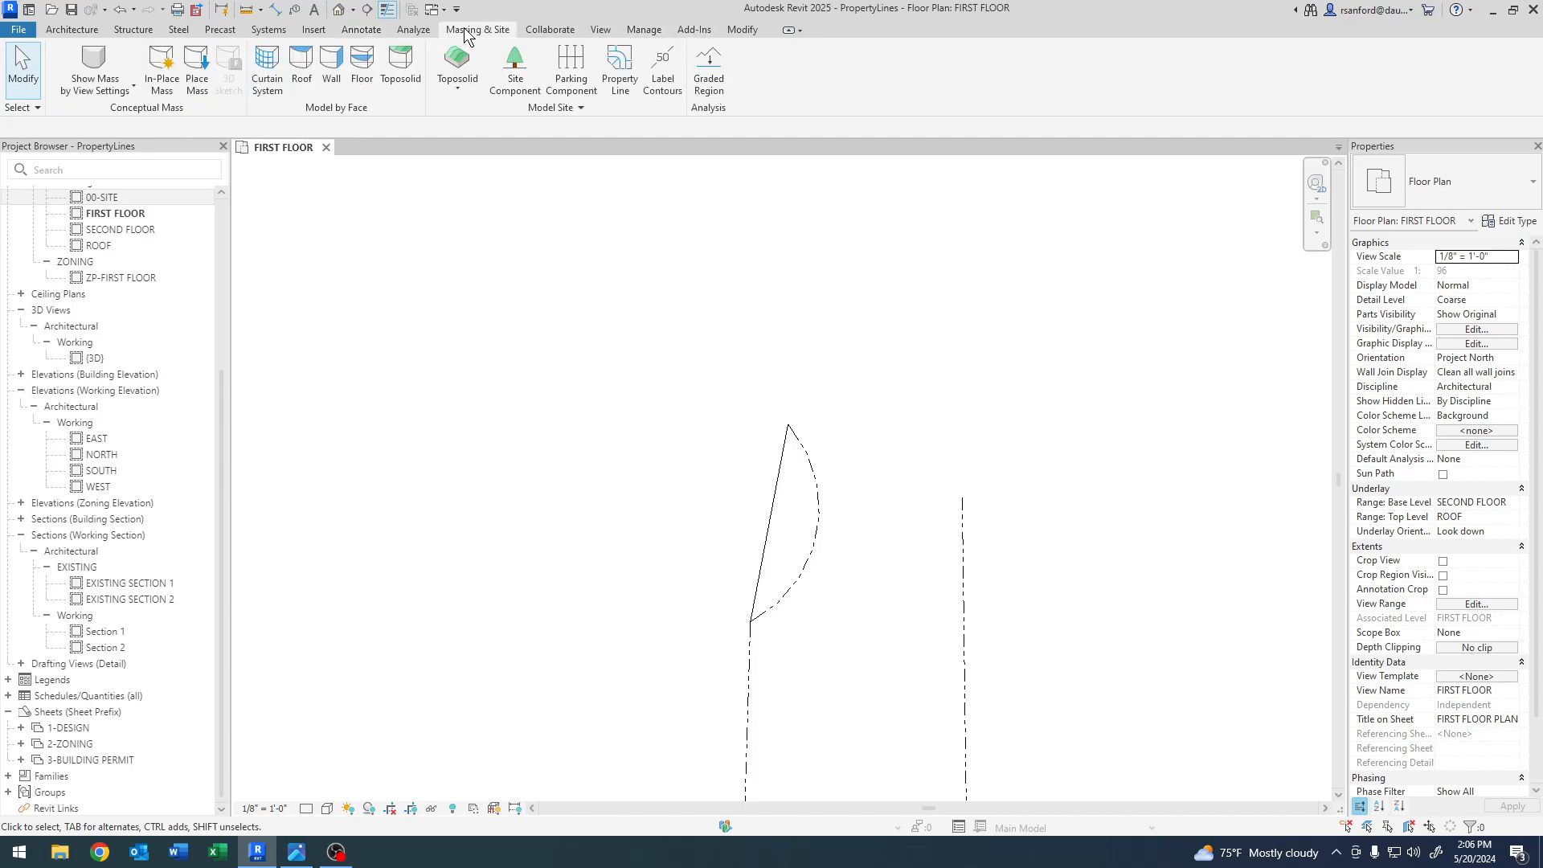
left_click(620, 71)
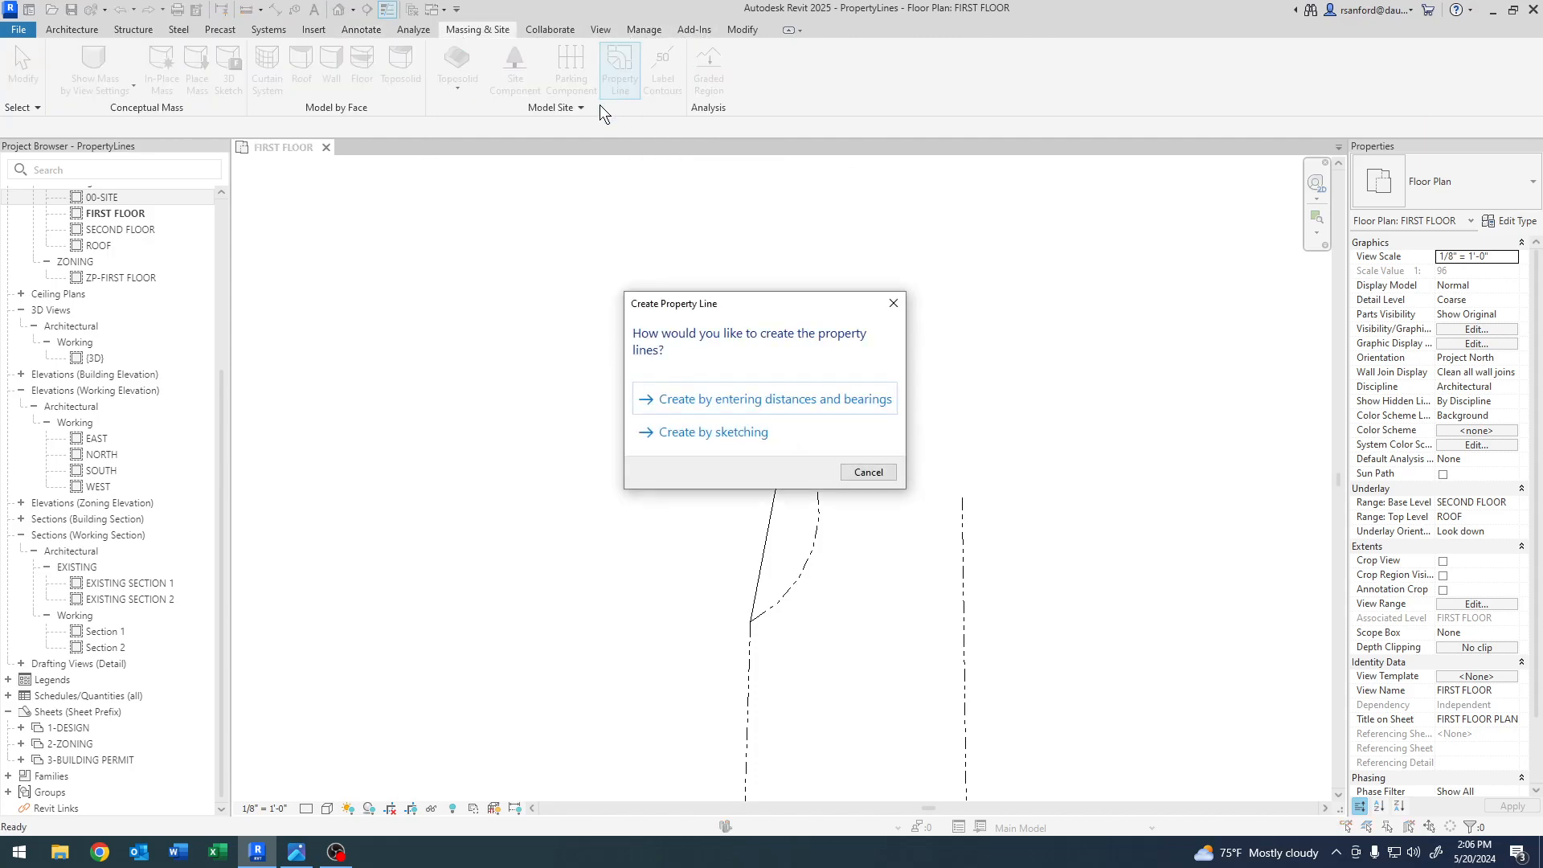
left_click(704, 434)
left_click(759, 89)
left_click(765, 524)
key("Escape")
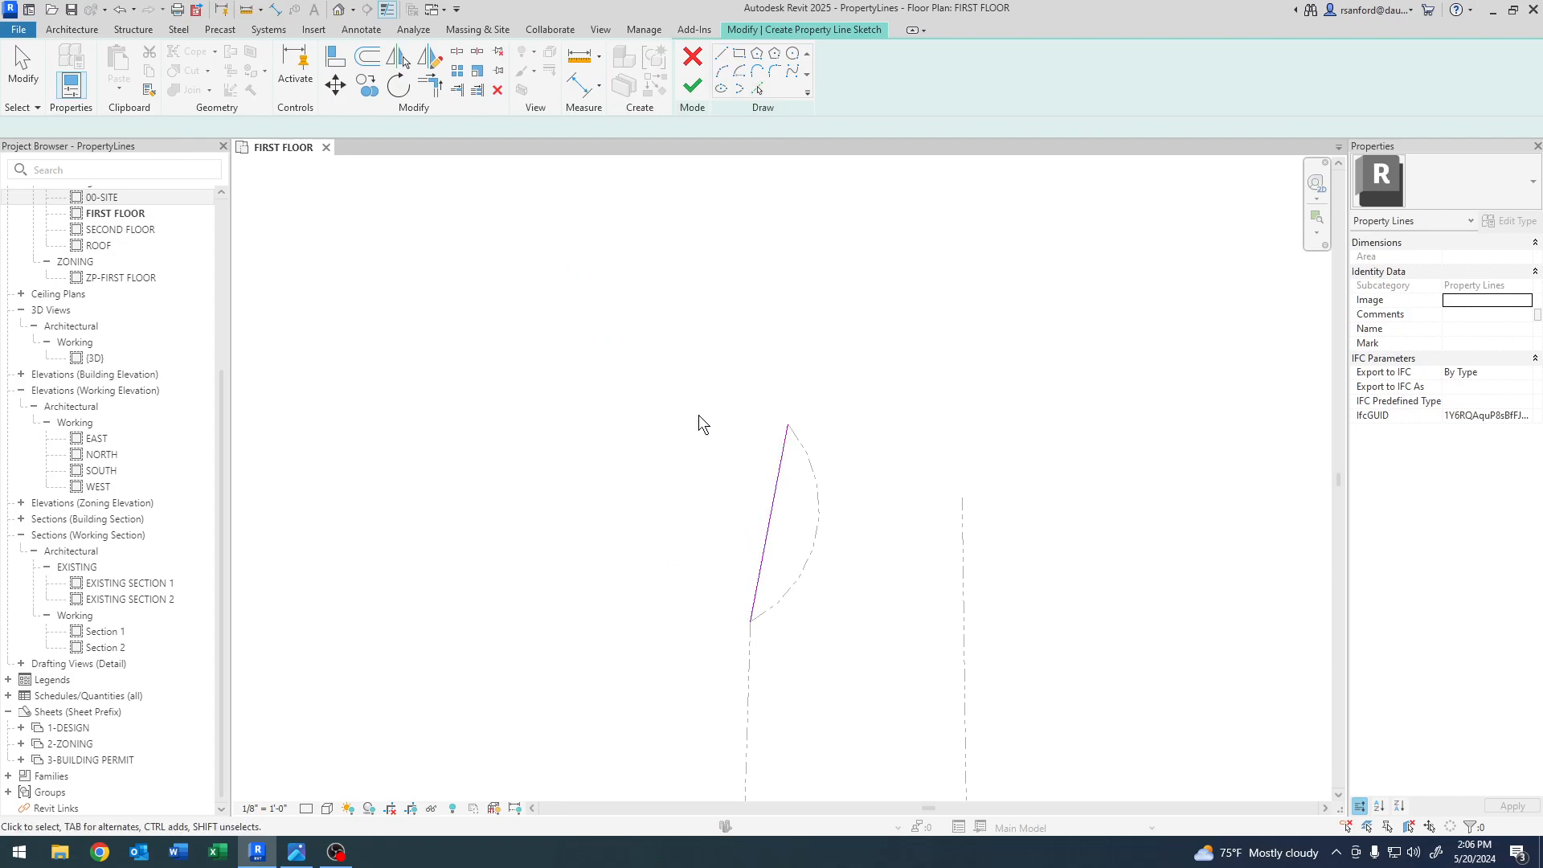
left_click(693, 86)
left_click(1026, 683)
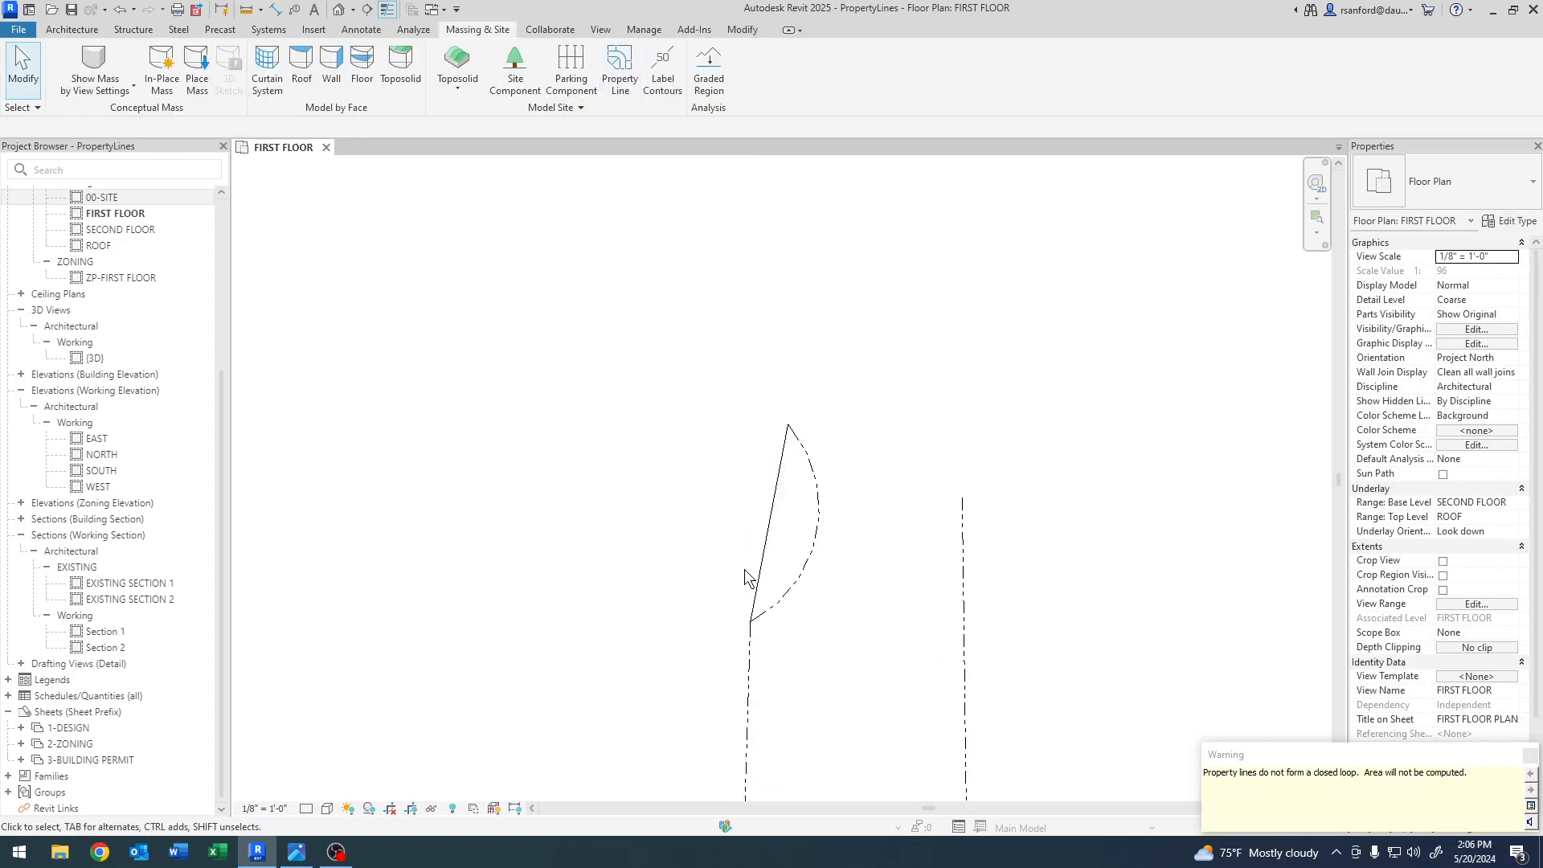
- Move the new straight property line off the chord, up and to the left into empty space
left_click(760, 566)
left_click_drag(759, 551, 636, 493)
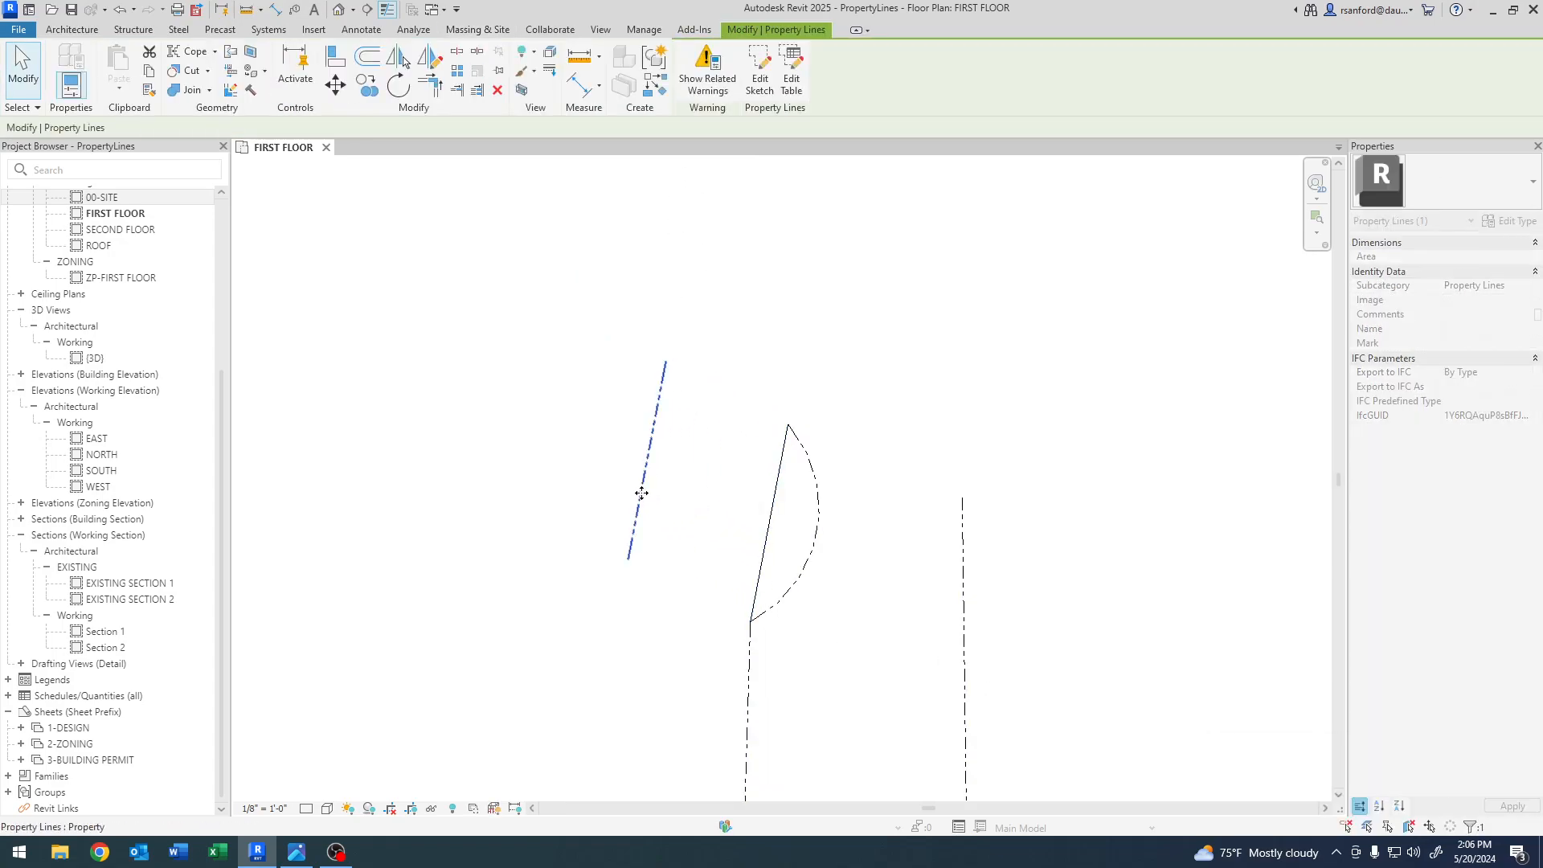
left_click(523, 513)
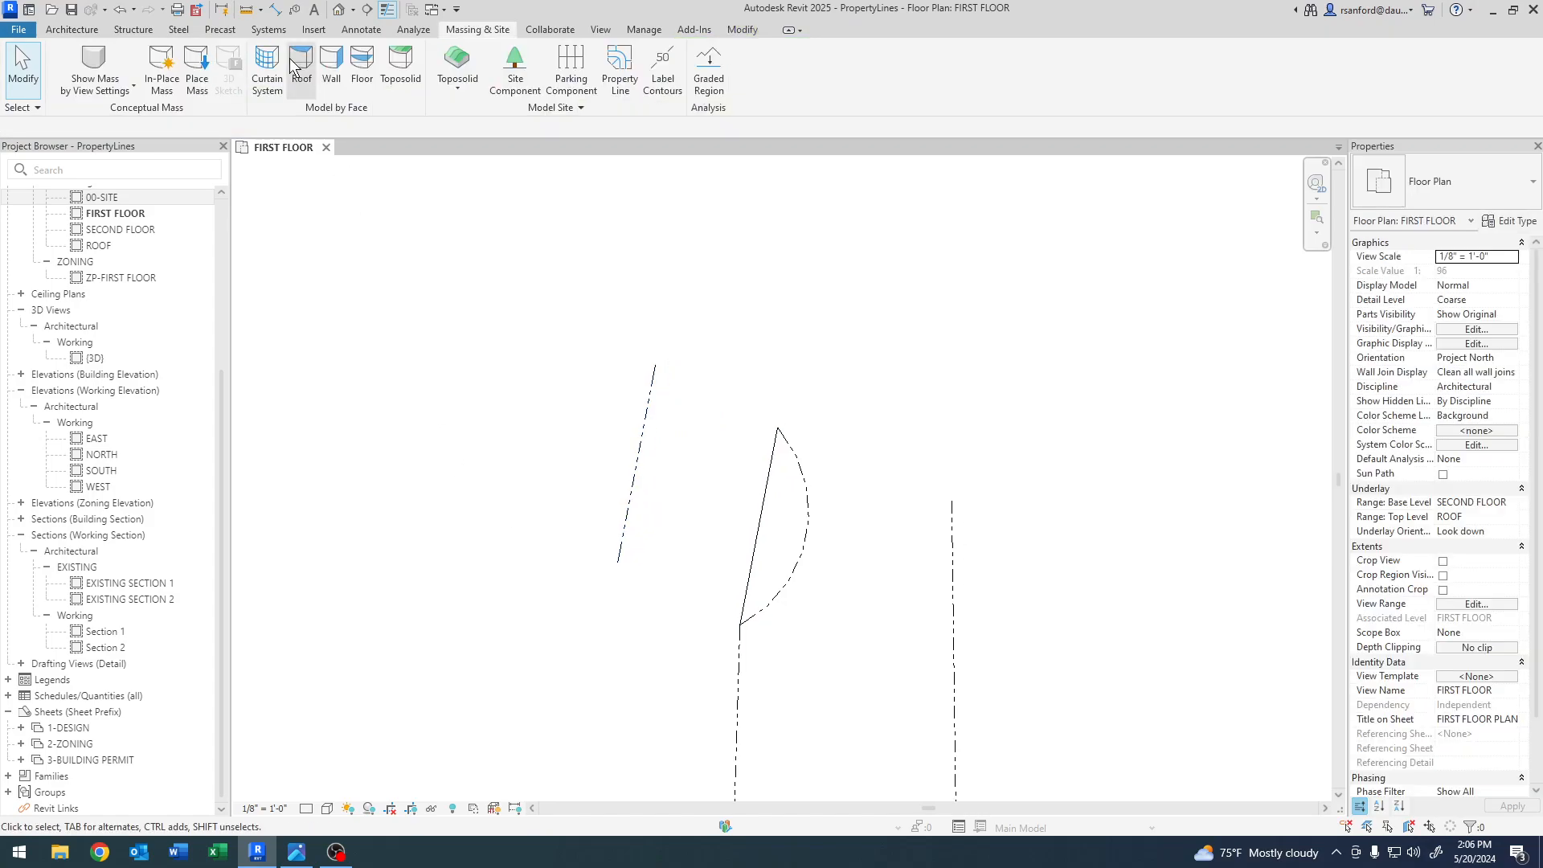
- Tag the moved straight property line by category to label its bearing and distance
left_click(359, 30)
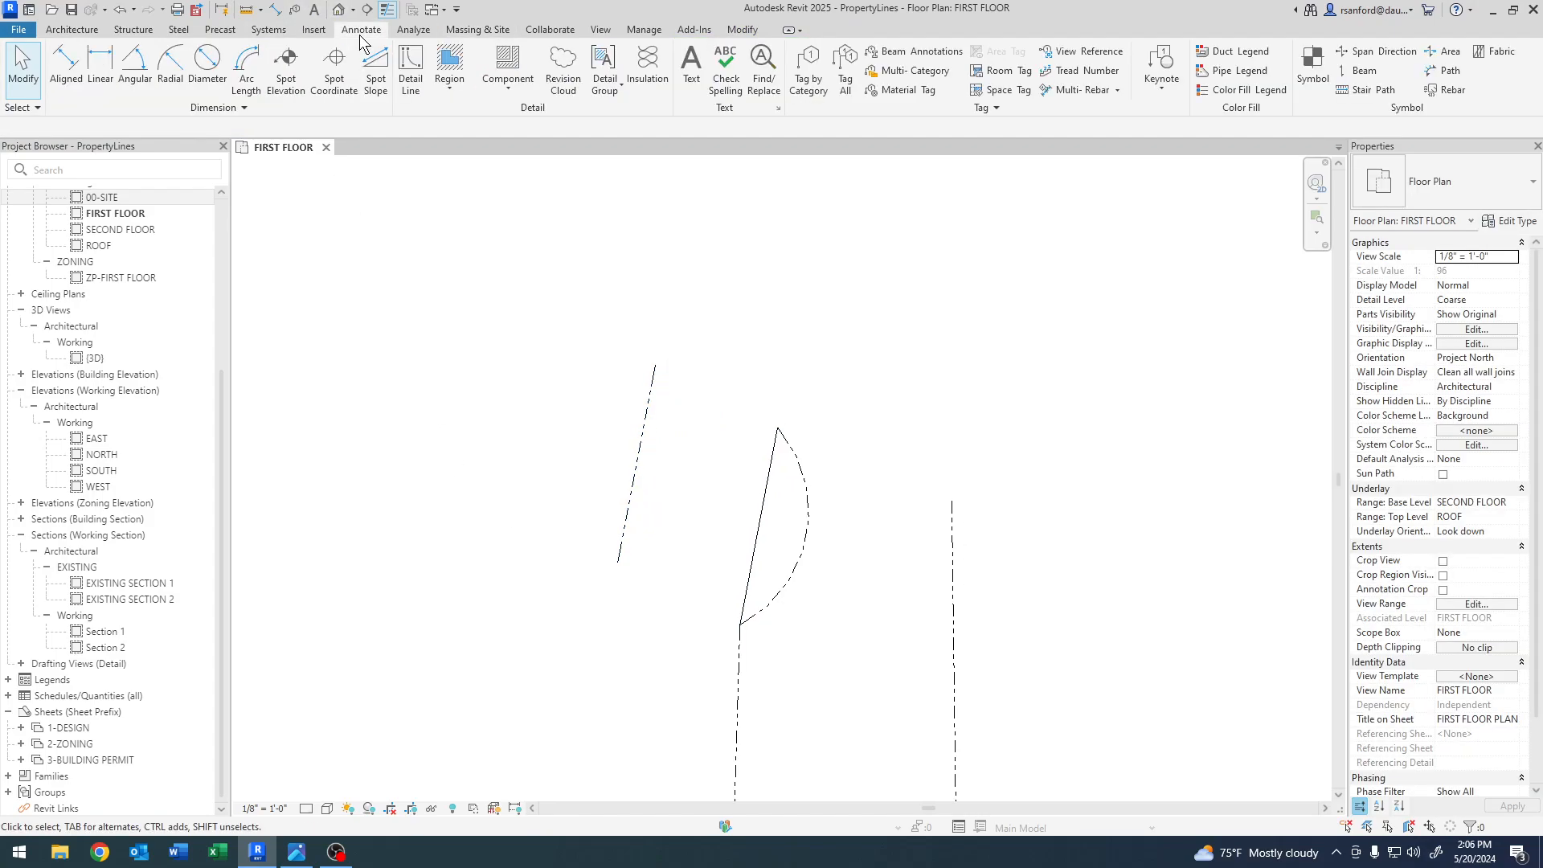
left_click(820, 84)
left_click(637, 458)
scroll(614, 467, "up", 4)
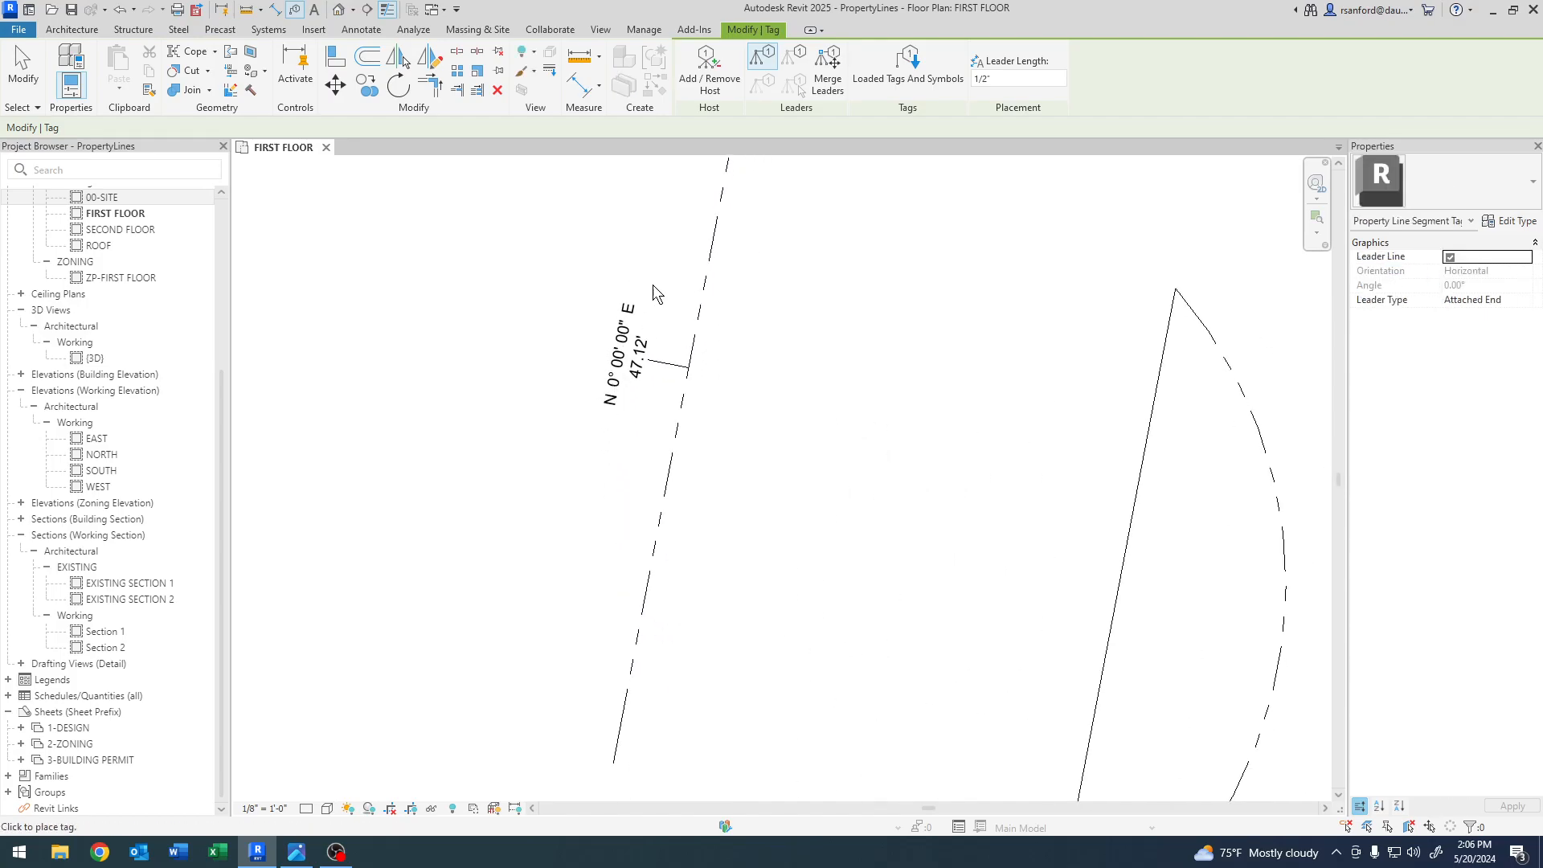
scroll(641, 442, "down", 3)
middle_click_drag(647, 545, 372, 277)
scroll(672, 508, "down", 2)
key("Escape")
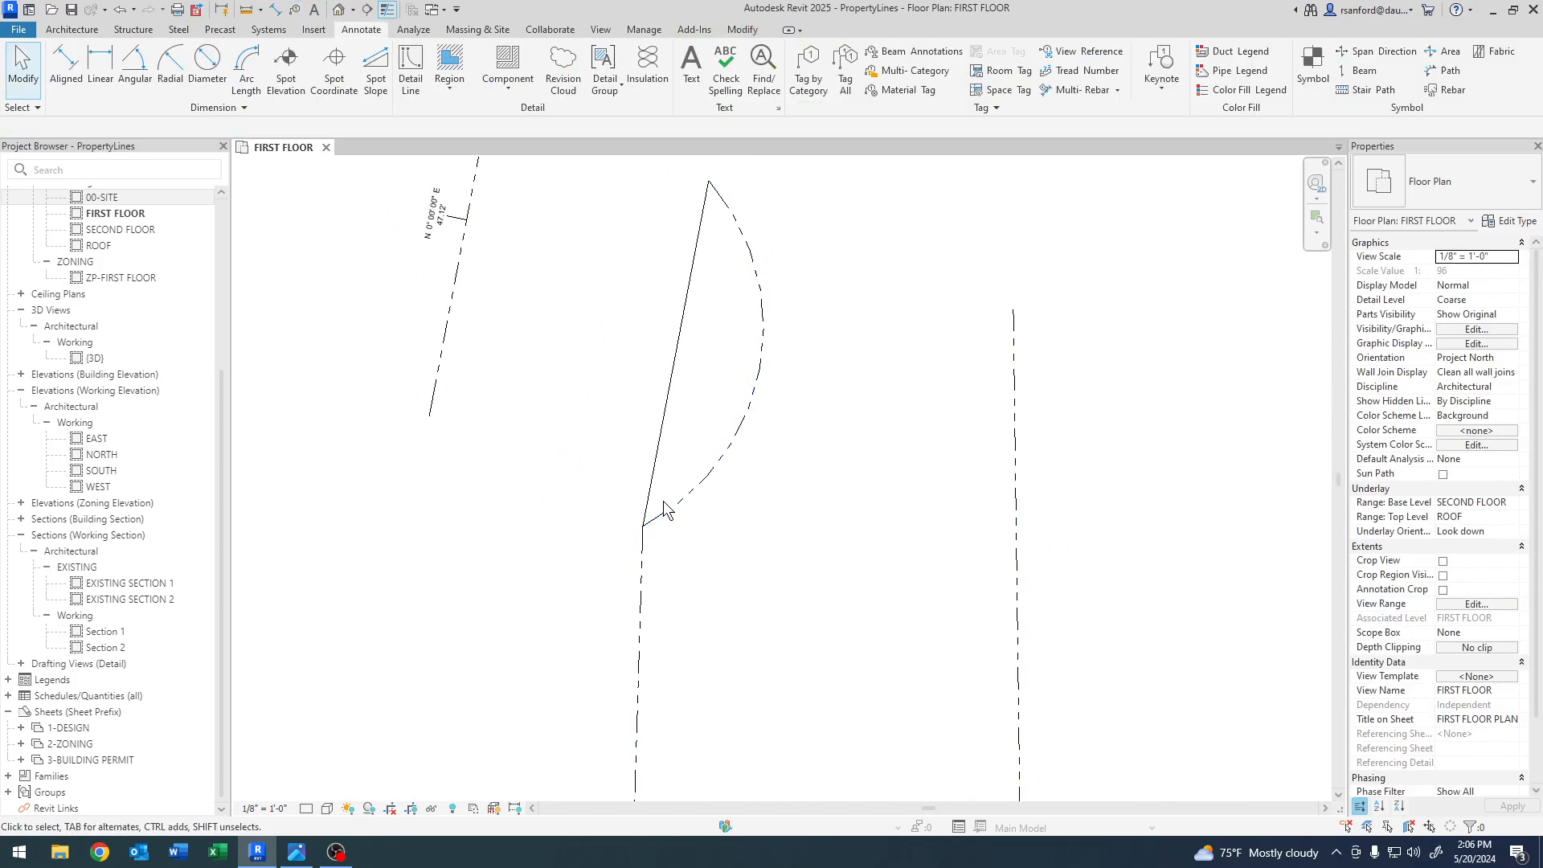
- Set the L/R direction of the arc in row 4 of the SURVEY DATA deed data to L and apply it
left_click(672, 516)
left_click(794, 68)
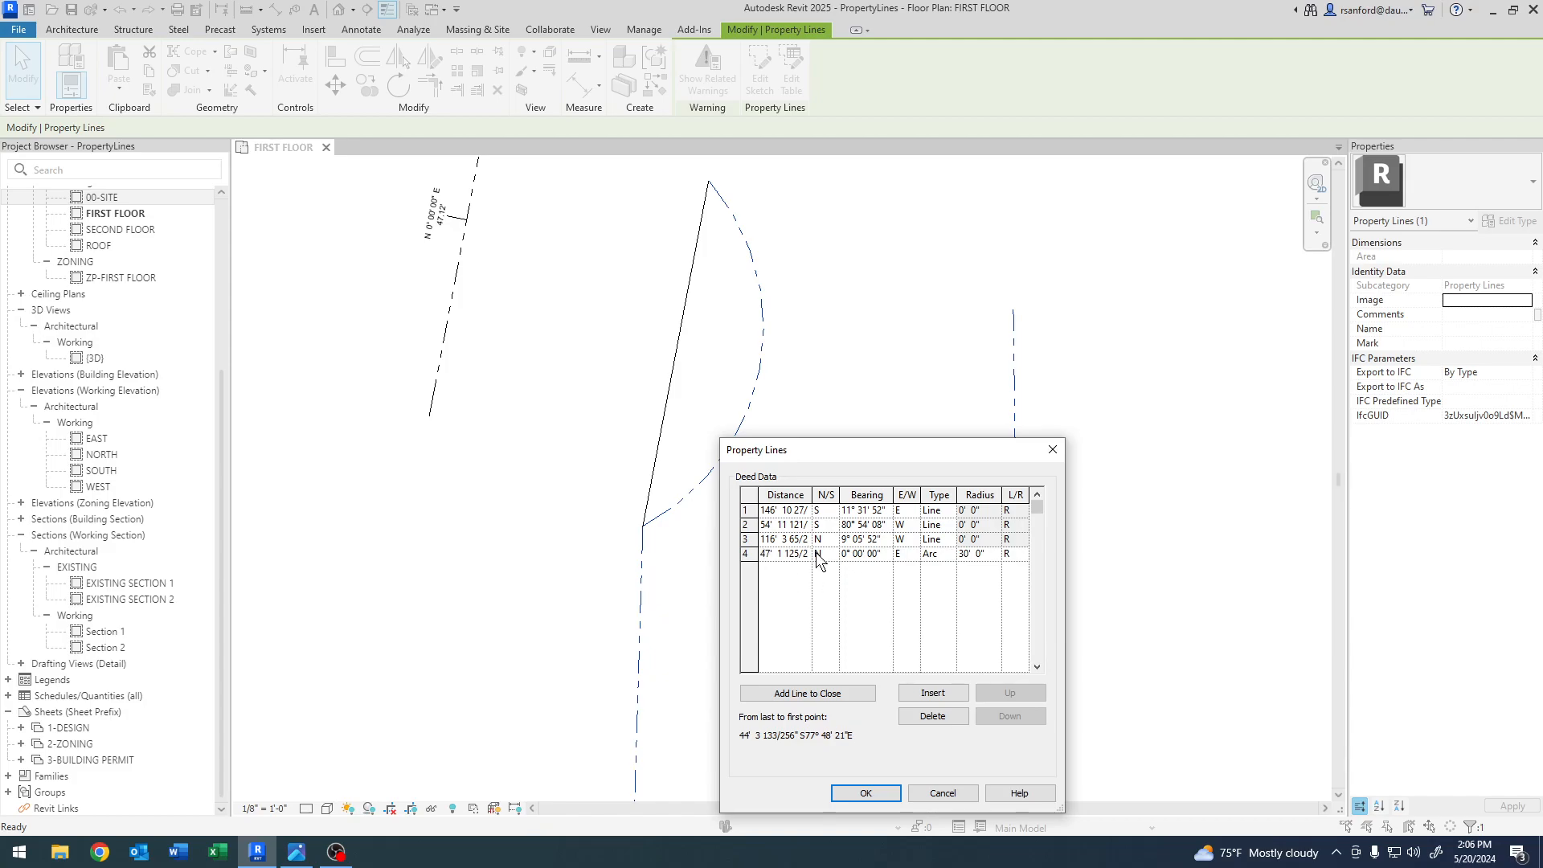
left_click(866, 793)
scroll(651, 563, "down", 3)
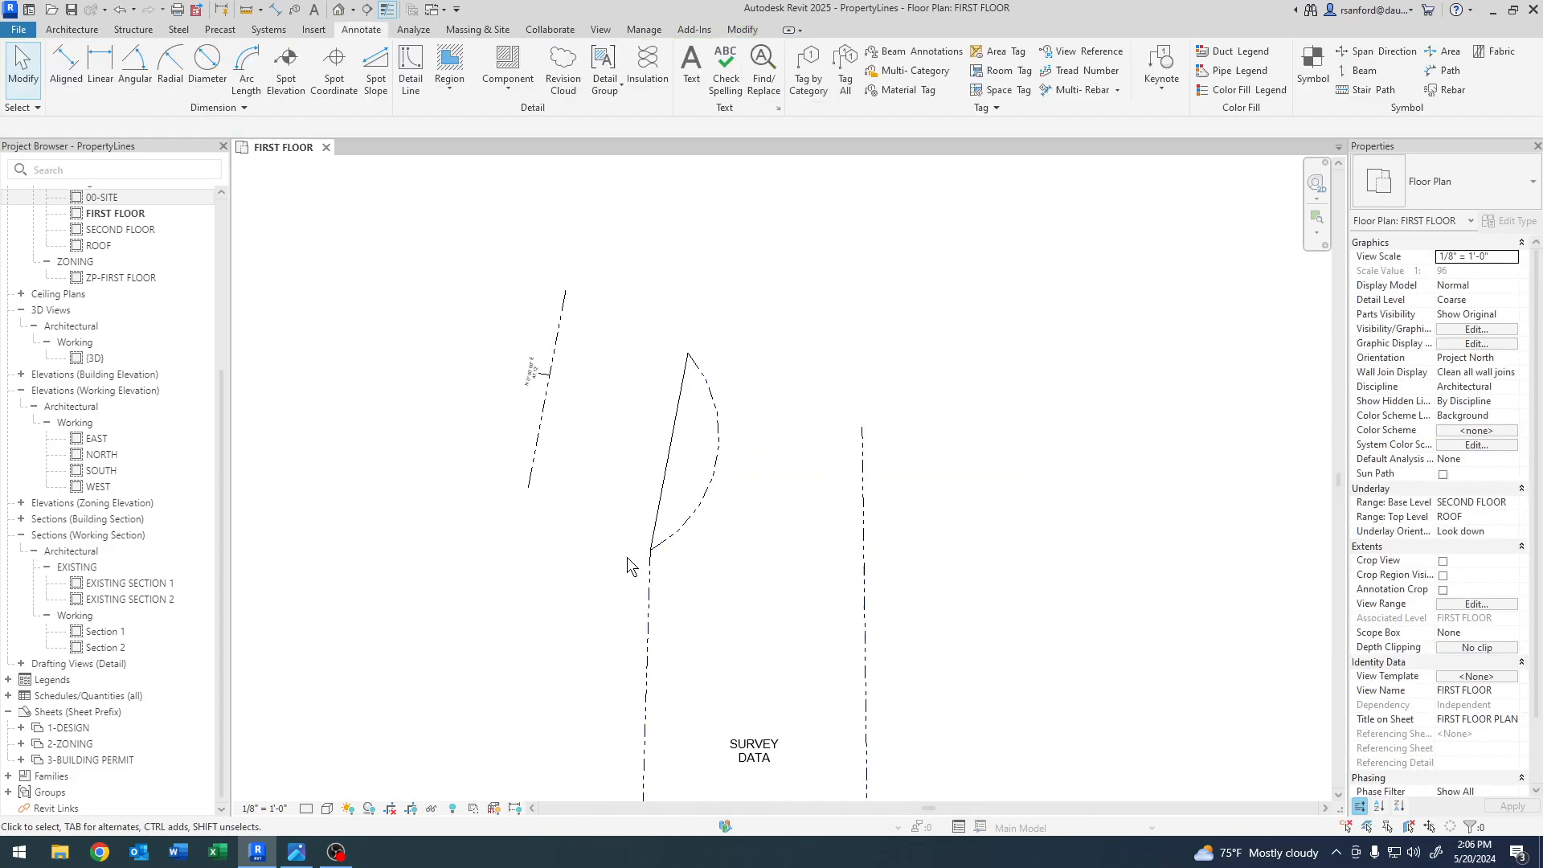
left_click(661, 524)
key("Escape")
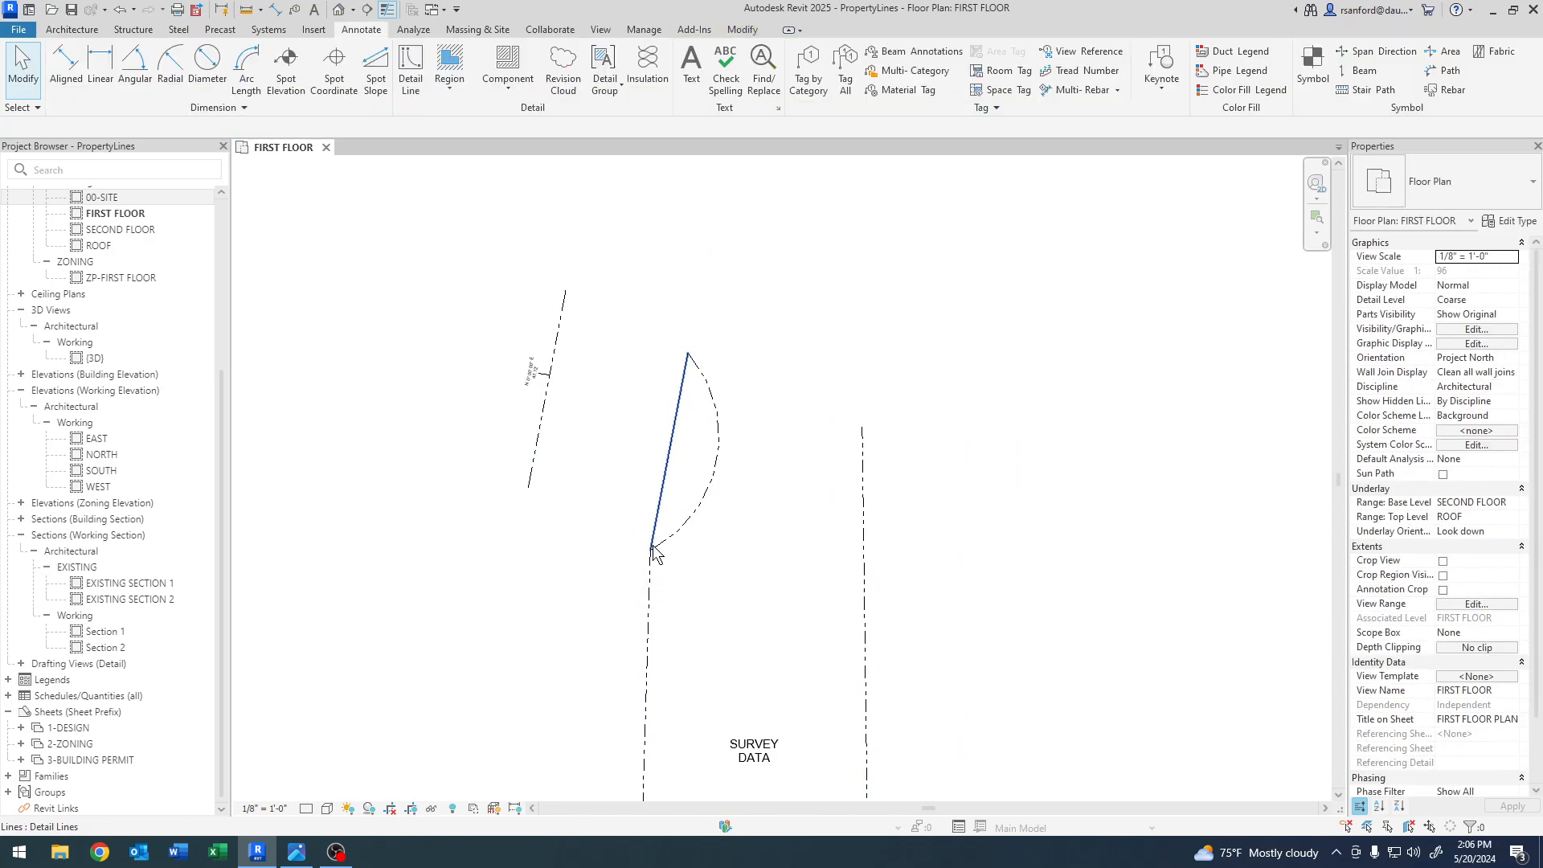
left_click(678, 539)
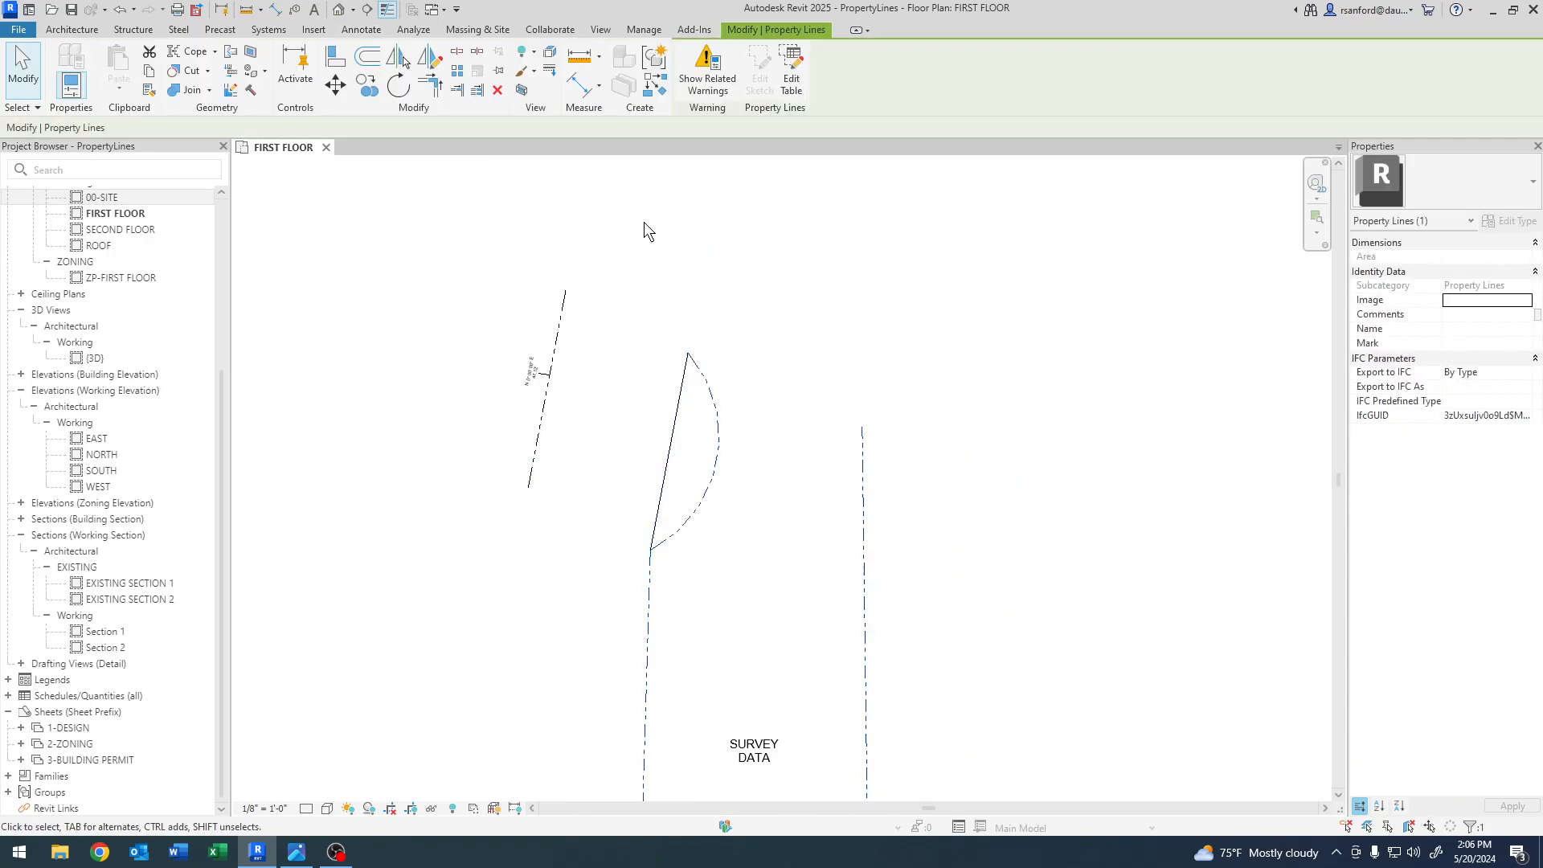
left_click(793, 80)
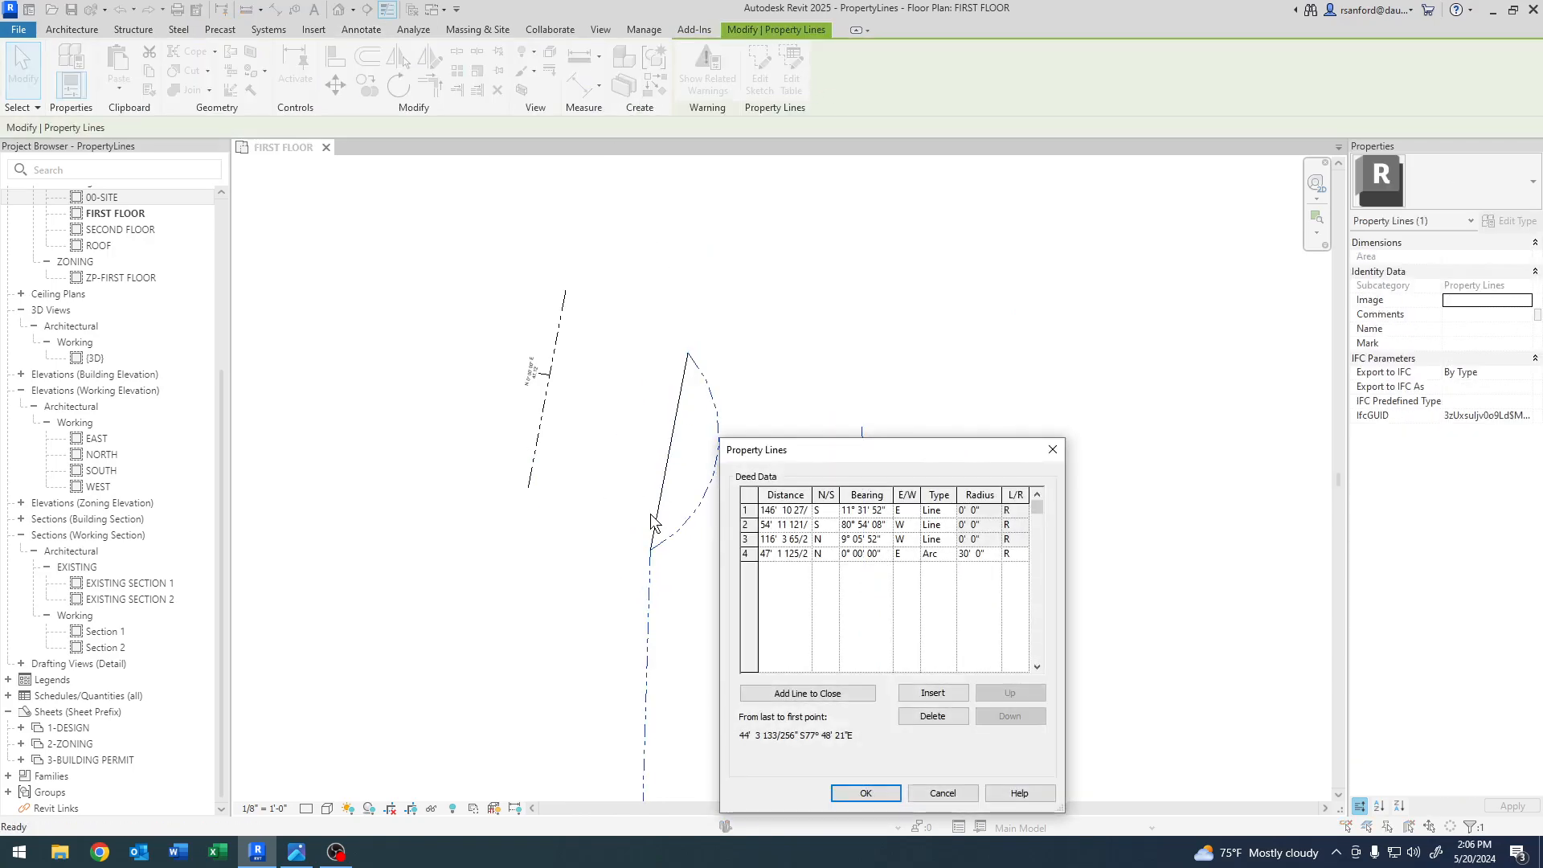
left_click(1015, 554)
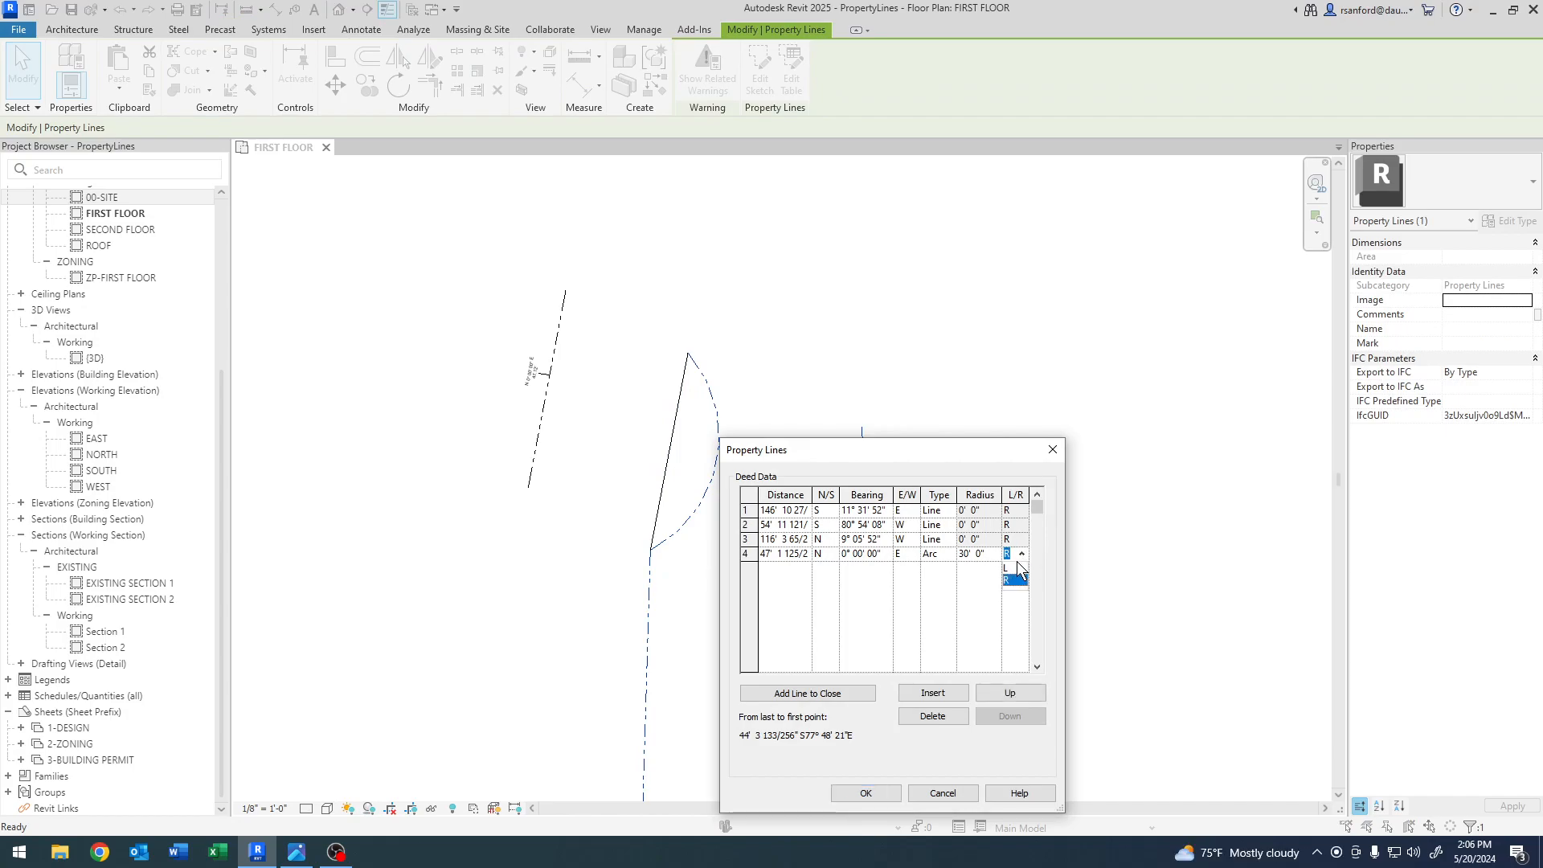
left_click(1015, 579)
left_click(866, 793)
- Compare the left-hand SURVEY DATA arc with the curved corner of the CORRECT example
scroll(778, 606, "down", 4)
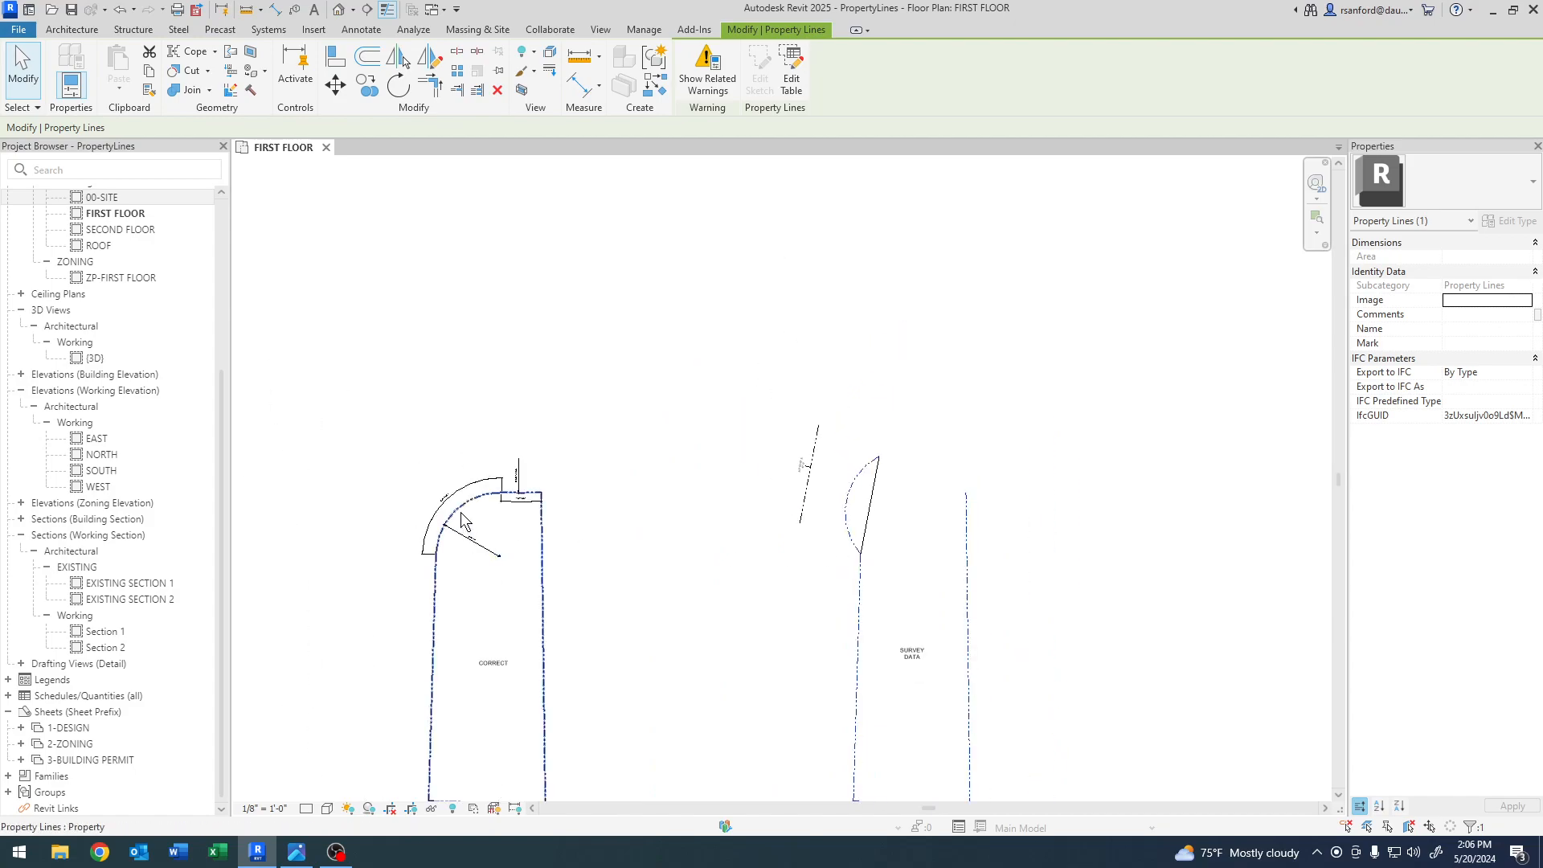
scroll(781, 484, "up", 4)
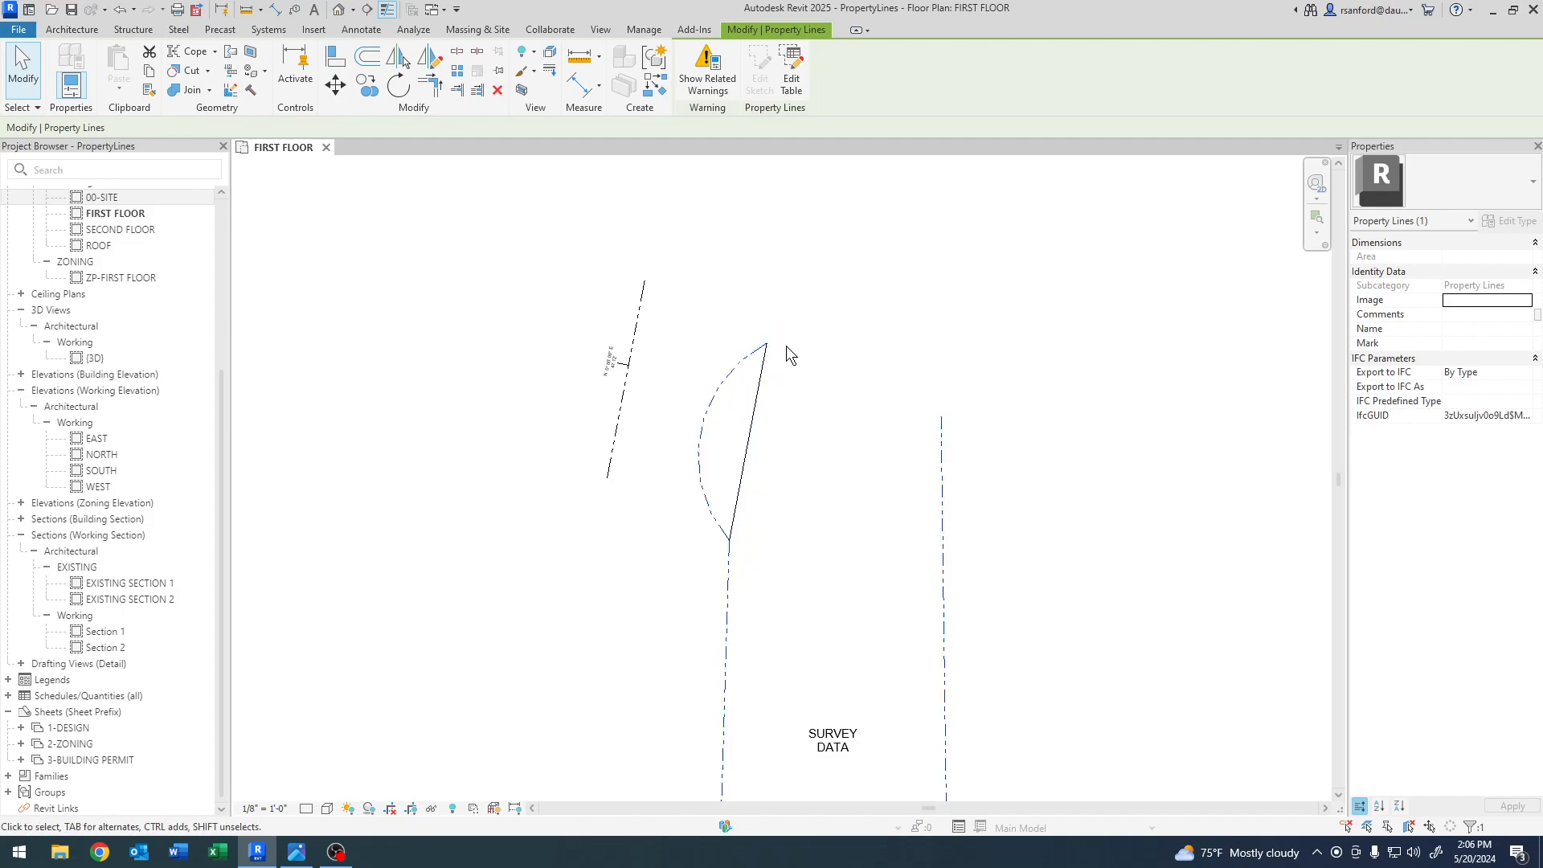
middle_click_drag(728, 501, 710, 555)
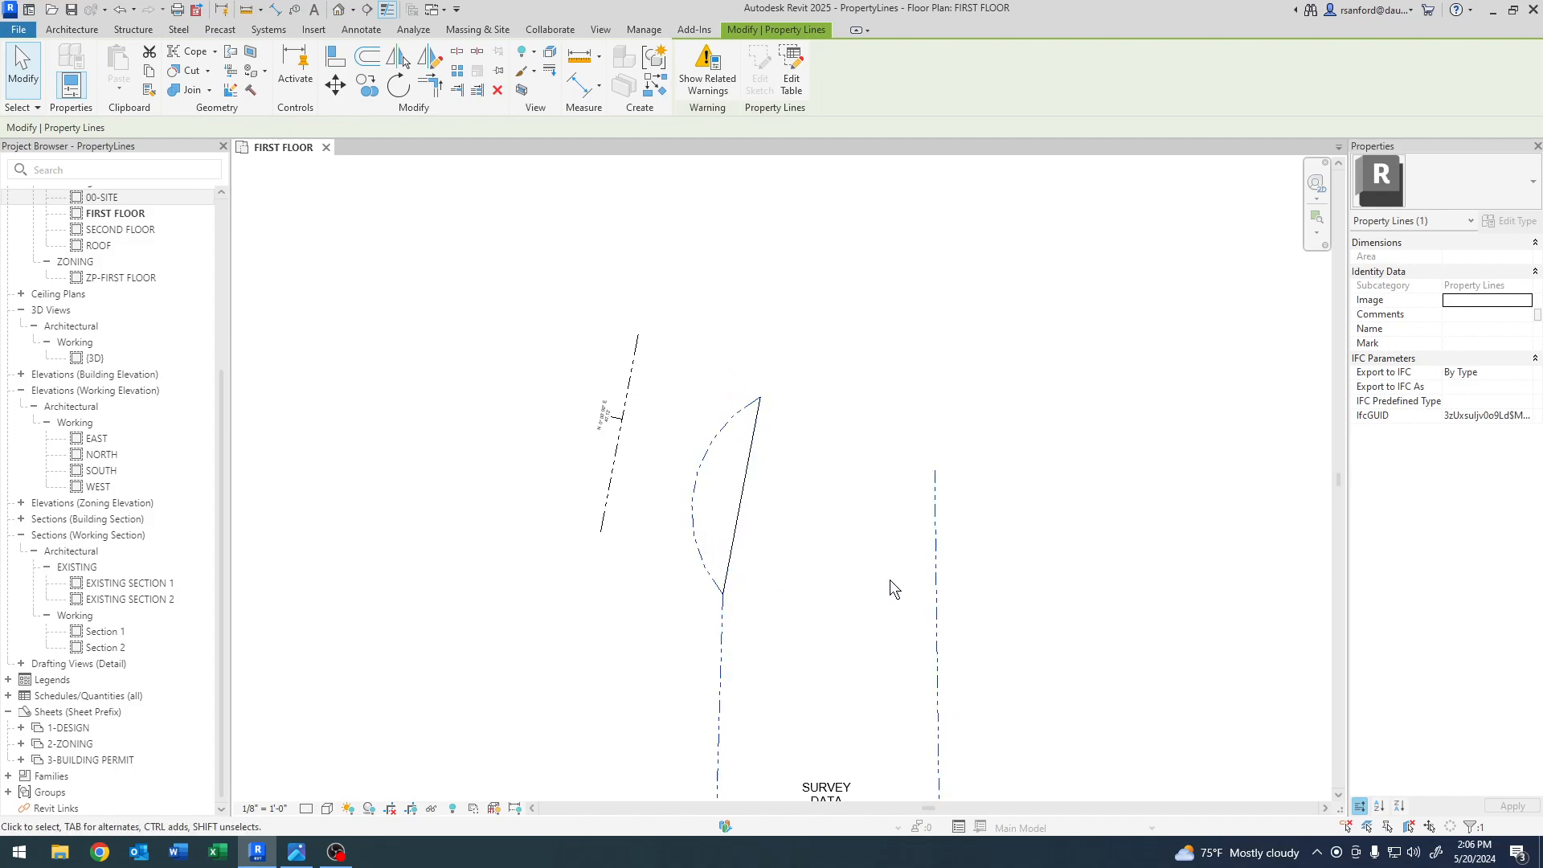
left_click(621, 619)
middle_click_drag(609, 619, 614, 638)
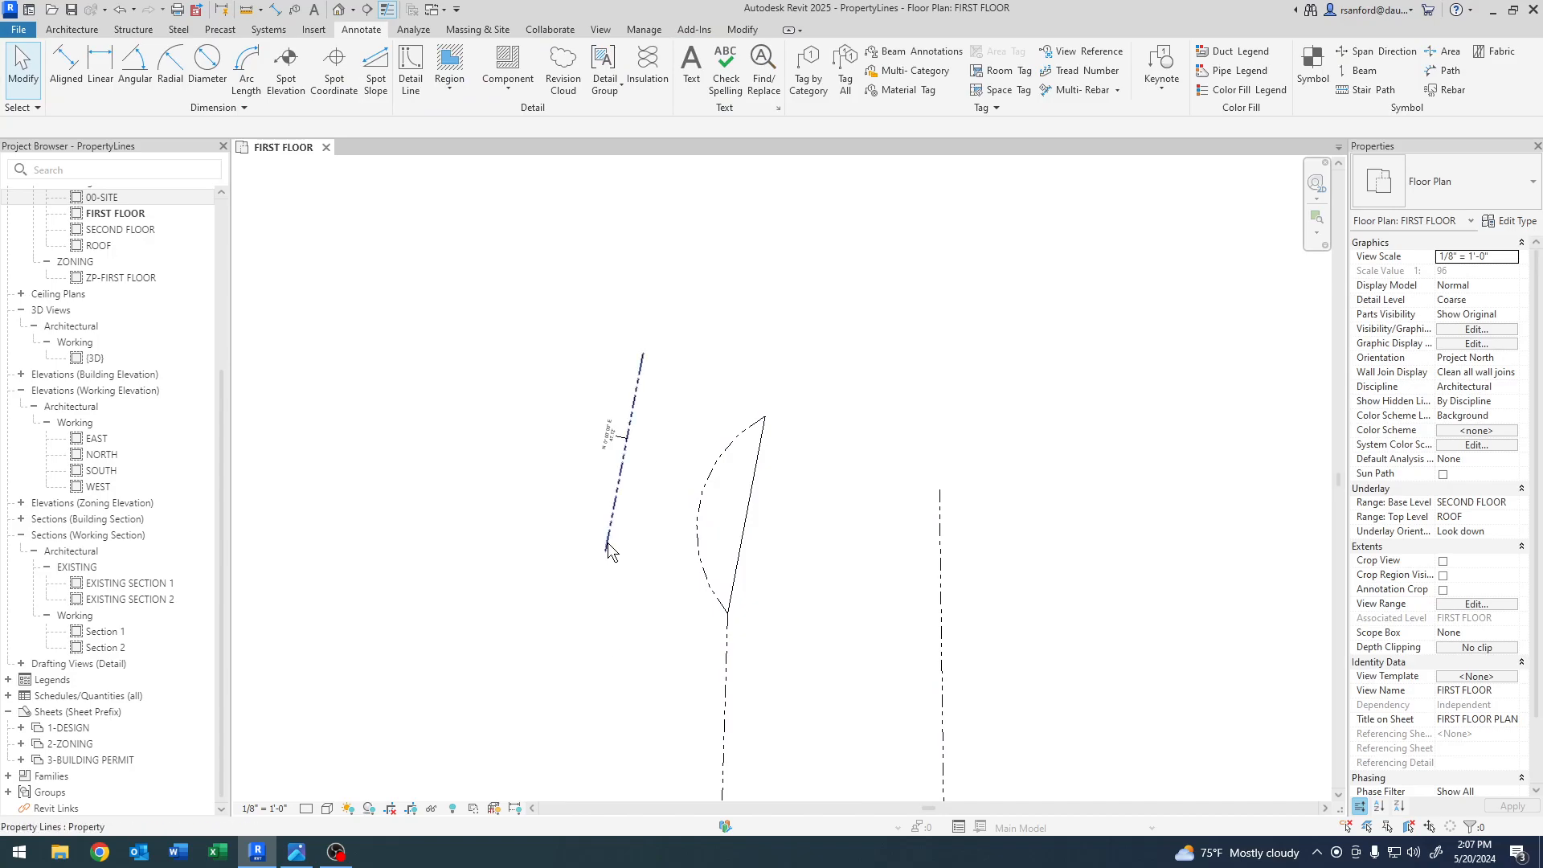
- Delete the detail-line chord together with the tagged straight property line beside it
left_click(608, 528)
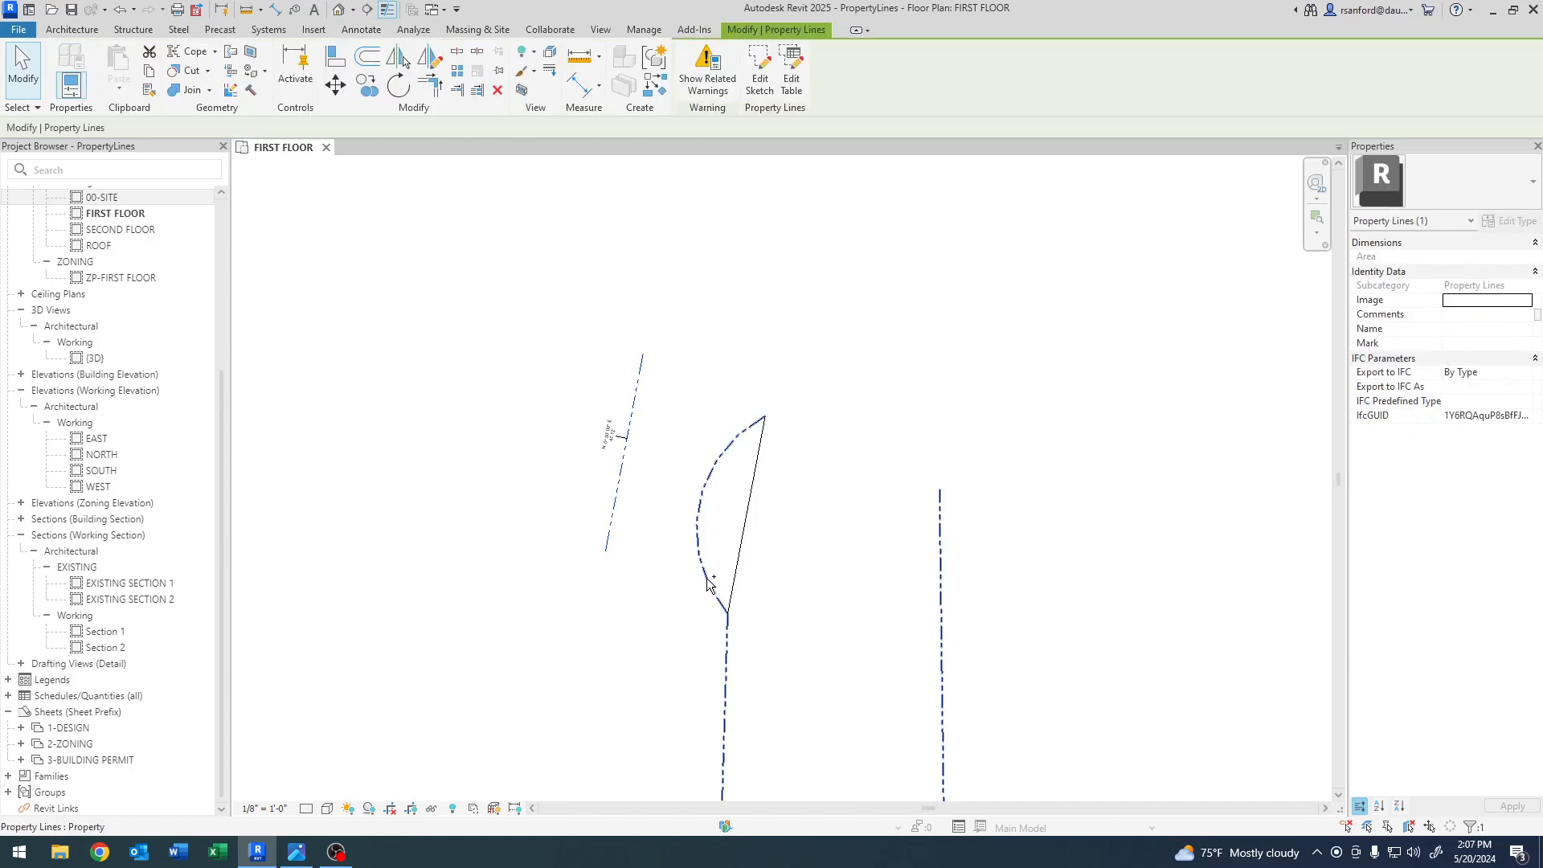
key("Escape")
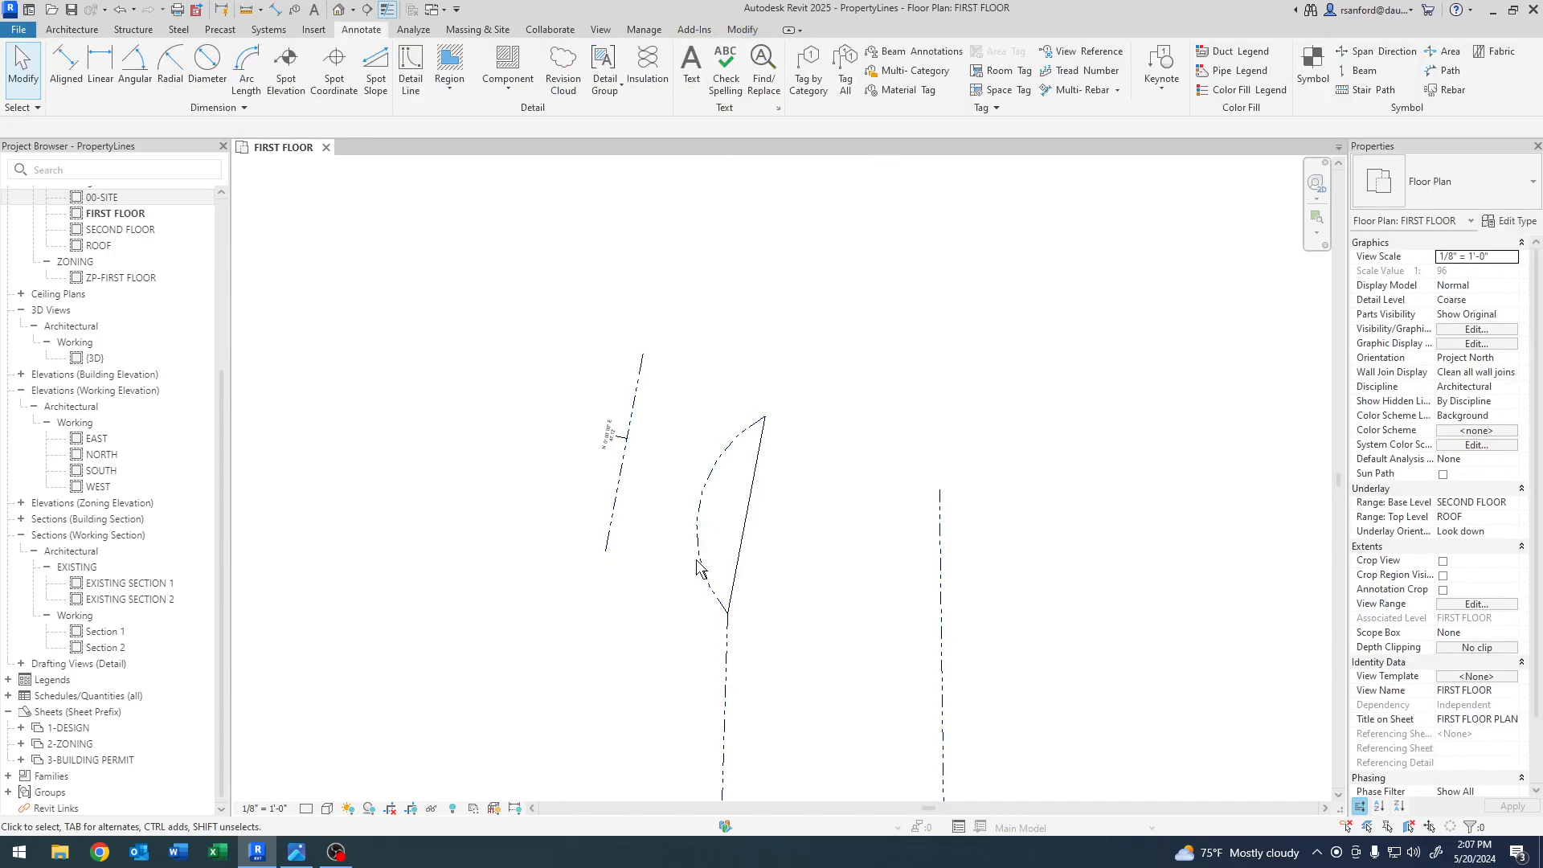
left_click(736, 576)
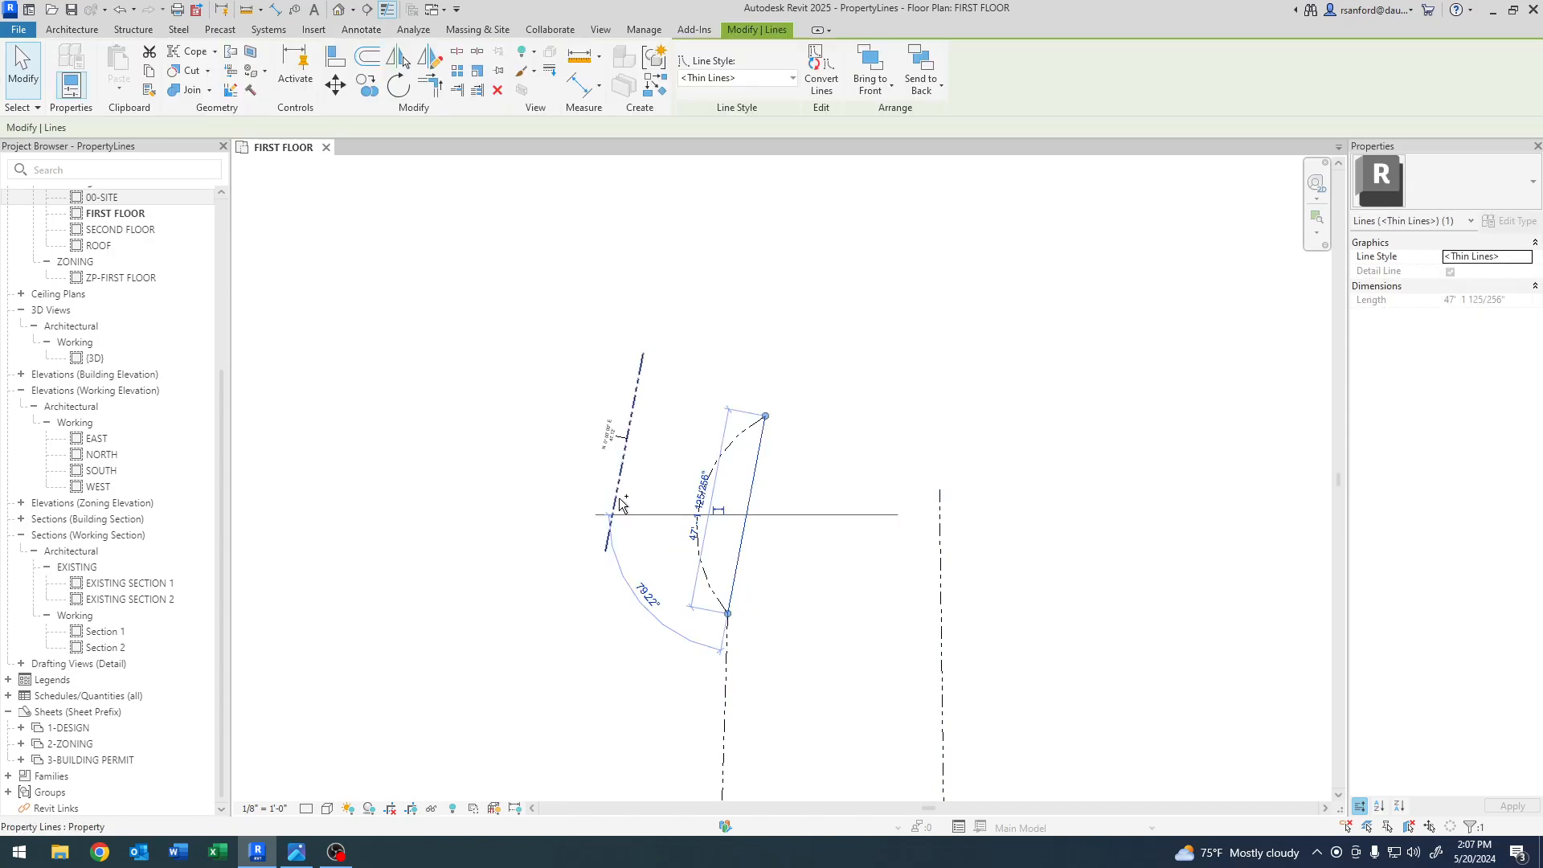
left_click(624, 504, "ctrl")
left_click(497, 90)
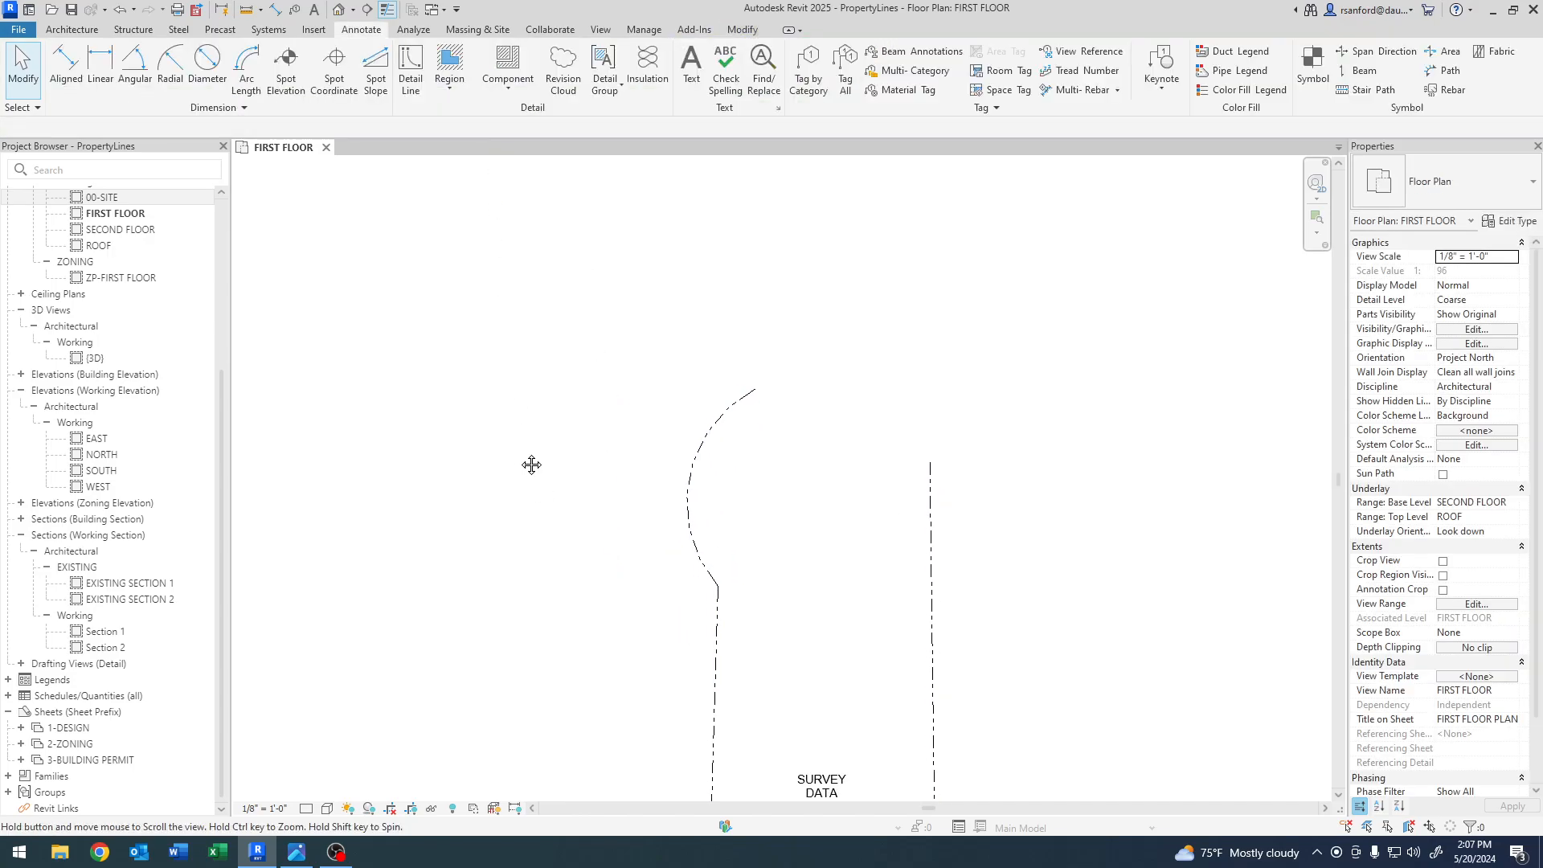
- Delete the arc in row 4 from the SURVEY DATA property line's deed data and apply the table
left_click(681, 508)
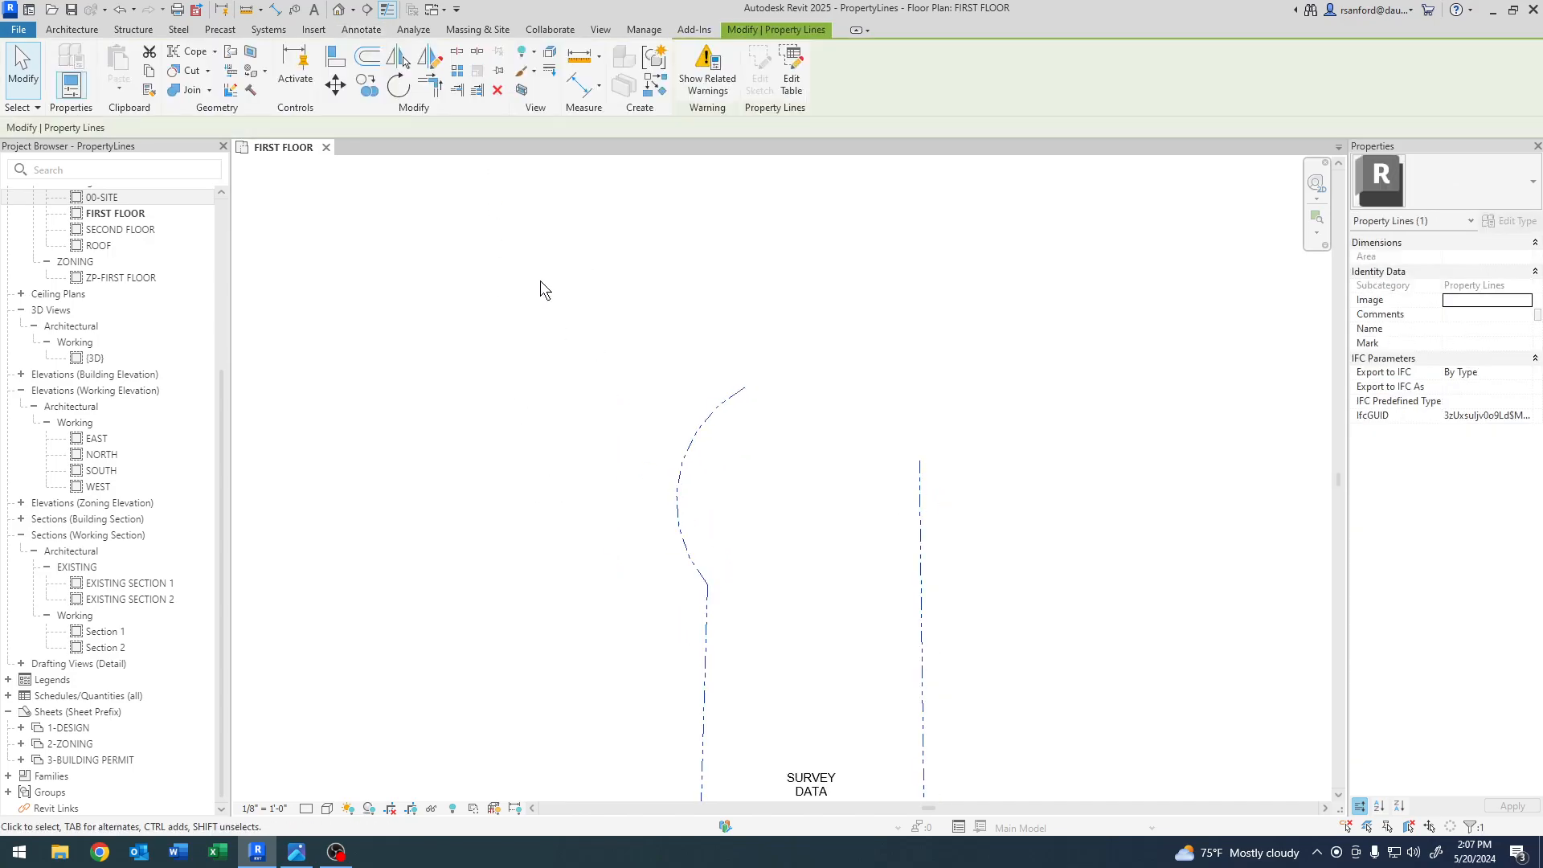
left_click(800, 75)
left_click(745, 554)
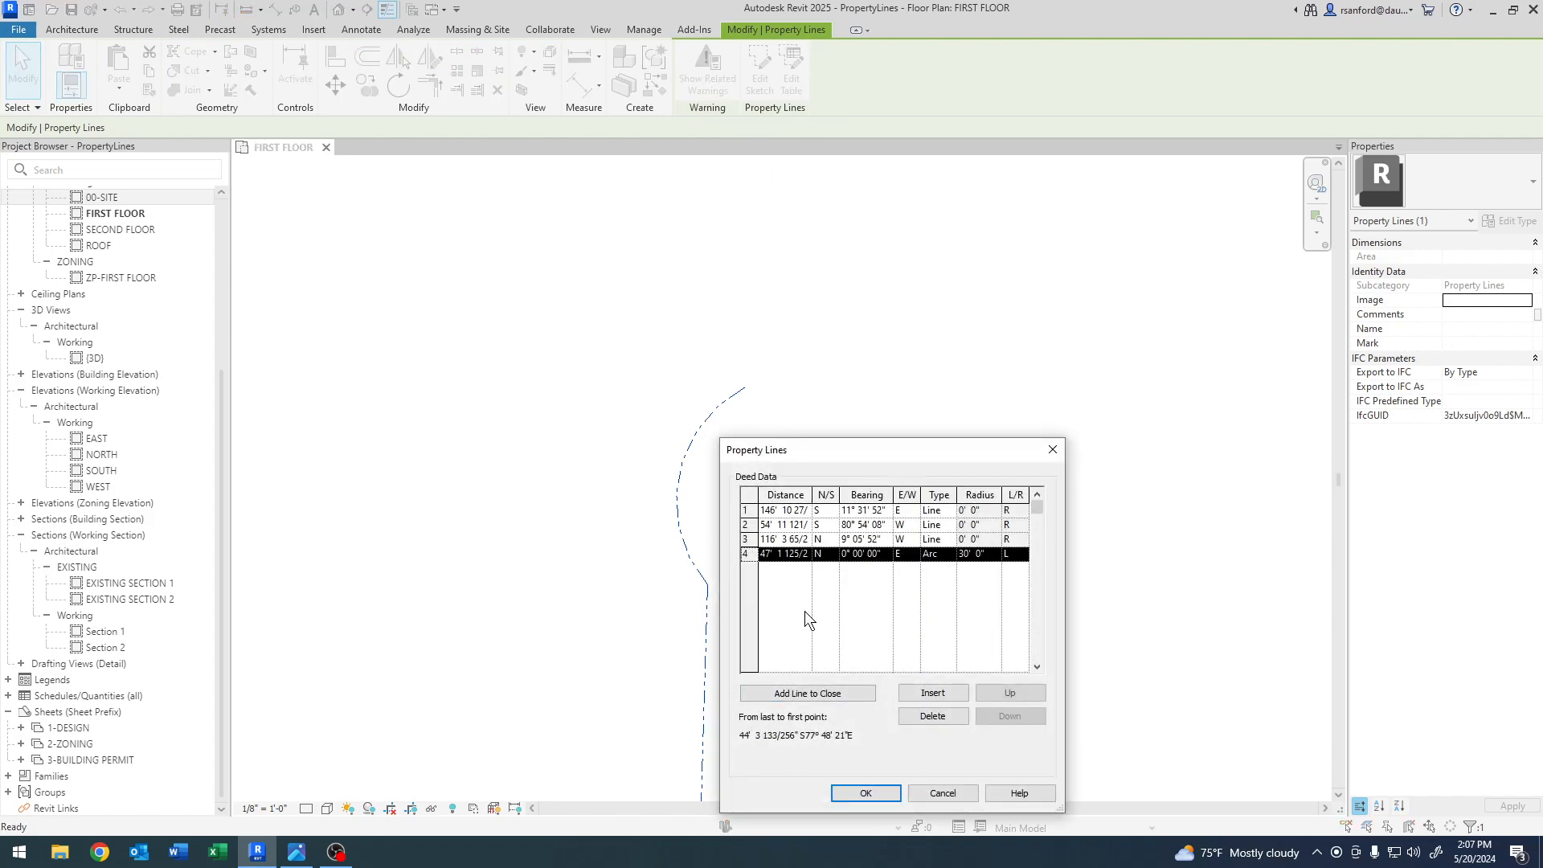
left_click(932, 715)
left_click(866, 793)
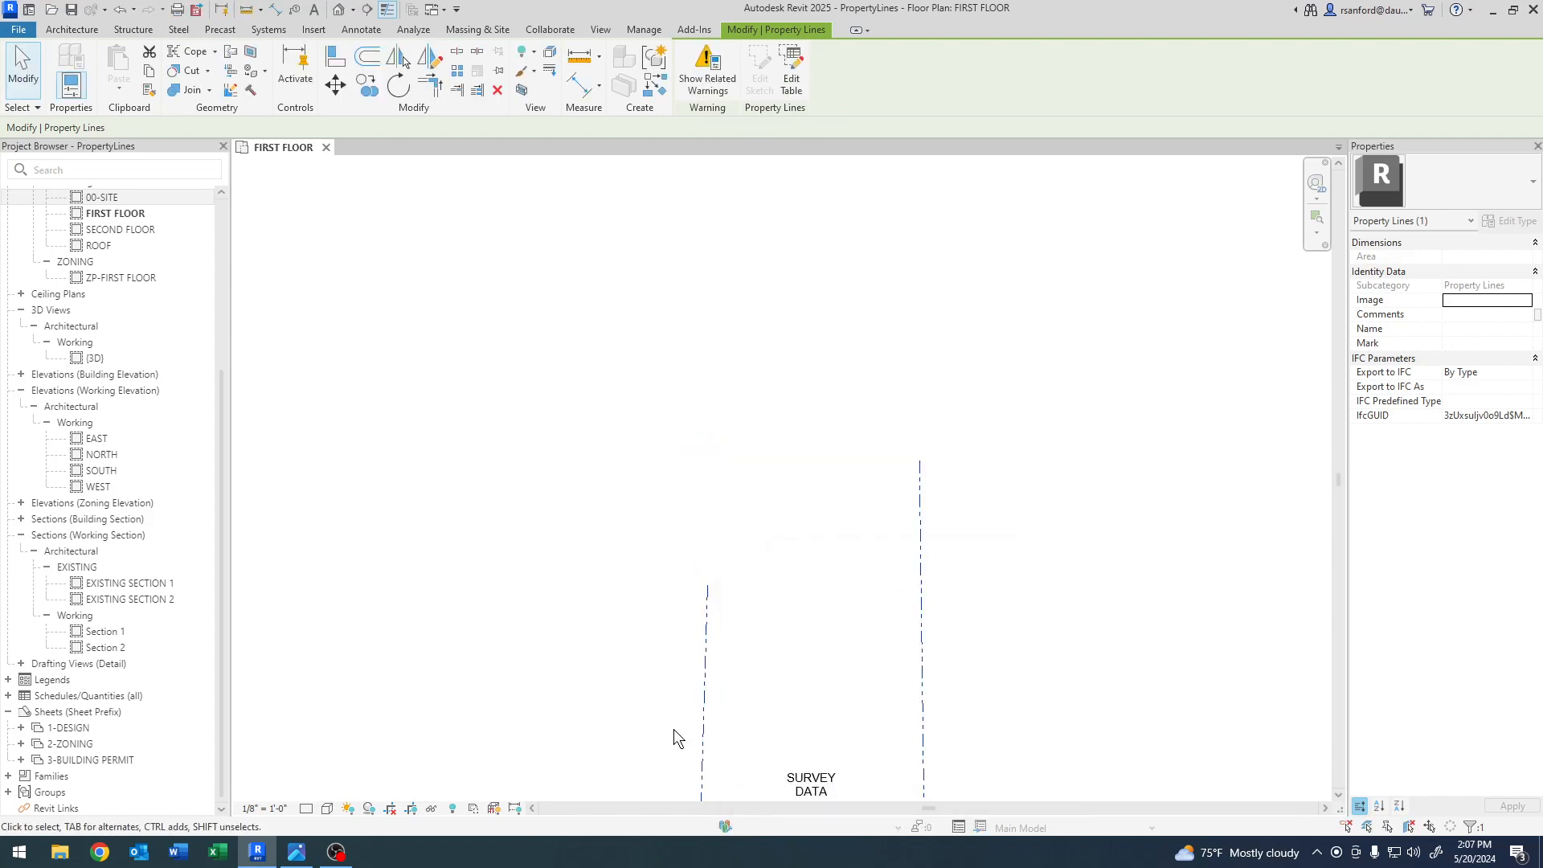
- Draw a detail-line circle with a 47.124' radius centred on the upper end of the SURVEY DATA plot's left property line
scroll(543, 620, "down", 1)
middle_click_drag(563, 612, 775, 612)
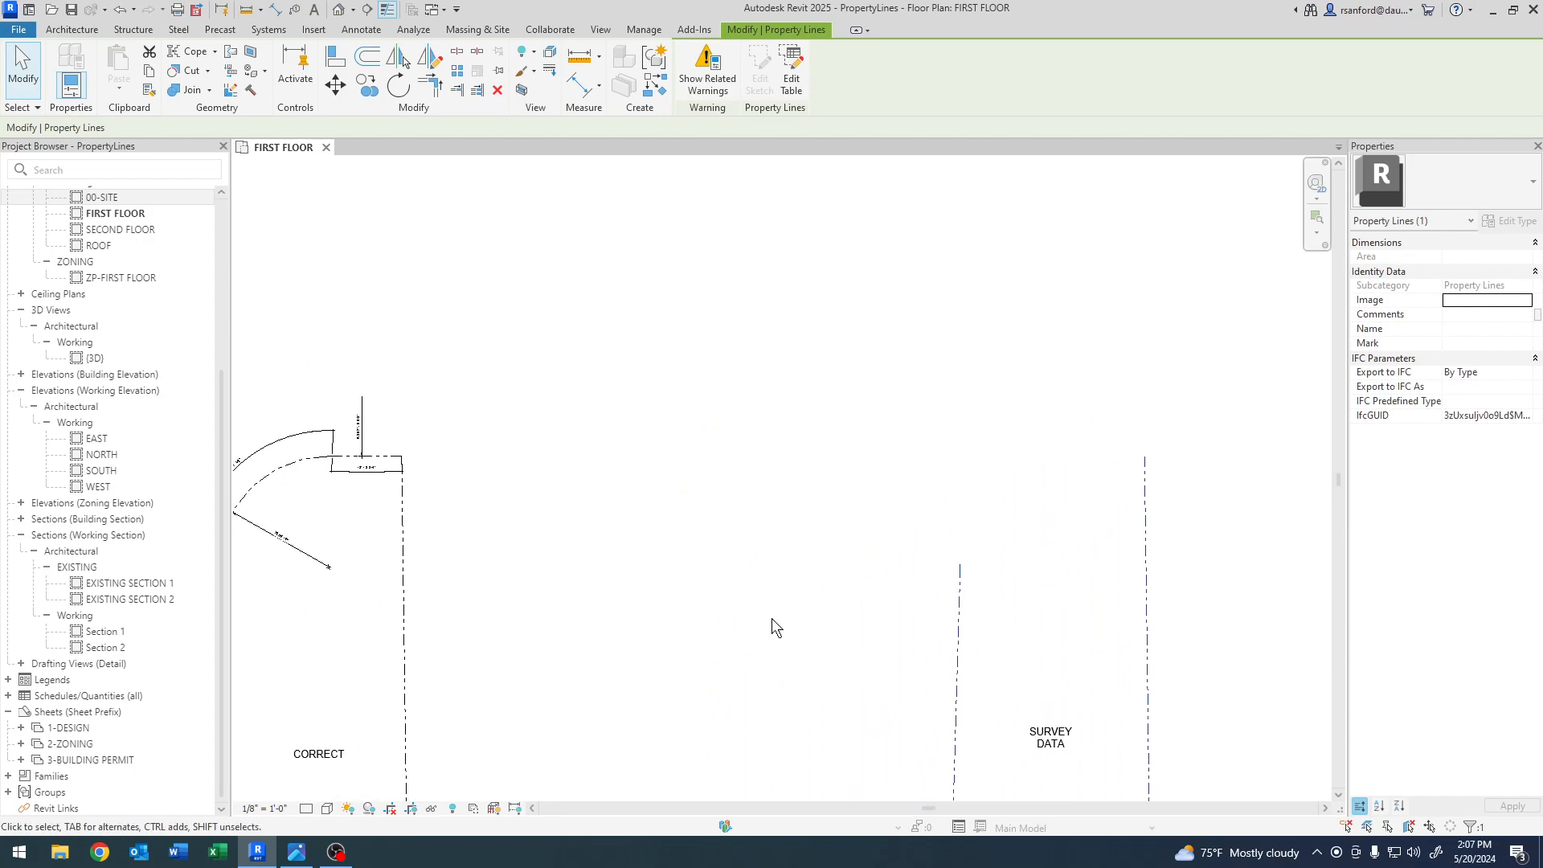
middle_click_drag(877, 639, 811, 652)
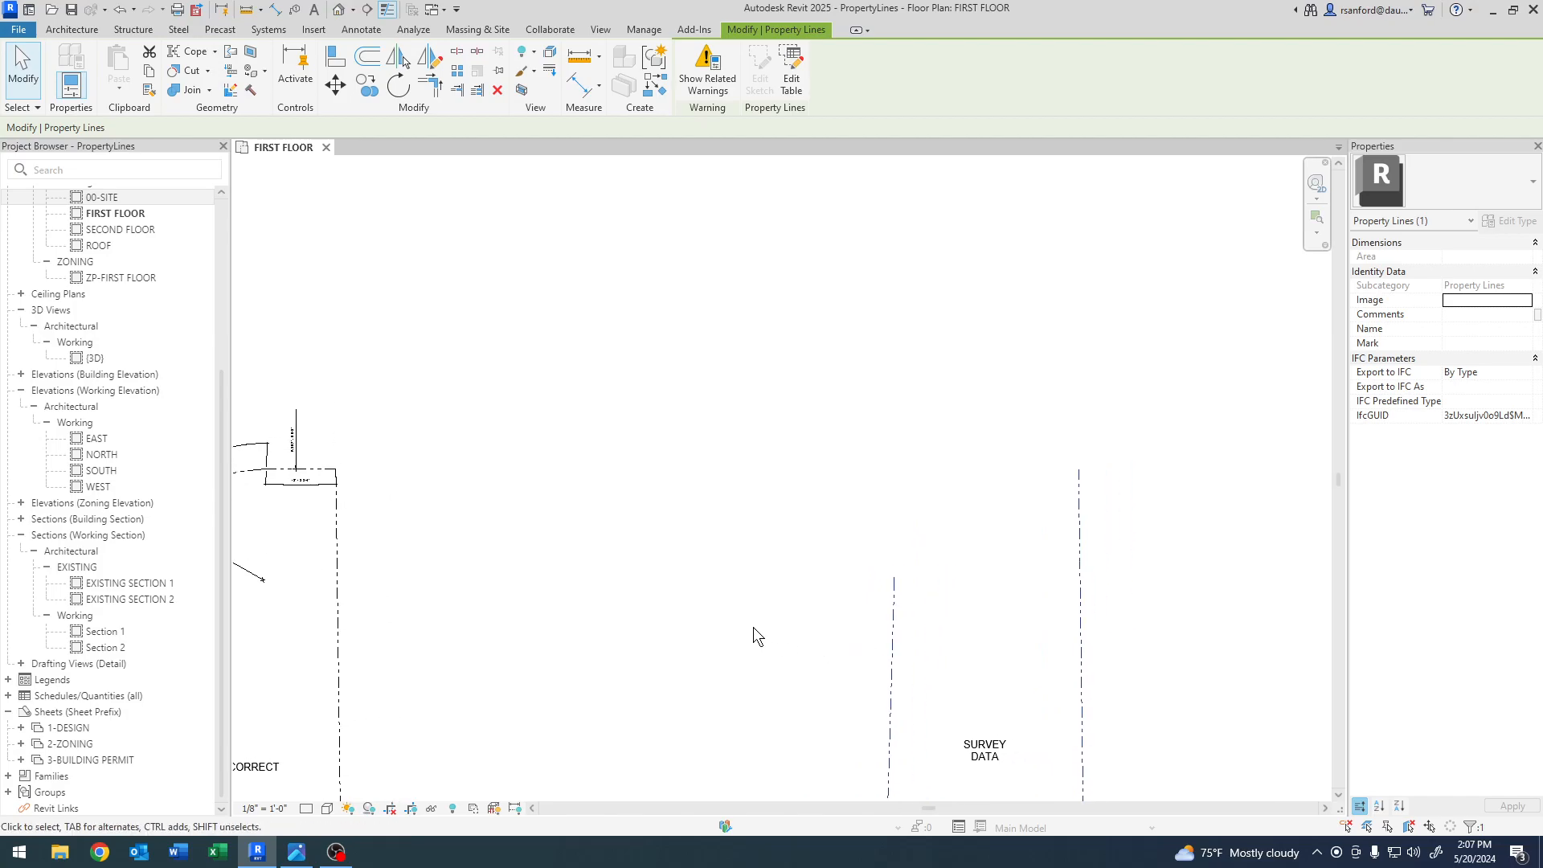
middle_click_drag(627, 556, 760, 509)
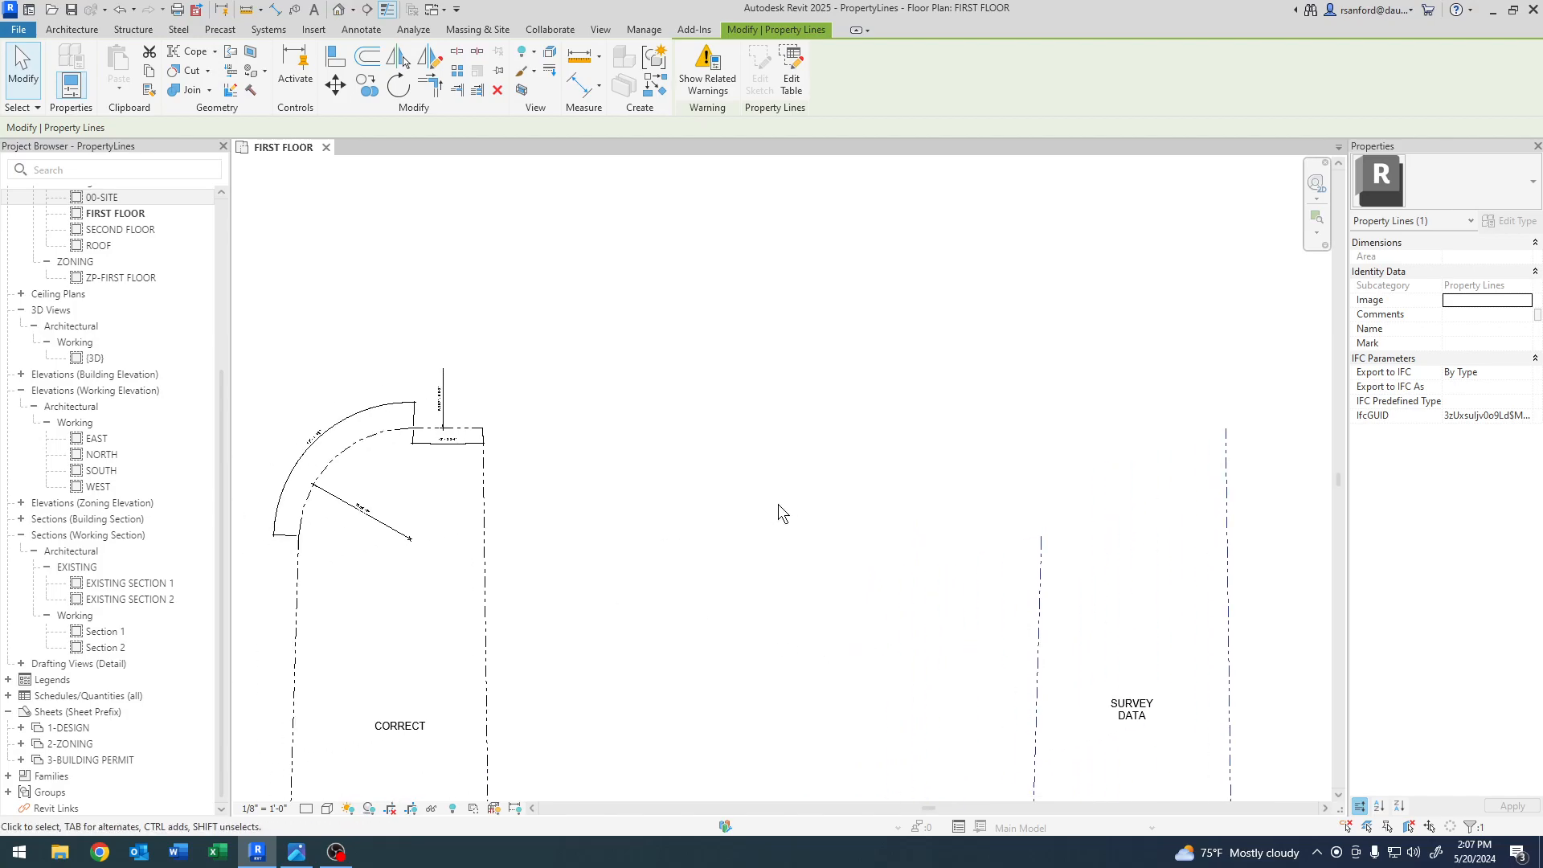
middle_click_drag(934, 540, 816, 557)
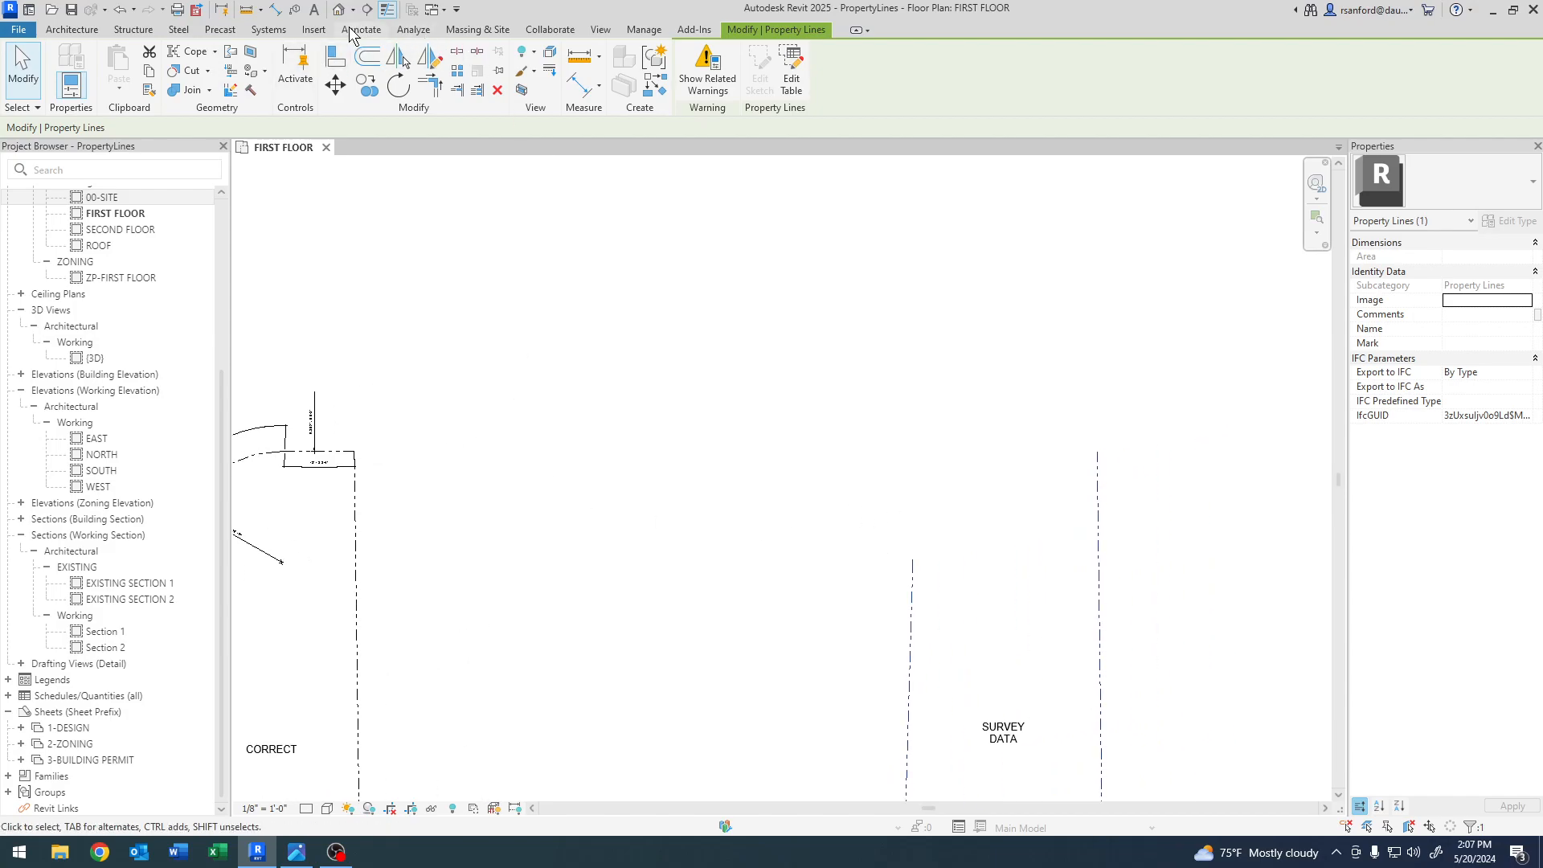
left_click(351, 30)
left_click(413, 74)
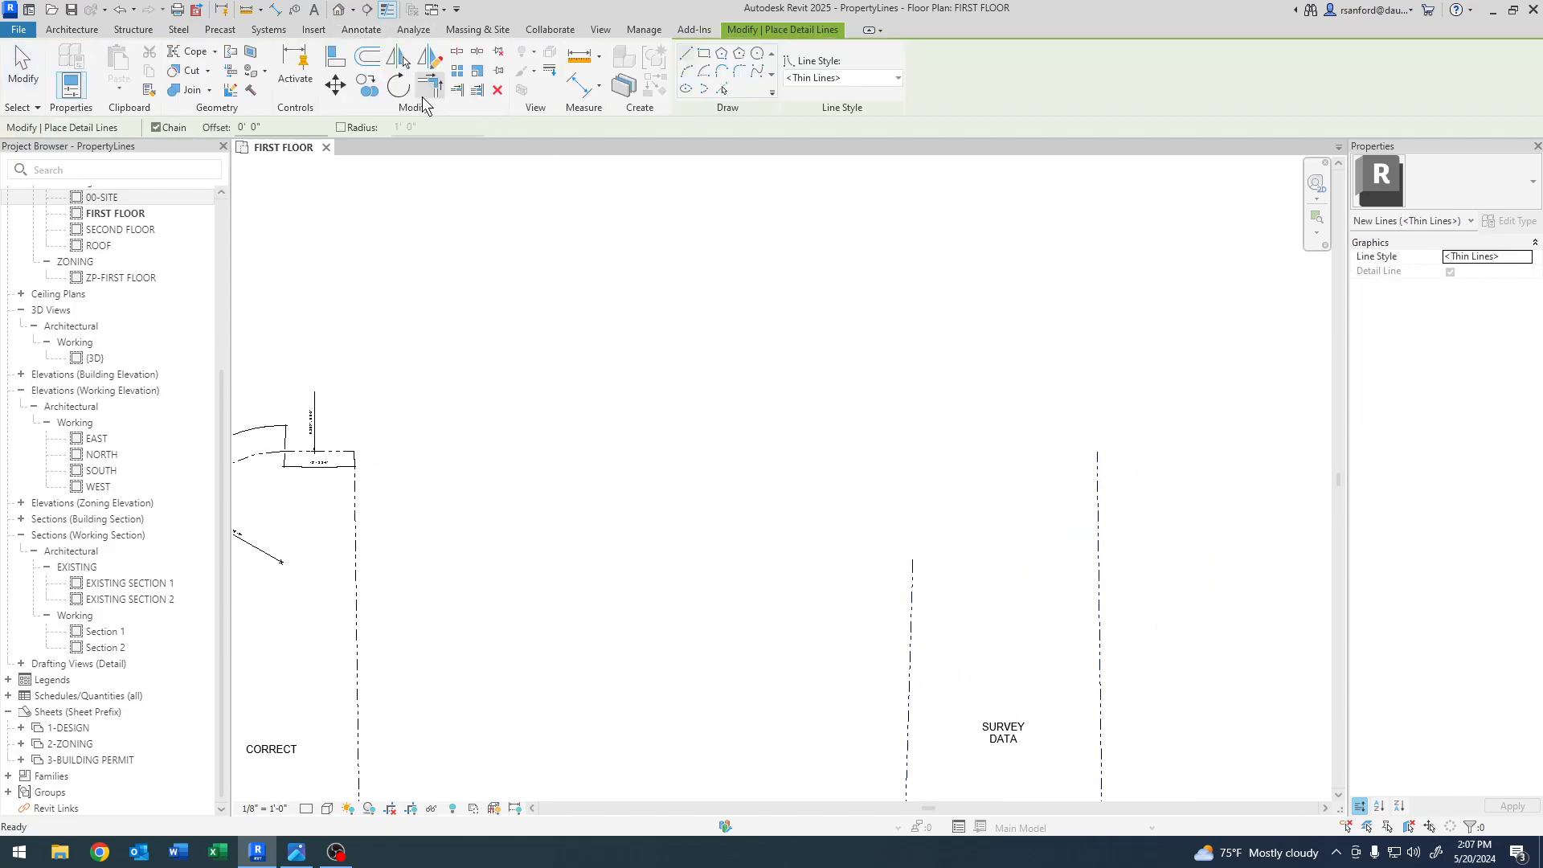
left_click(757, 54)
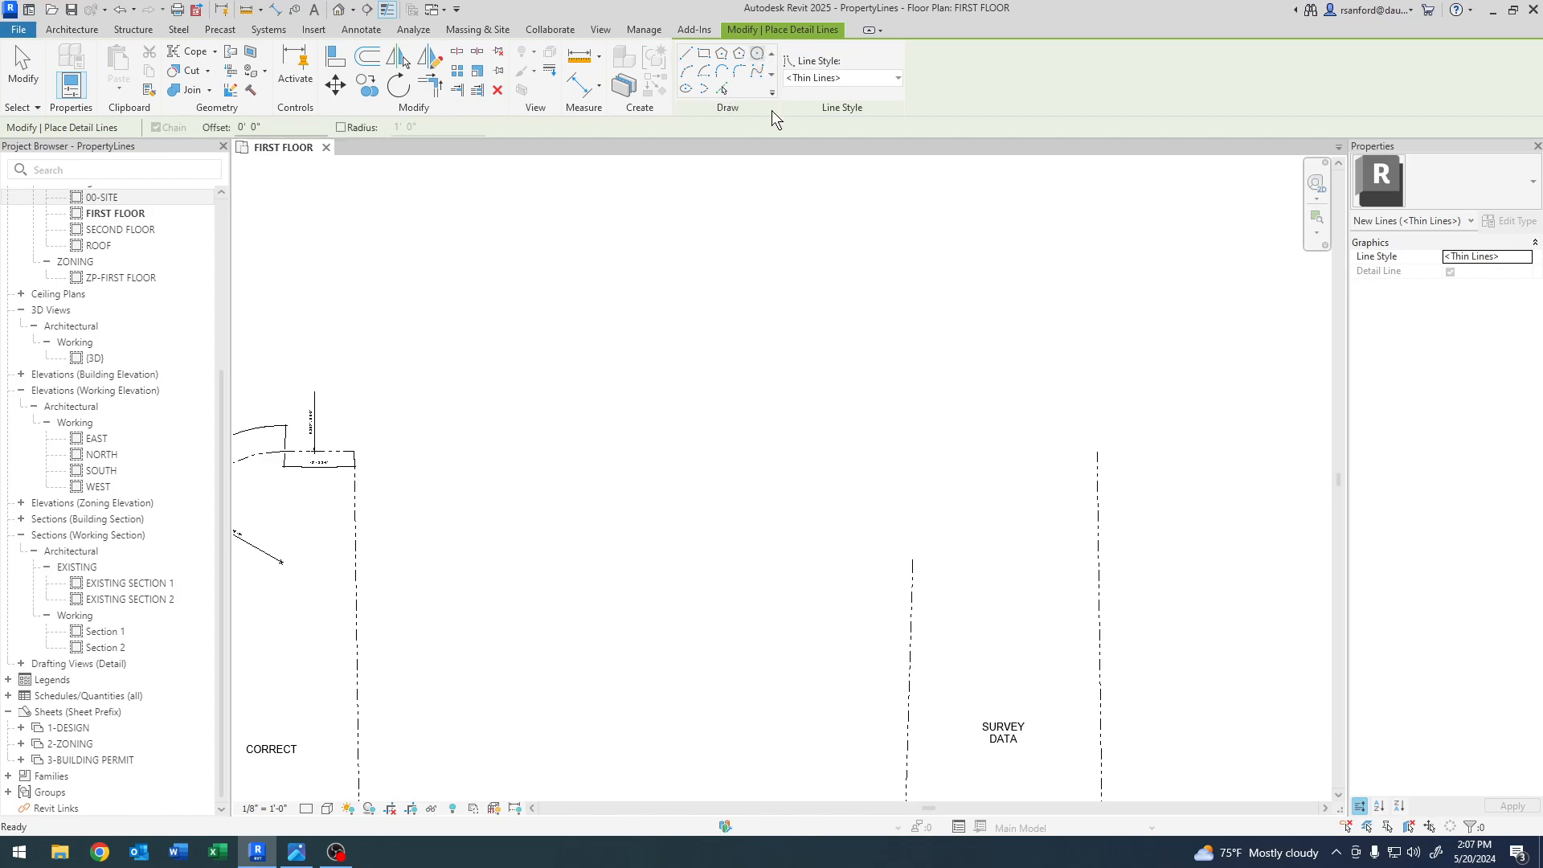
scroll(941, 572, "up", 1)
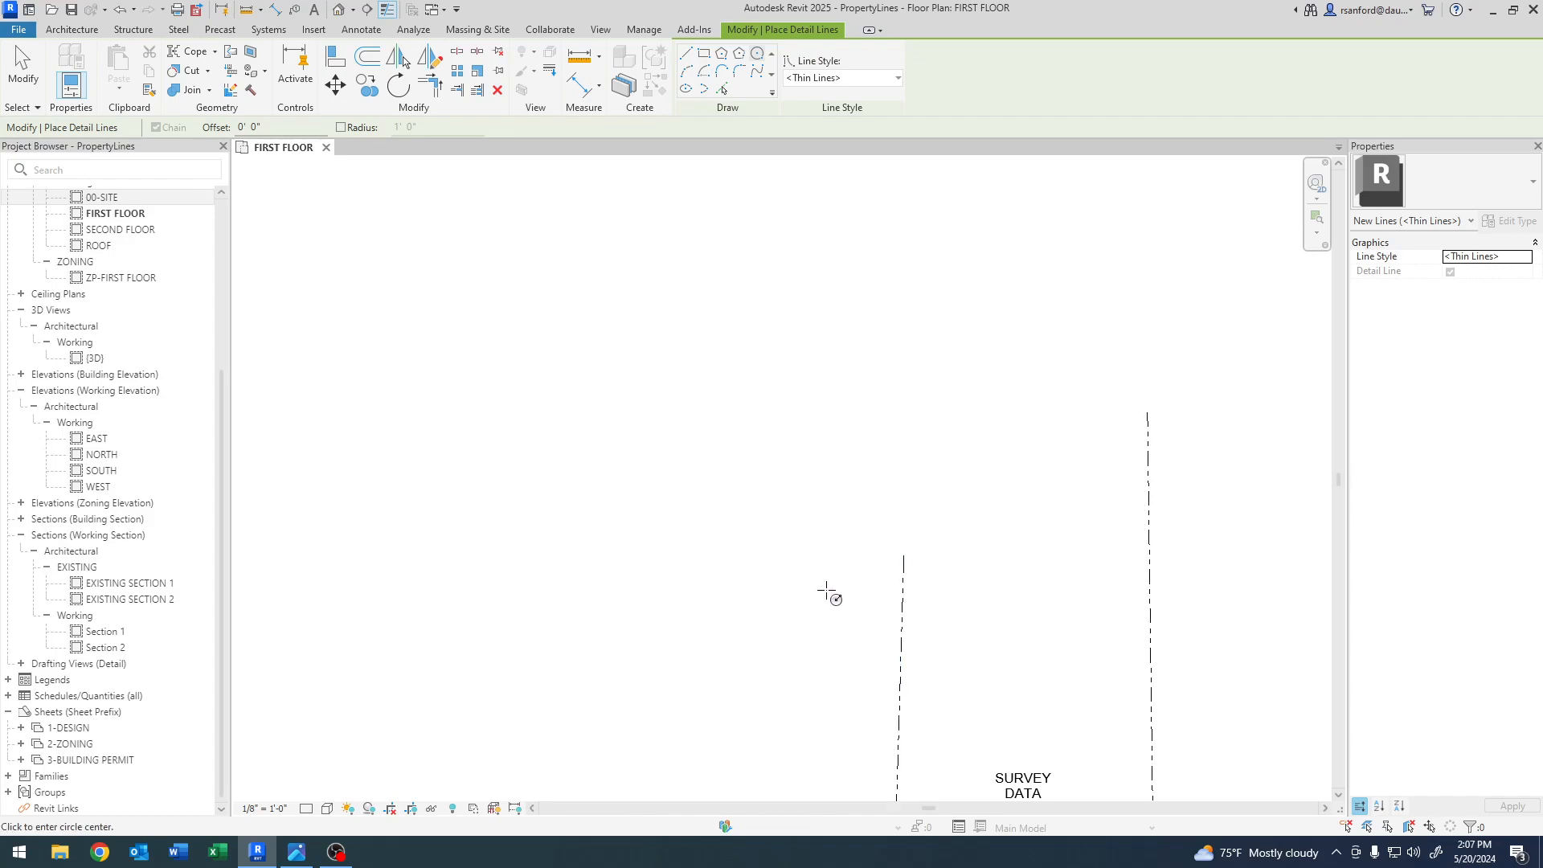
left_click(903, 554)
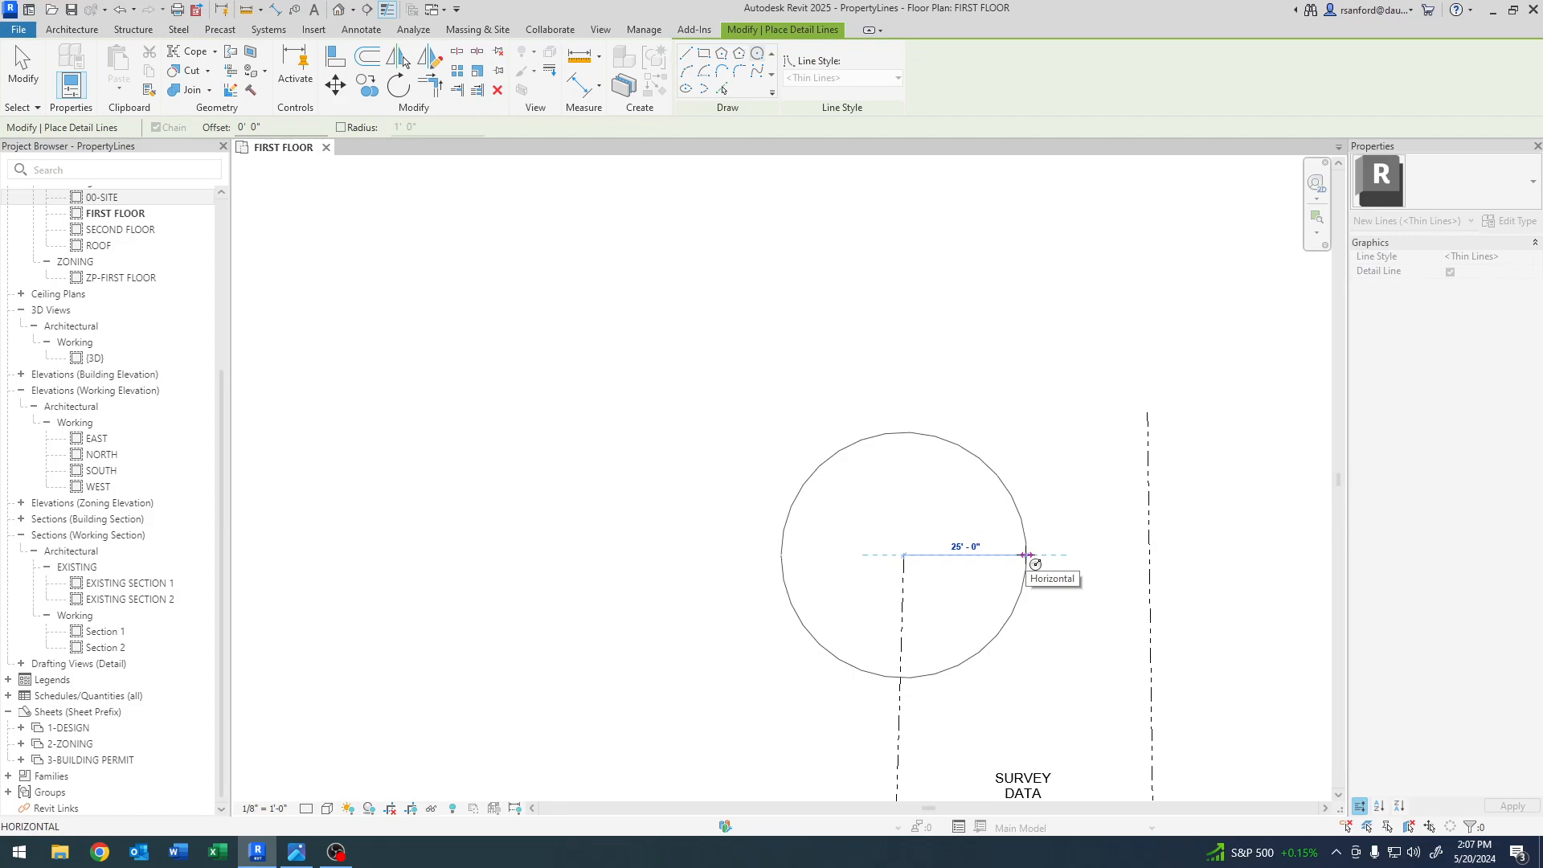
type("47.124'")
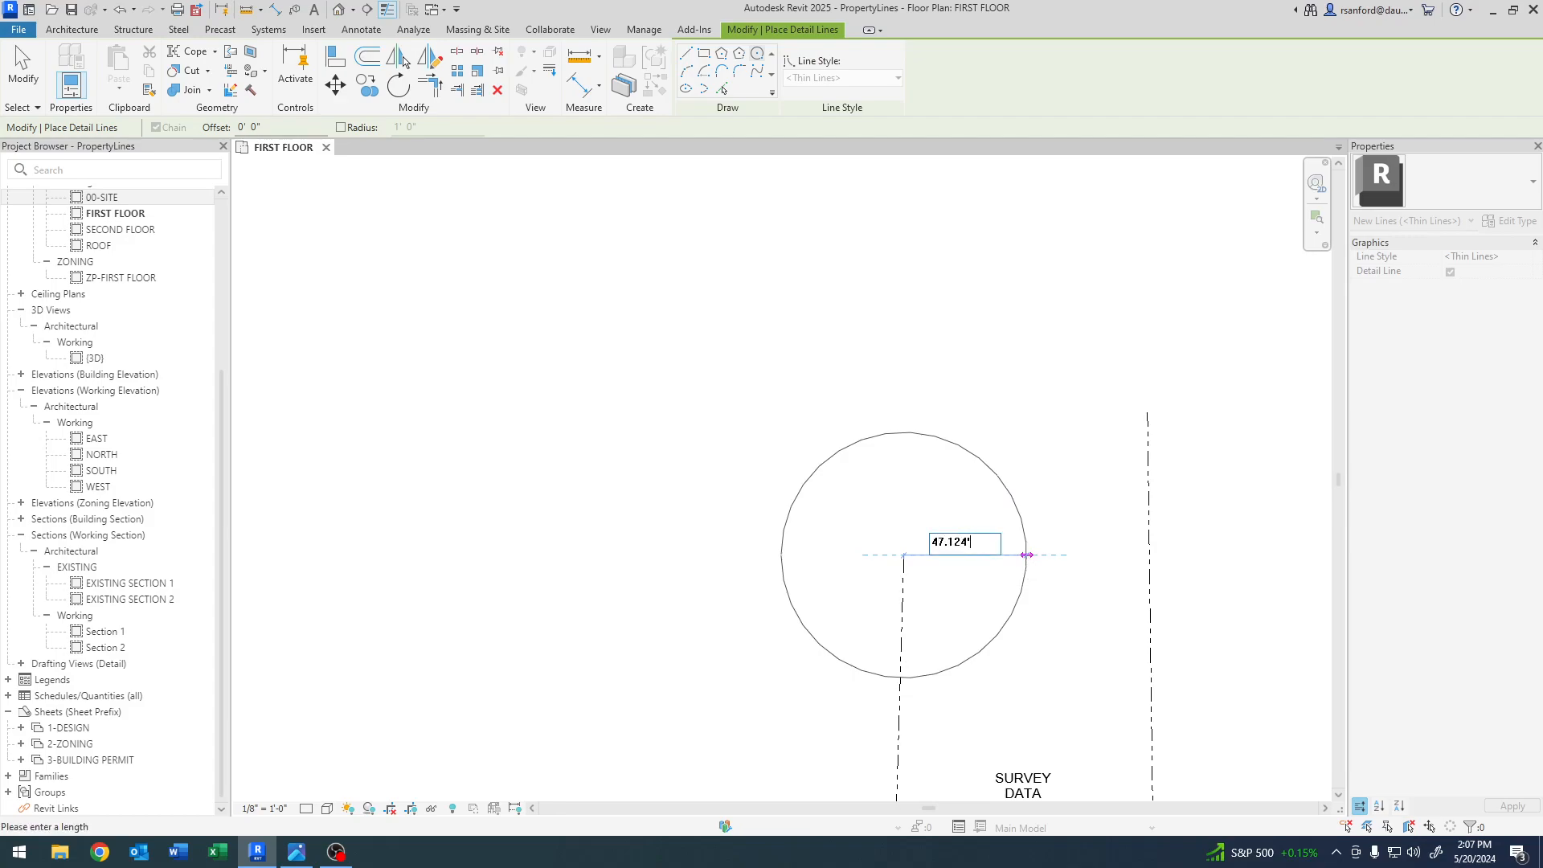
key("Return")
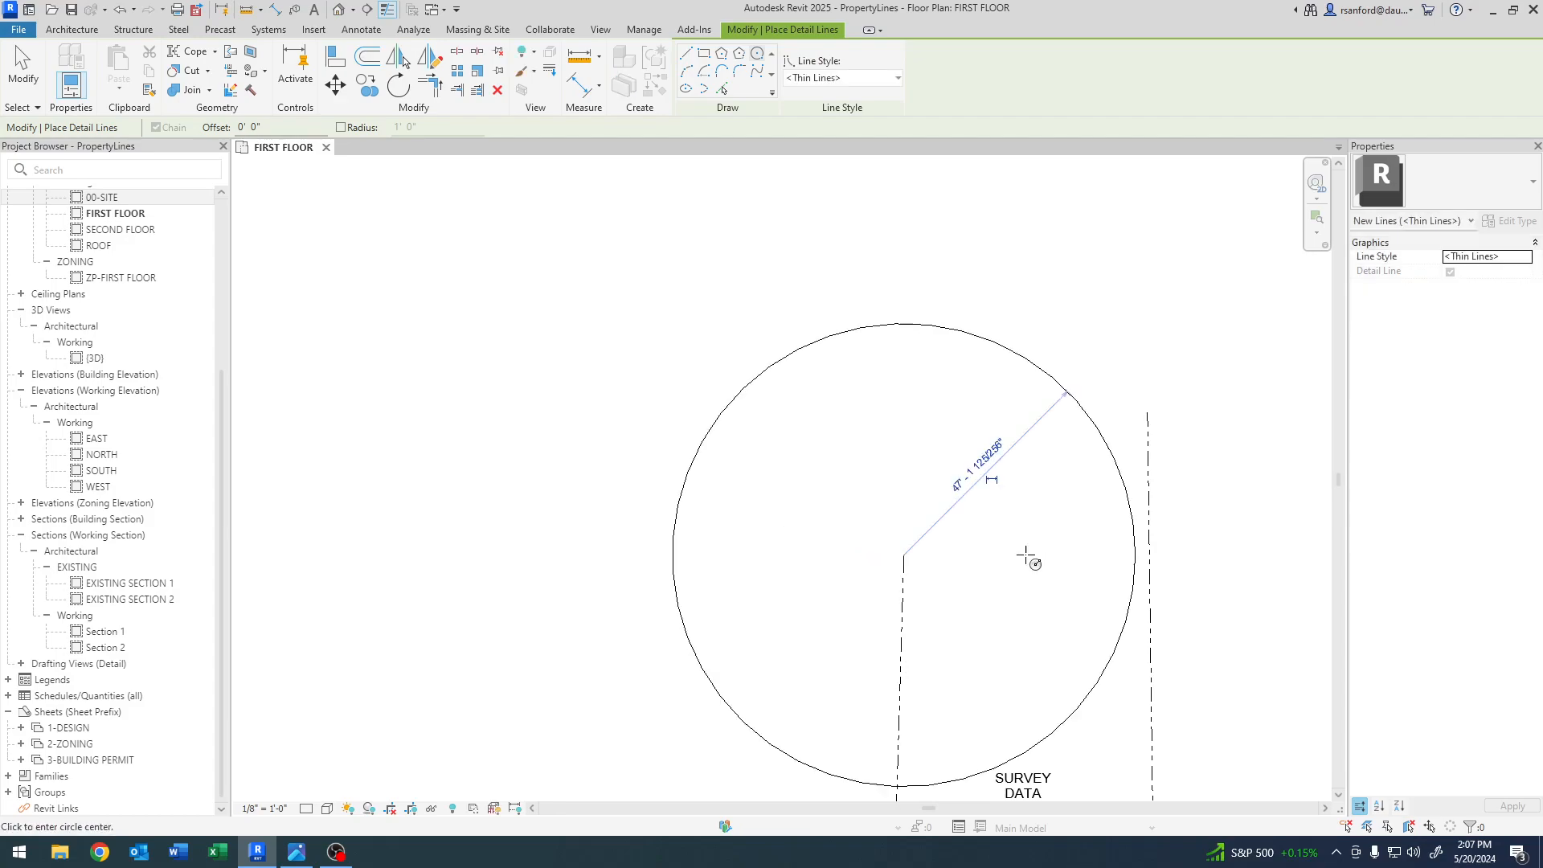
- Draw a second detail-line circle with an 18.729' radius centred on the upper end of the right property line
middle_click_drag(1027, 589, 951, 651)
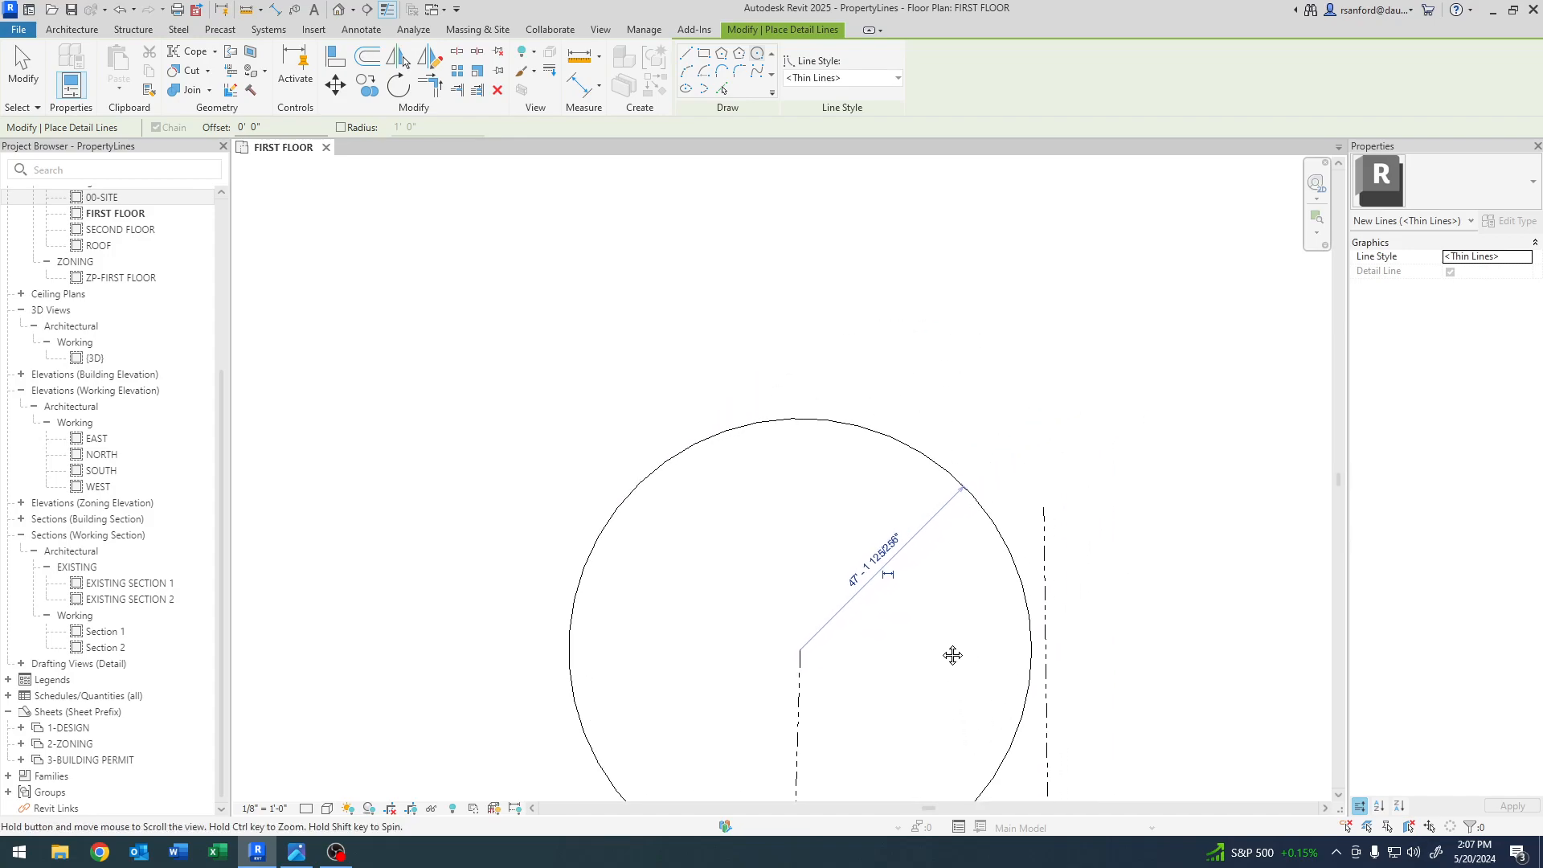
left_click(1043, 509)
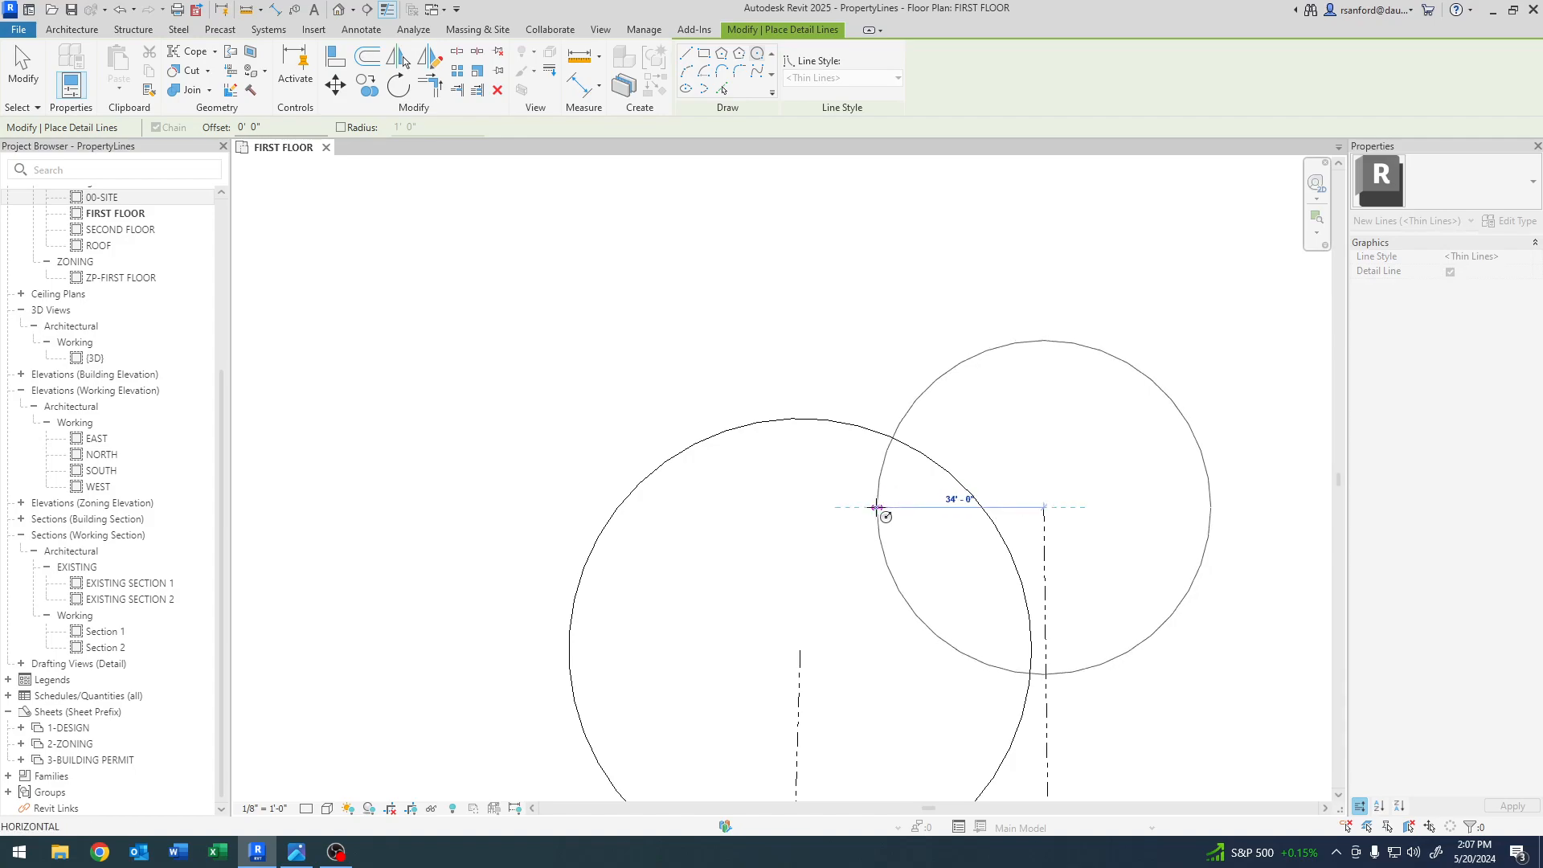
type("18.729")
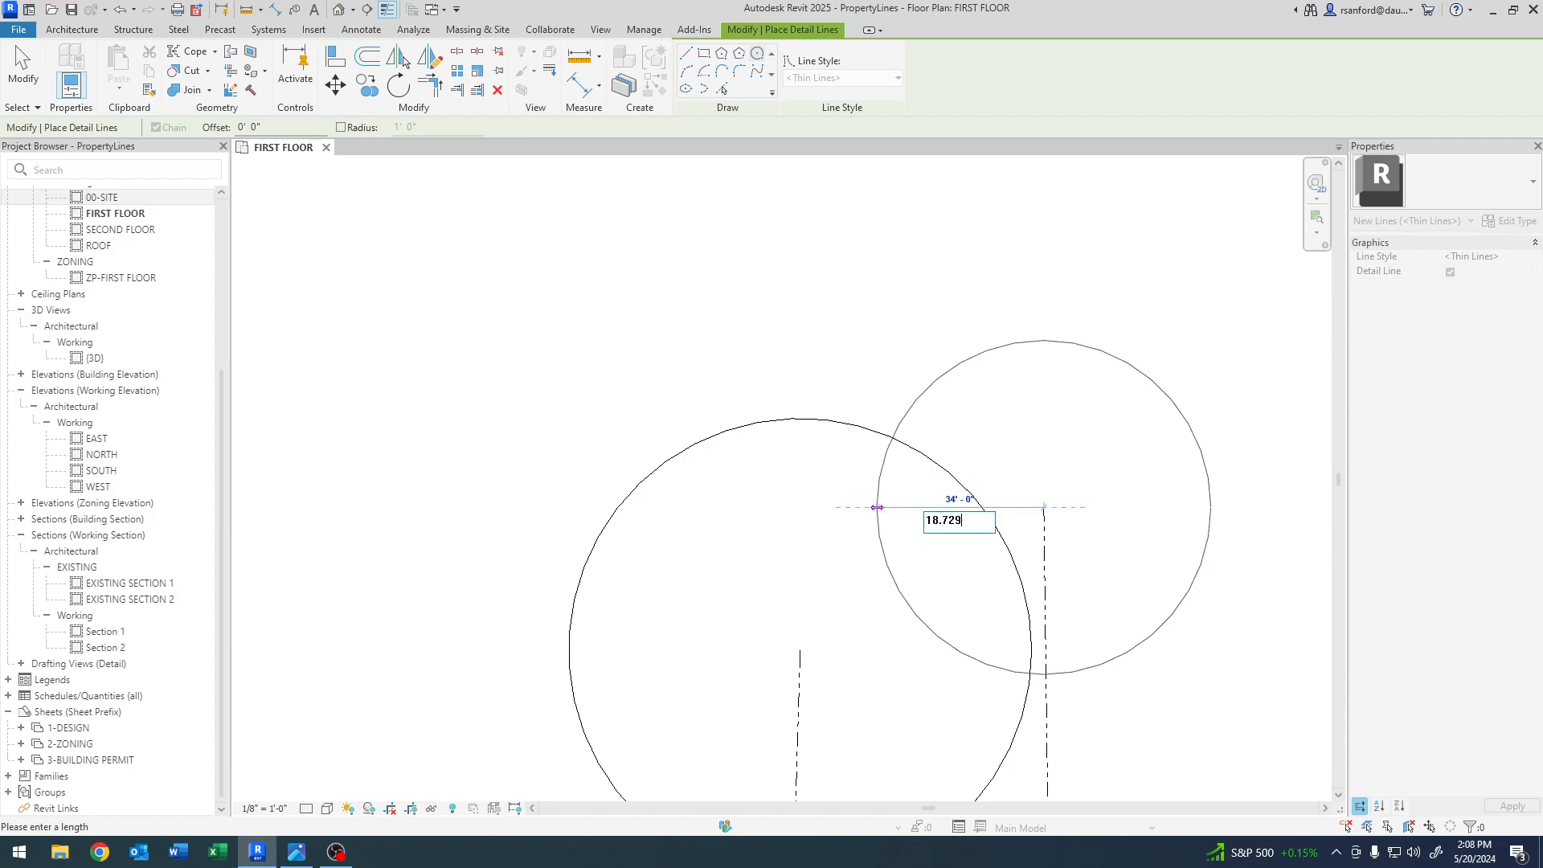
key("Return")
key("Escape")
key("Escape")
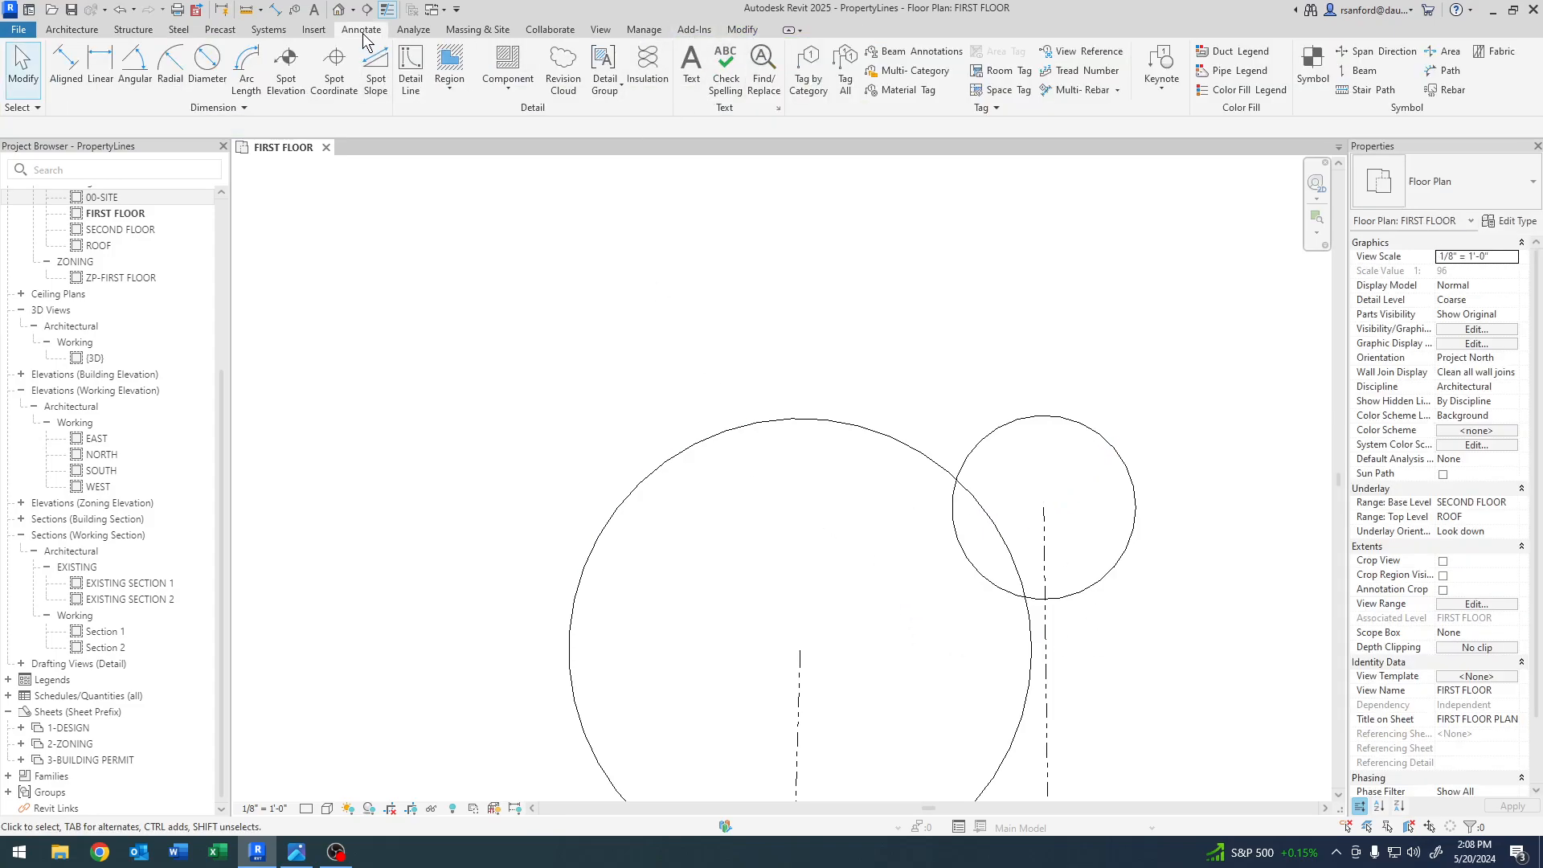
- Draw a horizontal detail line from the small circle's centre to the left side of its circumference
left_click(411, 69)
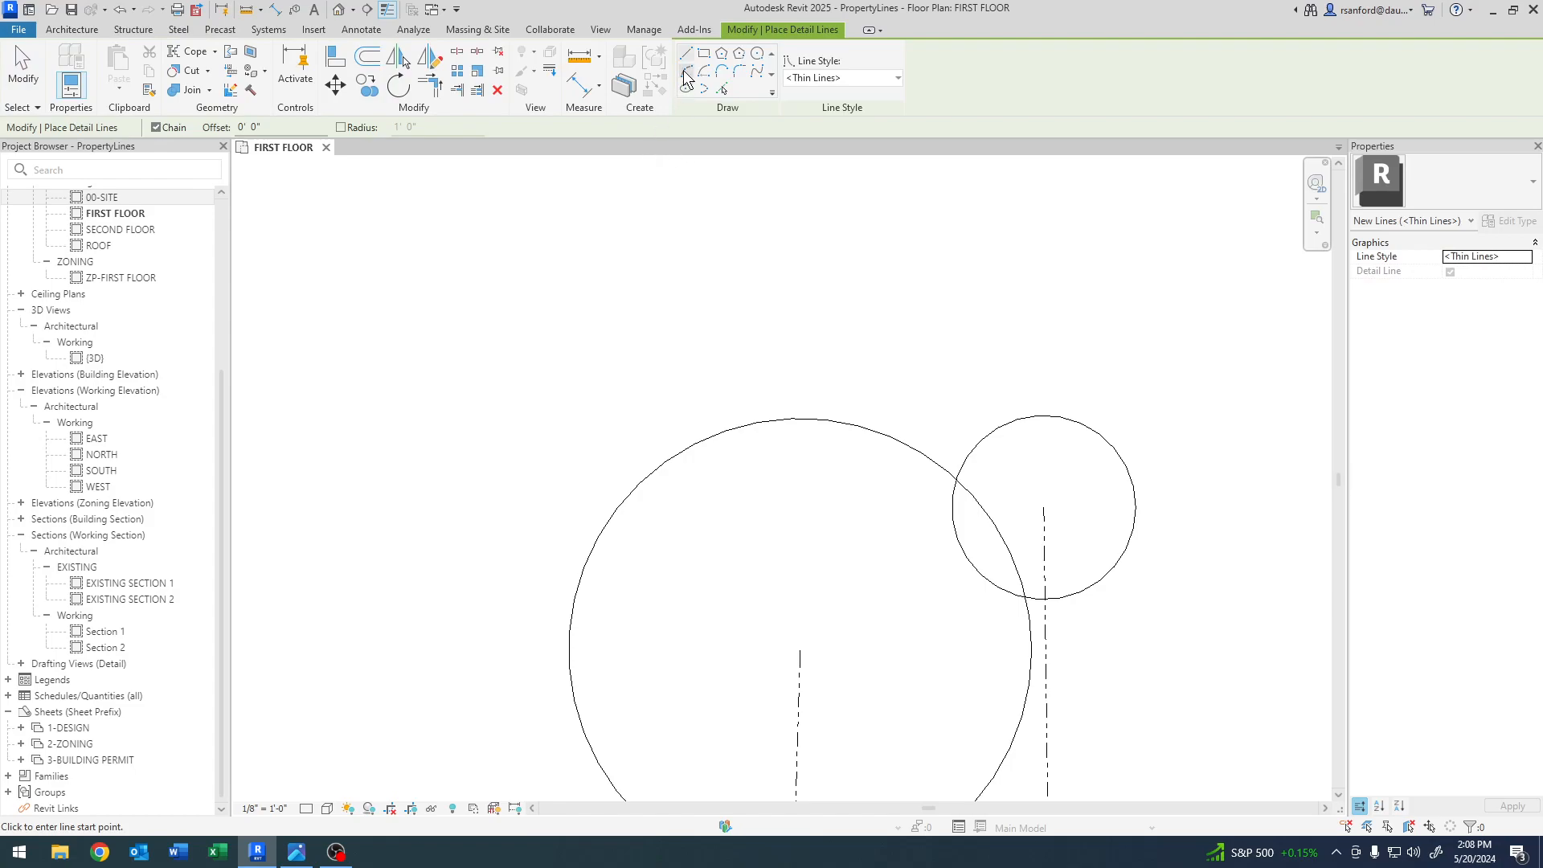
scroll(1049, 538, "up", 2)
left_click(1039, 485)
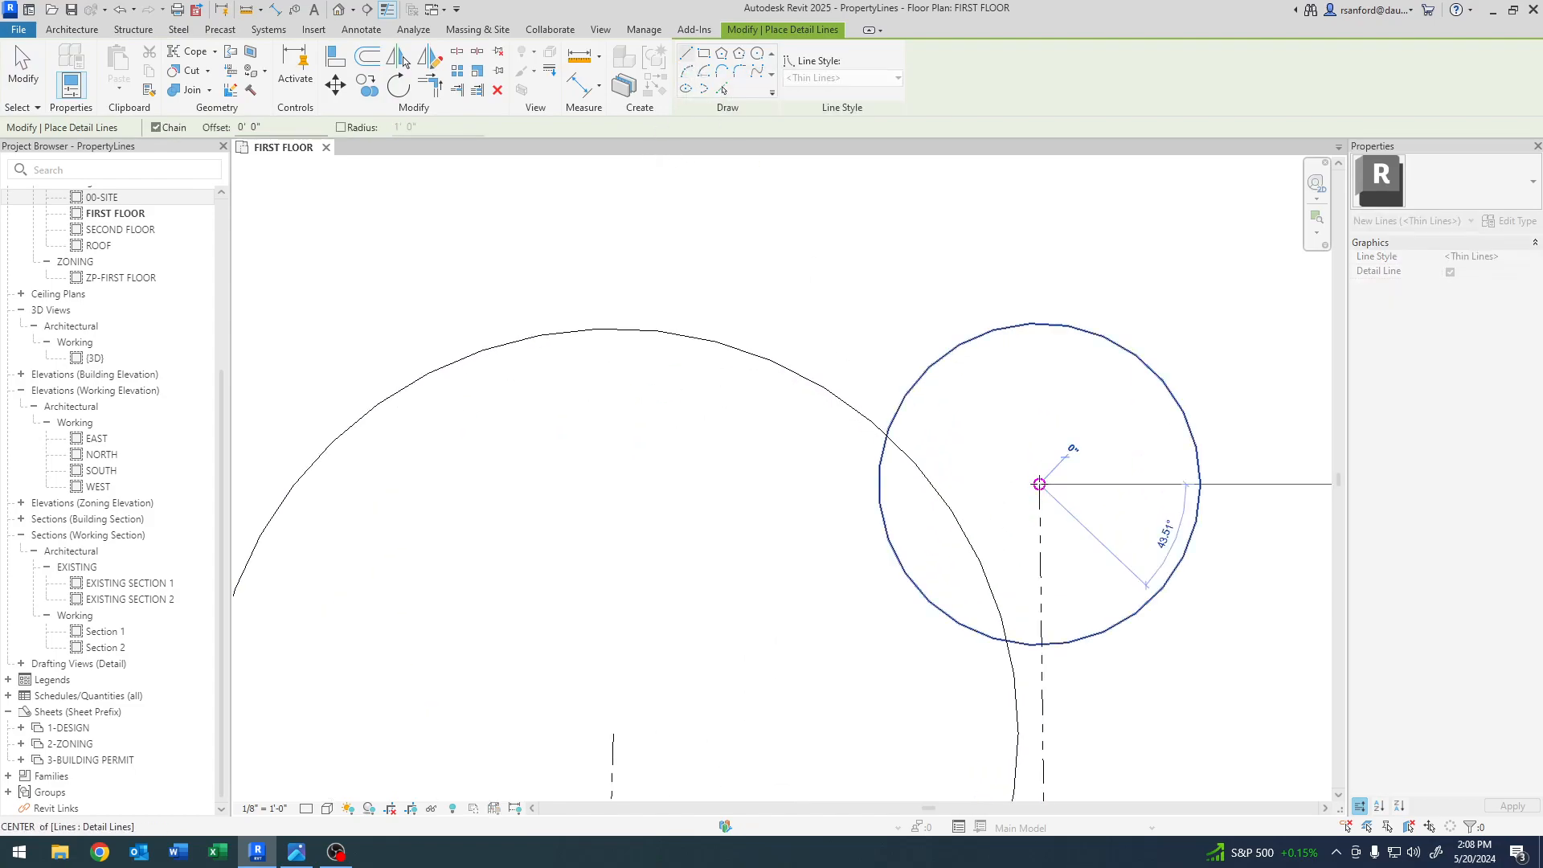
left_click(880, 484)
key("Escape")
- Draw a horizontal detail line from the large circle's centre to the right side of its circumference
scroll(802, 628, "down", 2)
middle_click_drag(802, 628, 770, 491)
left_click(661, 551)
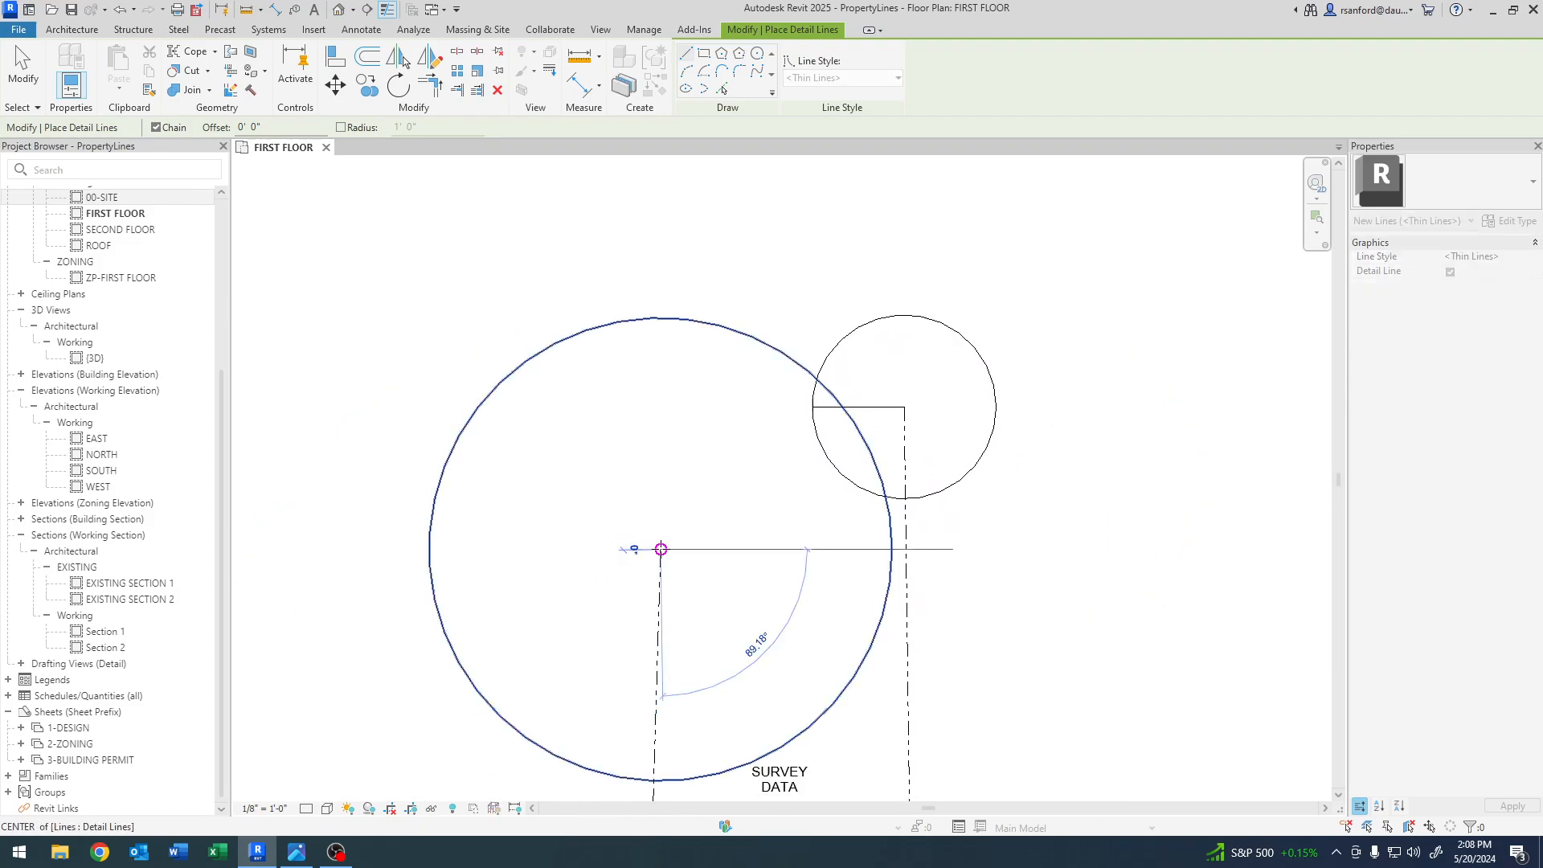
left_click(892, 550)
key("Escape")
key("Escape")
- Examine where the arc meets the short straight segment in the CORRECT example and compare it with the SURVEY DATA circles
scroll(803, 627, "down", 4)
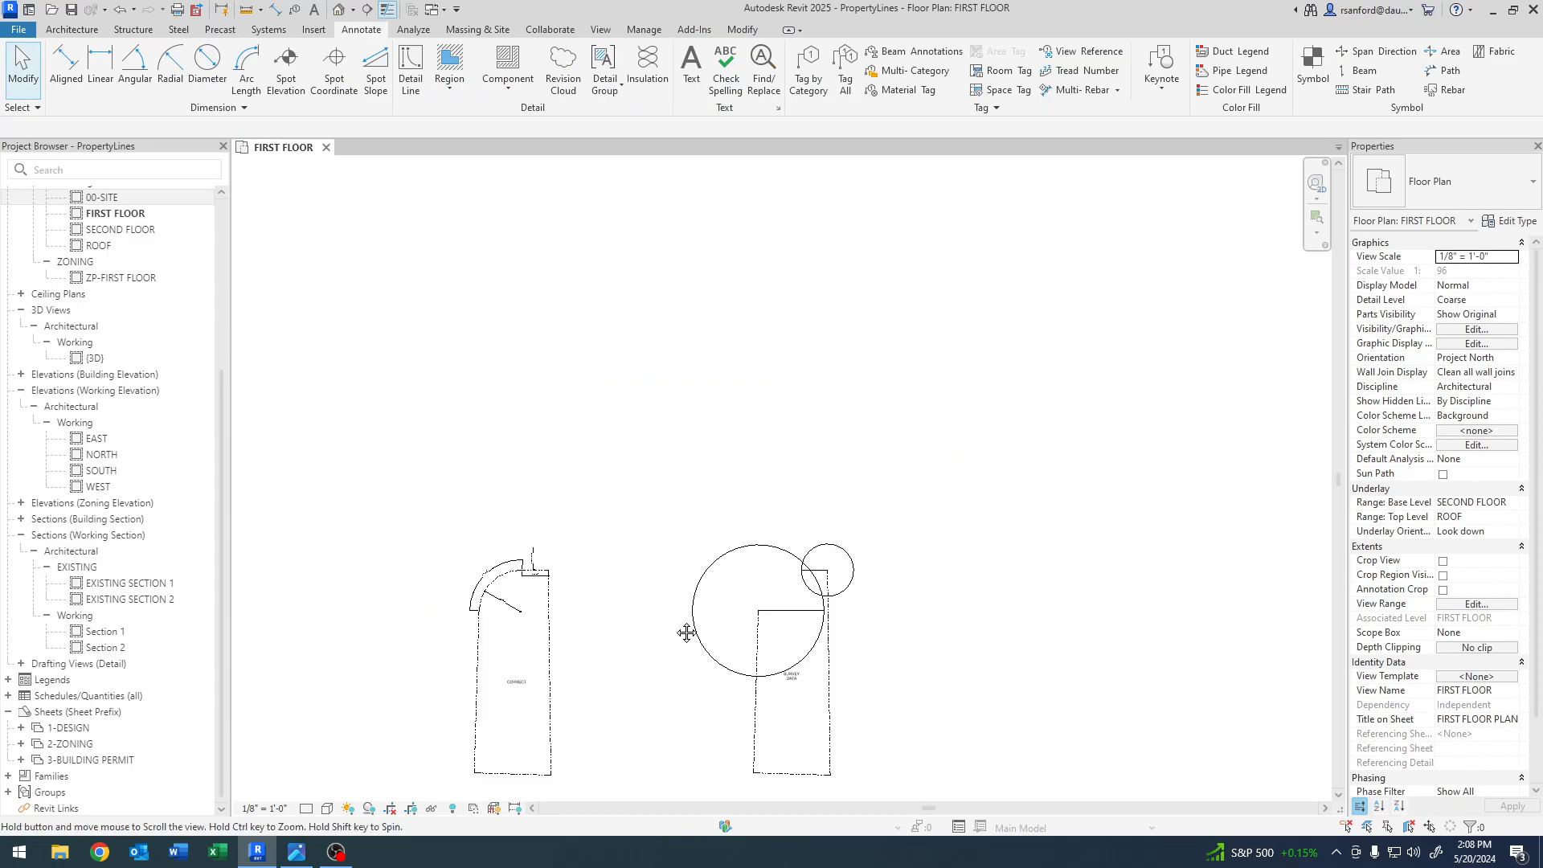
scroll(788, 519, "up", 4)
left_click(753, 505)
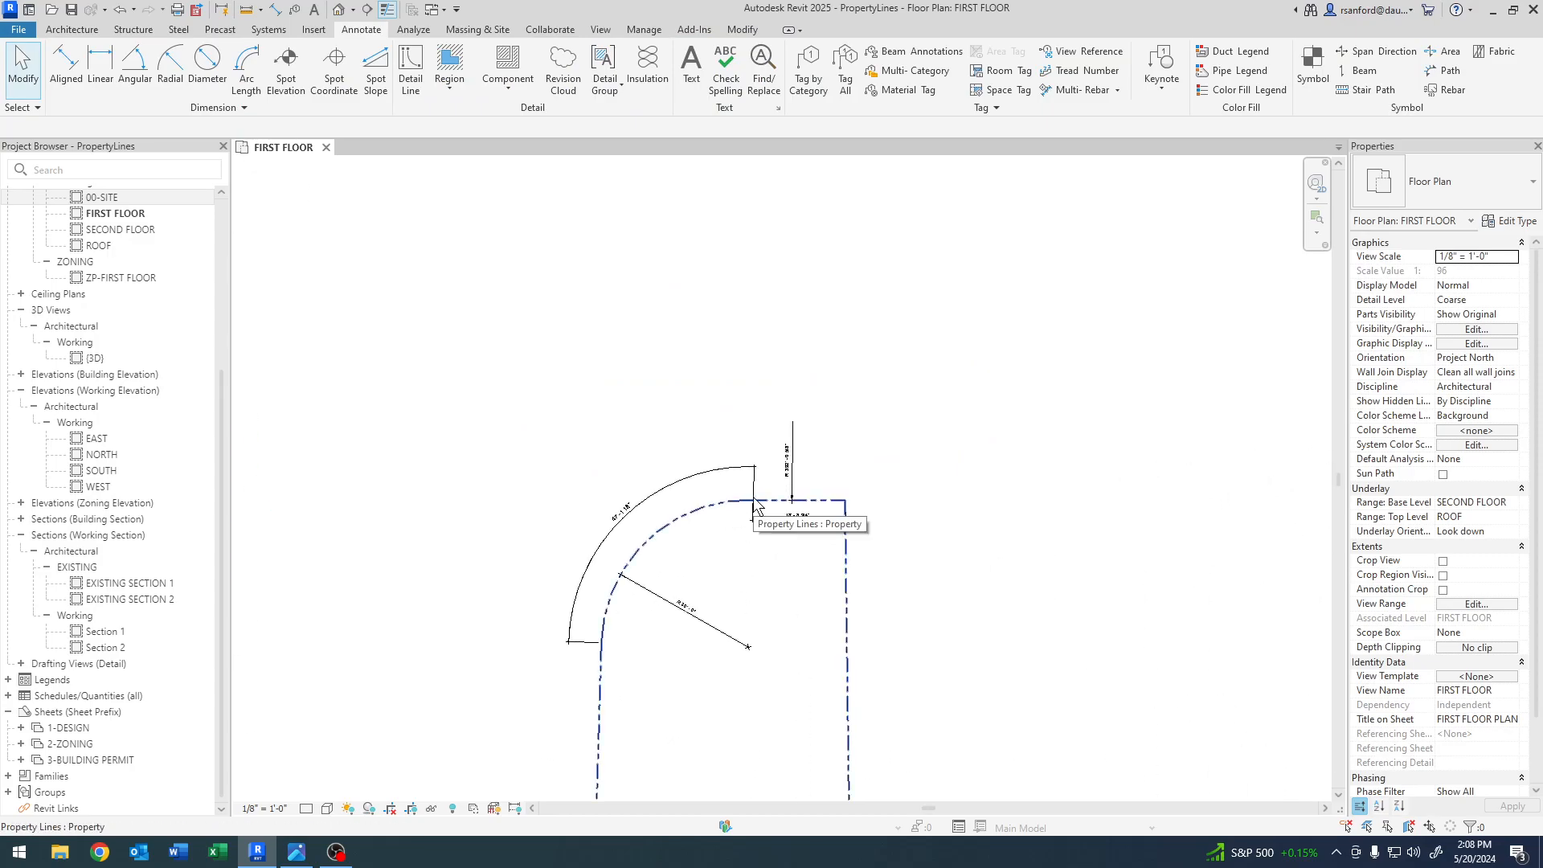
key("Escape")
scroll(929, 556, "down", 2)
scroll(1127, 595, "down", 2)
middle_click_drag(1190, 588, 600, 513)
scroll(698, 515, "up", 10)
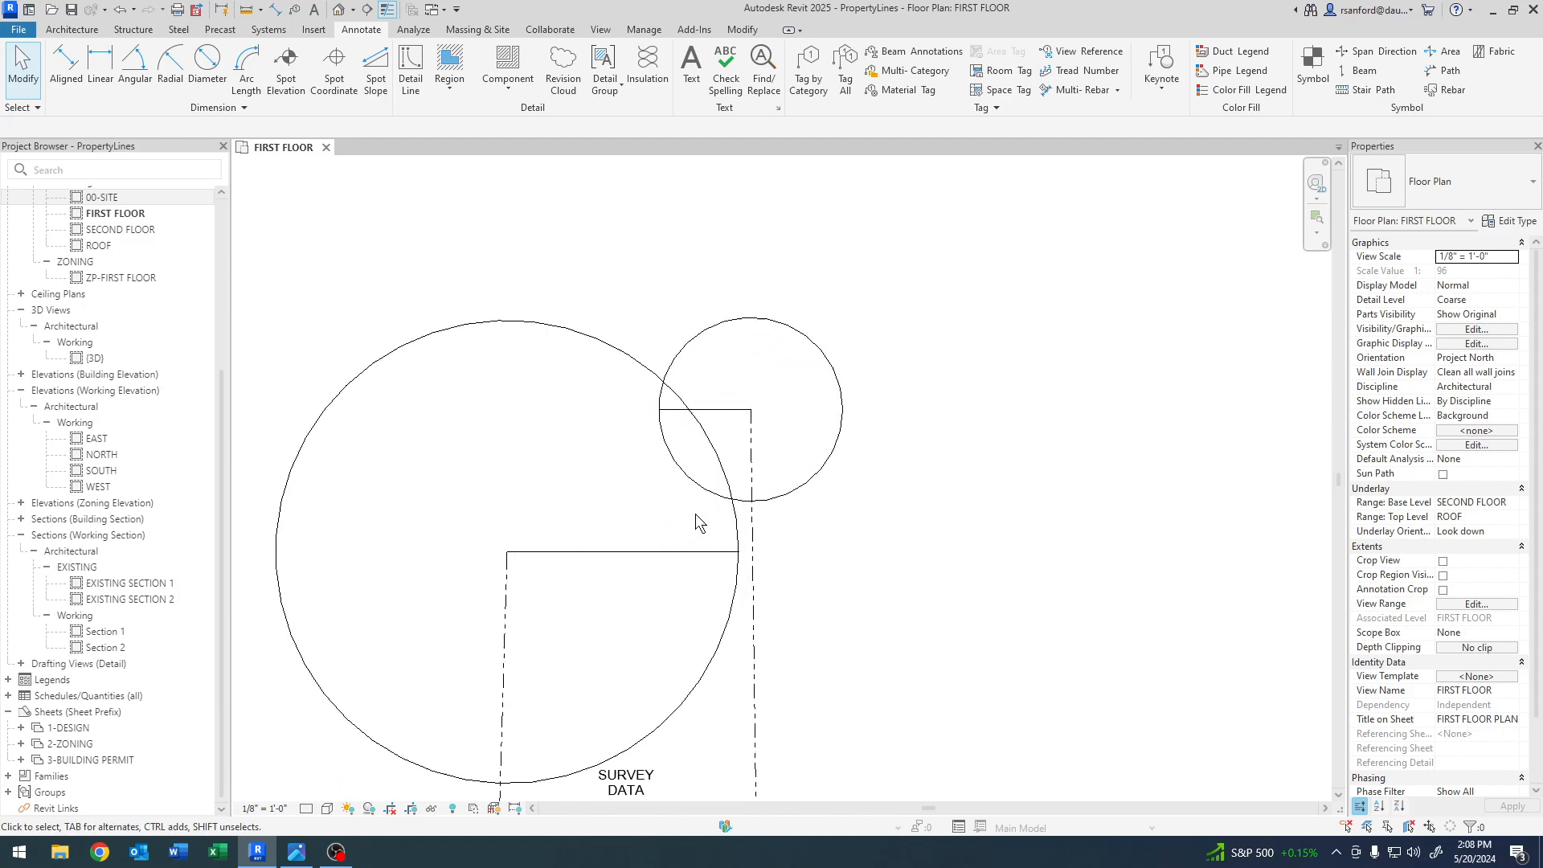
- Rotate the large circle's radius line about the circle's centre so its free end meets the upper intersection of the two circles
left_click(644, 557)
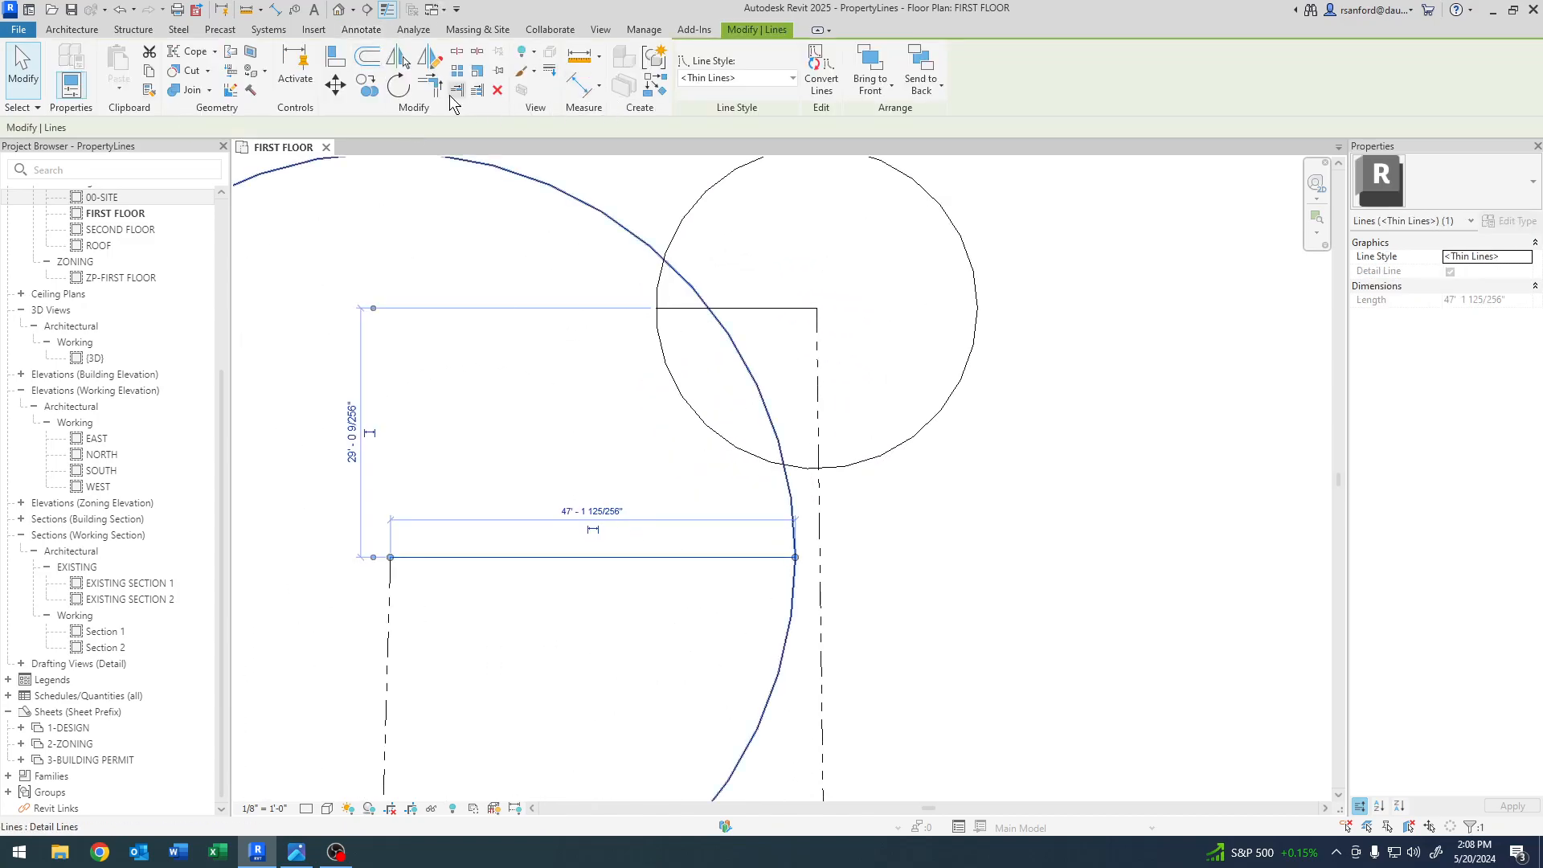
left_click(398, 85)
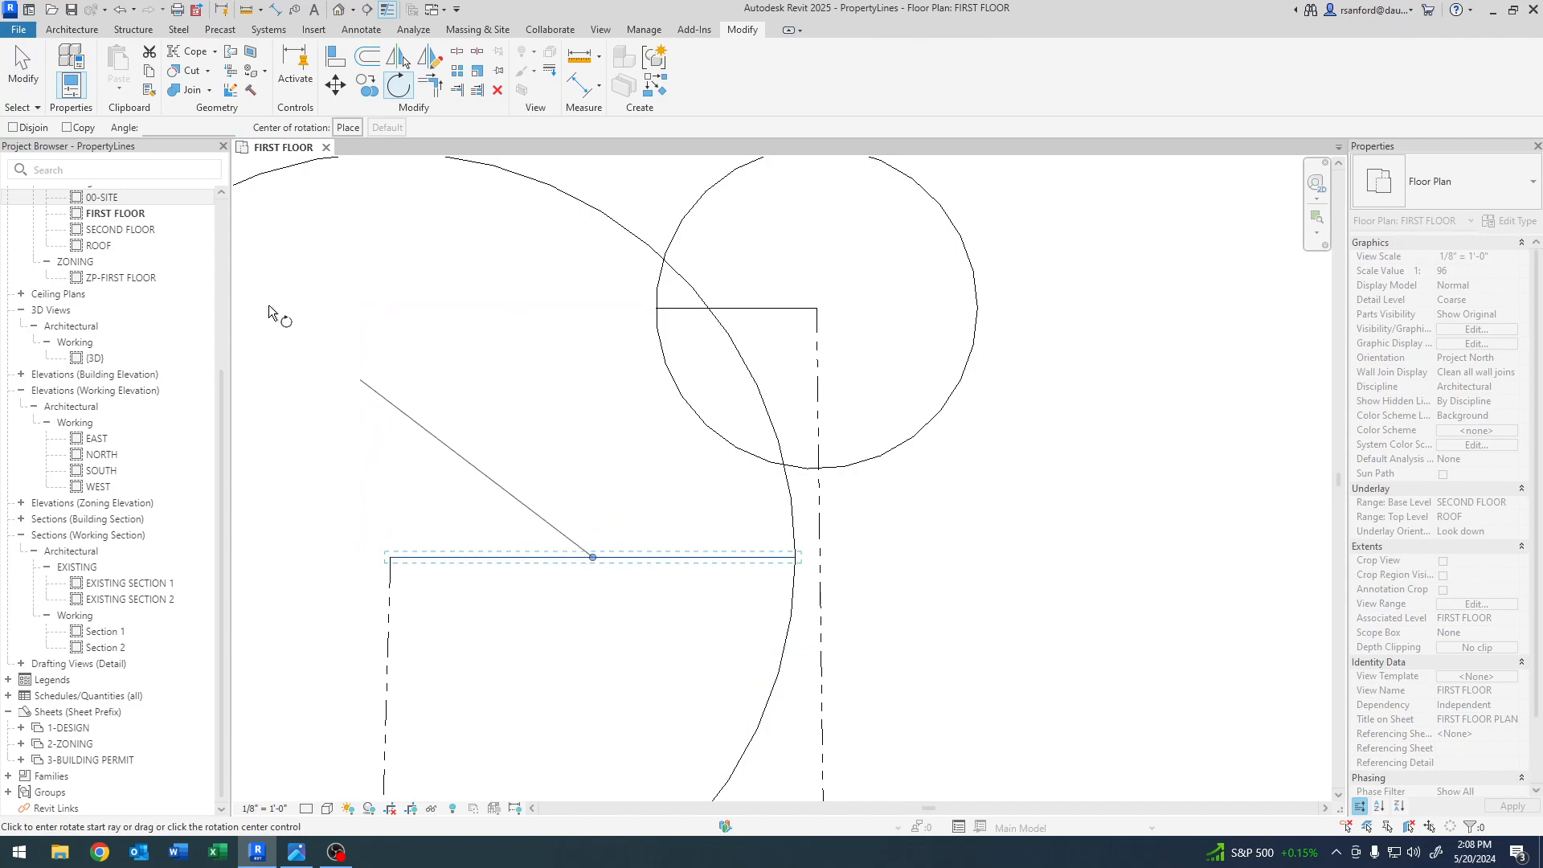
left_click(348, 127)
left_click(389, 556)
left_click(786, 558)
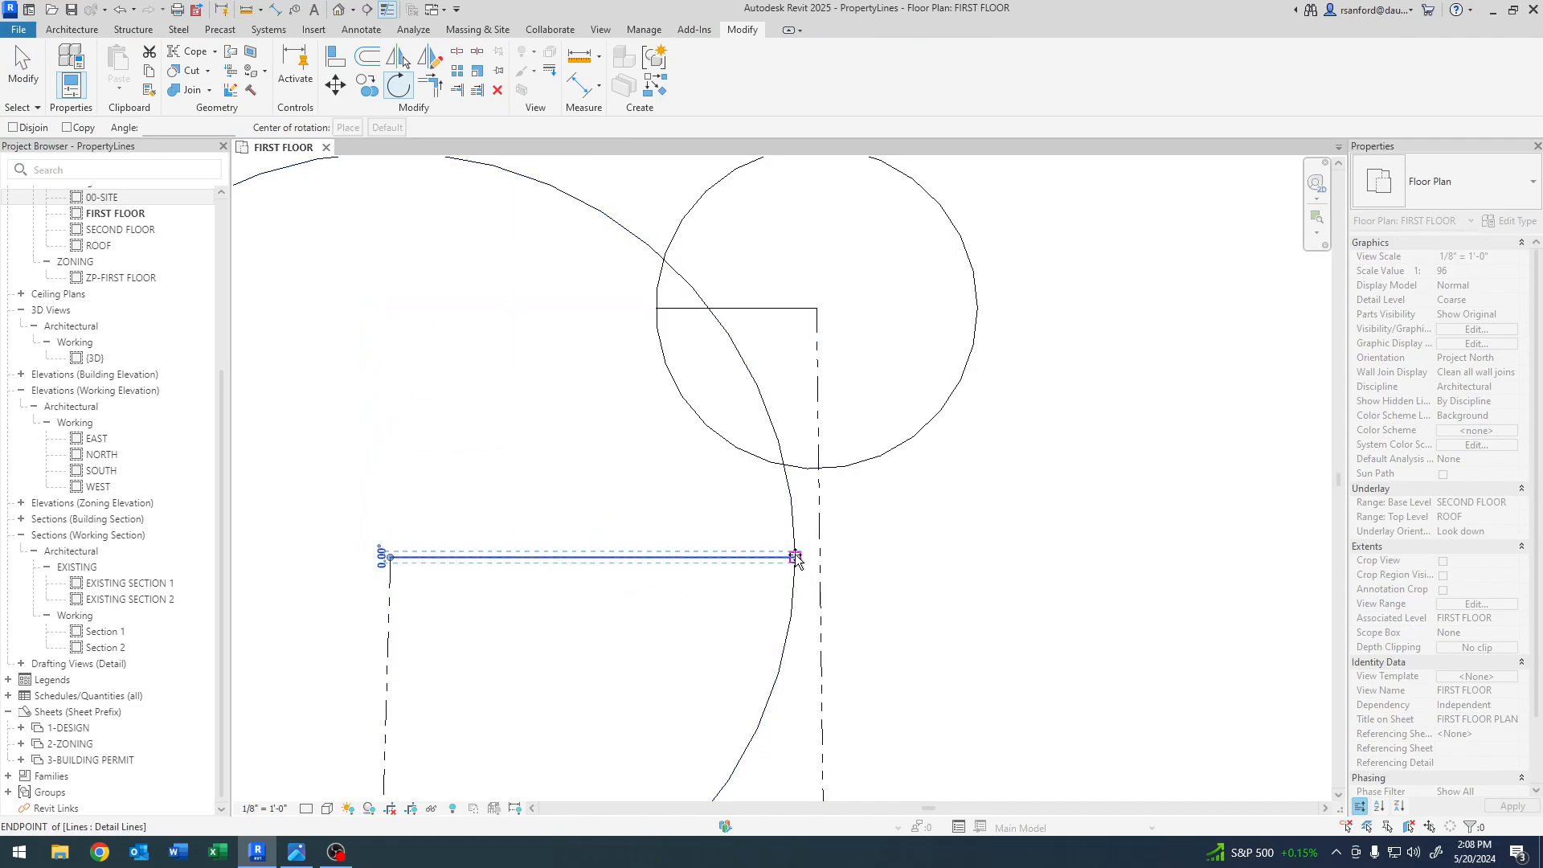
scroll(672, 269, "up", 3)
left_click(654, 249)
left_click(539, 404)
middle_click_drag(538, 404, 475, 646)
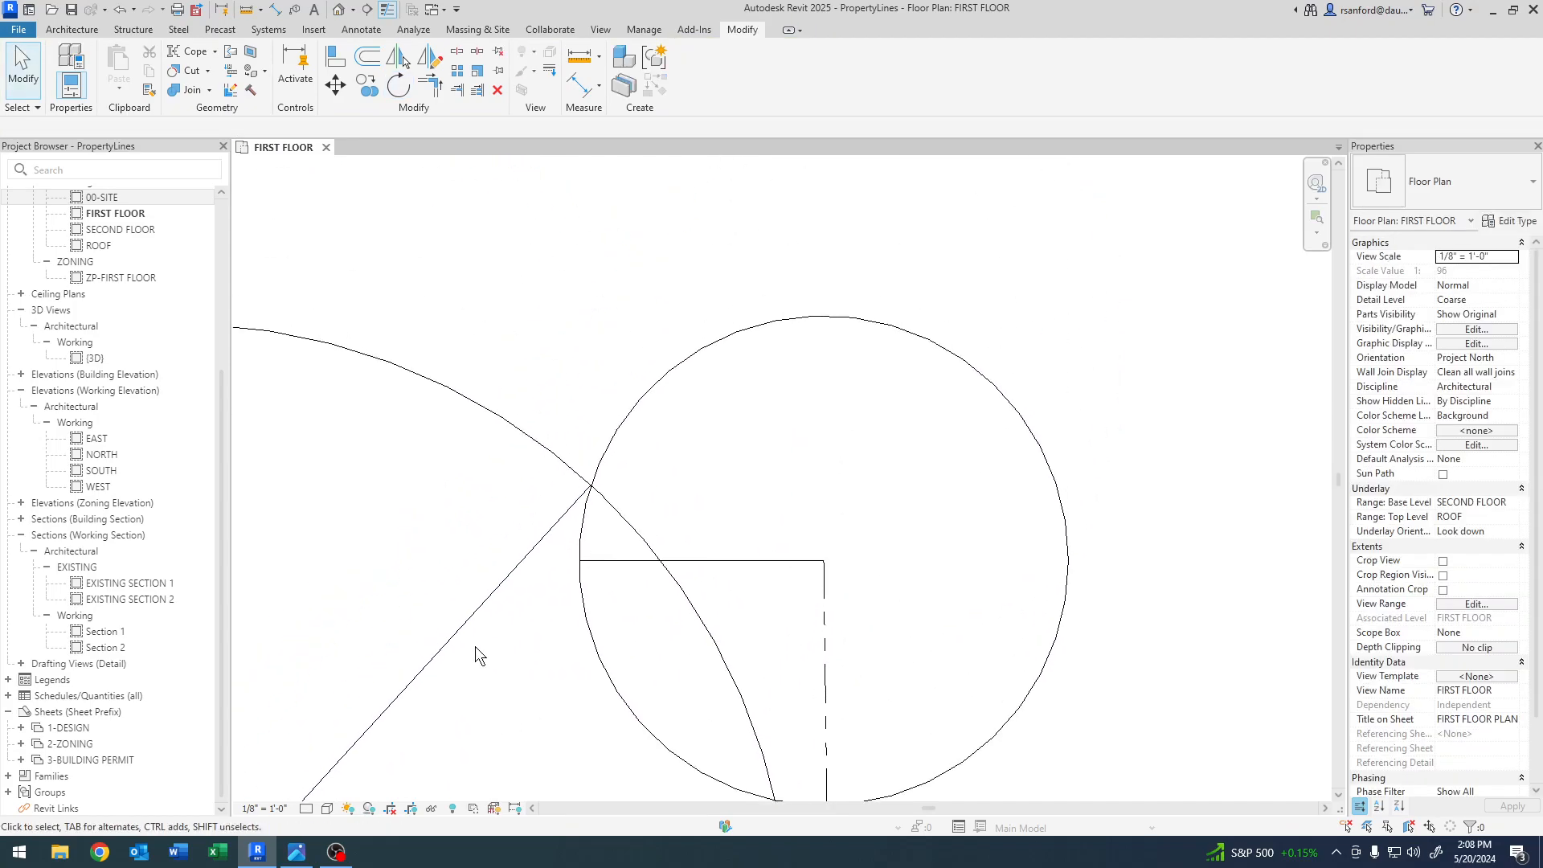
- Rotate the small circle's radius line about the circle's centre so its free end meets the same upper intersection
left_click(633, 561)
middle_click_drag(443, 553, 473, 474)
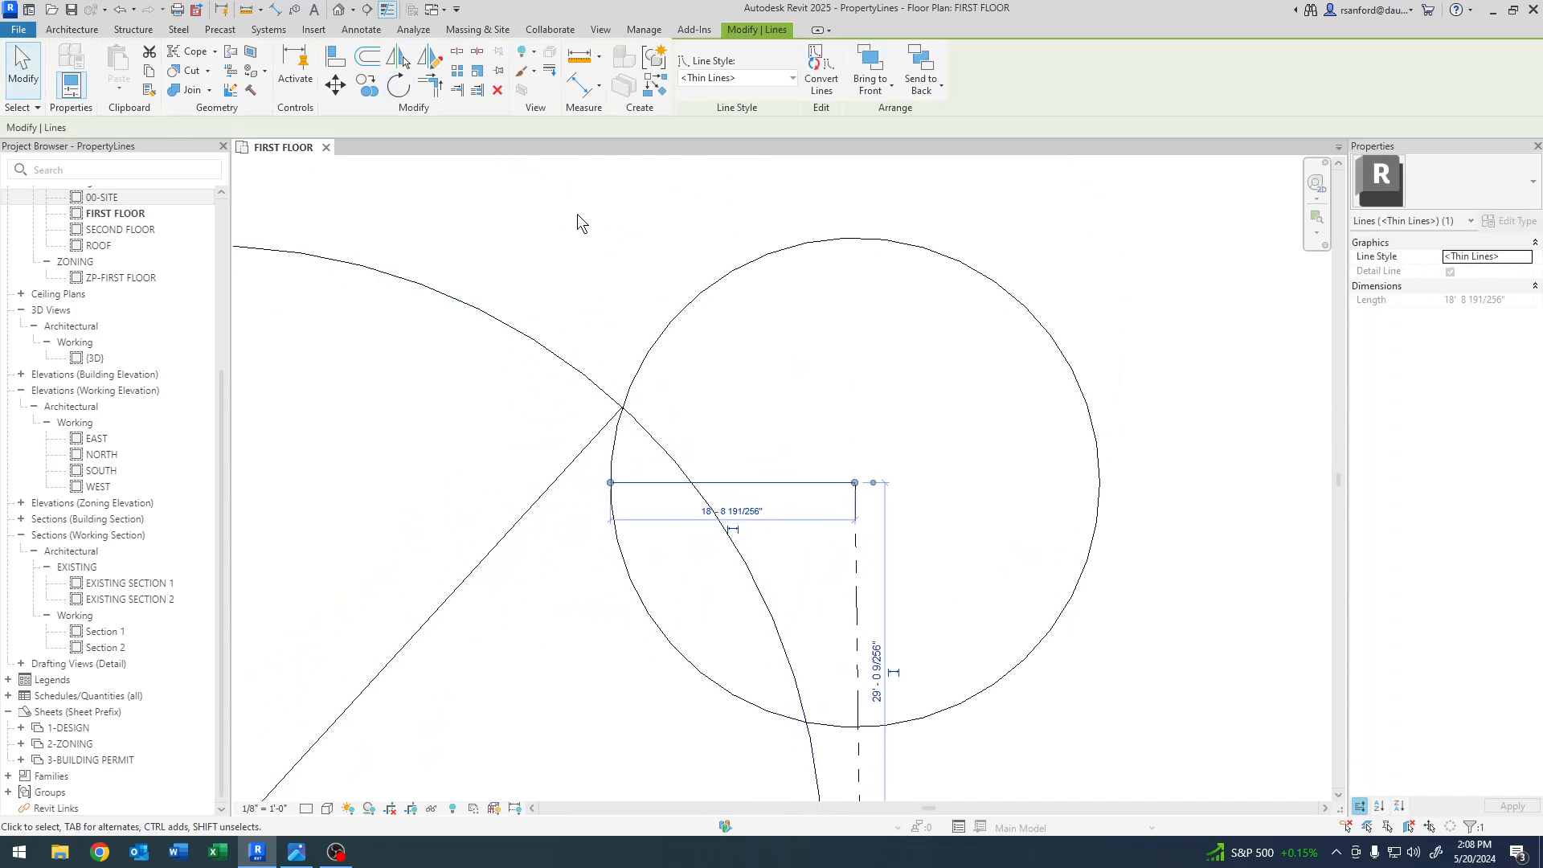
left_click(399, 86)
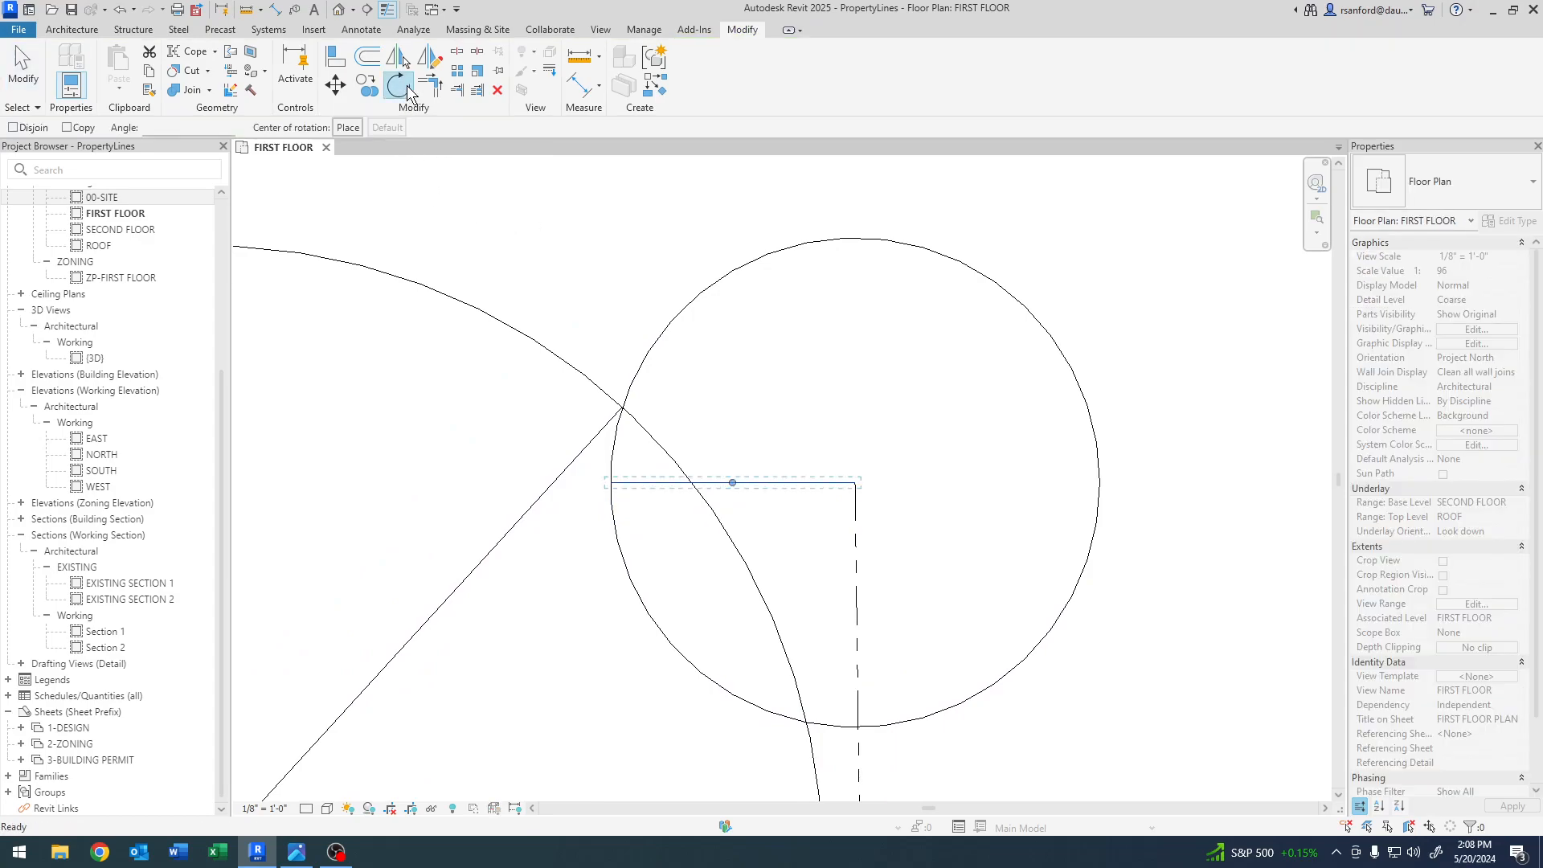
left_click(348, 128)
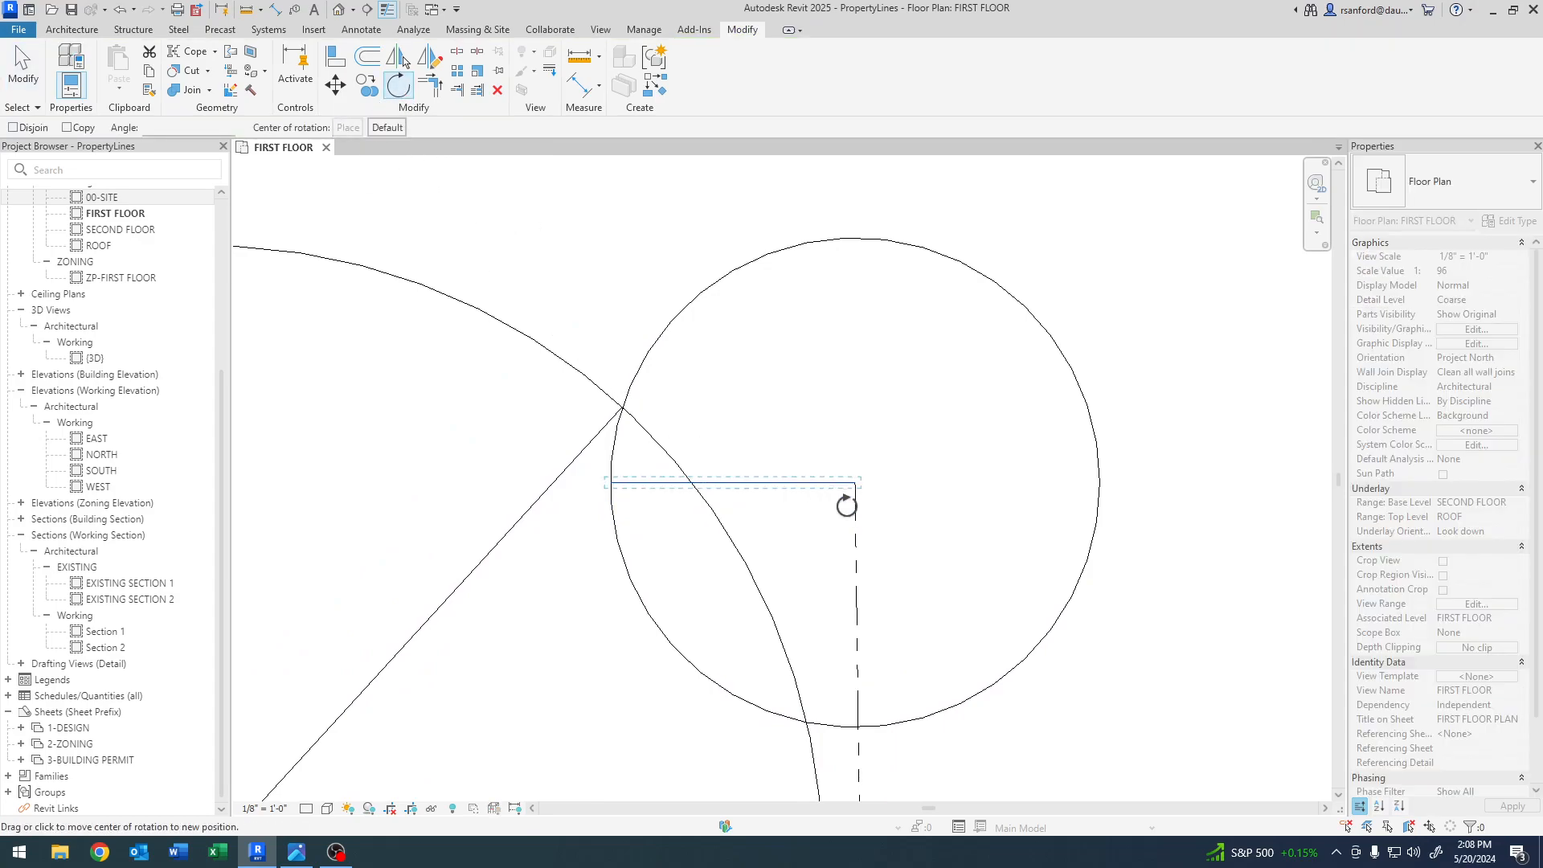
left_click(854, 483)
left_click(611, 482)
left_click(622, 408)
left_click(500, 457)
- Create a property line by sketching, picking the two rotated detail lines as its segments, and finish the sketch
scroll(480, 474, "down", 1)
middle_click_drag(480, 476, 663, 371)
scroll(598, 428, "down", 2)
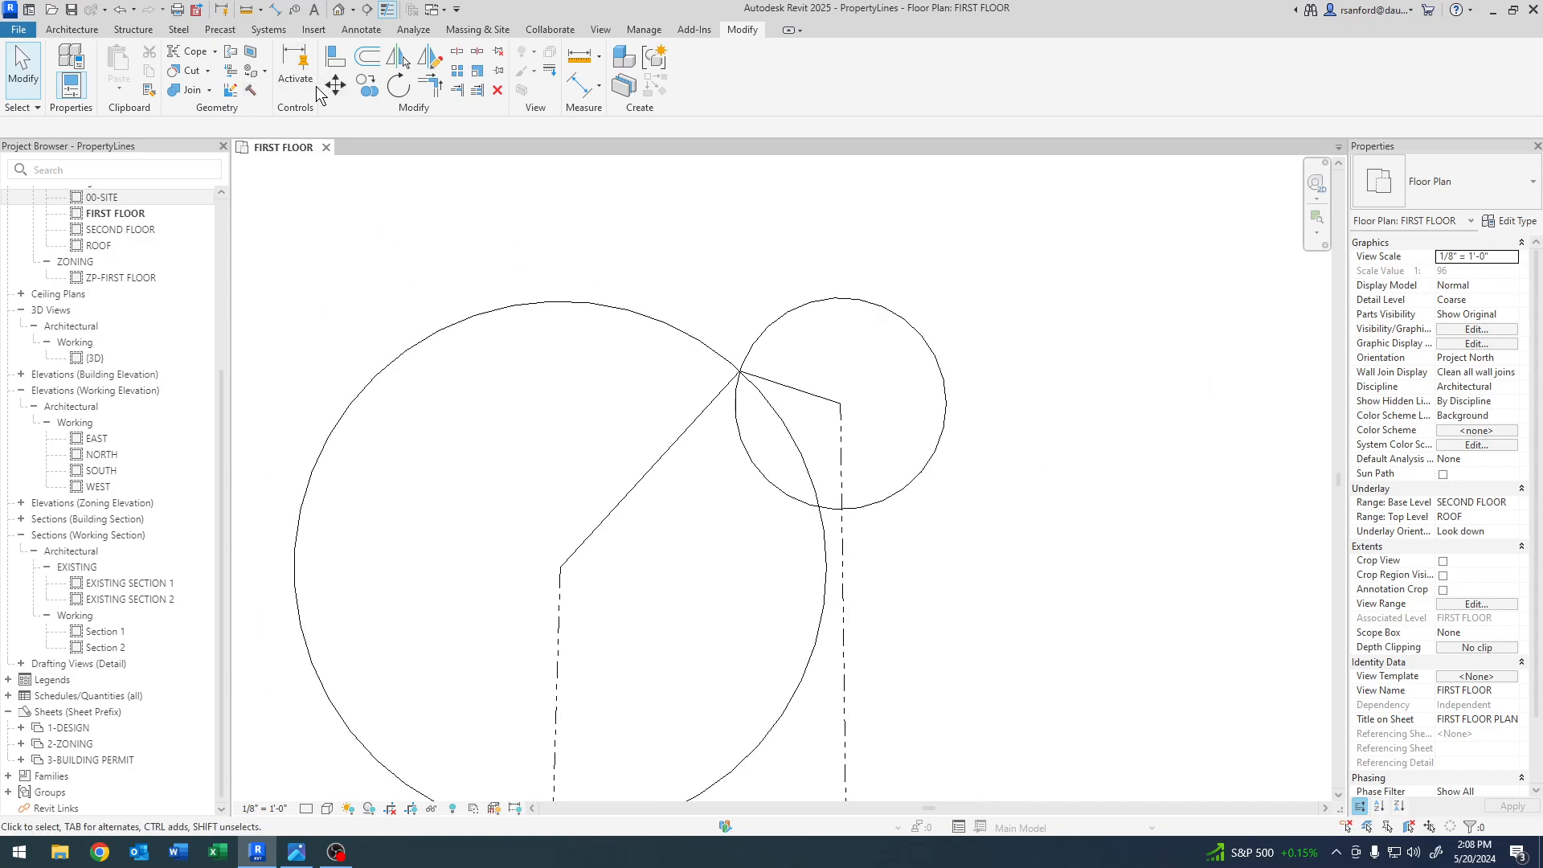
middle_click_drag(485, 416, 509, 499)
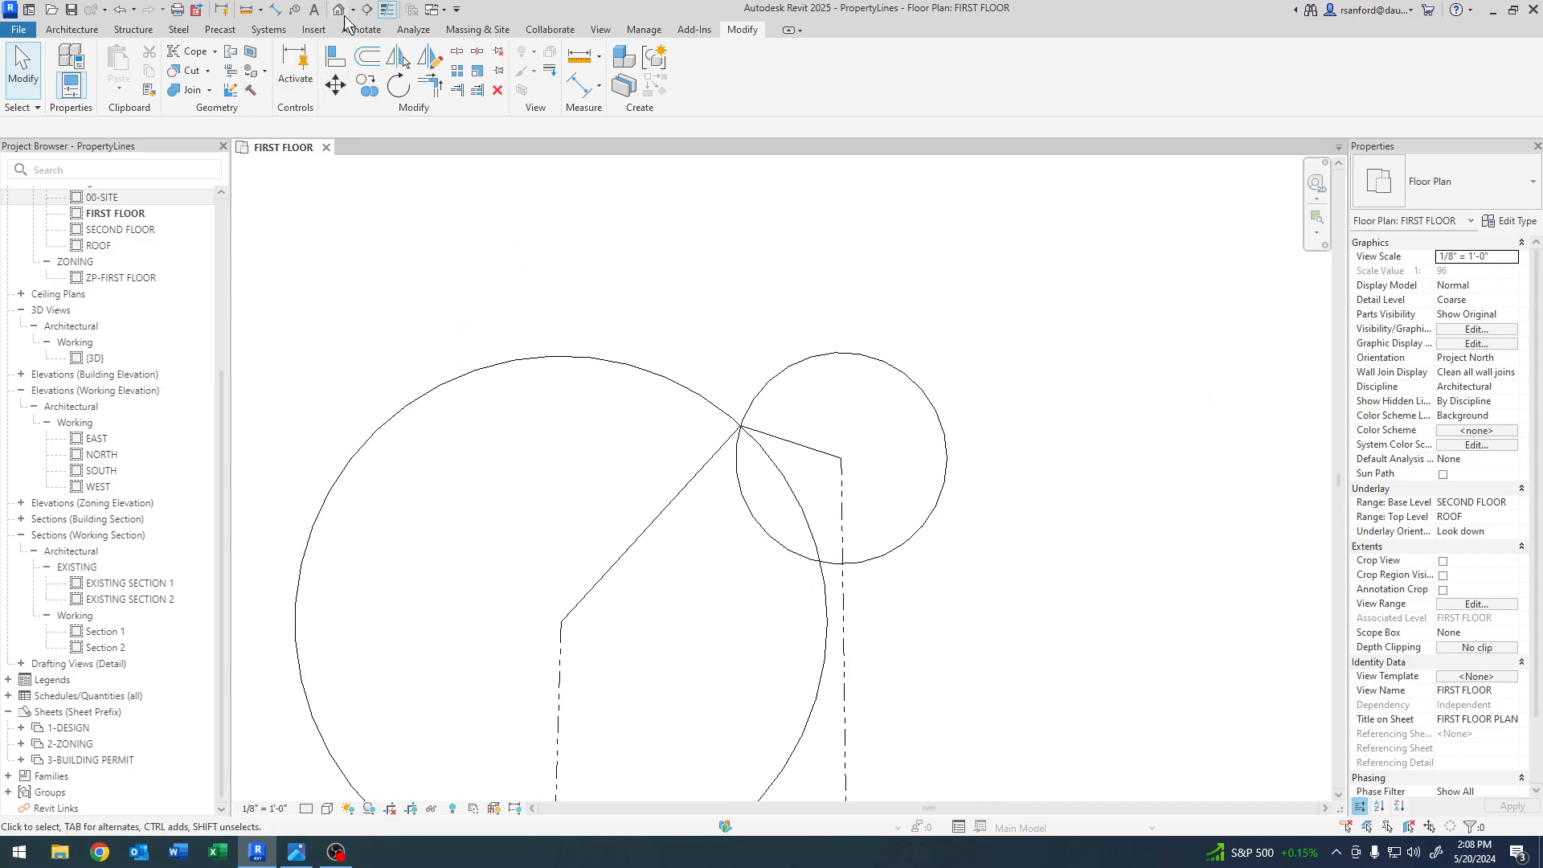
left_click(496, 32)
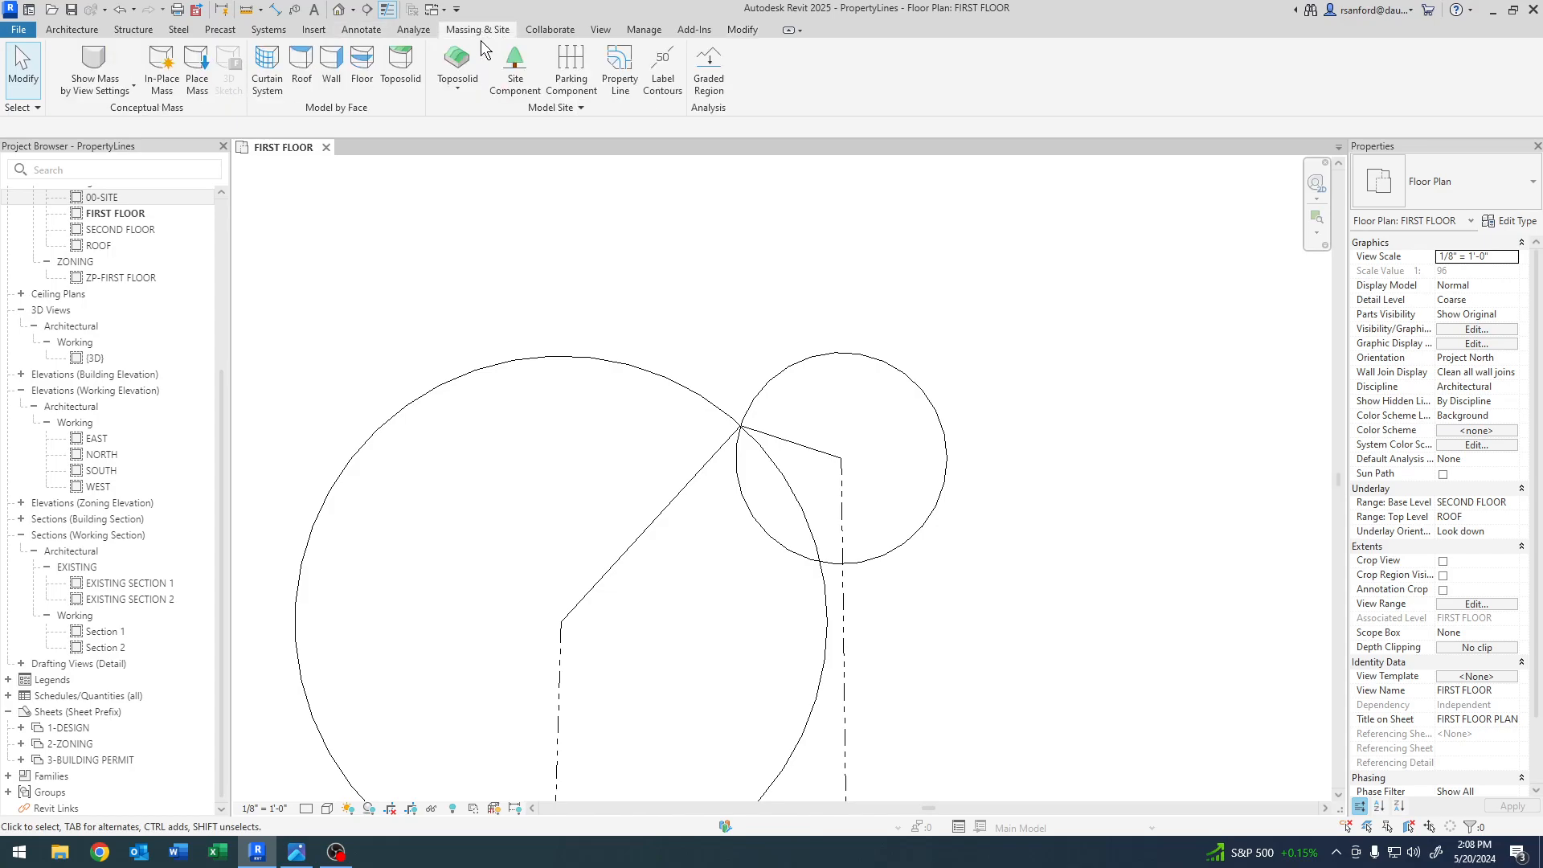
left_click(627, 77)
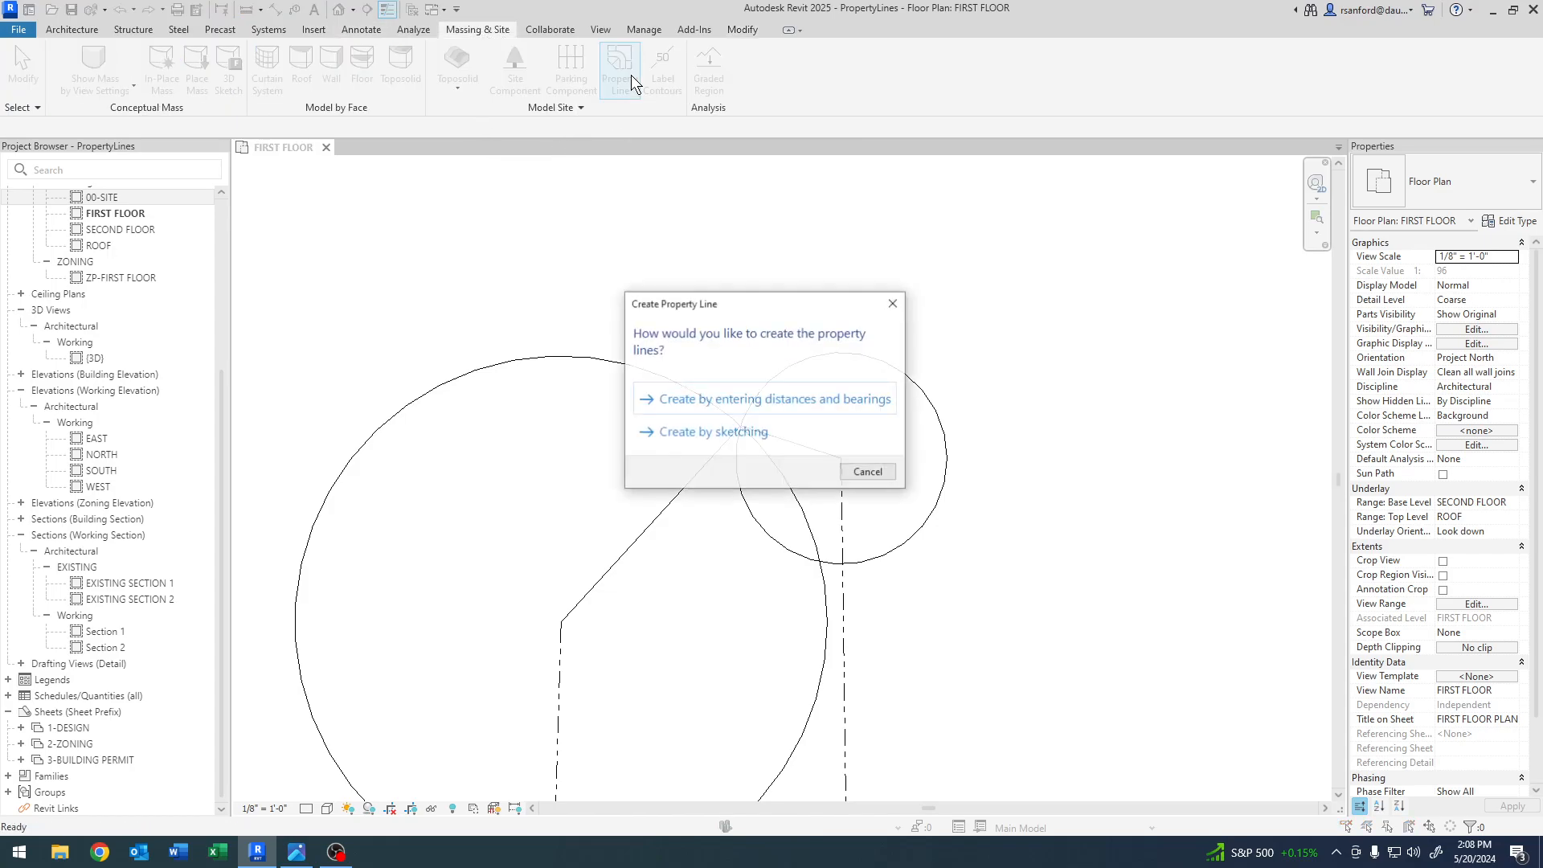
left_click(689, 432)
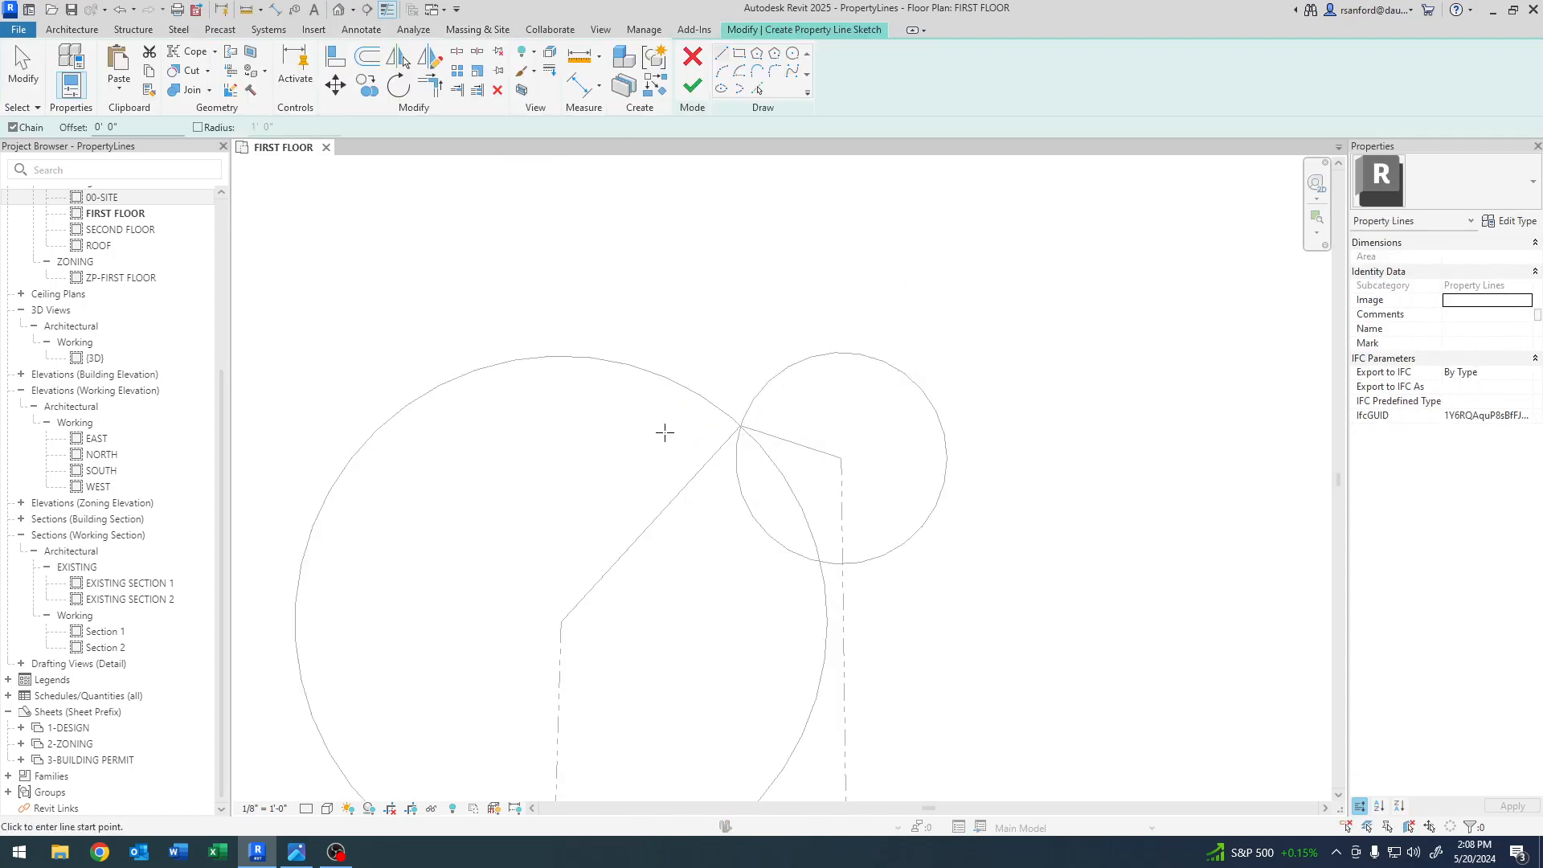
left_click(675, 496)
key("Escape")
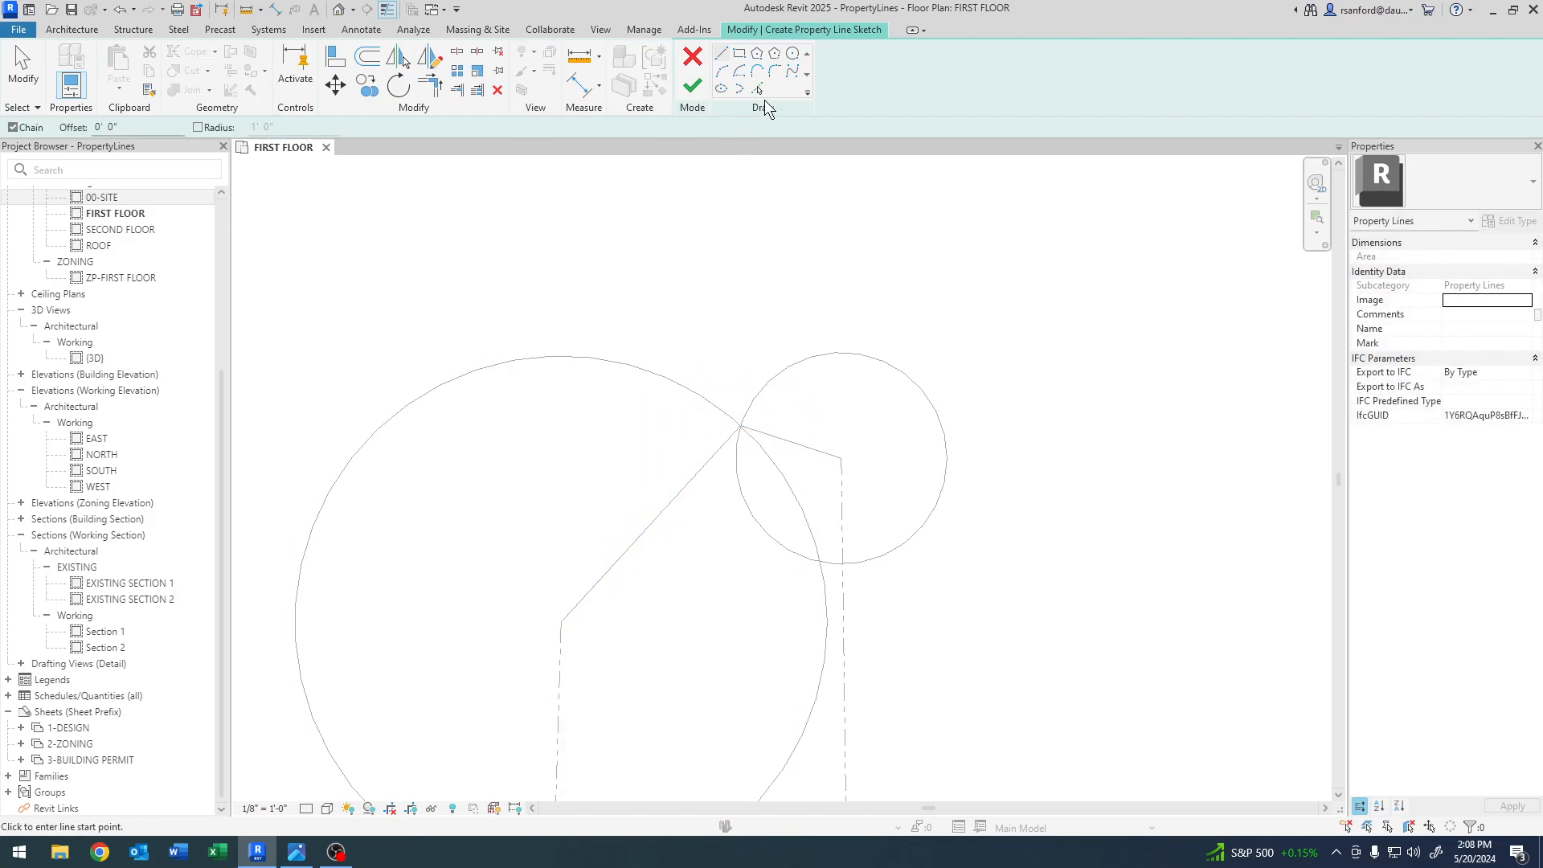
left_click(759, 88)
left_click(674, 492)
left_click(797, 446)
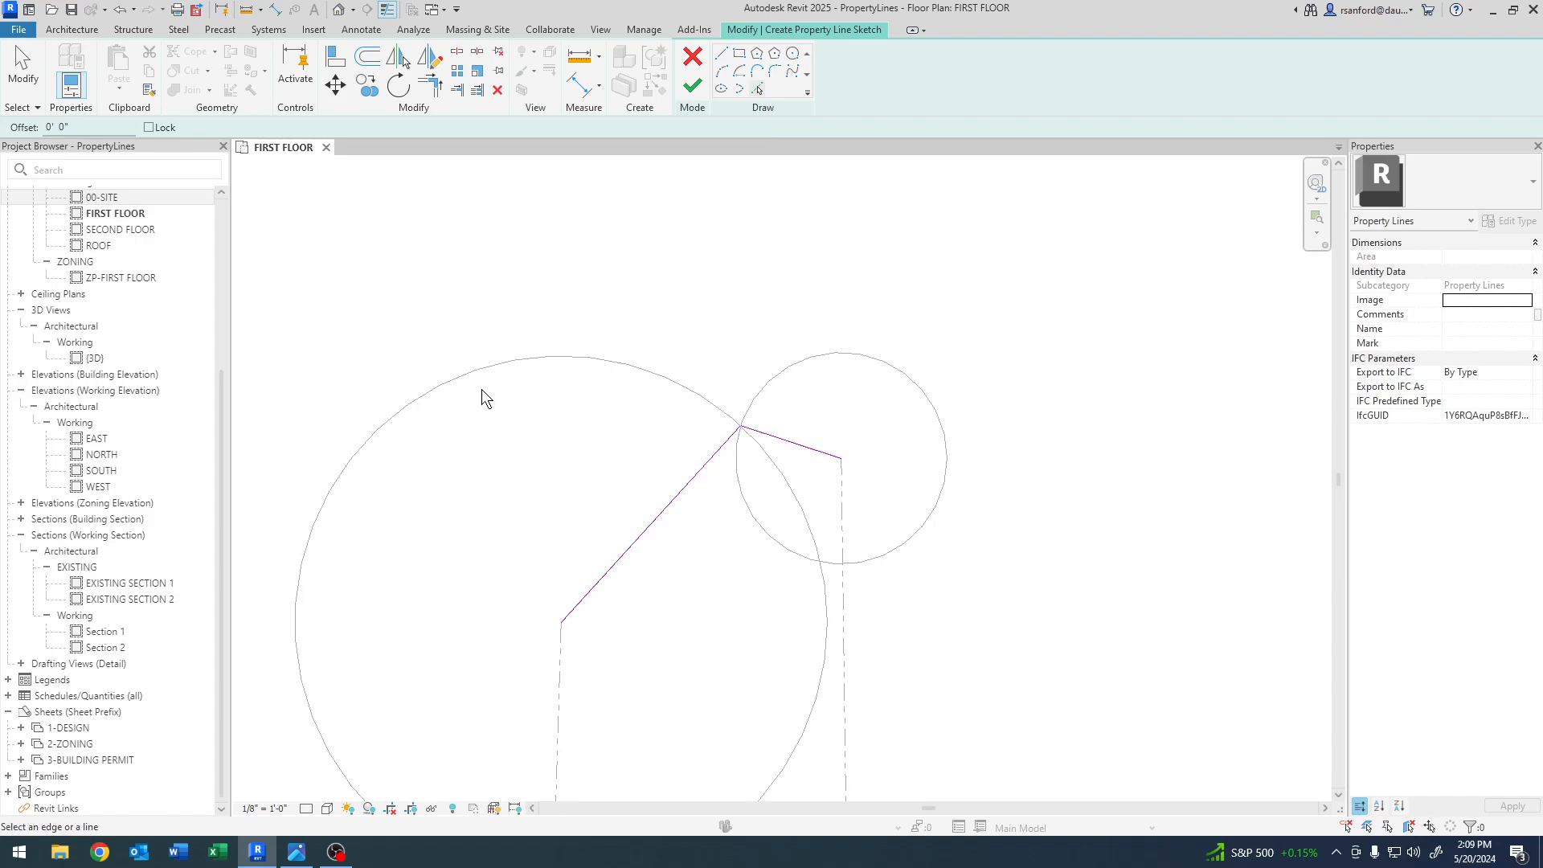
key("Escape")
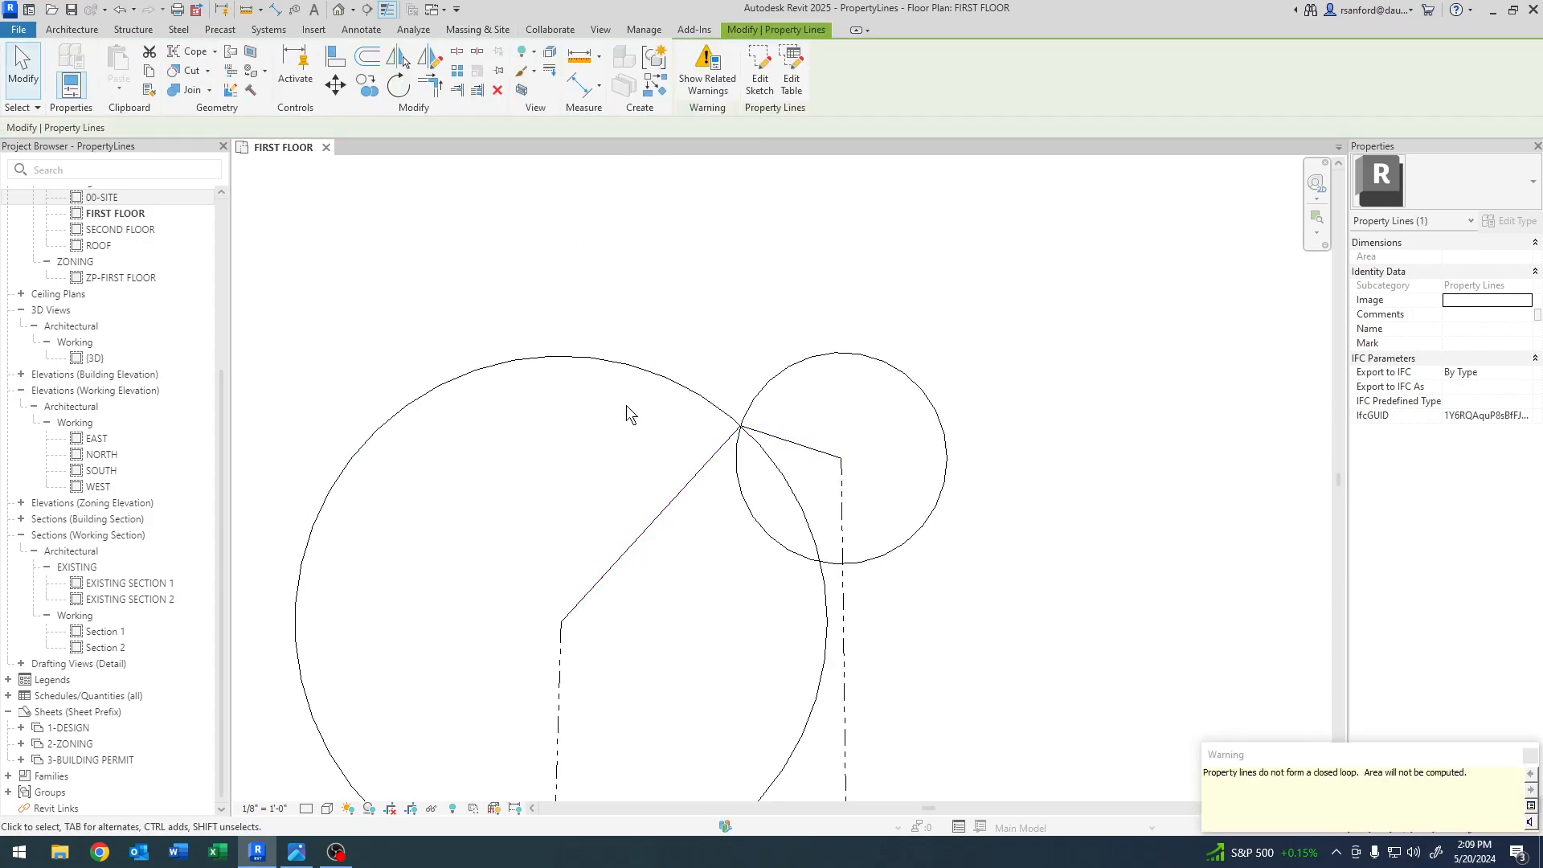
- Move the sketched two-segment property line away from the construction circles into clear space above them
left_click(633, 481)
left_click(645, 542)
left_click_drag(641, 534, 447, 308)
middle_click_drag(513, 301, 563, 423)
left_click(562, 423)
middle_click_drag(444, 338, 487, 289)
- Tag both segments of the moved property line with their bearings and distances
left_click(361, 30)
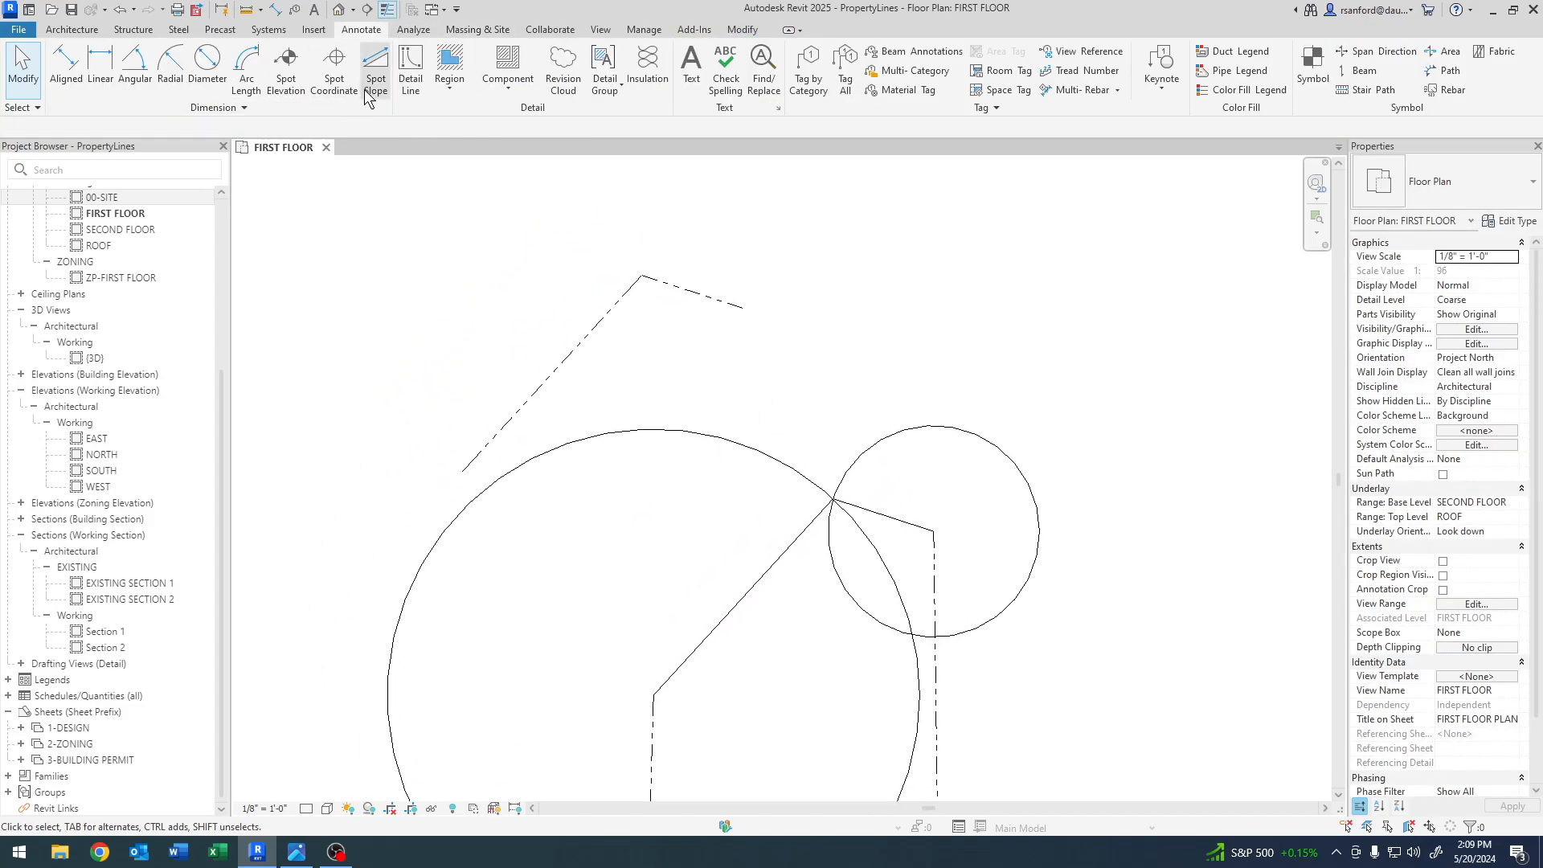
left_click(809, 73)
left_click(562, 358)
left_click(691, 277)
scroll(647, 368, "up", 5)
key("Escape")
key("Escape")
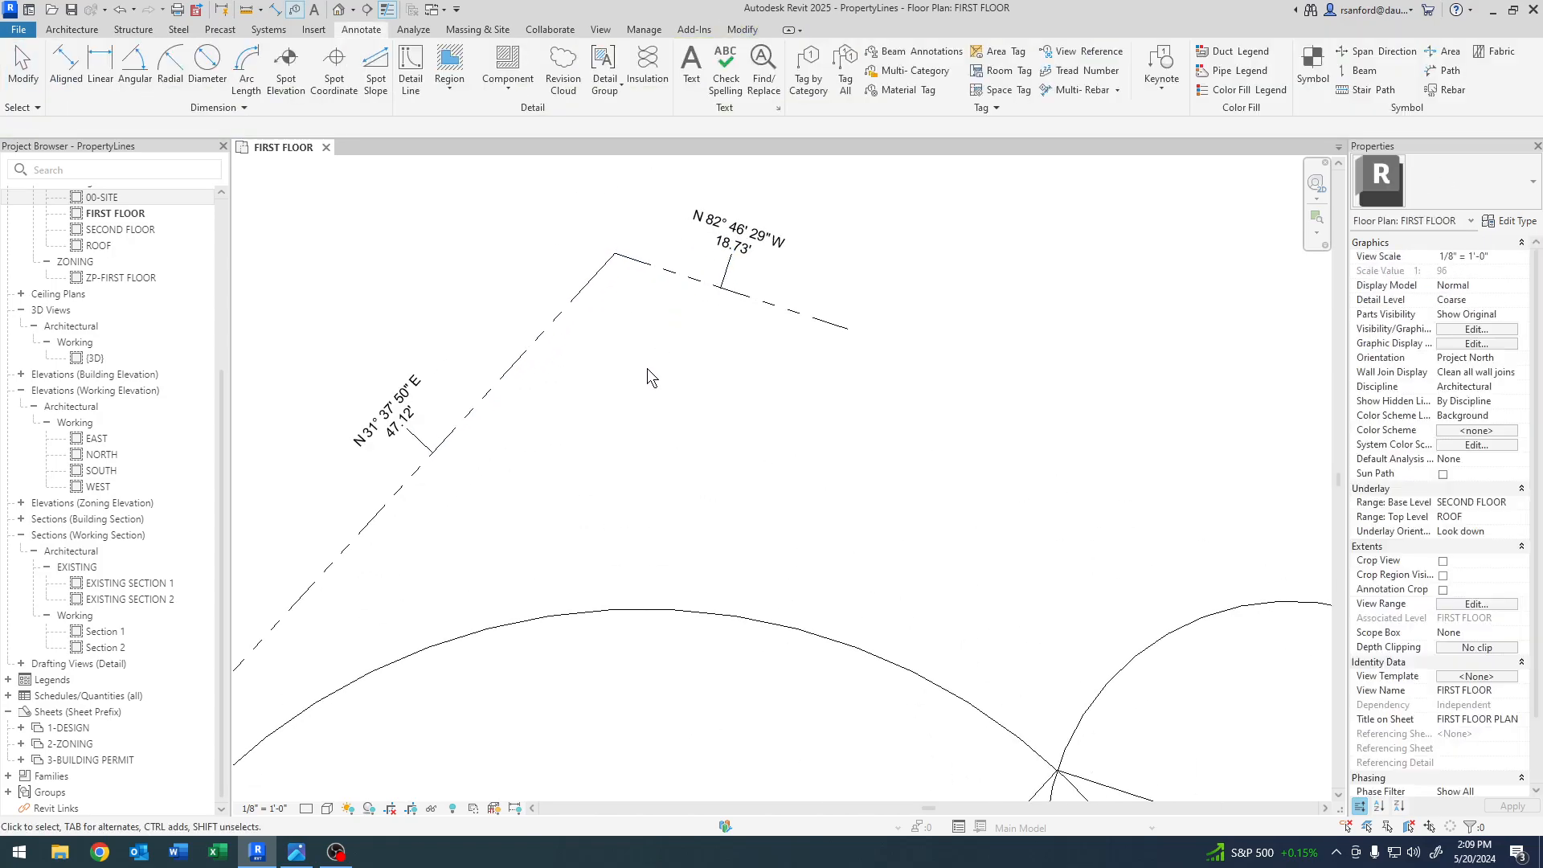
scroll(523, 453, "down", 4)
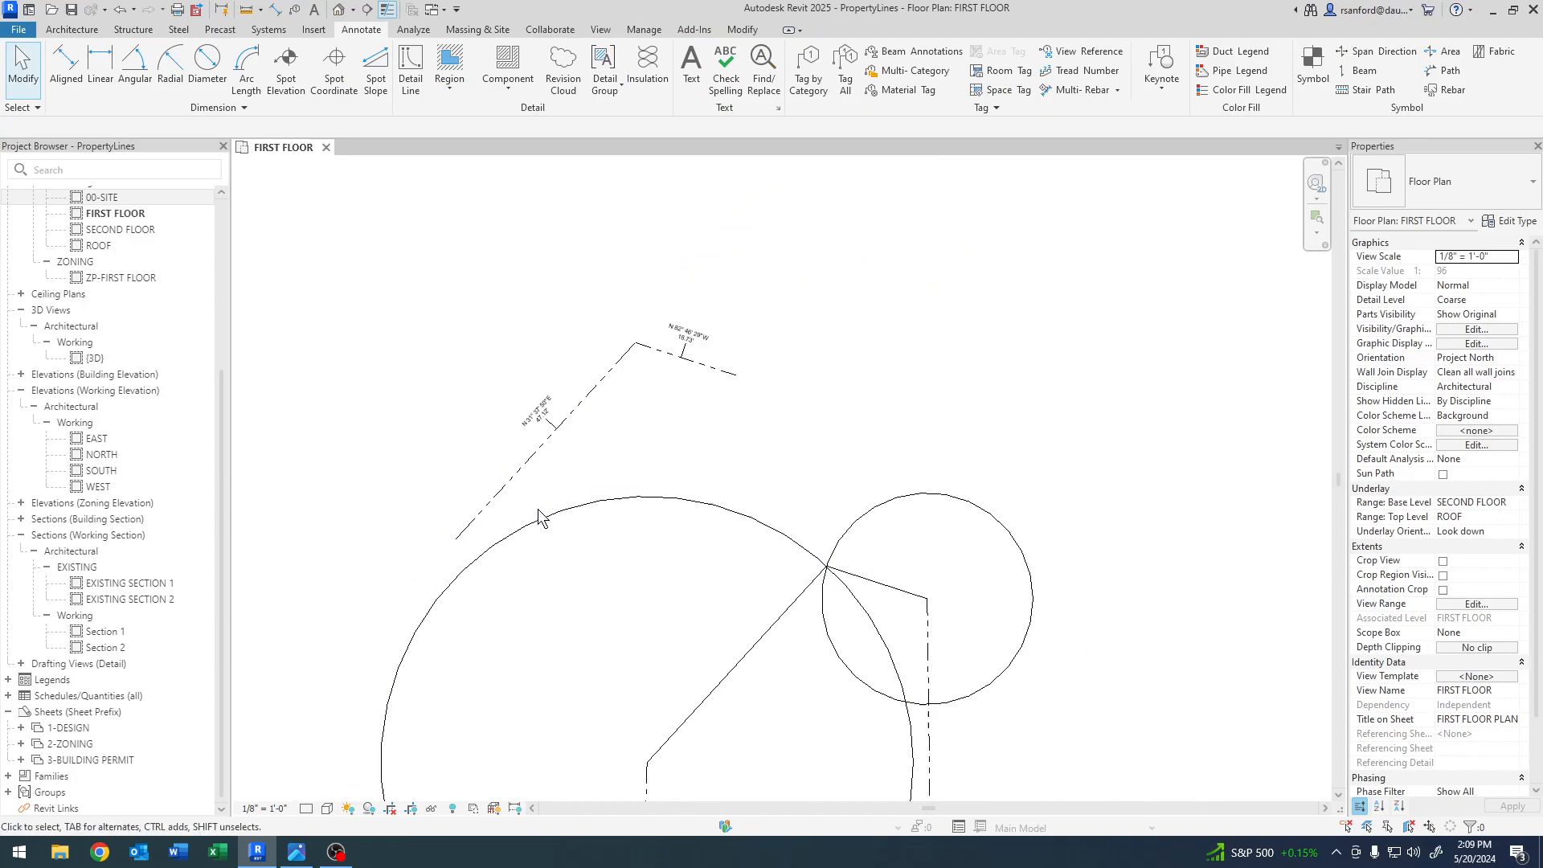
- Examine the dimensioned arc segments in the CORRECT example and compare them with the construction circles and tagged segments
mouse_move(842, 501)
middle_mouse_down()
mouse_move(744, 556)
mouse_move(696, 544)
mouse_move(1326, 474)
middle_mouse_up()
scroll(599, 536, "down", 2)
scroll(773, 504, "up", 5)
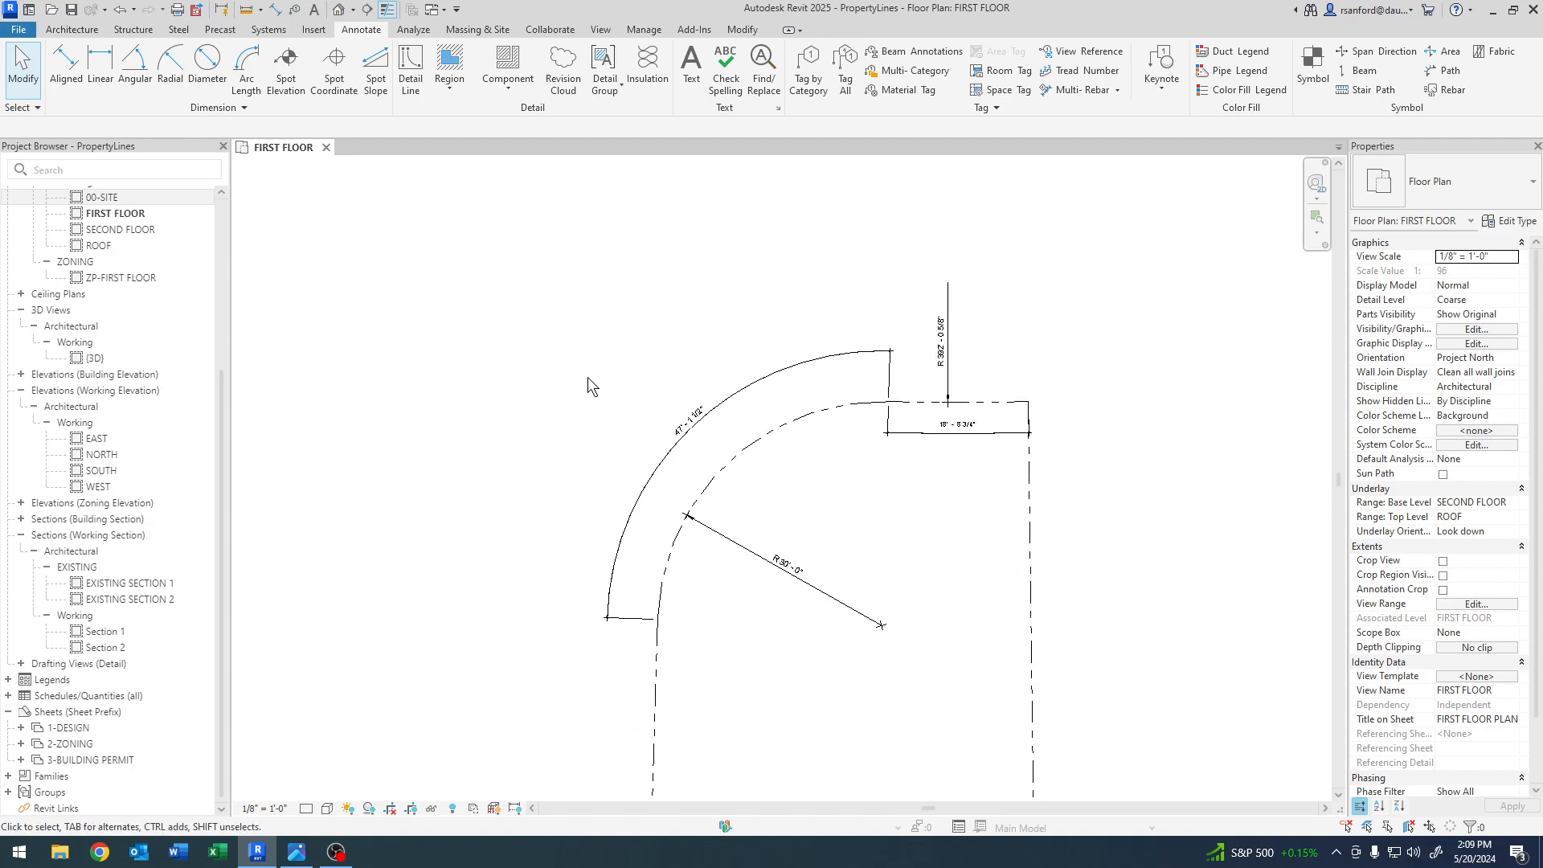
scroll(1056, 413, "down", 2)
middle_click_drag(1056, 413, 504, 387)
middle_click_drag(890, 386, 587, 454)
middle_click_drag(952, 383, 857, 442)
middle_click_drag(709, 451, 1088, 352)
middle_click_drag(986, 393, 1378, 376)
scroll(850, 294, "up", 4)
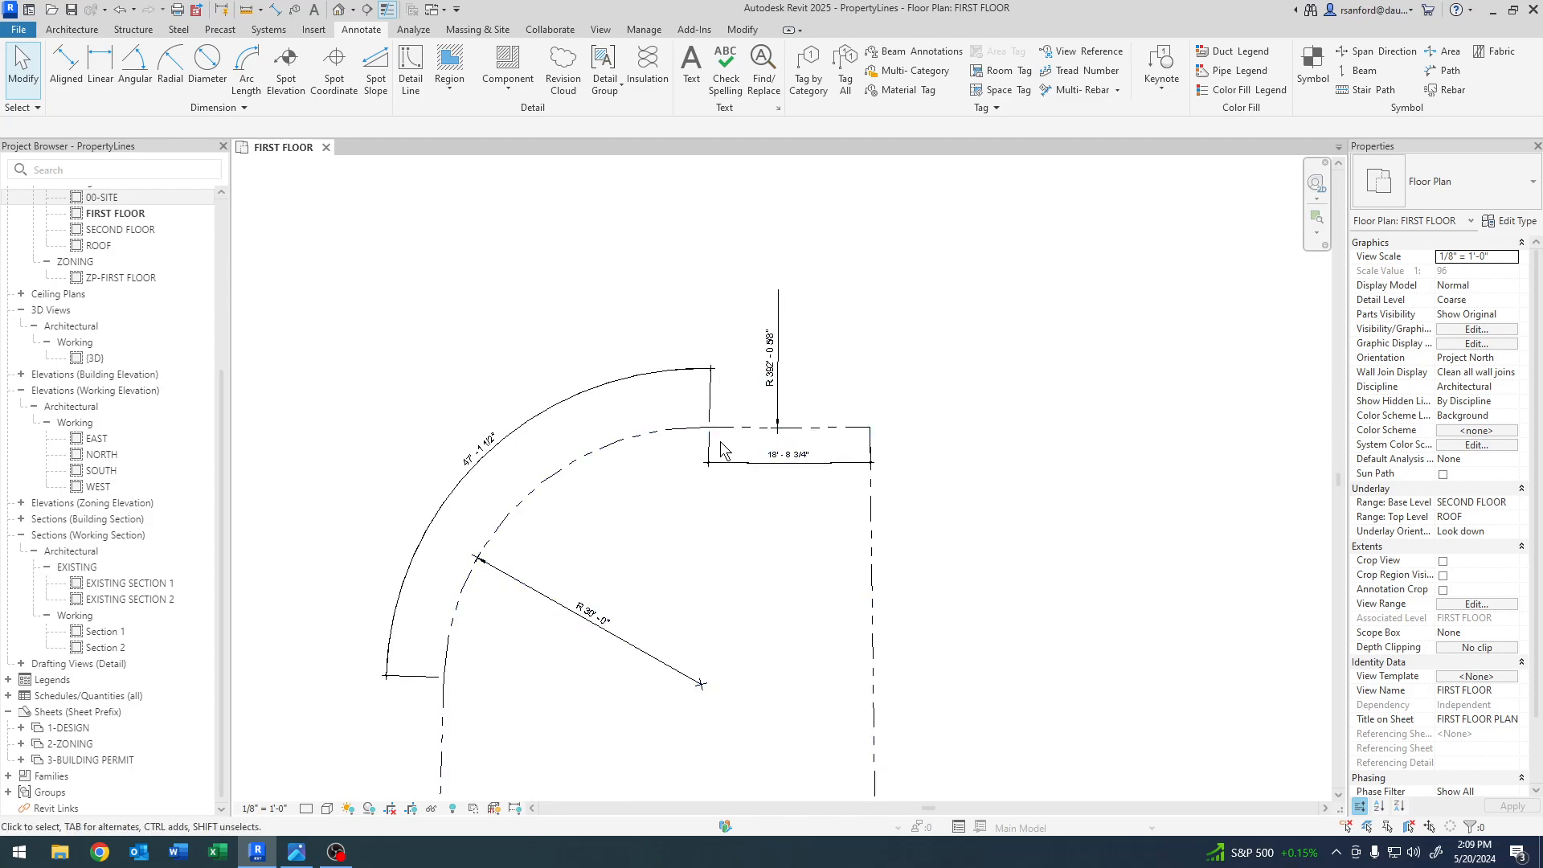
scroll(758, 492, "down", 3)
middle_click_drag(1064, 476, 438, 508)
middle_click_drag(855, 504, 834, 513)
scroll(746, 524, "up", 1)
middle_click_drag(640, 562, 743, 542)
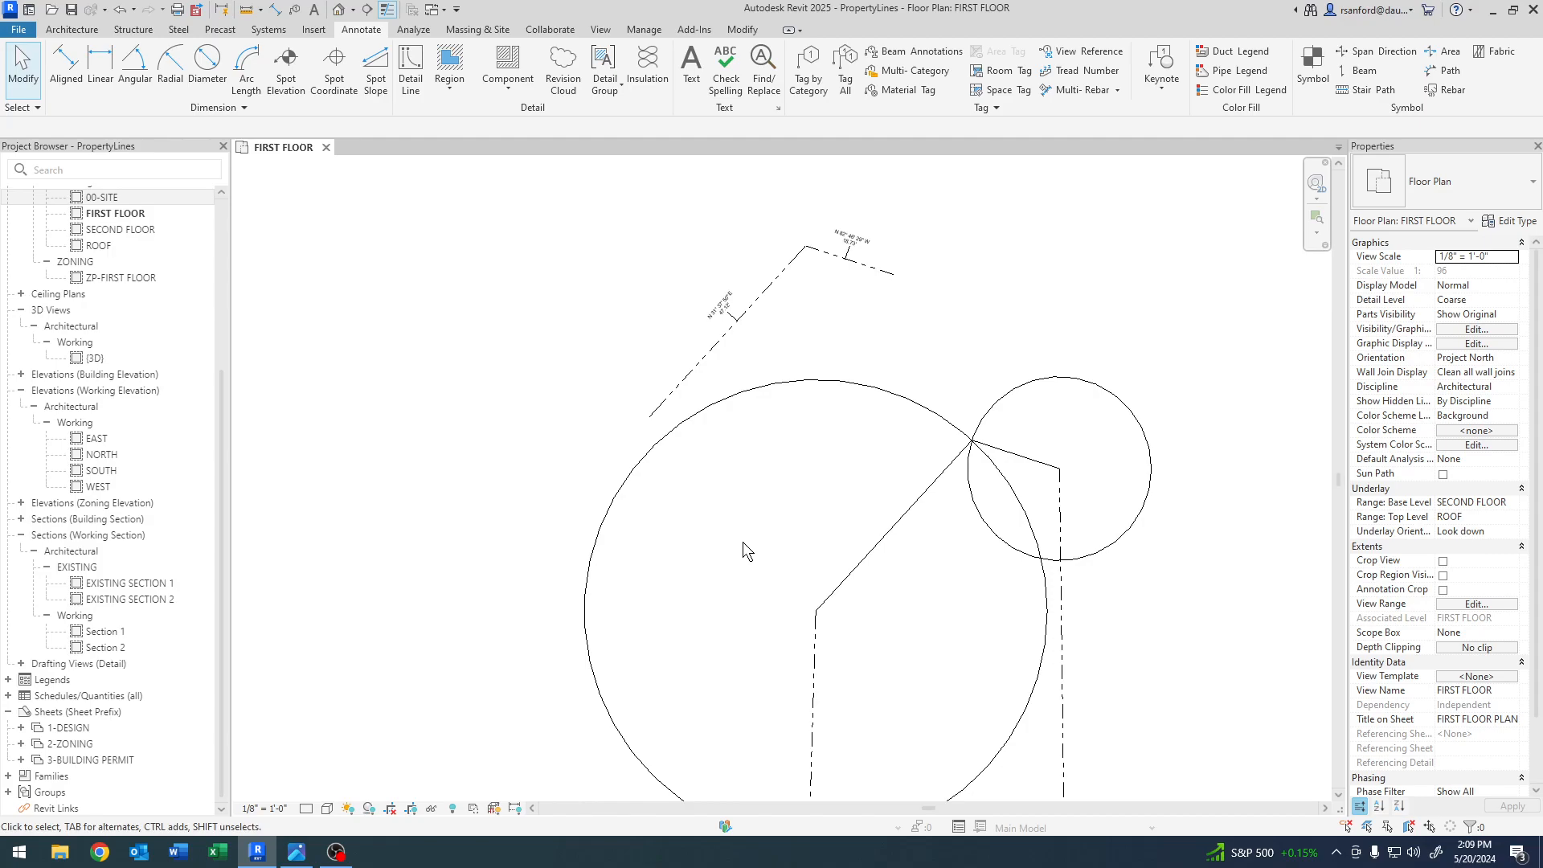
middle_click_drag(669, 489, 676, 495)
middle_click_drag(748, 617, 740, 575)
scroll(856, 503, "up", 1)
middle_click_drag(840, 520, 793, 574)
- Add a fourth row to the open property line's deed data with a distance of 47.124
left_click(754, 706)
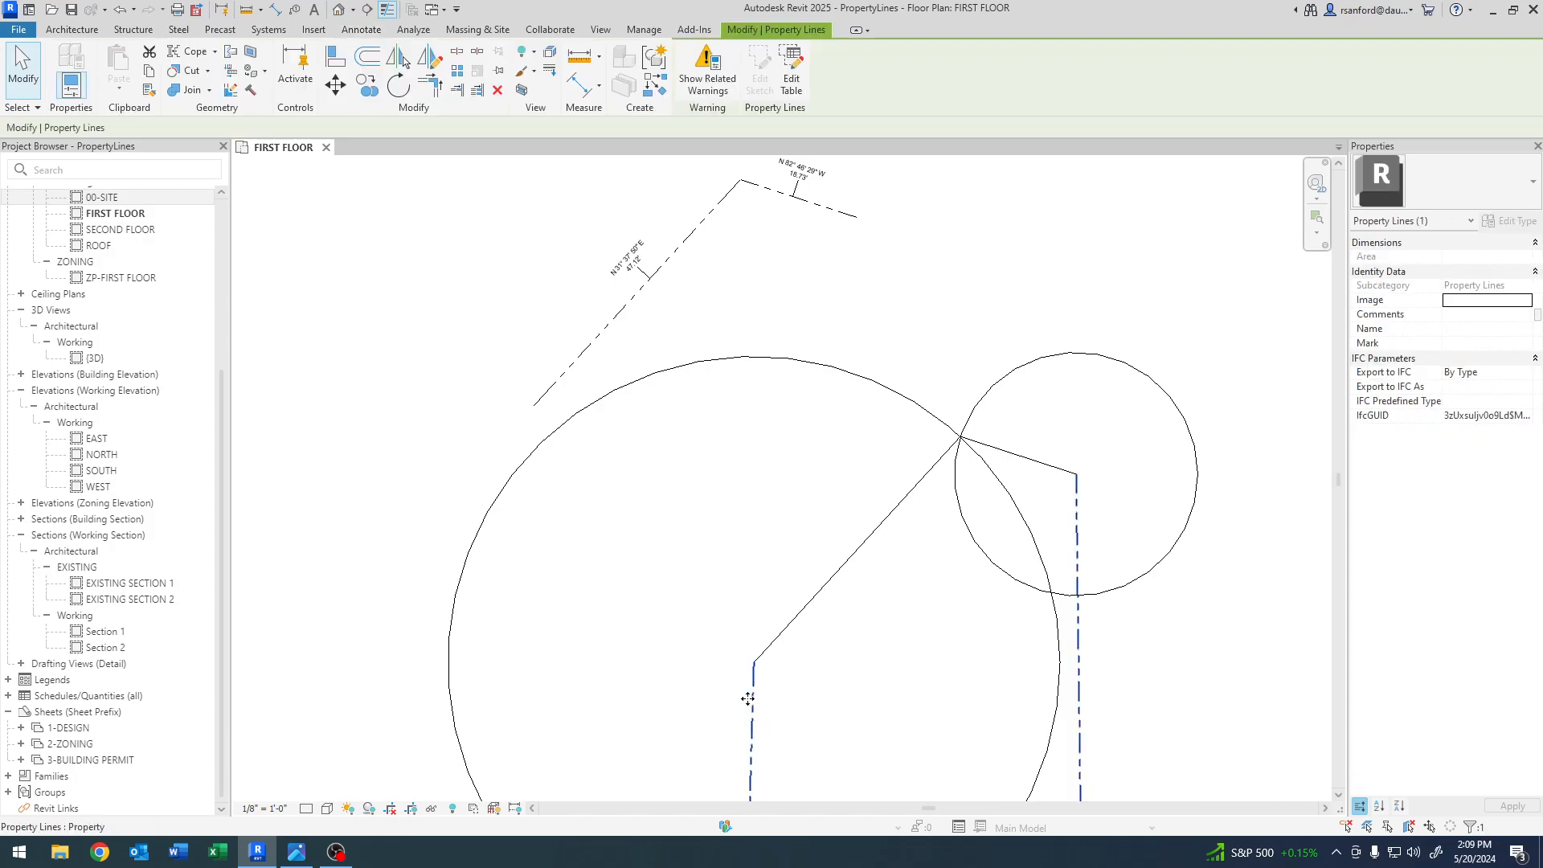
left_click(799, 74)
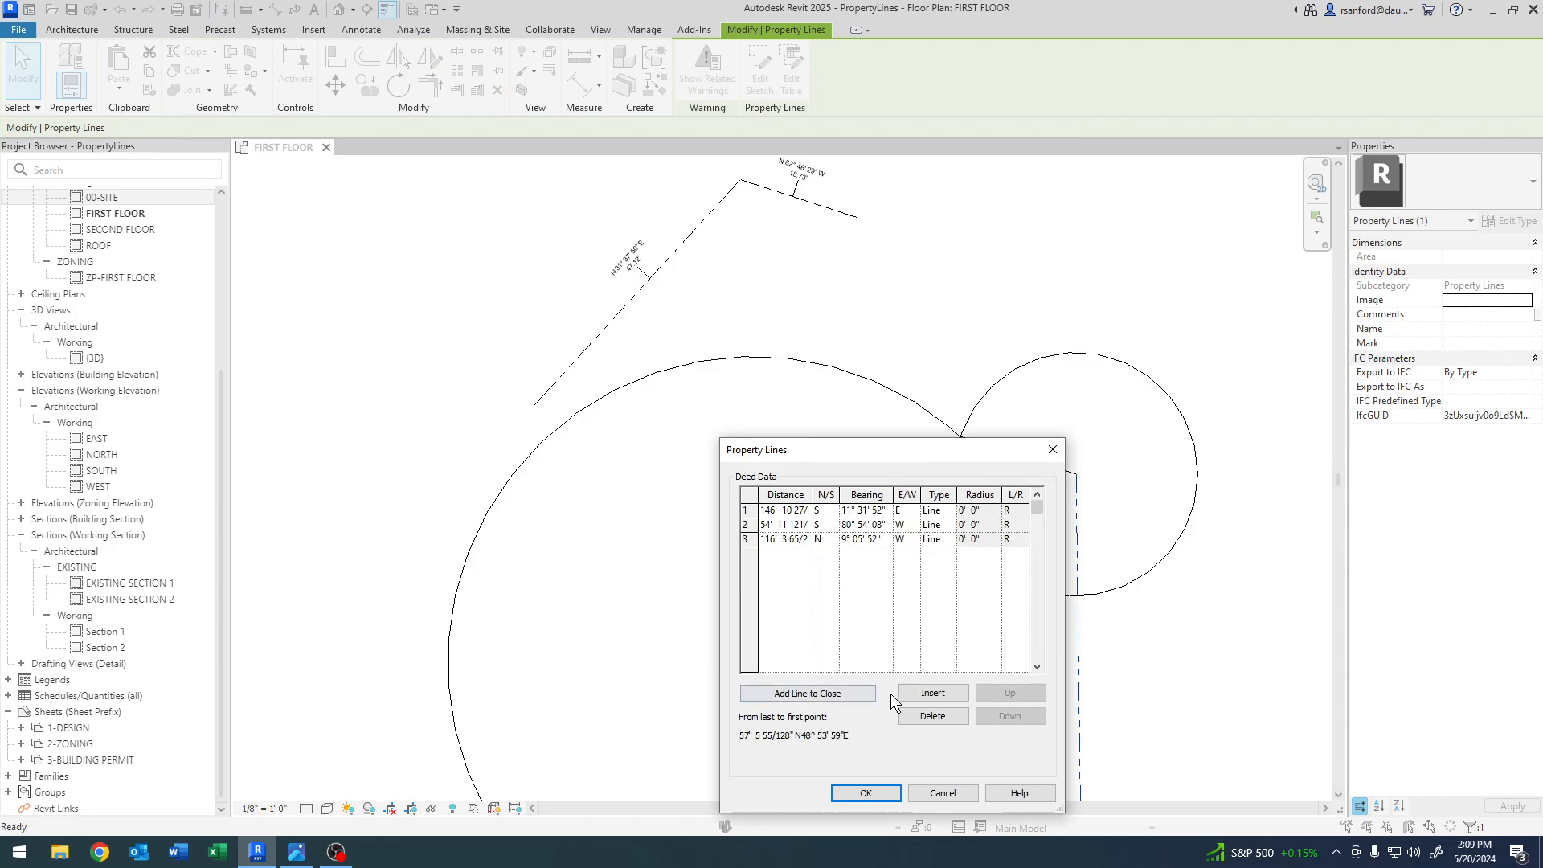
left_click(932, 693)
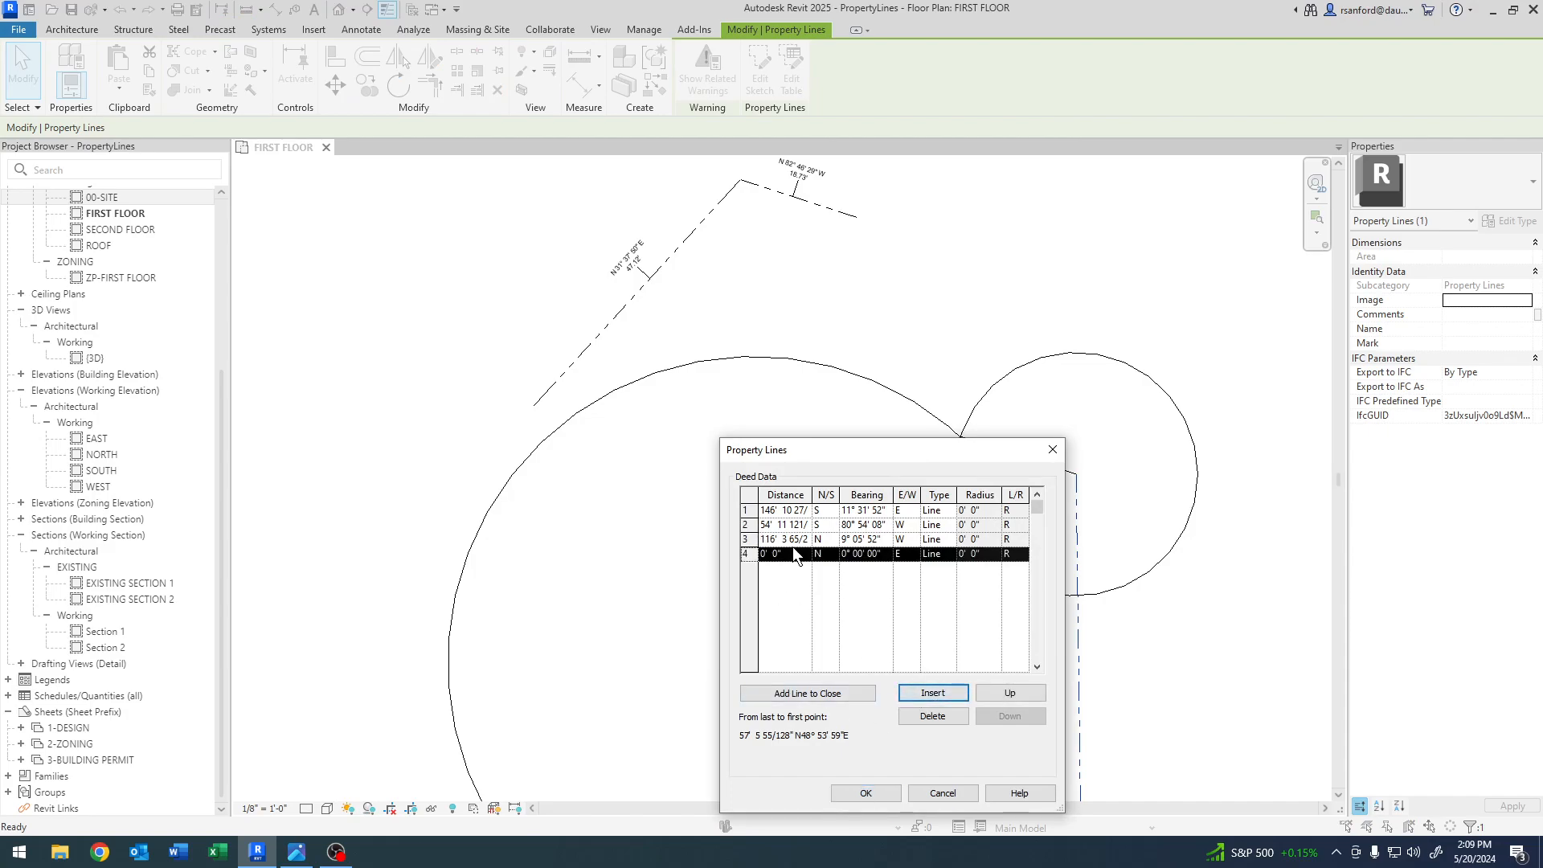
left_click(793, 548)
left_click(797, 552)
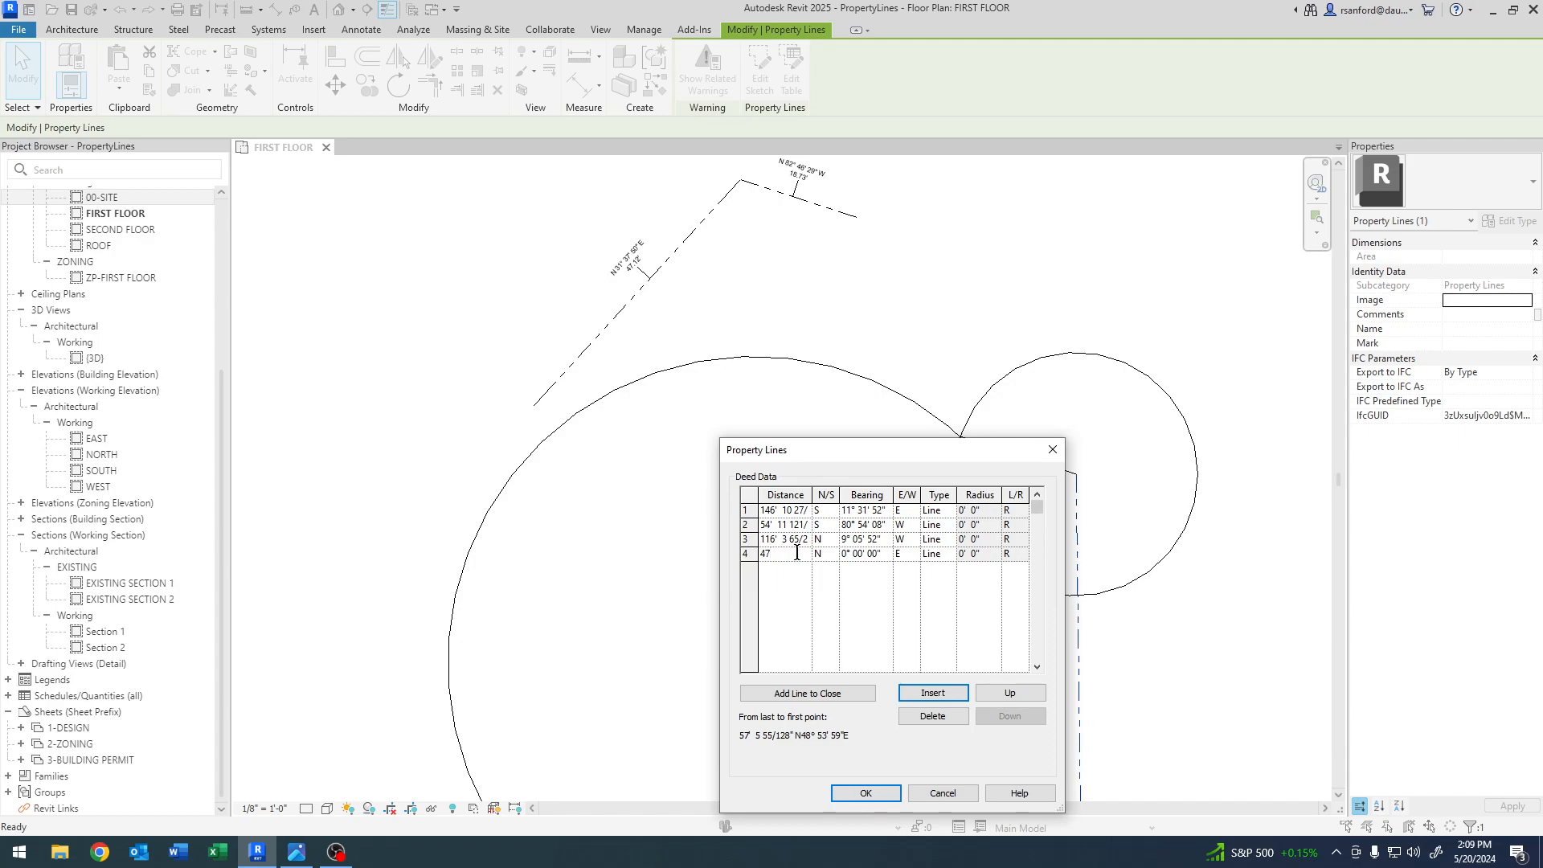
type("47.124")
key("Tab")
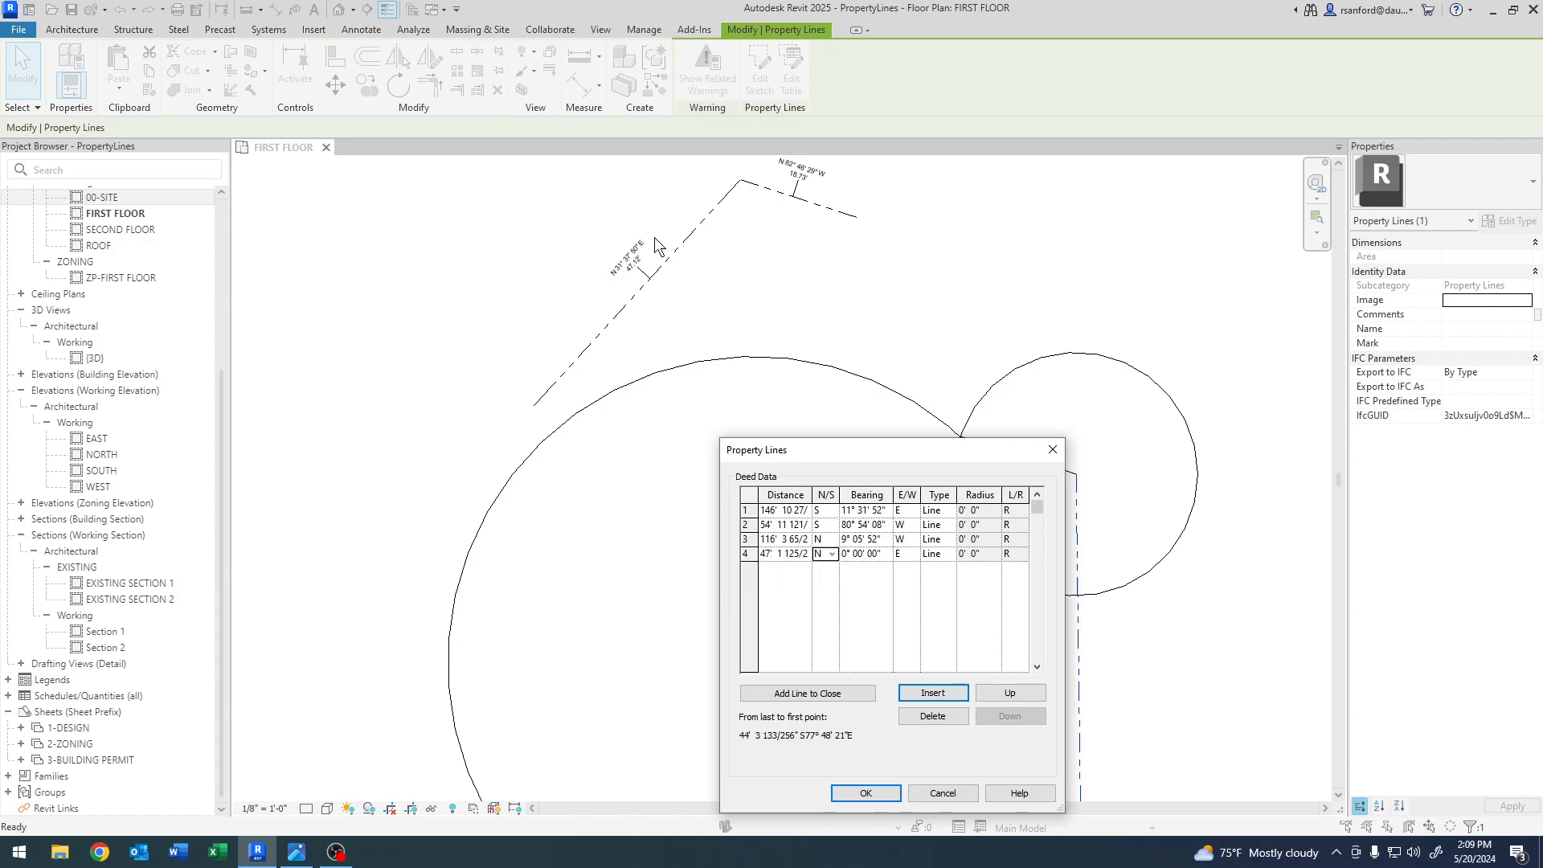
- Set the fourth deed row's bearing to N 31° 37' 50" E, matching the tagged long segment
left_click(888, 555)
type("31°")
type(" 37' 50")
key("Tab")
- Make the fourth deed row an arc with a 30' radius and the L direction
left_click(953, 555)
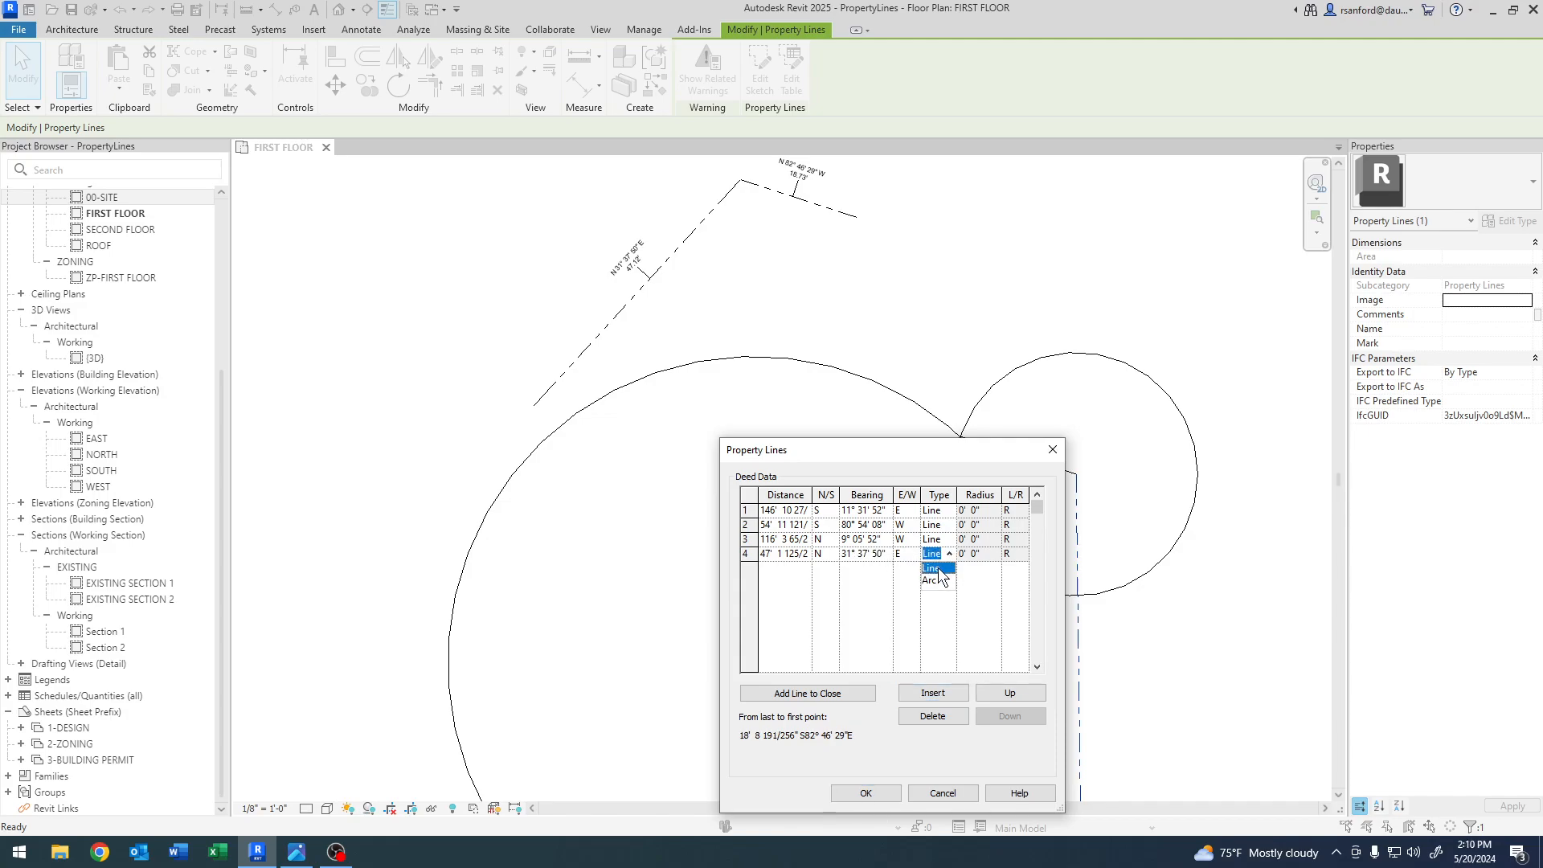
left_click(936, 580)
left_click(994, 553)
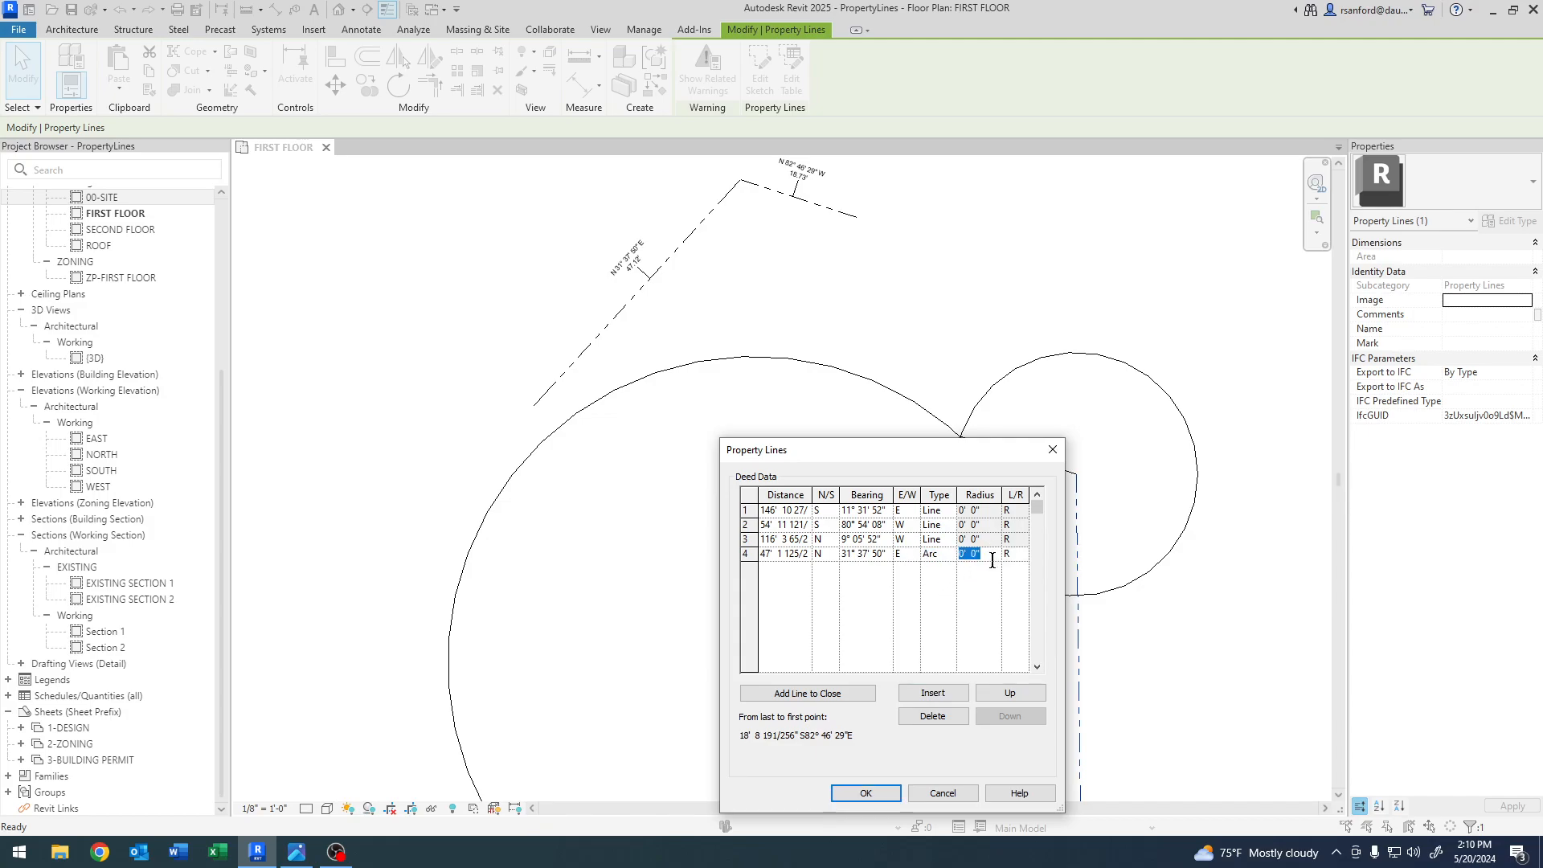
key("Tab")
left_click(1021, 554)
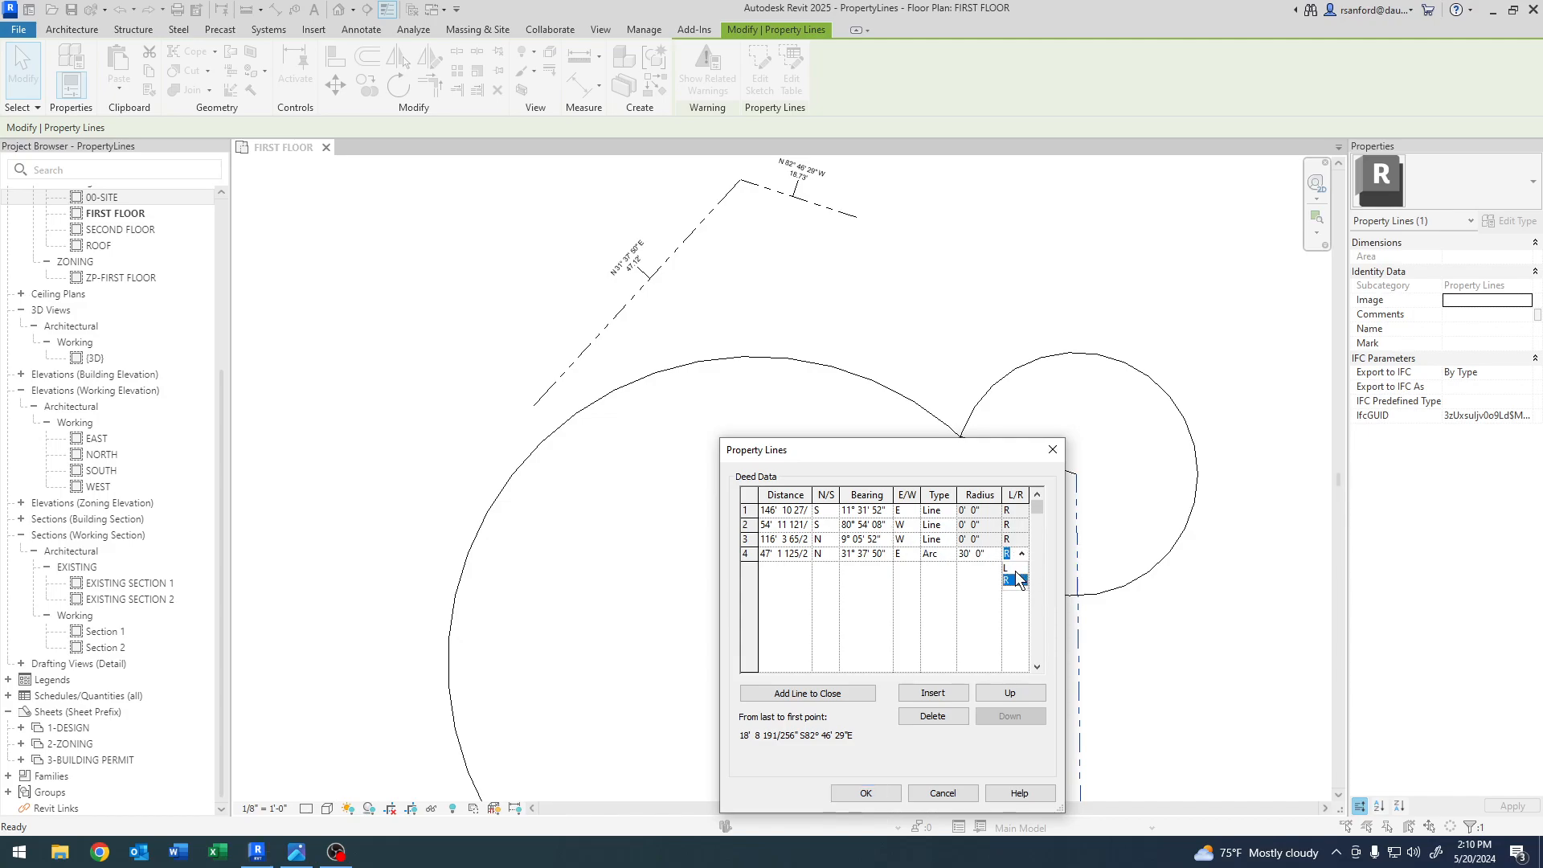
left_click(1014, 576)
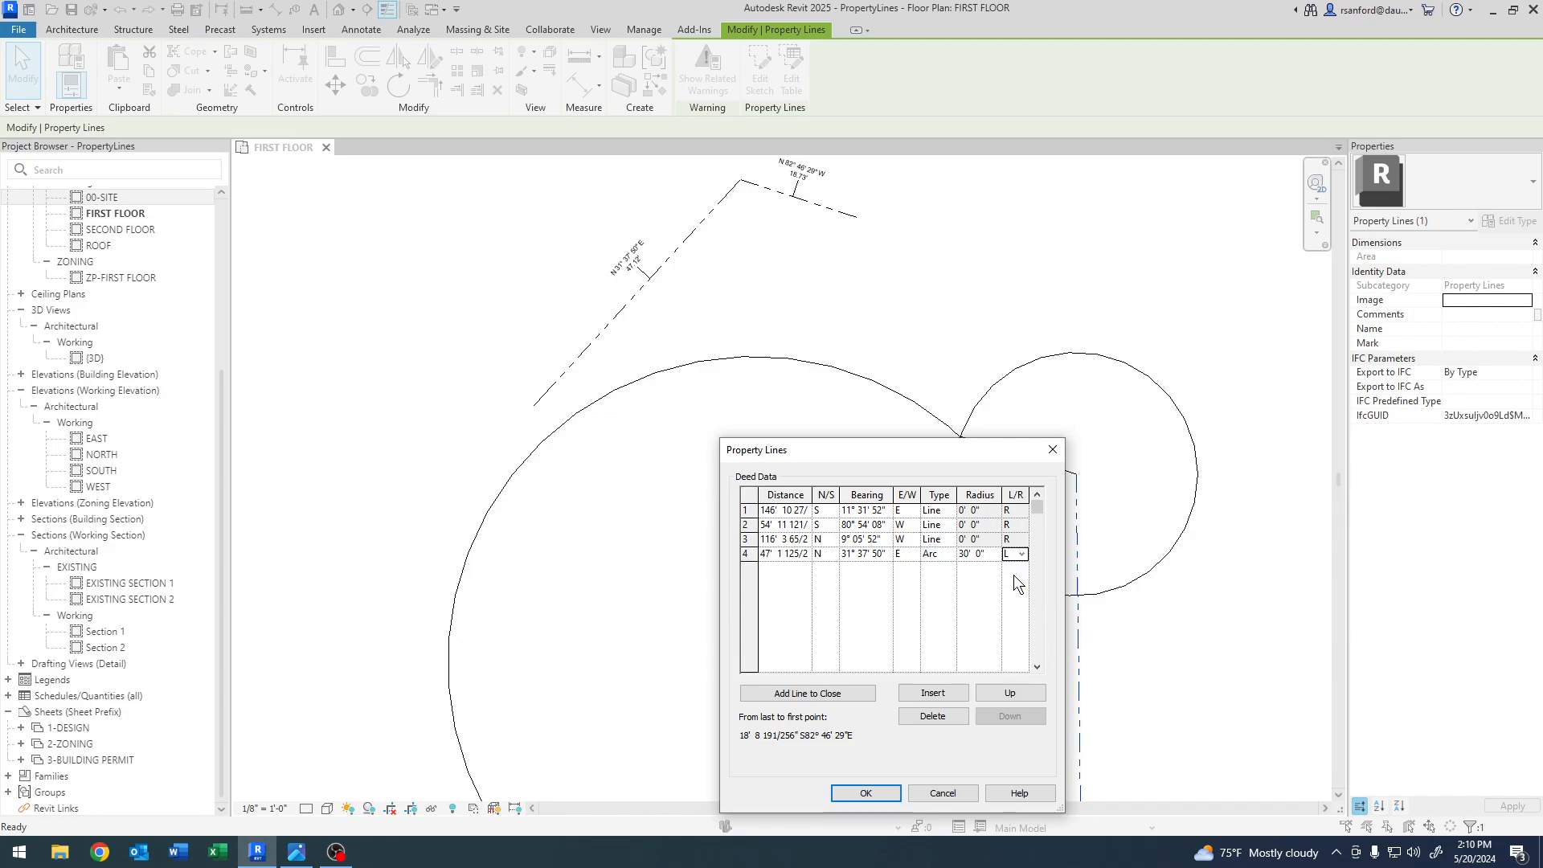
- Insert another deed row, move it up to first place, and set its distance to 18.729
left_click(933, 693)
left_click(1011, 693)
left_click(1011, 693)
left_click(1011, 692)
left_click(1011, 693)
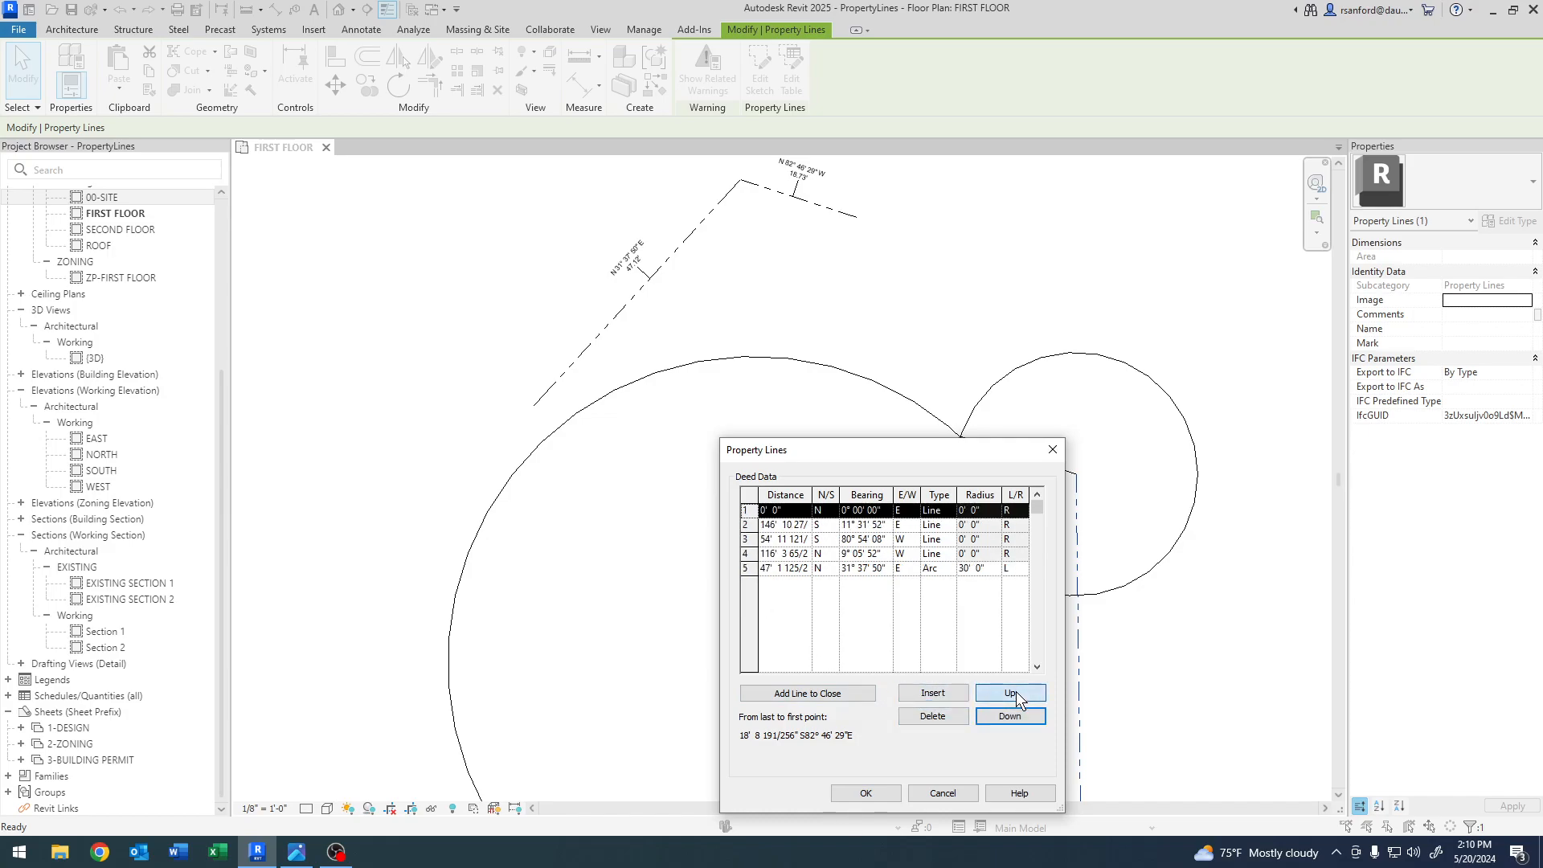
left_click(793, 511)
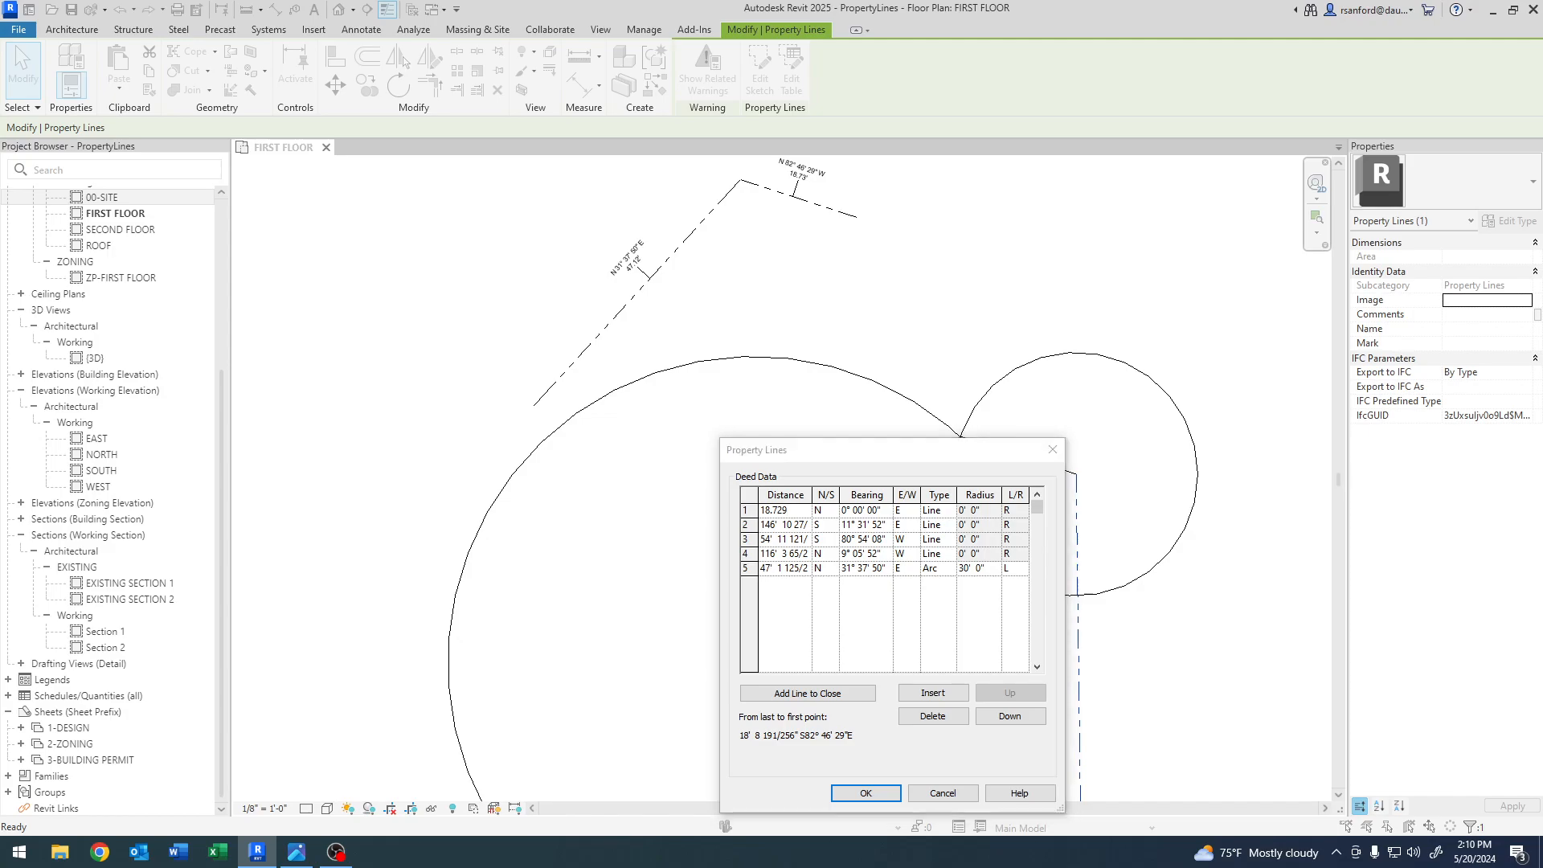
key("alt+Tab")
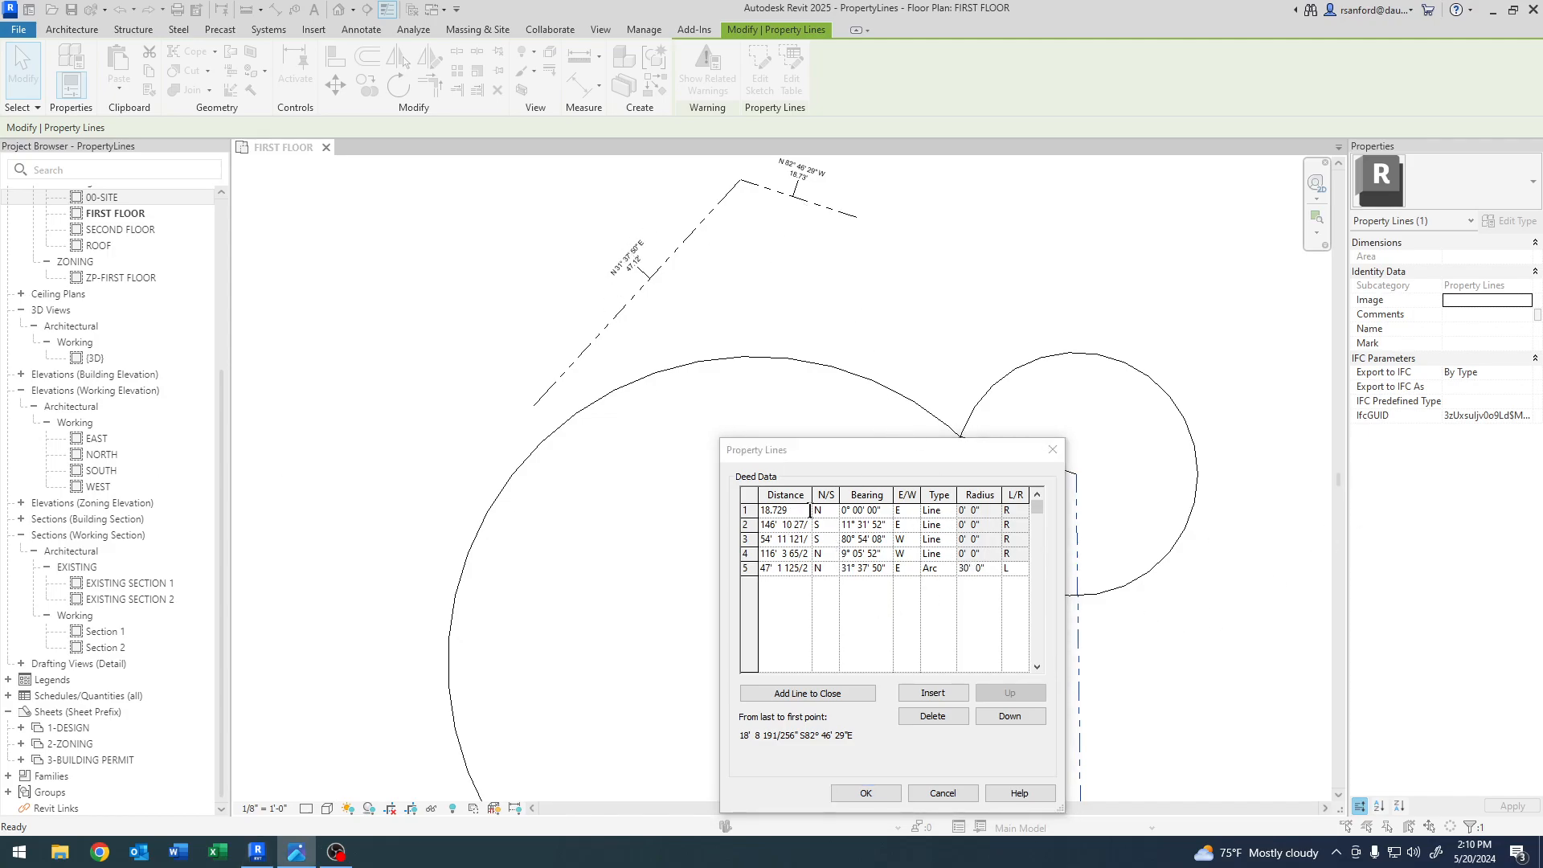
- Set the first deed row's bearing to N 82° 46' 29" W, matching the tagged short segment
left_click(829, 511)
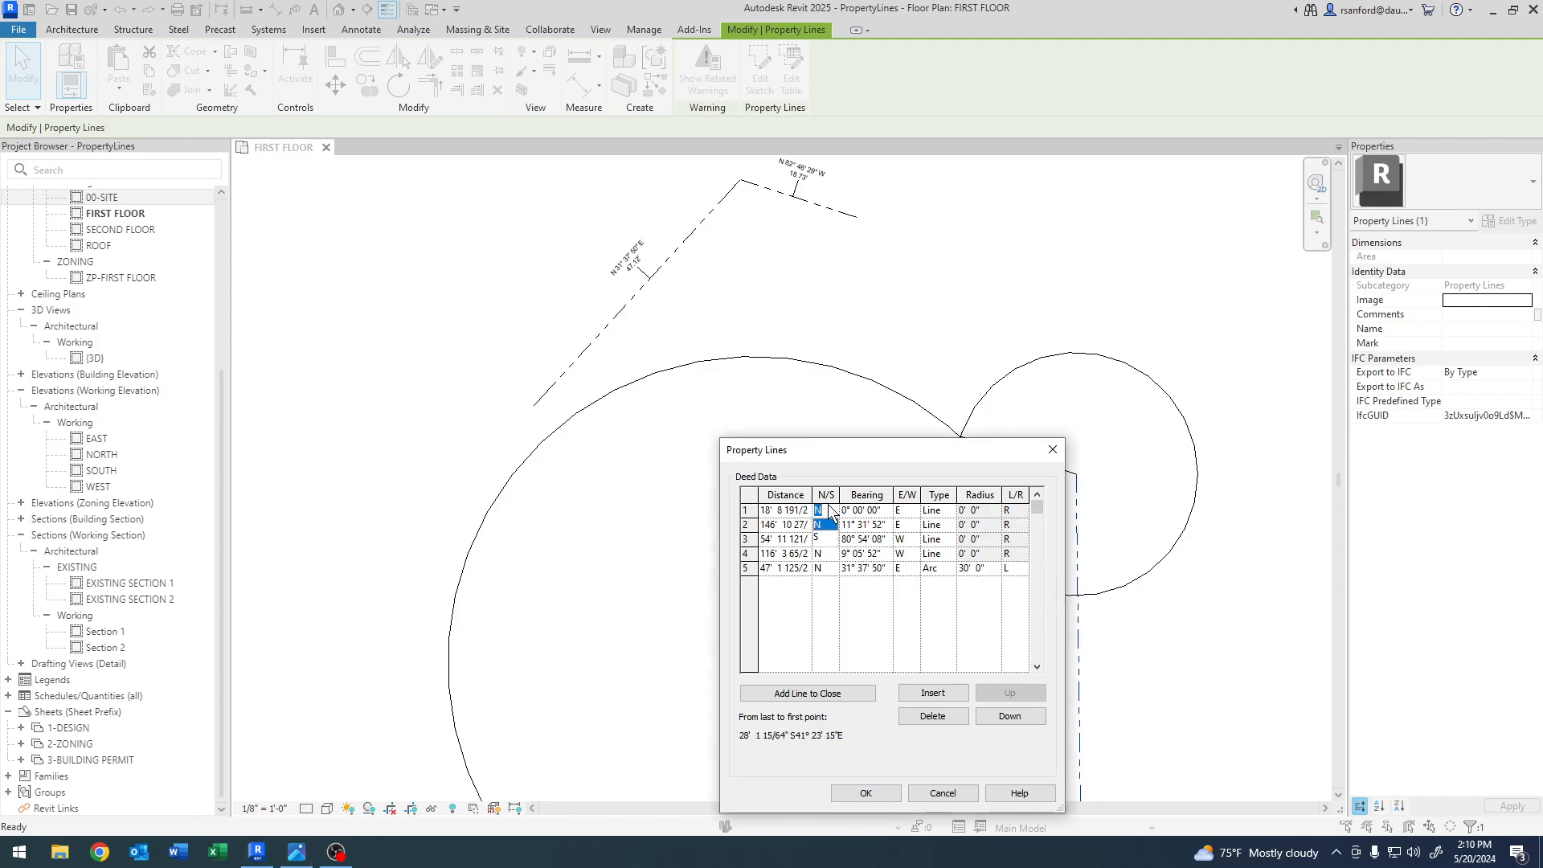
left_click(885, 512)
left_click(883, 511)
left_click_drag(882, 511, 761, 511)
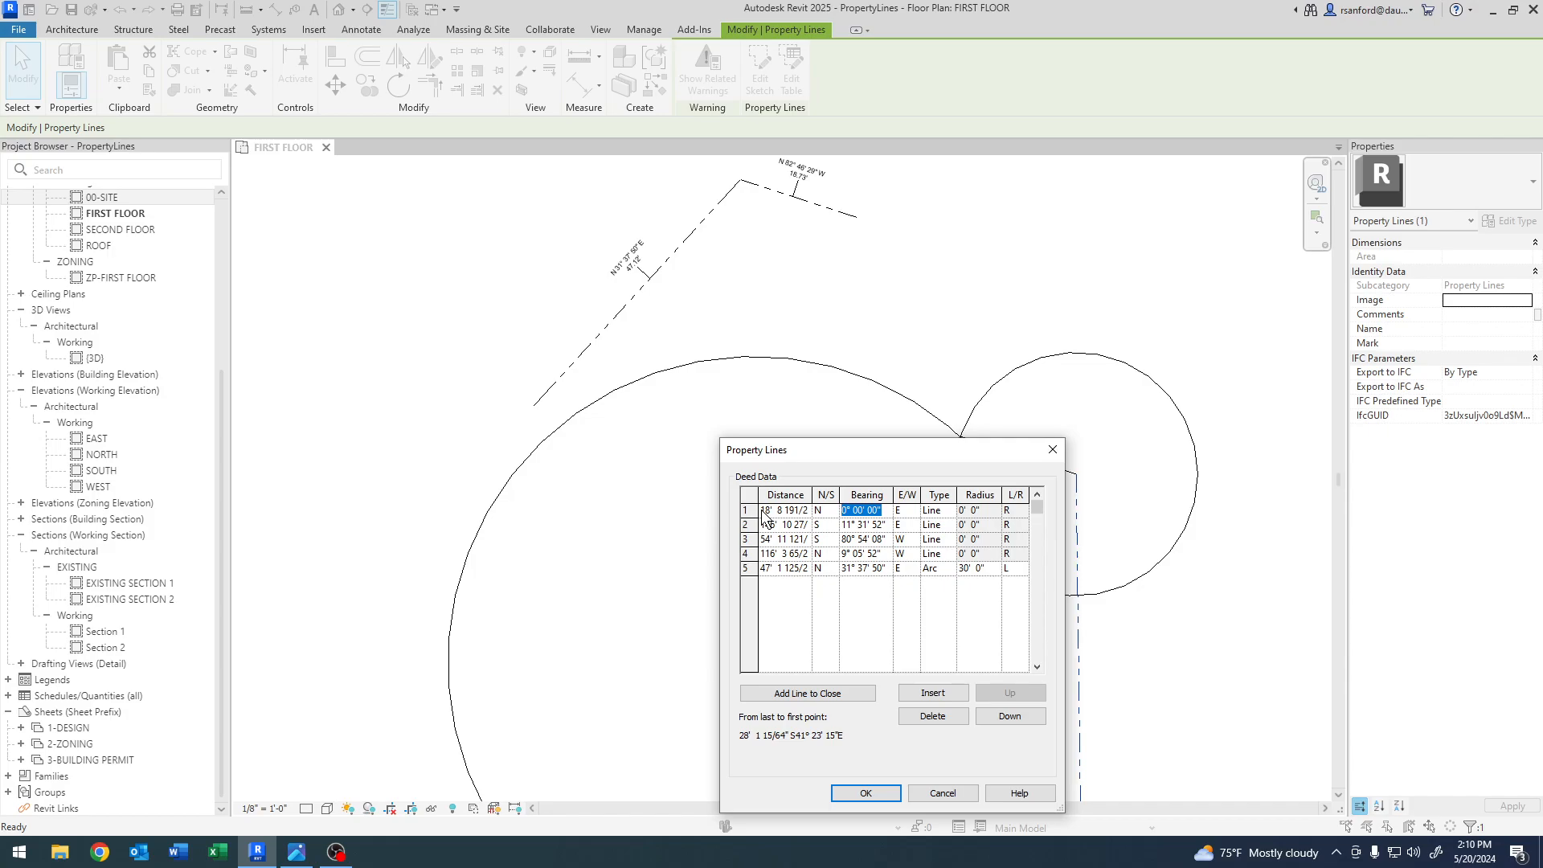
type("82°")
type(" 46' 29")
key("Tab")
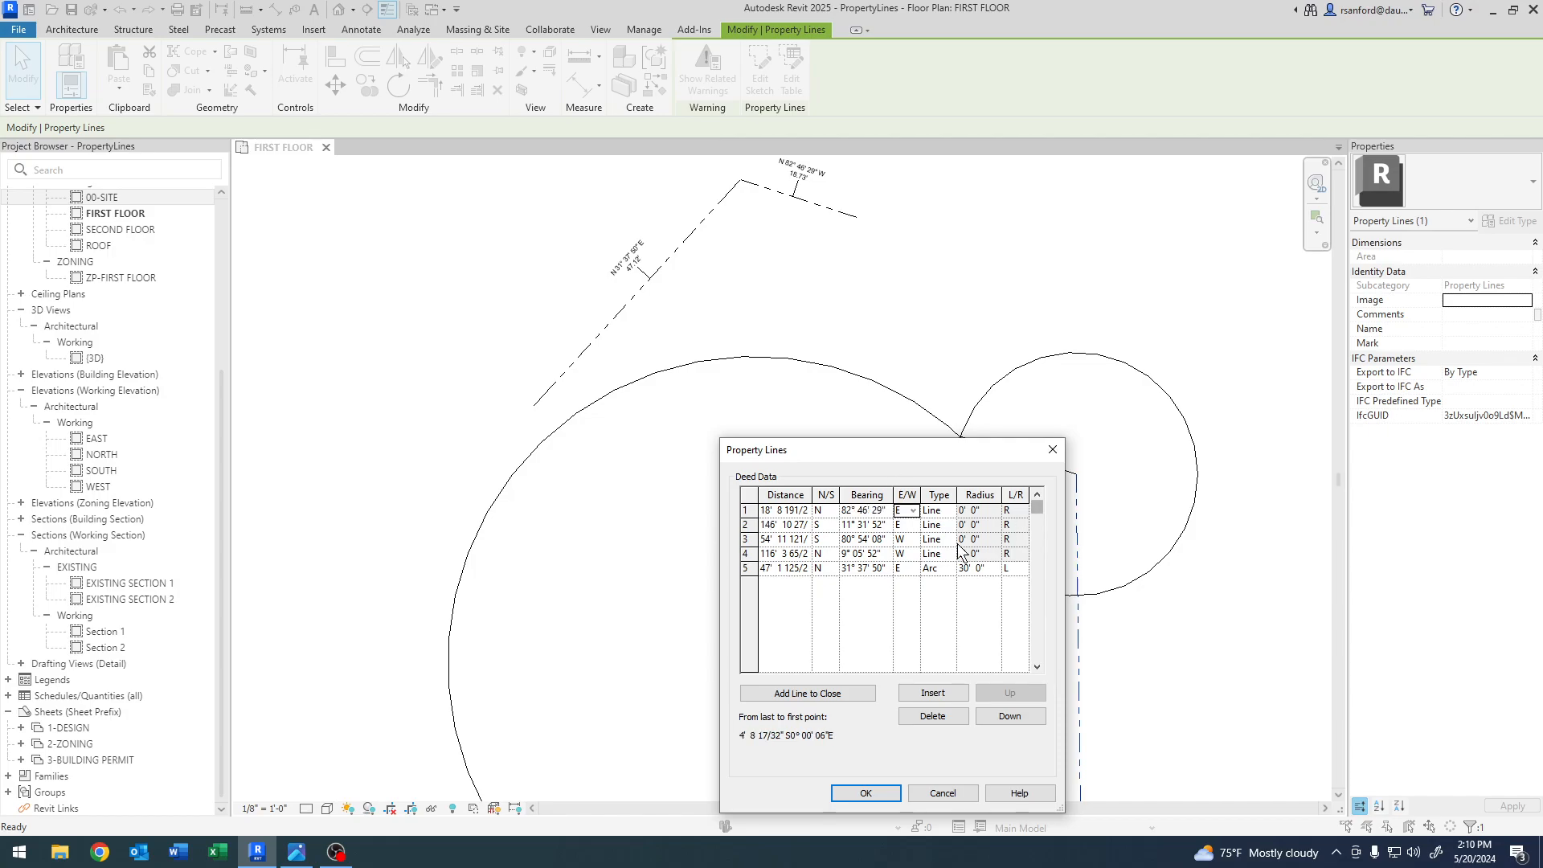
left_click(913, 517)
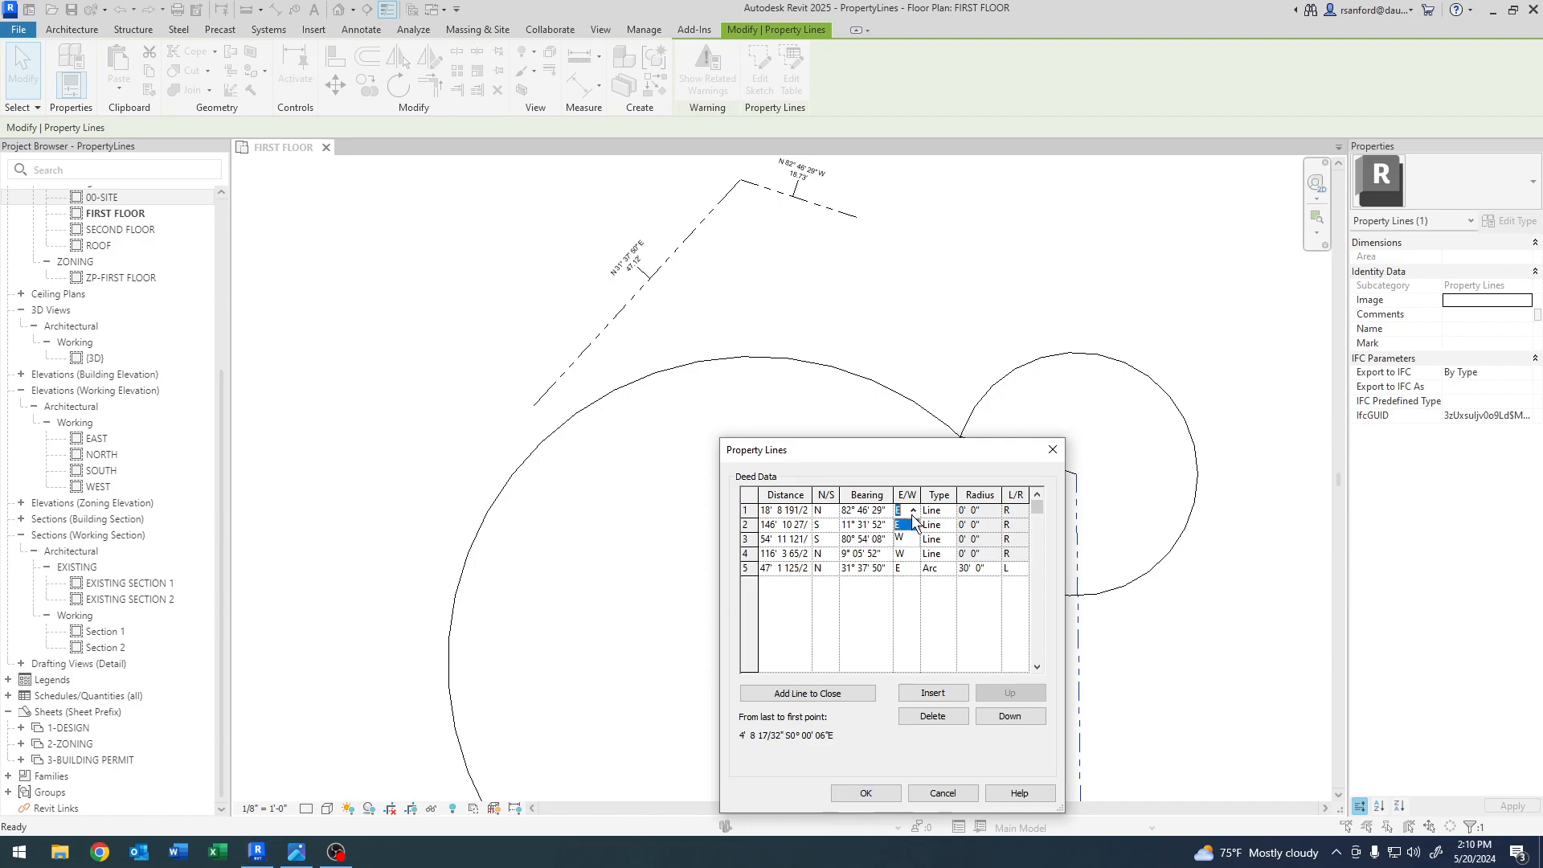
left_click(905, 538)
- Make the first deed row an arc with a radius of 392.056 and apply the deed data
left_click(945, 511)
left_click(954, 511)
left_click(947, 539)
left_click(1014, 512)
left_click(992, 512)
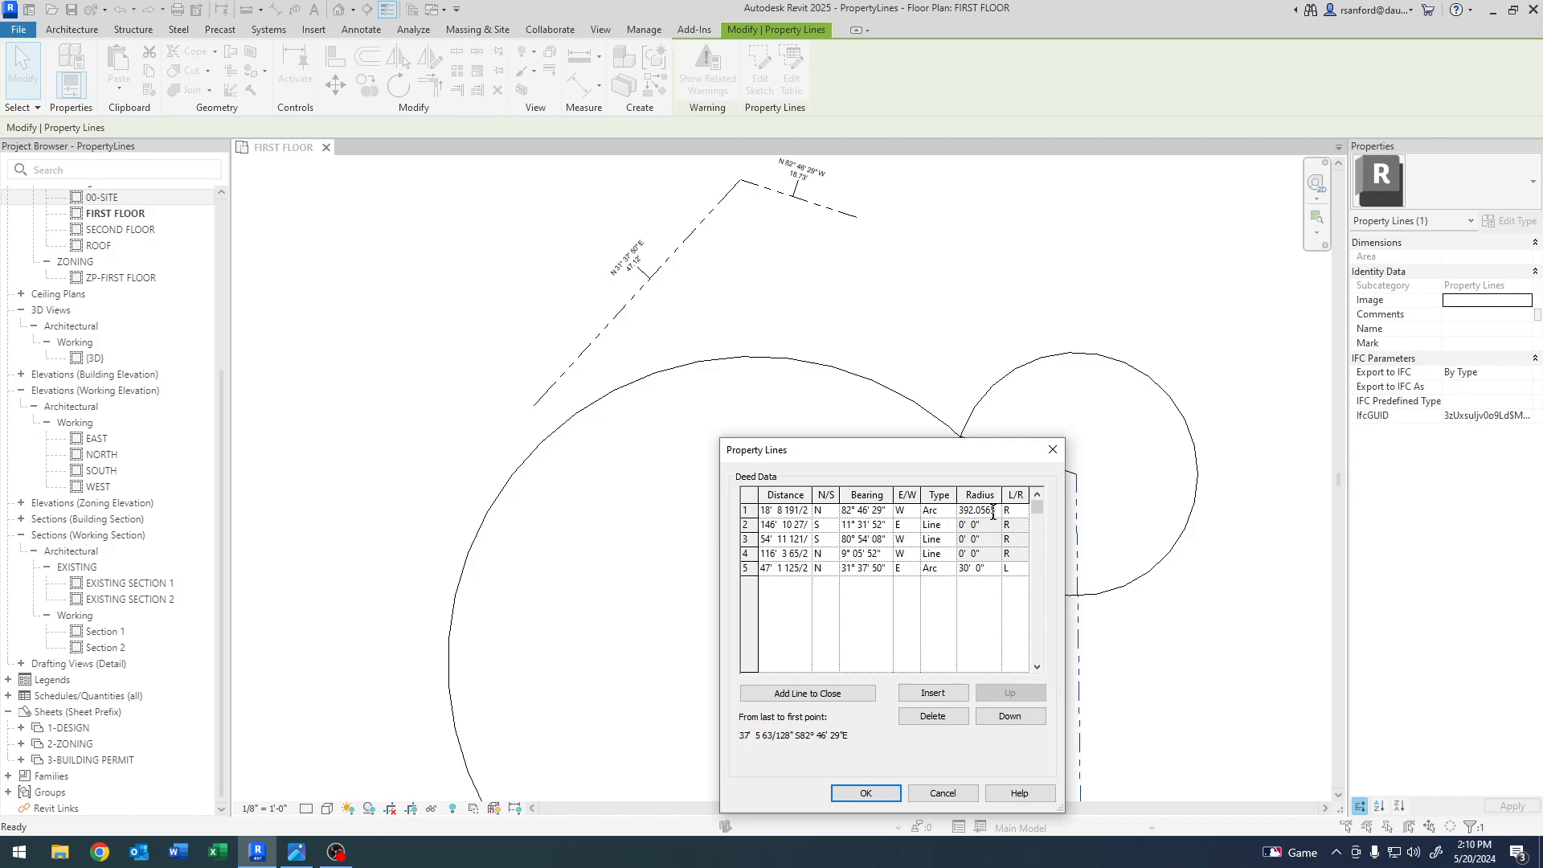
key("Tab")
left_click(865, 794)
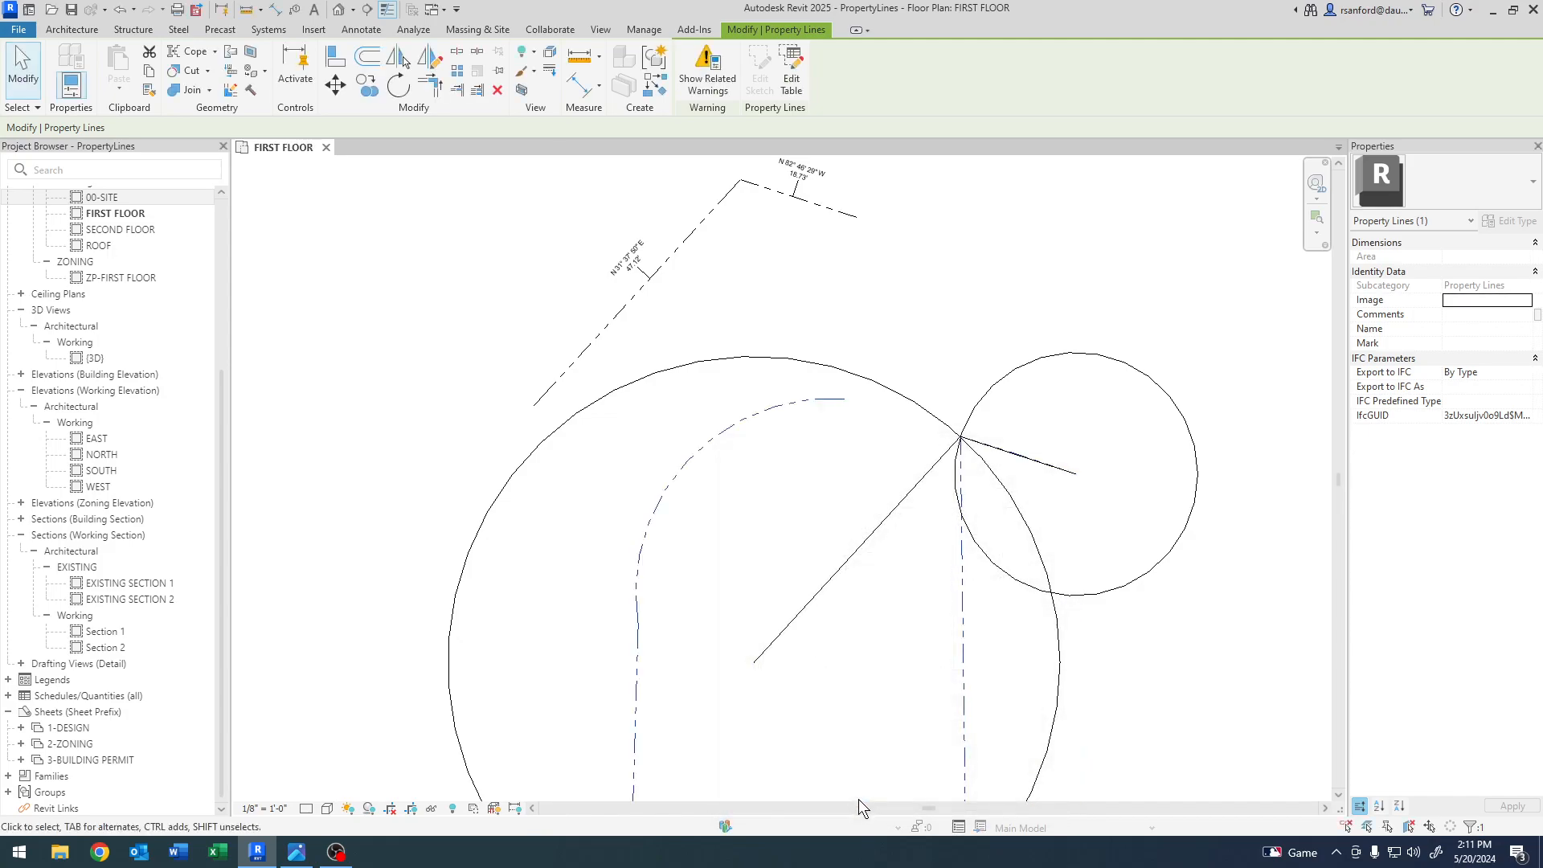
- Delete the two construction circles and their two radius lines
scroll(1041, 490, "up", 4)
scroll(1037, 491, "down", 3)
left_click(1024, 495)
left_click(876, 524)
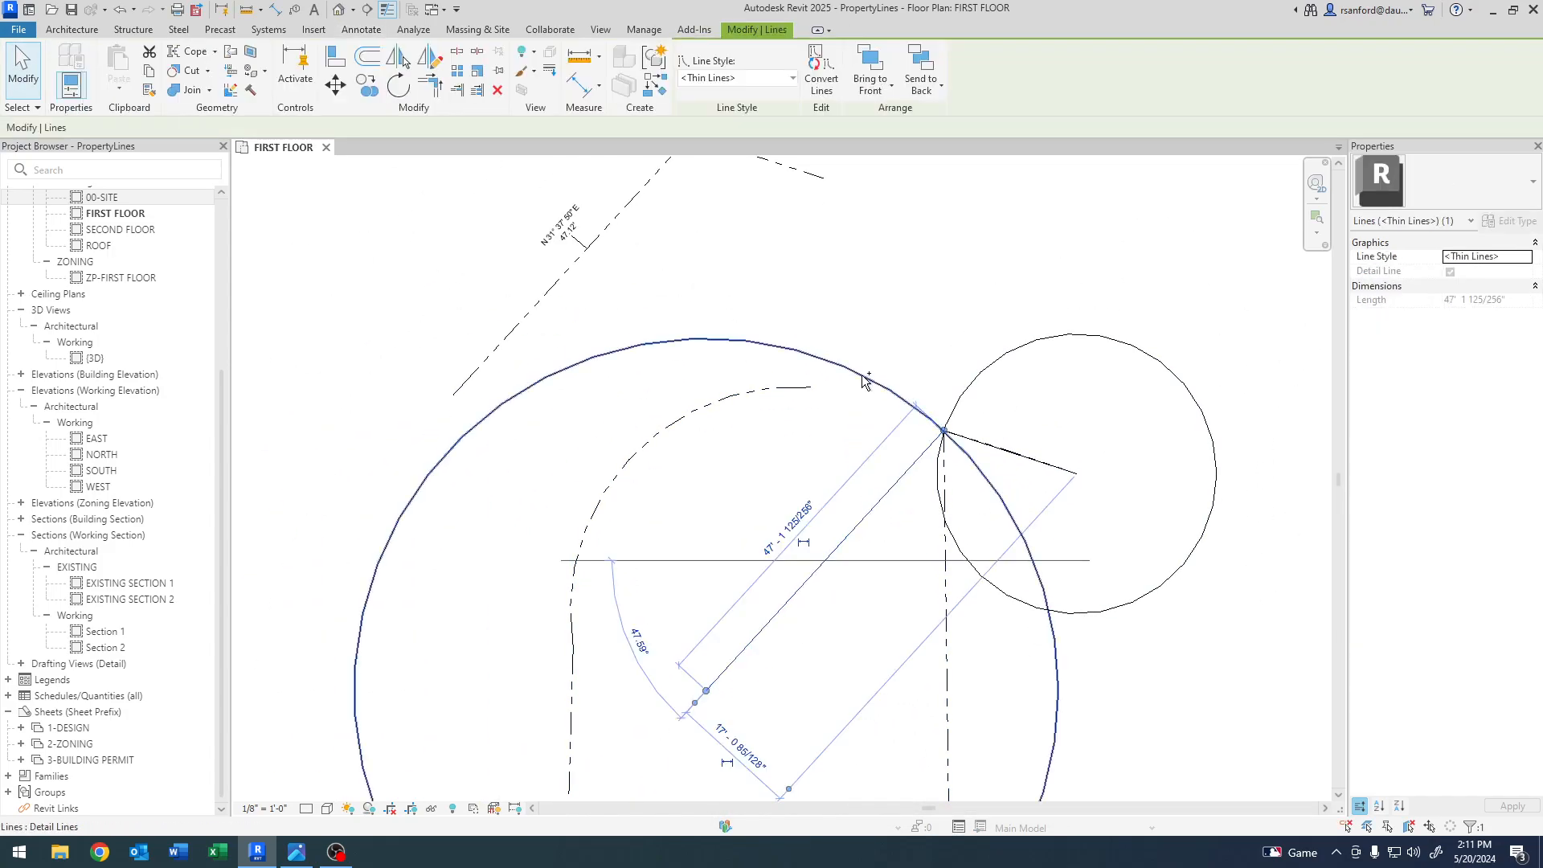
left_click(983, 380, "ctrl")
left_click(979, 377, "ctrl")
left_click(1016, 455, "ctrl")
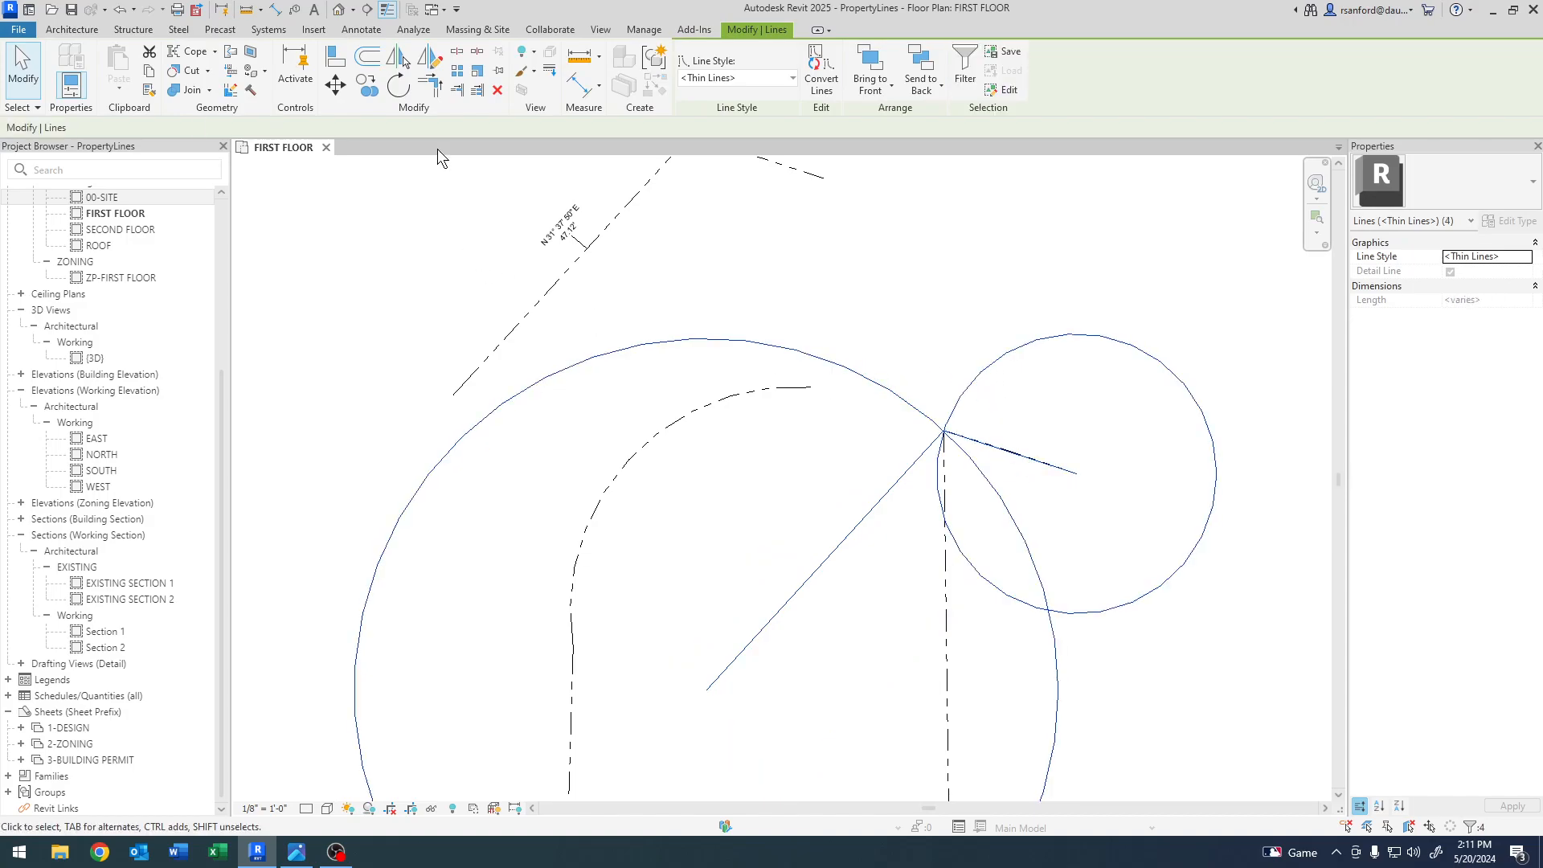
left_click(497, 91)
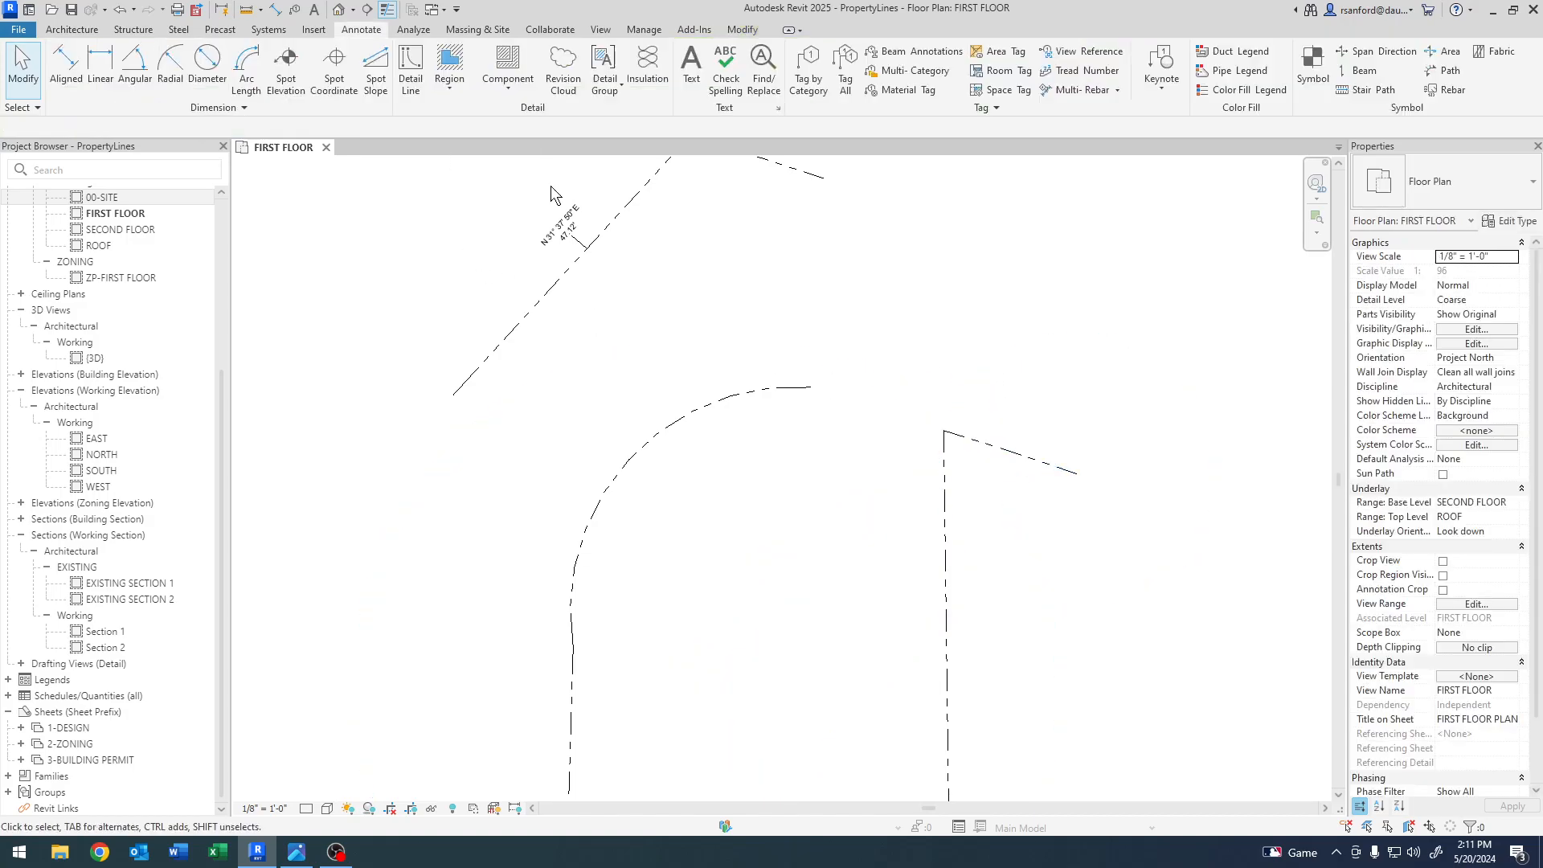
- Compare the short segment of the edited property line with the tagged two-segment property line
left_click(990, 442)
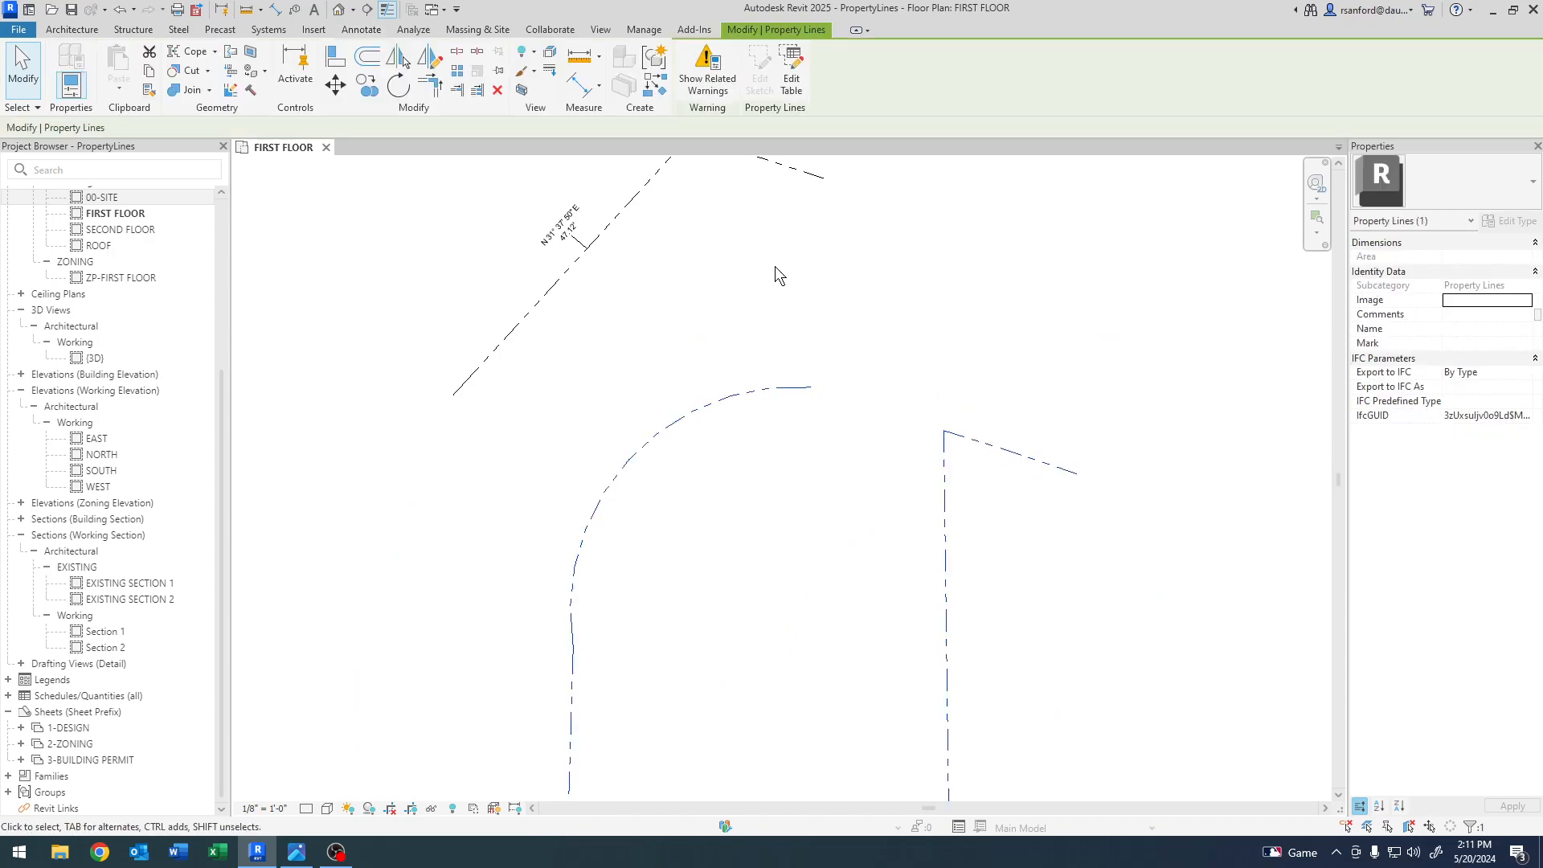
middle_click_drag(775, 267, 779, 407)
middle_click_drag(818, 455, 859, 479)
key("Escape")
left_click(821, 356)
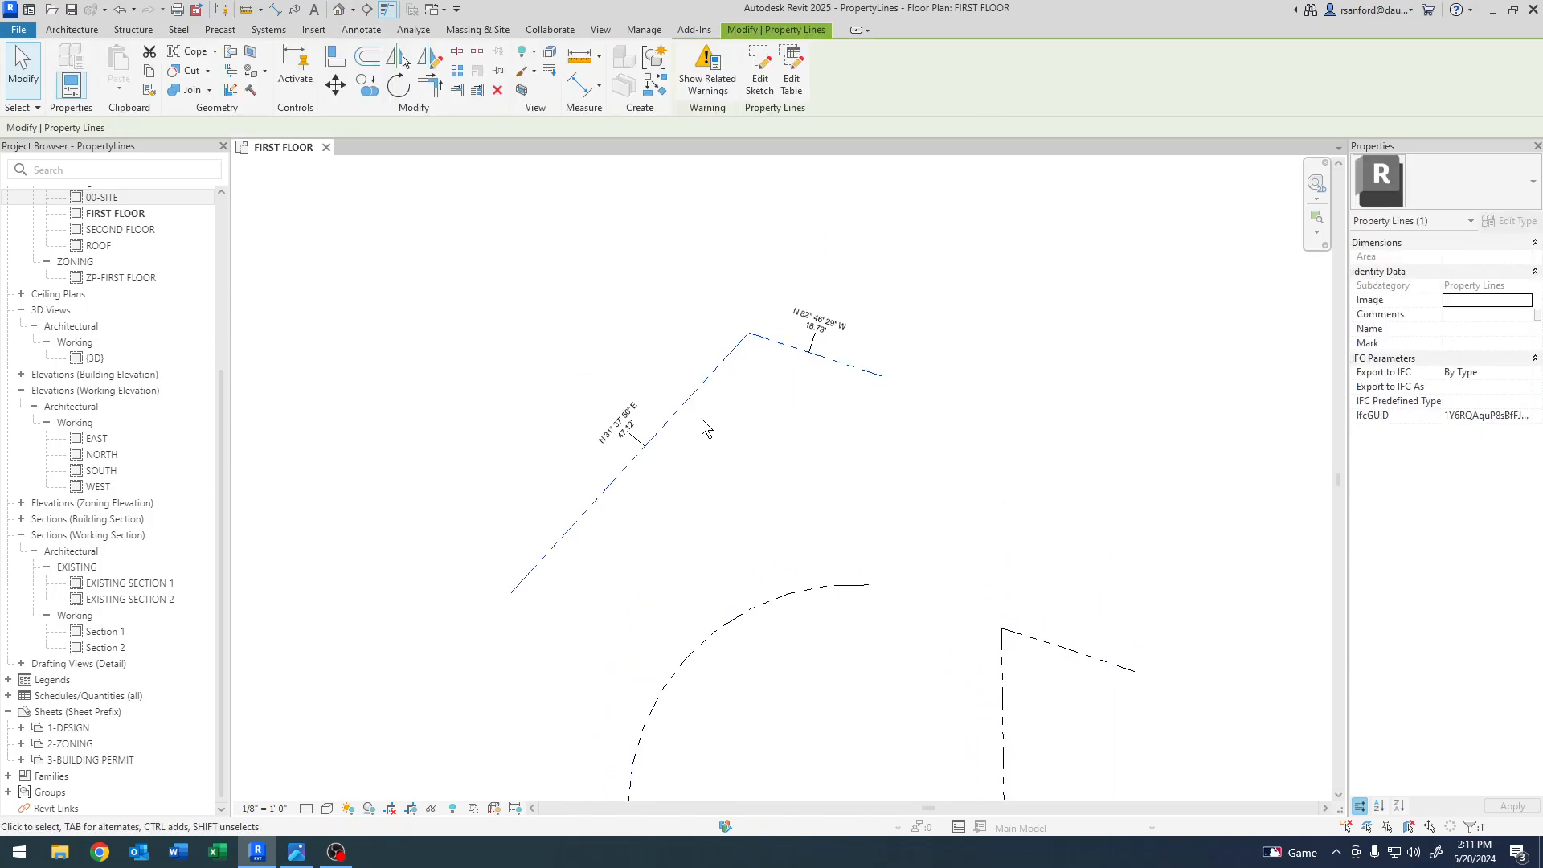
middle_click_drag(982, 613, 940, 488)
scroll(941, 488, "down", 3)
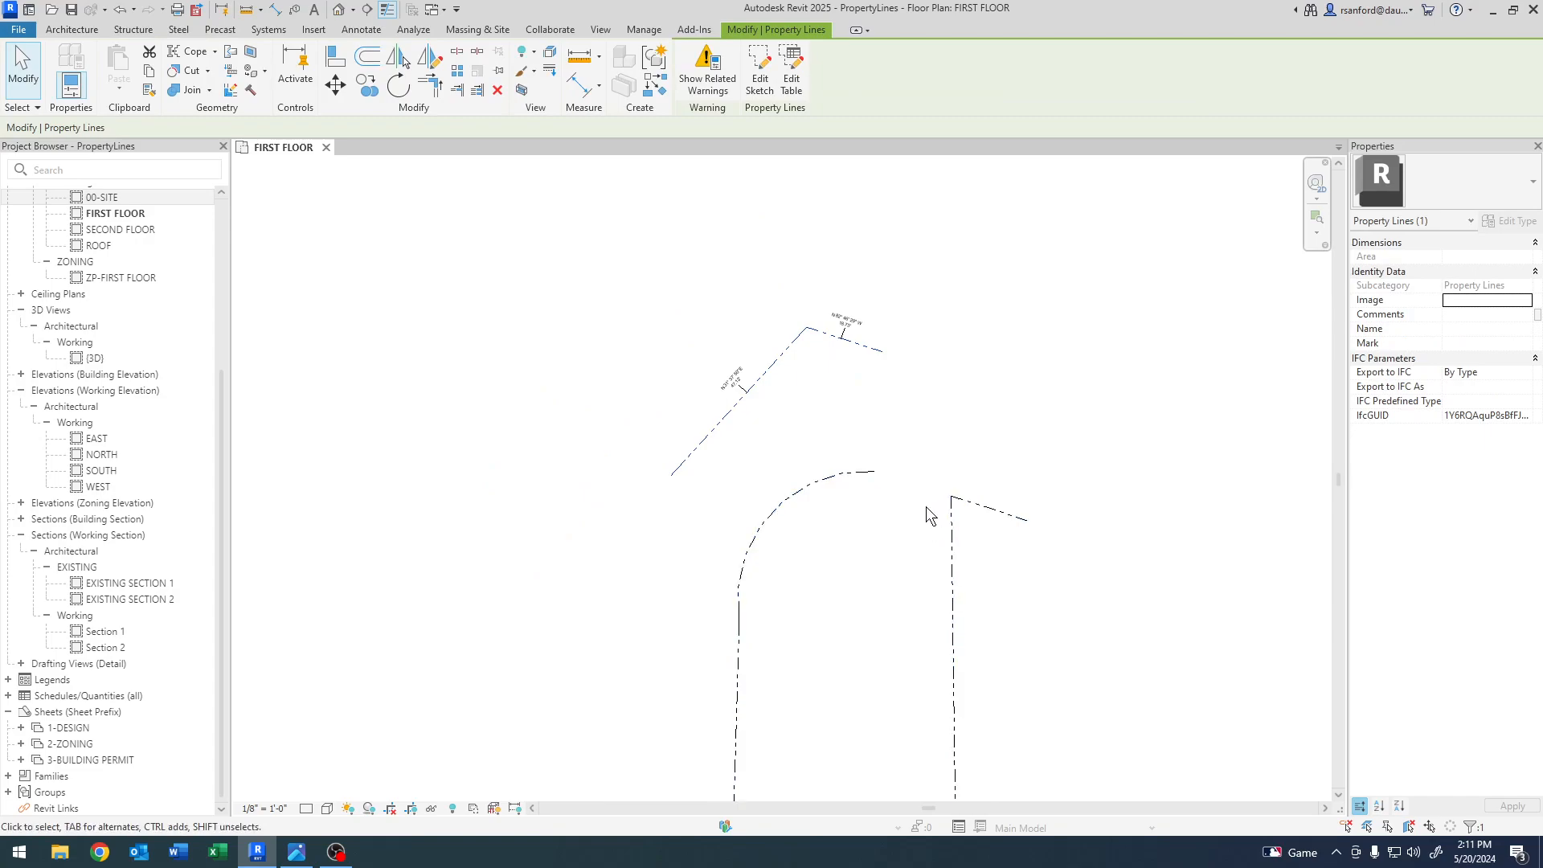
left_click(828, 582)
- Undo the deletion of the construction circles and radius lines, and check the small circle's radius line
key("ctrl+z")
middle_click_drag(908, 607, 846, 629)
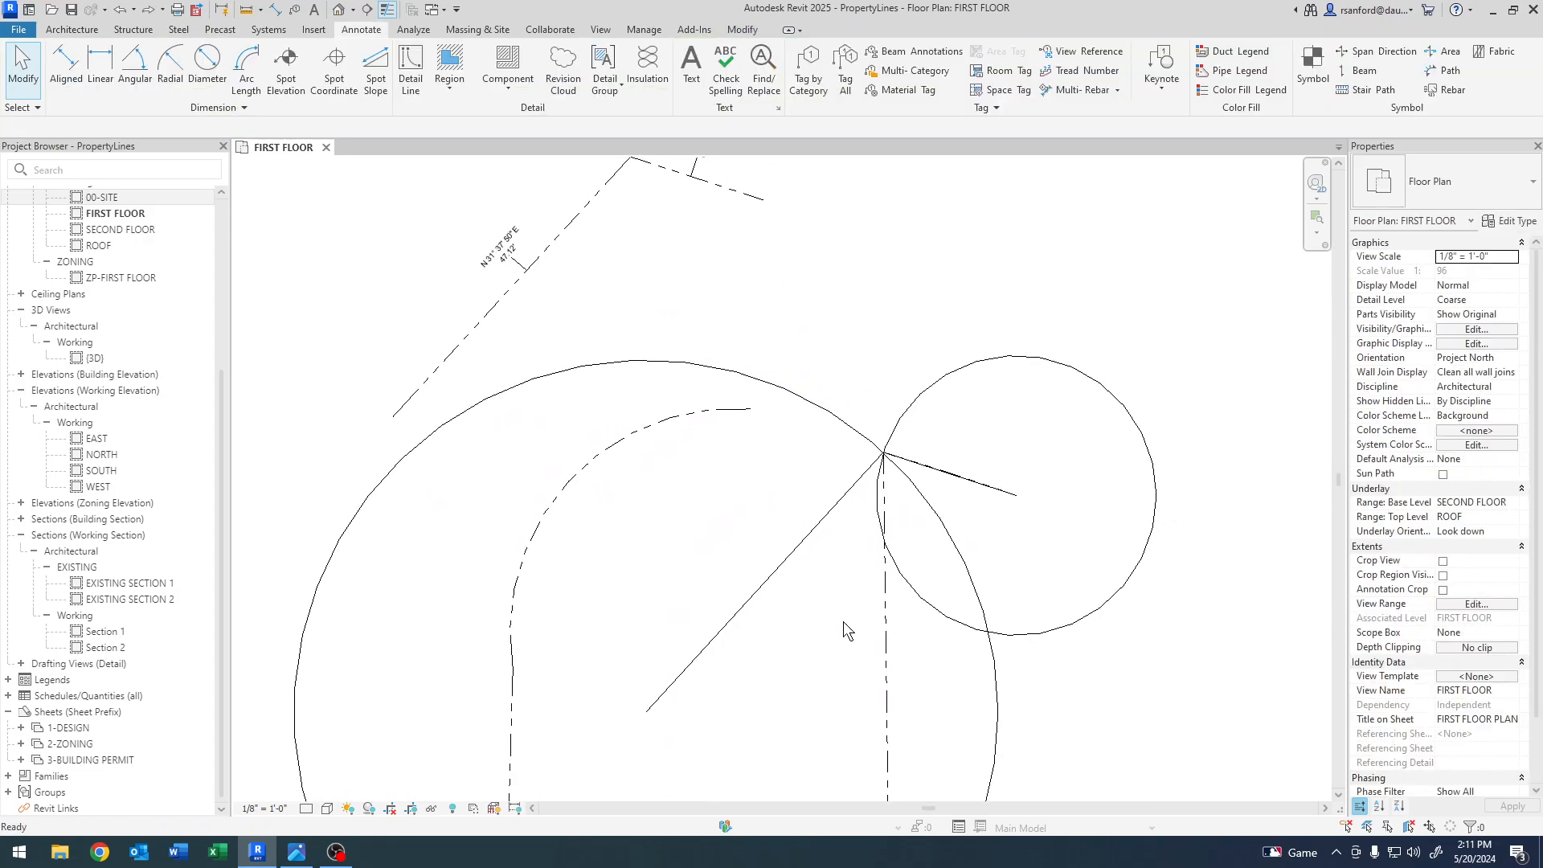
left_click(969, 488)
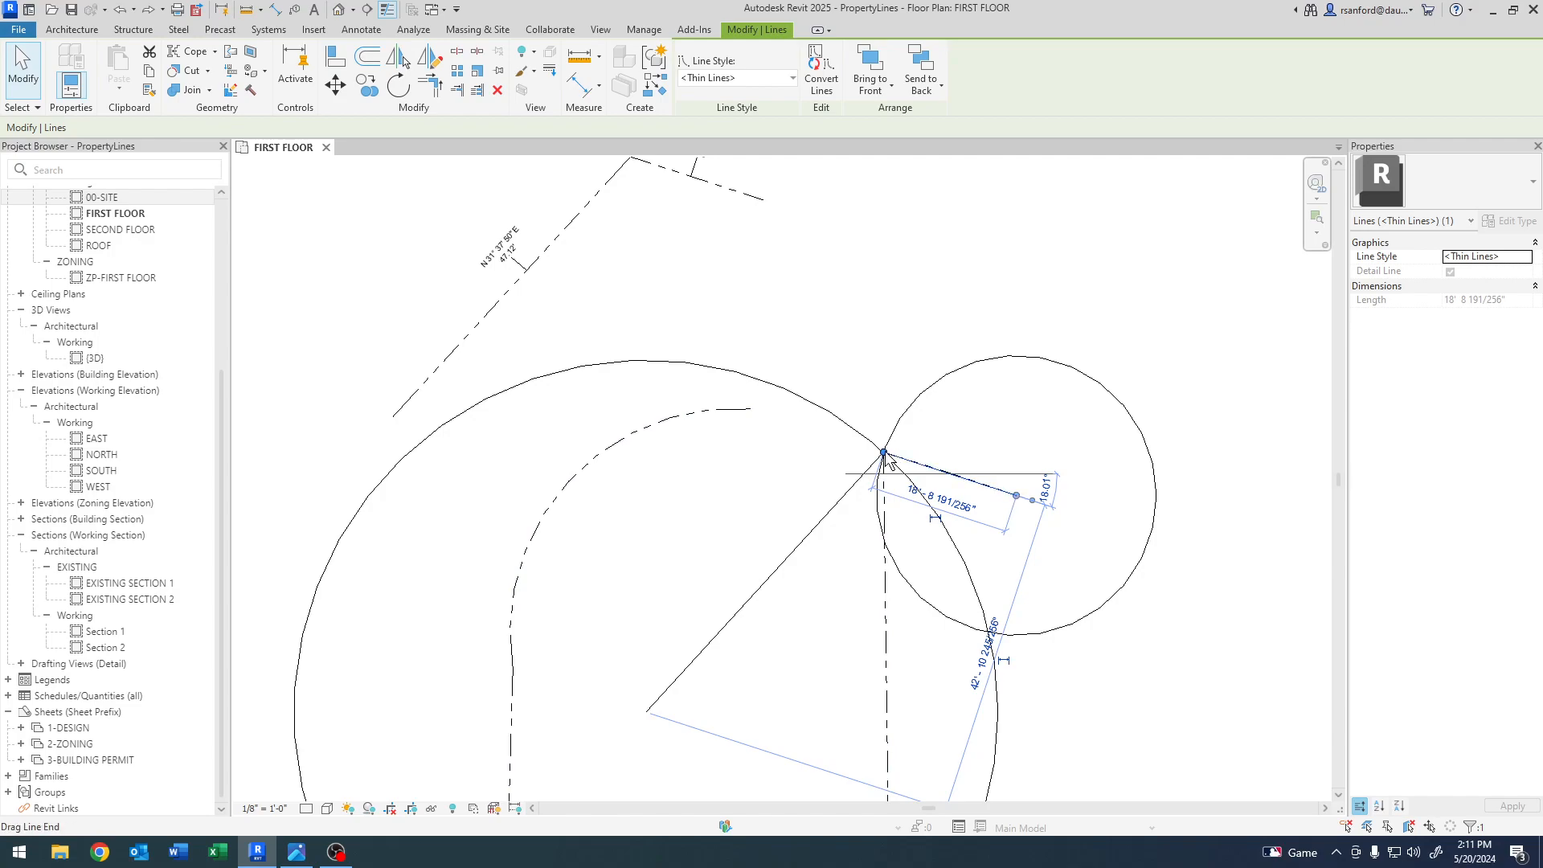
left_click(688, 447)
middle_click_drag(688, 447, 706, 613)
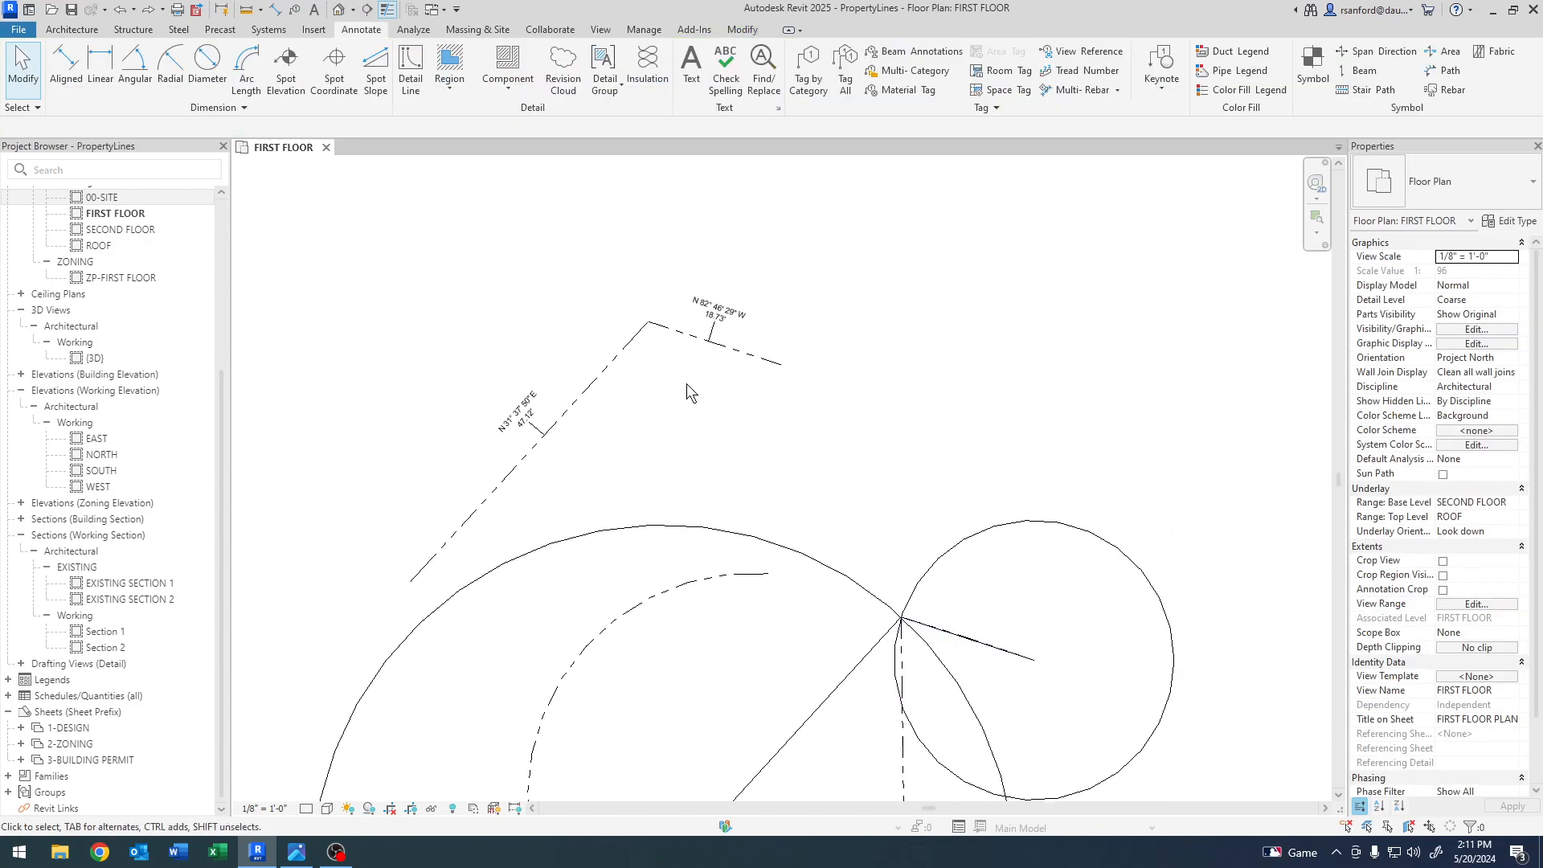
- Edit the sketch of the tagged two-segment property line and draw a vertical helper line up from each end of its short segment
left_click(673, 330)
middle_click_drag(664, 348, 671, 442)
left_click(791, 74)
left_click(892, 474)
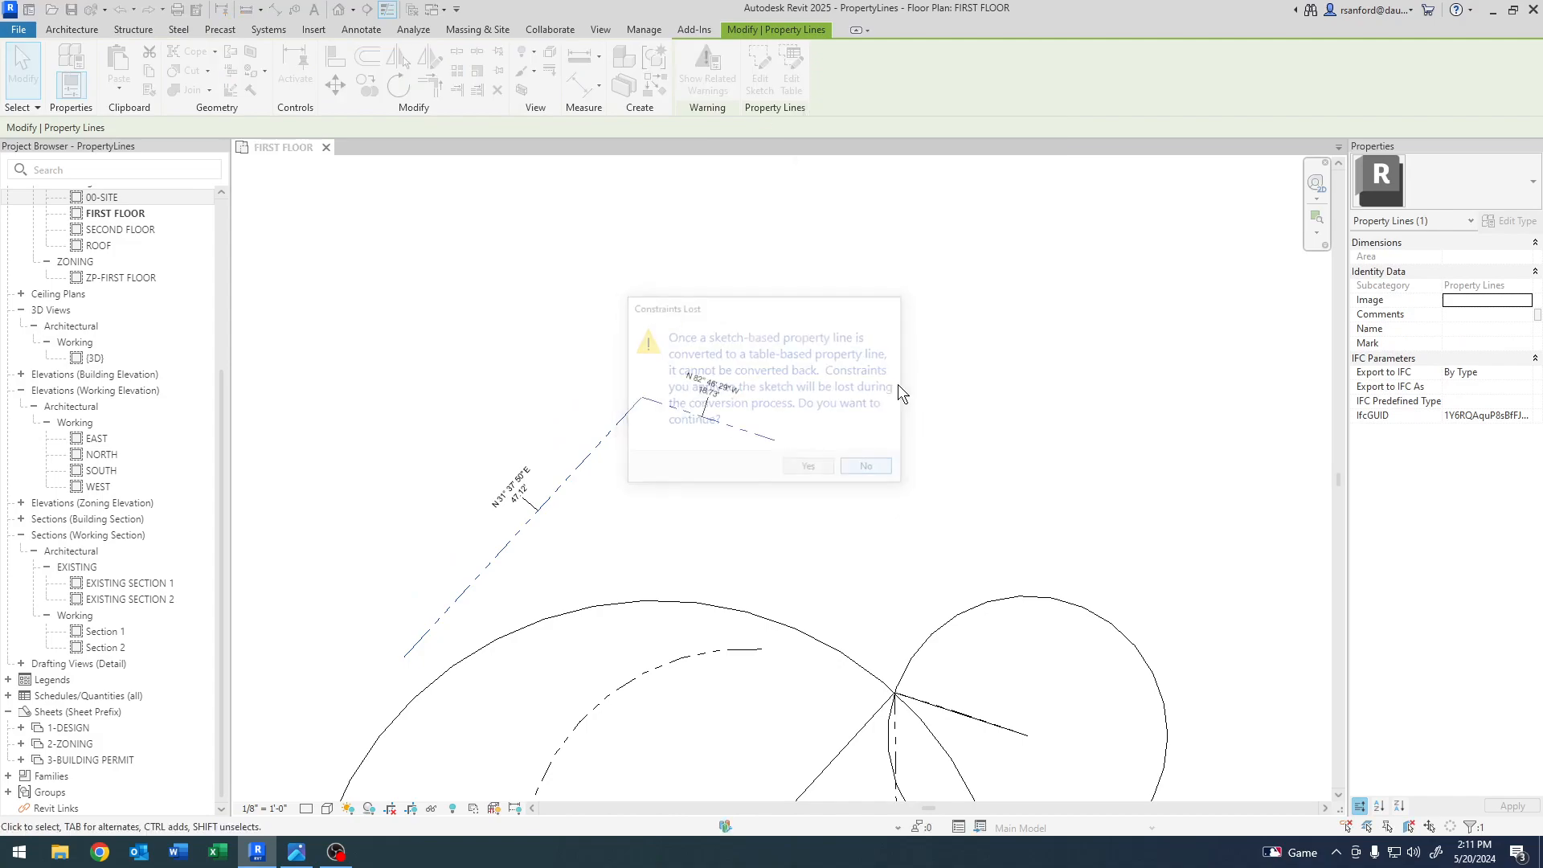
left_click(759, 78)
scroll(663, 333, "up", 3)
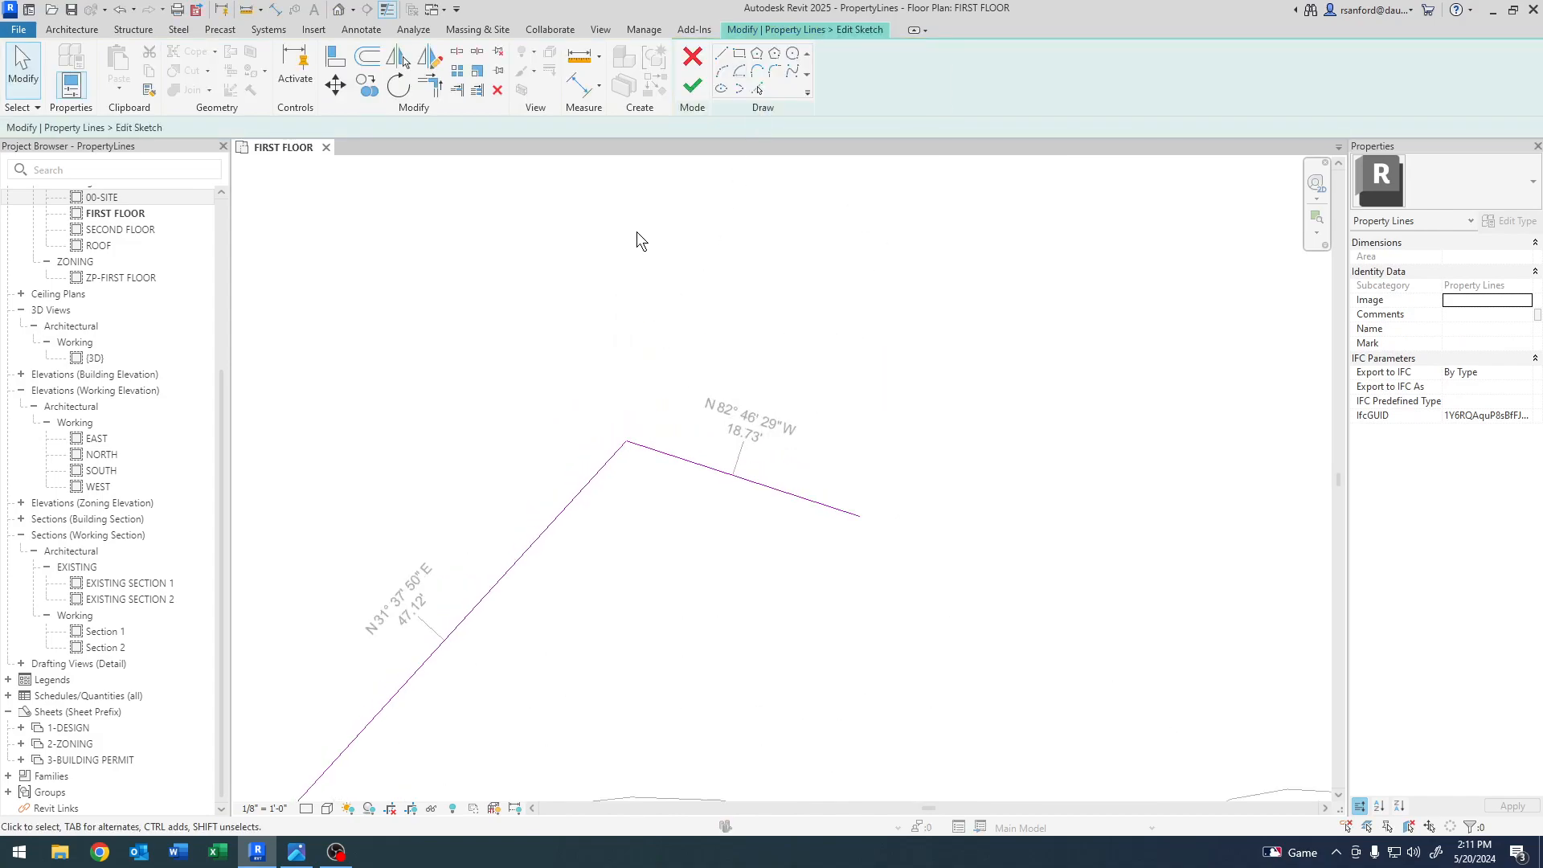
left_click(720, 54)
left_click(627, 441)
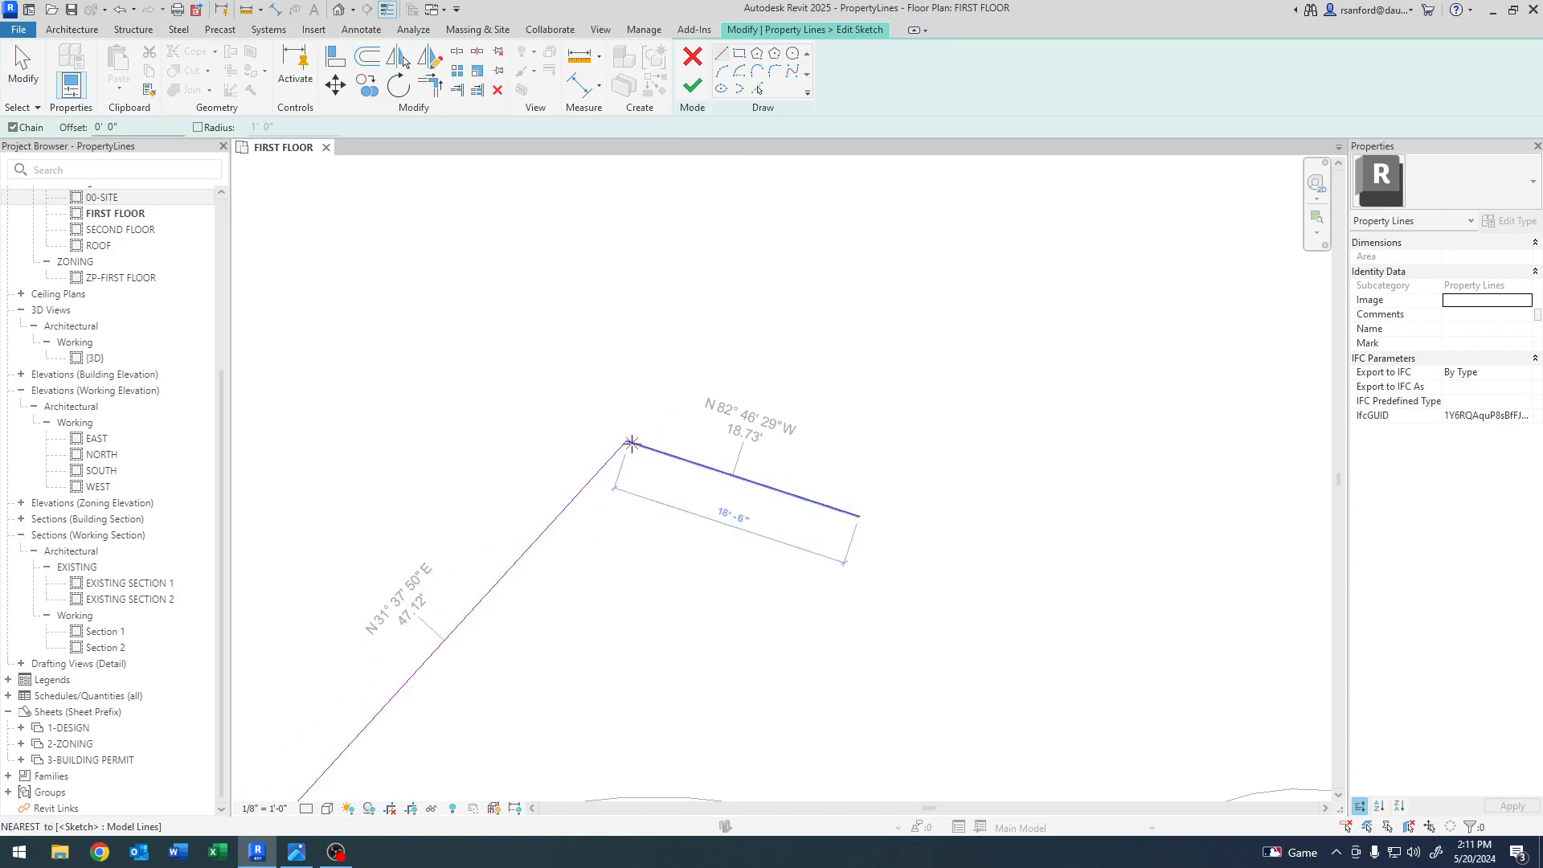
left_click(627, 284)
key("Escape")
left_click(862, 515)
left_click(859, 335)
key("Escape")
key("Escape")
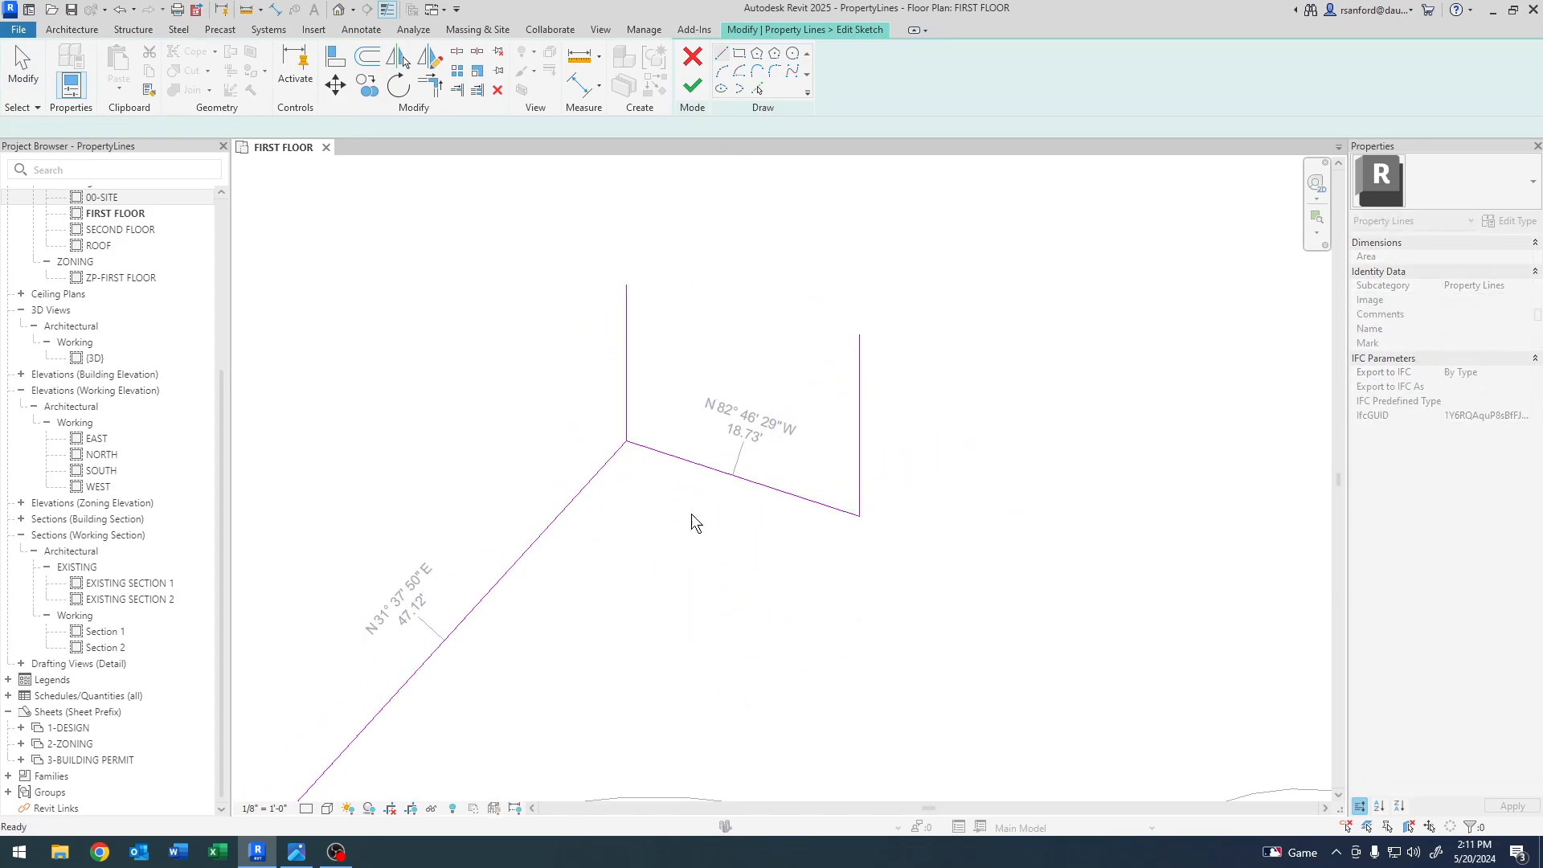
- Delete the short sketch segment and redraw it from the corner to the lower end of the other helper line
left_click(697, 465)
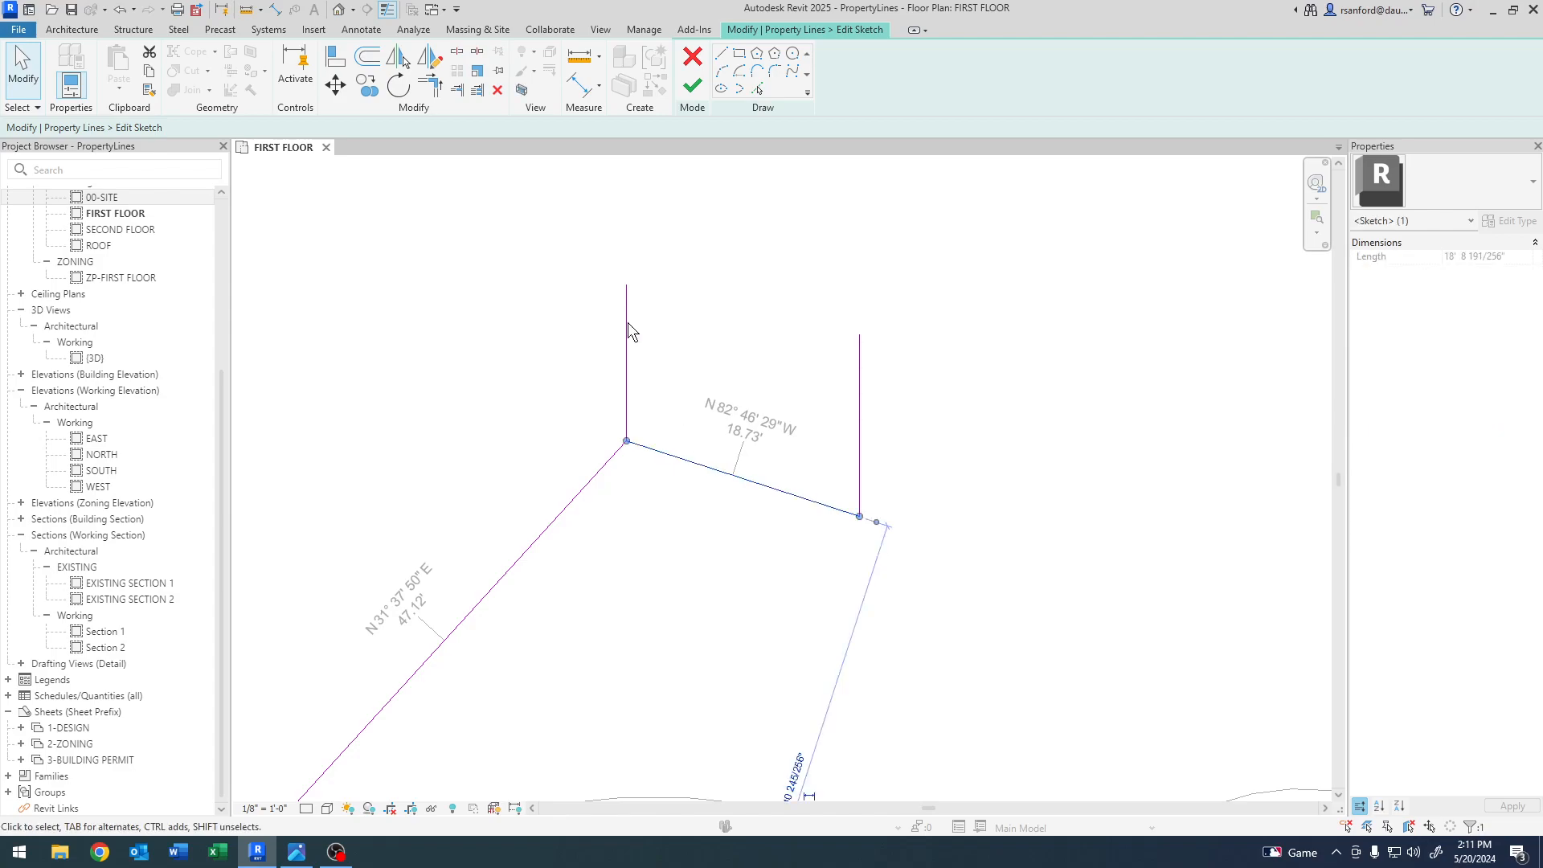
left_click(498, 89)
left_click(721, 57)
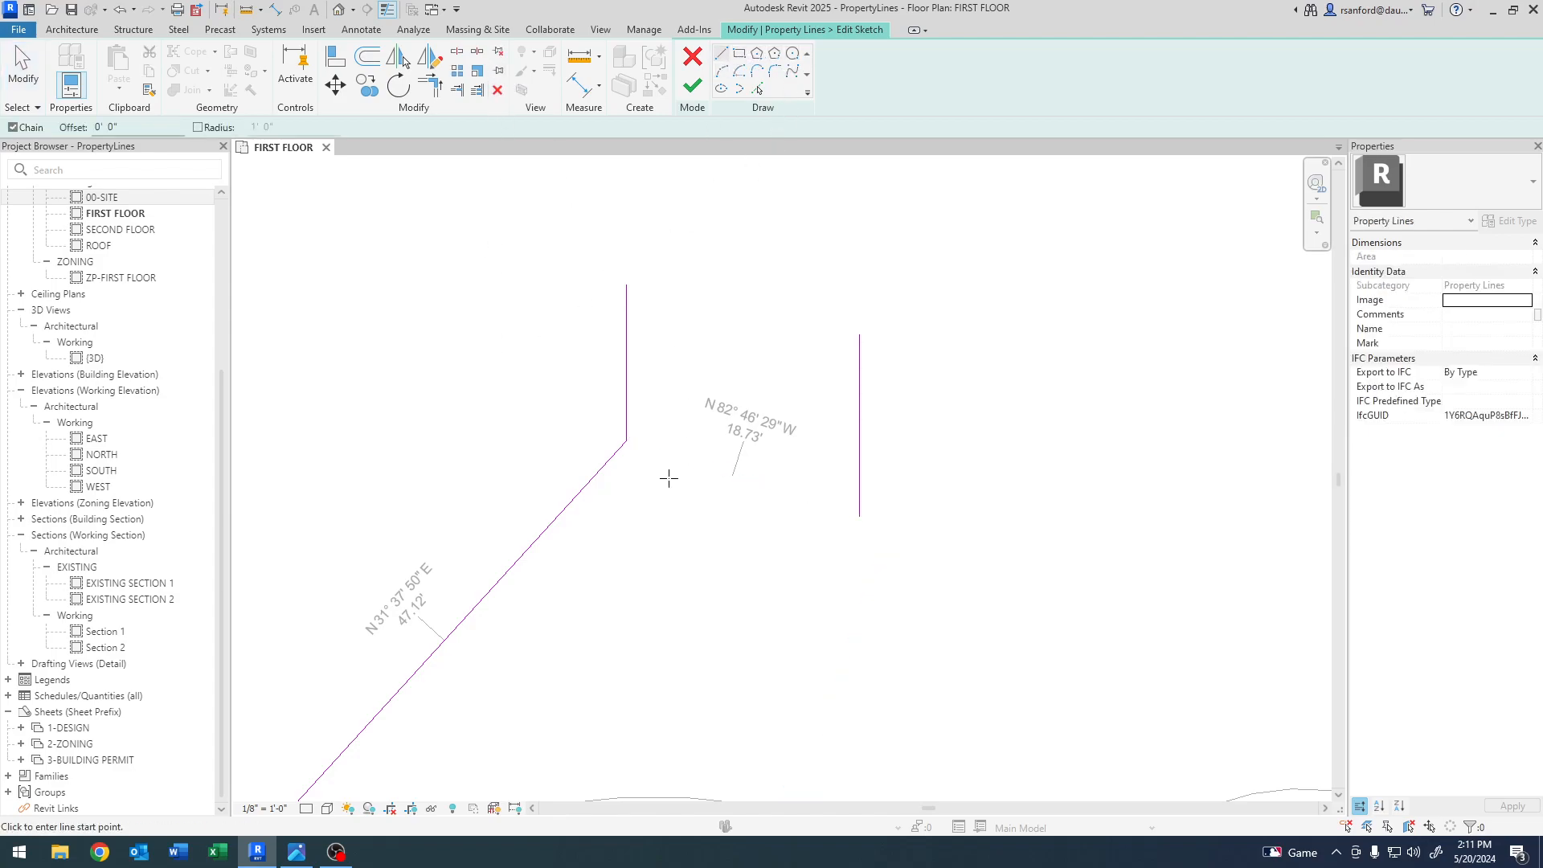
left_click(626, 440)
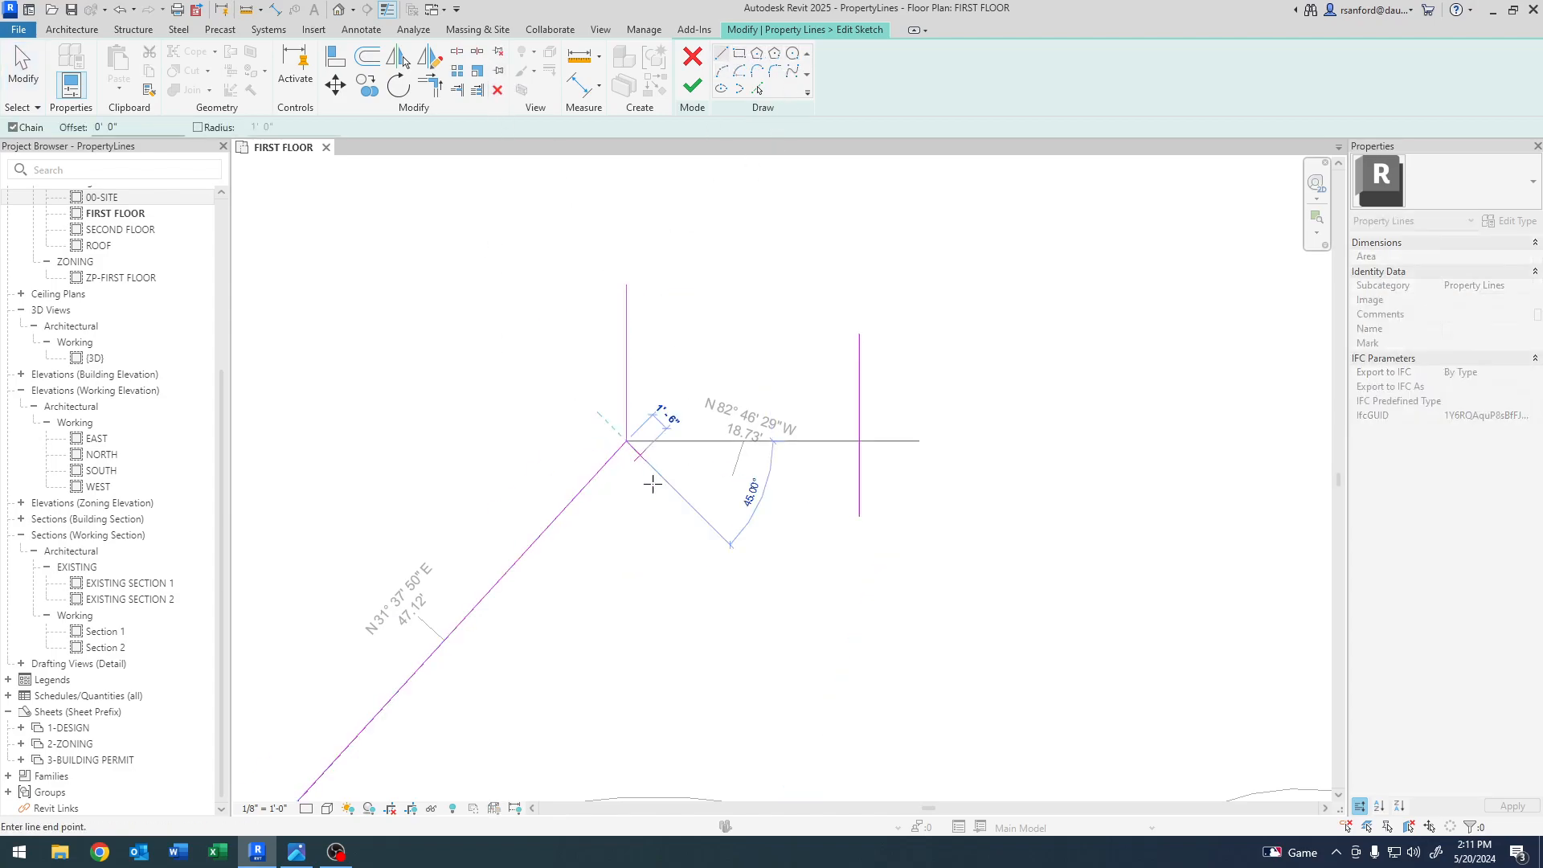
left_click(873, 517)
key("Escape")
key("Escape")
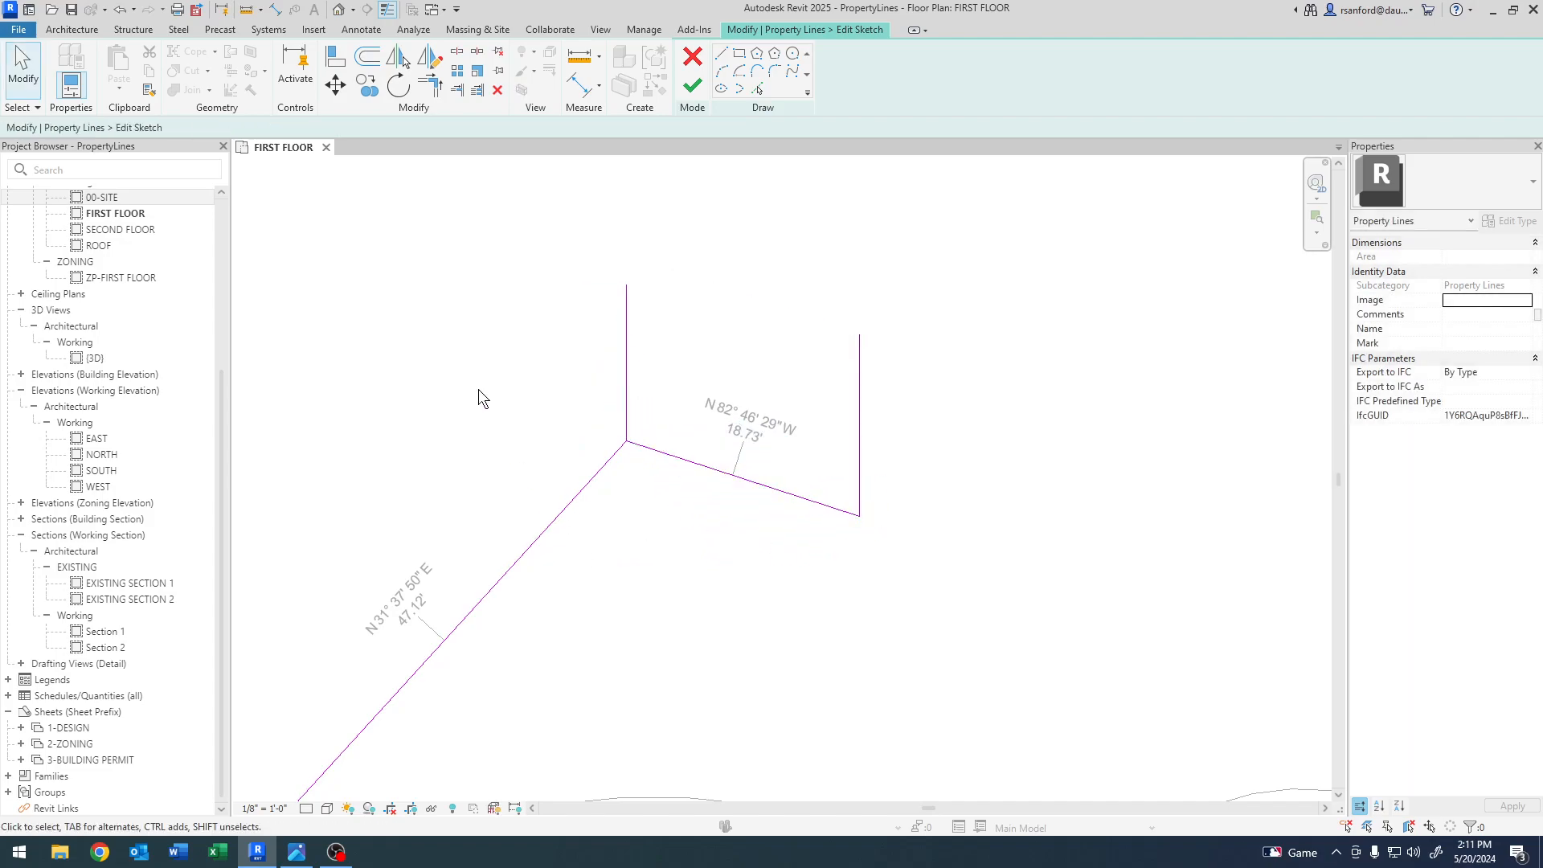
- Delete the two vertical helper lines and finish the property line sketch
left_click(628, 373)
left_click(854, 375, "ctrl")
left_click(497, 89)
middle_click_drag(576, 420, 574, 447)
left_click(692, 85)
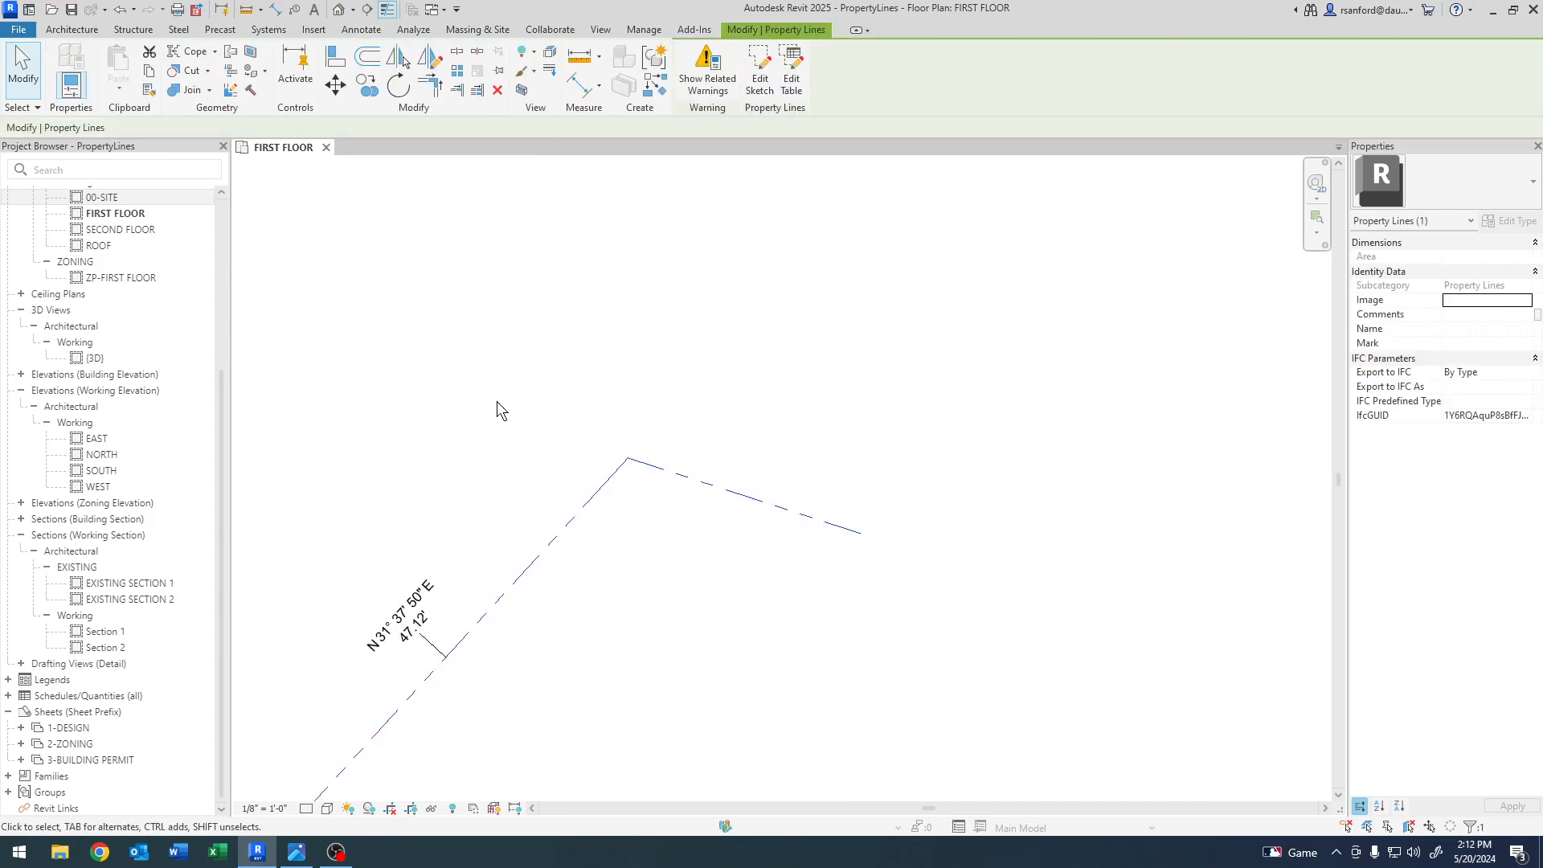
- Tag the redrawn short segment of the two-segment property line with its bearing and distance
key("Escape")
left_click(807, 78)
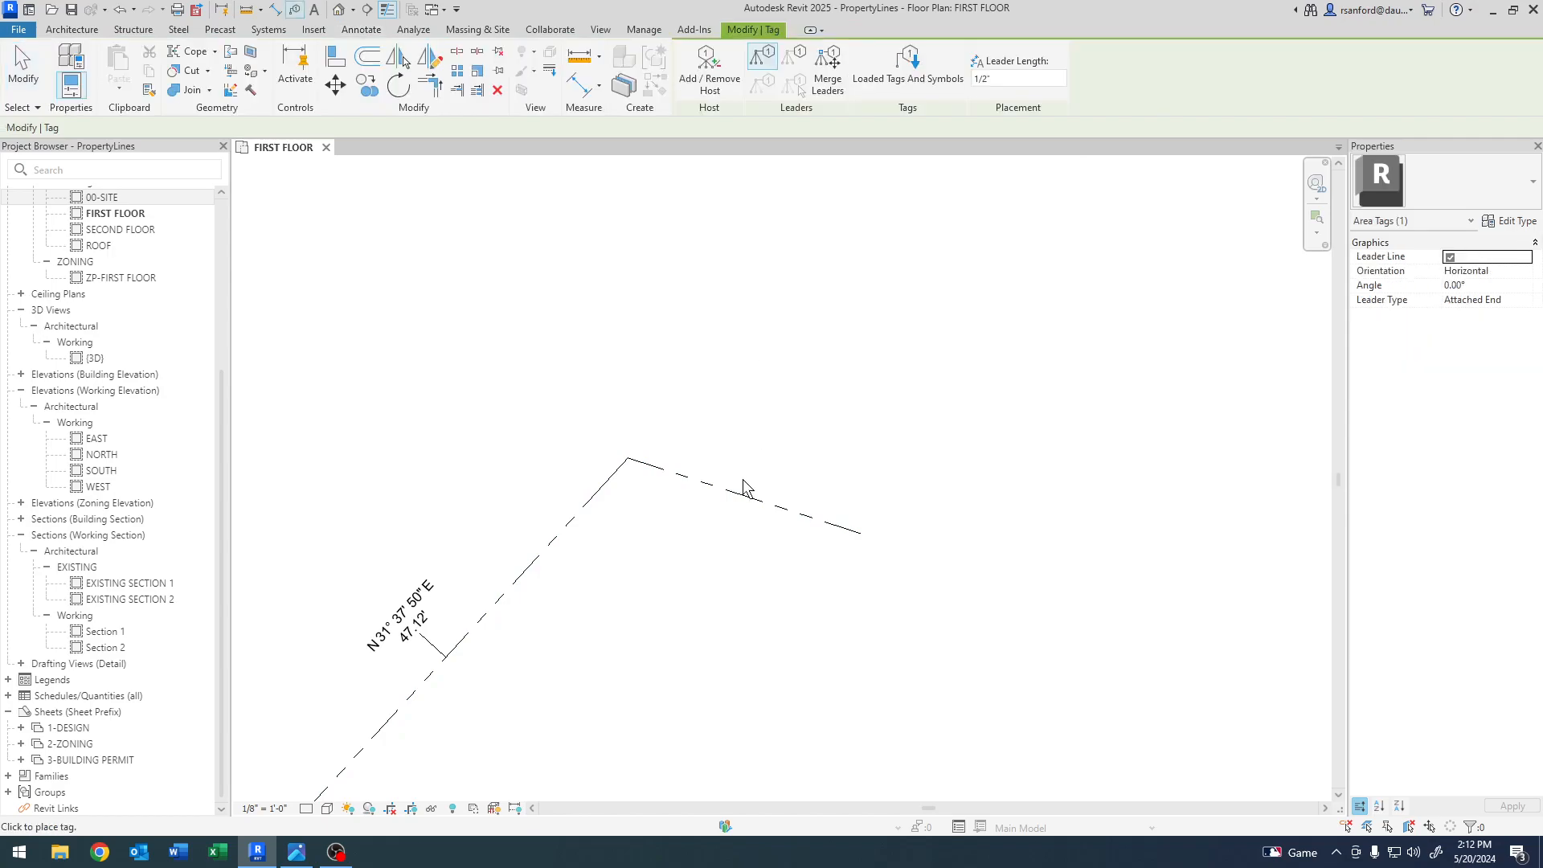
left_click(741, 492)
- Open the deed data of the survey property line and set the first row's N/S value to S
middle_click_drag(692, 607, 658, 442)
scroll(674, 530, "down", 2)
middle_click_drag(675, 543, 648, 465)
mouse_move(703, 678)
middle_mouse_down()
mouse_move(635, 457)
mouse_move(778, 616)
mouse_move(751, 428)
mouse_move(727, 396)
mouse_move(711, 432)
middle_mouse_up()
left_click(800, 565)
left_click(764, 557)
scroll(744, 439, "up", 2)
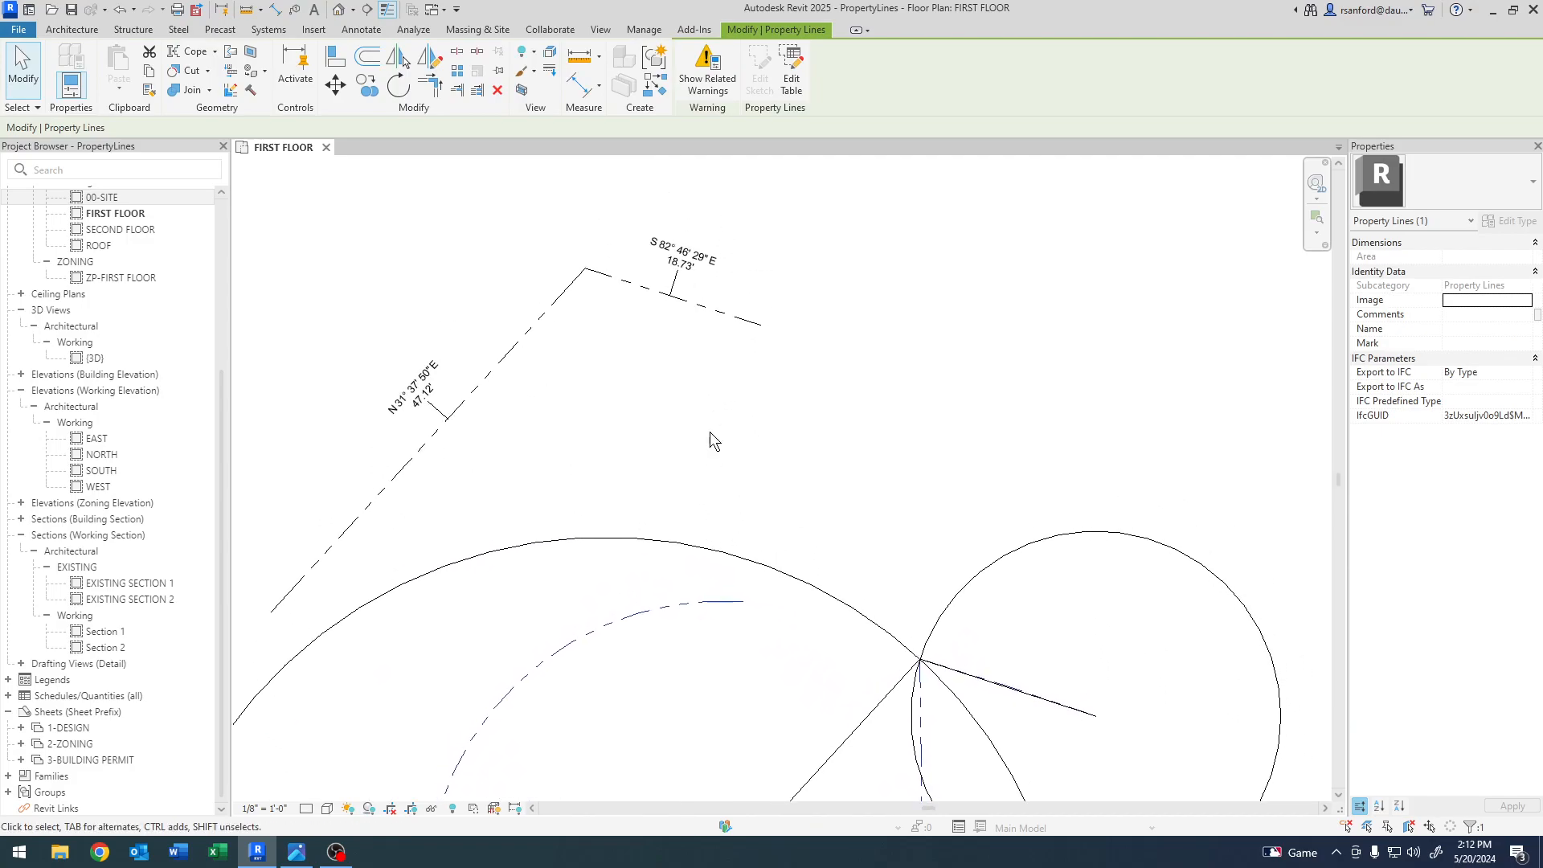
left_click(794, 80)
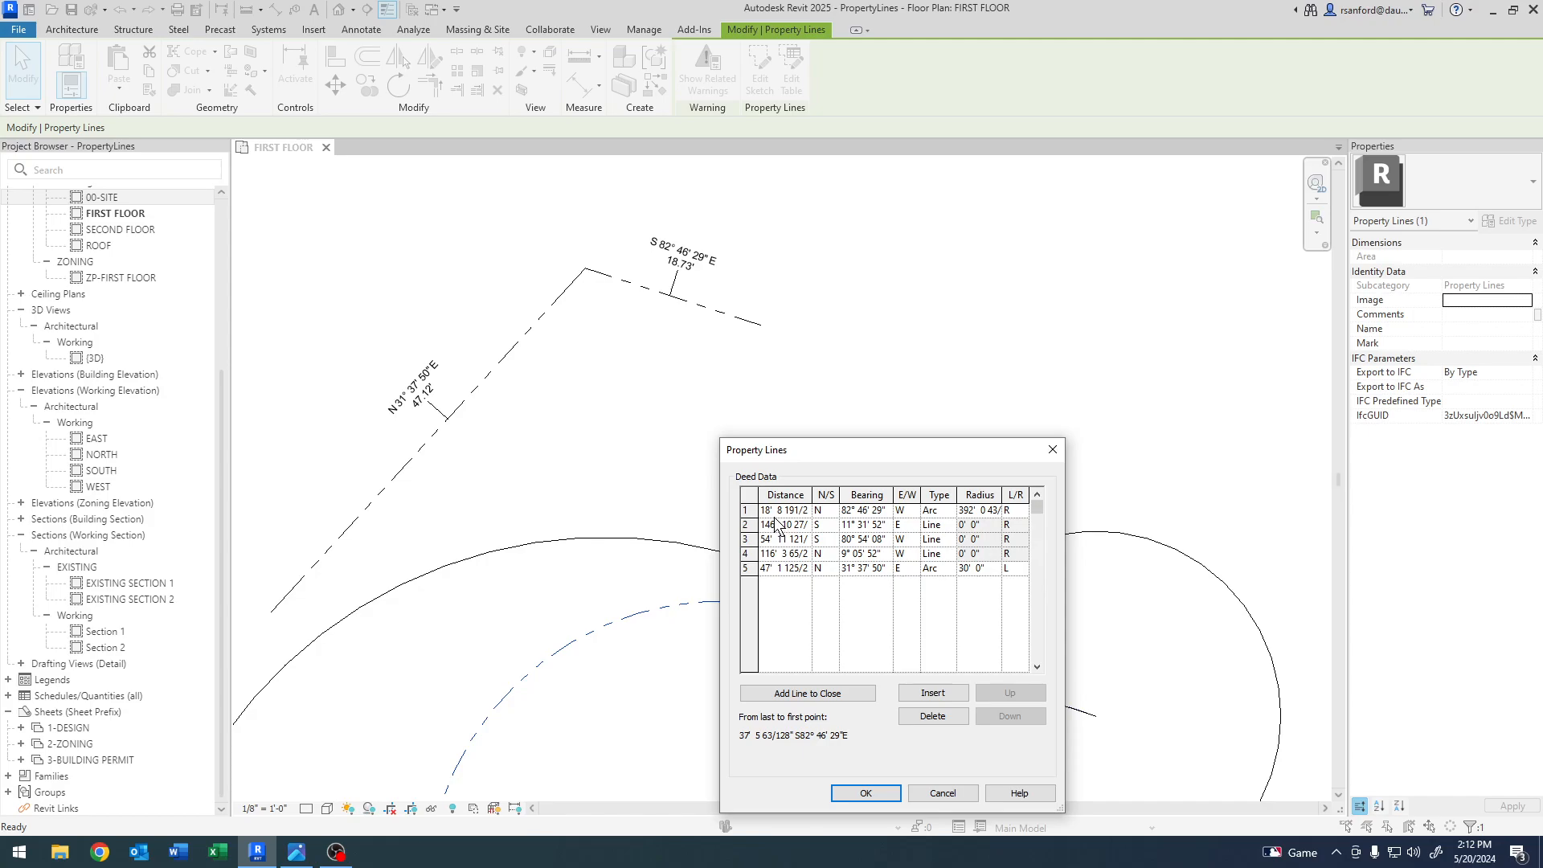
left_click(831, 509)
left_click(837, 509)
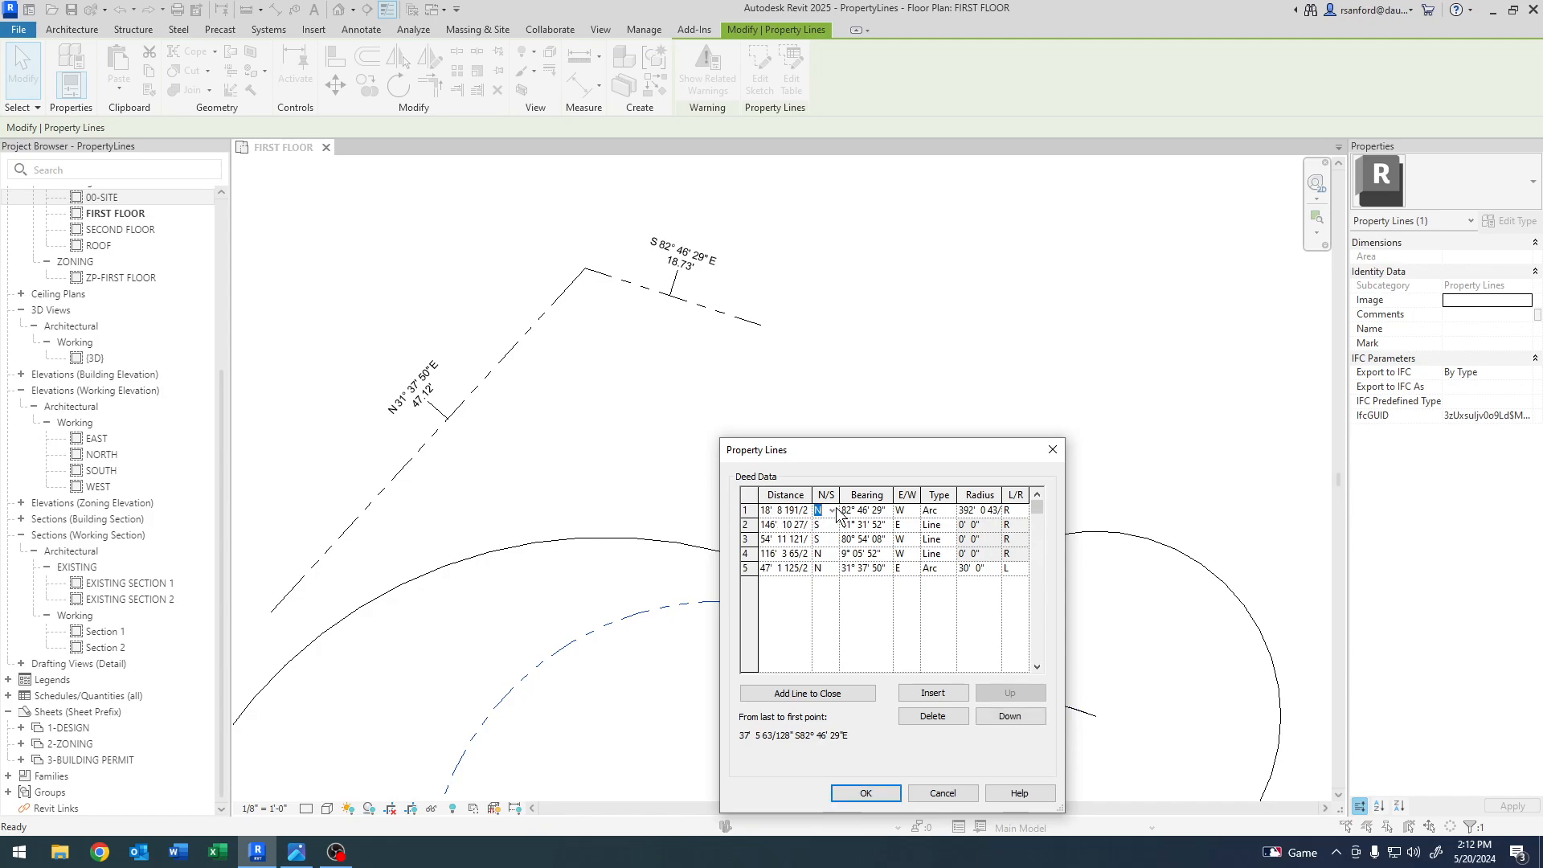
left_click(835, 507)
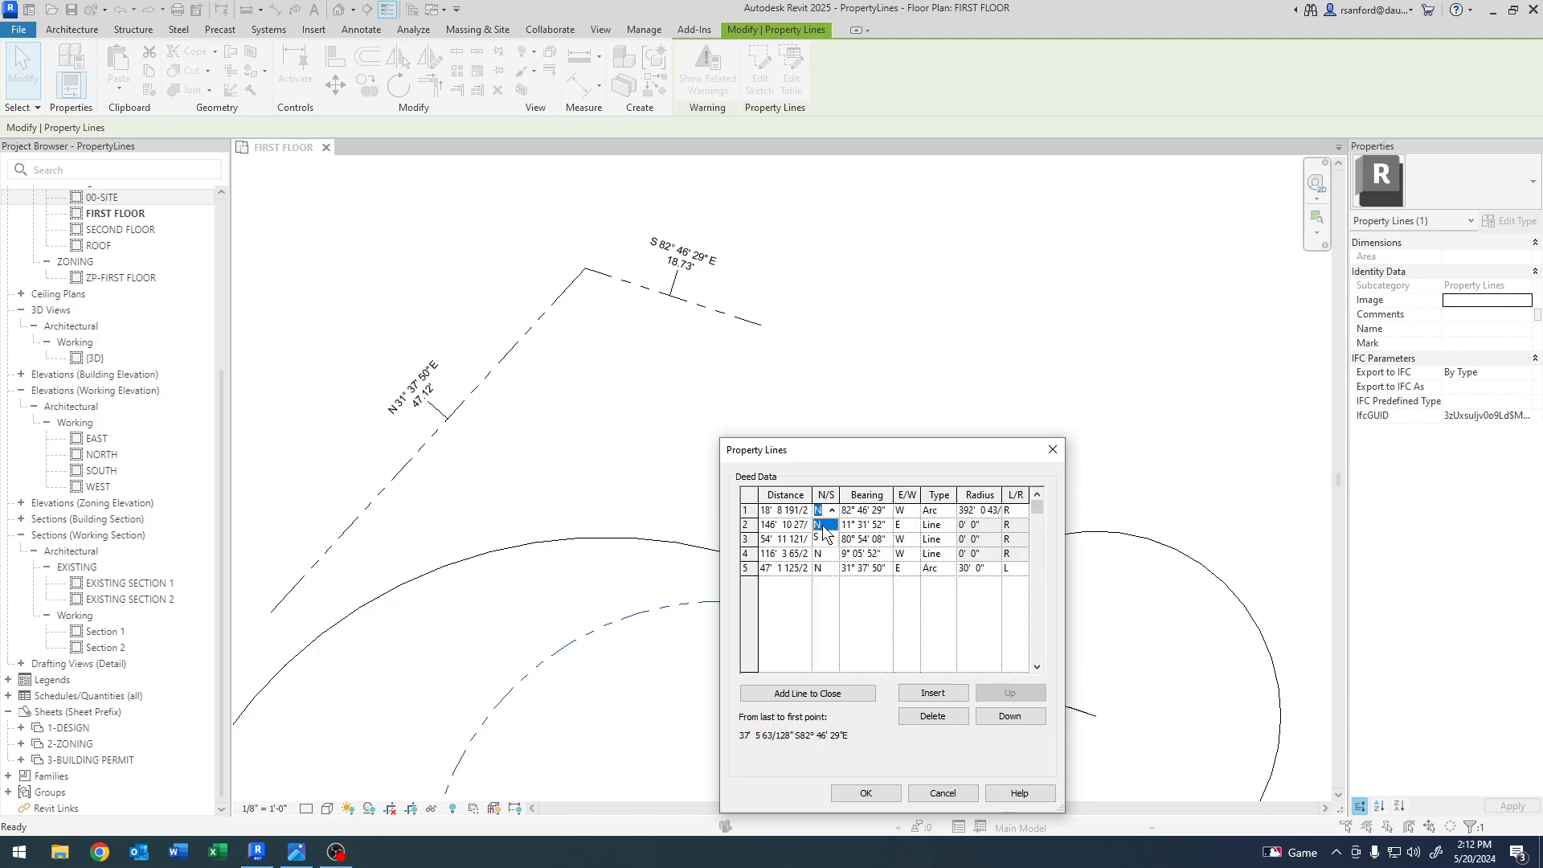
left_click(822, 539)
- Set the first deed row's E/W value to E and apply the deed data
left_click(905, 510)
left_click(913, 510)
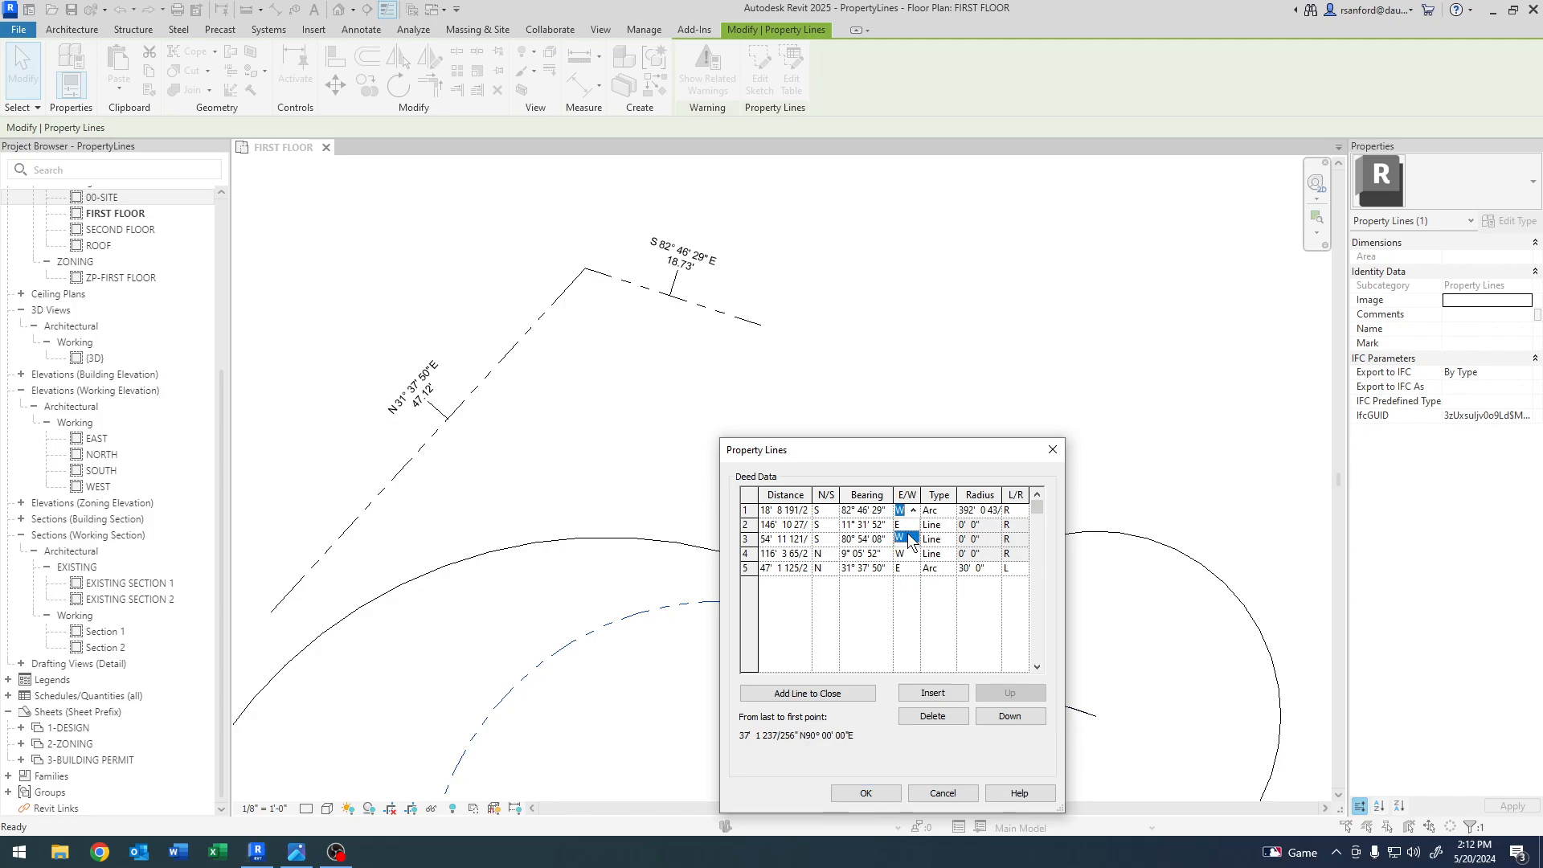
left_click(901, 525)
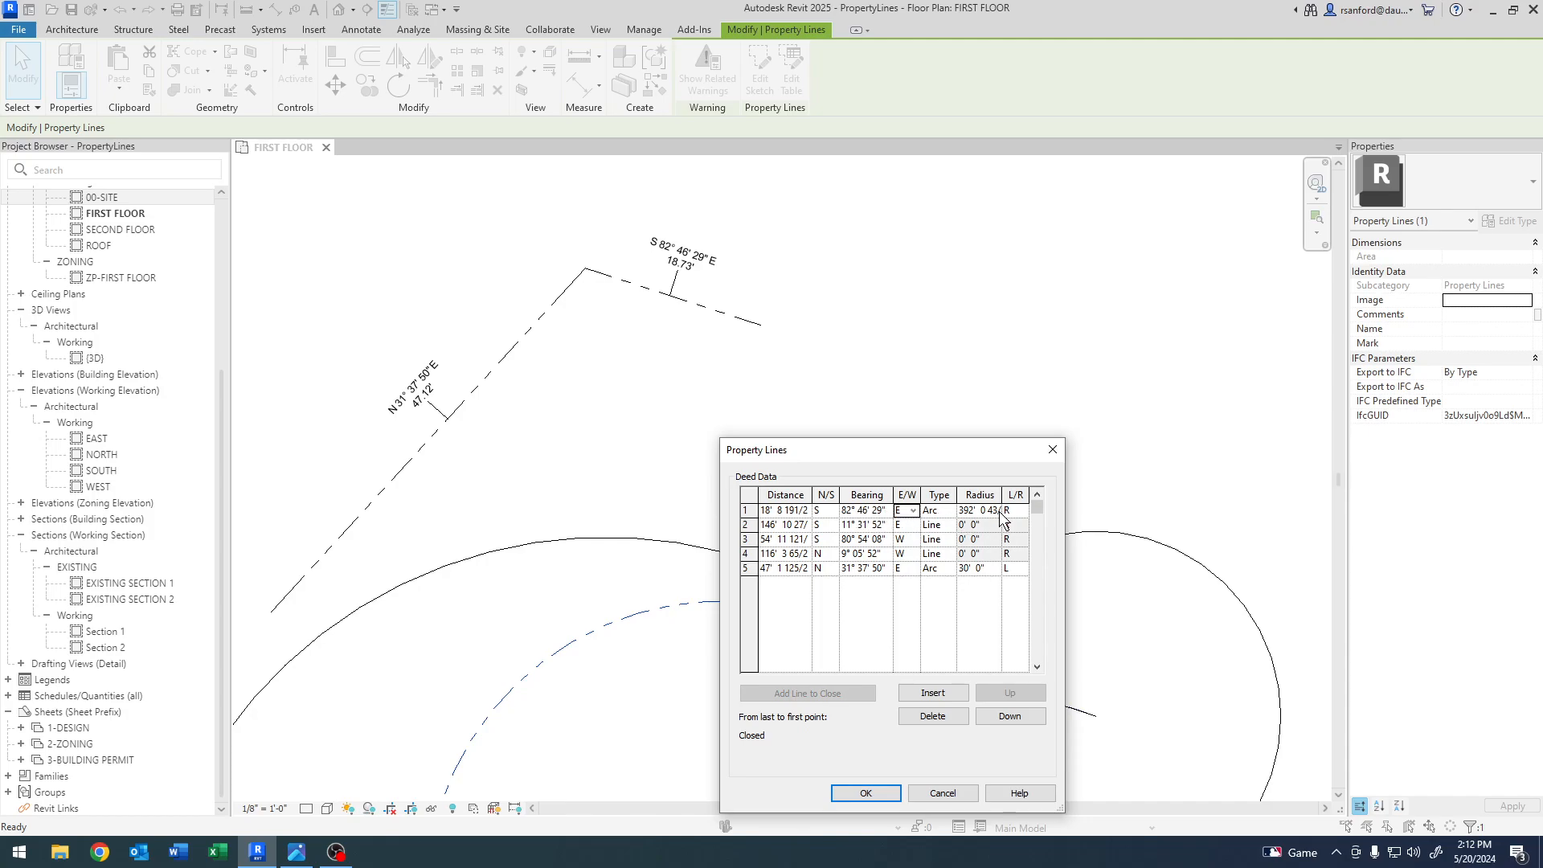
left_click(864, 793)
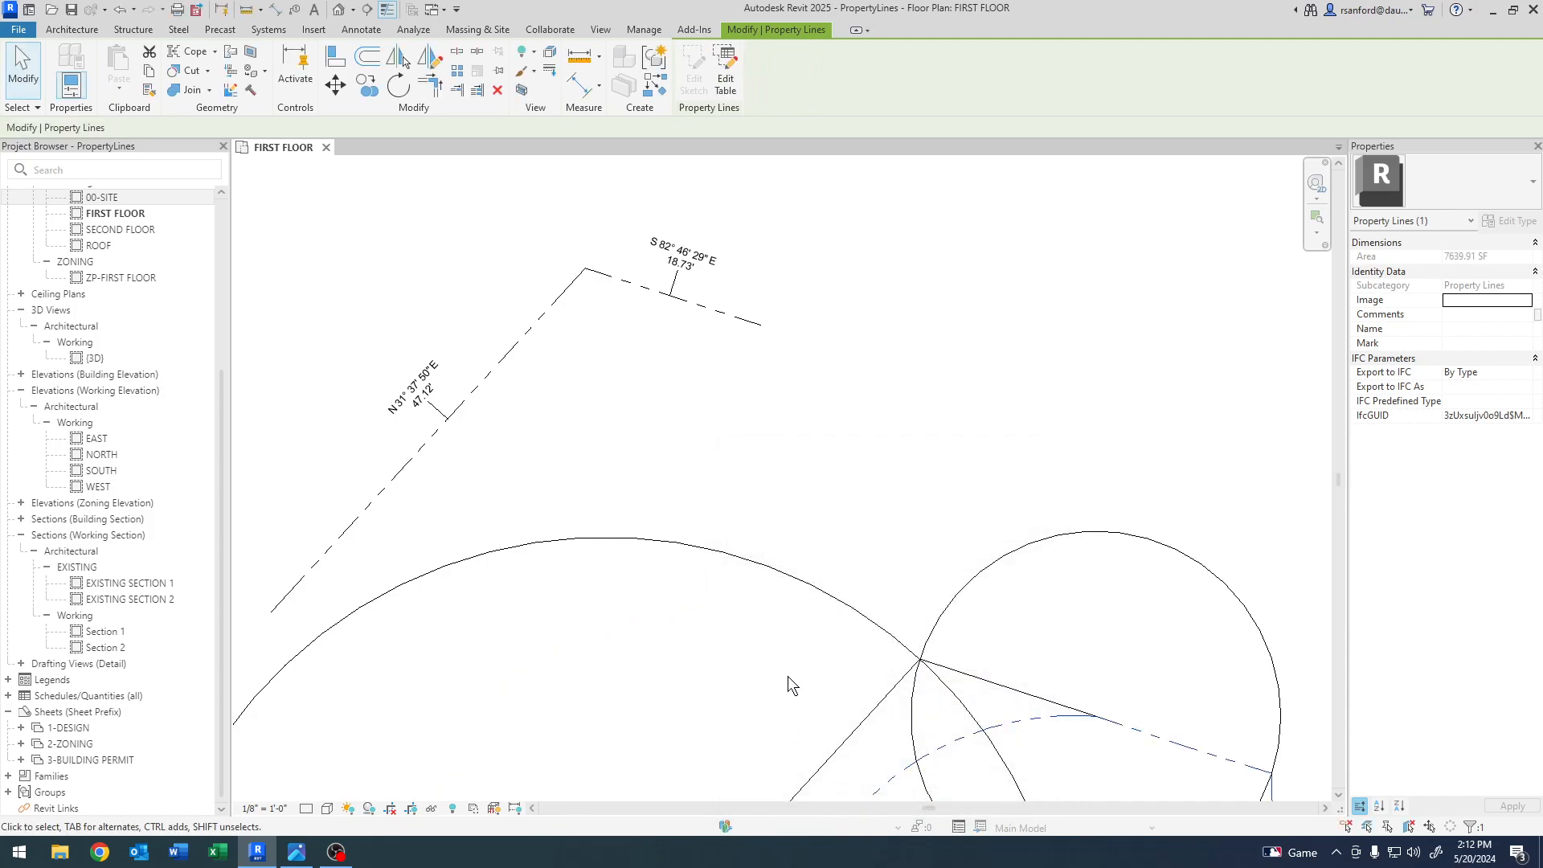
- Delete both construction circles and their two radius lines around the curved survey corner
scroll(788, 676, "down", 5)
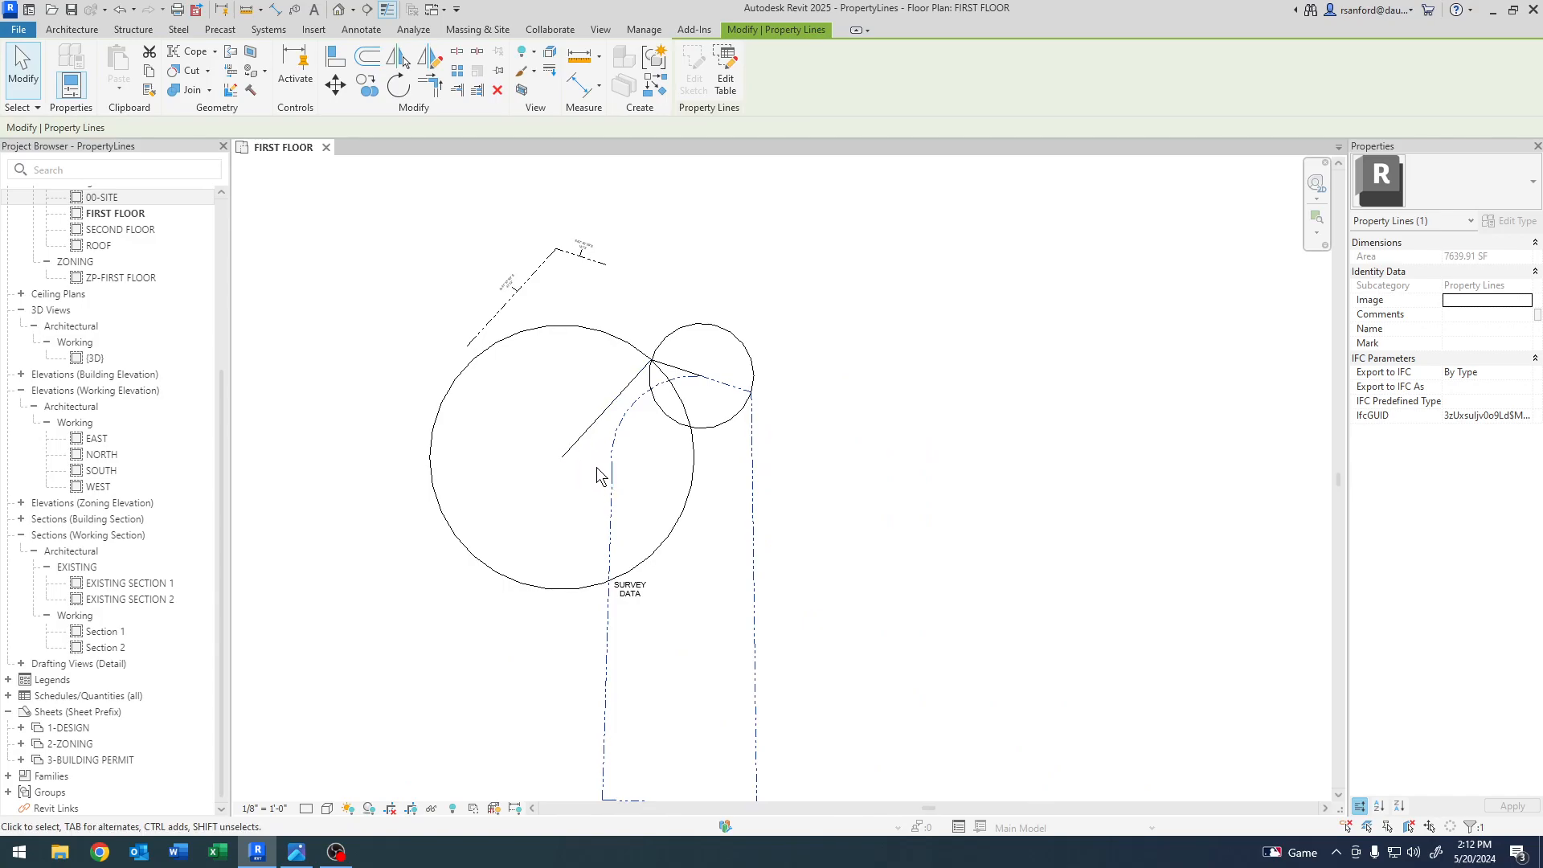
left_click(585, 432)
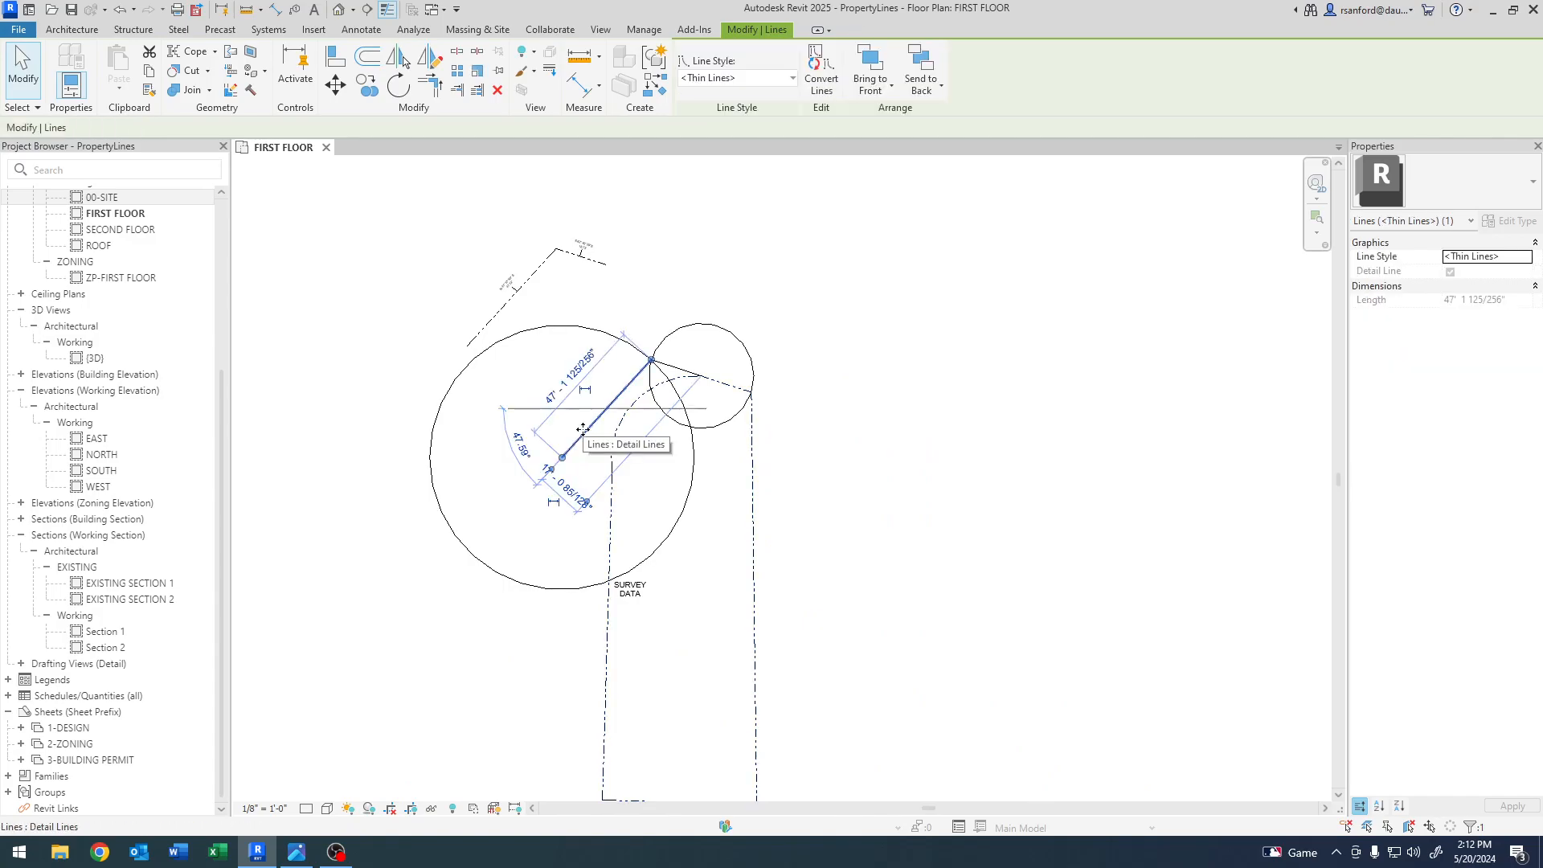
left_click(606, 331, "ctrl")
left_click_drag(672, 308, 633, 364, "ctrl")
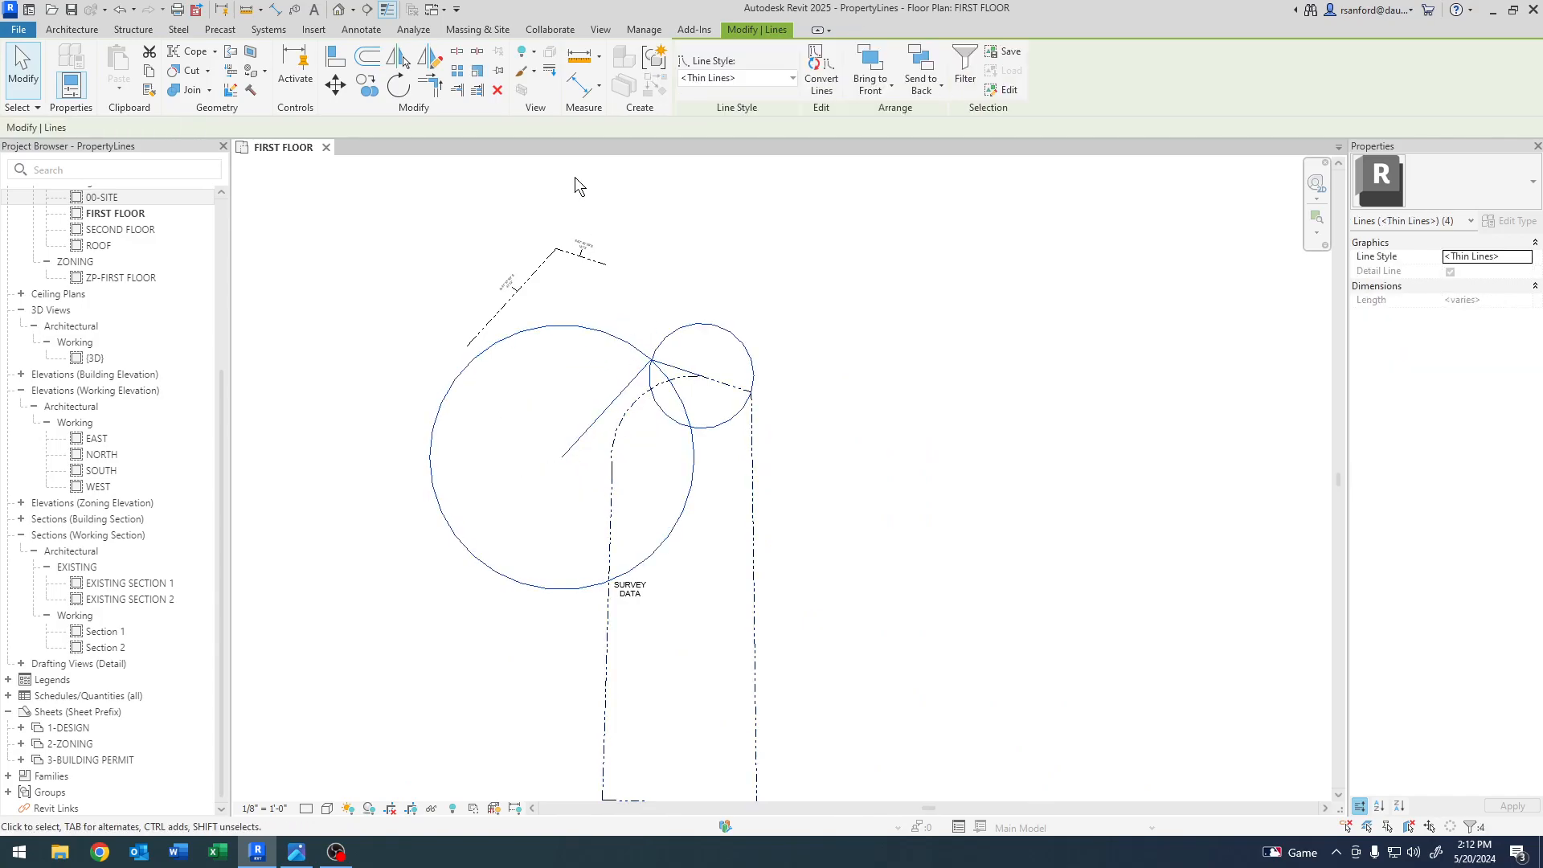
left_click(499, 94)
- Move the survey property line to the left so that it surrounds the SURVEY DATA label
scroll(715, 401, "up", 3)
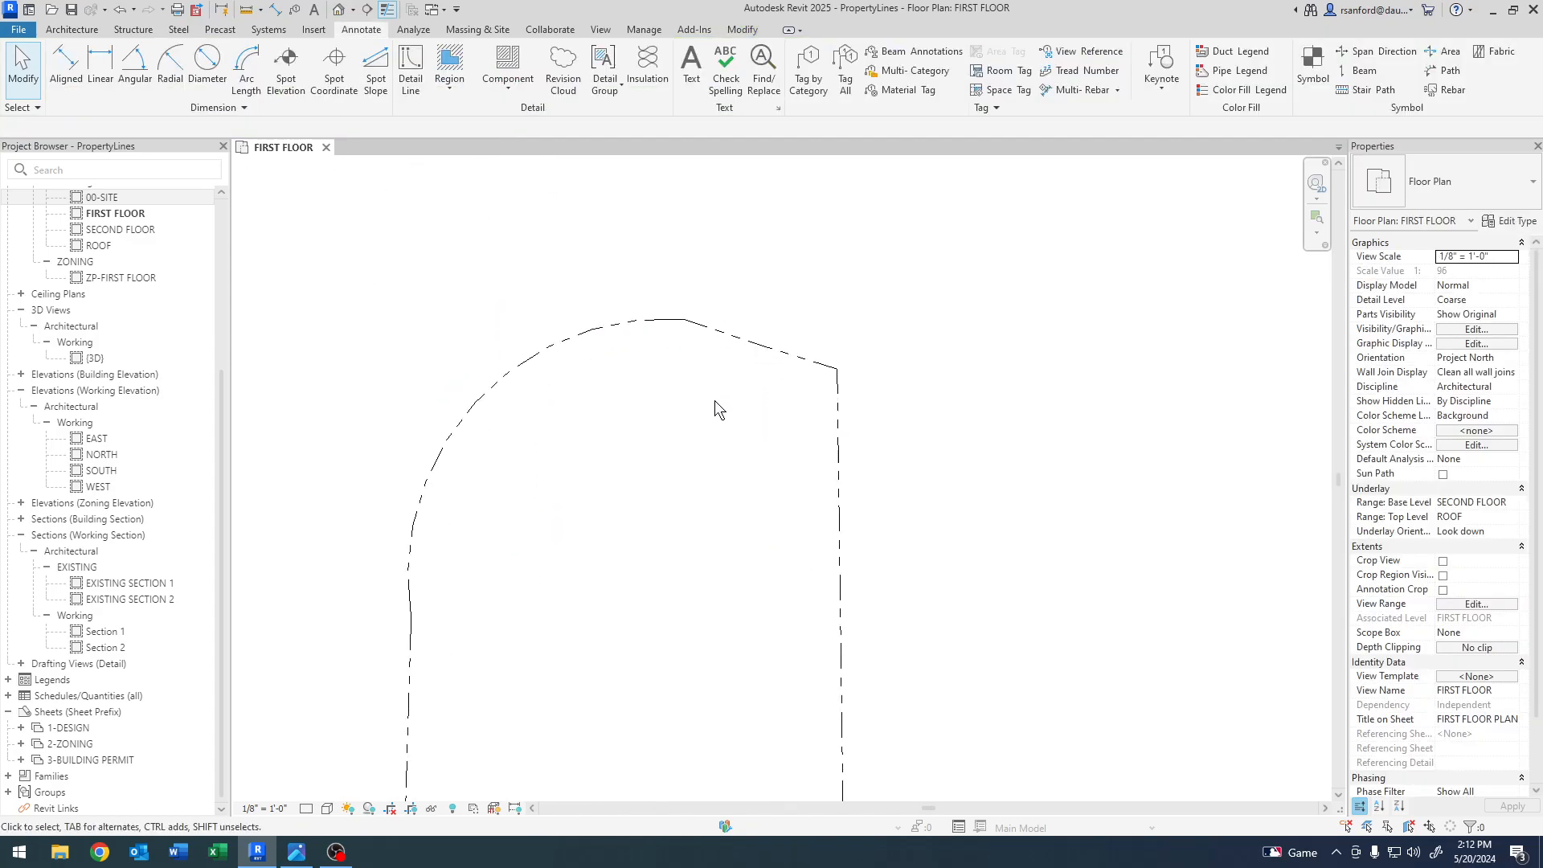
left_click(706, 330)
scroll(682, 450, "down", 2)
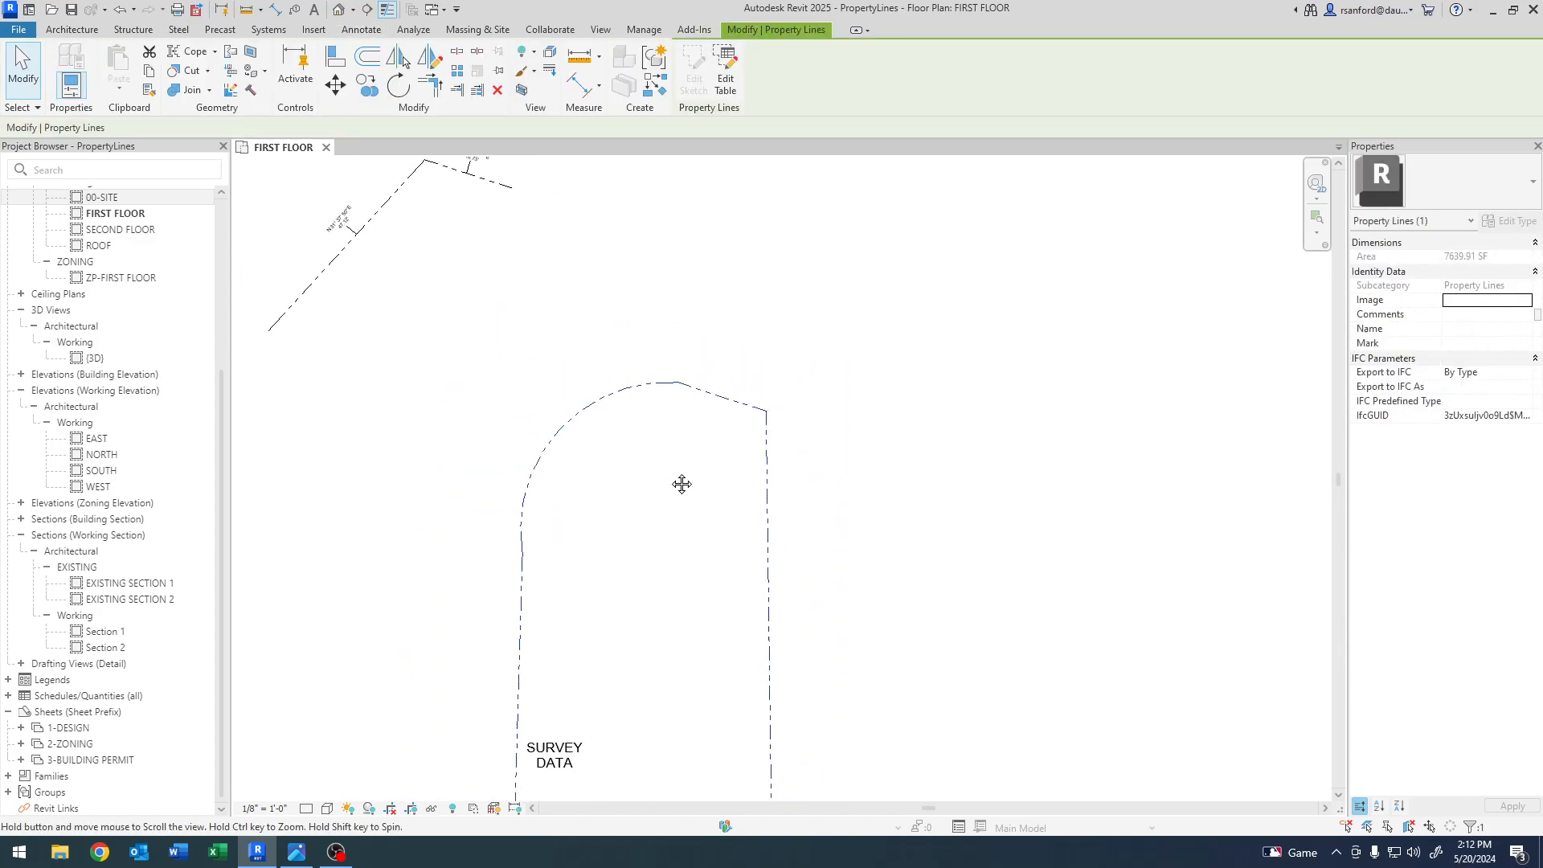
scroll(674, 481, "down", 3)
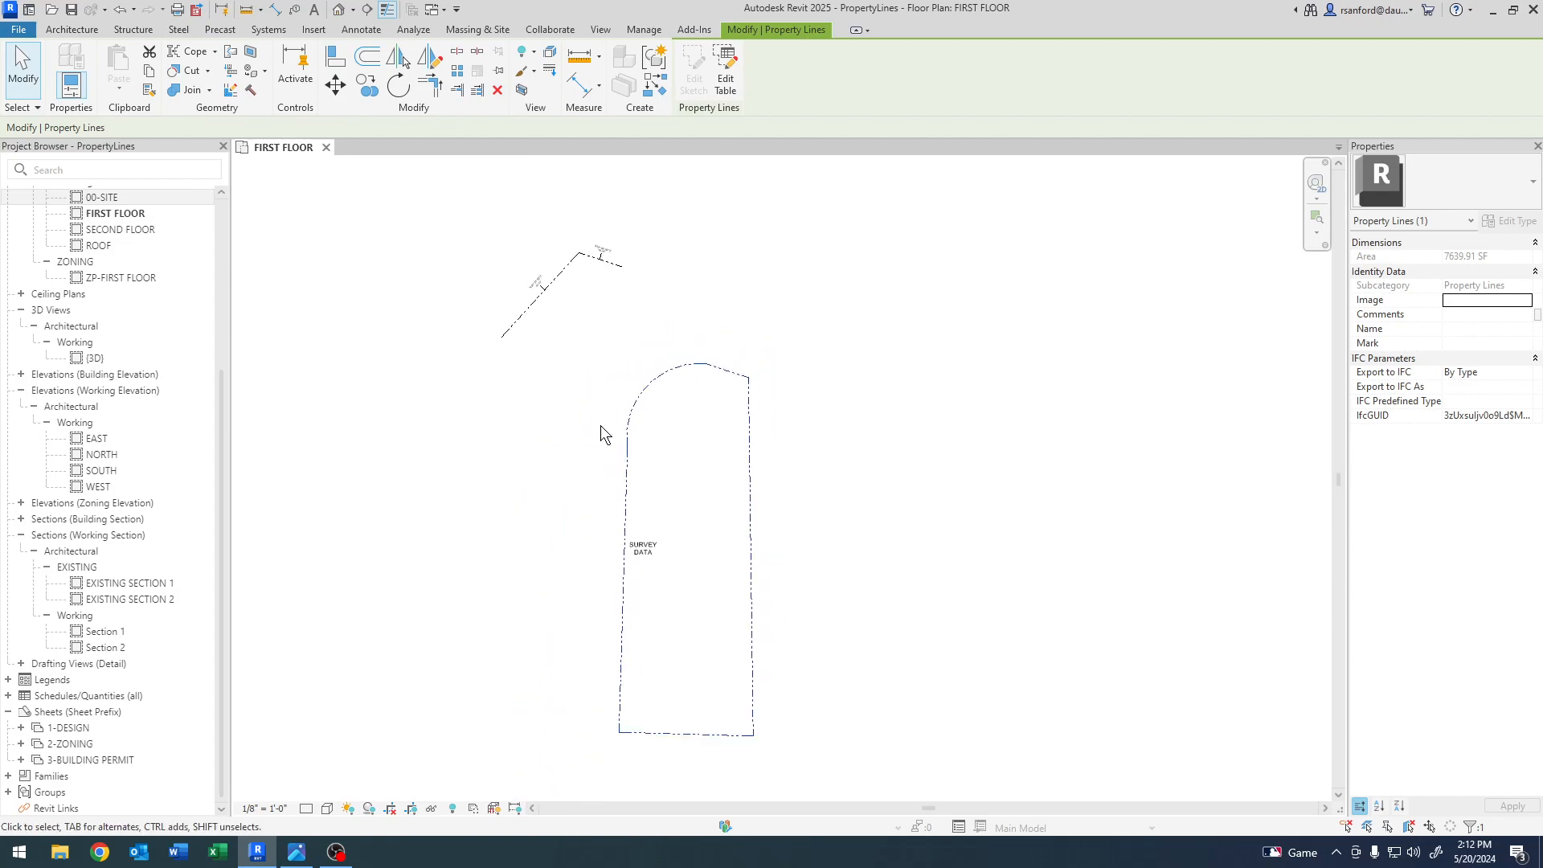
left_click_drag(632, 476, 580, 483)
left_click(494, 453)
middle_click_drag(512, 469, 519, 471)
- Examine the survey property line where its large arc meets the long left side and the short segment
scroll(527, 458, "up", 5)
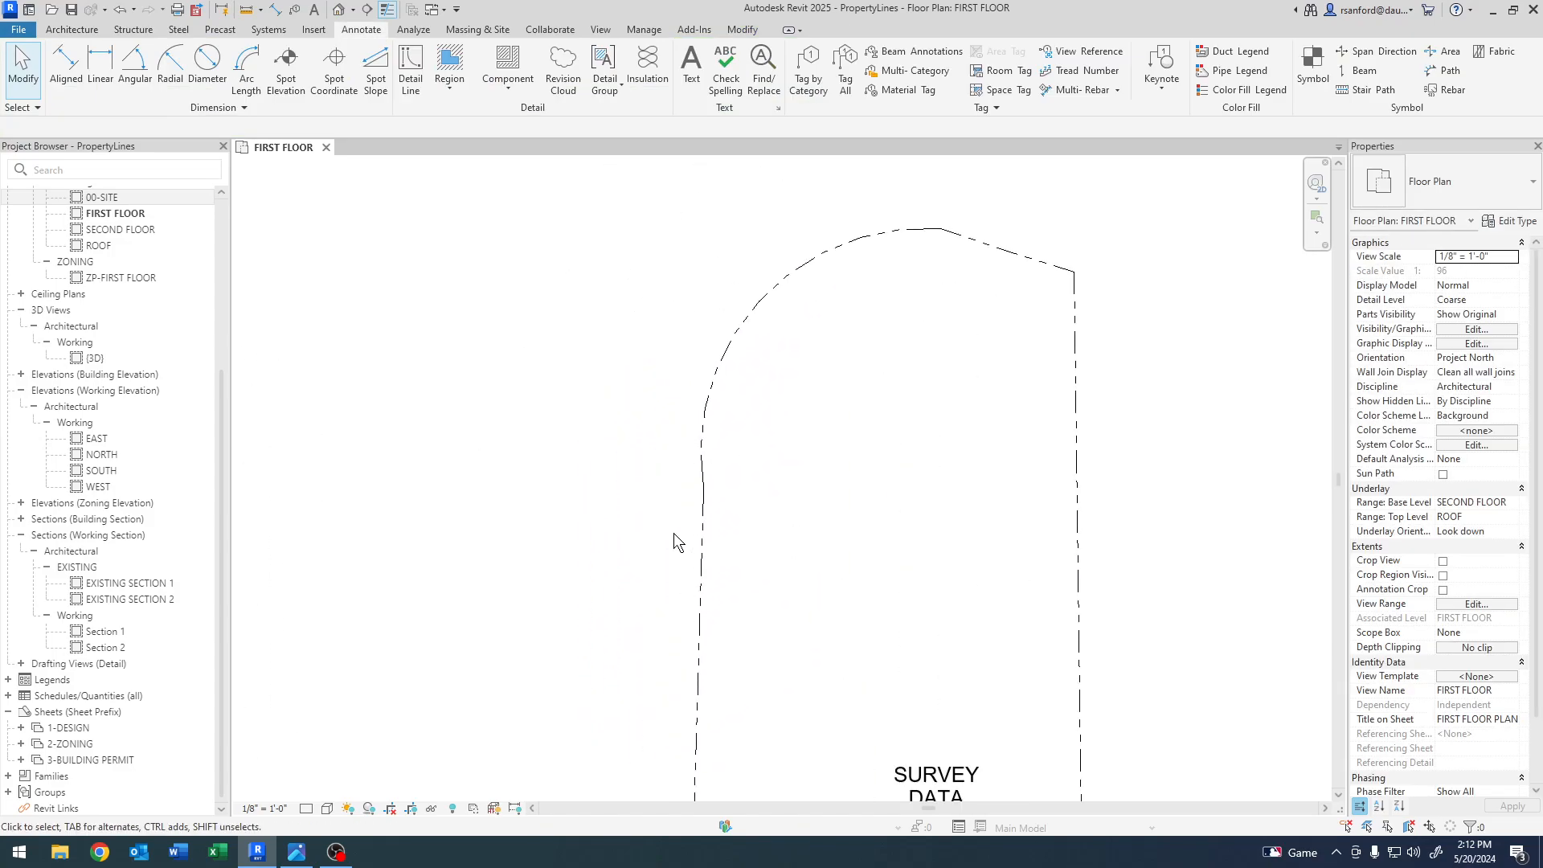
scroll(682, 521, "up", 2)
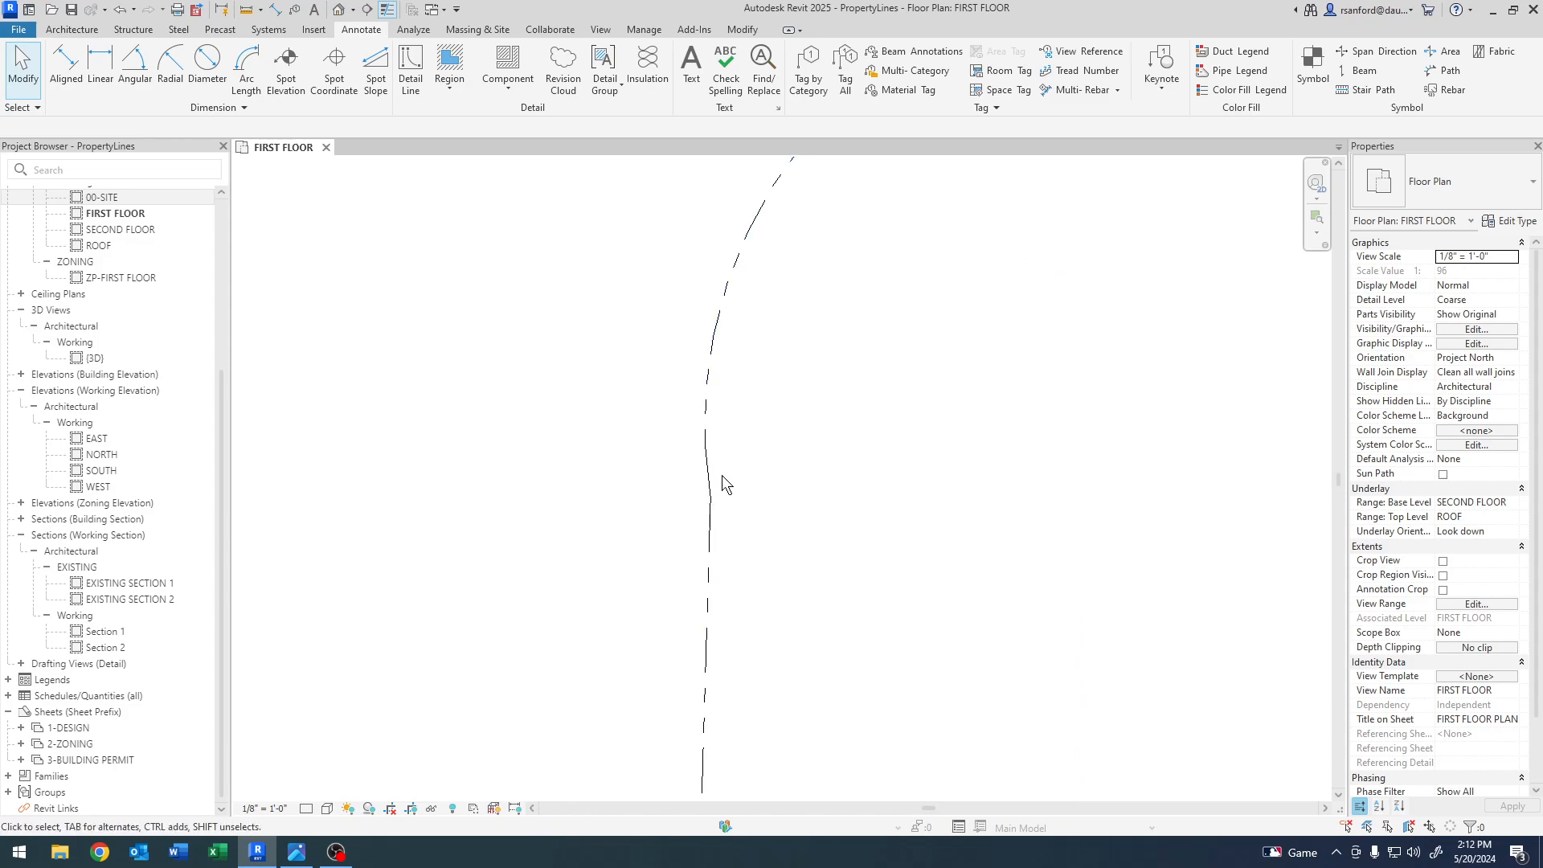
scroll(714, 544, "down", 2)
middle_click_drag(788, 493, 652, 539)
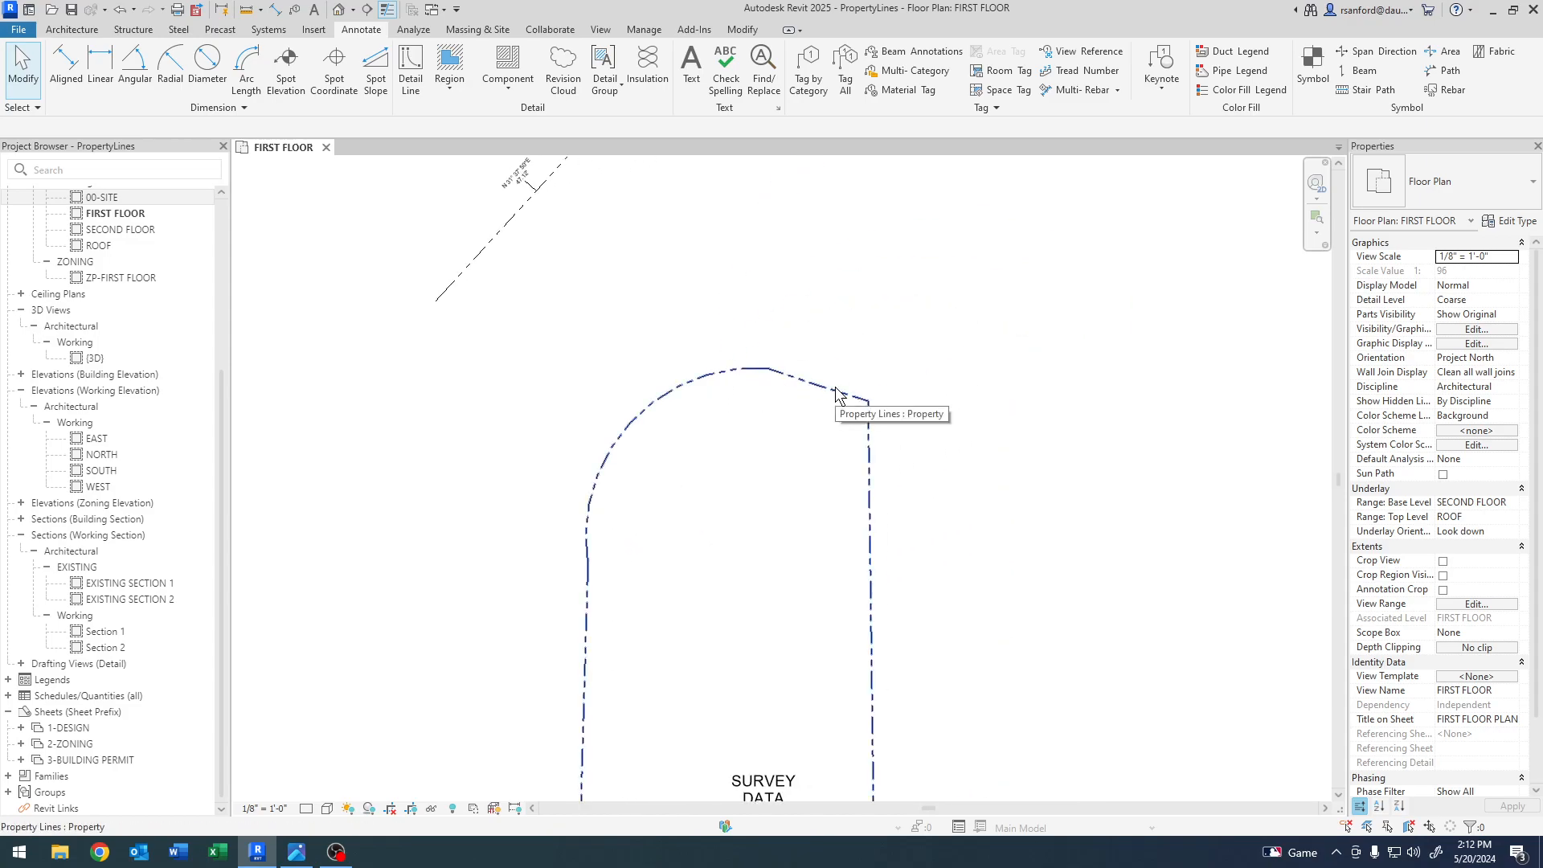
scroll(558, 493, "down", 4)
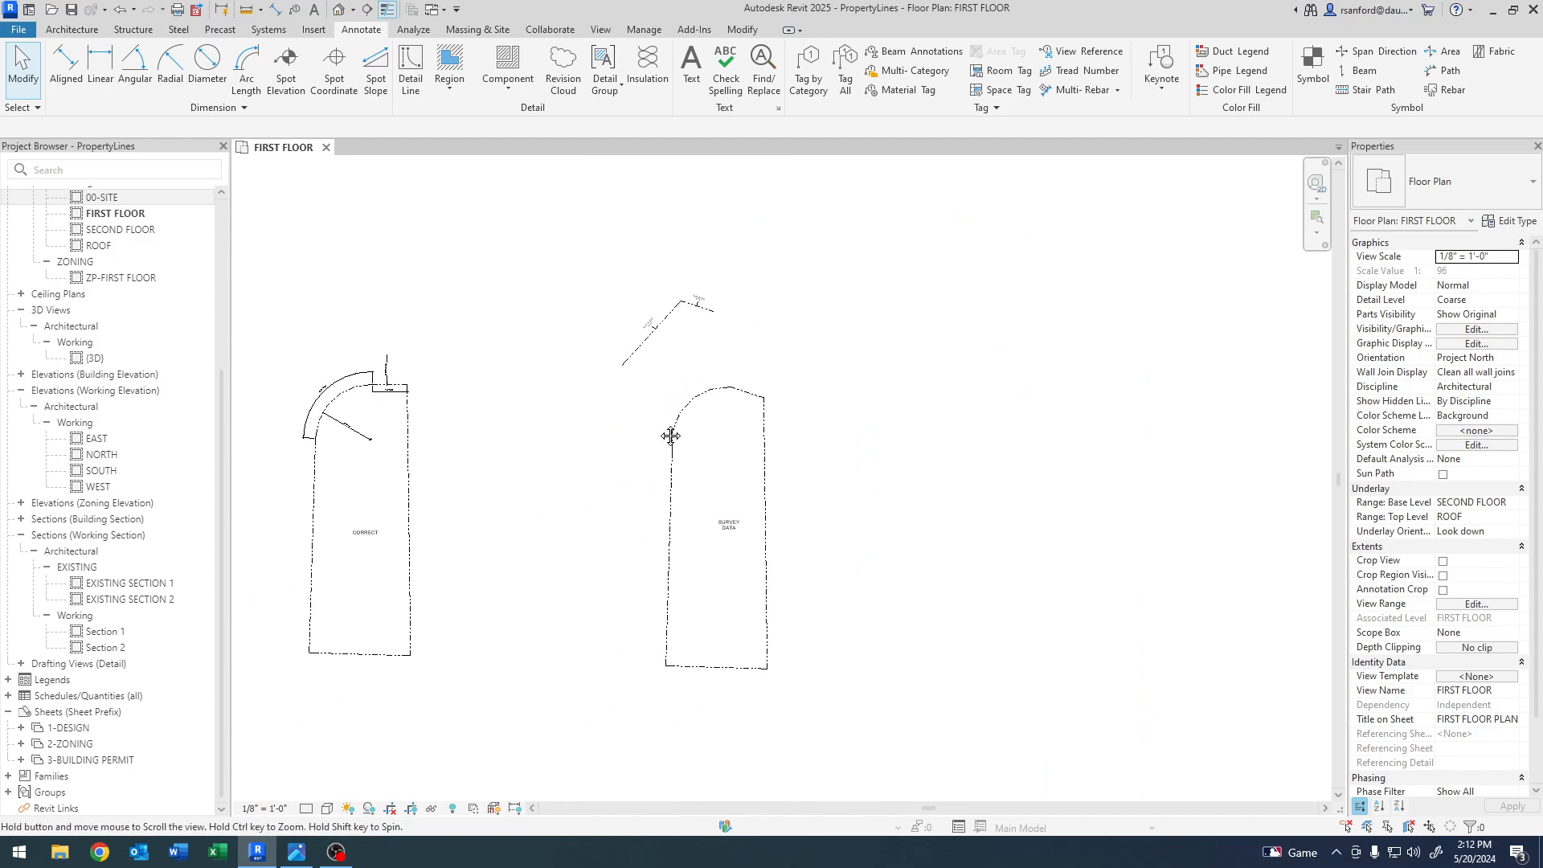
scroll(453, 372, "up", 5)
scroll(574, 407, "down", 2)
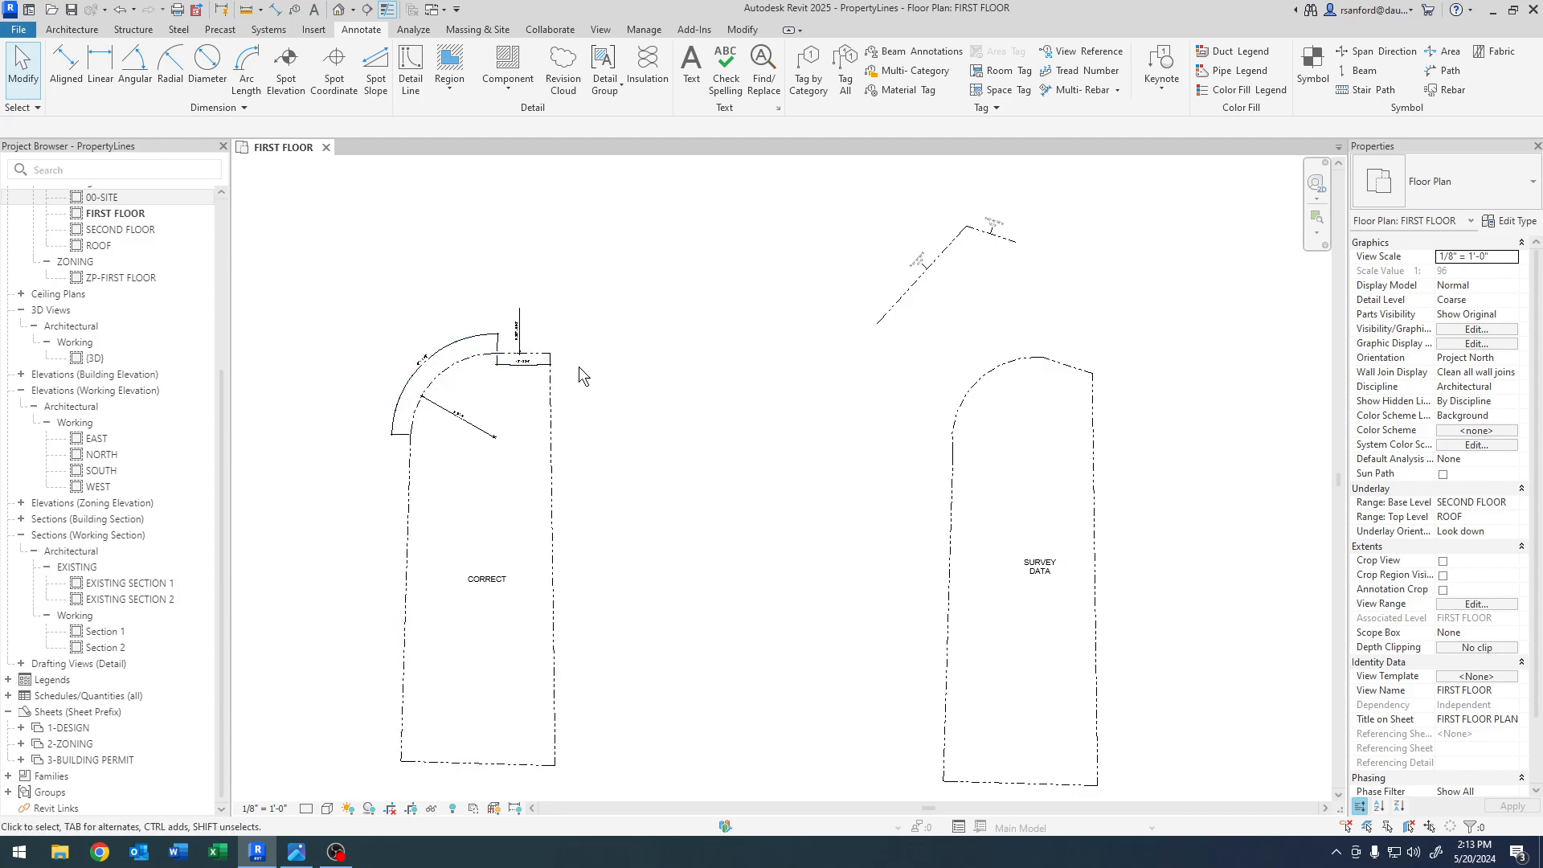
- Compare the dimensioned curved corner of the CORRECT property line with the corner of the SURVEY DATA property line
scroll(394, 434, "up", 4)
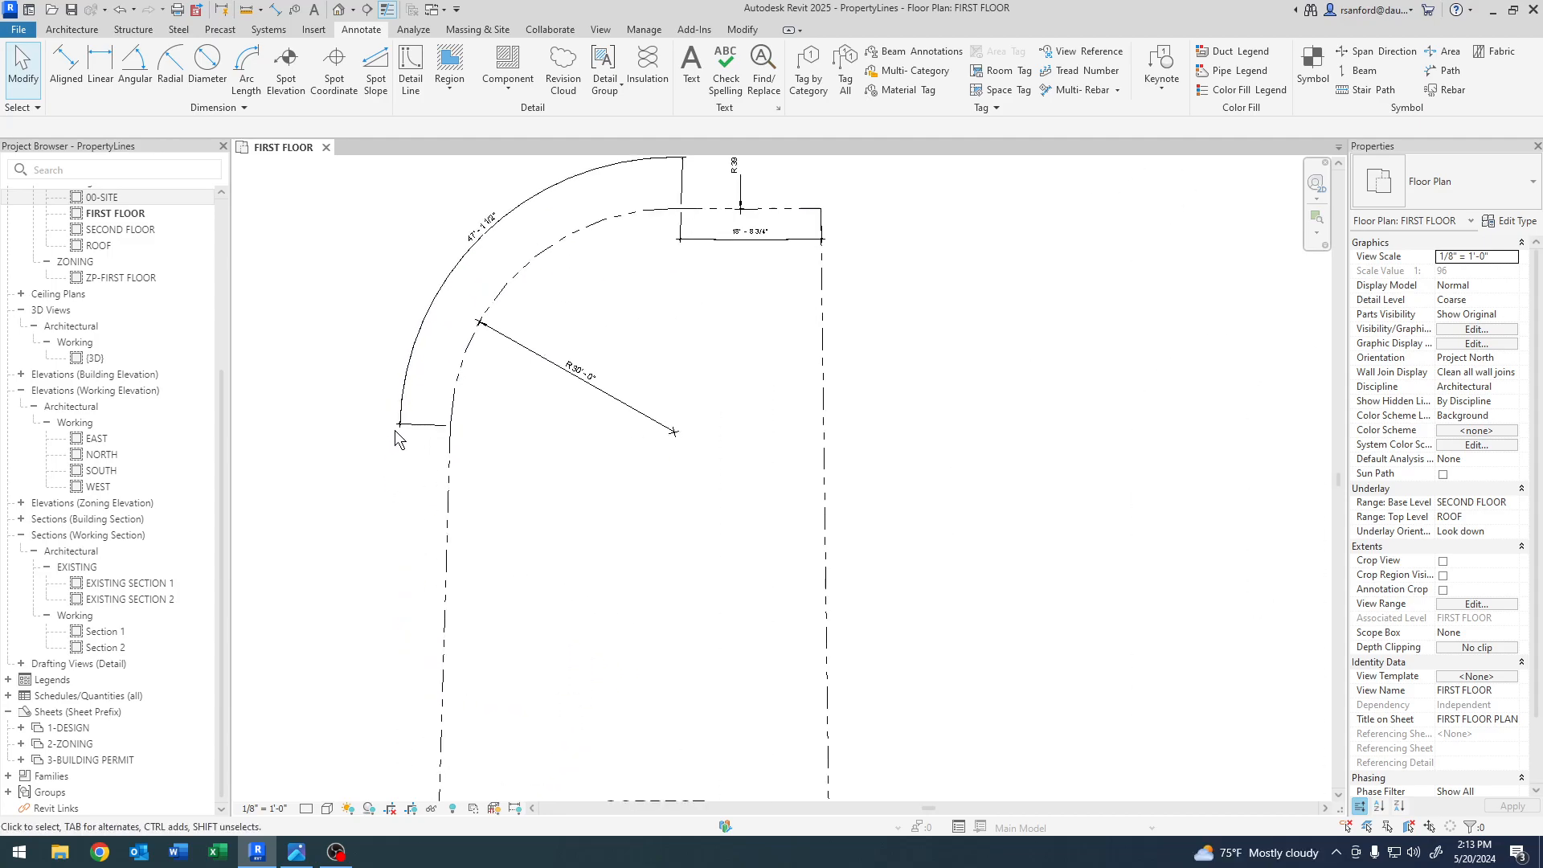
scroll(655, 292, "down", 3)
middle_click_drag(776, 339, 649, 419)
middle_click_drag(781, 386, 620, 455)
middle_click_drag(943, 480, 923, 501)
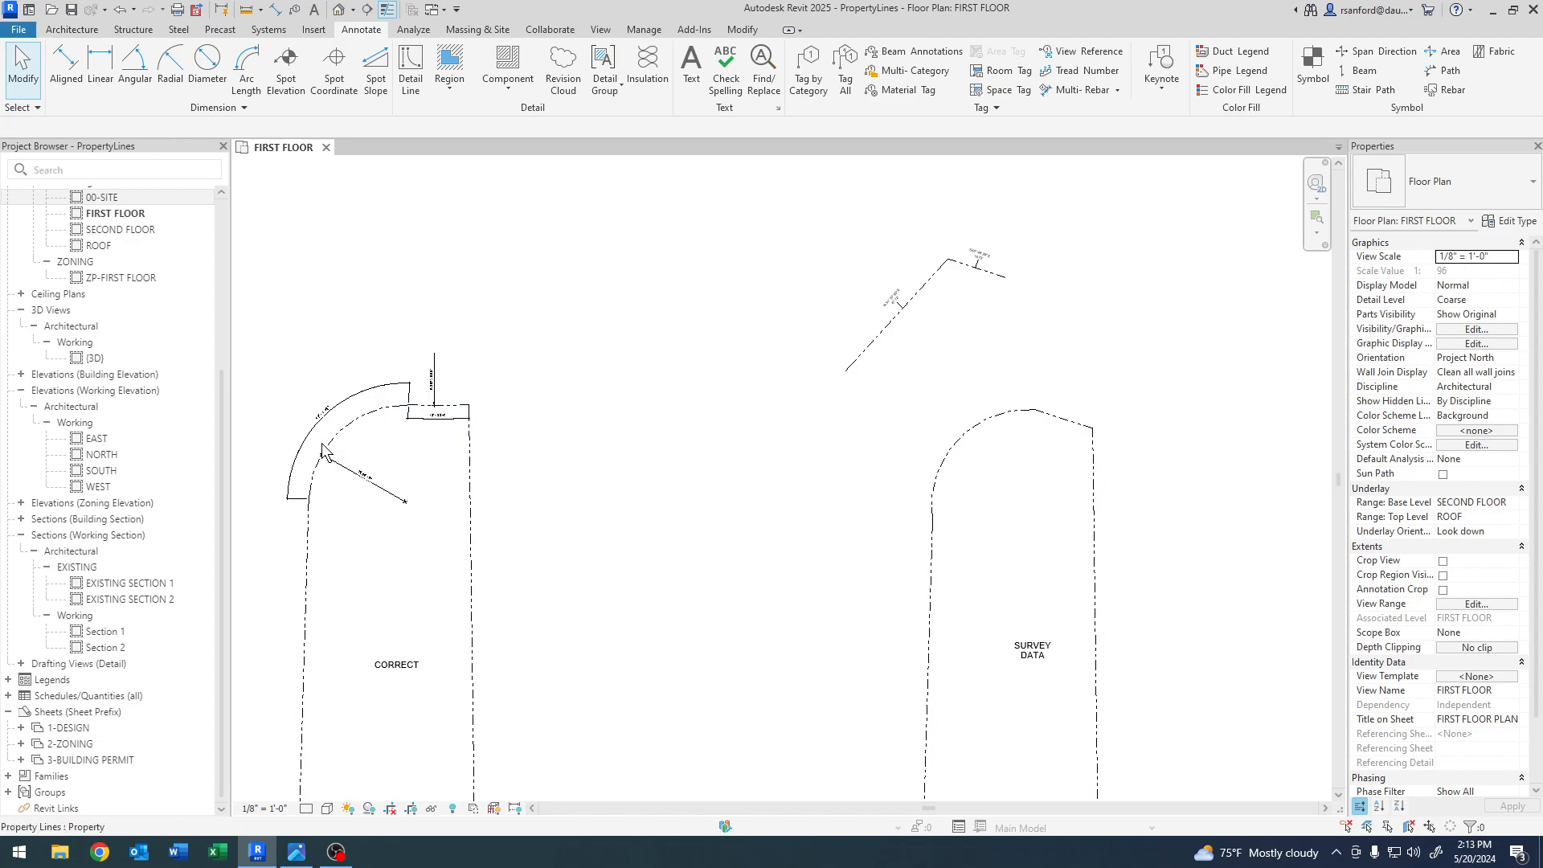
scroll(341, 441, "up", 5)
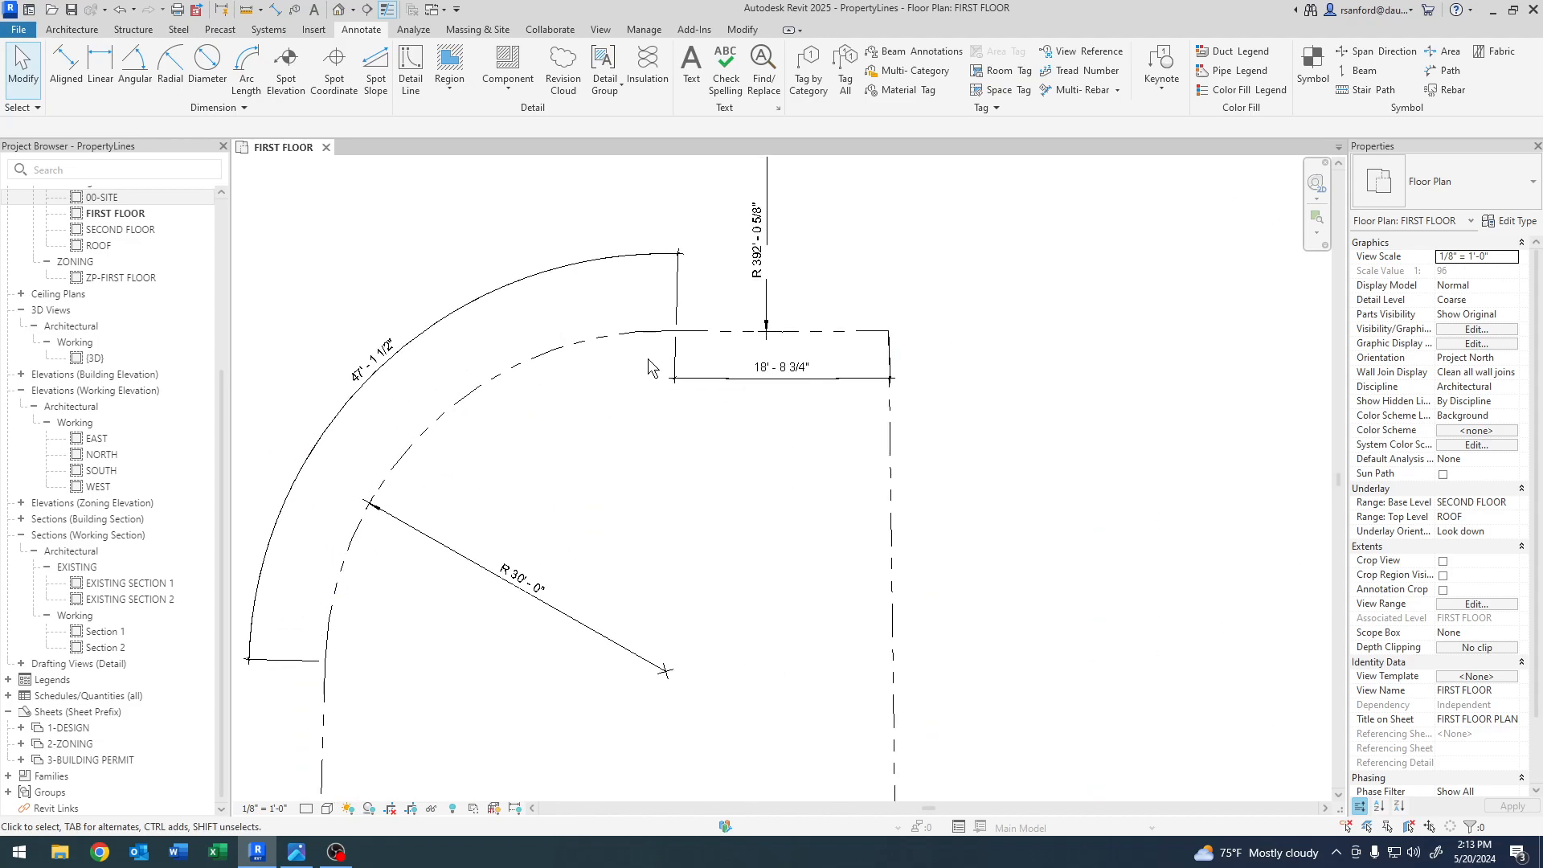
scroll(623, 468, "down", 3)
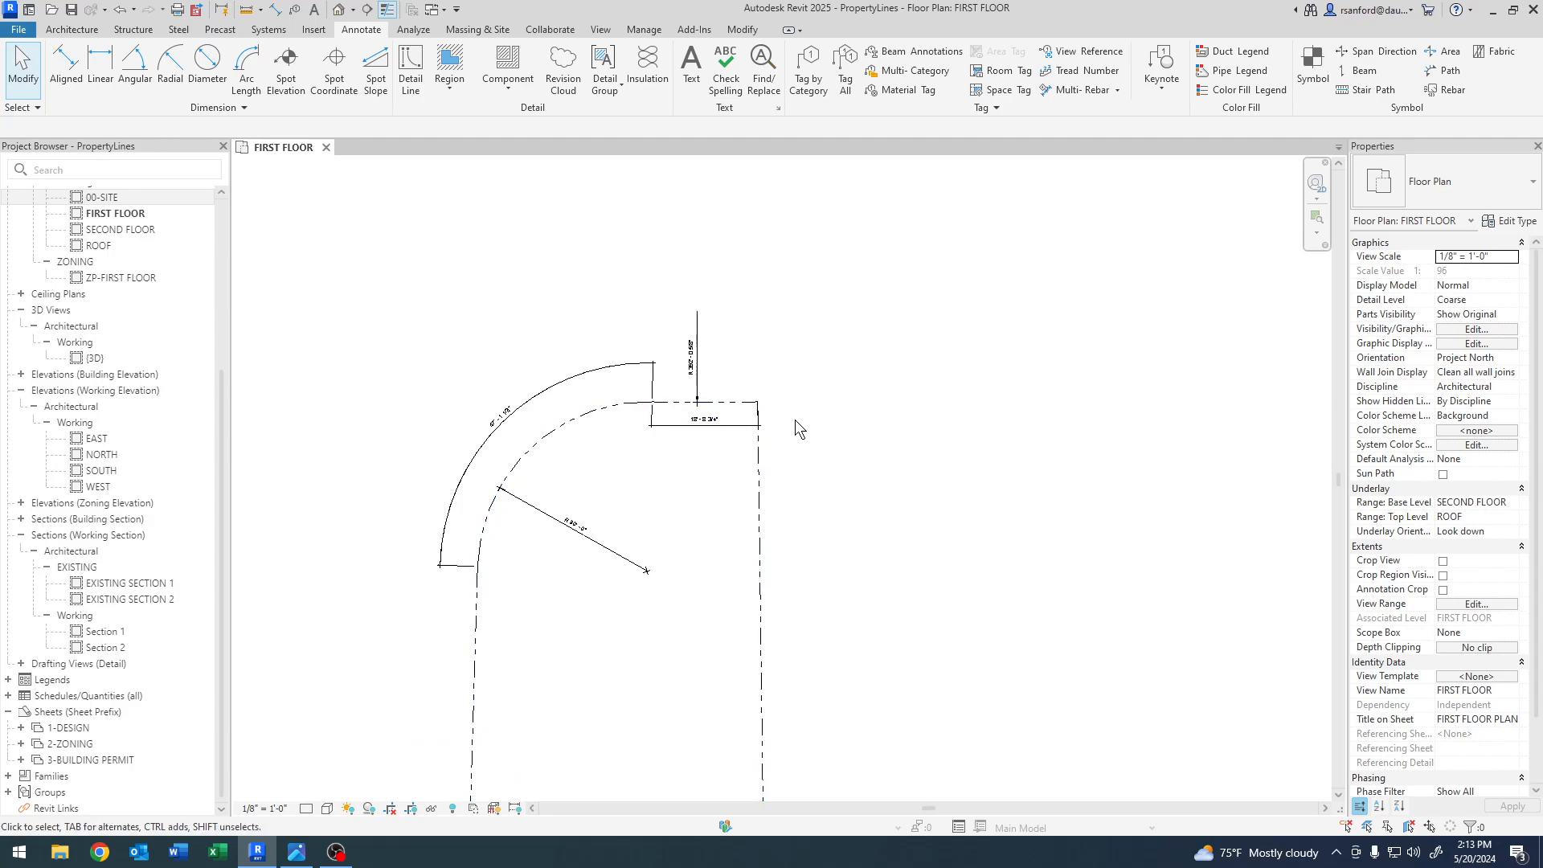
scroll(668, 520, "down", 3)
middle_click_drag(817, 547, 643, 529)
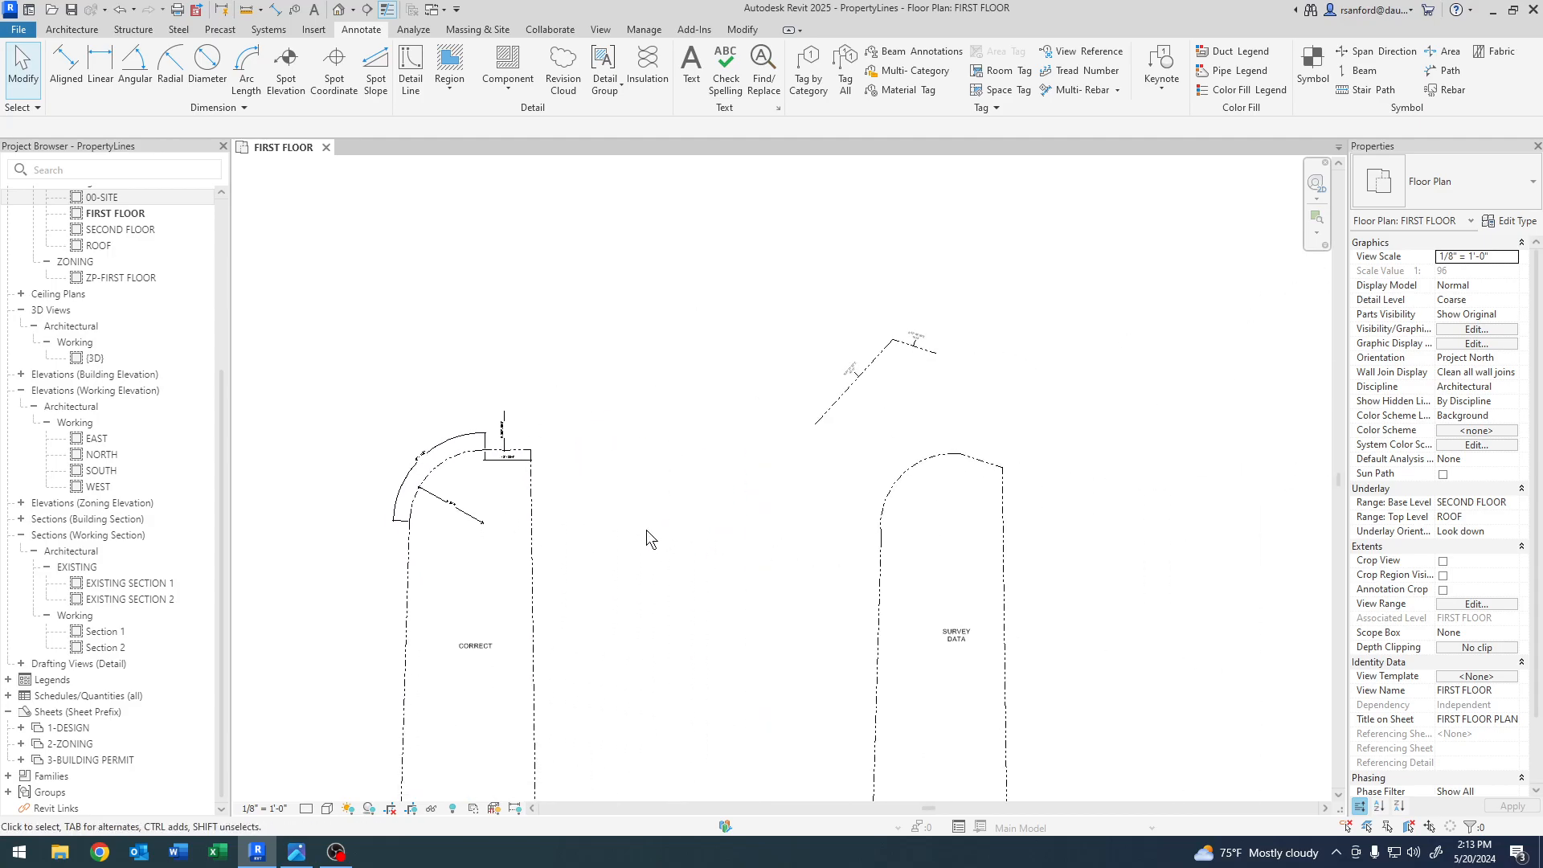
- Examine the original tagged property line around the building, including its curved corner
left_click(878, 513)
middle_click_drag(860, 480, 792, 535)
left_click(770, 466)
left_click(754, 451)
middle_click_drag(794, 593, 707, 408)
scroll(597, 500, "down", 2)
middle_click_drag(326, 521, 829, 497)
scroll(293, 447, "up", 2)
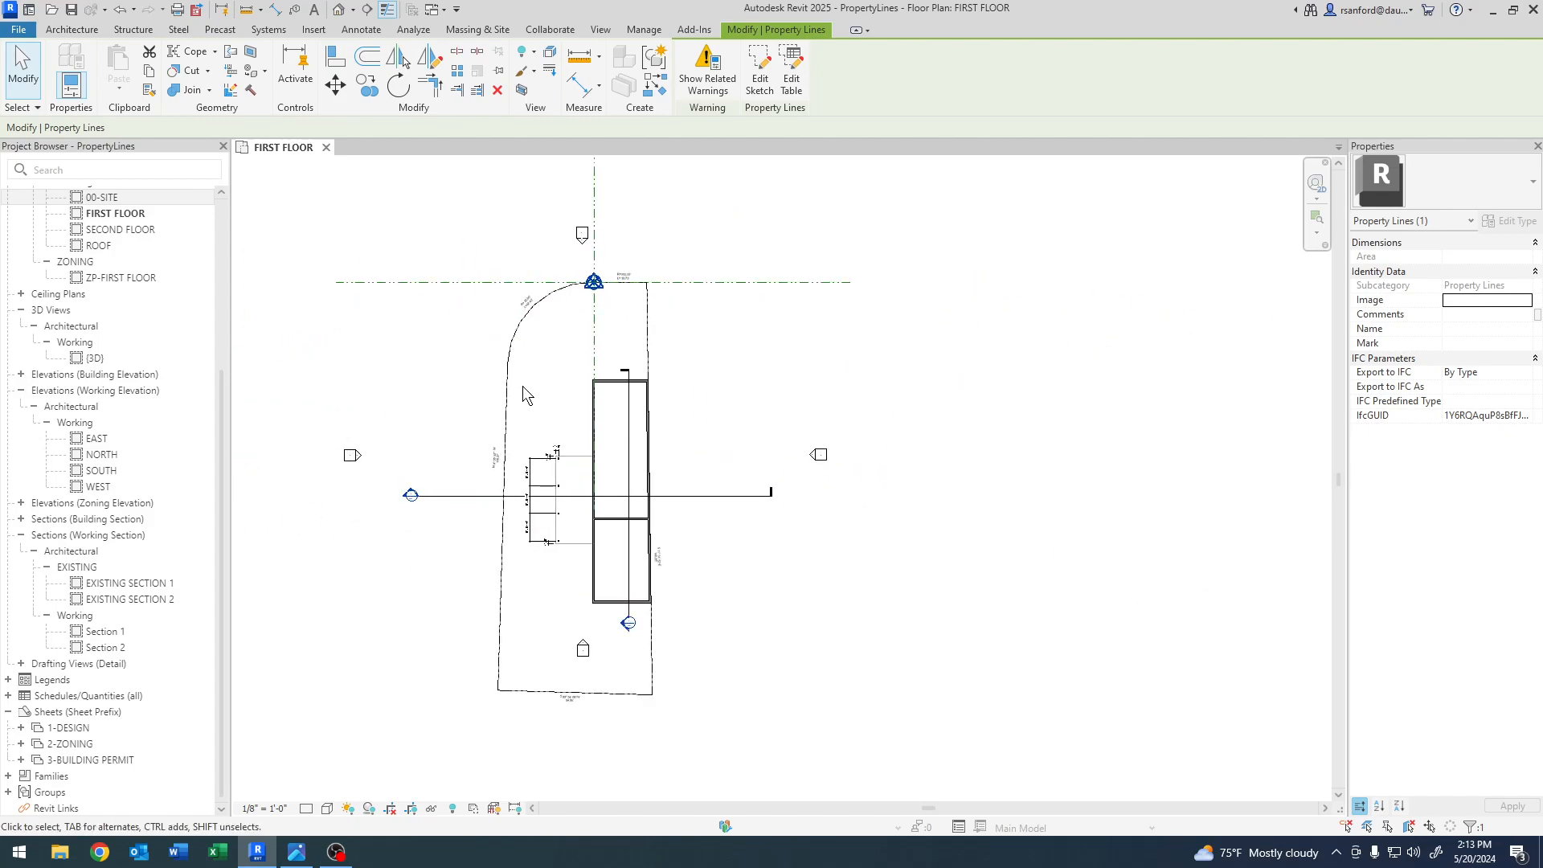
scroll(522, 385, "up", 2)
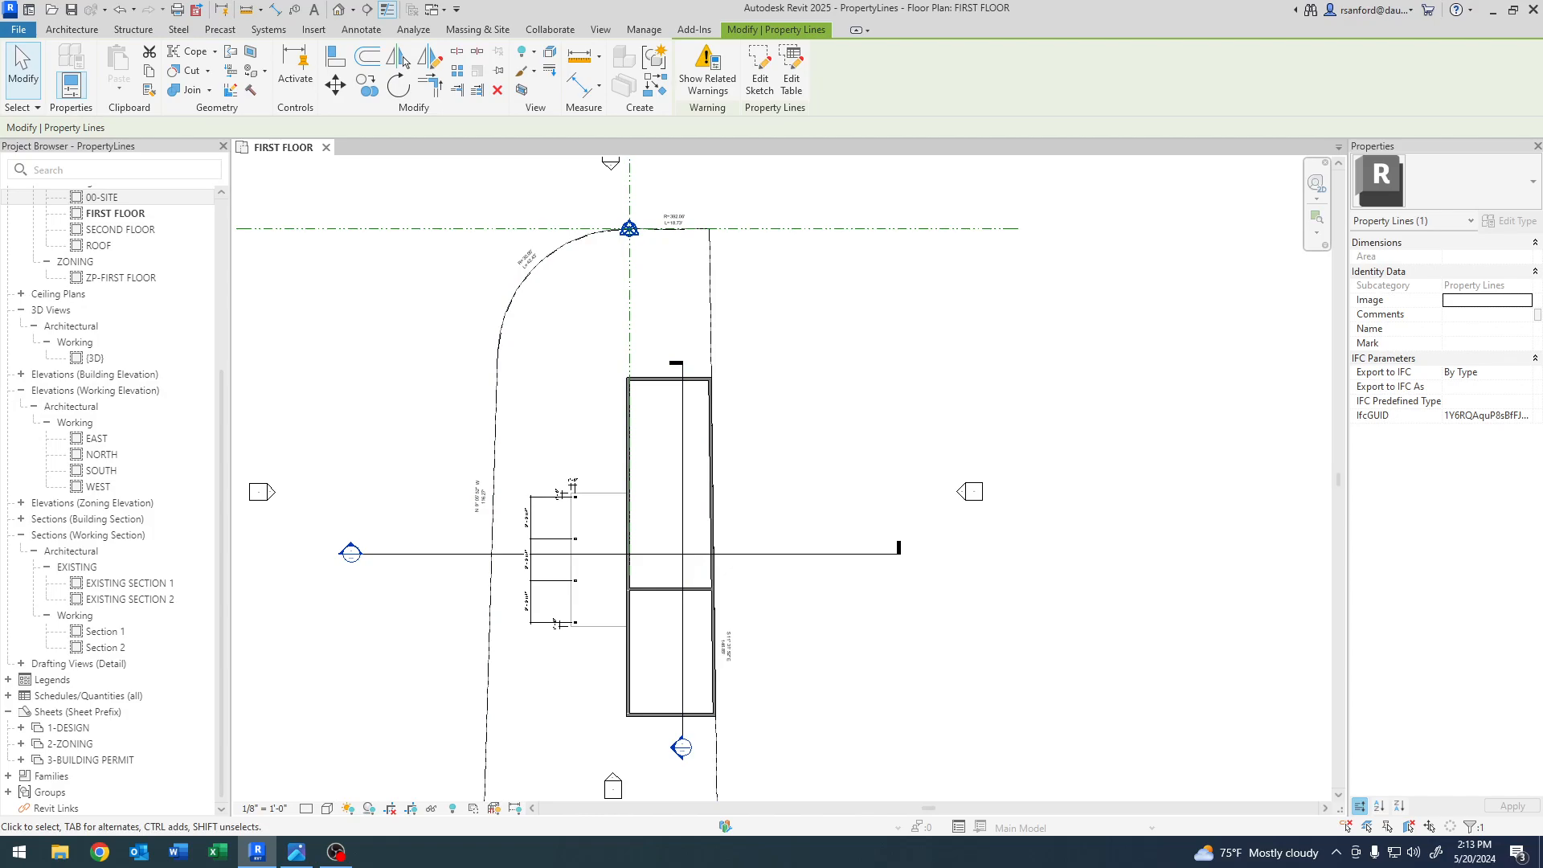
- Review the deed data table of the SURVEY DATA property line and close it without changing any entries
scroll(423, 432, "down", 7)
middle_click_drag(1081, 475, 804, 514)
scroll(987, 484, "up", 4)
middle_click_drag(988, 485, 610, 523)
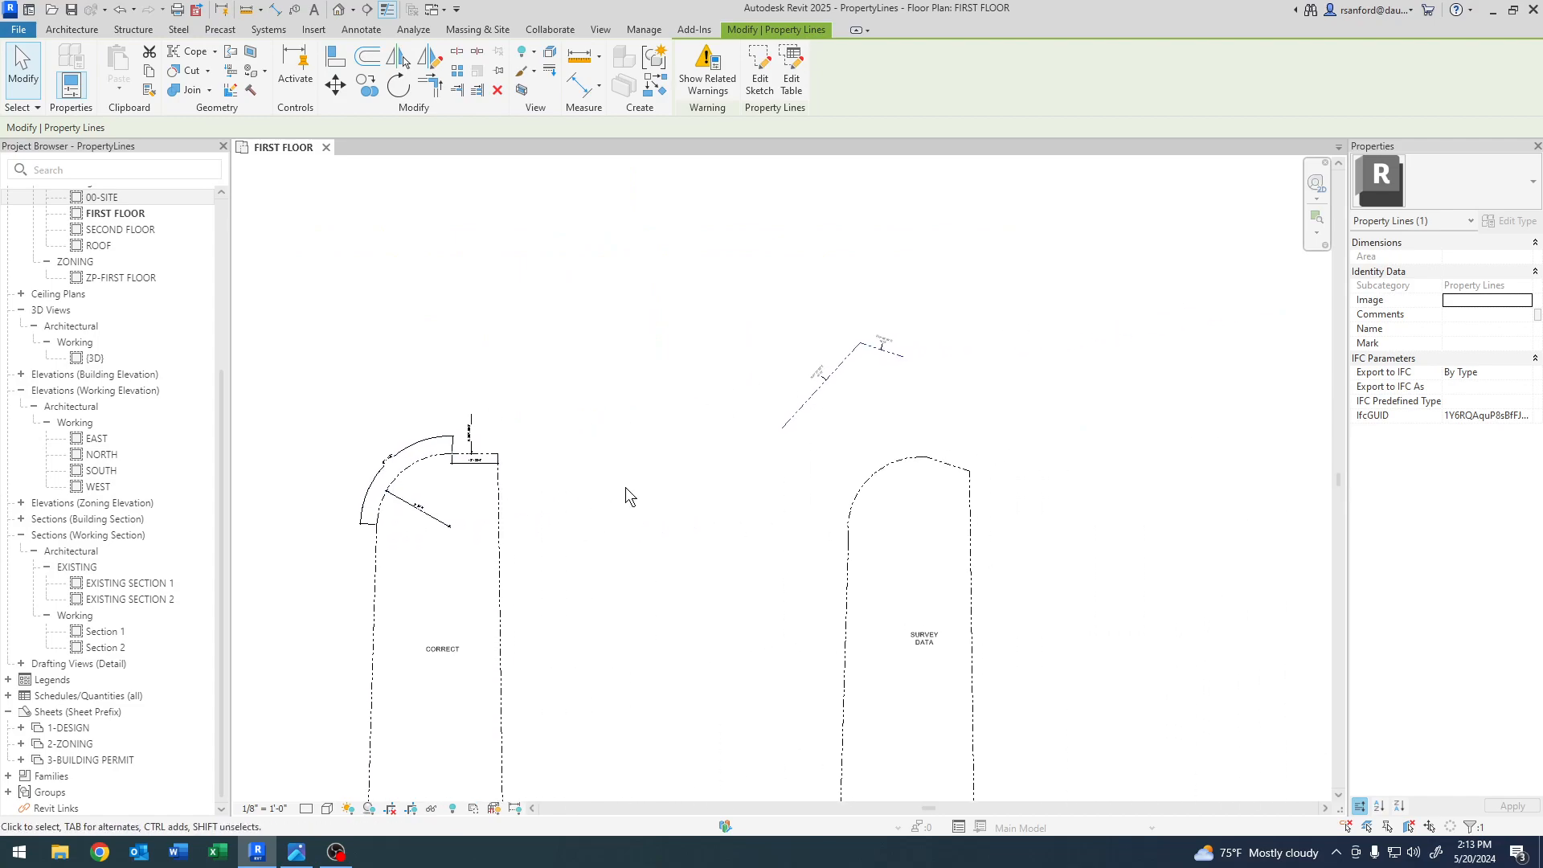
scroll(856, 476, "up", 2)
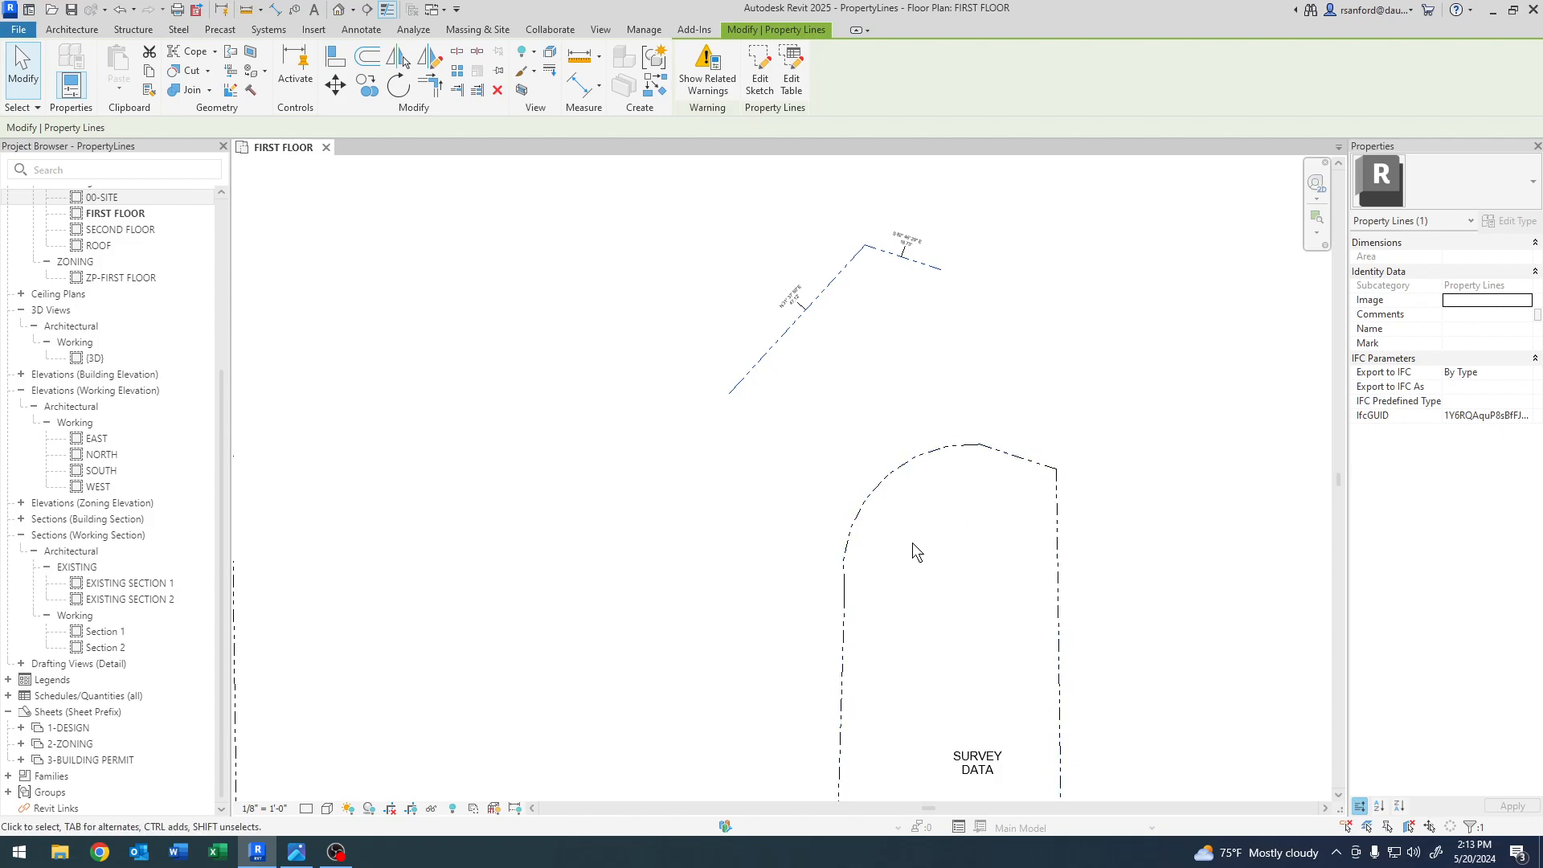
middle_click_drag(909, 544, 804, 554)
left_click(765, 561)
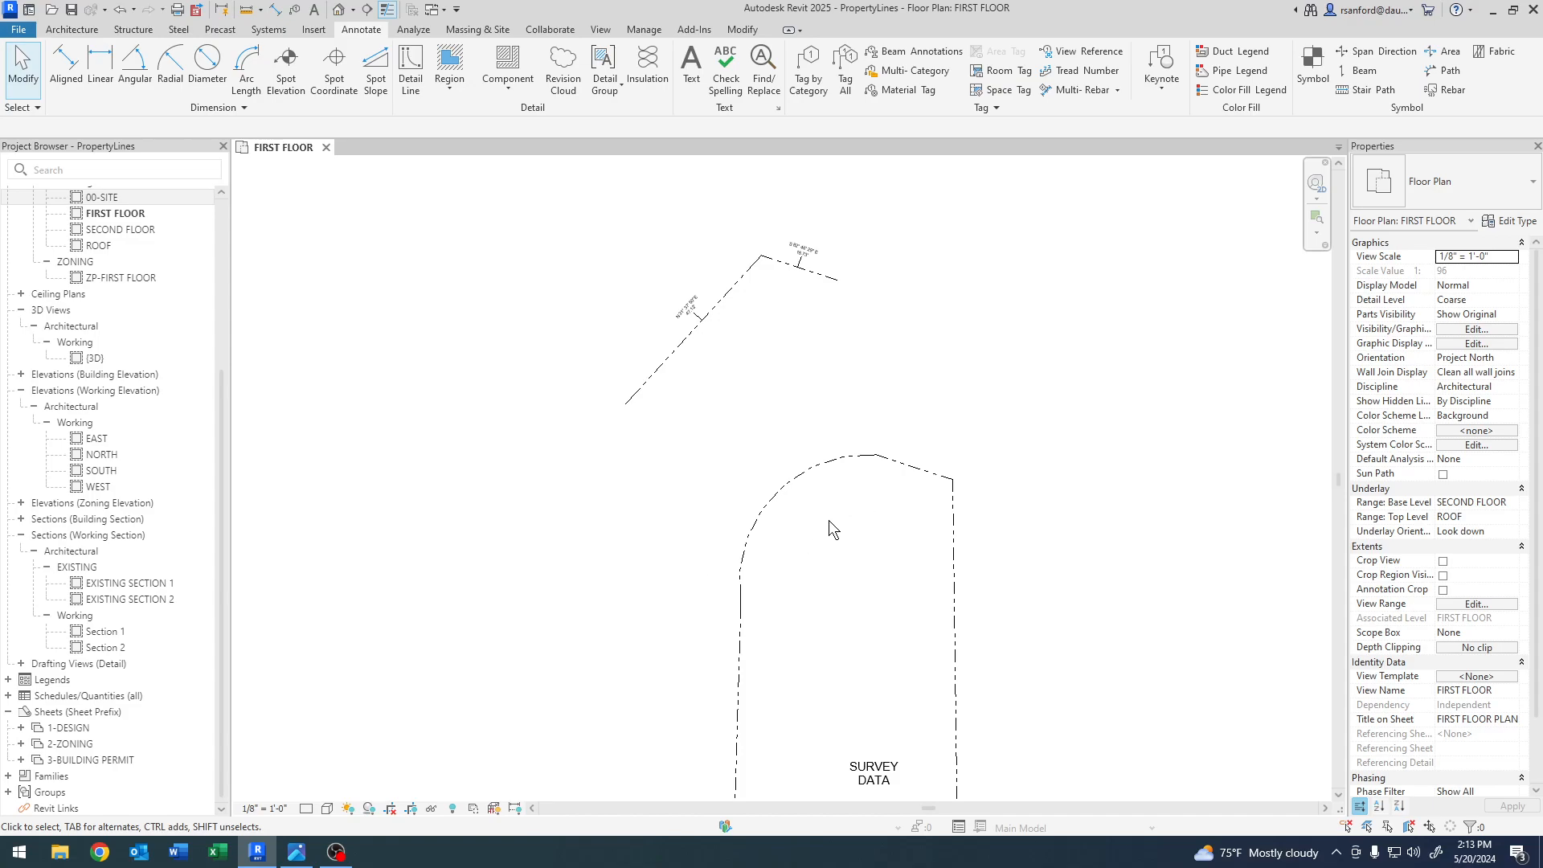
left_click(763, 508)
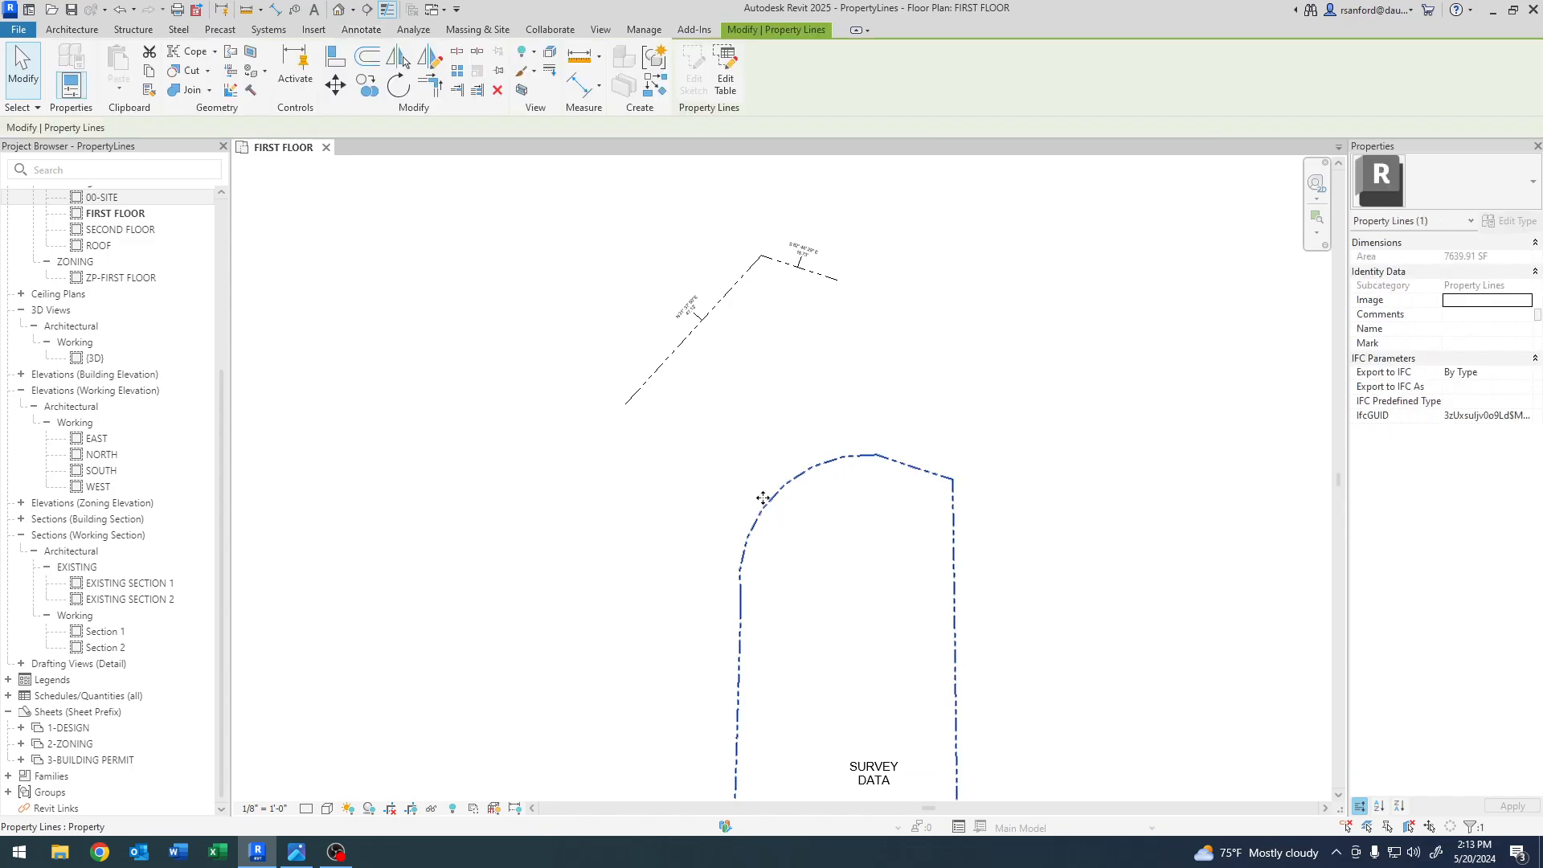
left_click(728, 84)
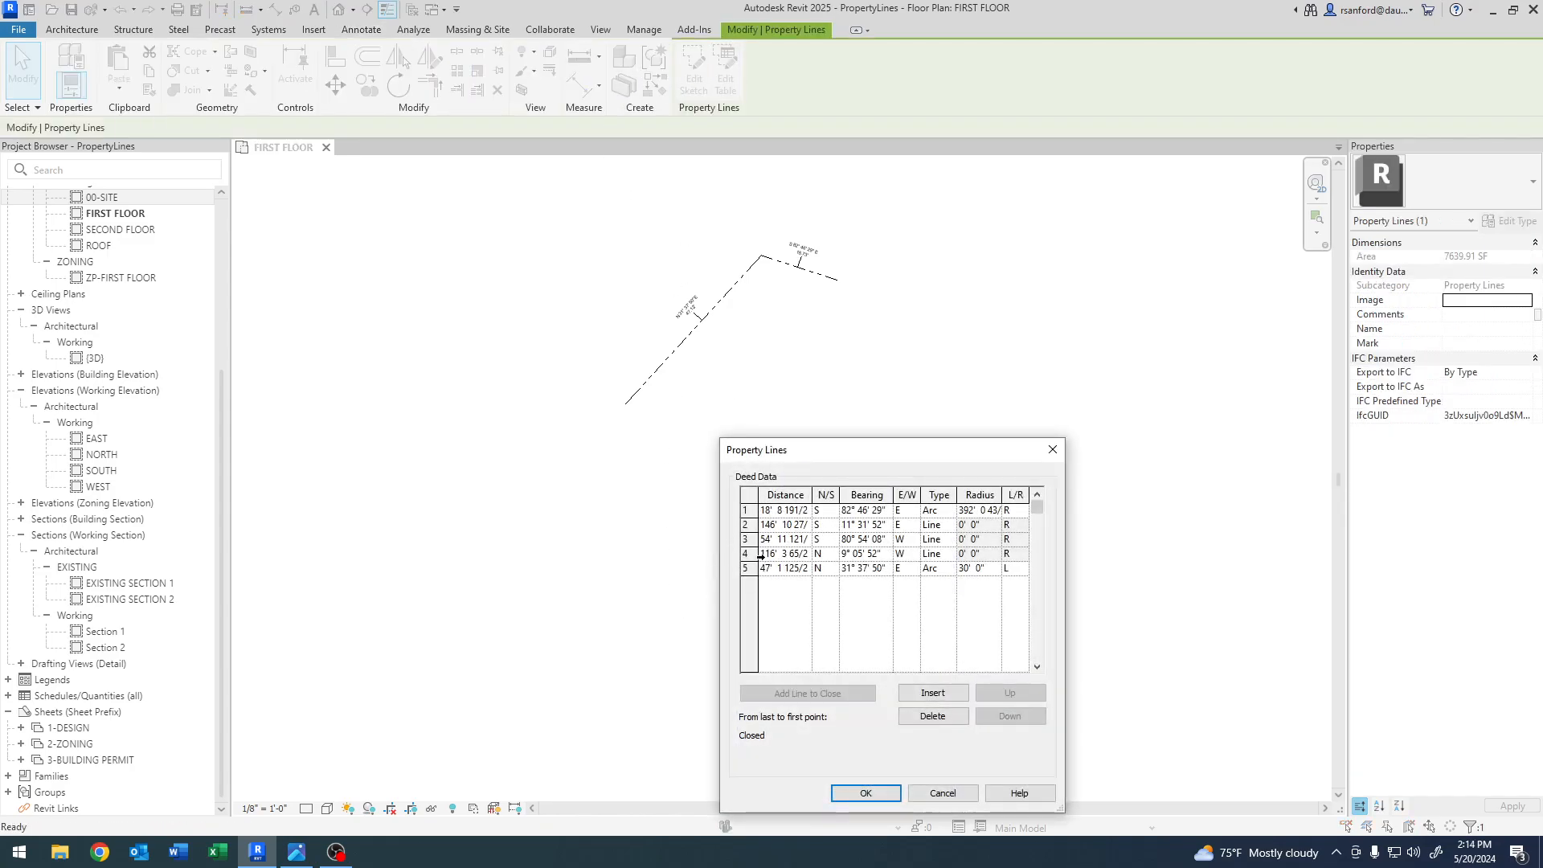
left_click(866, 793)
middle_click_drag(675, 675, 668, 626)
key("Escape")
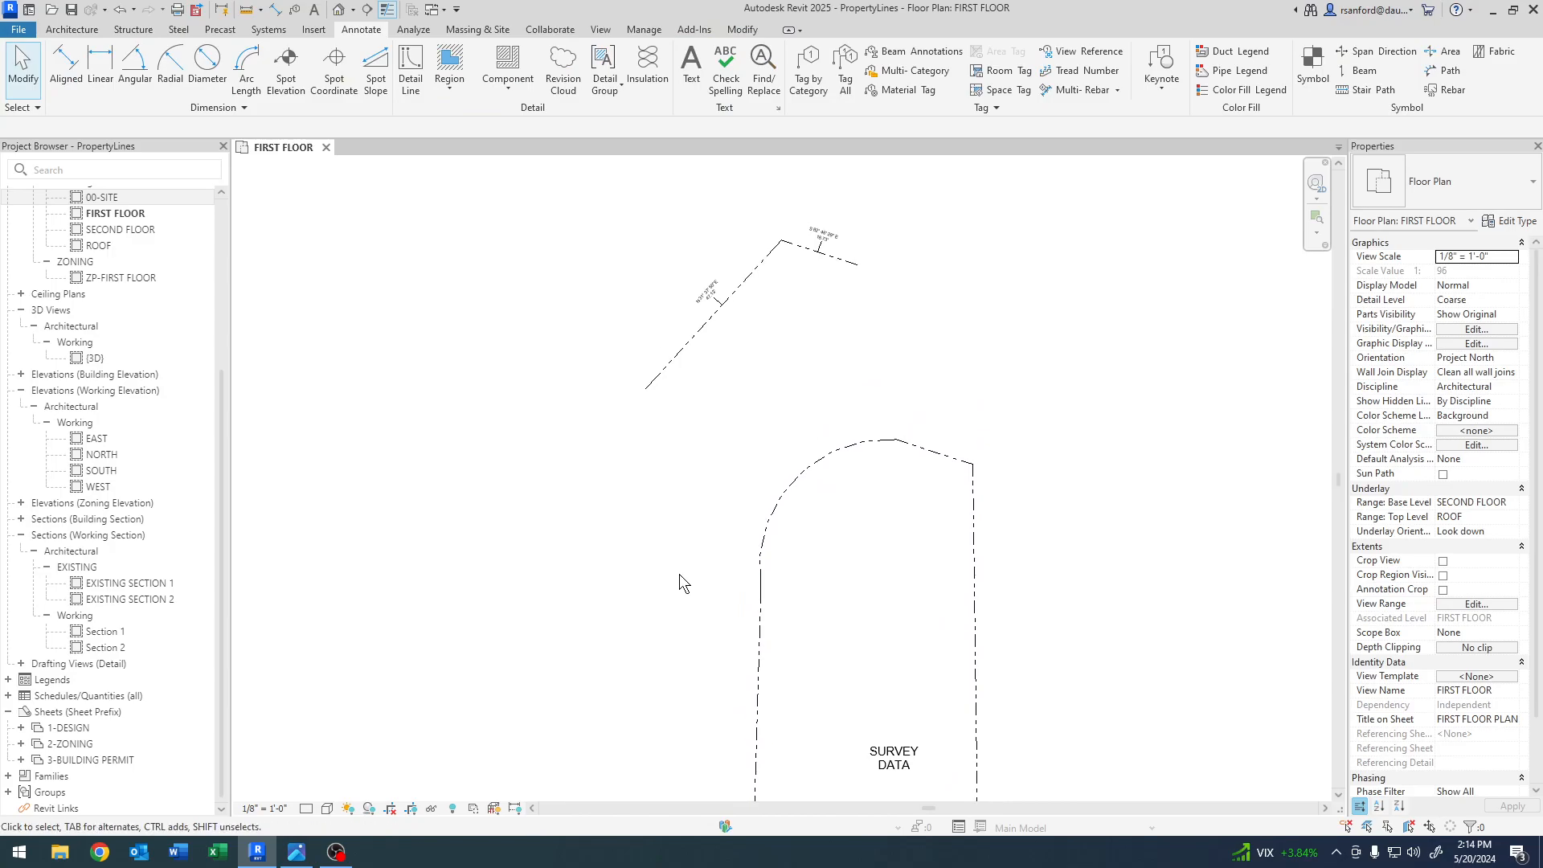
left_click(759, 555)
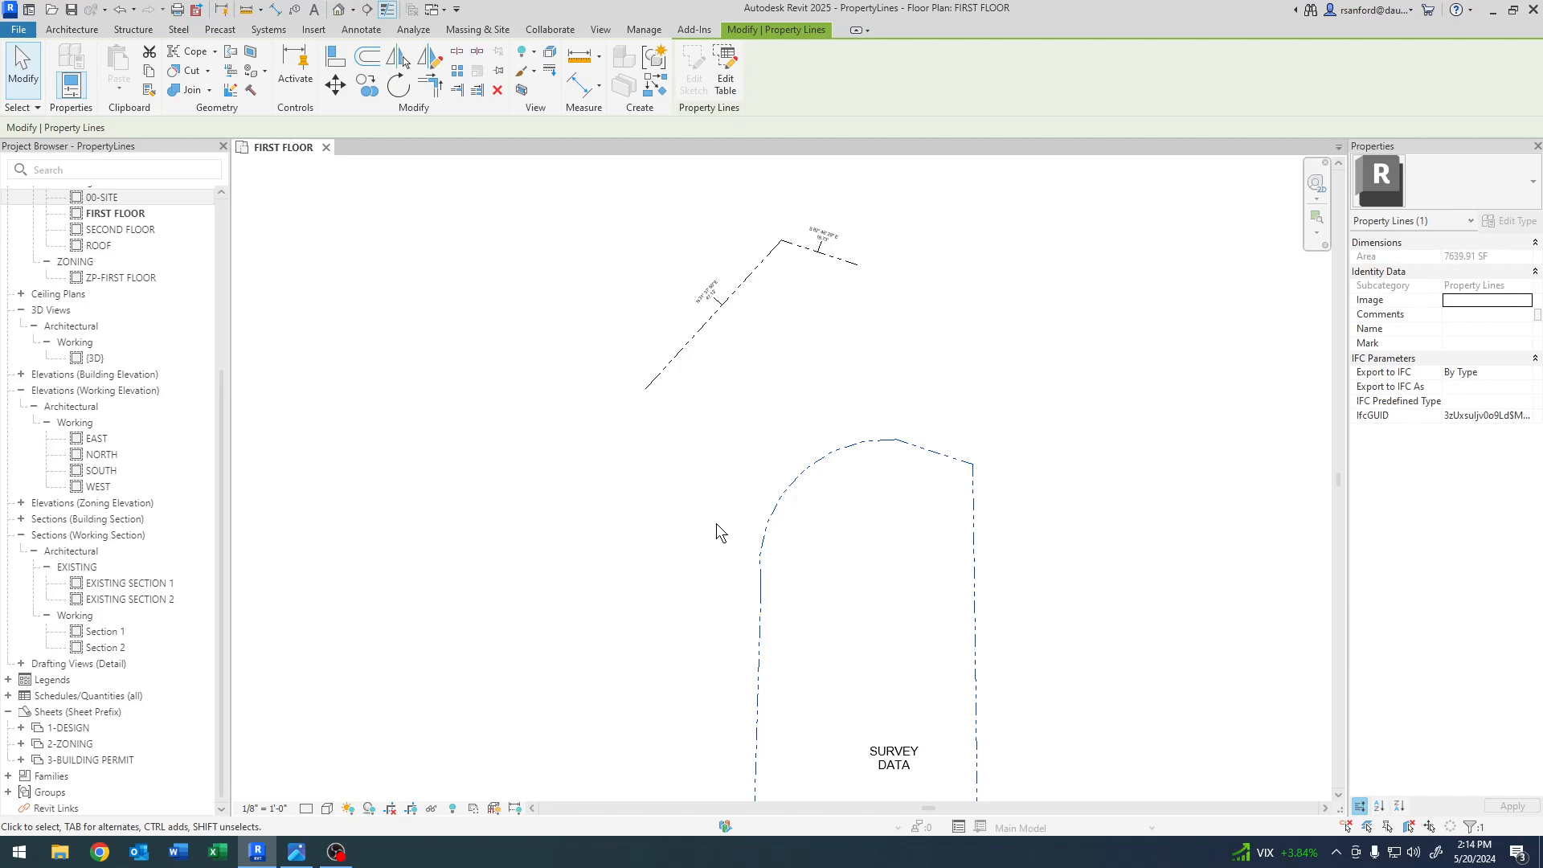
left_click(696, 524)
middle_click_drag(637, 511, 597, 536)
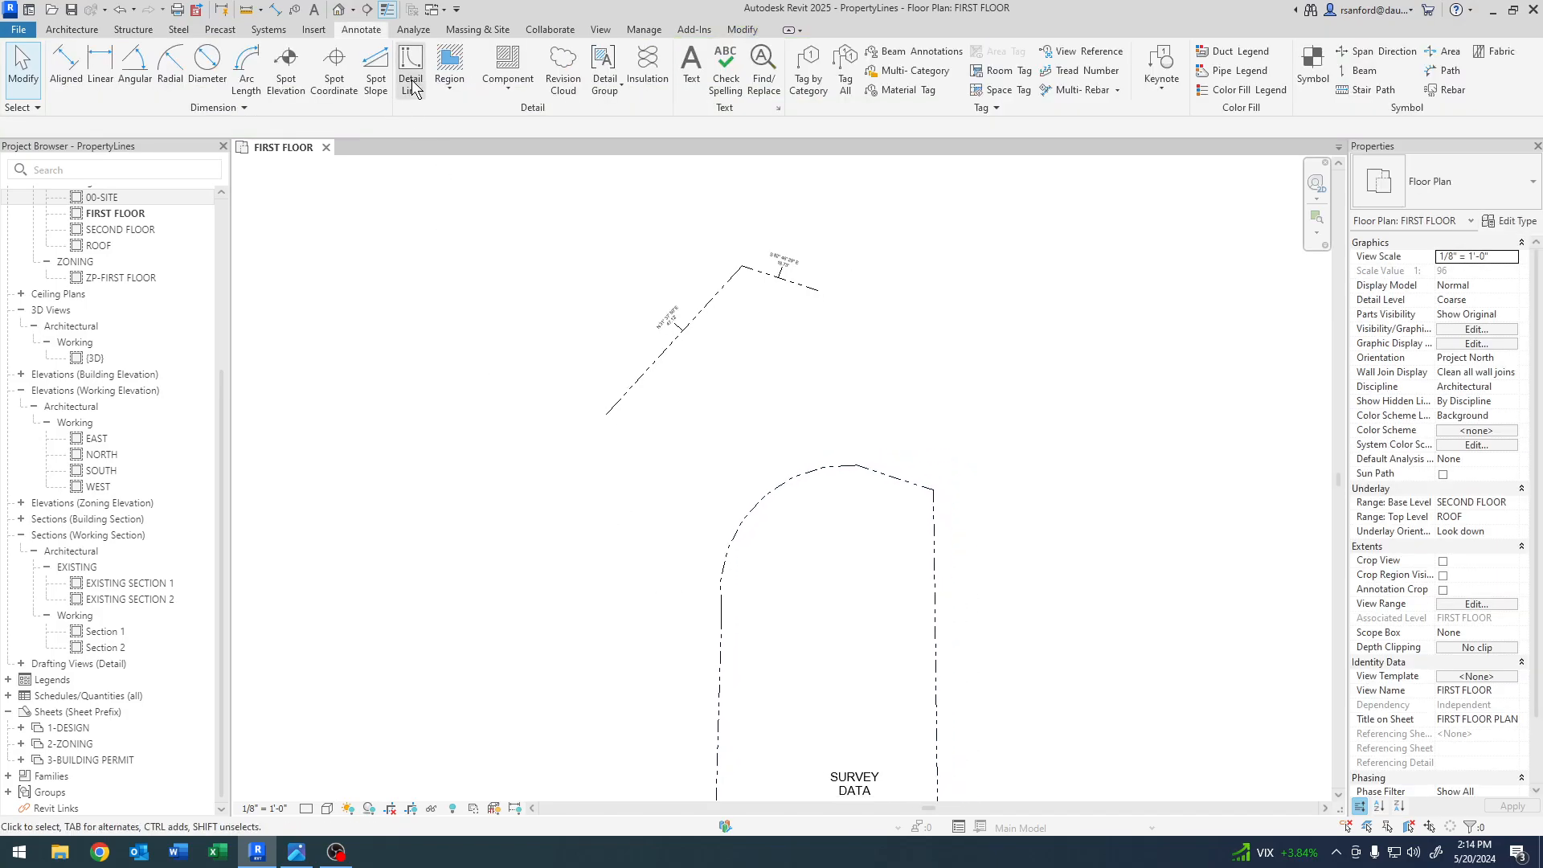
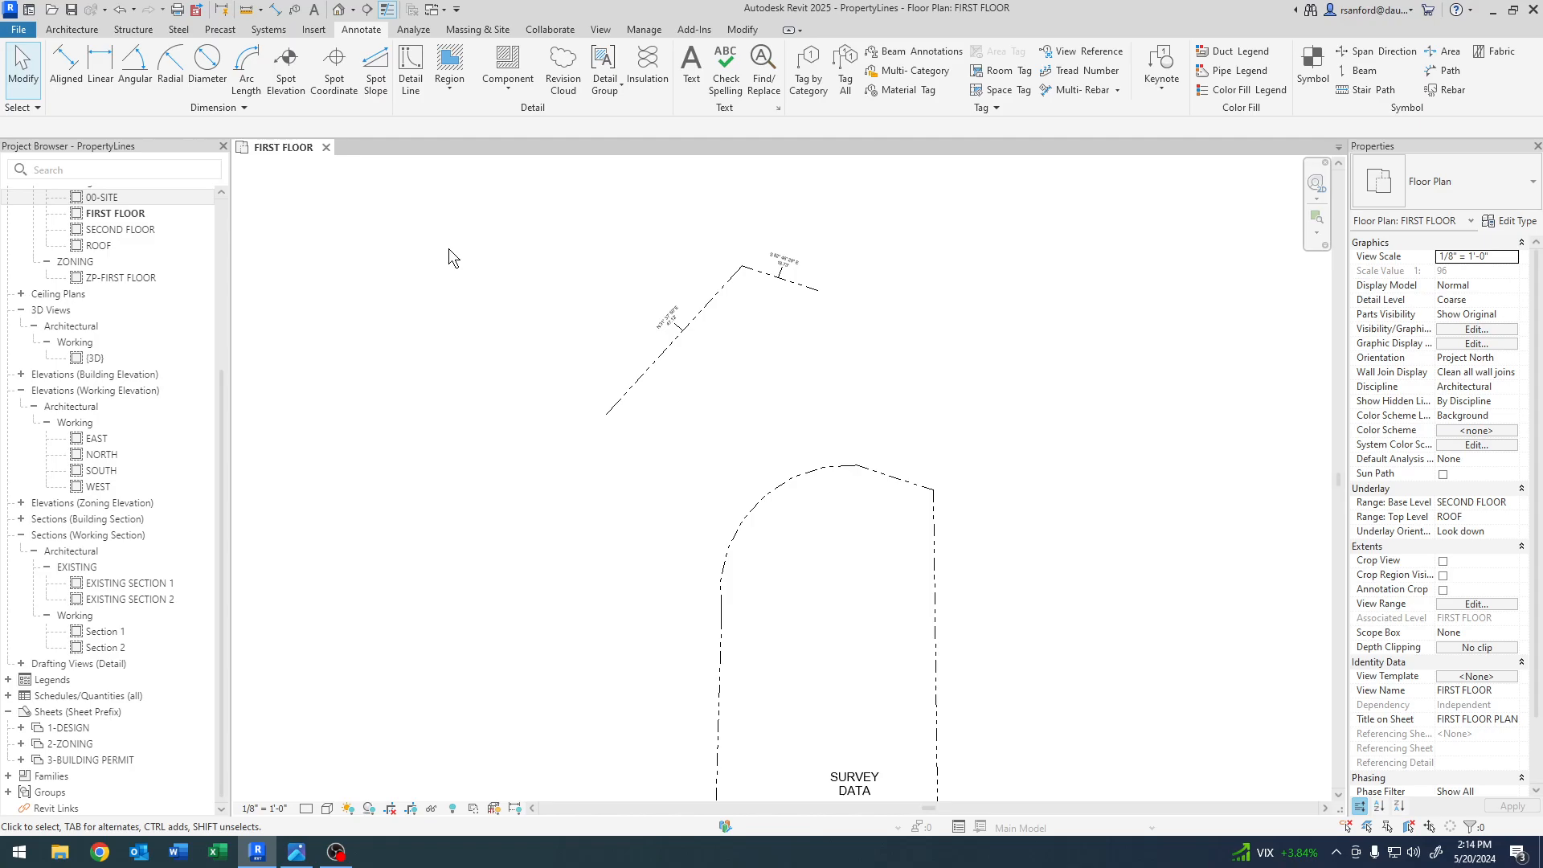
scroll(448, 248, "down", 5)
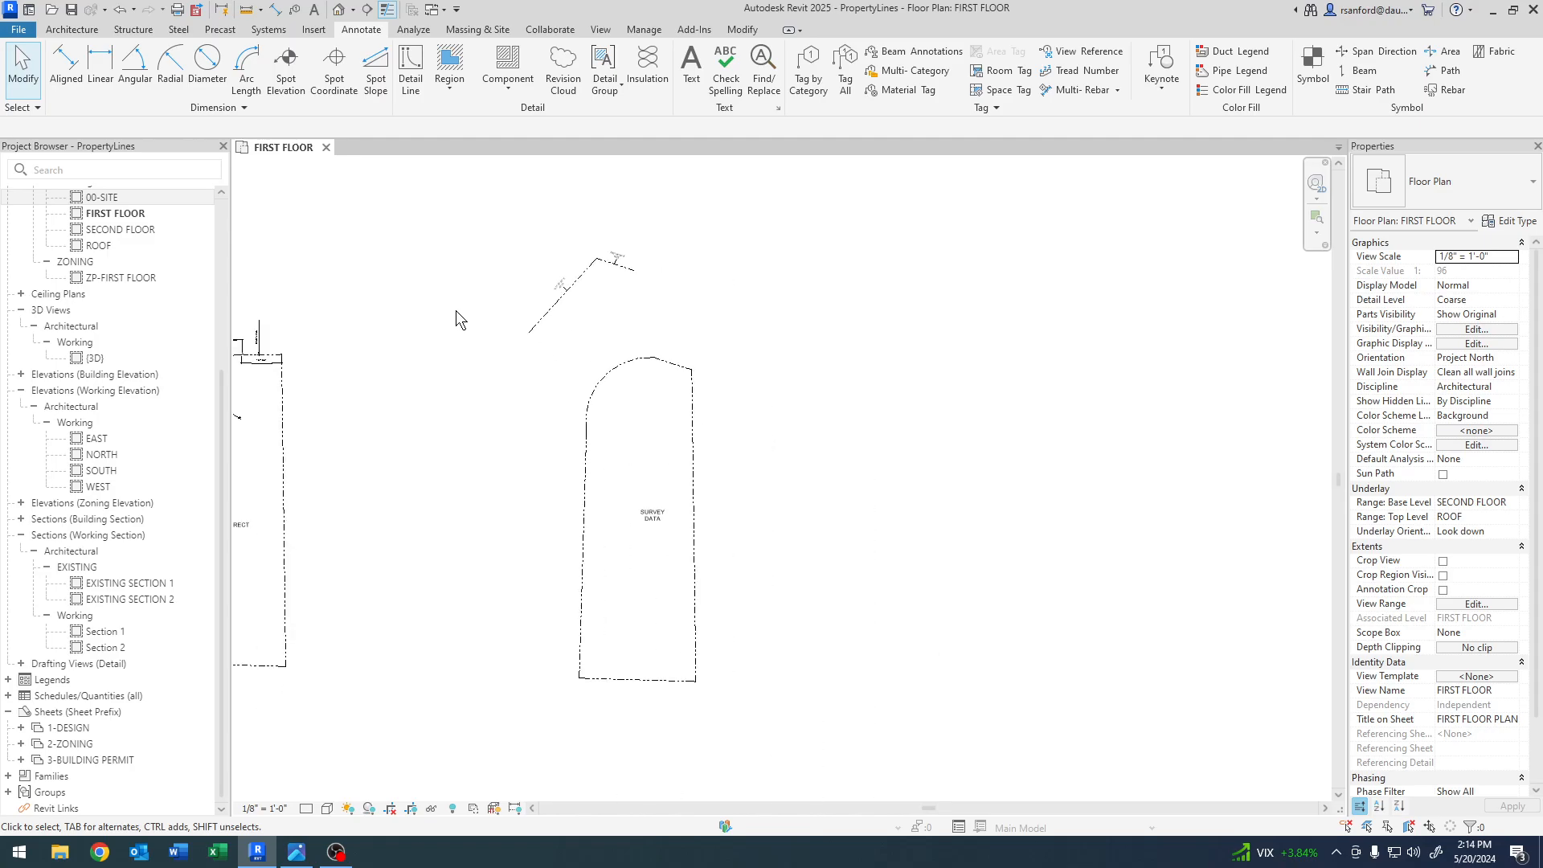
scroll(385, 437, "up", 2)
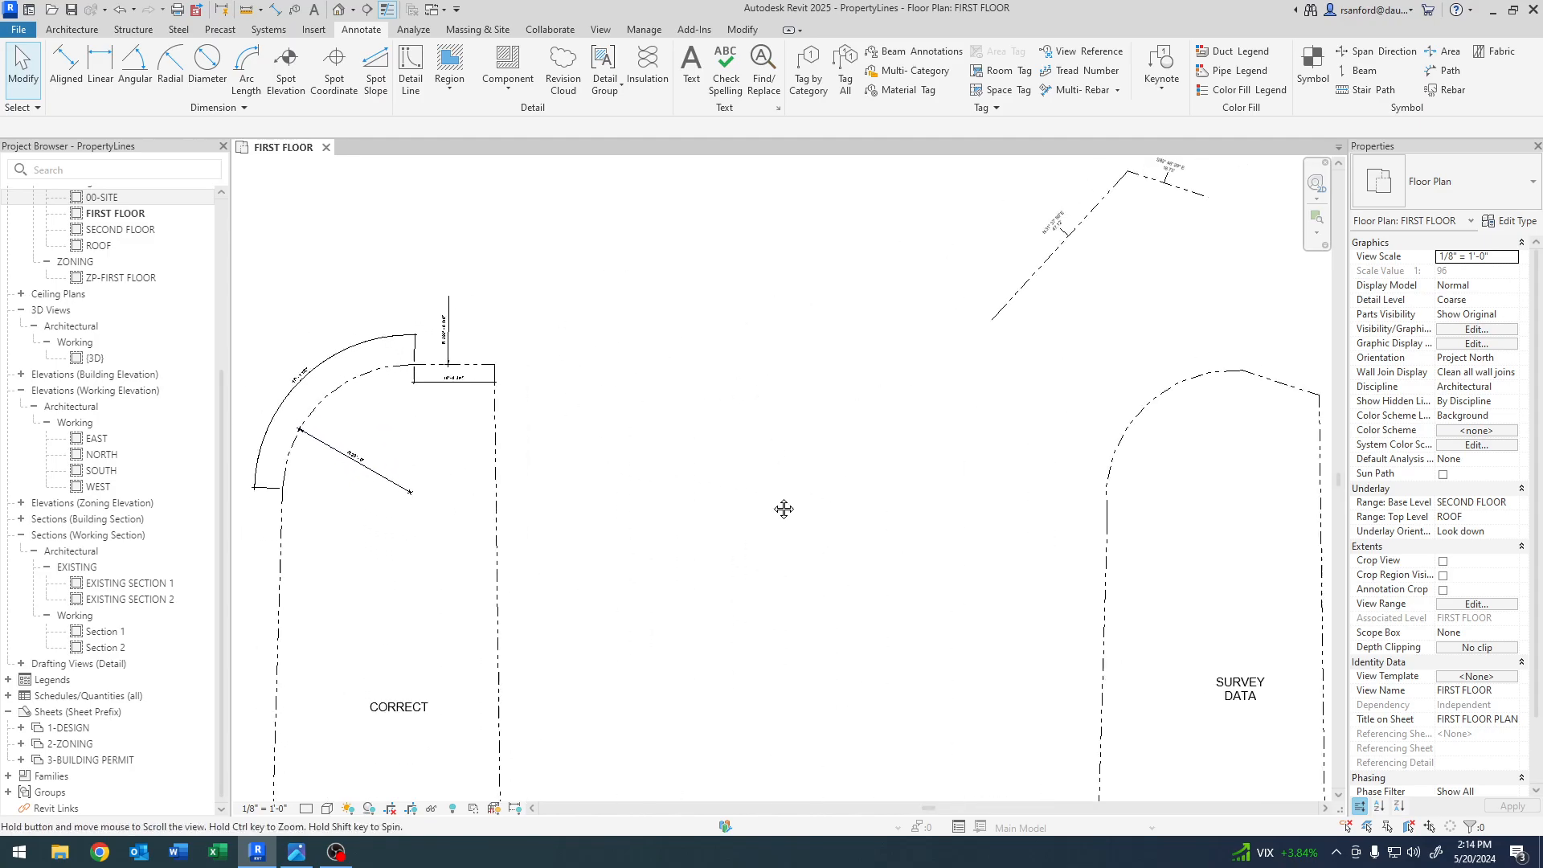
scroll(827, 488, "up", 2)
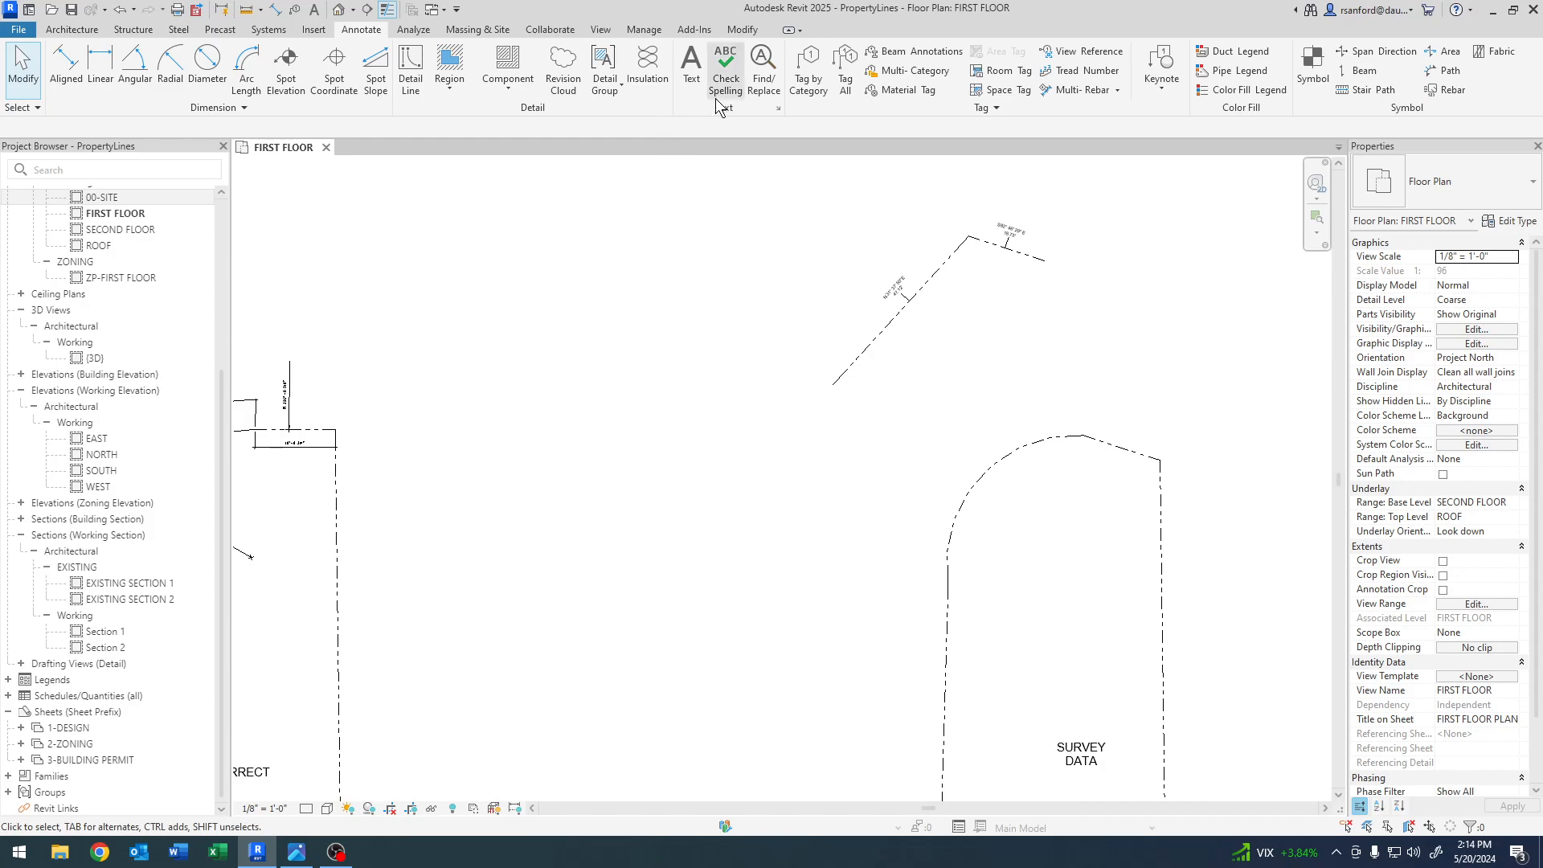
- Draw a 90° center-ends arc detail line with a radius of about 34'-6" between the CORRECT and SURVEY DATA property lines
left_click(410, 84)
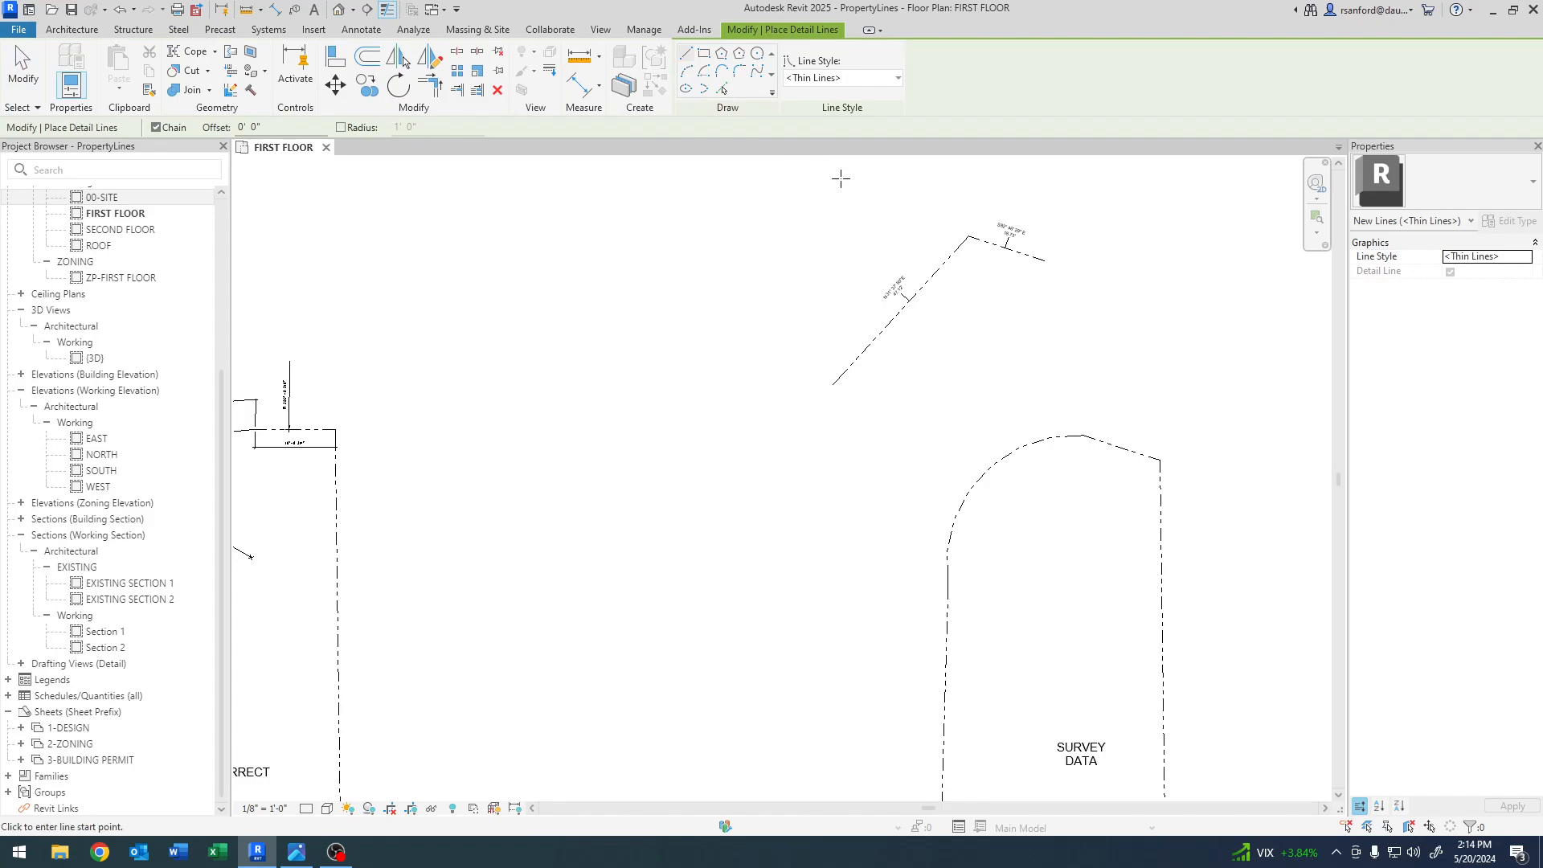
left_click(705, 74)
left_click(701, 580)
left_click(554, 580)
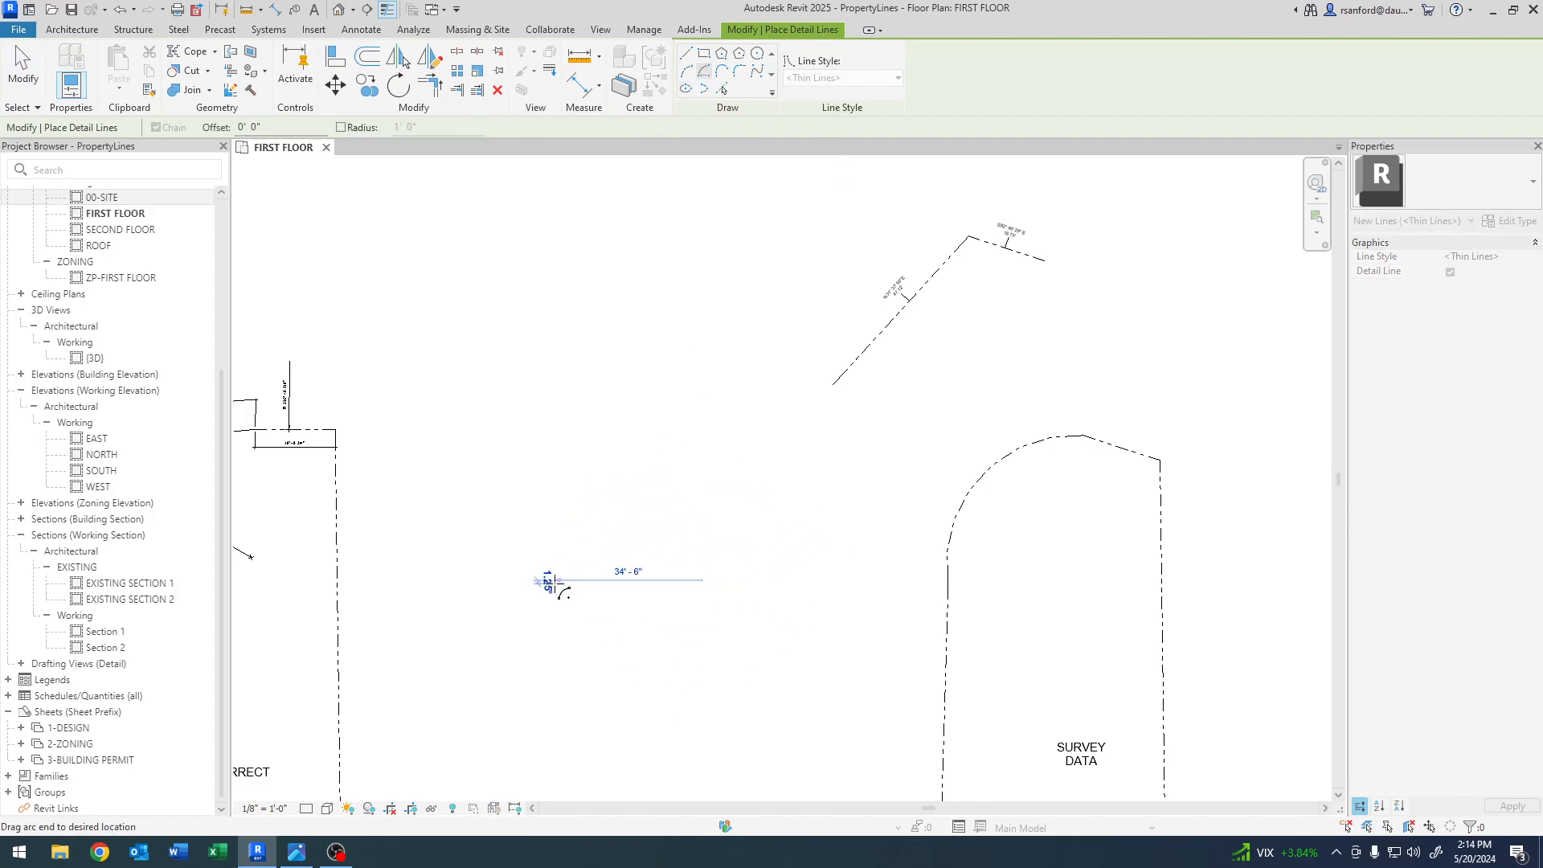
left_click(705, 434)
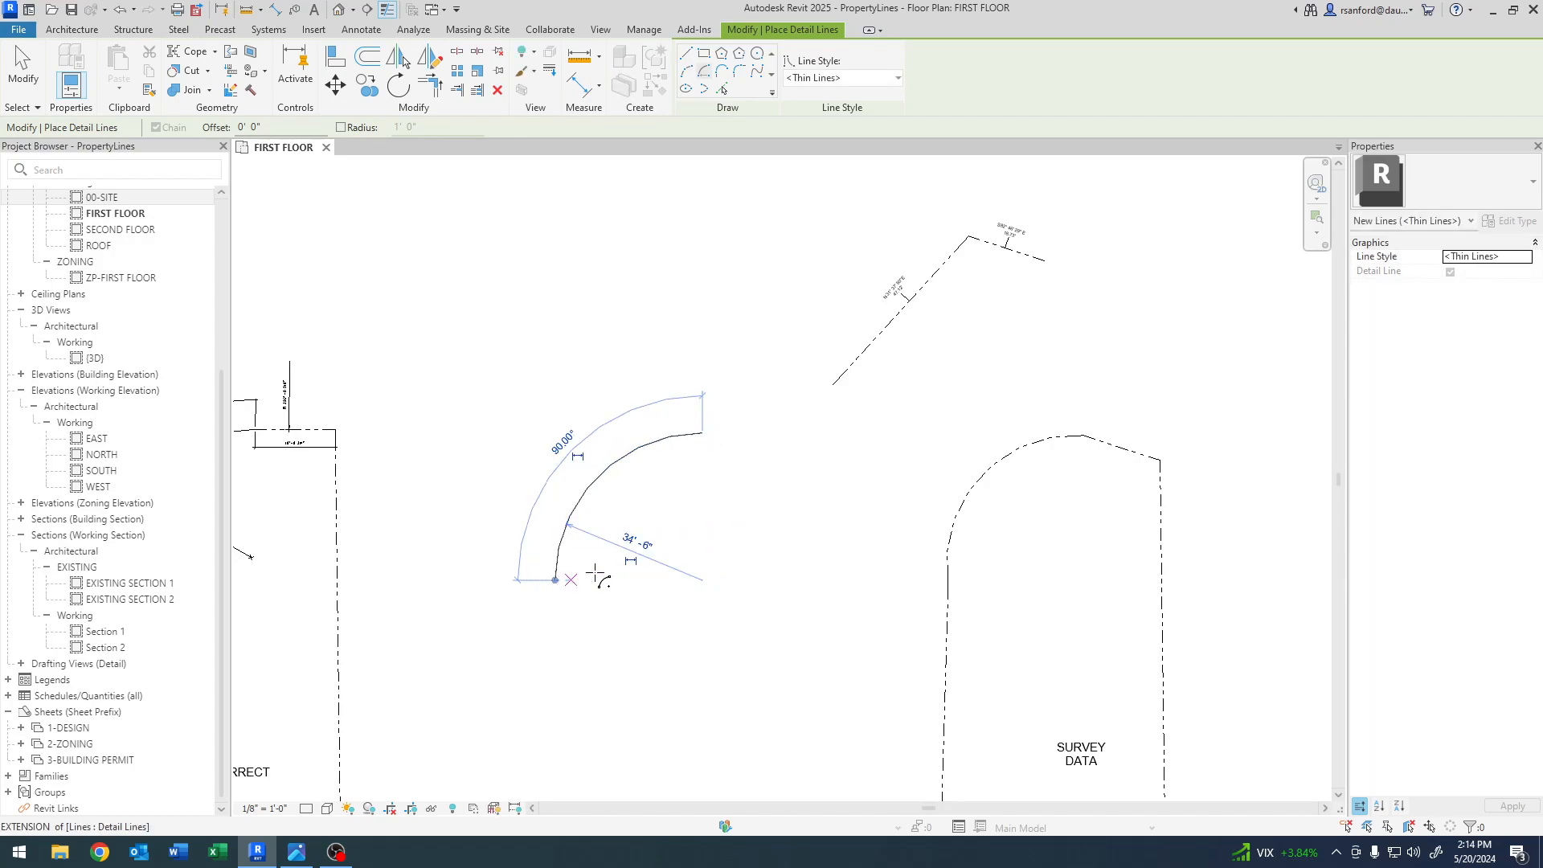
middle_click_drag(698, 533, 651, 562)
key("Escape")
key("Escape")
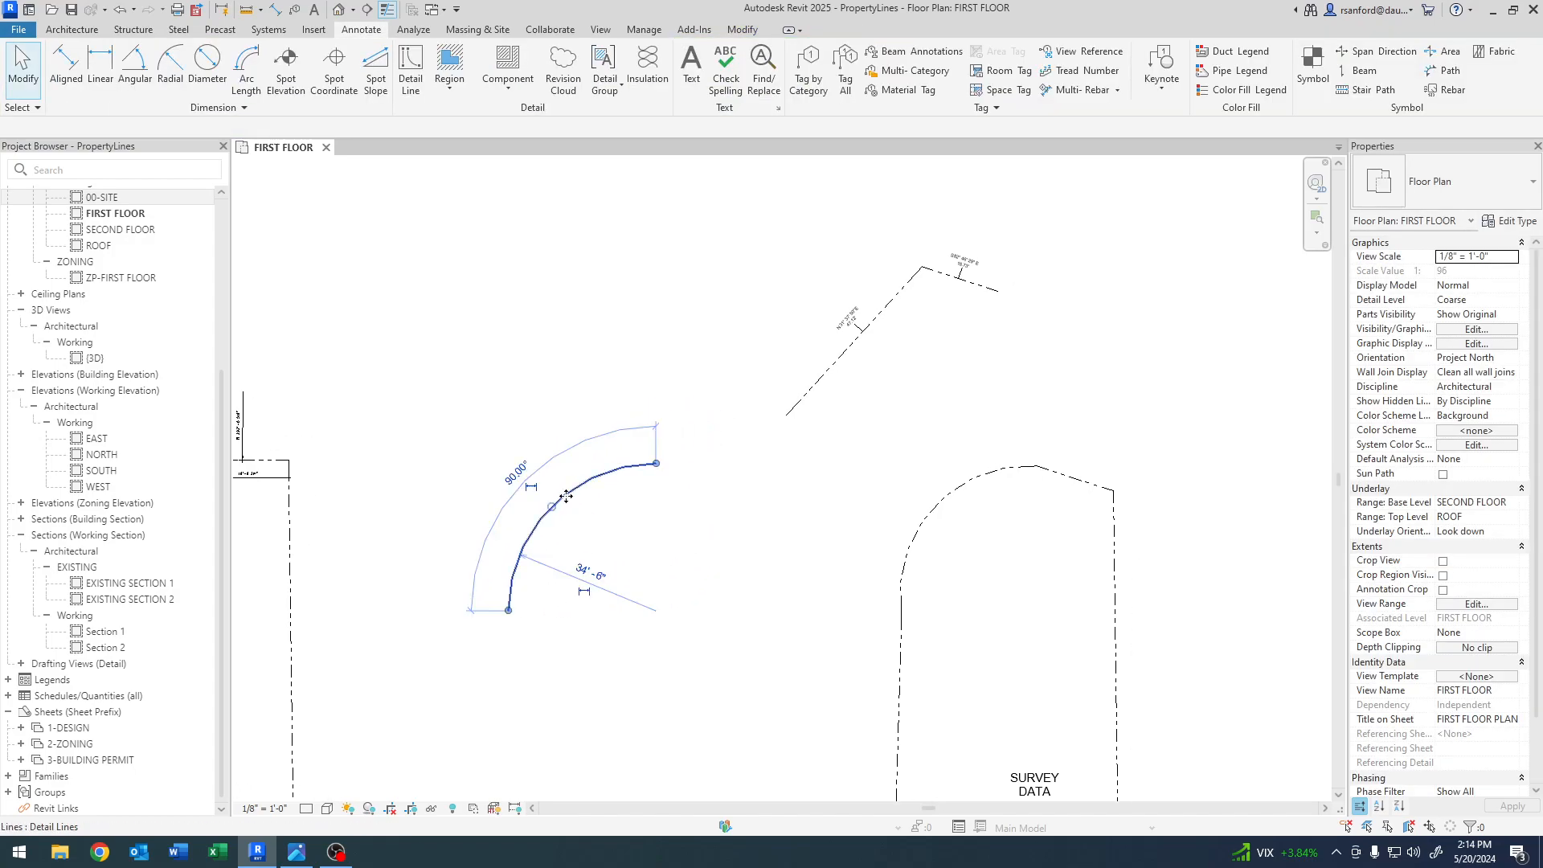
- Set the radius of the new detail arc to 30 feet
left_click(553, 506)
left_click(591, 576)
type("30\\")
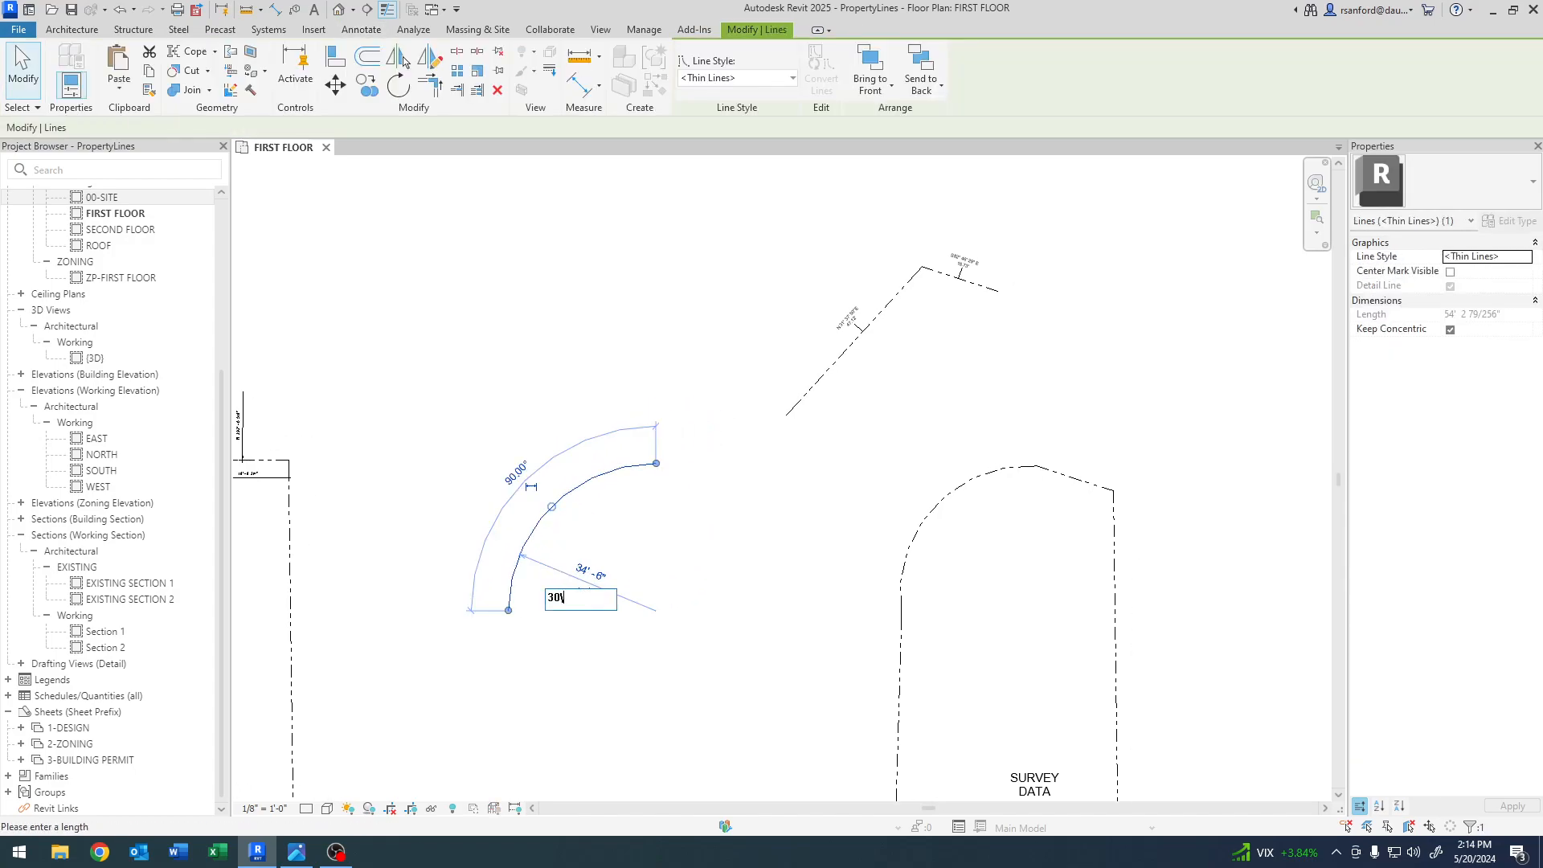
key("Return")
left_click(870, 427)
key("Return")
key("Escape")
scroll(587, 578, "up", 2)
middle_click_drag(588, 580, 653, 548)
scroll(491, 414, "down", 1)
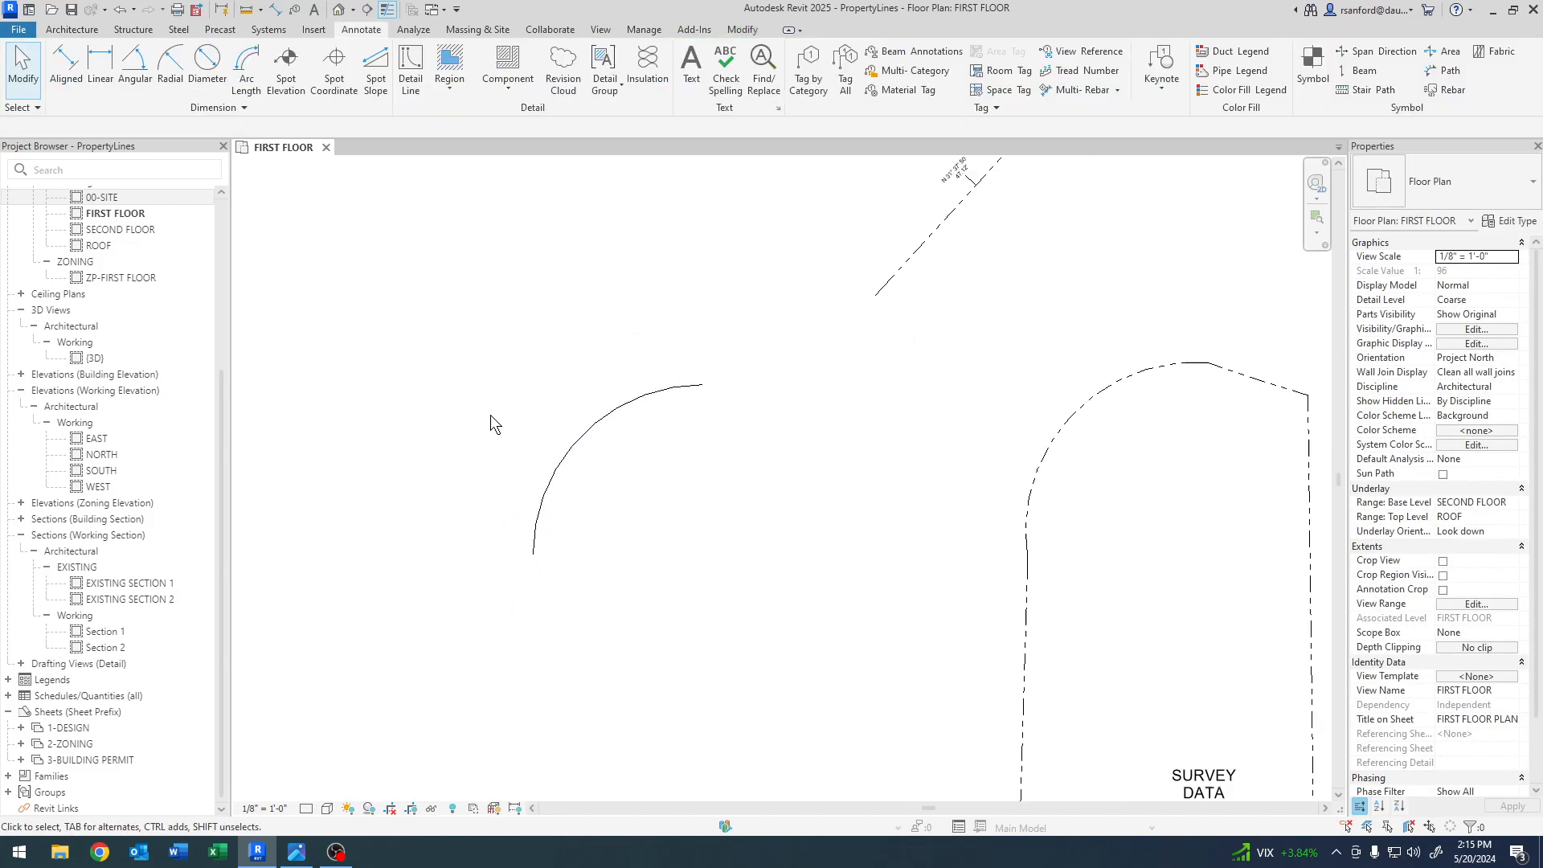
left_click(246, 68)
left_click(533, 558)
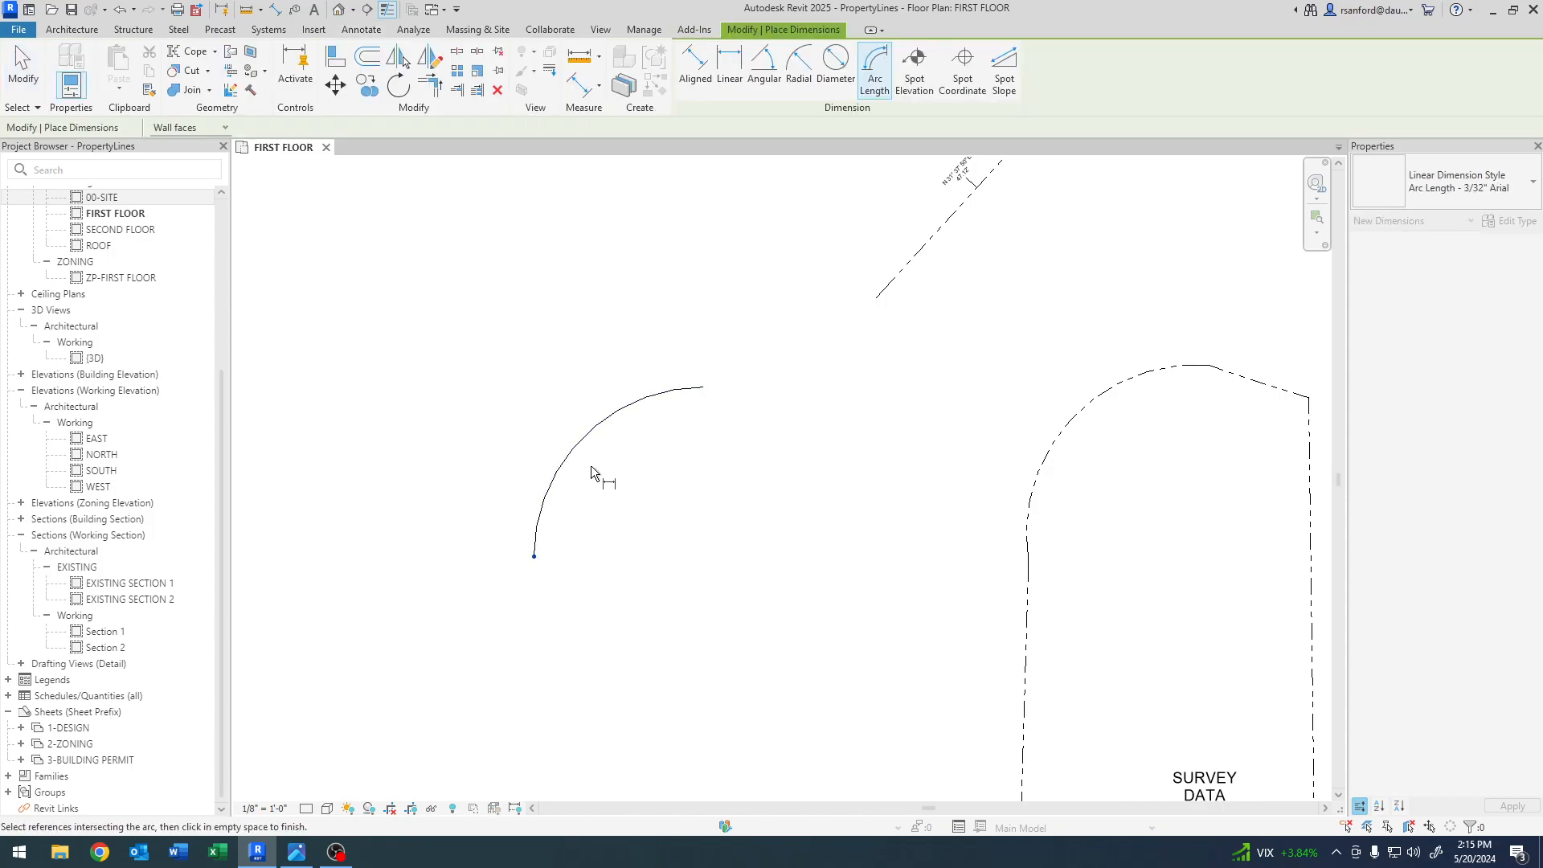
left_click(705, 388)
key("Escape")
key("Escape")
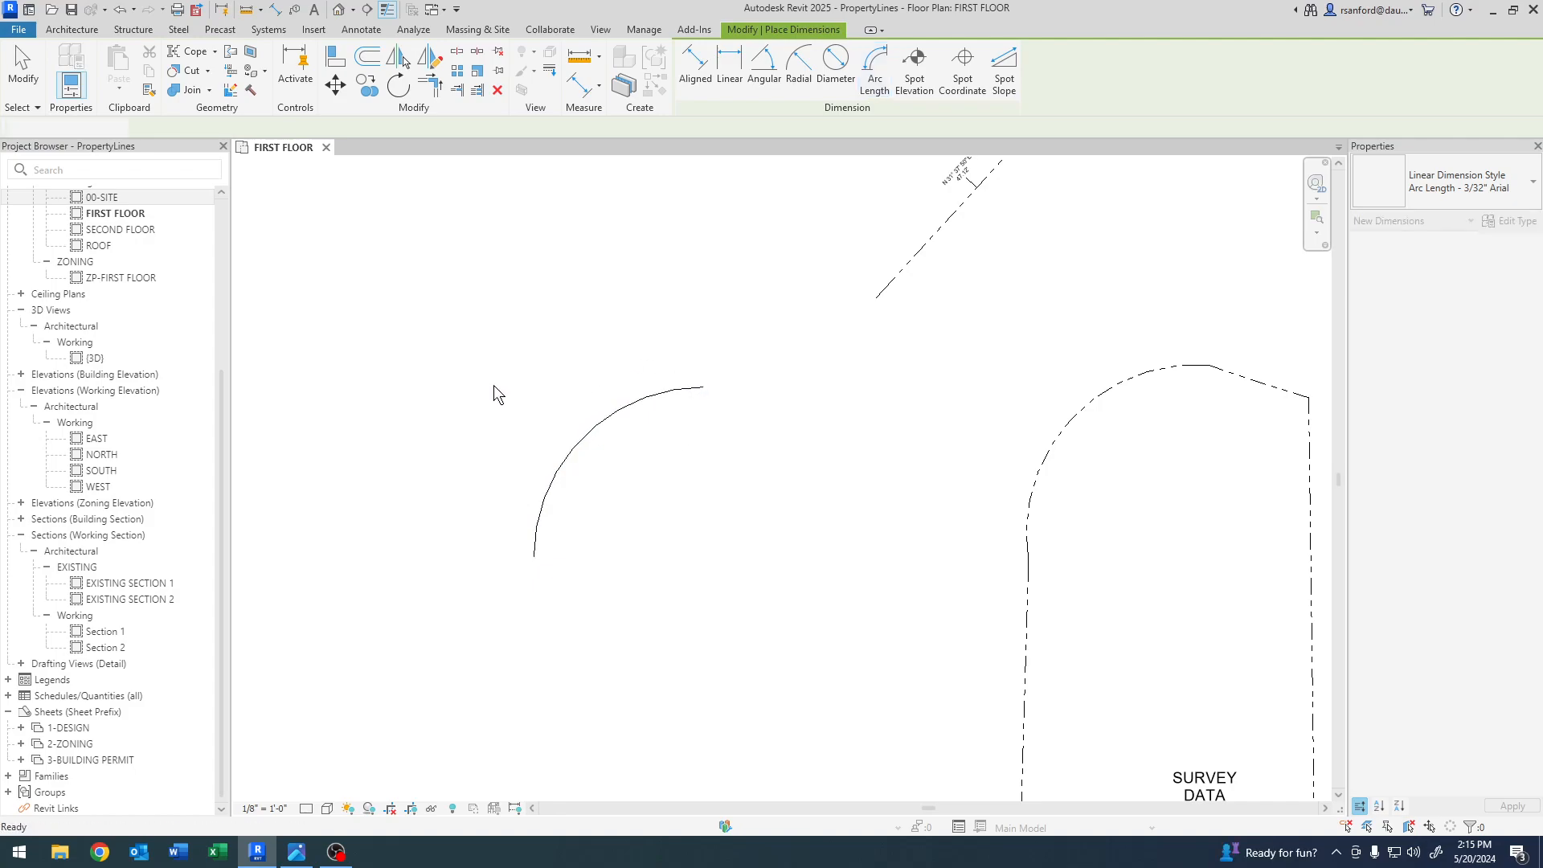
- Place an arc length dimension along the outside of the detail arc, measured between its two endpoints
left_click(251, 64)
left_click(599, 424)
left_click(532, 555)
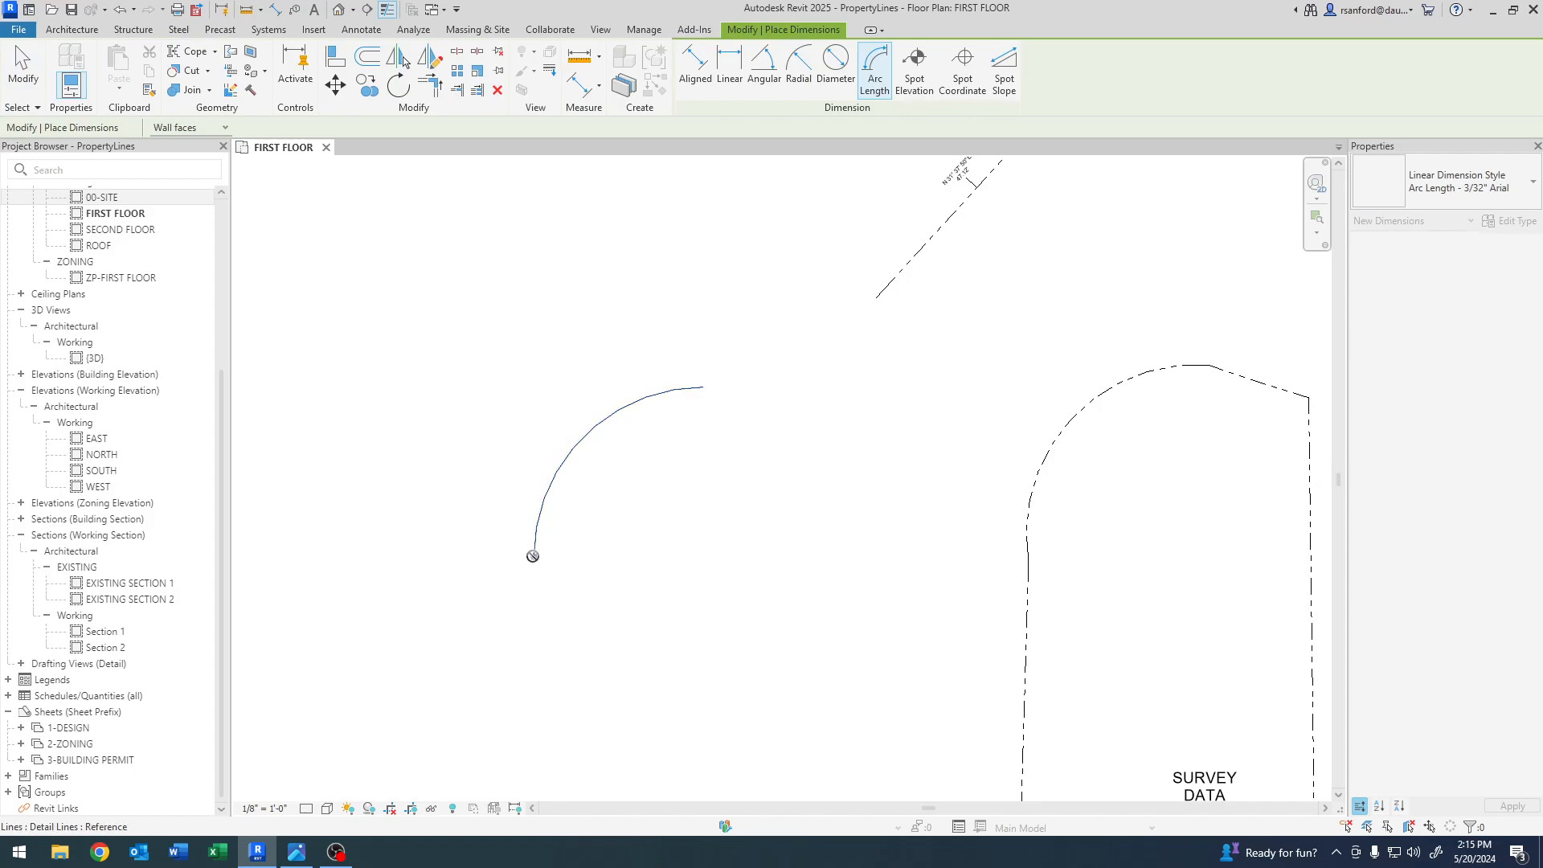
left_click(704, 388)
left_click(537, 390)
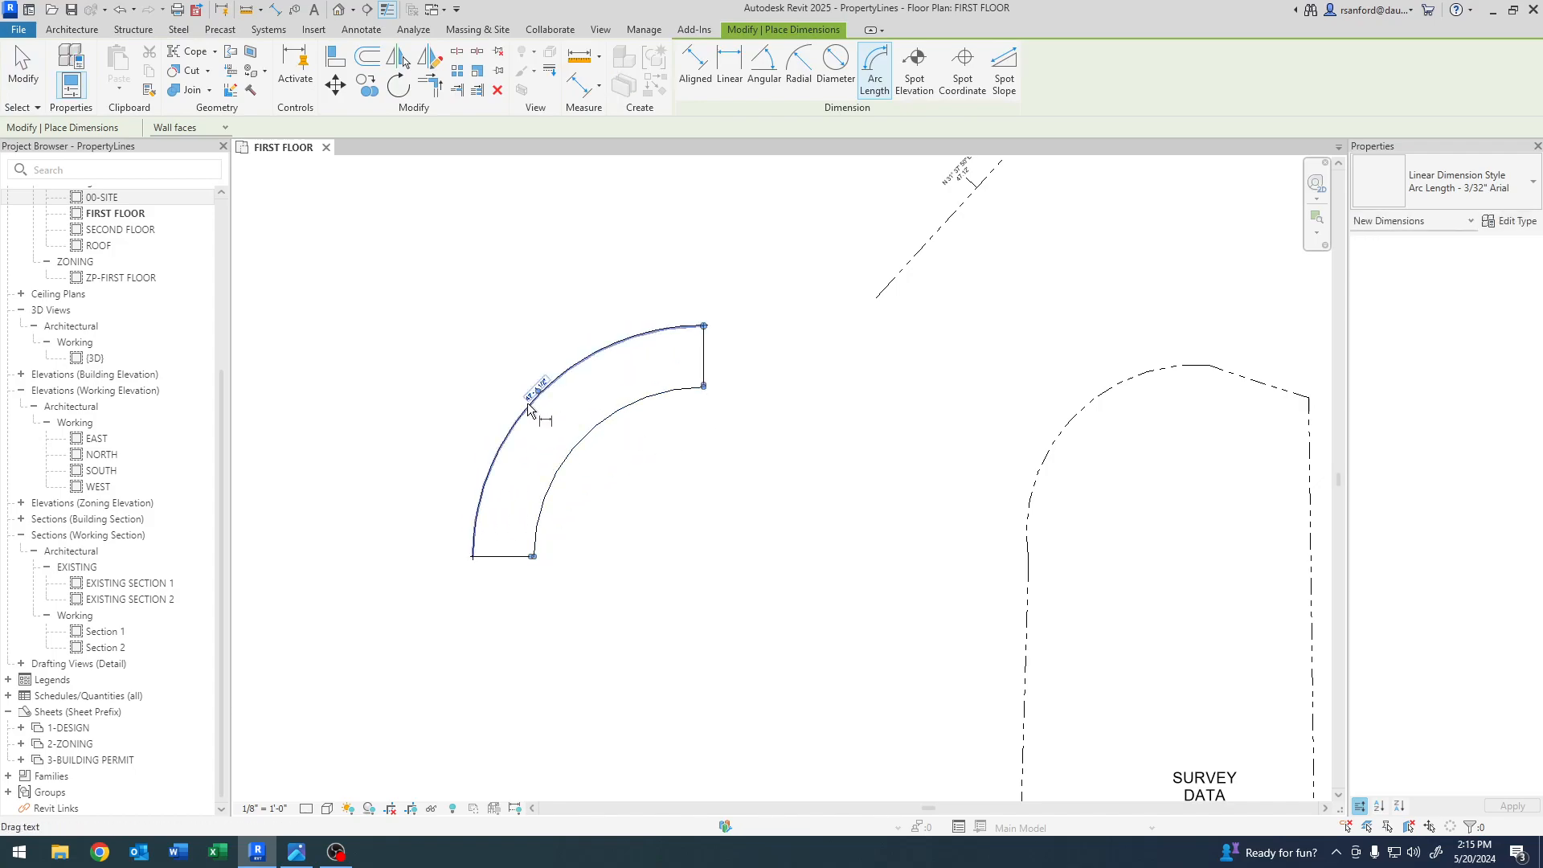
scroll(527, 422, "up", 2)
key("Escape")
key("Escape")
- Enter 47.124 as the value of the detail arc's arc length dimension
mouse_move(534, 473)
middle_mouse_down()
mouse_move(530, 575)
mouse_move(757, 551)
mouse_move(941, 599)
middle_mouse_up()
scroll(527, 582, "down", 2)
scroll(769, 557, "down", 1)
scroll(495, 558, "up", 3)
scroll(498, 554, "down", 3)
middle_click_drag(557, 582, 121, 528)
scroll(509, 564, "up", 2)
scroll(509, 564, "up", 2)
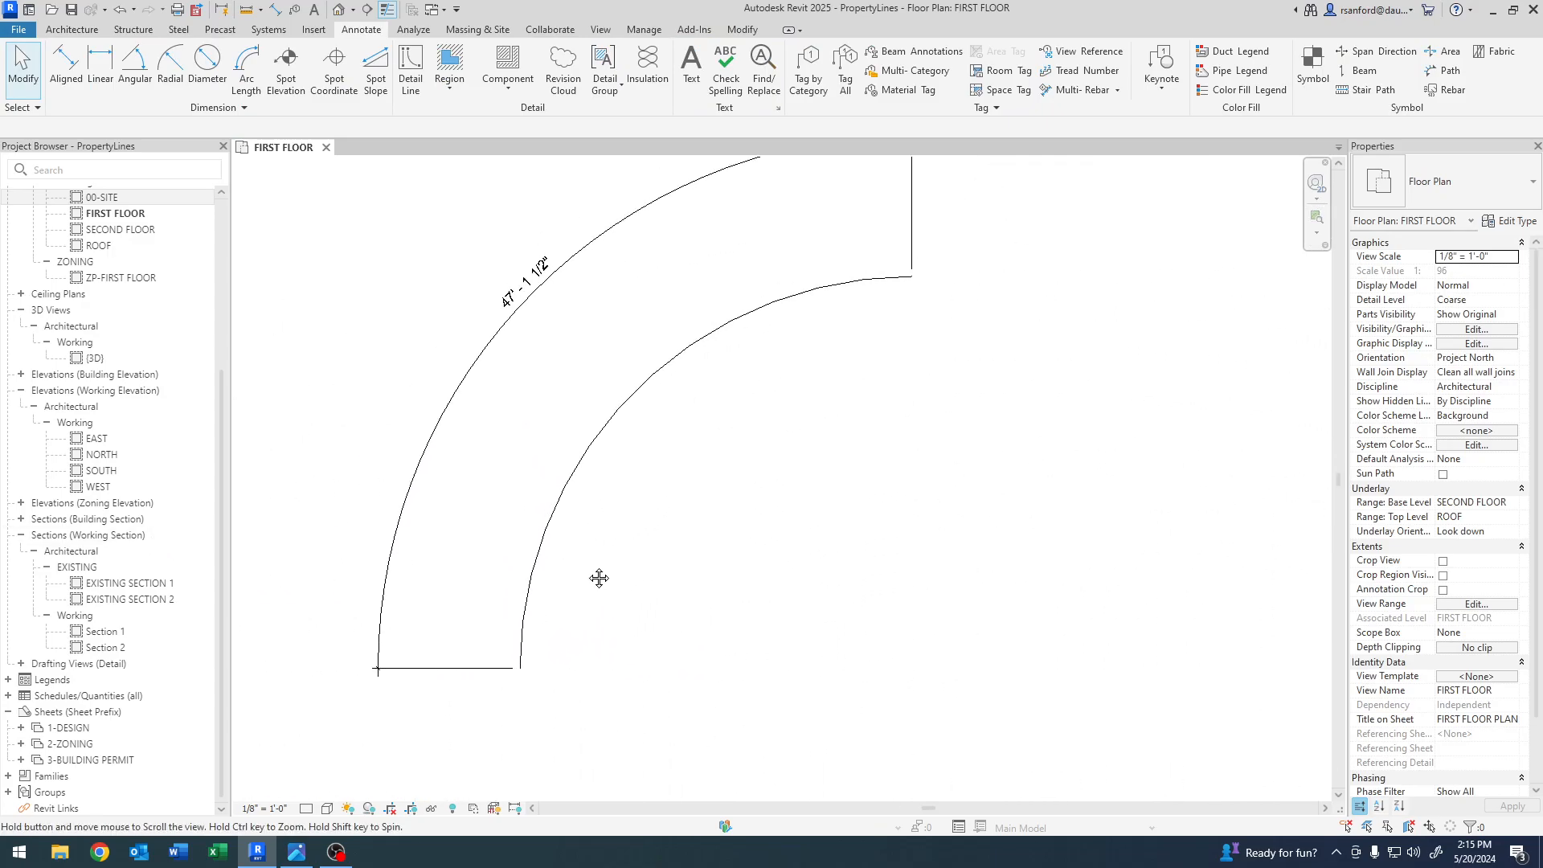
left_click(553, 542)
scroll(631, 589, "down", 1)
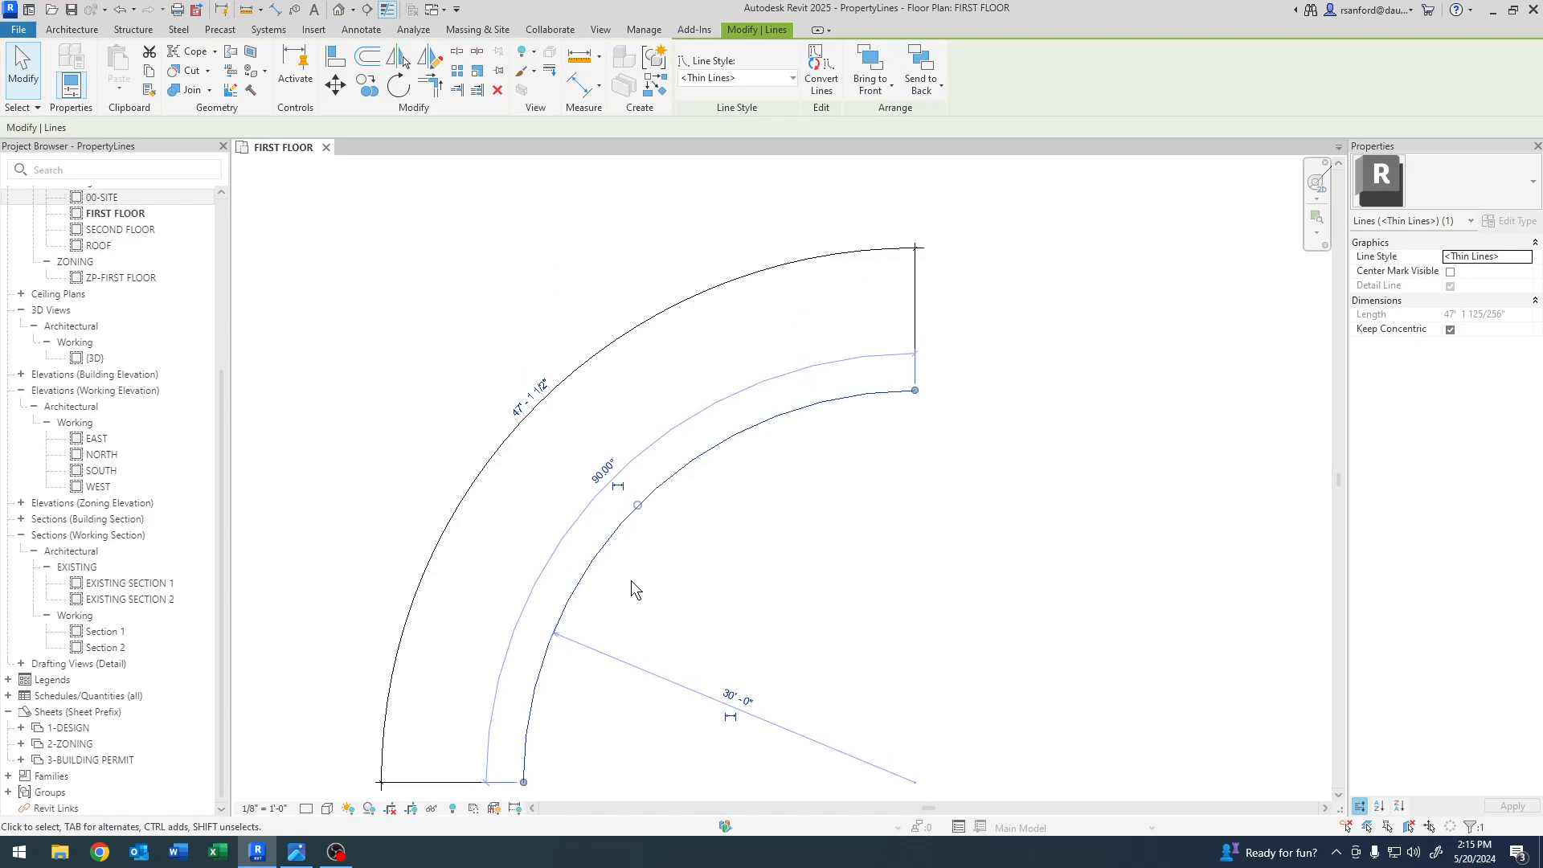
left_click(530, 397)
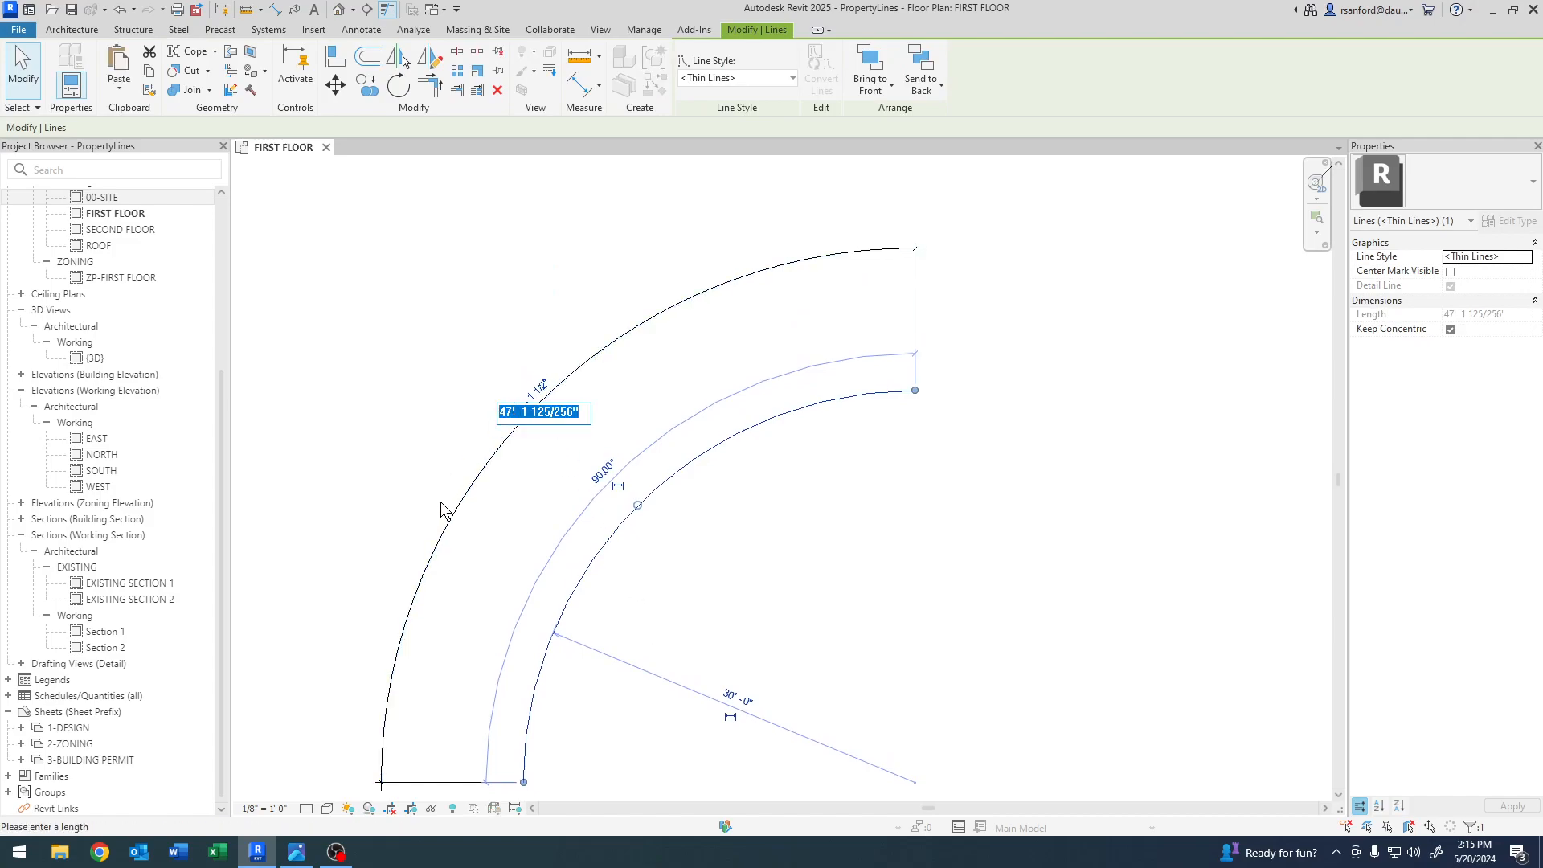
type("47.124")
key("Return")
left_click(495, 503)
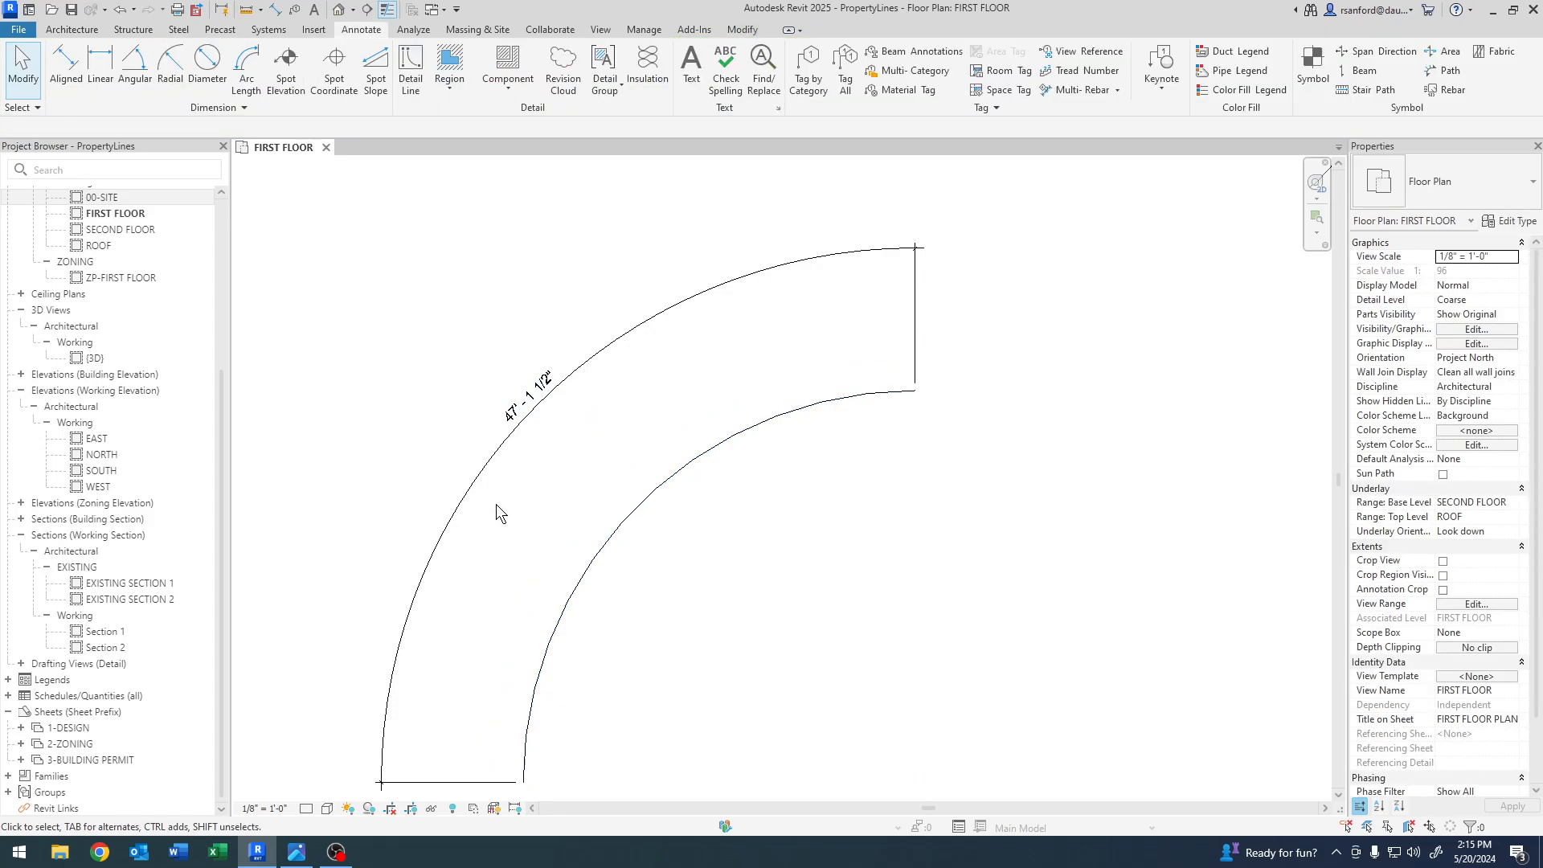
- Check the exact value behind the detail arc's length dimension without changing it
left_click(617, 540)
left_click(519, 409)
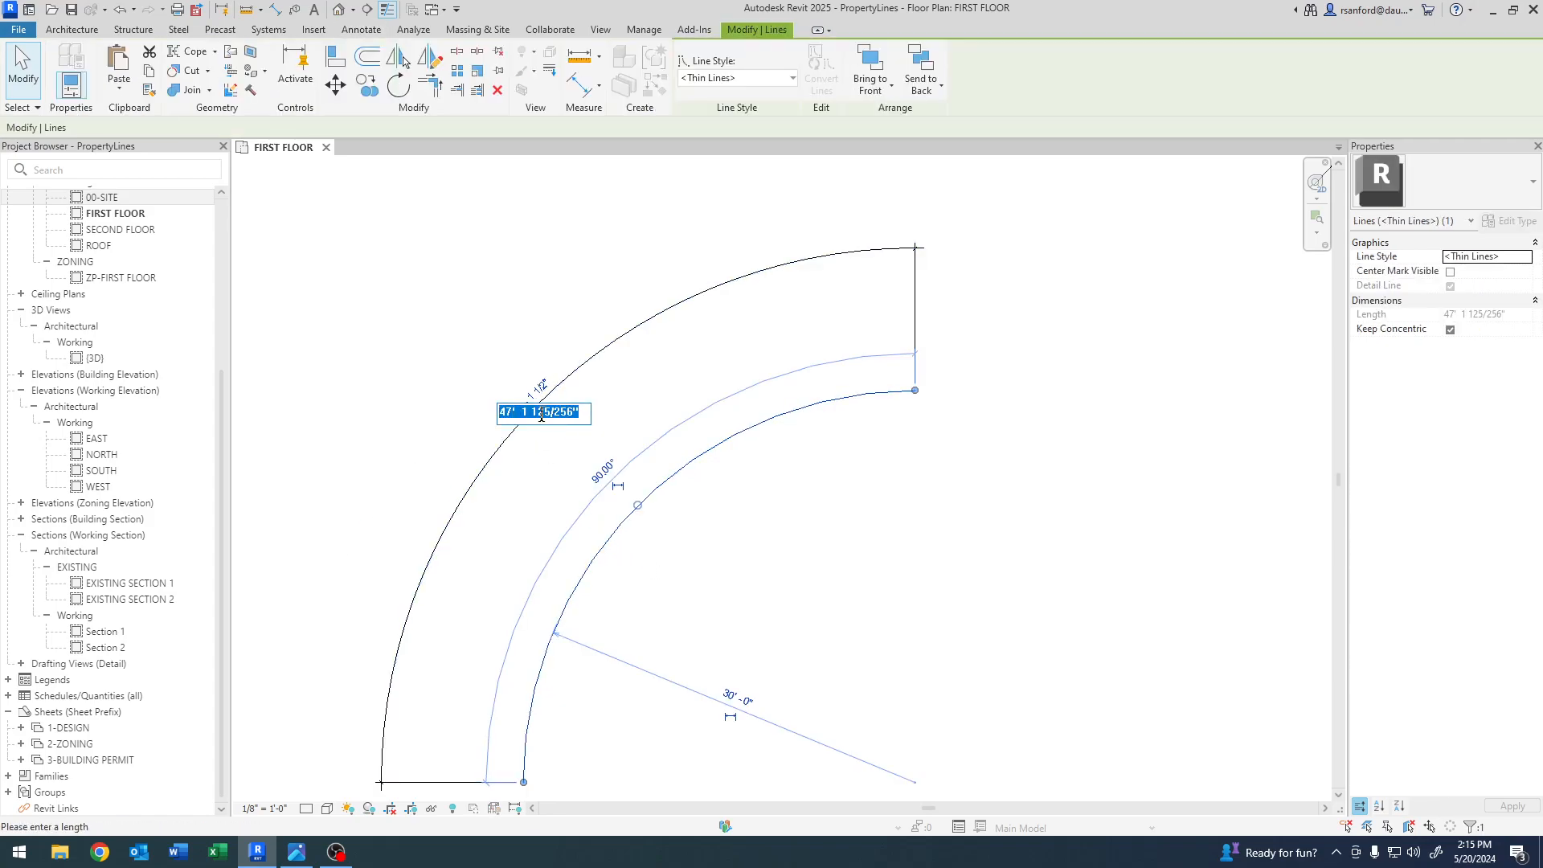
scroll(582, 507, "down", 3)
left_click(768, 514)
- Trace the short dimensioned arc at the top of the CORRECT property line as a thin detail line using Pick Lines
middle_click_drag(910, 534, 870, 518)
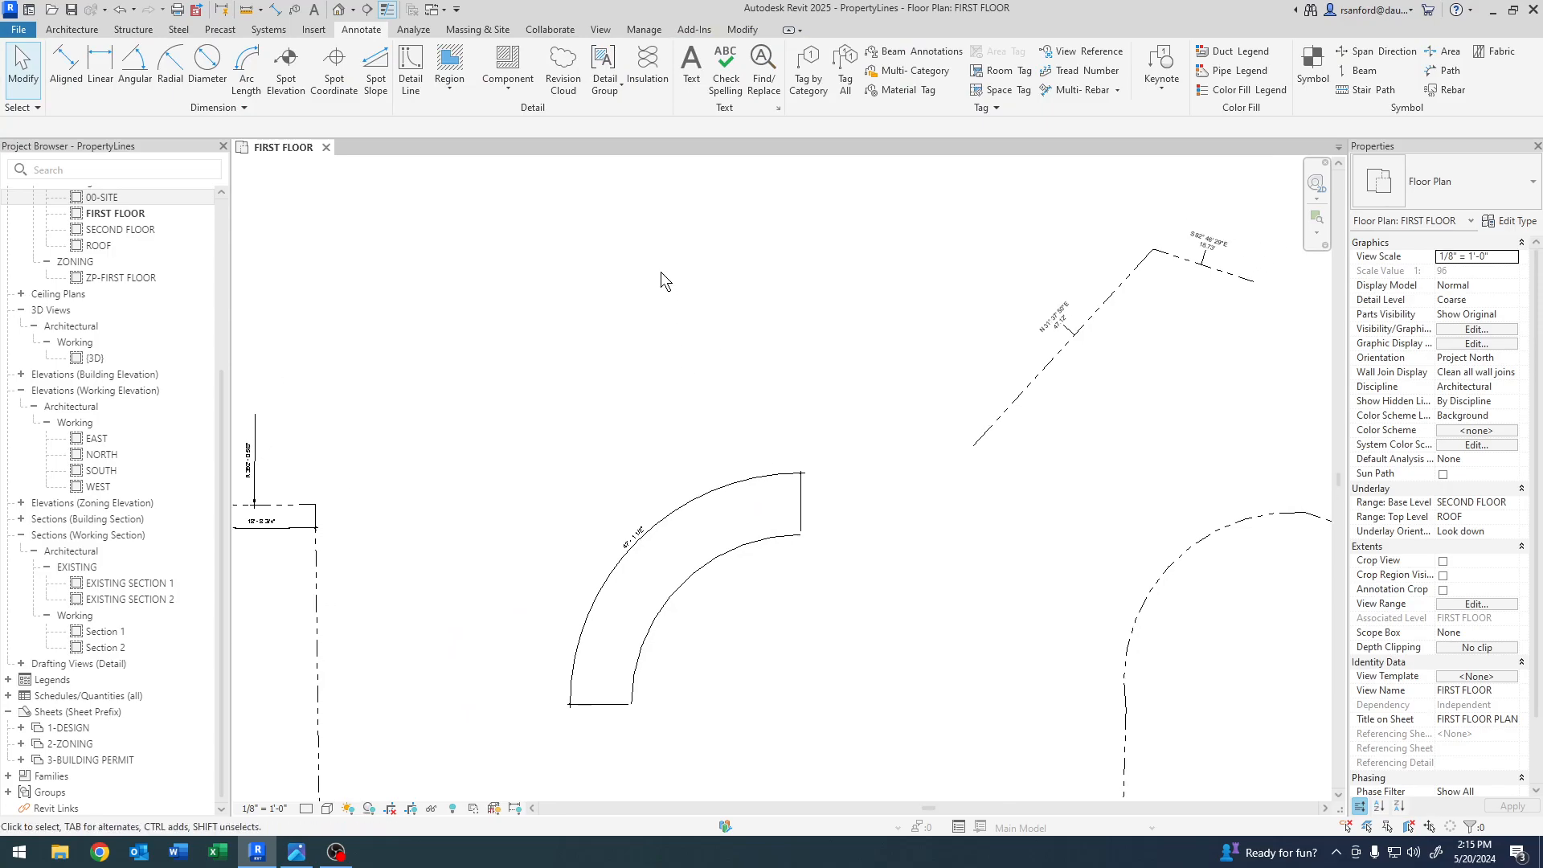
middle_click_drag(531, 456, 615, 452)
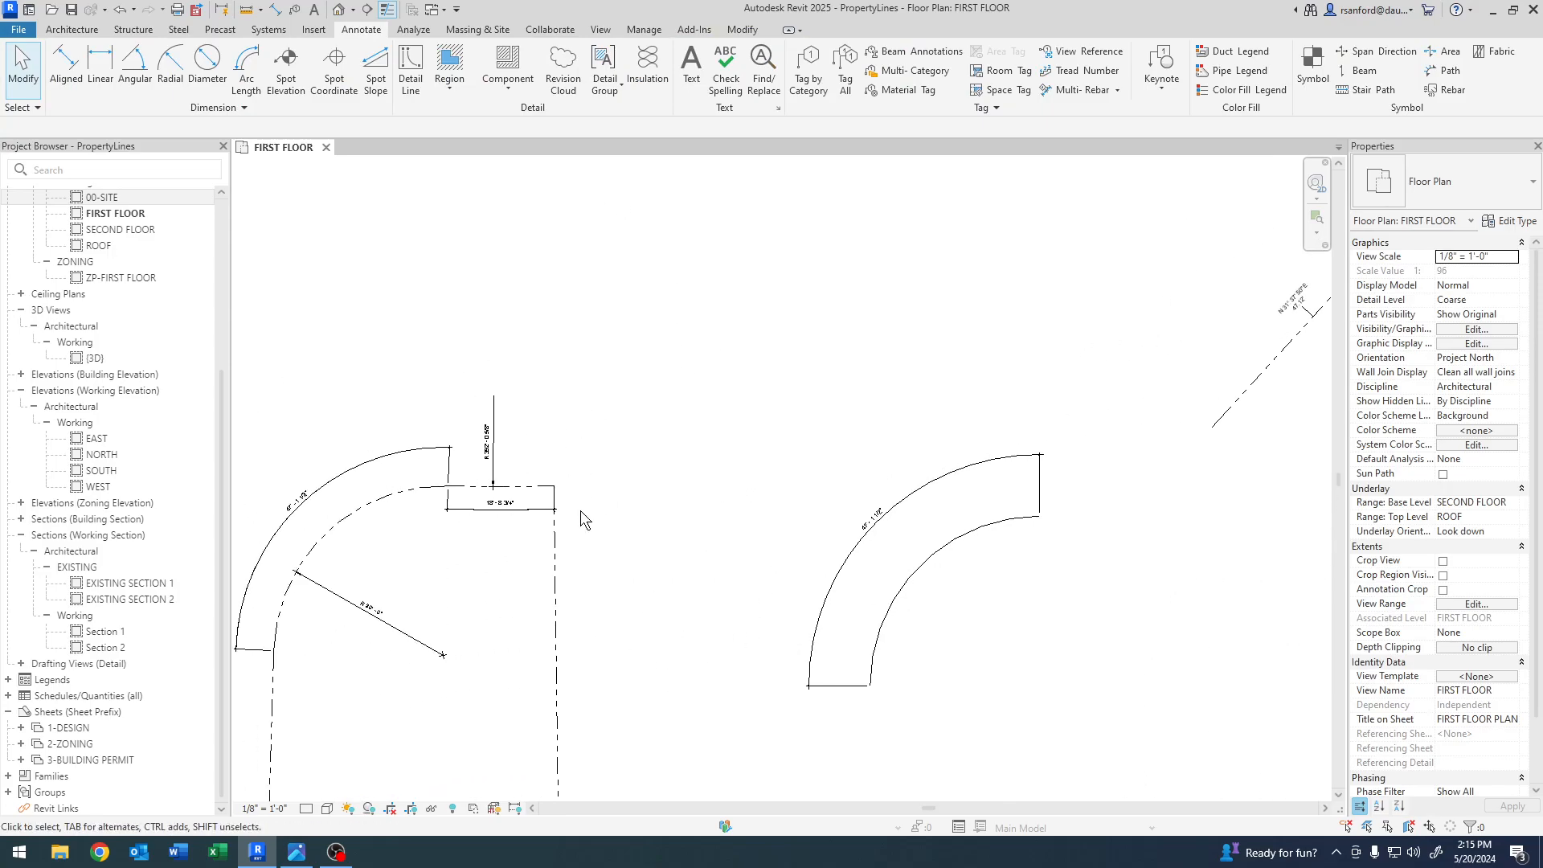
scroll(518, 402, "up", 2)
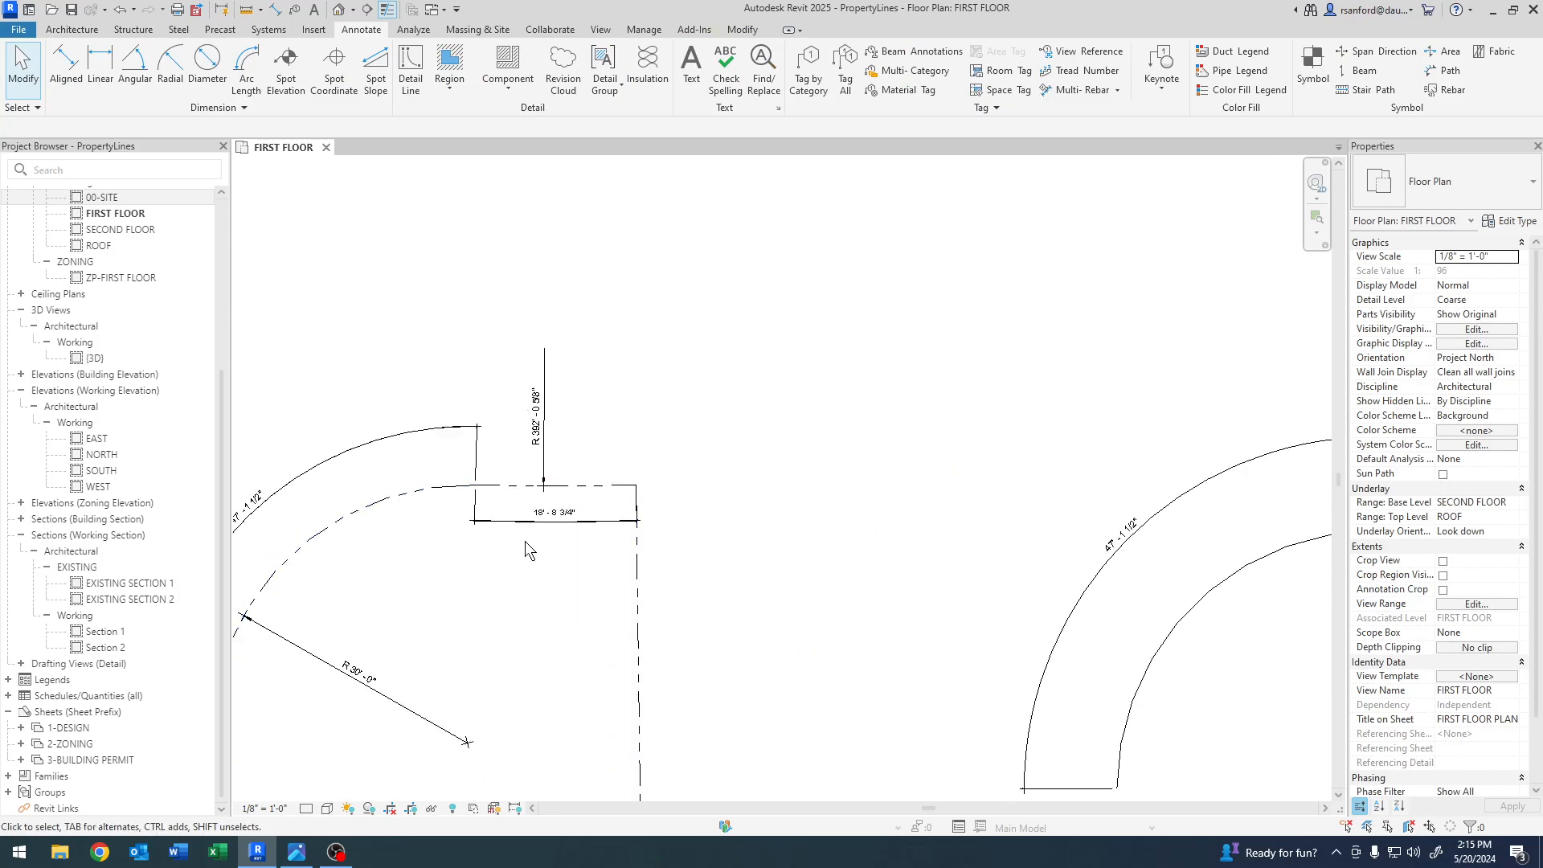
scroll(822, 548, "down", 2)
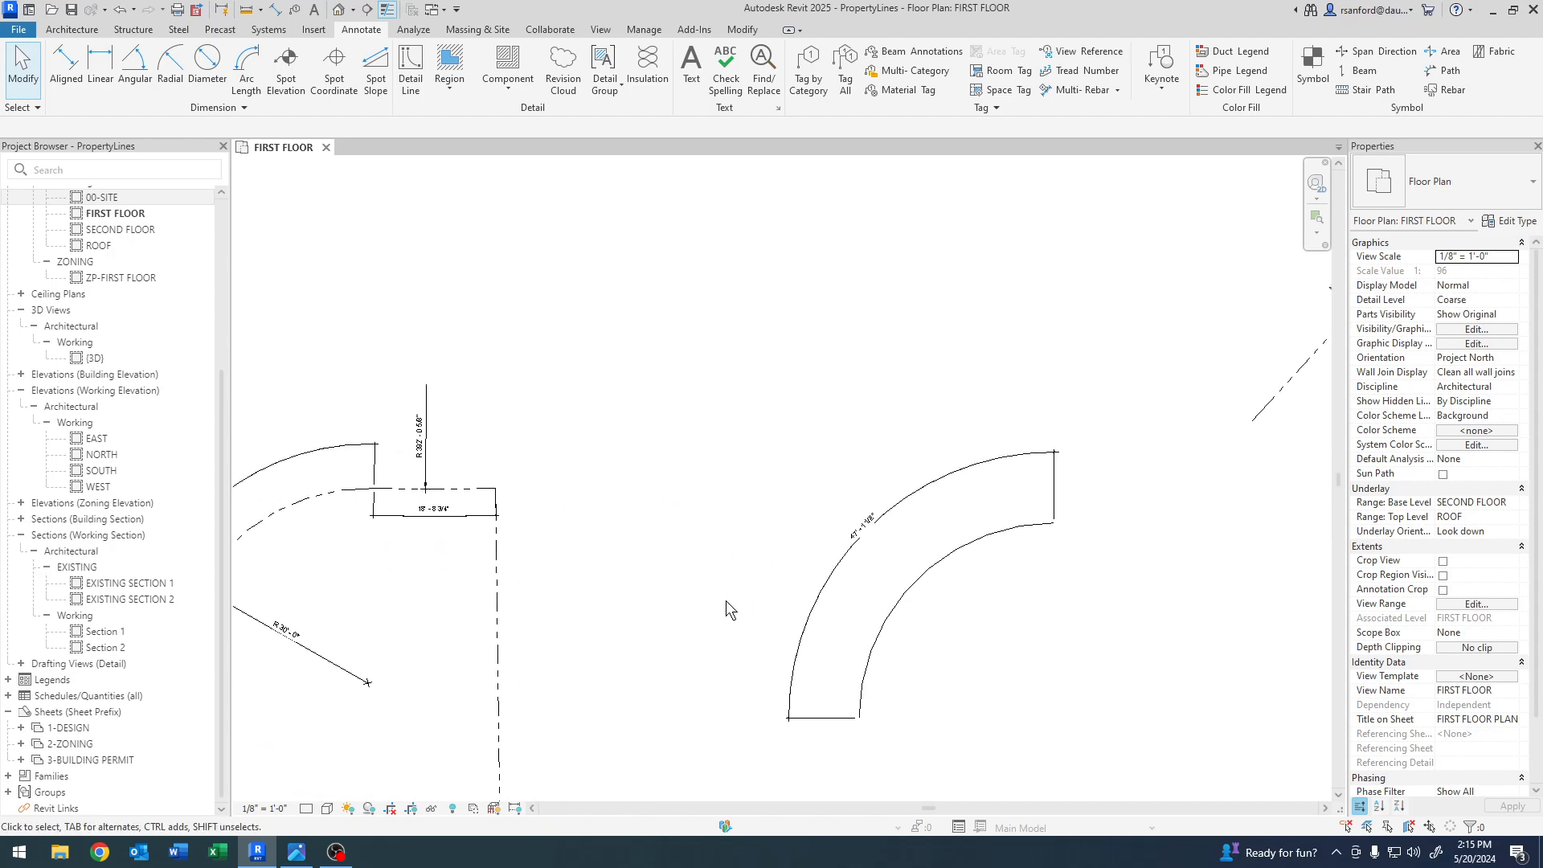
middle_click_drag(701, 582, 696, 592)
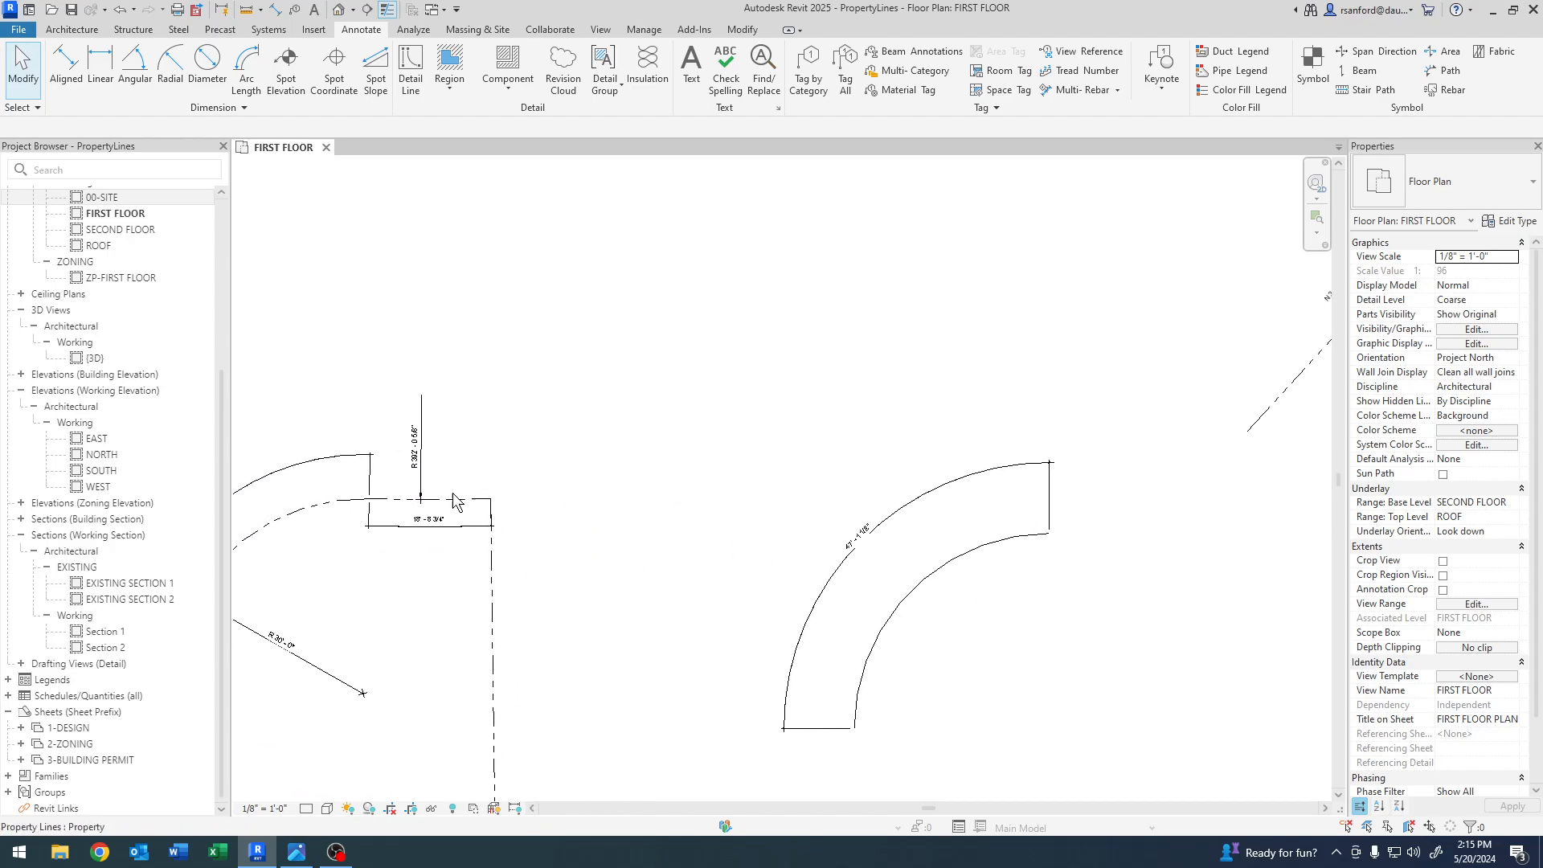
left_click(414, 64)
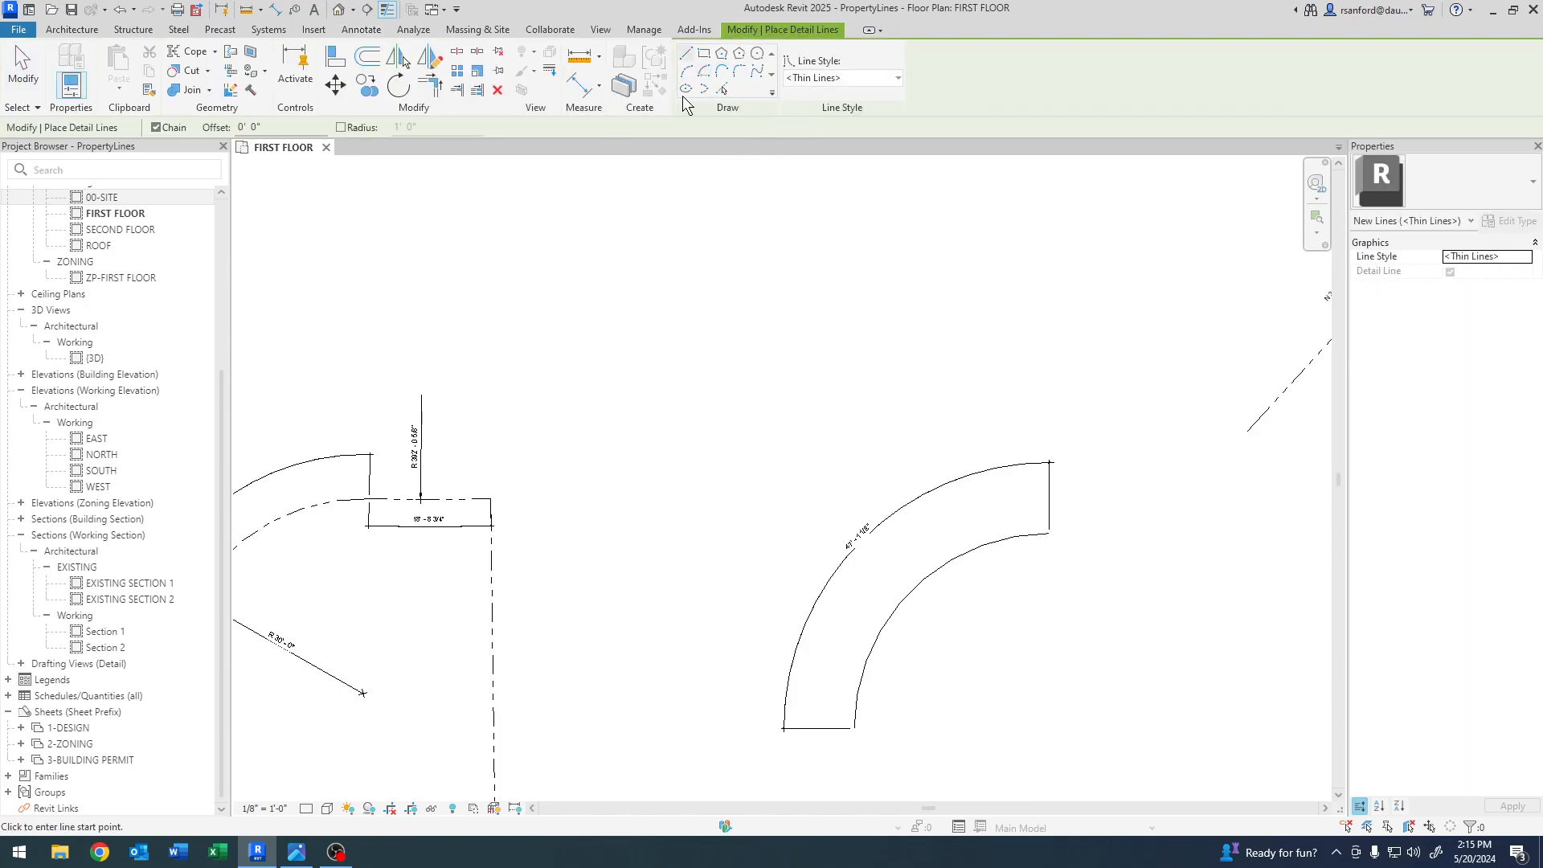
left_click(723, 86)
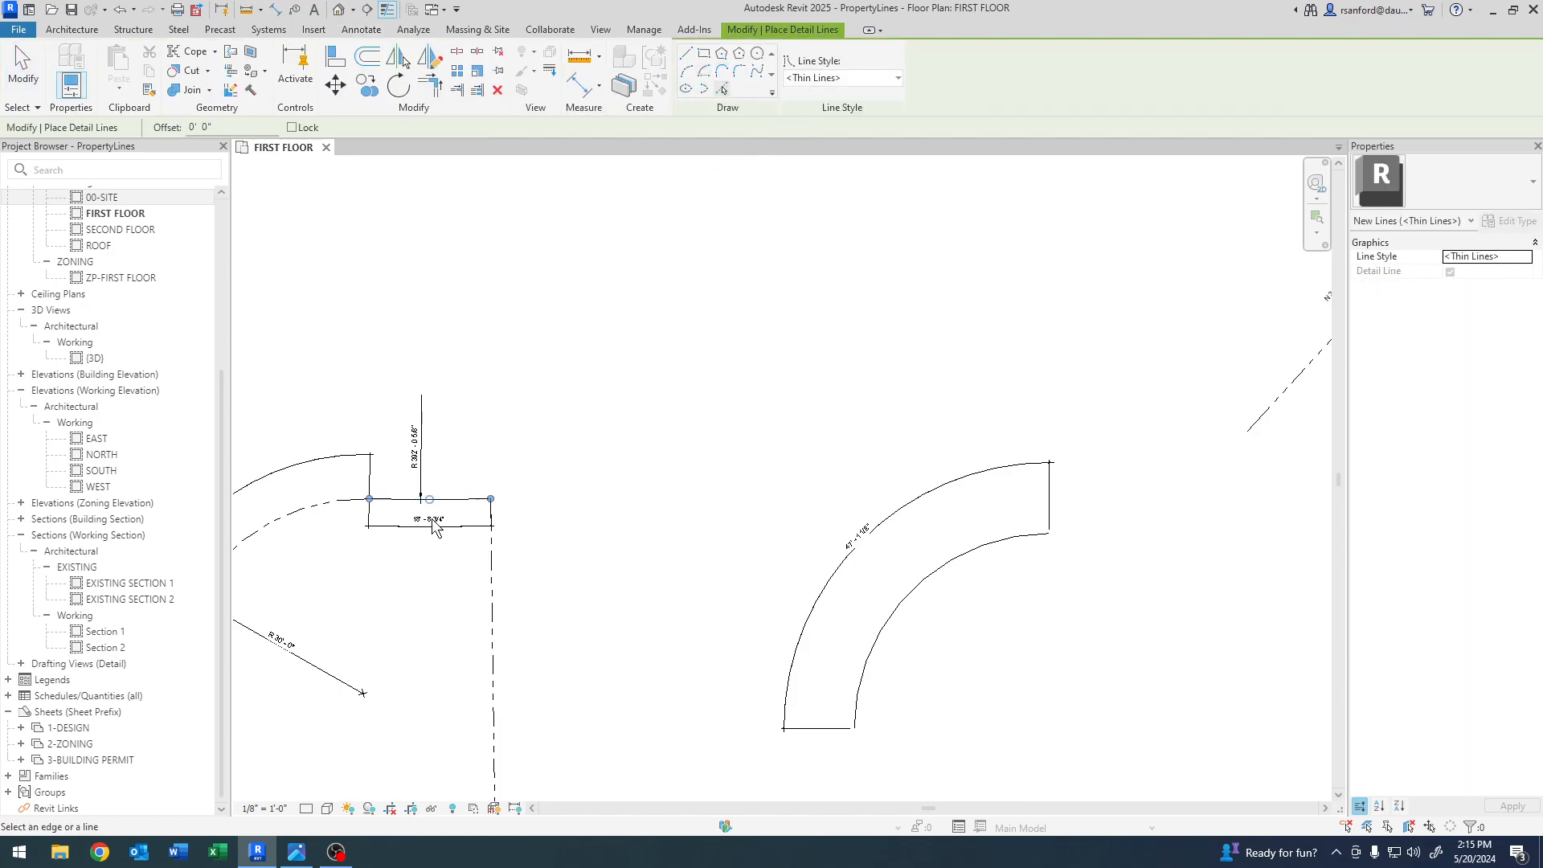
scroll(432, 523, "up", 2)
key("Escape")
key("Escape")
- Move the traced short arc away from the CORRECT property line to just right of the 30-foot detail arc's upper end
left_click(472, 478)
scroll(468, 515, "down", 2)
left_click_drag(468, 494, 1184, 531)
middle_click_drag(1168, 603, 1095, 620)
left_click(1010, 653)
middle_click_drag(1010, 653, 844, 680)
scroll(943, 612, "up", 2)
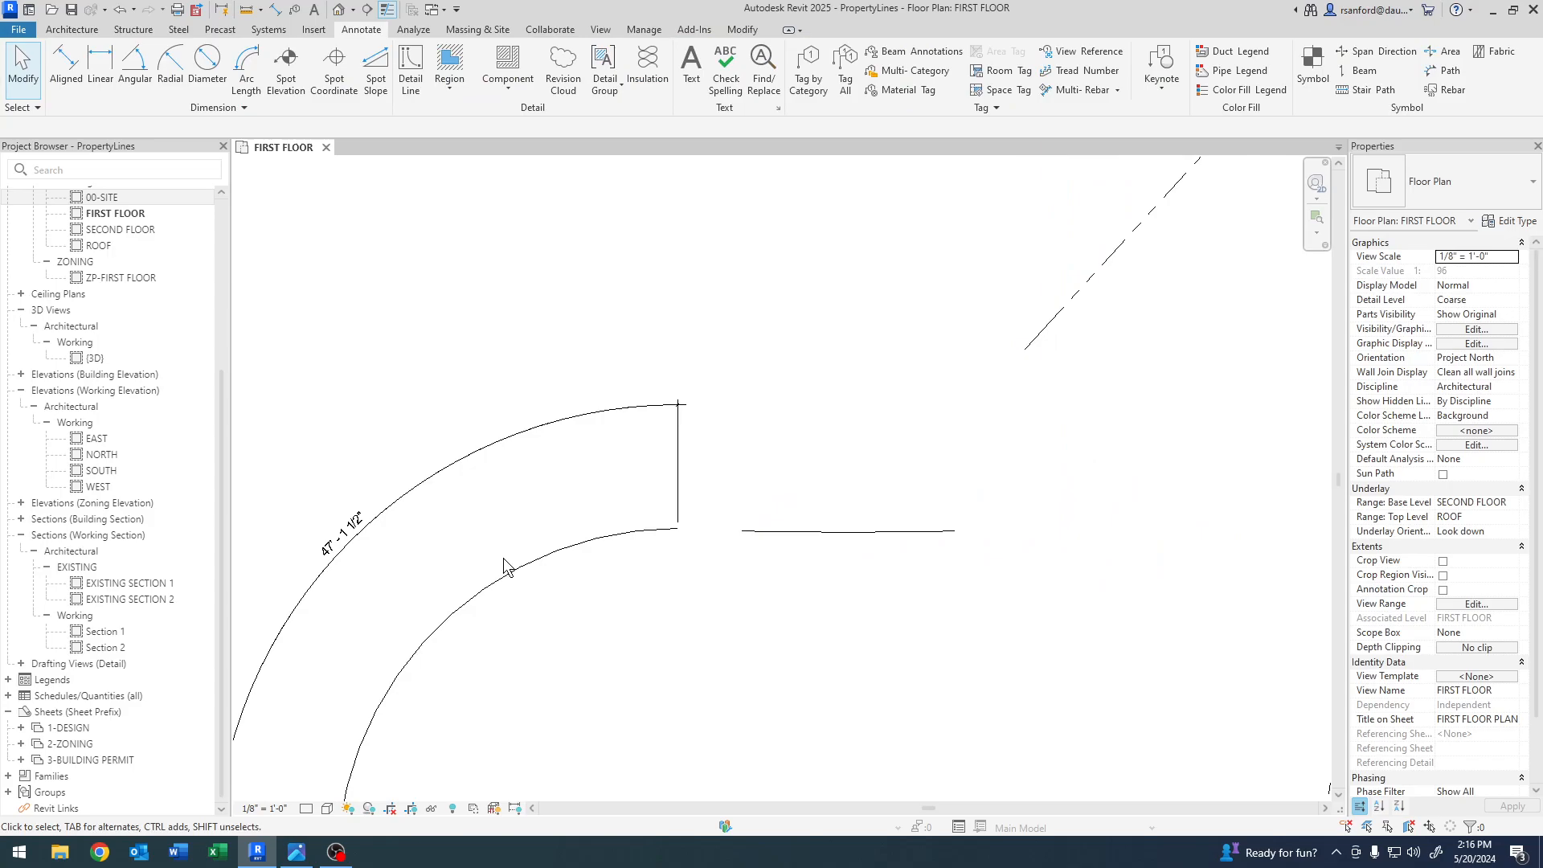
- Draw a thin detail line as the chord between the two ends of the 30-foot detail arc
middle_click_drag(504, 567, 638, 427)
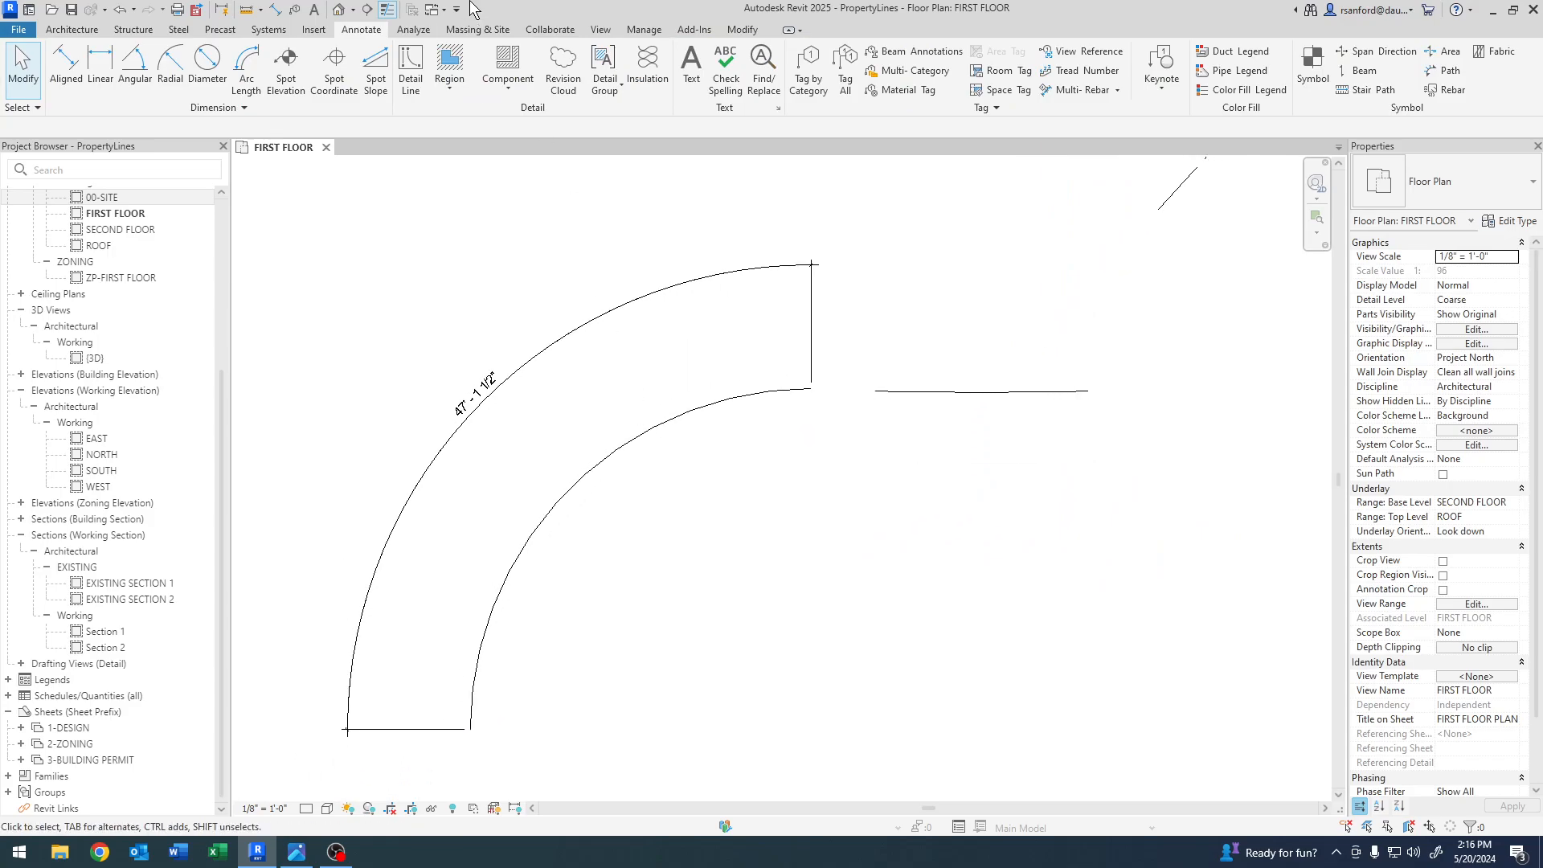
left_click(410, 68)
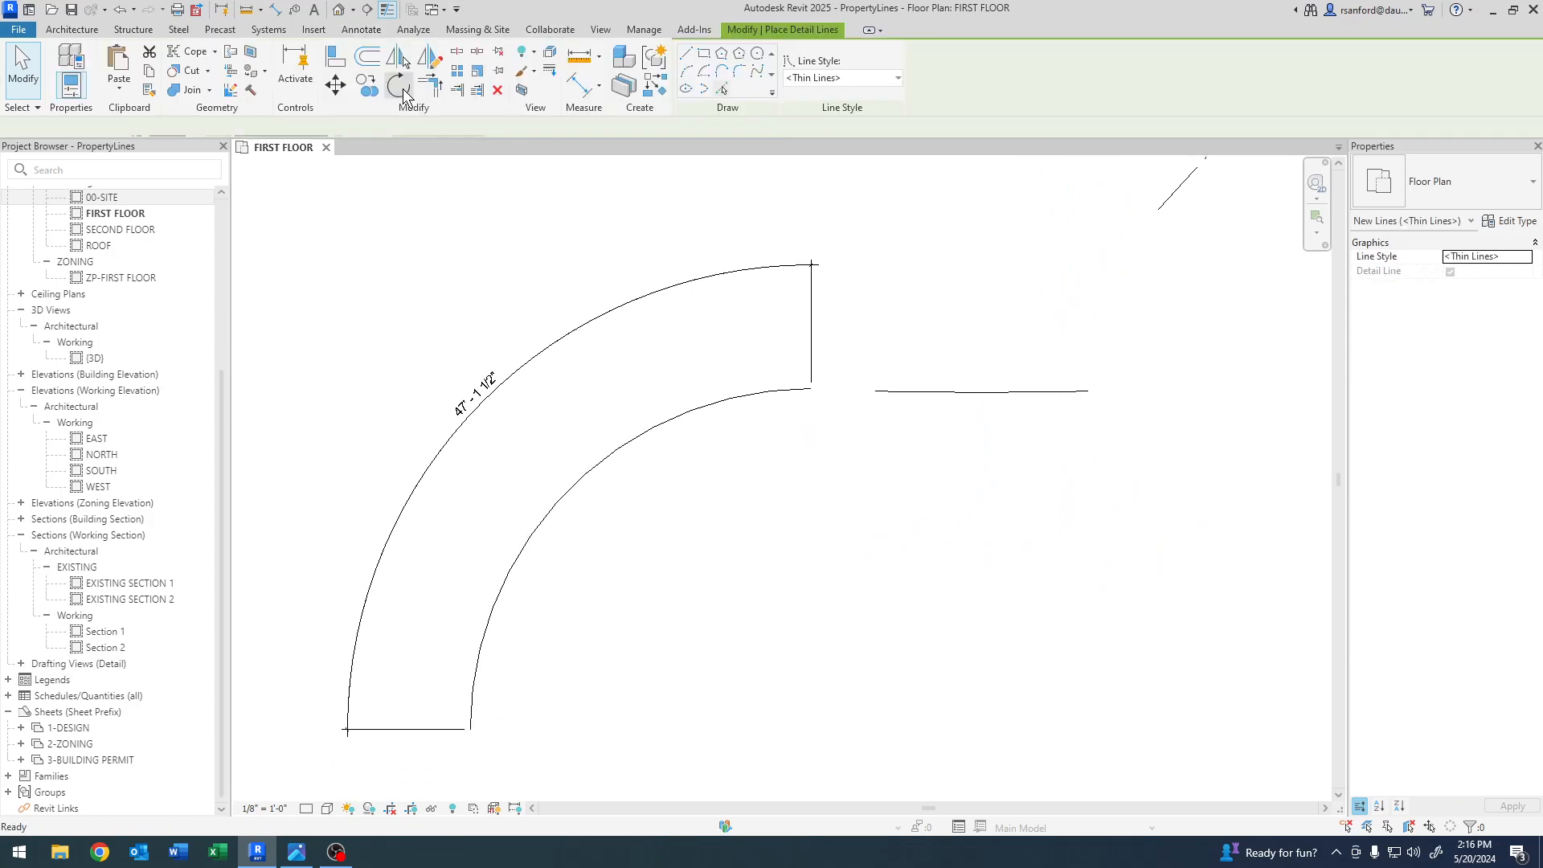
left_click(471, 728)
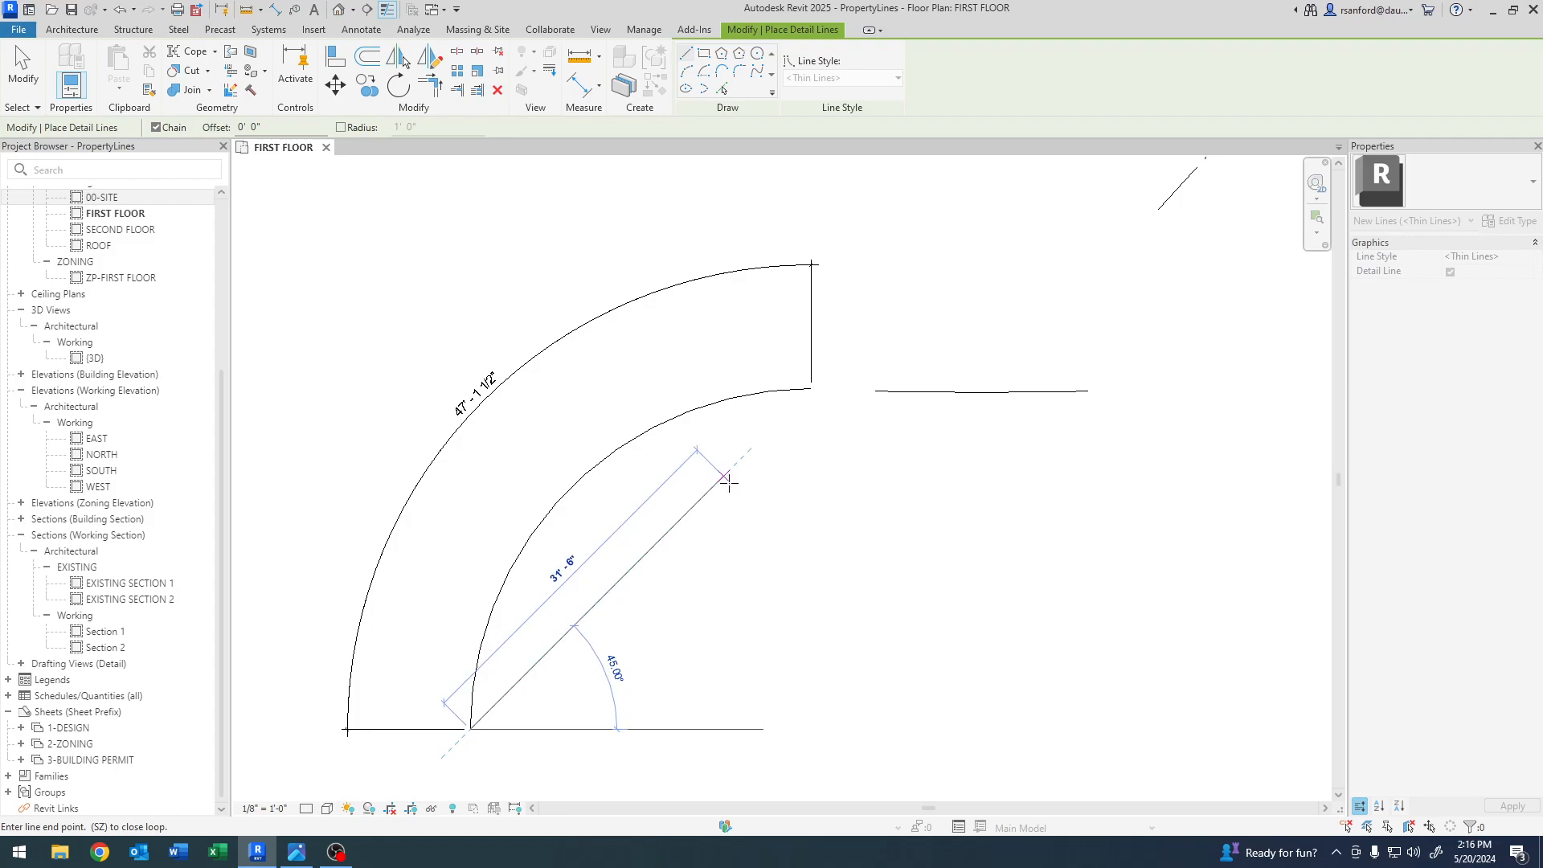
left_click(811, 389)
- Draw a thin detail line as the chord between the ends of the short, nearly flat arc, using a snap override for its far end
left_click(875, 390)
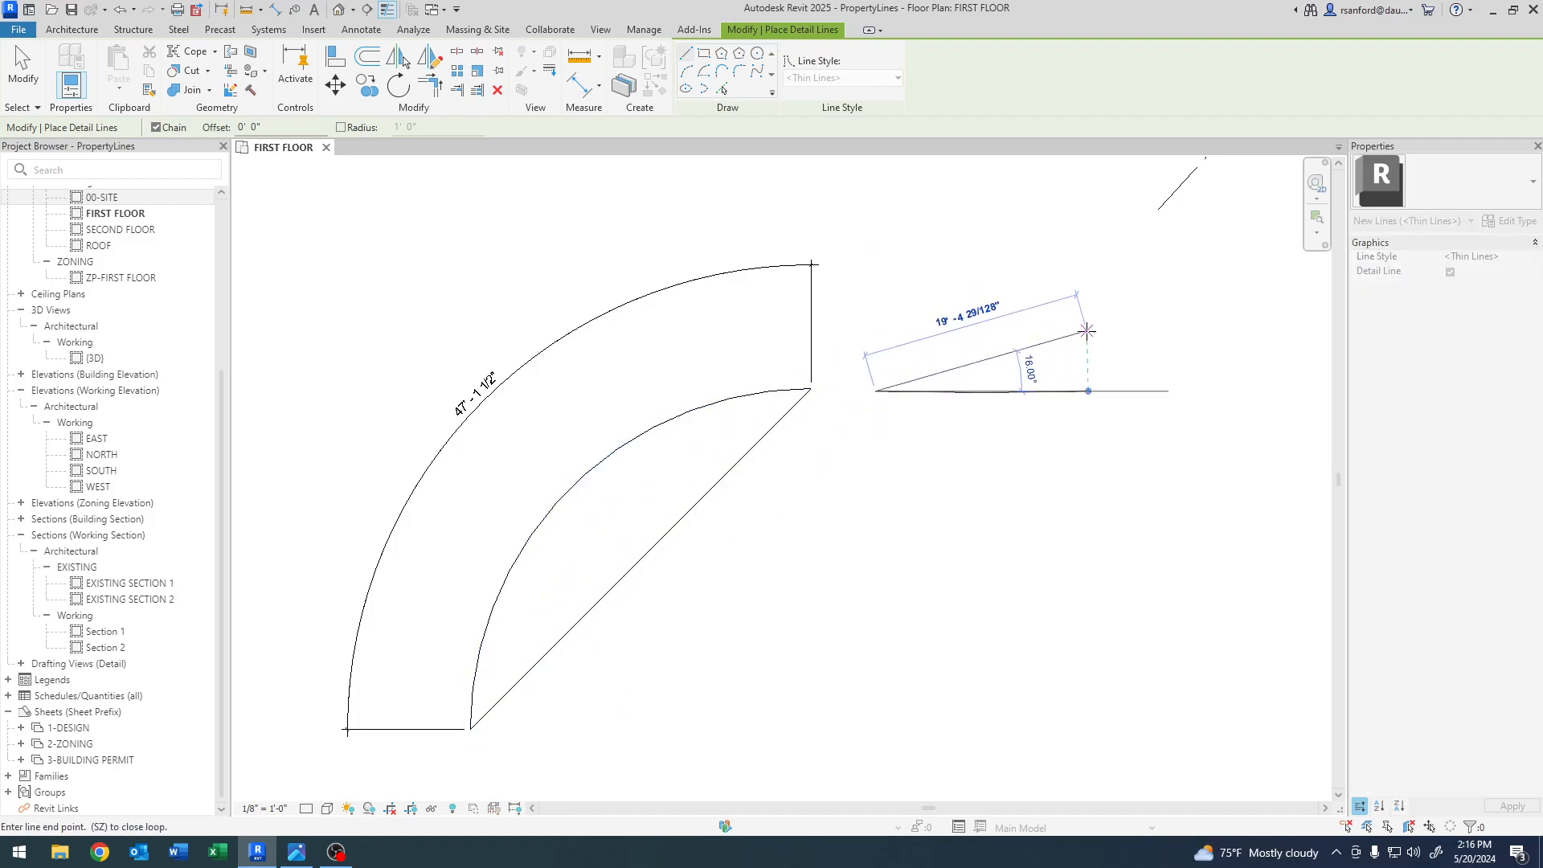
scroll(1105, 336, "up", 3)
scroll(1036, 448, "up", 2)
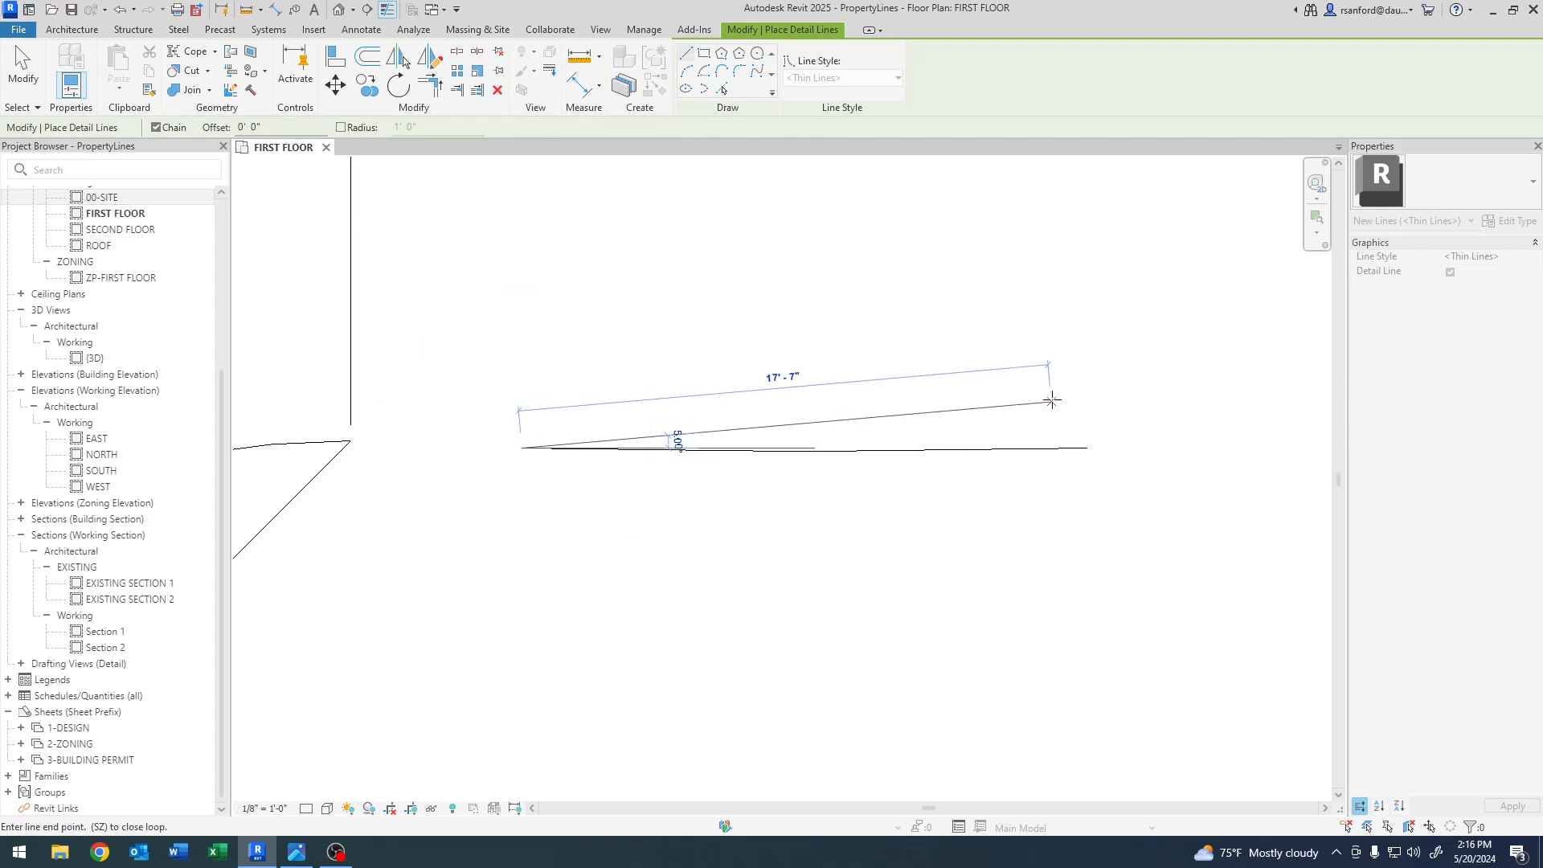
right_click(1052, 401)
mouse_move(1158, 474)
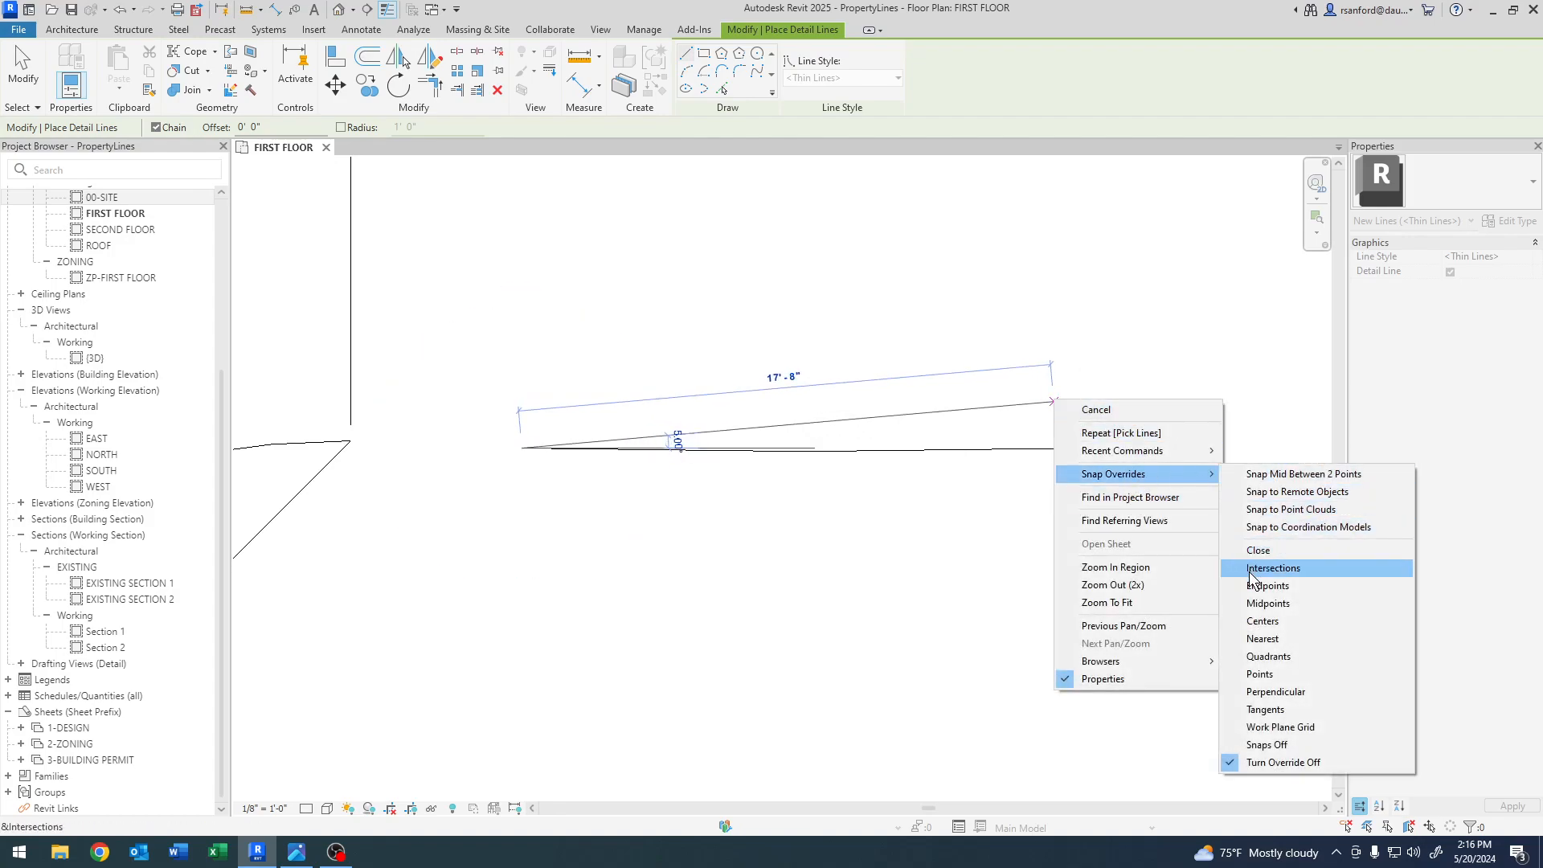
left_click(1269, 603)
left_click(1070, 456)
key("Escape")
key("Escape")
scroll(699, 562, "down", 2)
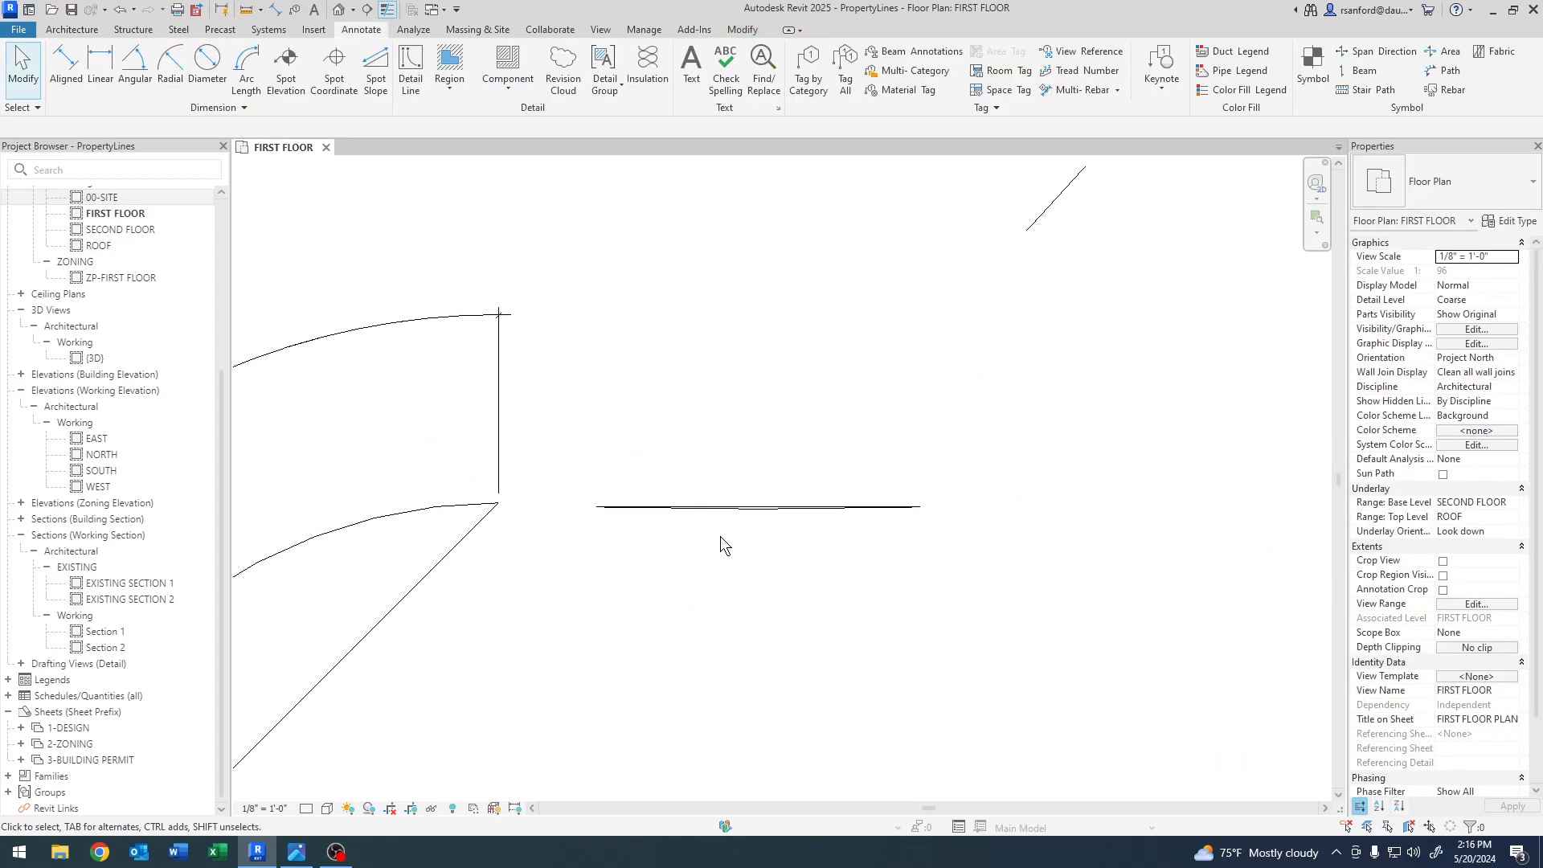
- Examine the exact lengths of the two chord lines drawn across the detail arcs
left_click(751, 507)
mouse_move(439, 648)
middle_mouse_down()
mouse_move(550, 567)
mouse_move(808, 469)
middle_mouse_up()
left_click(485, 543)
scroll(491, 595, "down", 2)
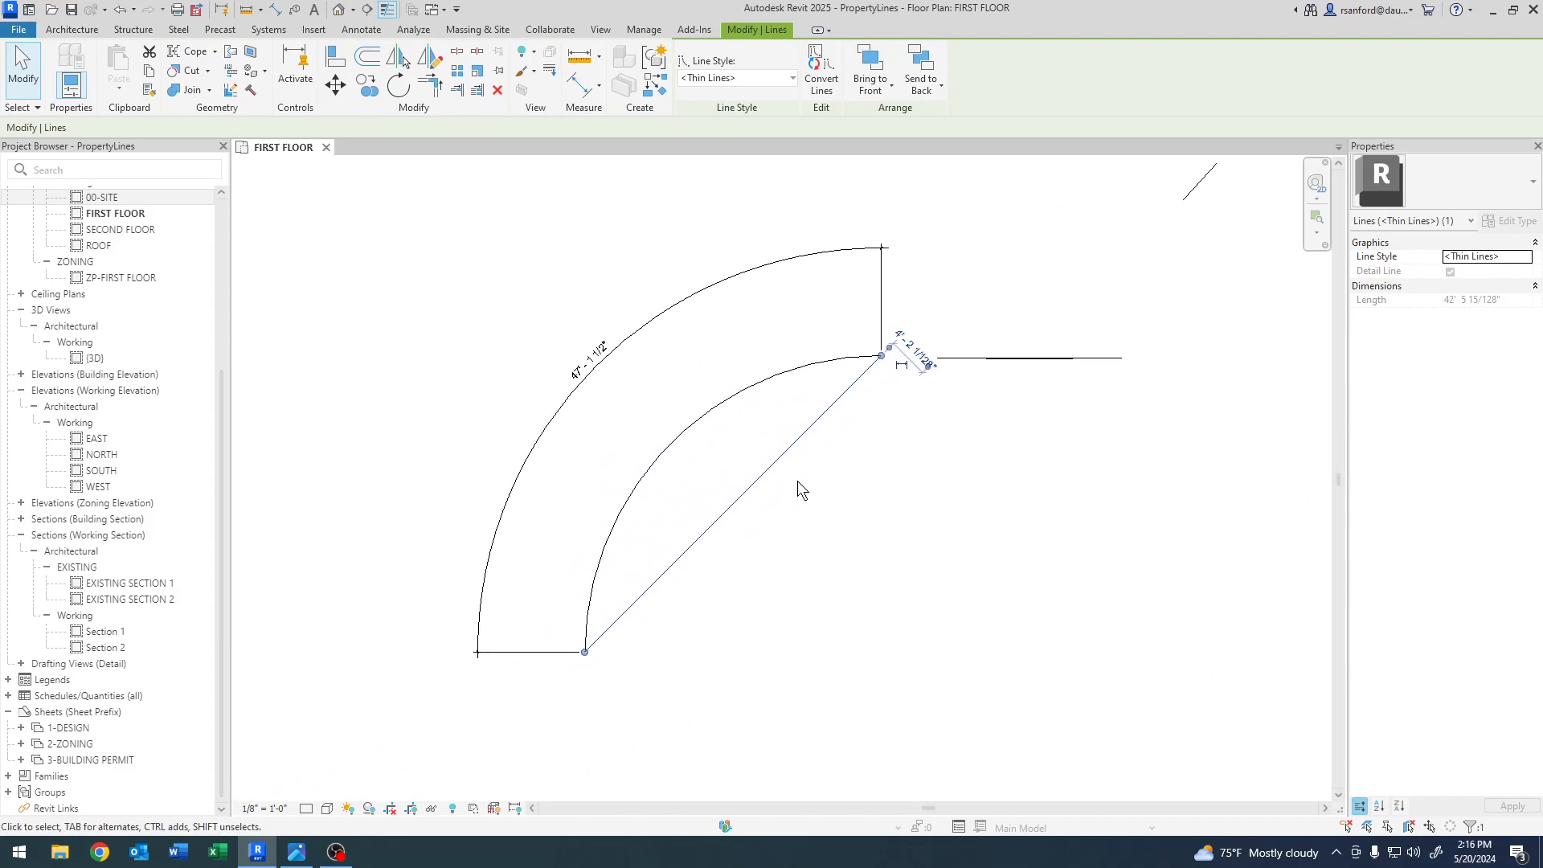
left_click(732, 593)
scroll(1001, 376, "up", 2)
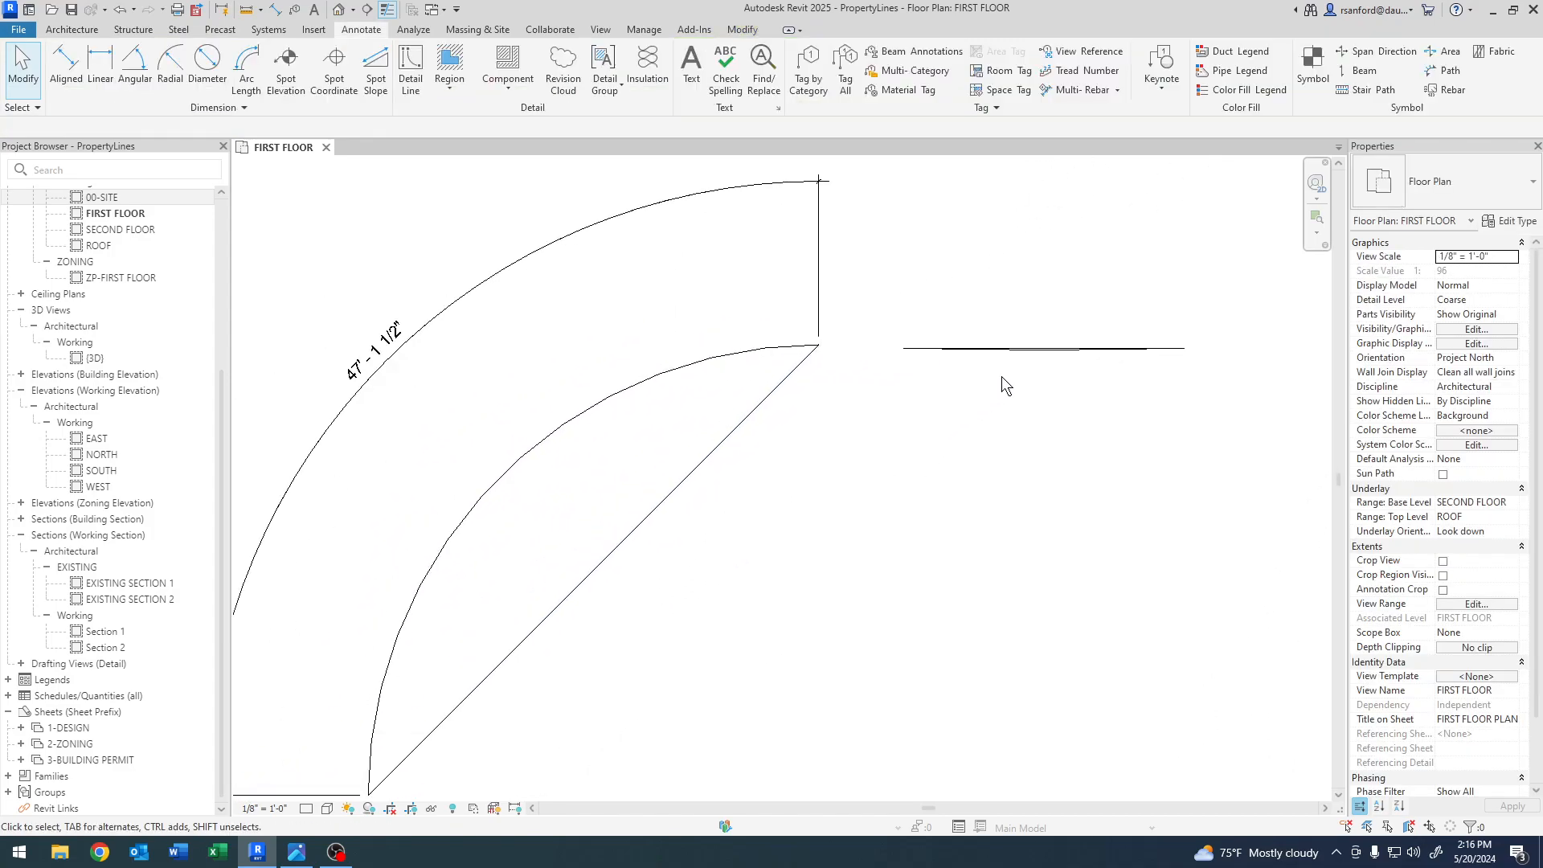
left_click(1025, 349)
scroll(1048, 315, "up", 4)
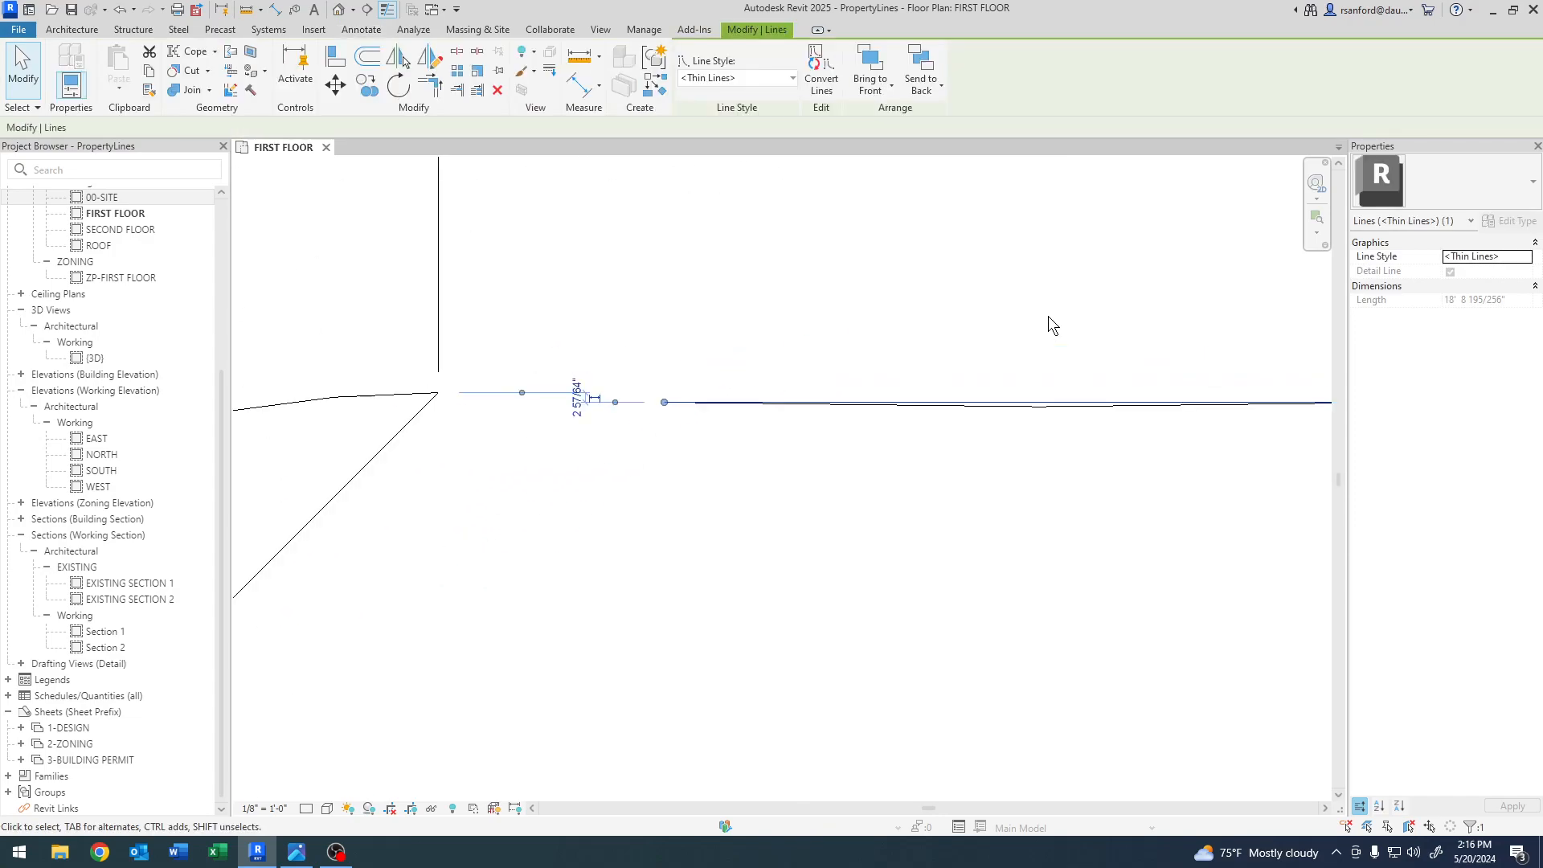
left_click(1048, 316)
- Delete the short detail arc and the 30-foot detail arc, keeping their two chord lines
left_click(973, 437)
scroll(859, 582, "down", 5)
middle_click_drag(647, 657, 878, 572)
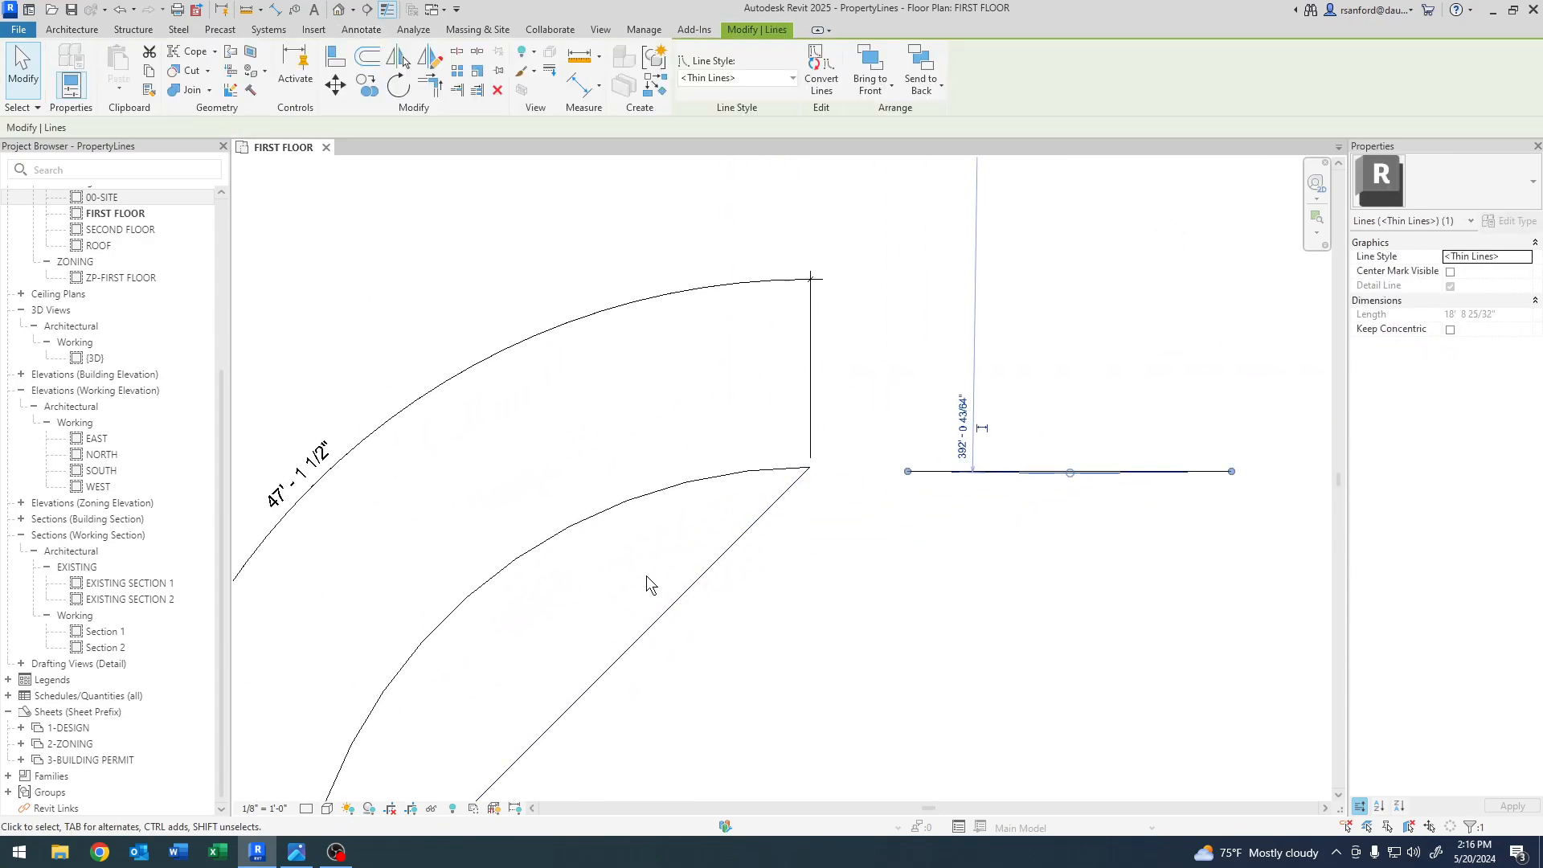
key("Tab")
left_click(498, 330)
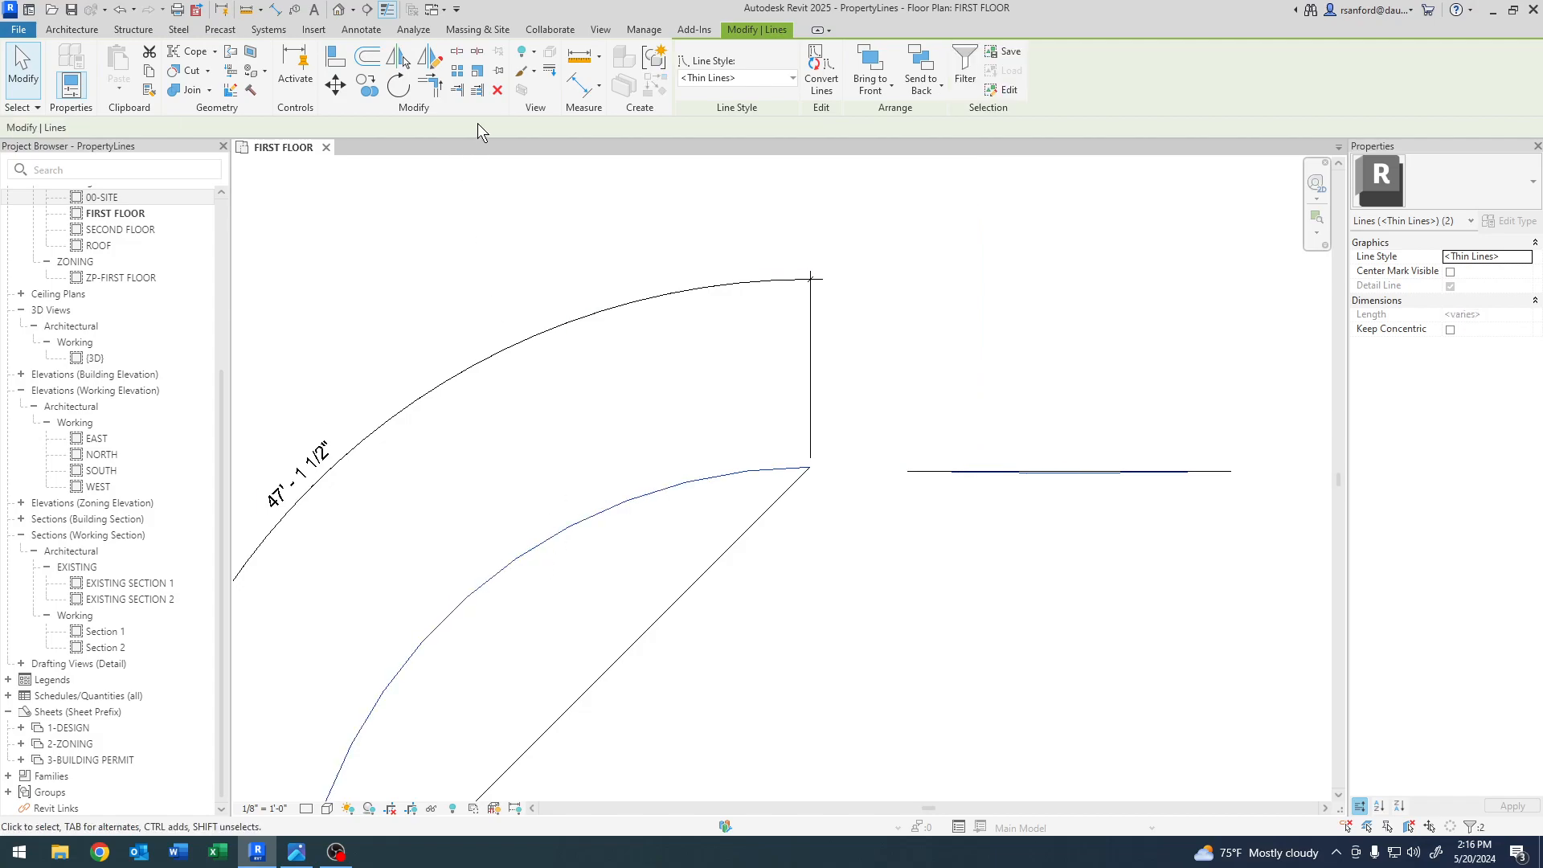
left_click(499, 91)
- Draw a detail circle centered on the long chord's lower end with its radius reaching the chord's upper end
scroll(827, 625, "down", 5)
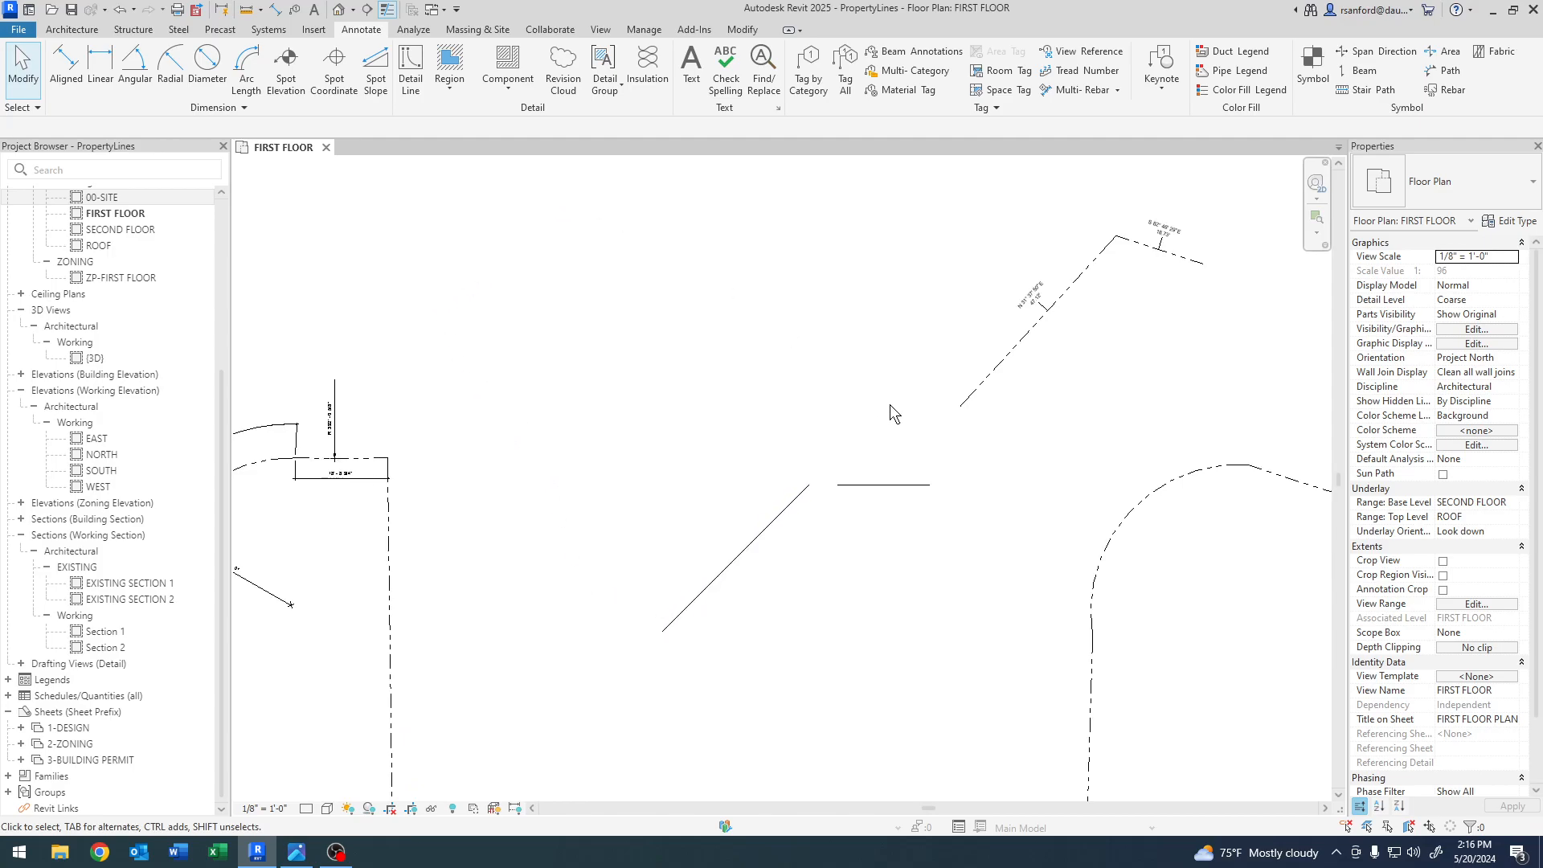
middle_click_drag(710, 322, 691, 359)
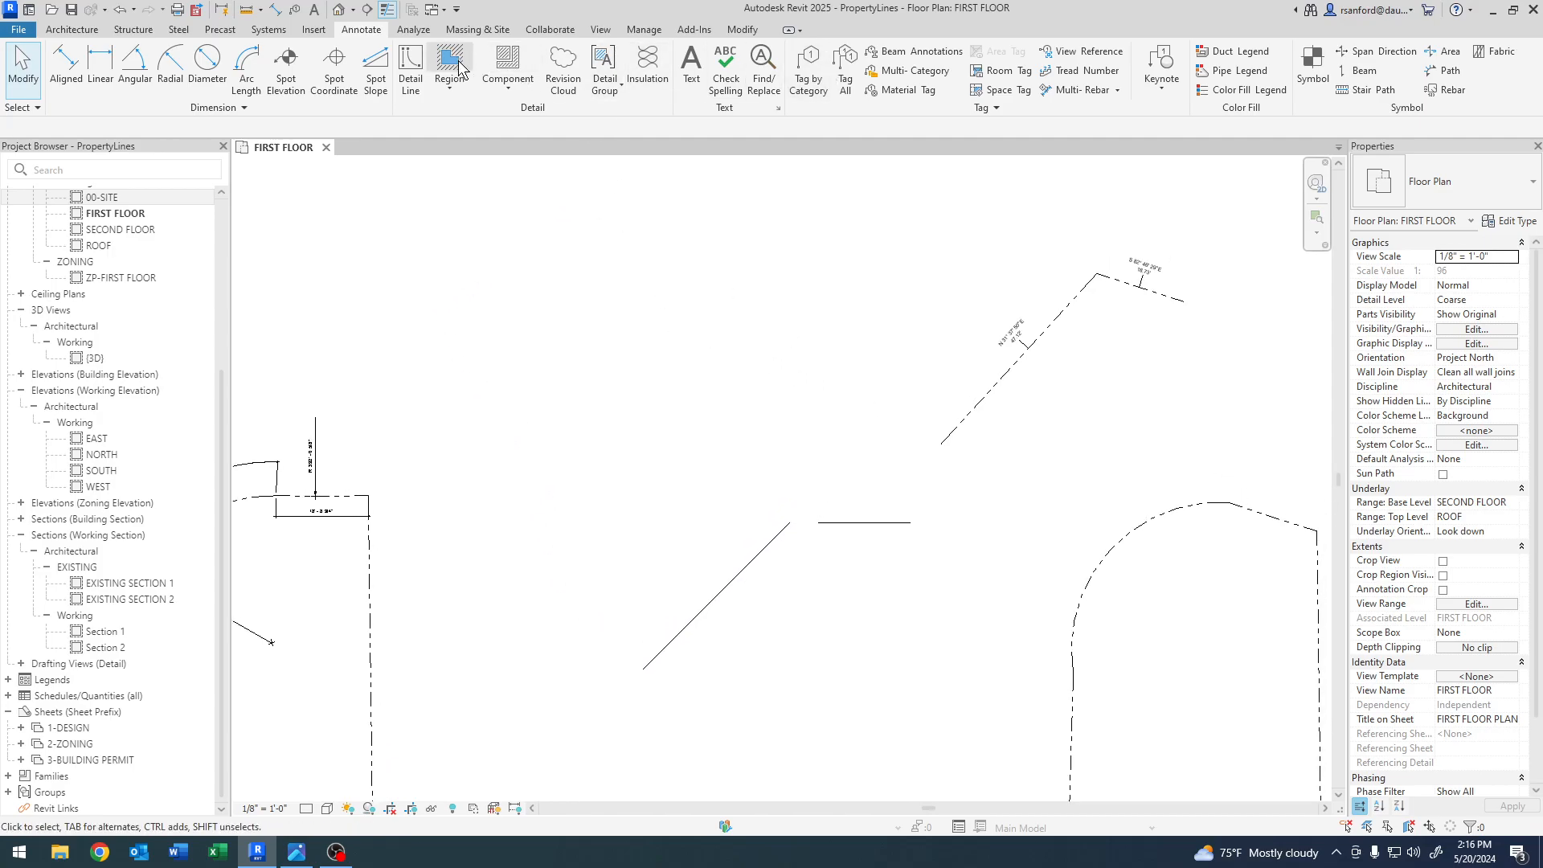
left_click(410, 71)
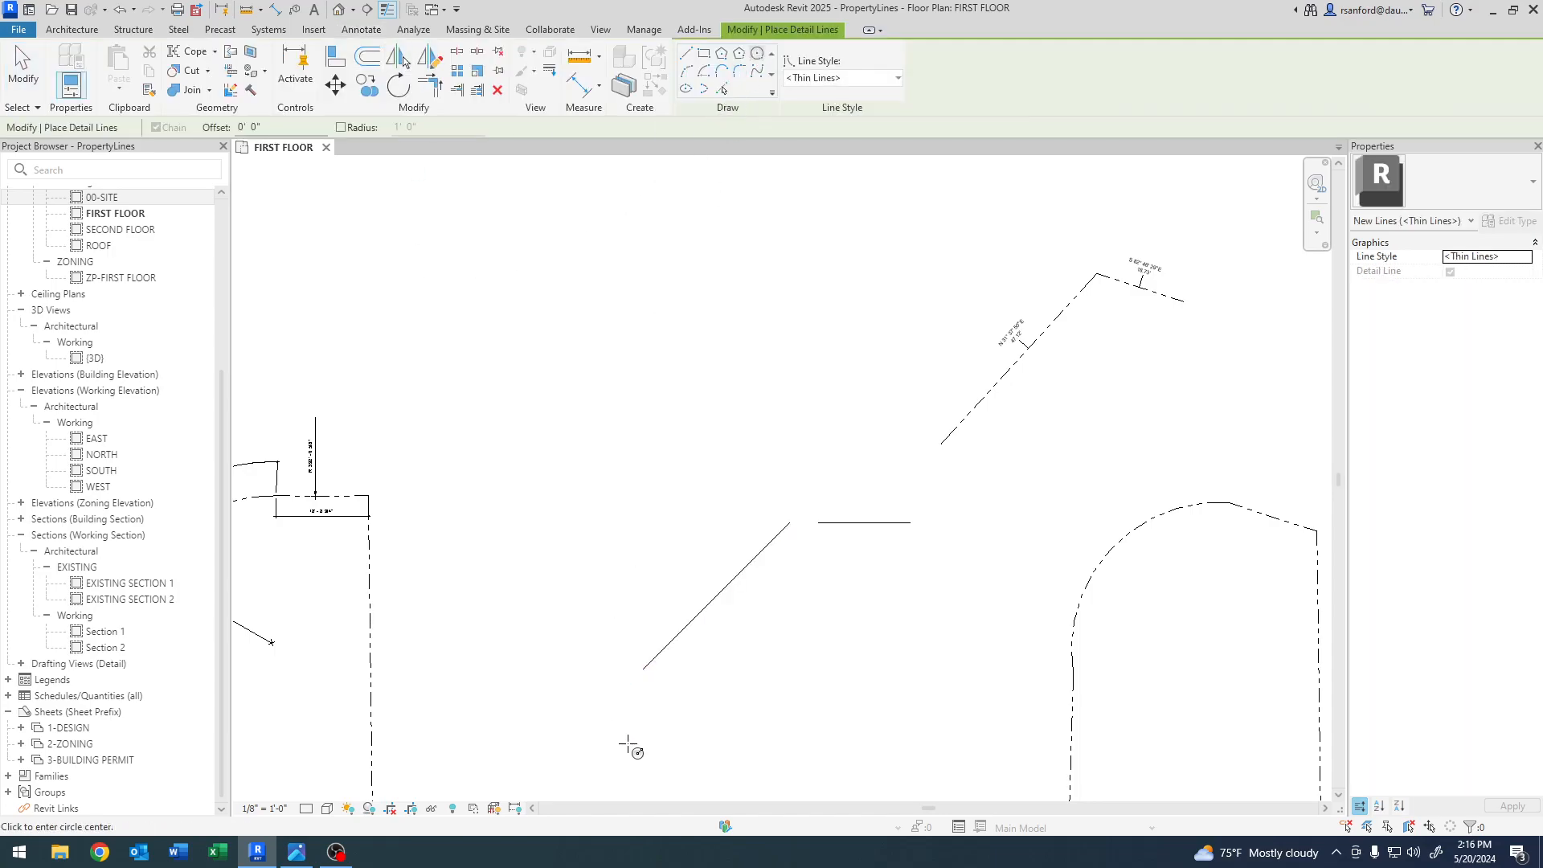
left_click(643, 669)
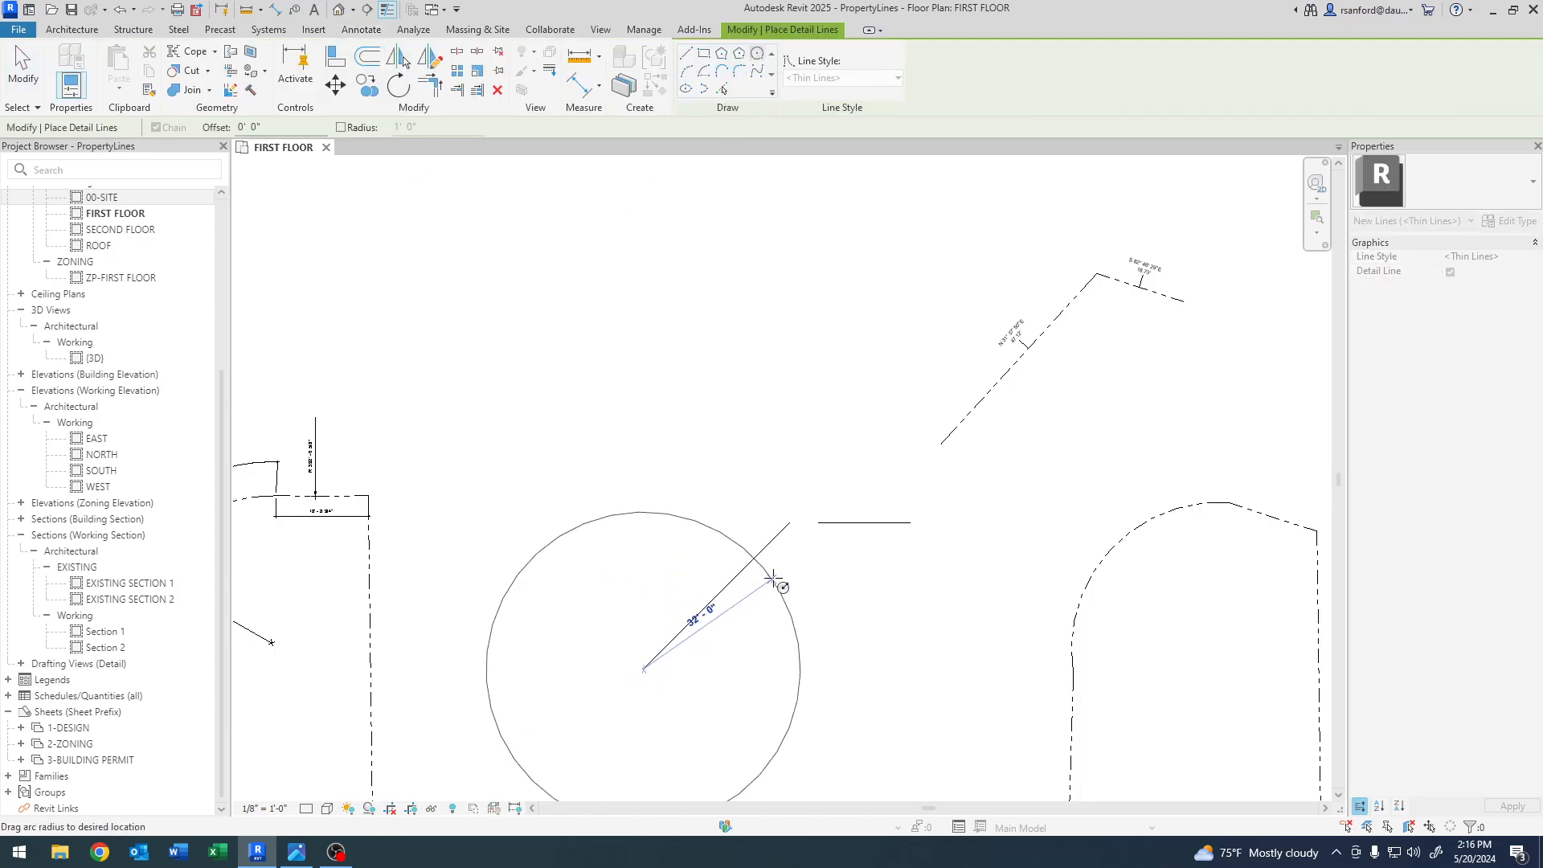
left_click(790, 523)
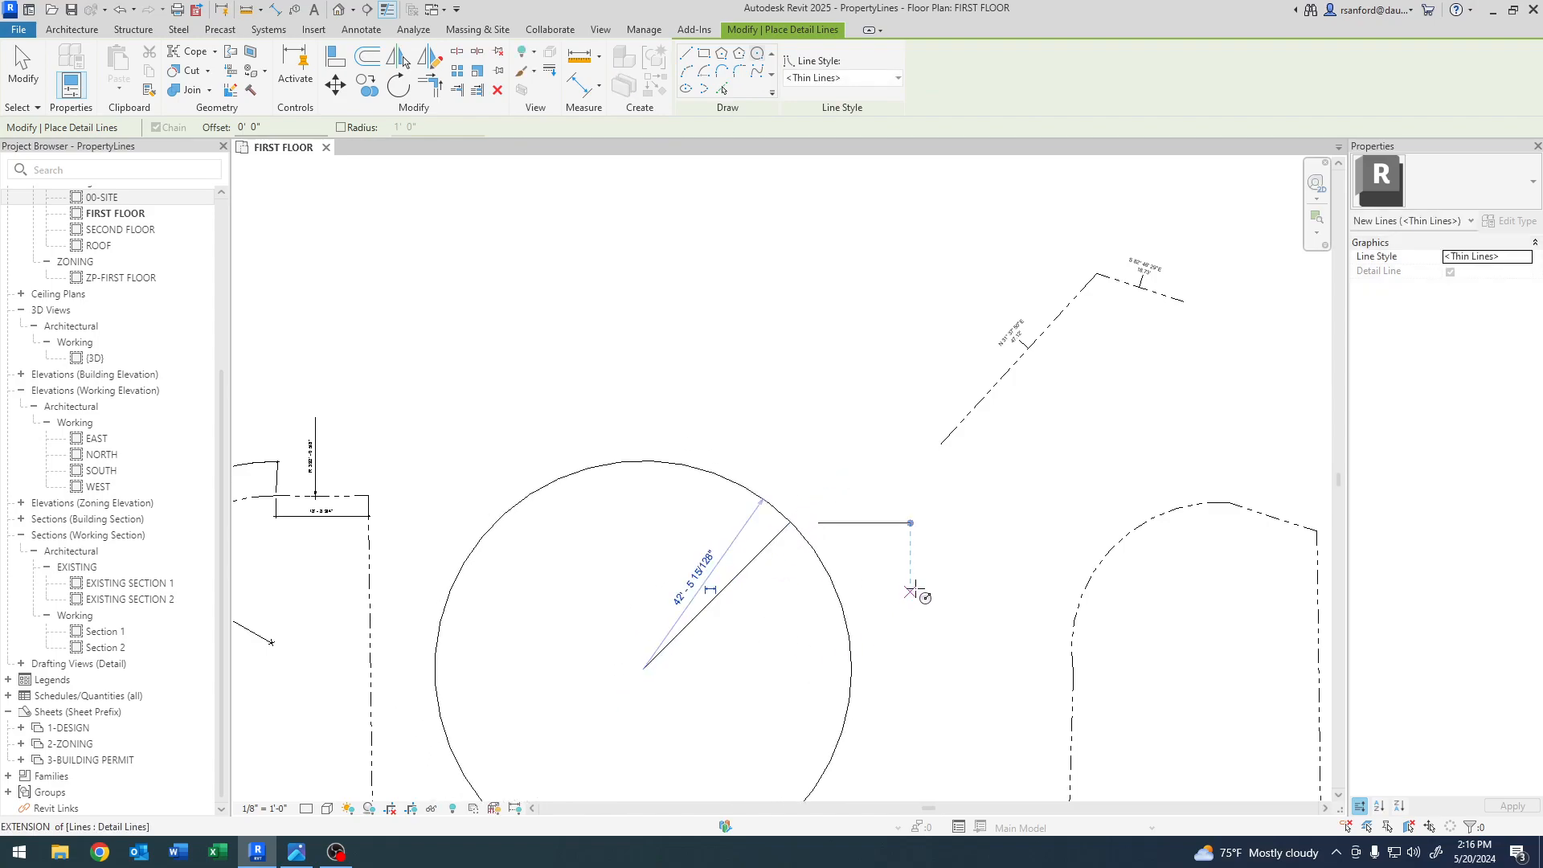
- Draw a detail circle with a radius of about 19' - 0" centered on the right end of the short chord
left_click(909, 522)
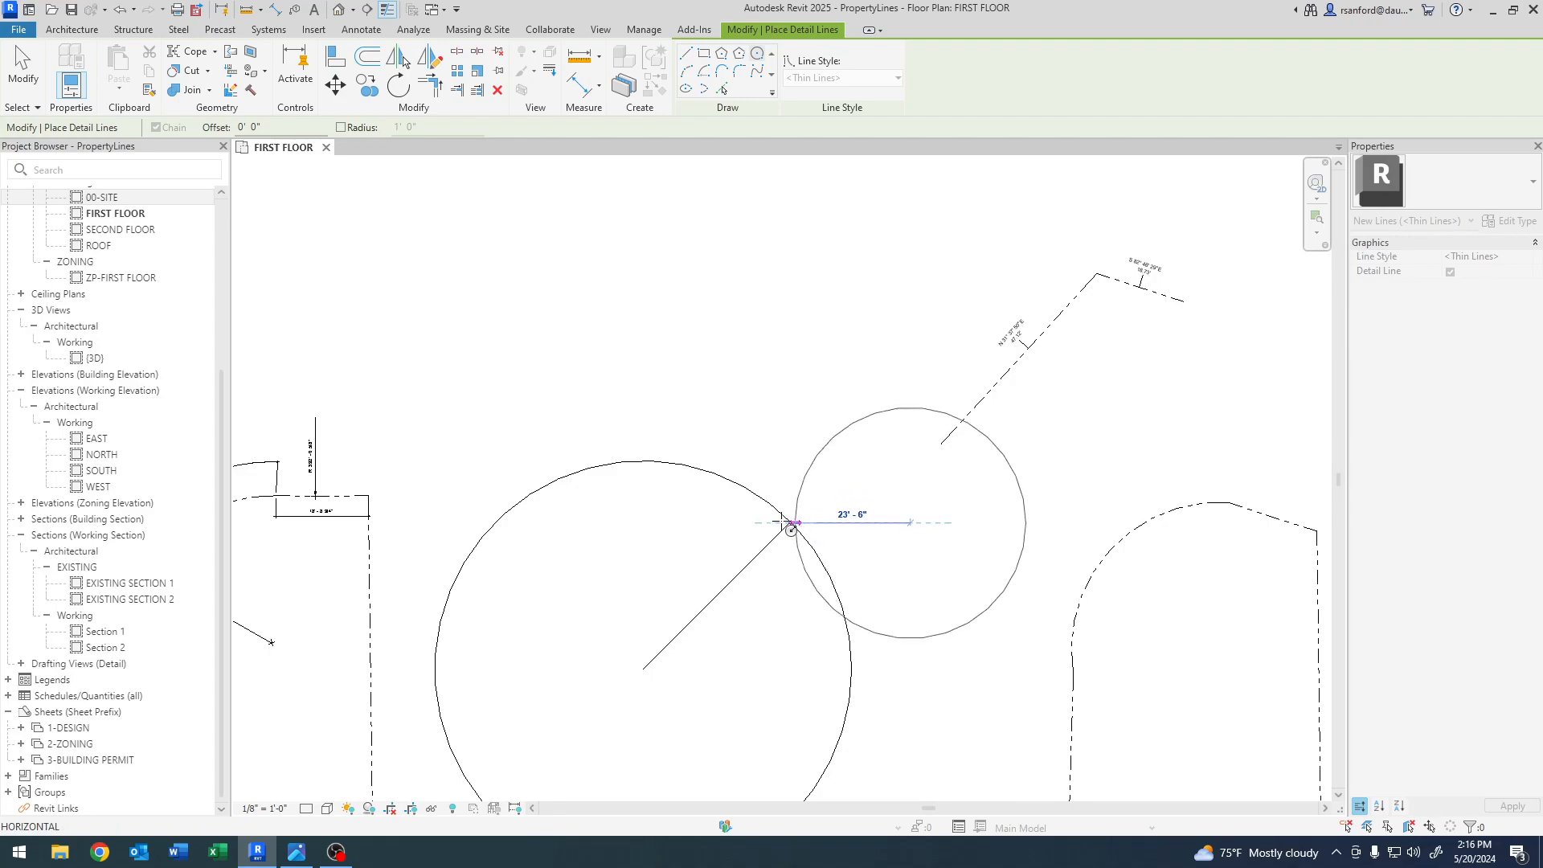
scroll(822, 526, "up", 4)
left_click(822, 529)
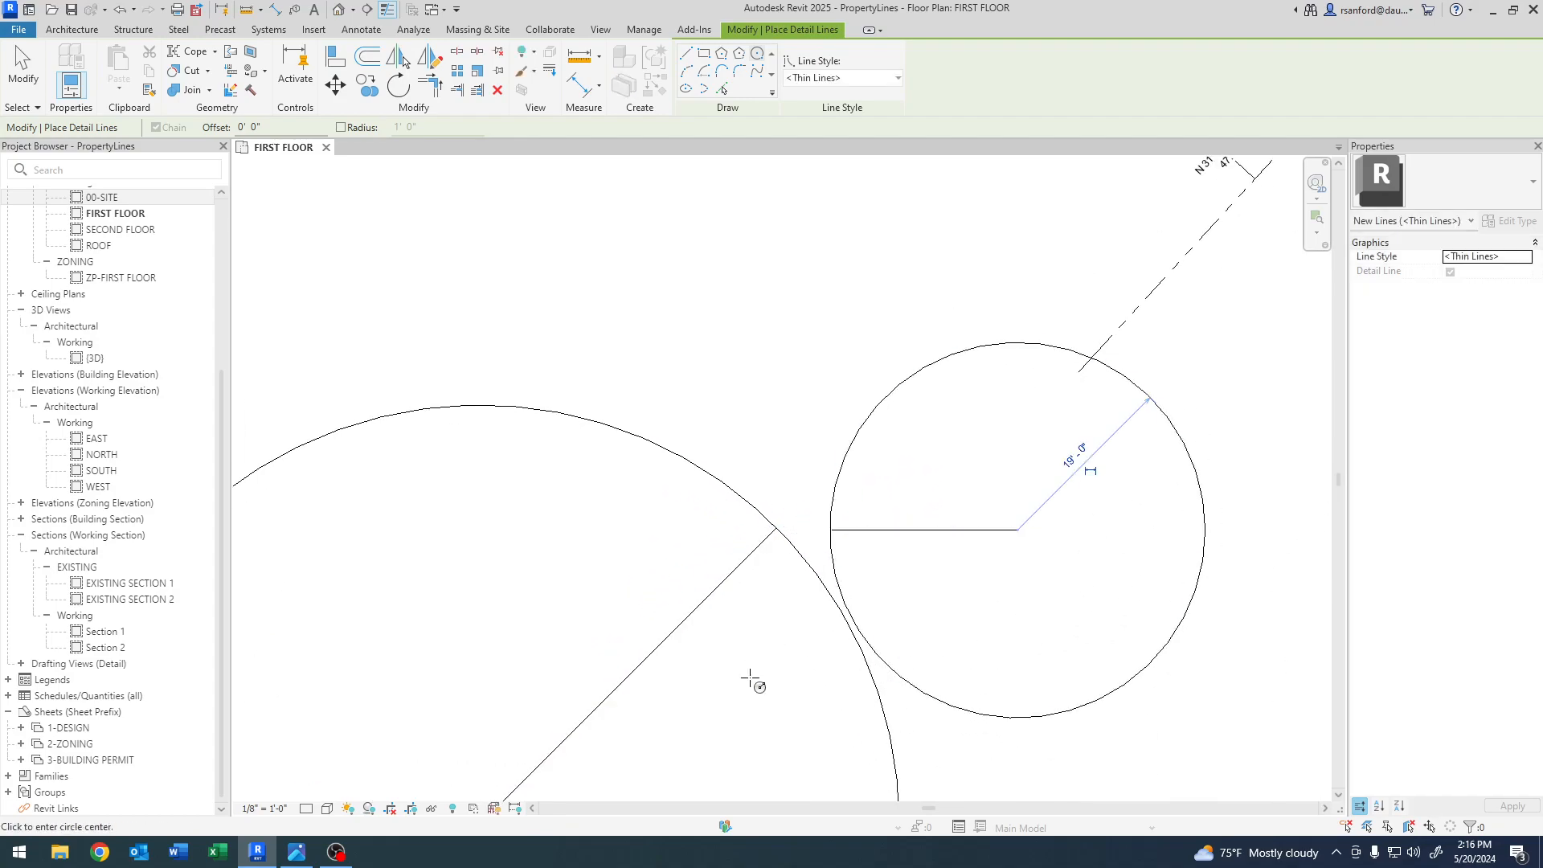
key("Escape")
key("Escape")
scroll(715, 604, "down", 2)
scroll(704, 617, "down", 3)
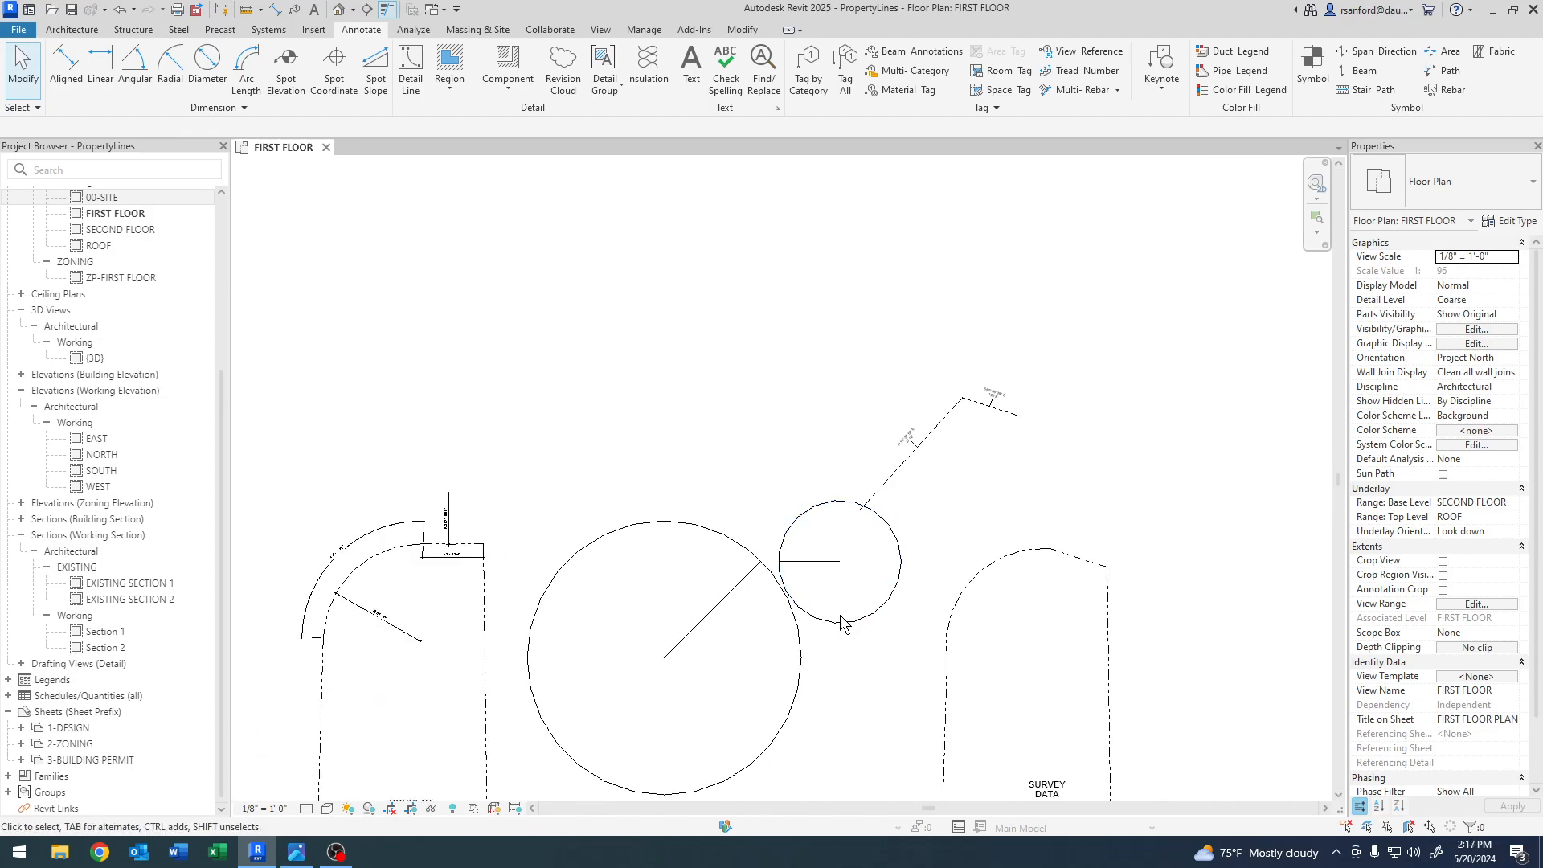
- Delete the 30-foot-radius and 392-foot-radius arc rows from the SURVEY DATA property line's deed table and accept the open loop
left_click(950, 668)
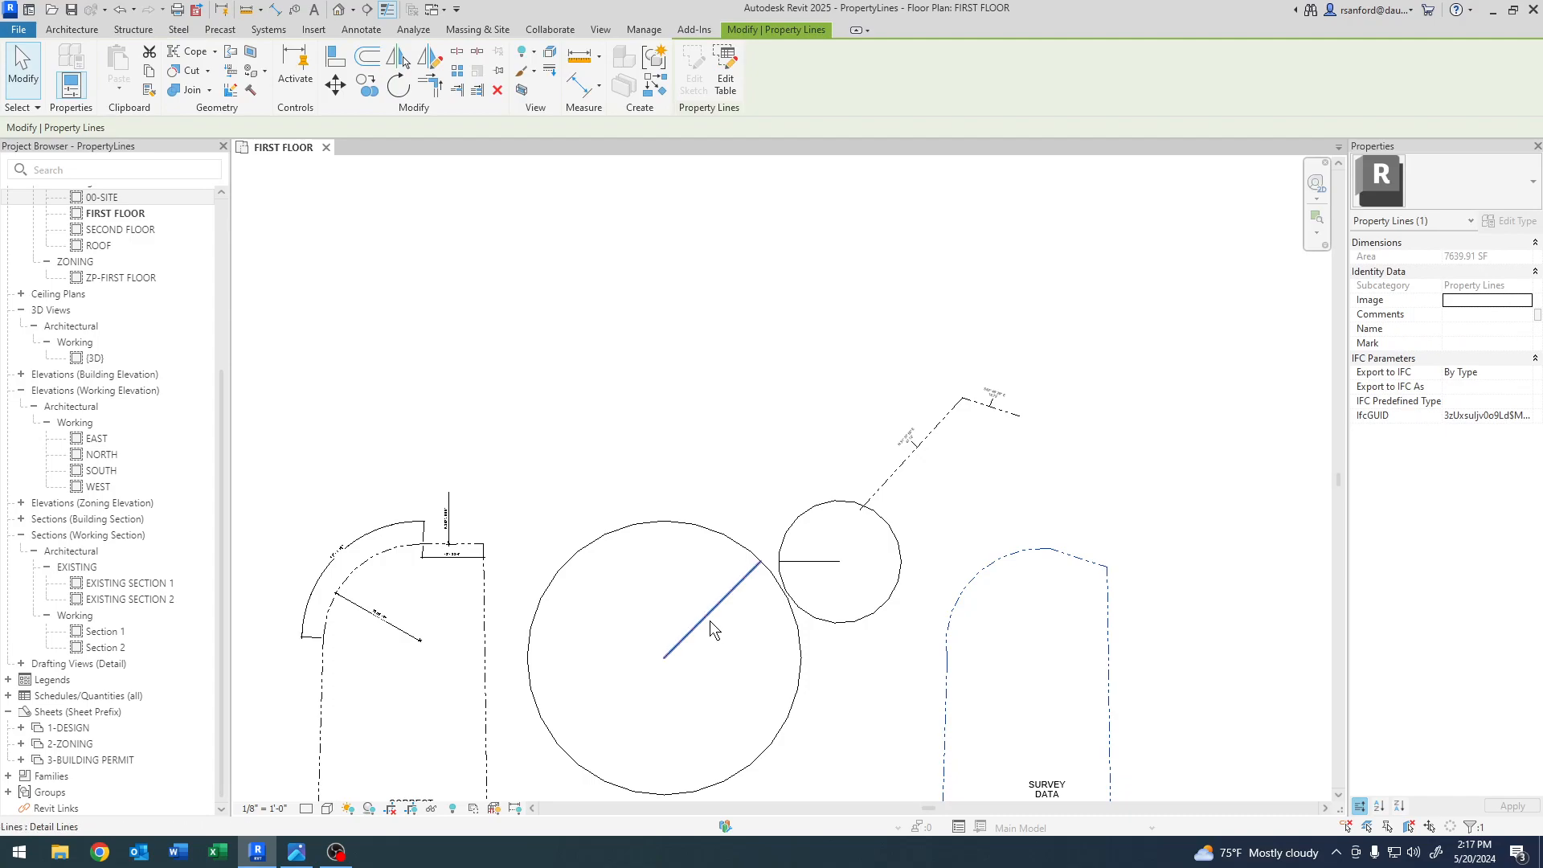
left_click(715, 82)
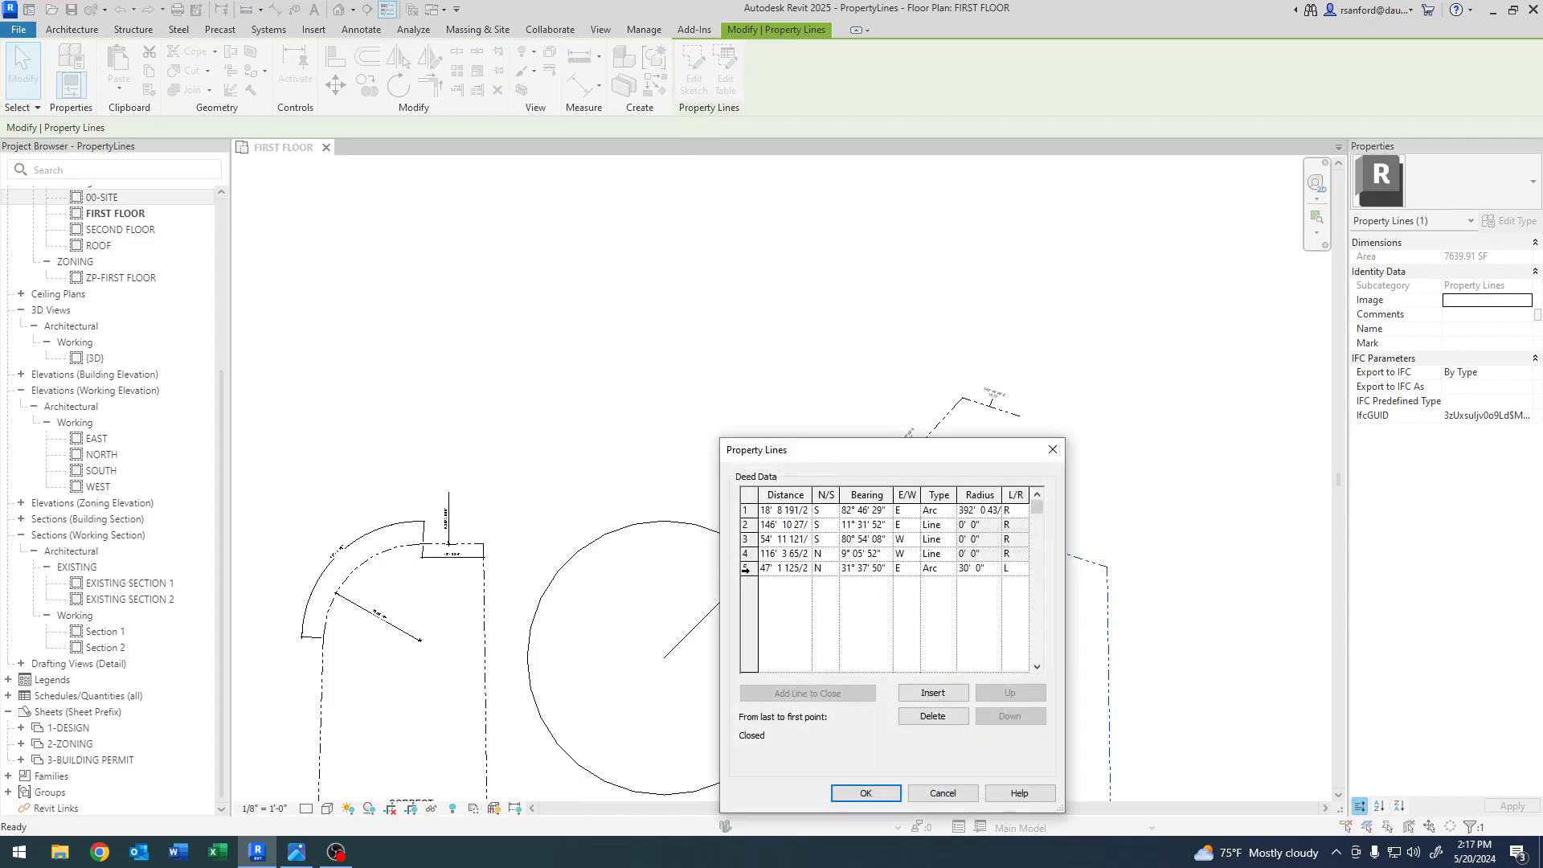
left_click(939, 717)
left_click(748, 569)
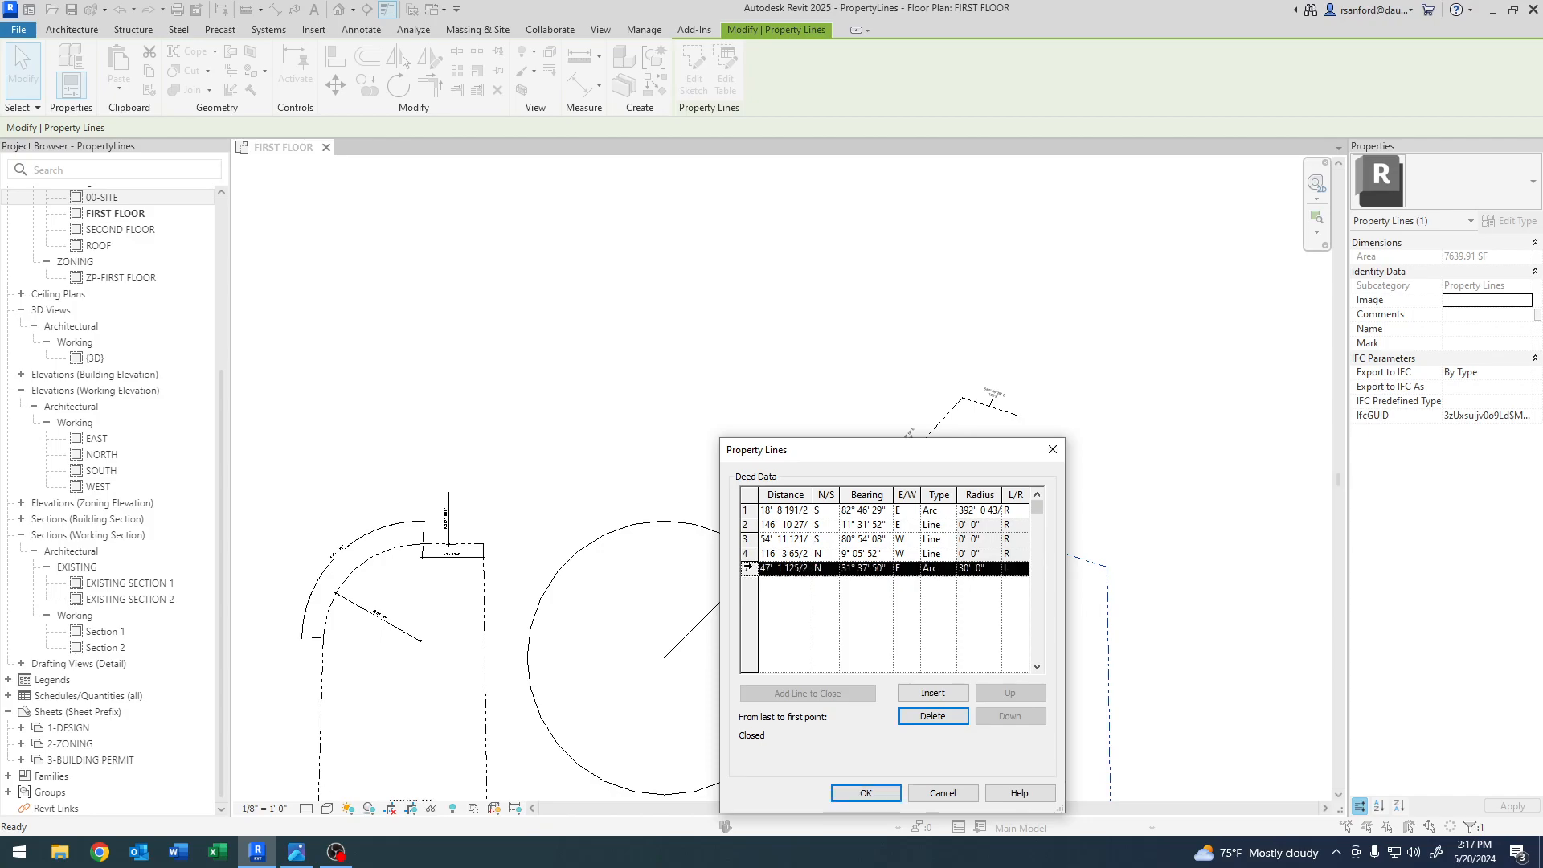
left_click(933, 716)
left_click(748, 511)
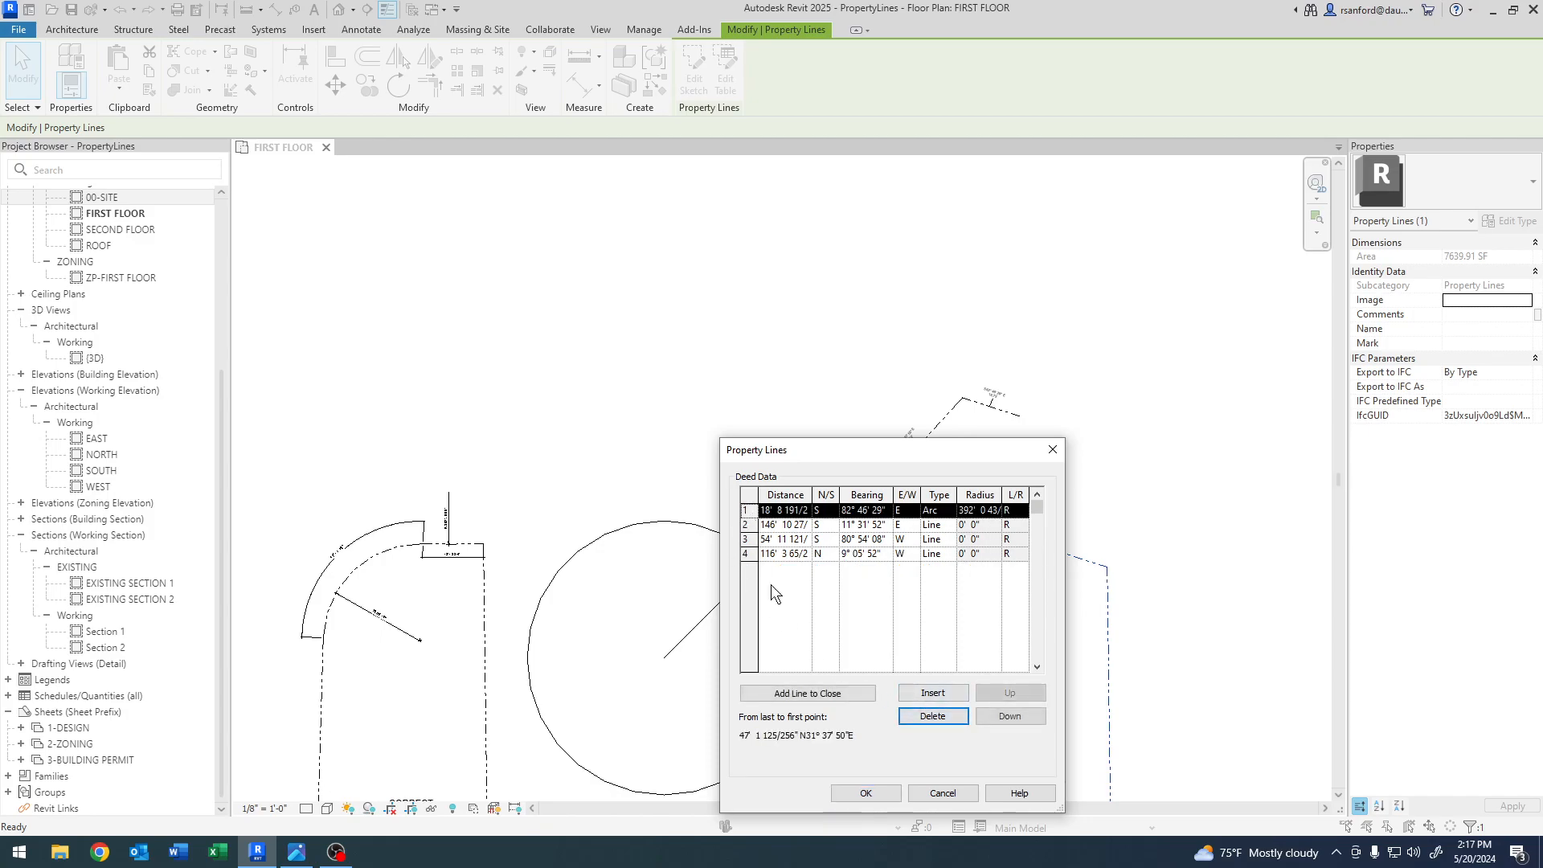
left_click(931, 717)
left_click(866, 794)
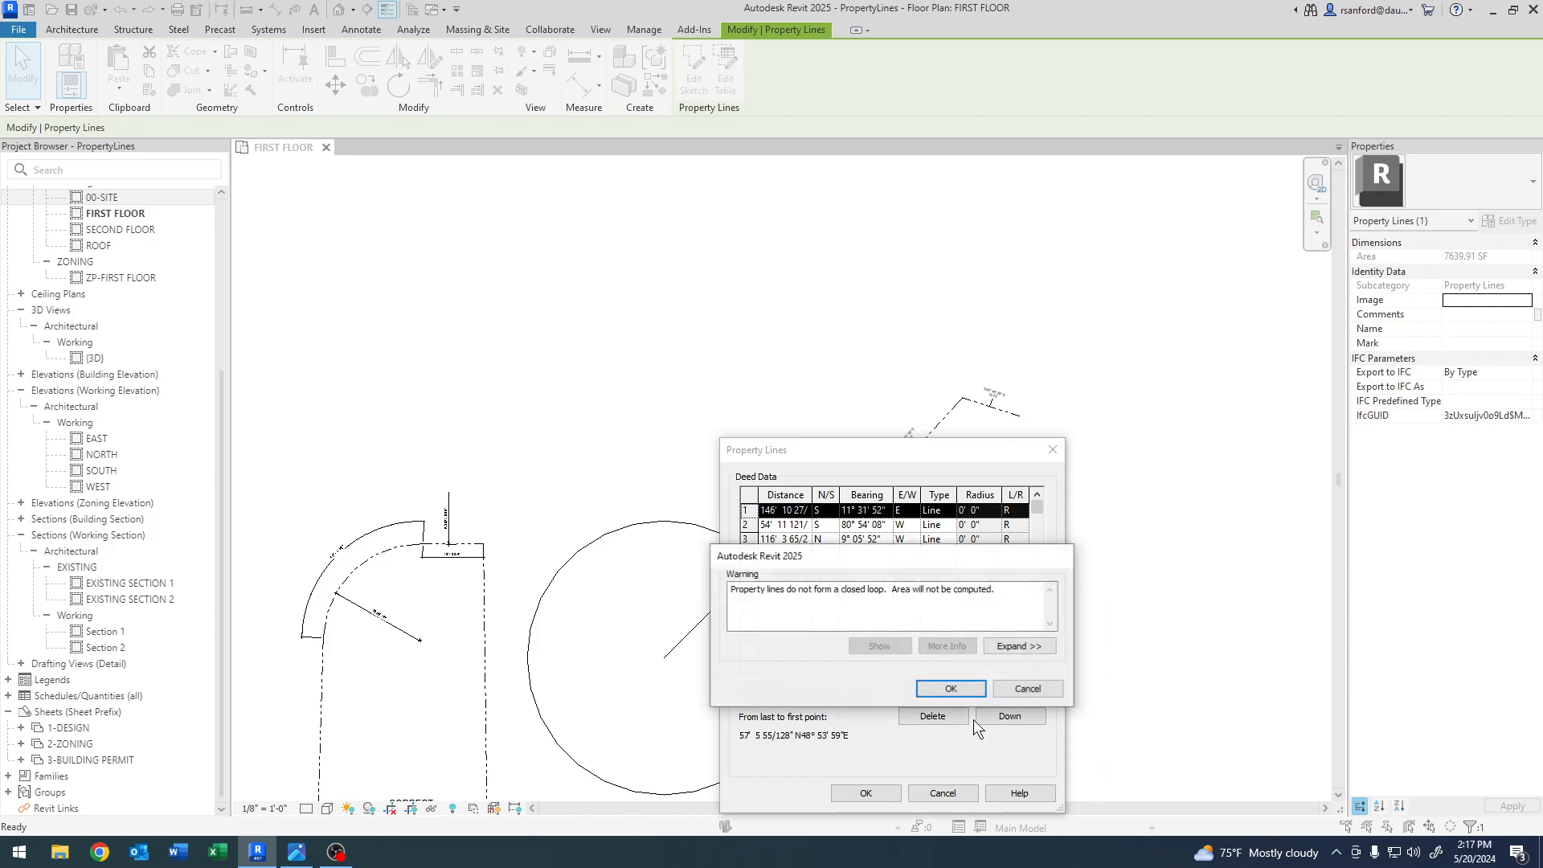
left_click(950, 689)
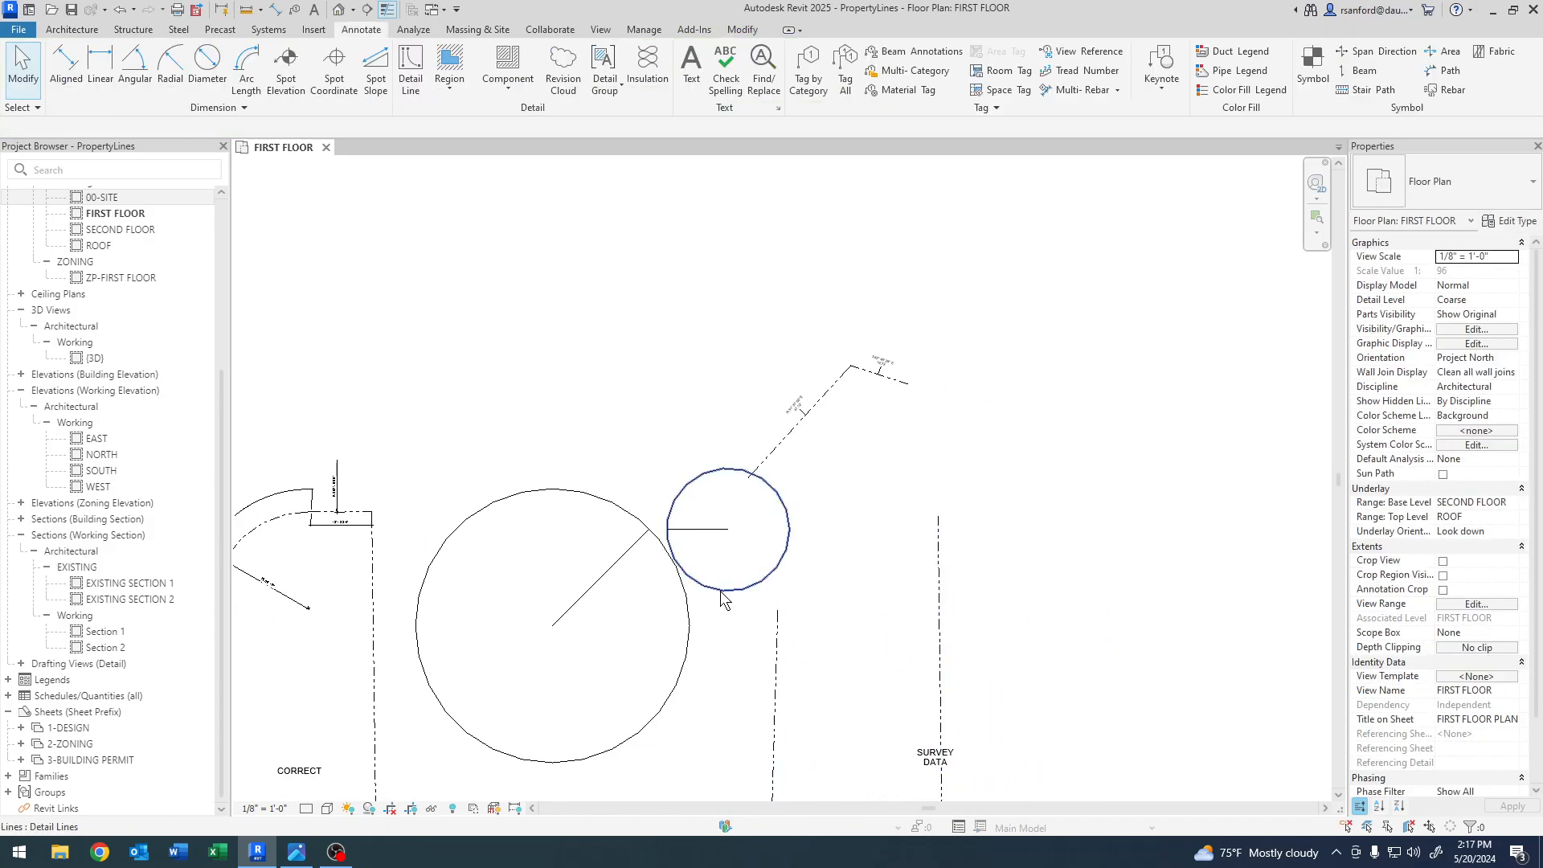
- Move the smaller circle and its chord so their center lands on the top end of the SURVEY DATA property line's right side
left_click(719, 529)
left_click(718, 529, "ctrl")
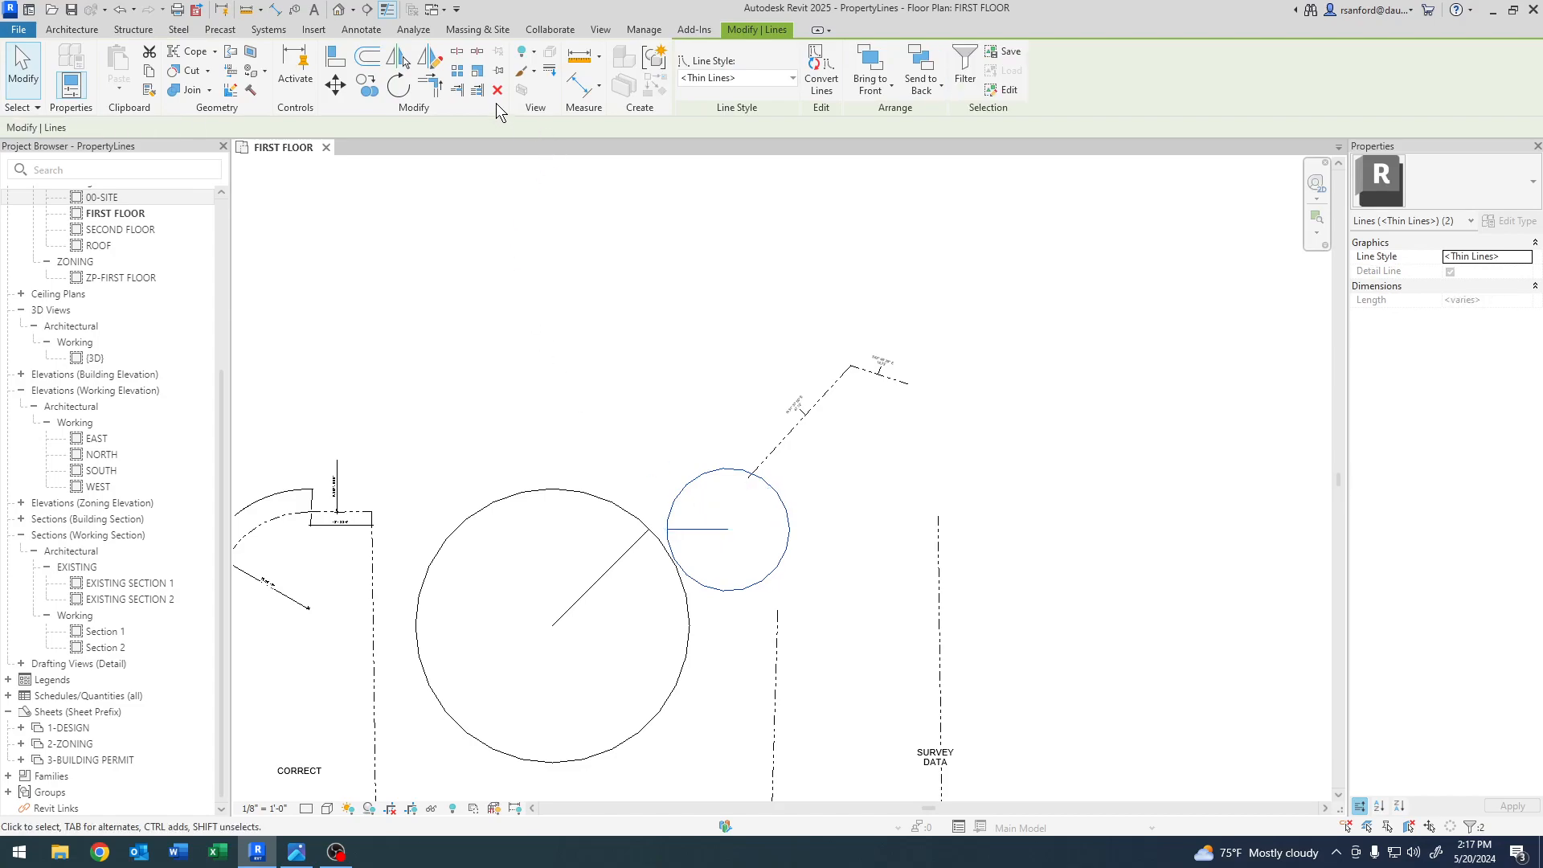
left_click(335, 87)
left_click(728, 529)
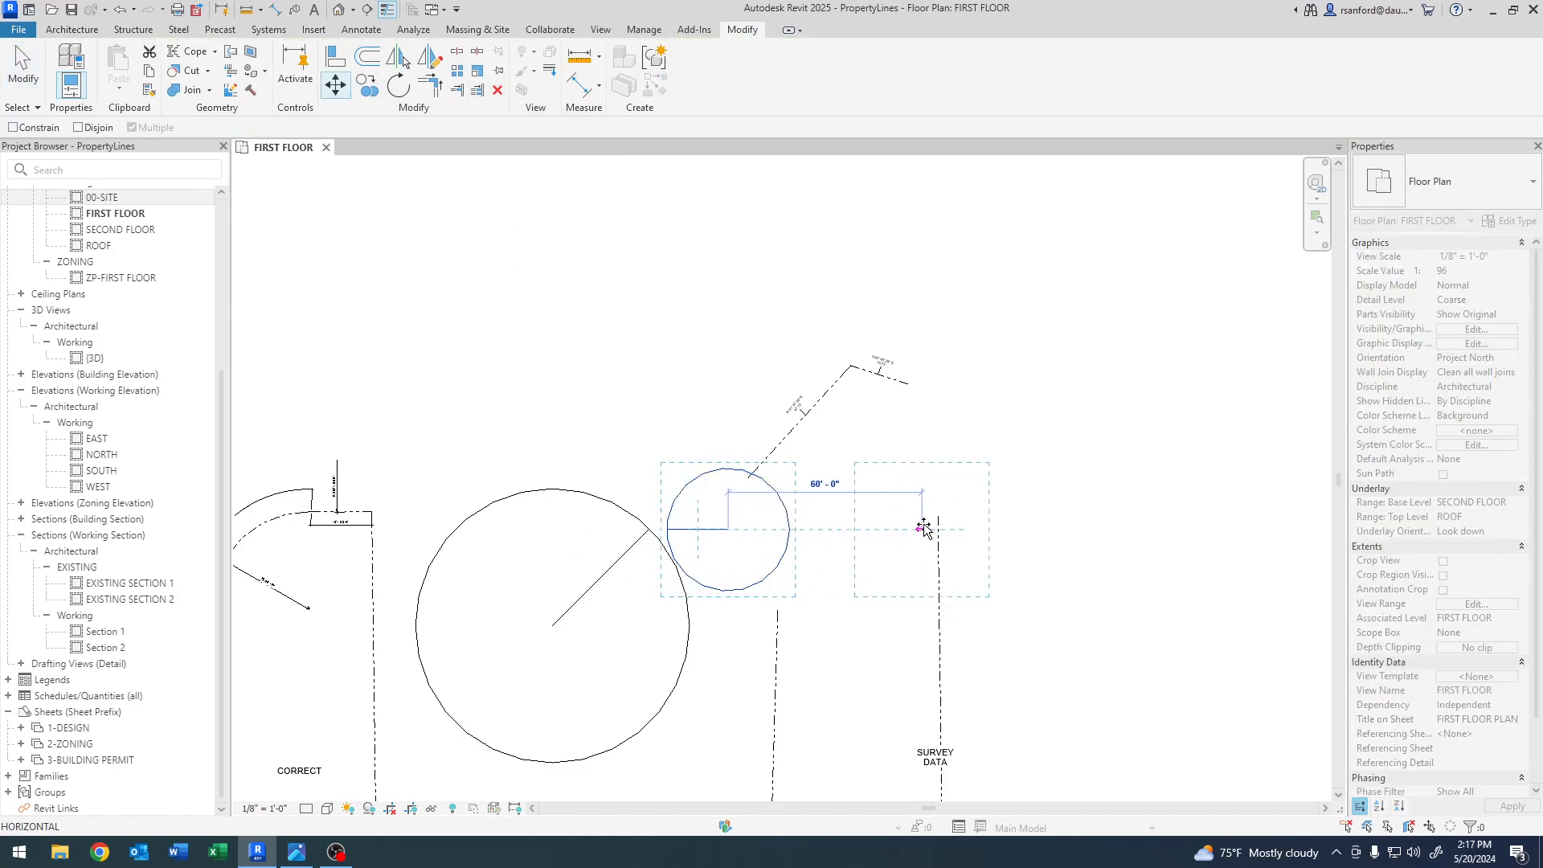
left_click(938, 516)
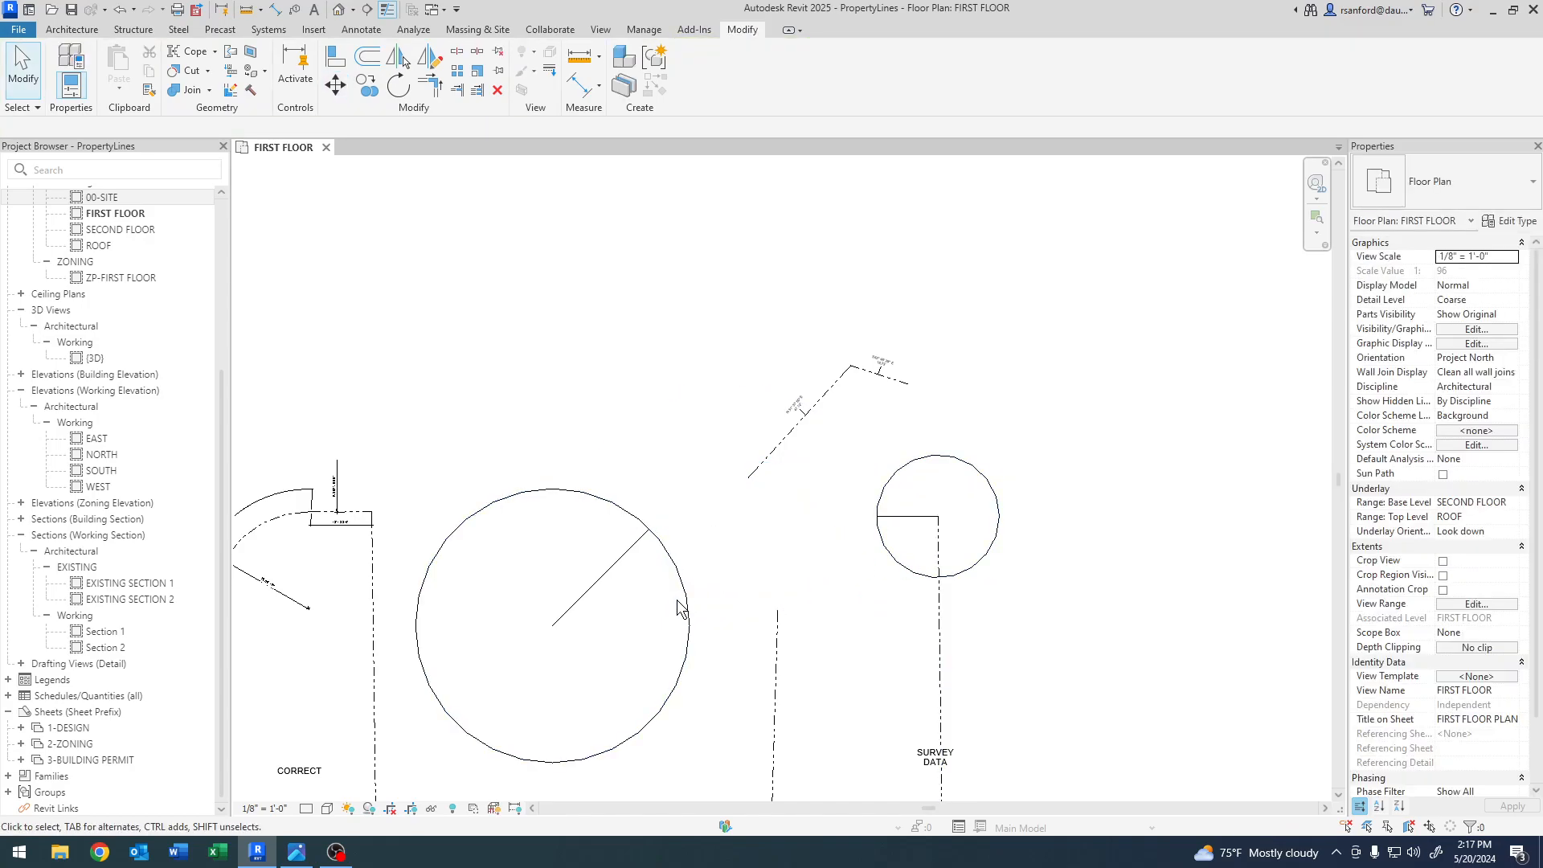
- Move the larger circle and its chord so their center lands on the top end of the SURVEY DATA property line's left side
left_click(682, 595)
left_click(602, 580, "ctrl")
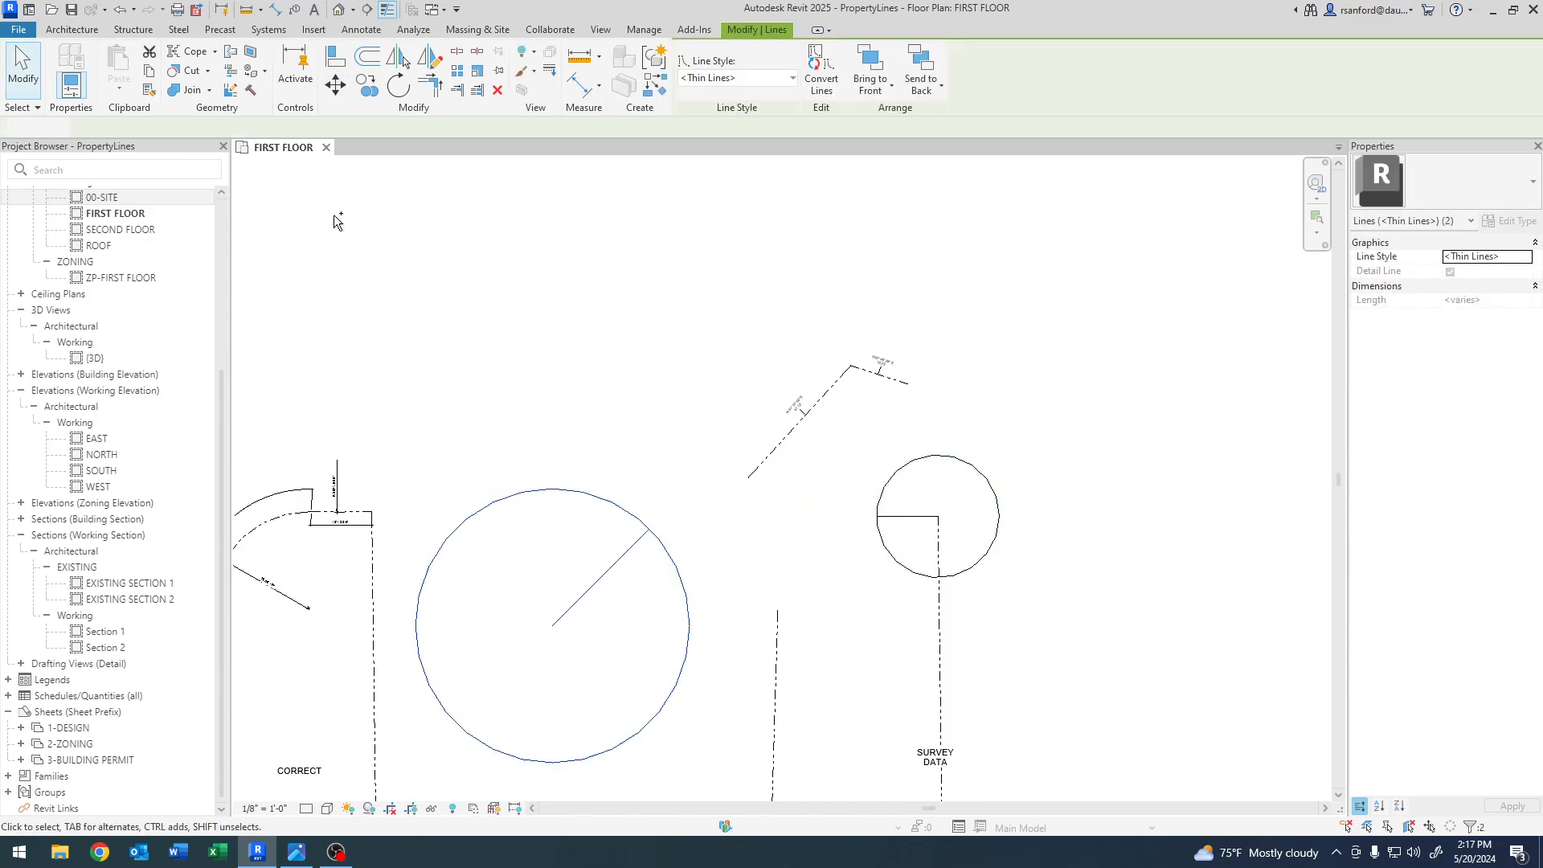
left_click(335, 85)
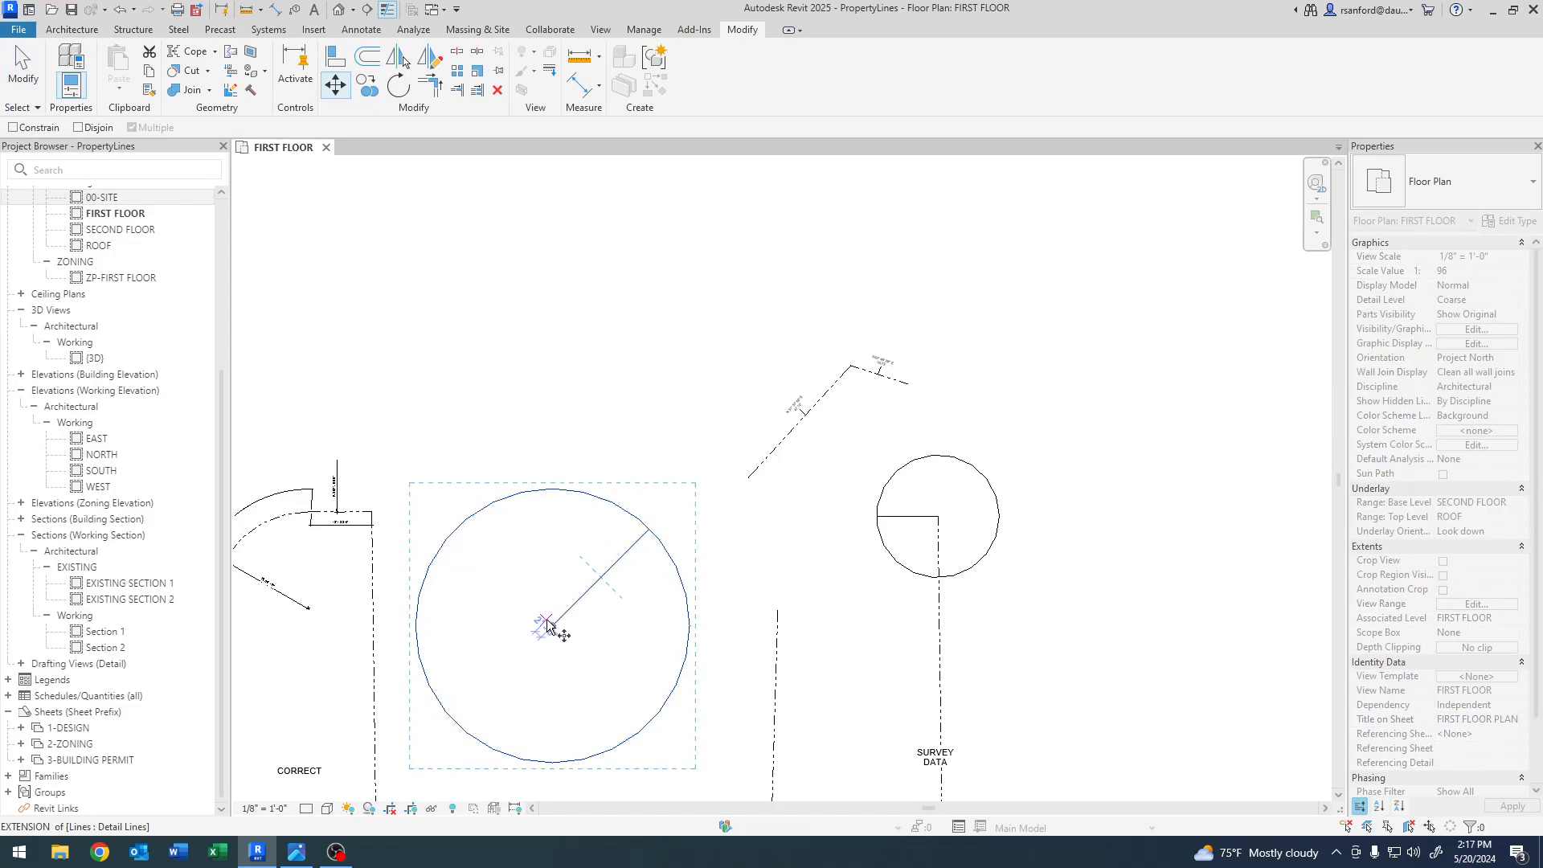
left_click(551, 624)
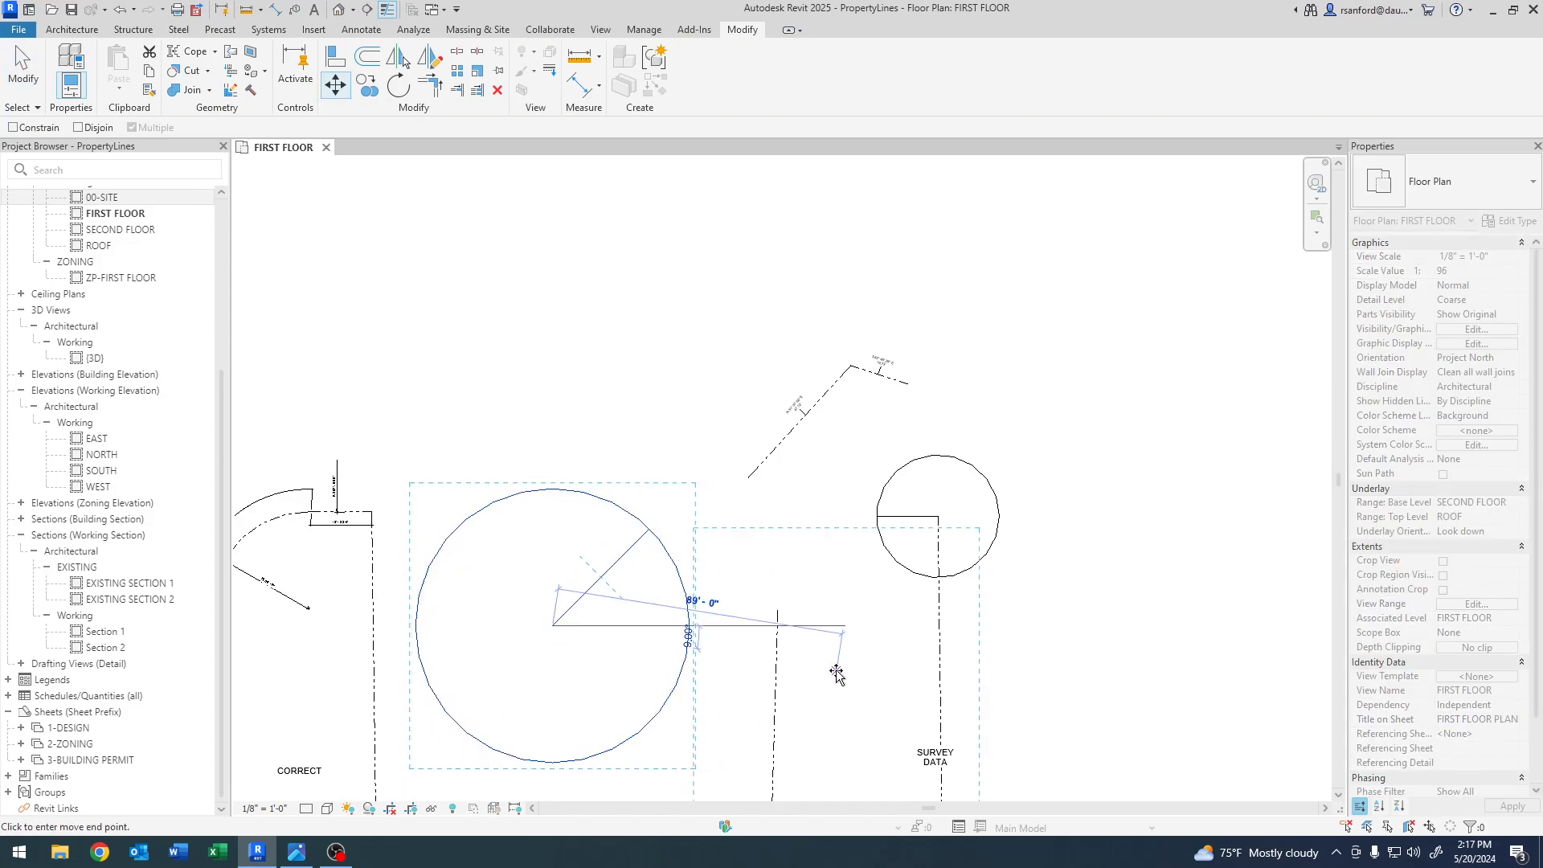
left_click(778, 611)
scroll(834, 562, "up", 5)
key("Escape")
- Delete the circle centered on the short chord's right end at the SURVEY DATA corner
middle_click_drag(879, 577, 748, 706)
scroll(877, 426, "up", 4)
scroll(795, 662, "down", 2)
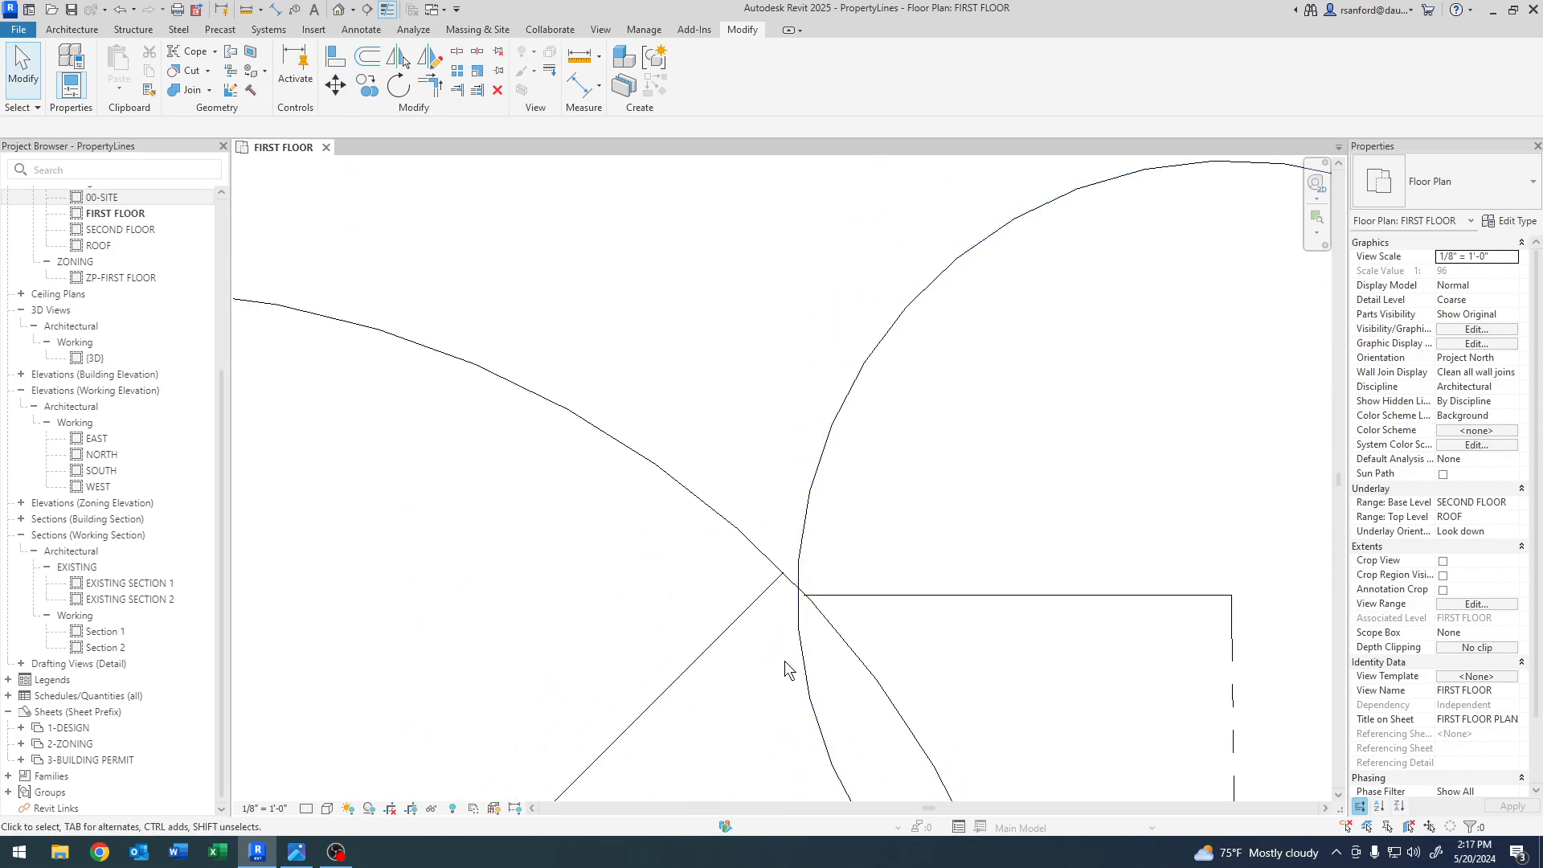
middle_click_drag(1025, 692, 953, 579)
left_click(916, 500)
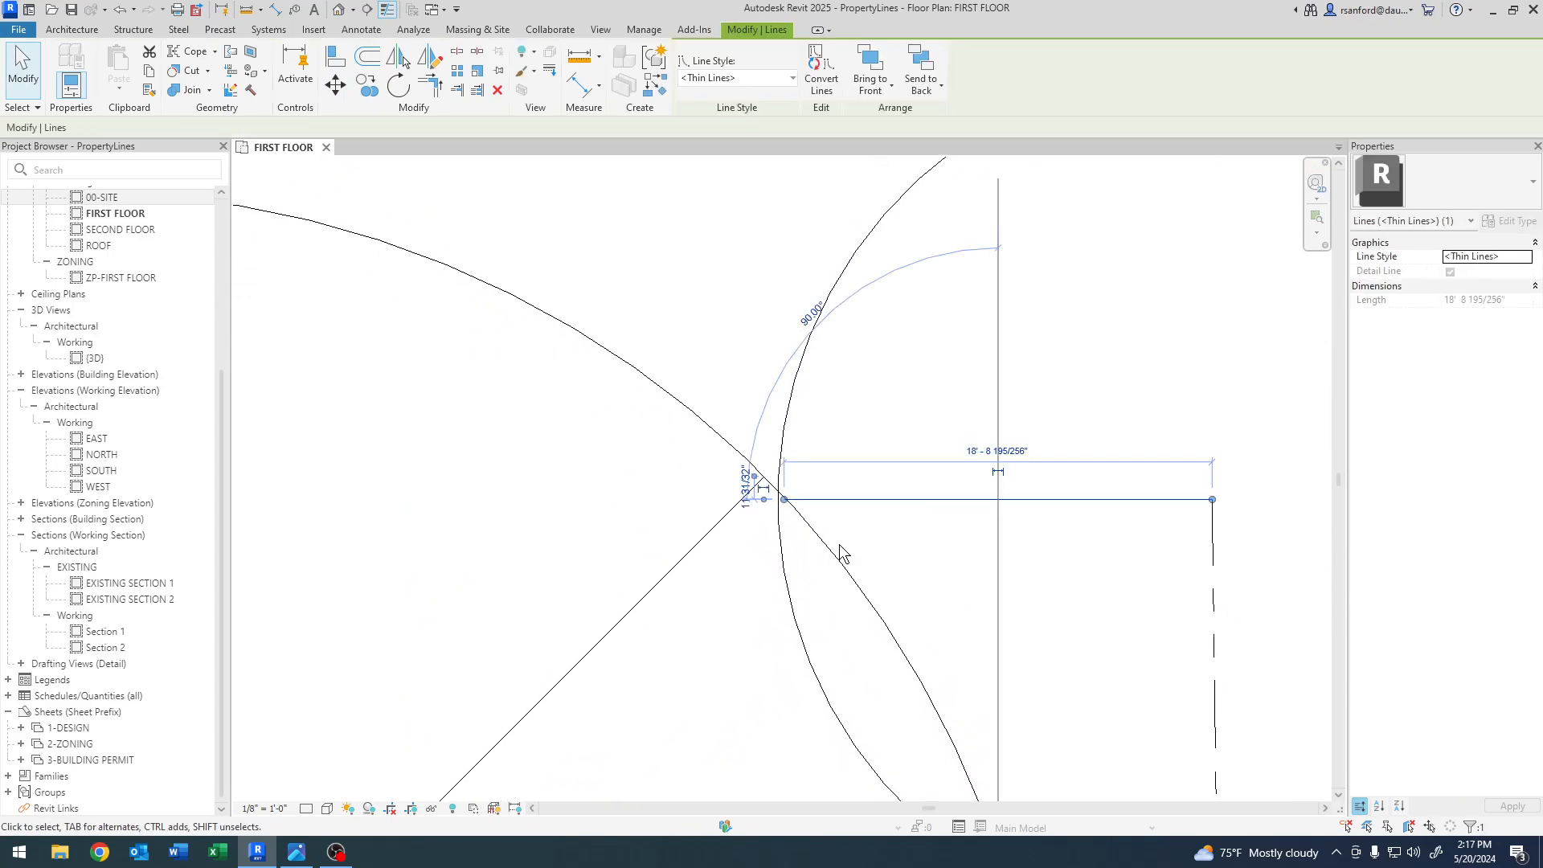
scroll(788, 591, "down", 1)
left_click(783, 599)
scroll(806, 499, "up", 2)
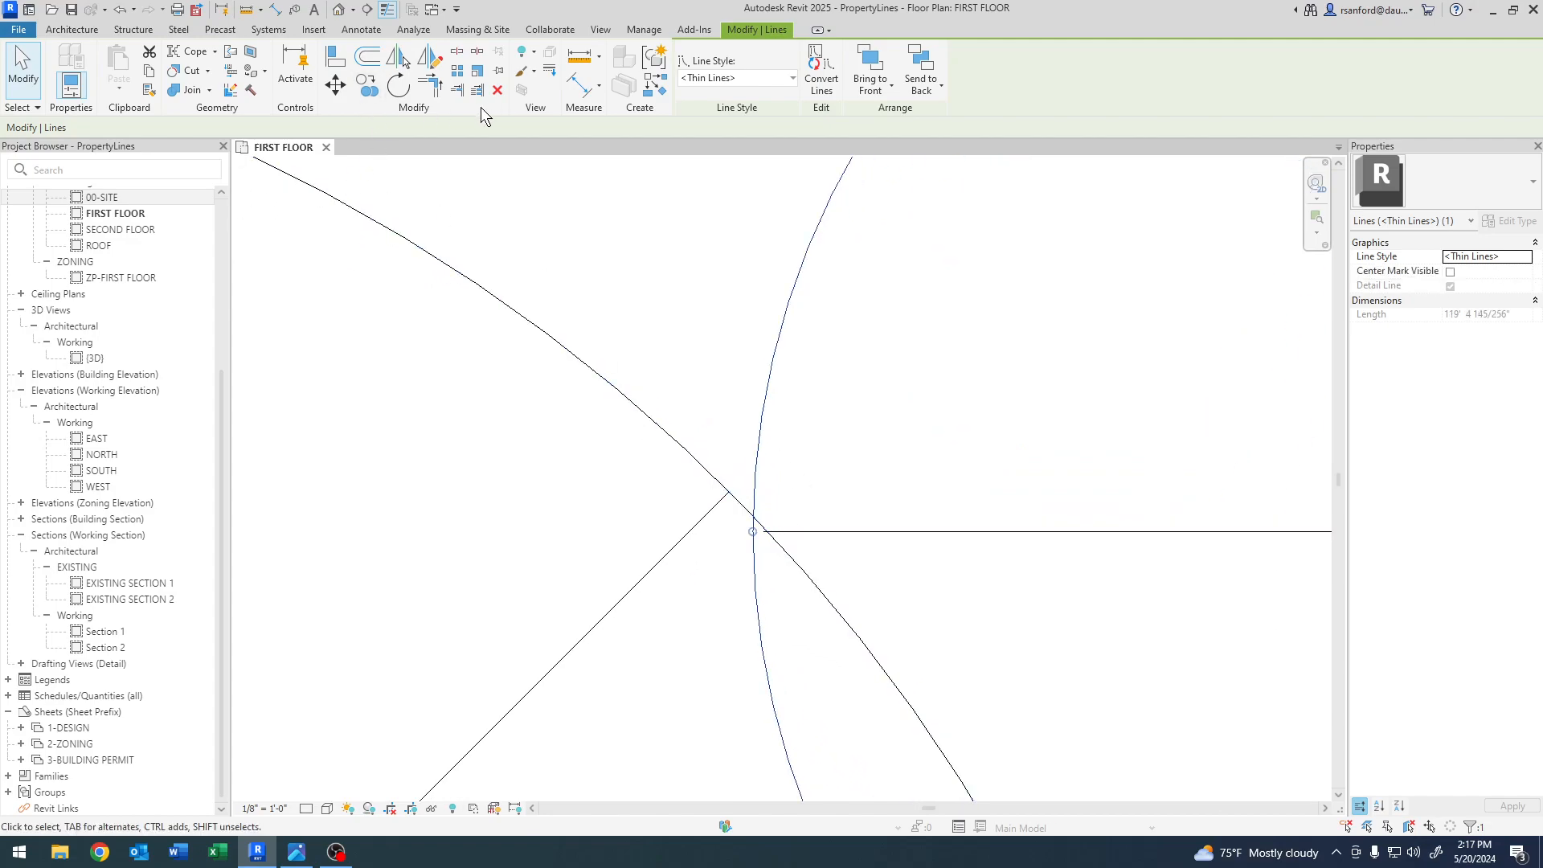
left_click(497, 90)
scroll(603, 575, "down", 2)
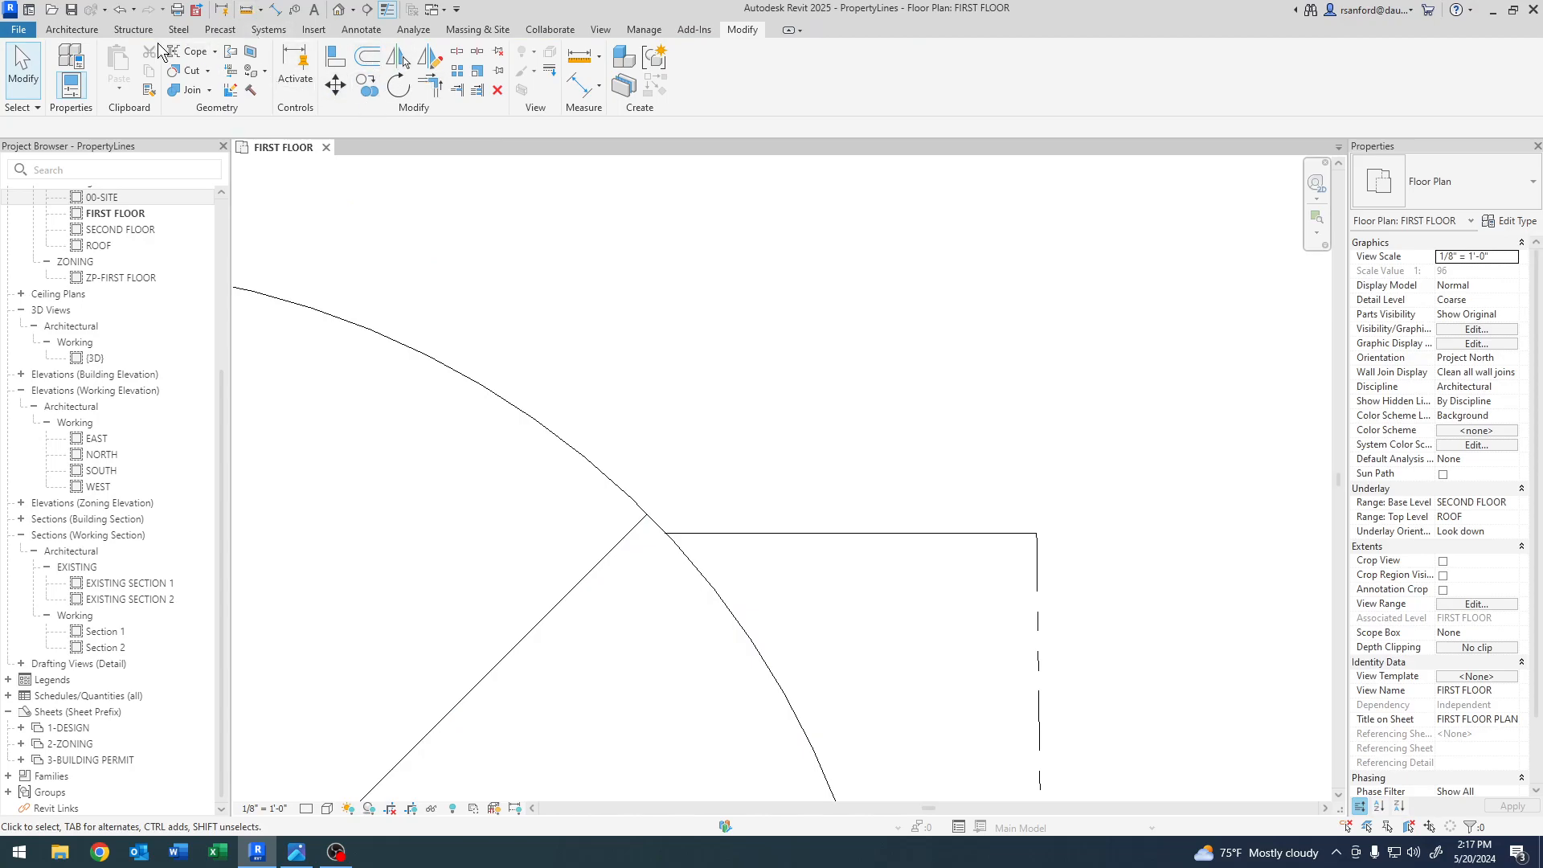
left_click(363, 29)
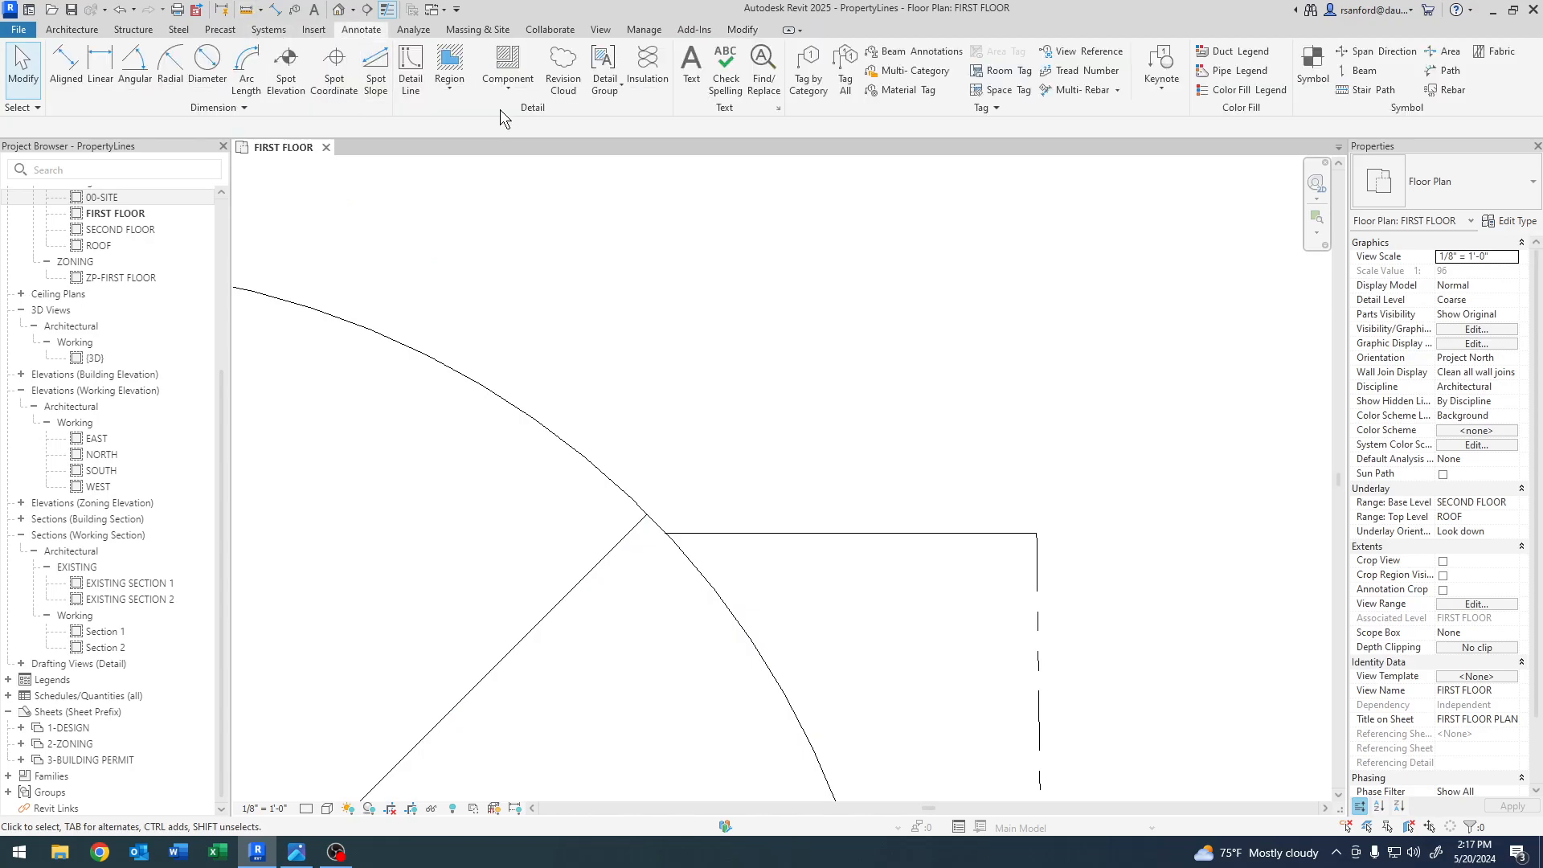
left_click(410, 68)
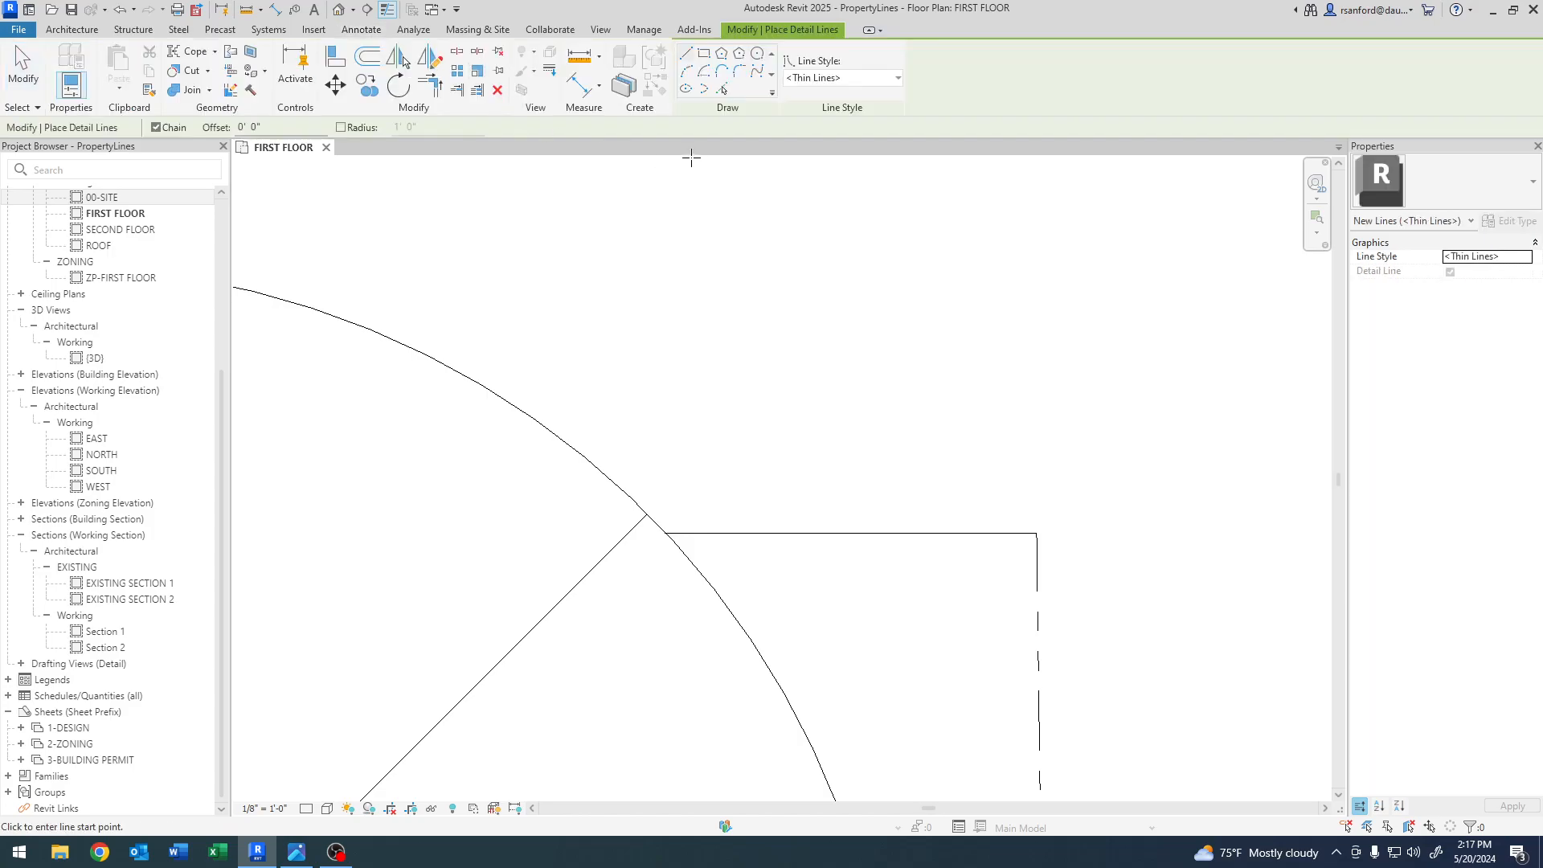
scroll(932, 515, "up", 2)
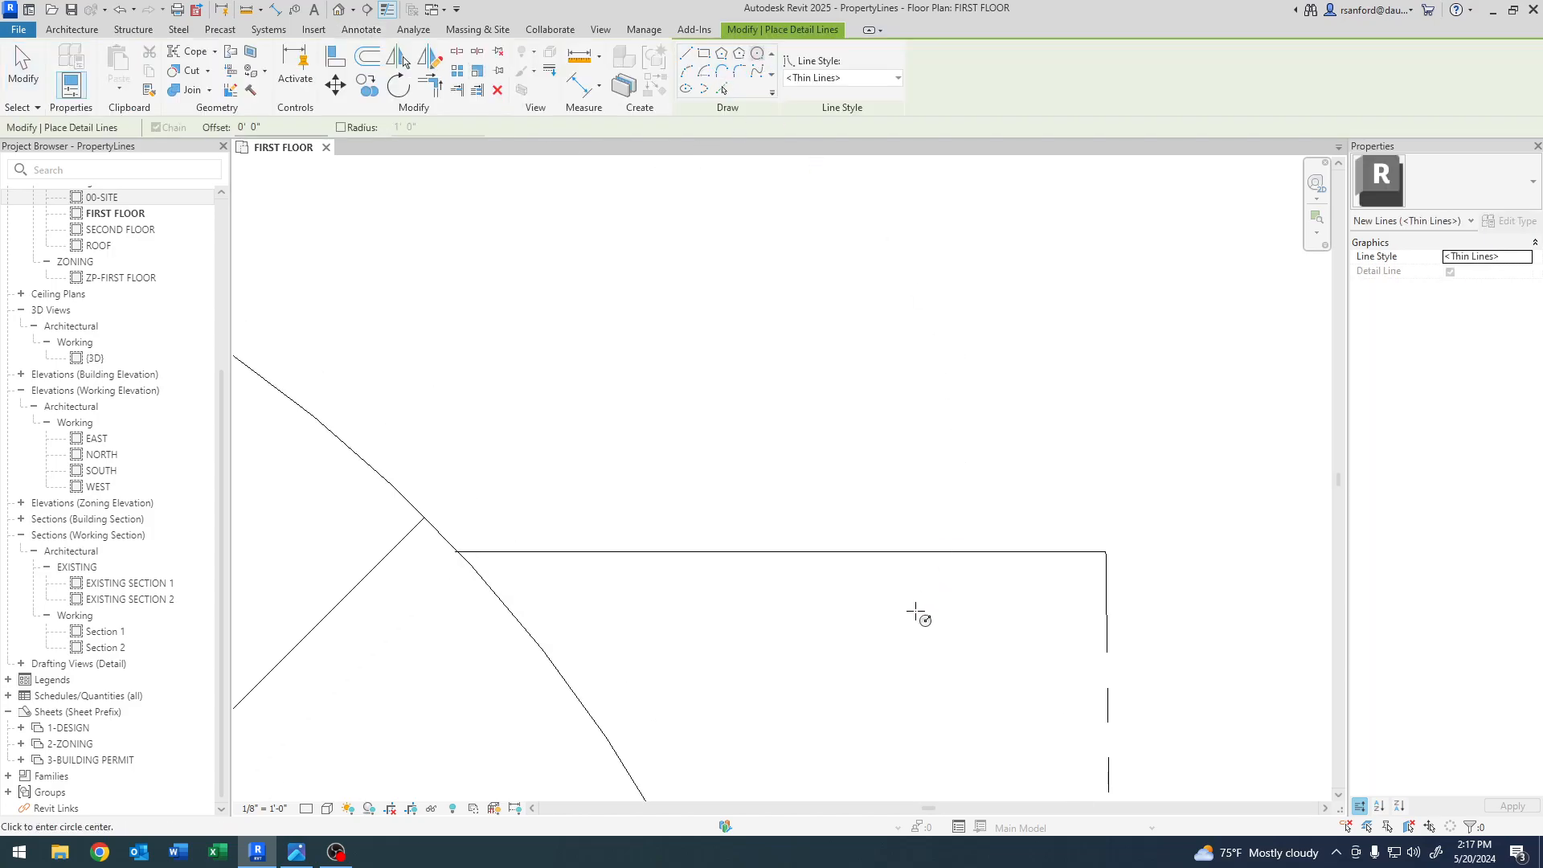
key("Escape")
key("Escape")
- Check the length of the SURVEY DATA short chord against the arc on the CORRECT property line
left_click(828, 549)
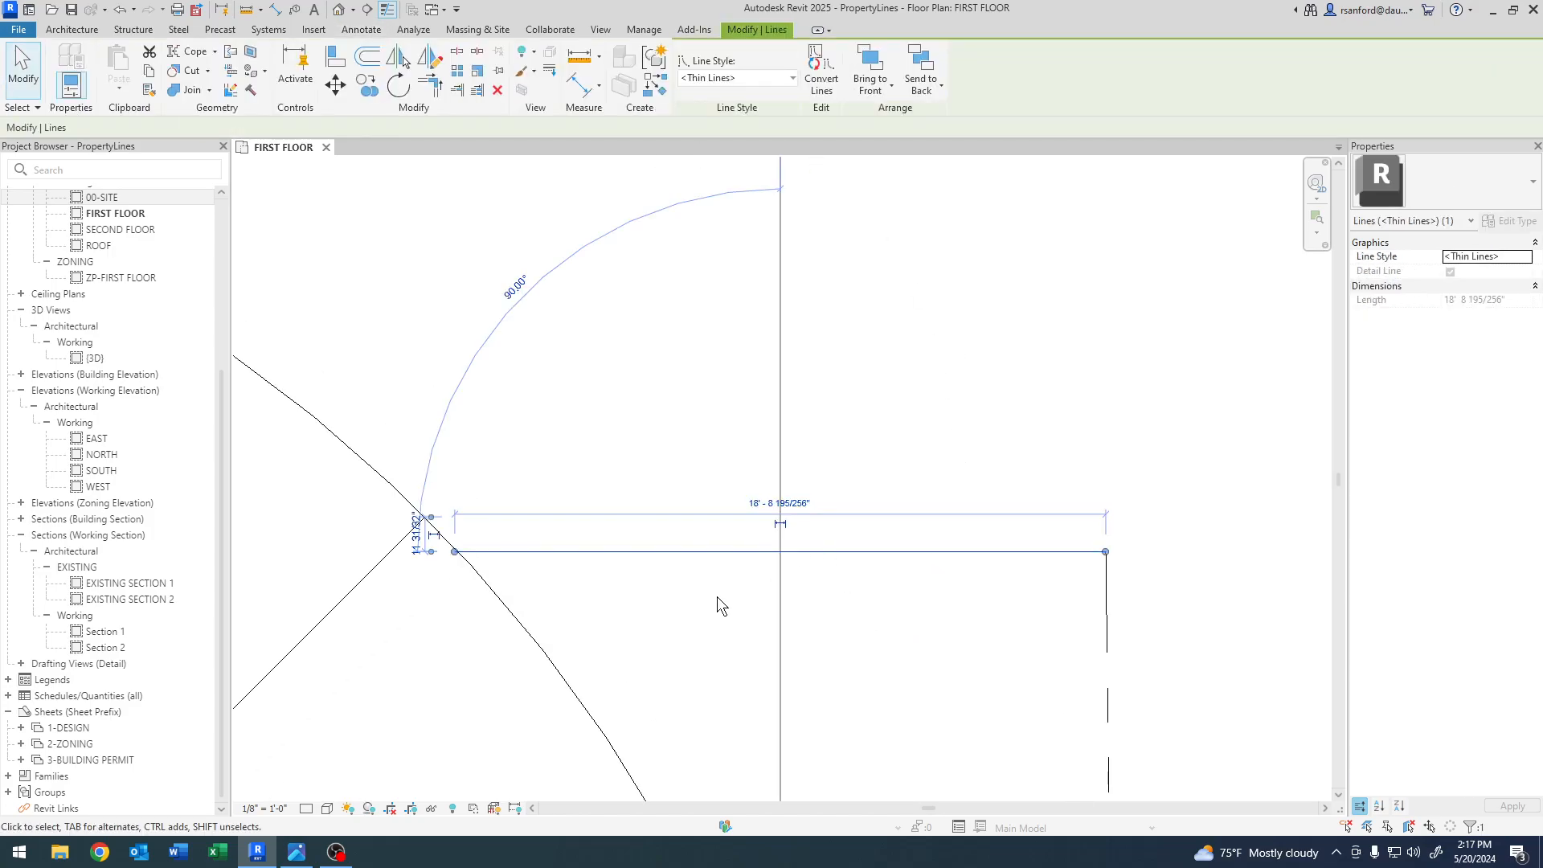
scroll(717, 596, "down", 5)
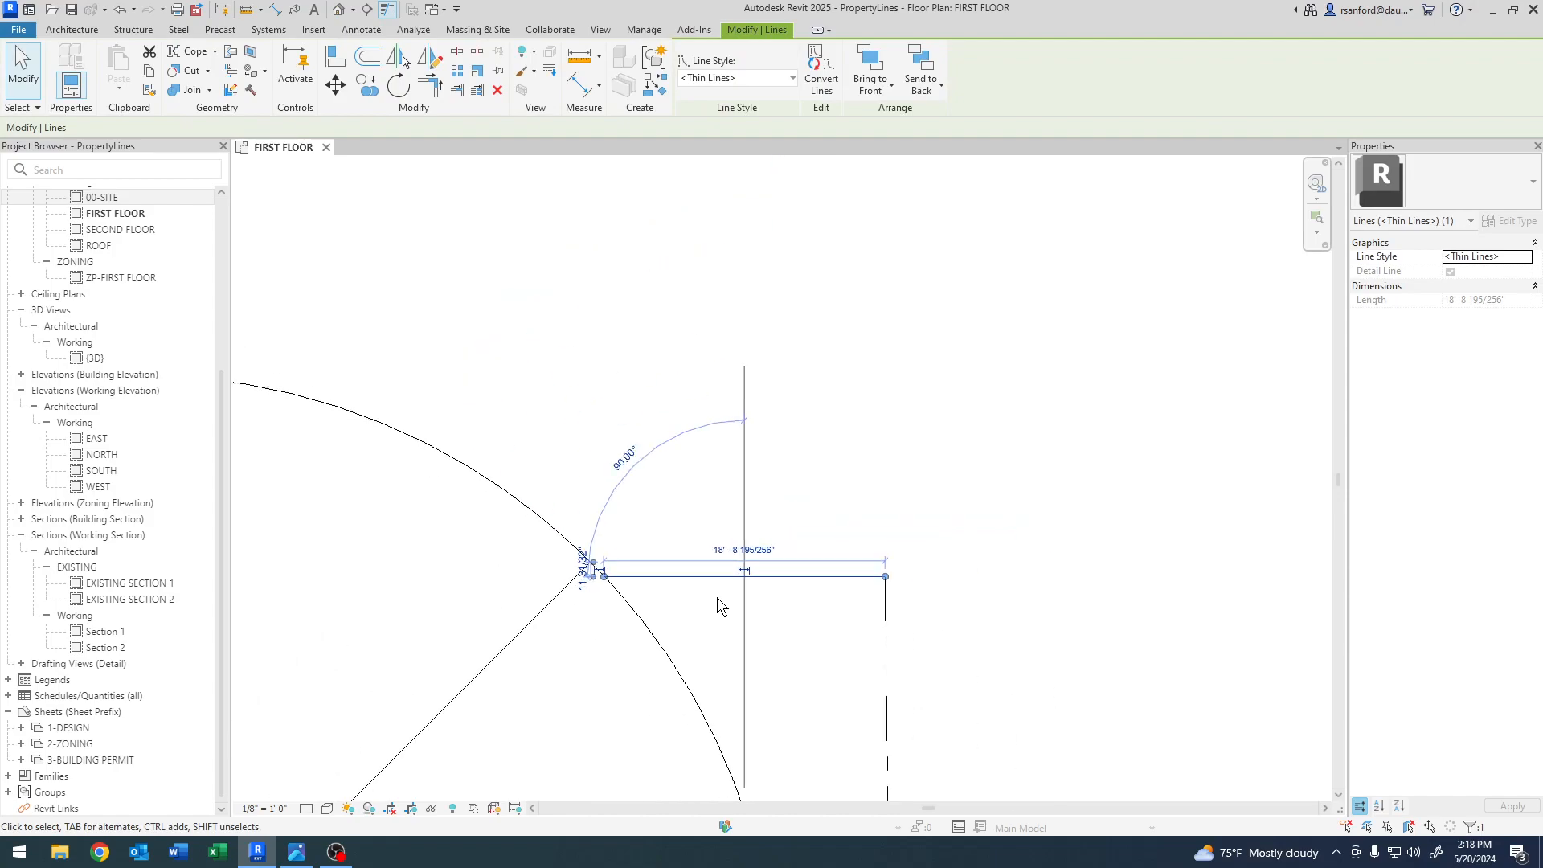
middle_click_drag(615, 576, 981, 589)
scroll(563, 627, "up", 5)
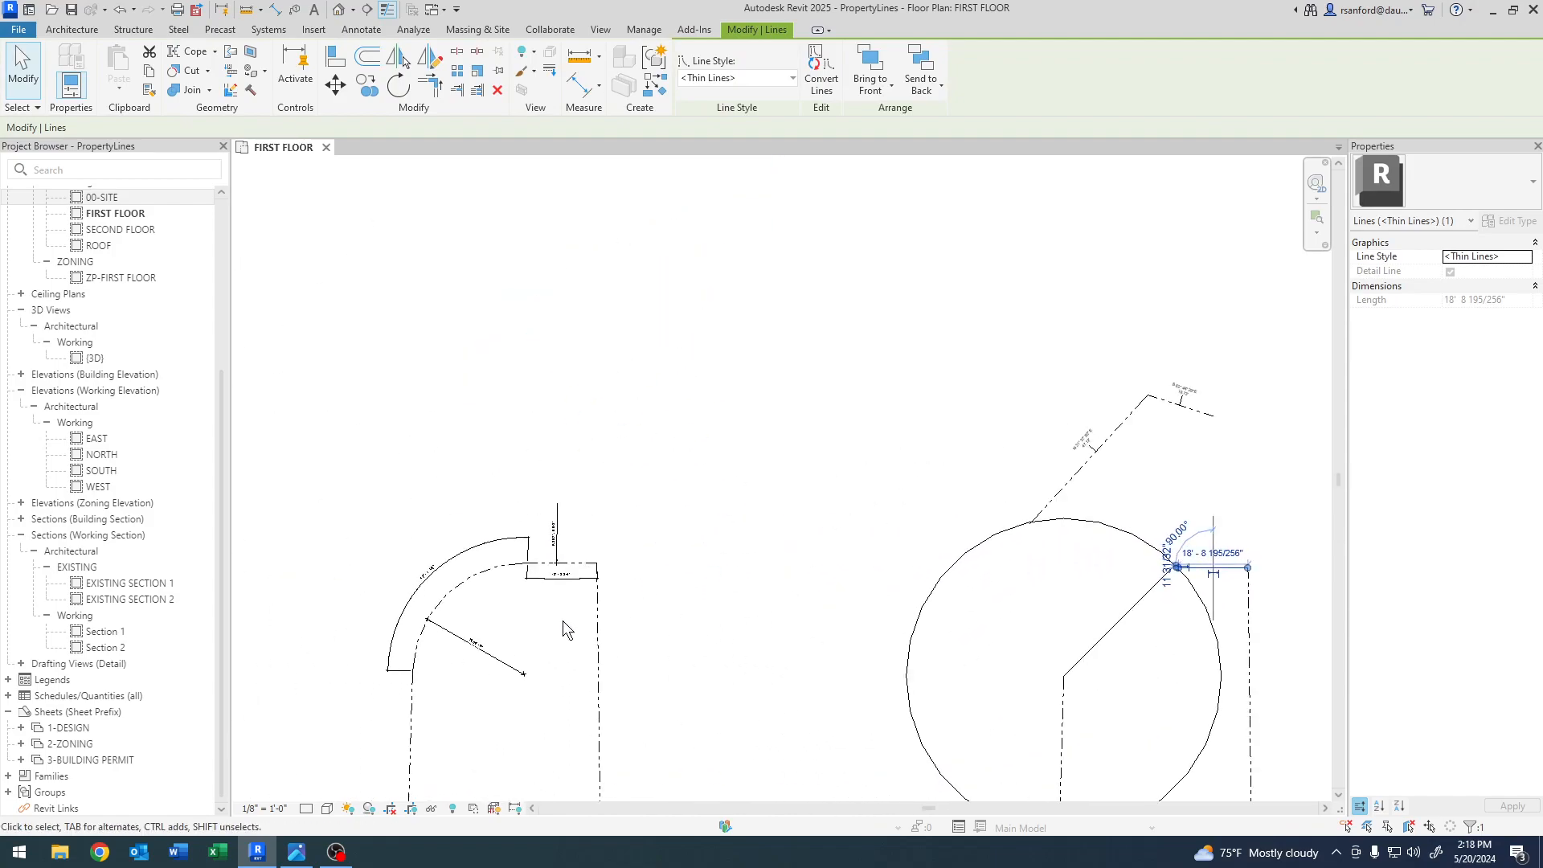
key("Escape")
- Trace the 392-foot-radius arc of the CORRECT property line with a picked detail line
left_click(410, 71)
left_click(727, 90)
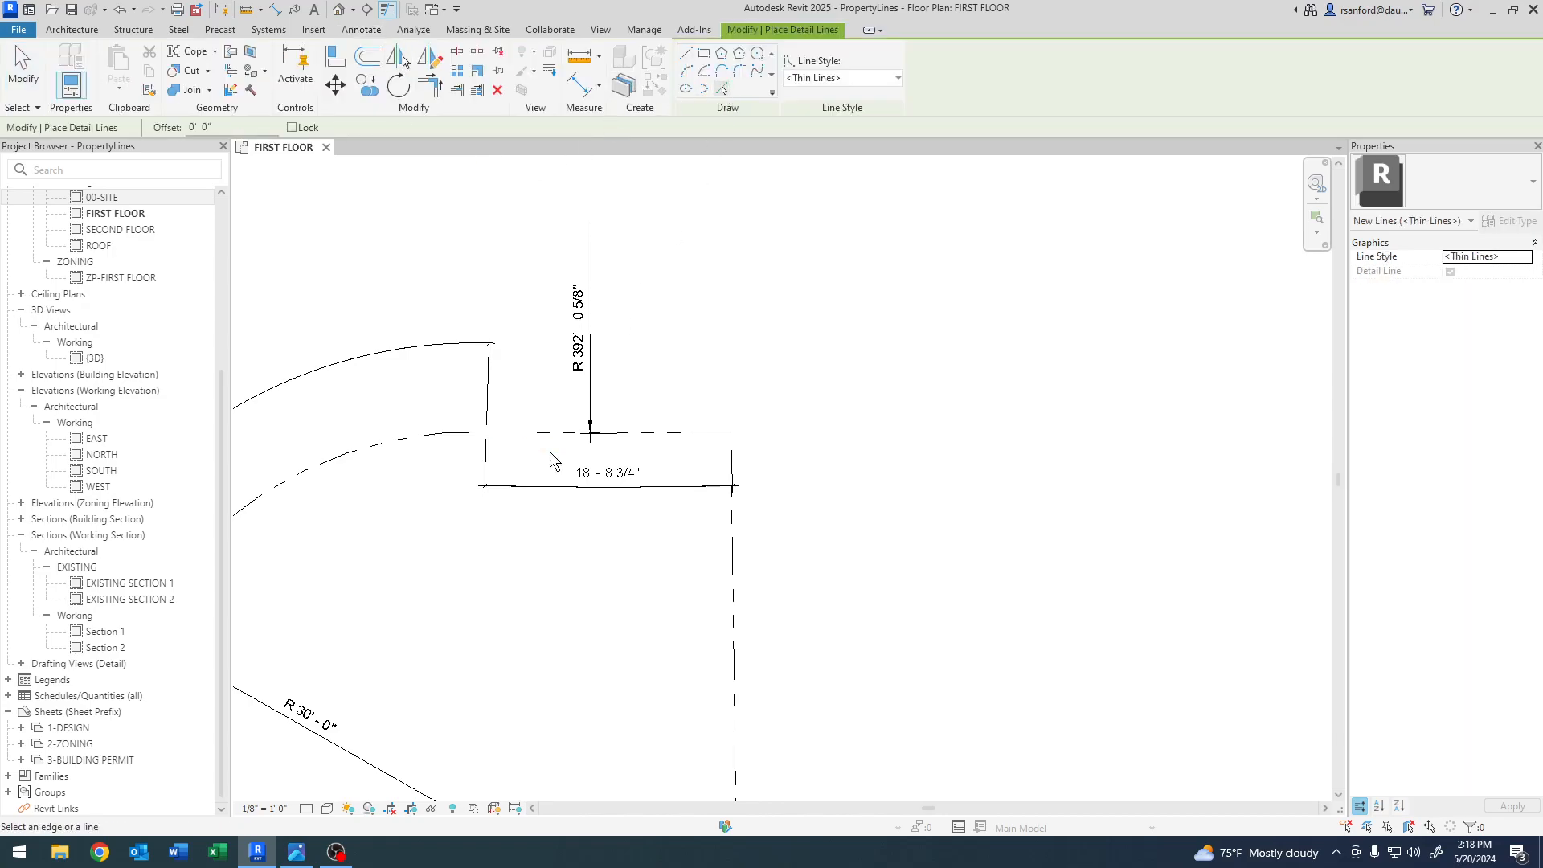
left_click(546, 437)
scroll(546, 437, "up", 4)
key("Escape")
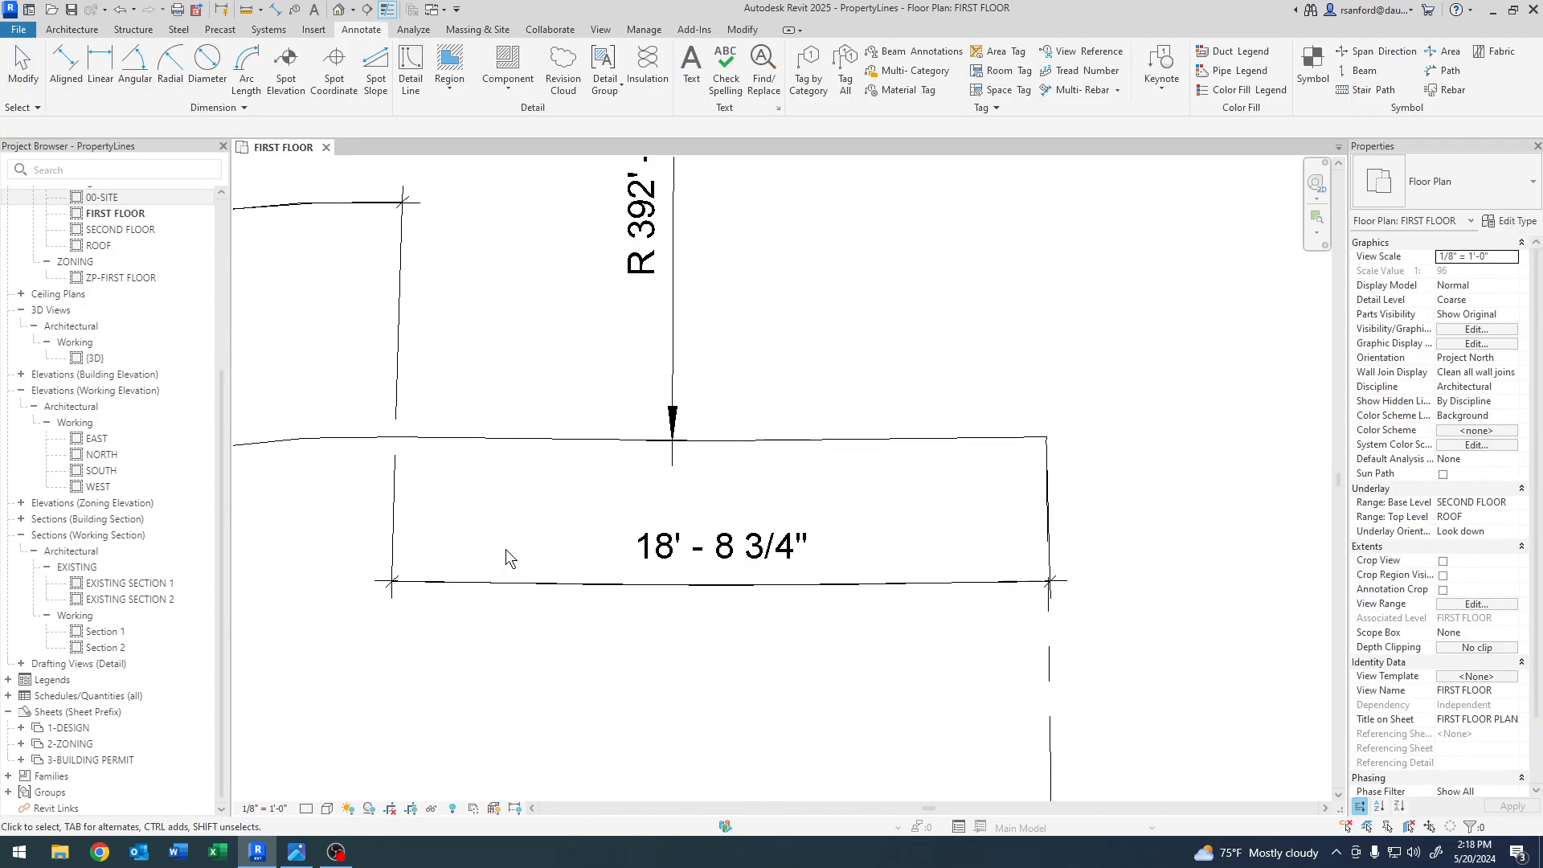
- Draw a straight detail line about 18' - 8 3/4" long between the ends of the CORRECT property line's 392-foot-radius arc and check its length
left_click(412, 72)
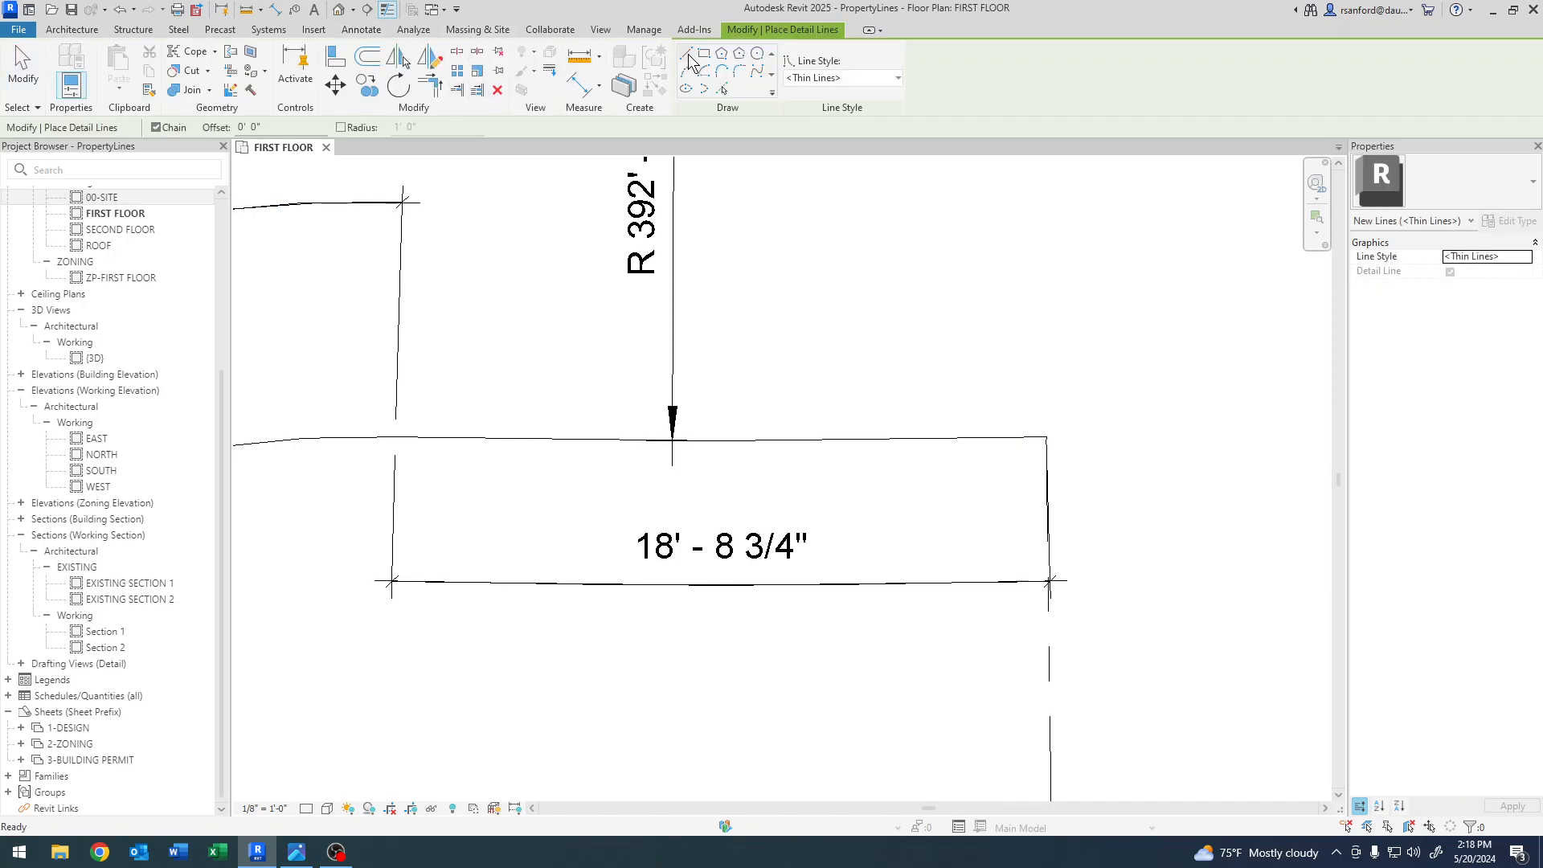
left_click(394, 438)
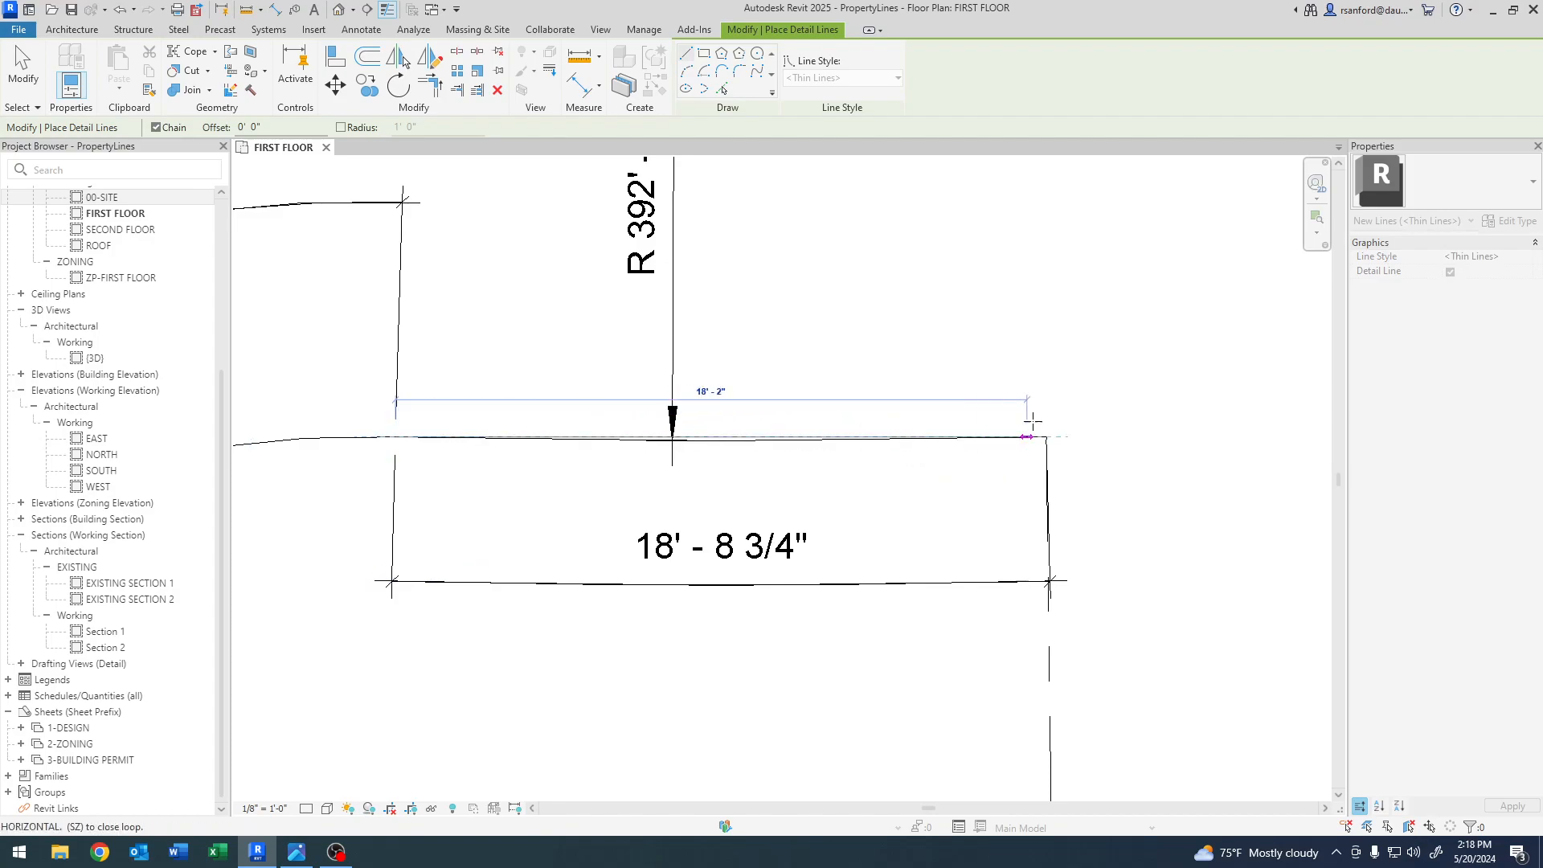
scroll(1047, 424, "up", 3)
left_click(1052, 468)
key("Escape")
key("Escape")
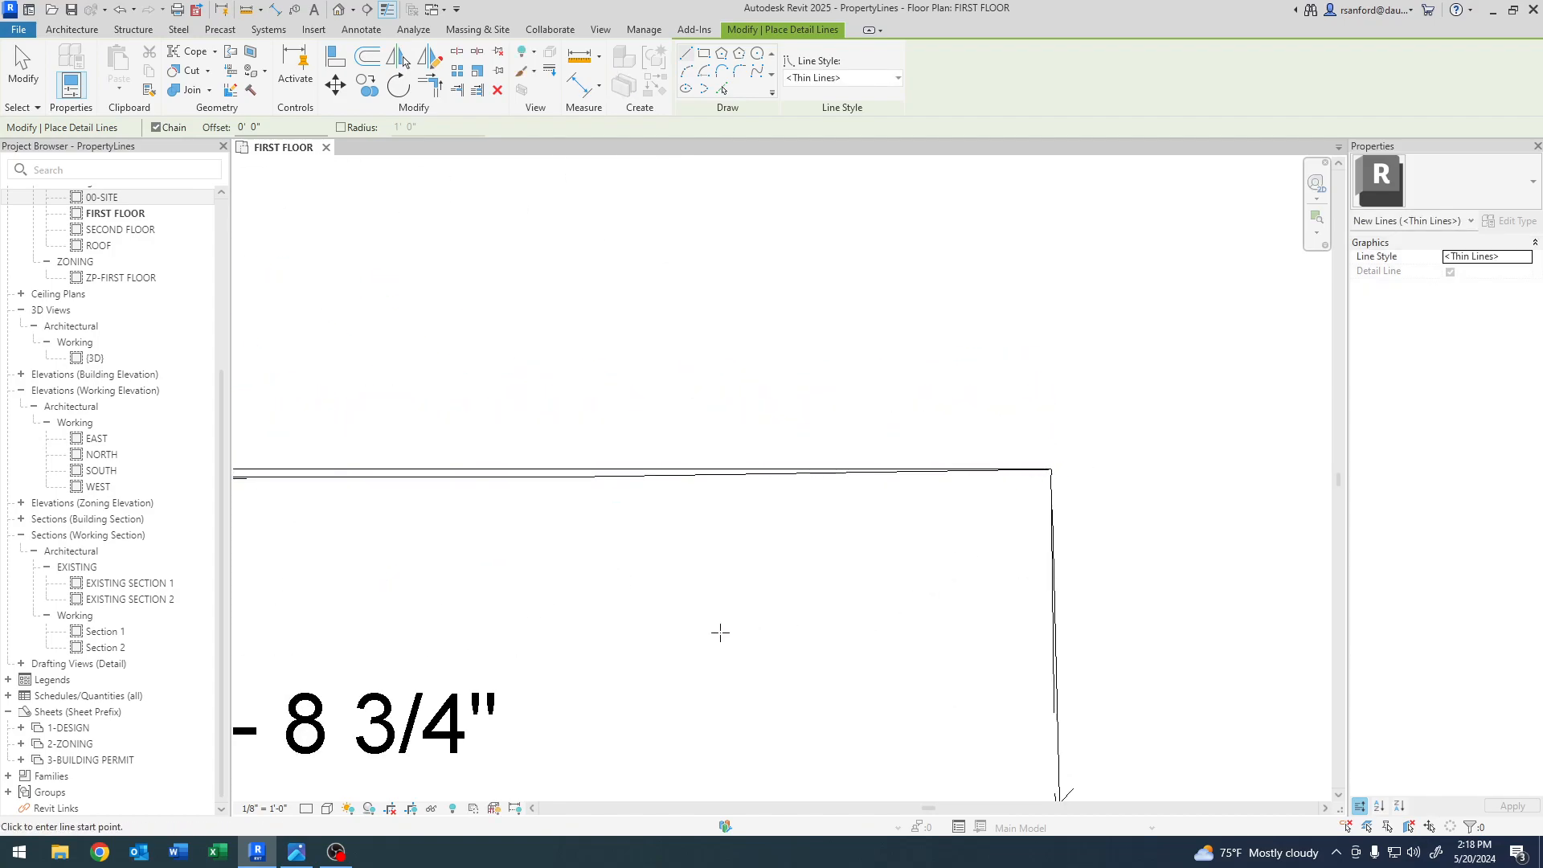
scroll(525, 571, "down", 2)
left_click(531, 539)
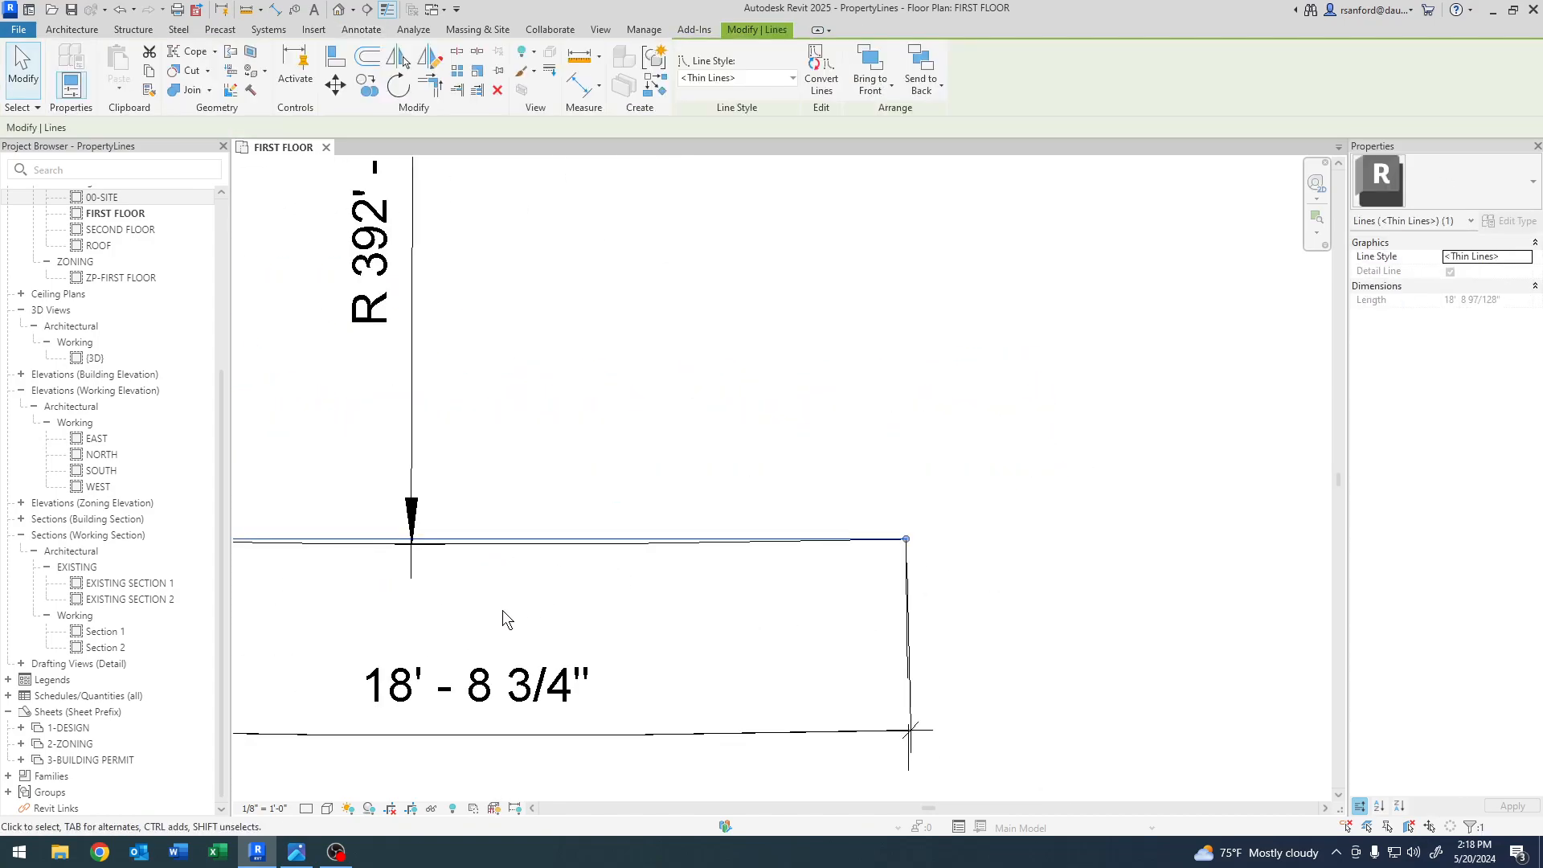
- Delete the old short chord at the top of the SURVEY DATA property line's right side
scroll(1028, 534, "down", 5)
middle_click_drag(1170, 609, 174, 468)
scroll(675, 414, "up", 2)
key("Escape")
scroll(635, 400, "up", 1)
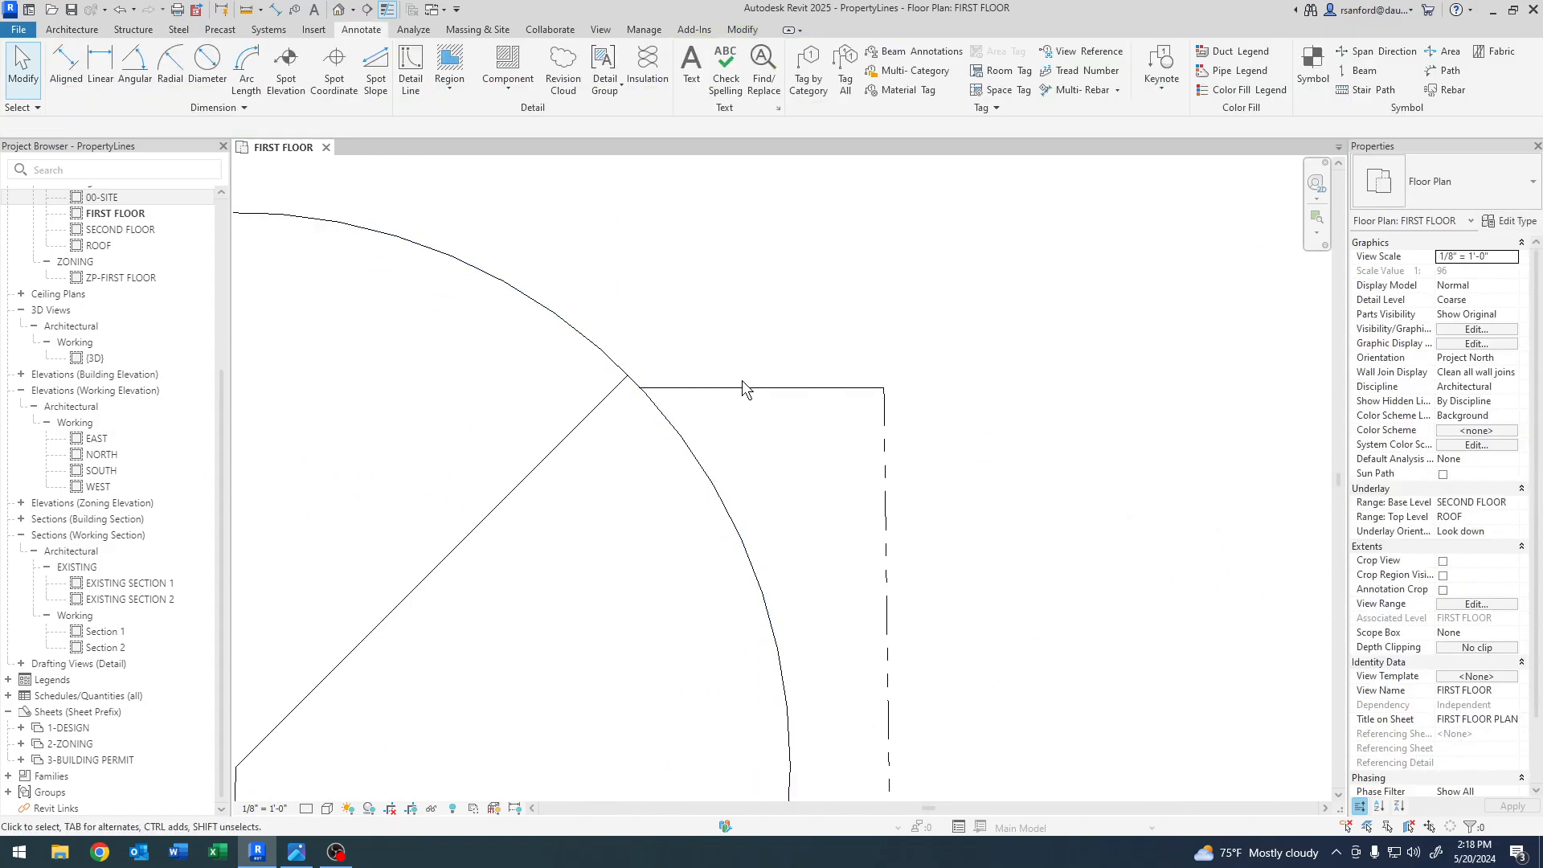
left_click(739, 389)
key("Escape")
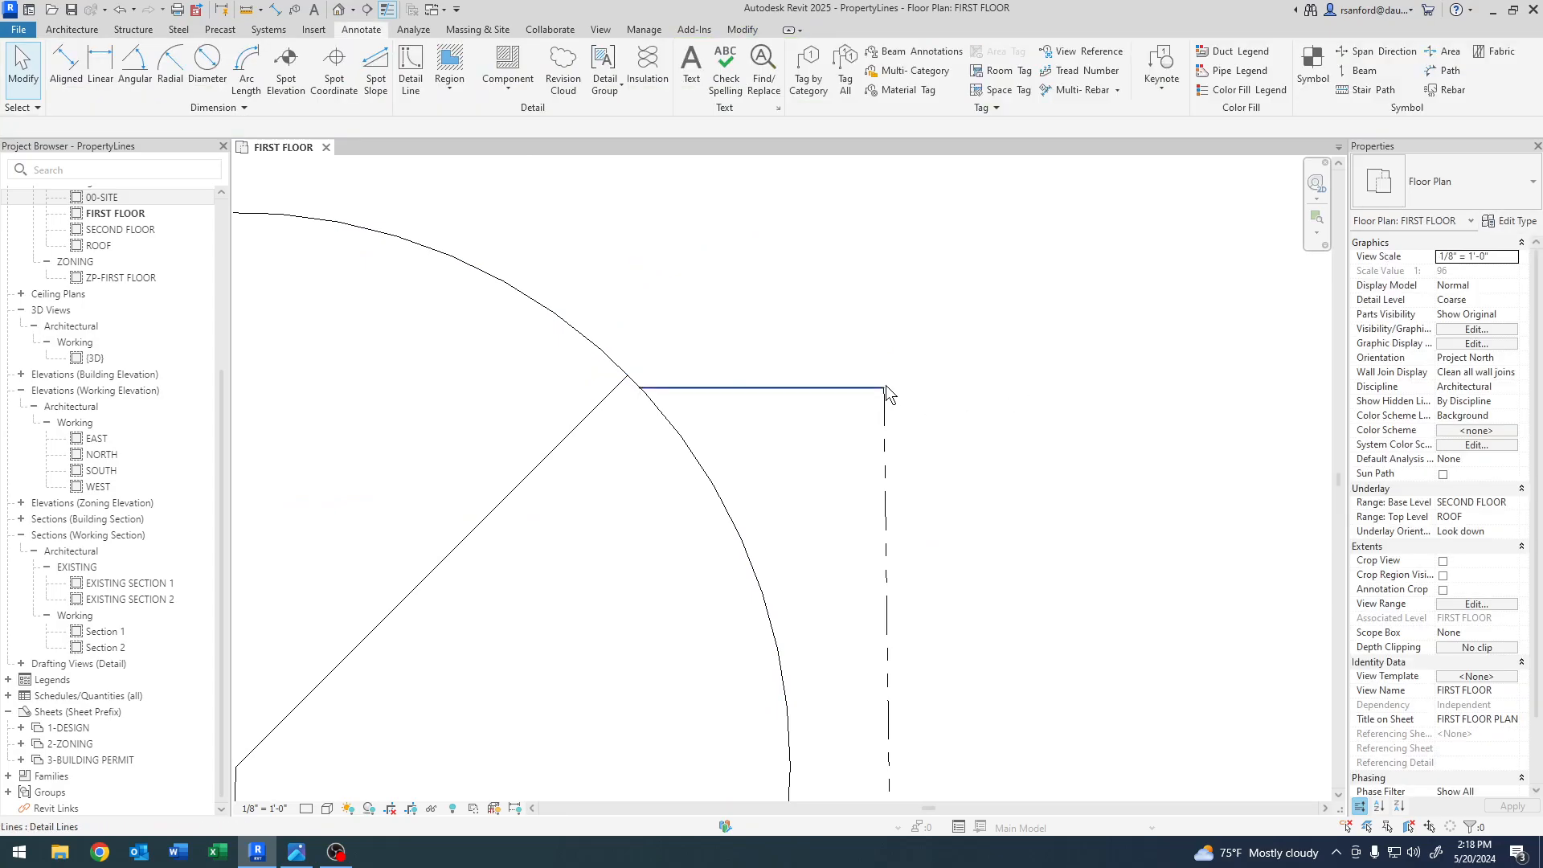
left_click(702, 389)
left_click(497, 88)
- Copy the new straight chord from the CORRECT property line to the empty area above the SURVEY DATA property line's right side
scroll(489, 363, "down", 4)
middle_click_drag(607, 397, 1191, 488)
scroll(696, 519, "down", 2)
middle_click_drag(698, 518, 755, 533)
scroll(462, 524, "up", 3)
scroll(721, 422, "up", 5)
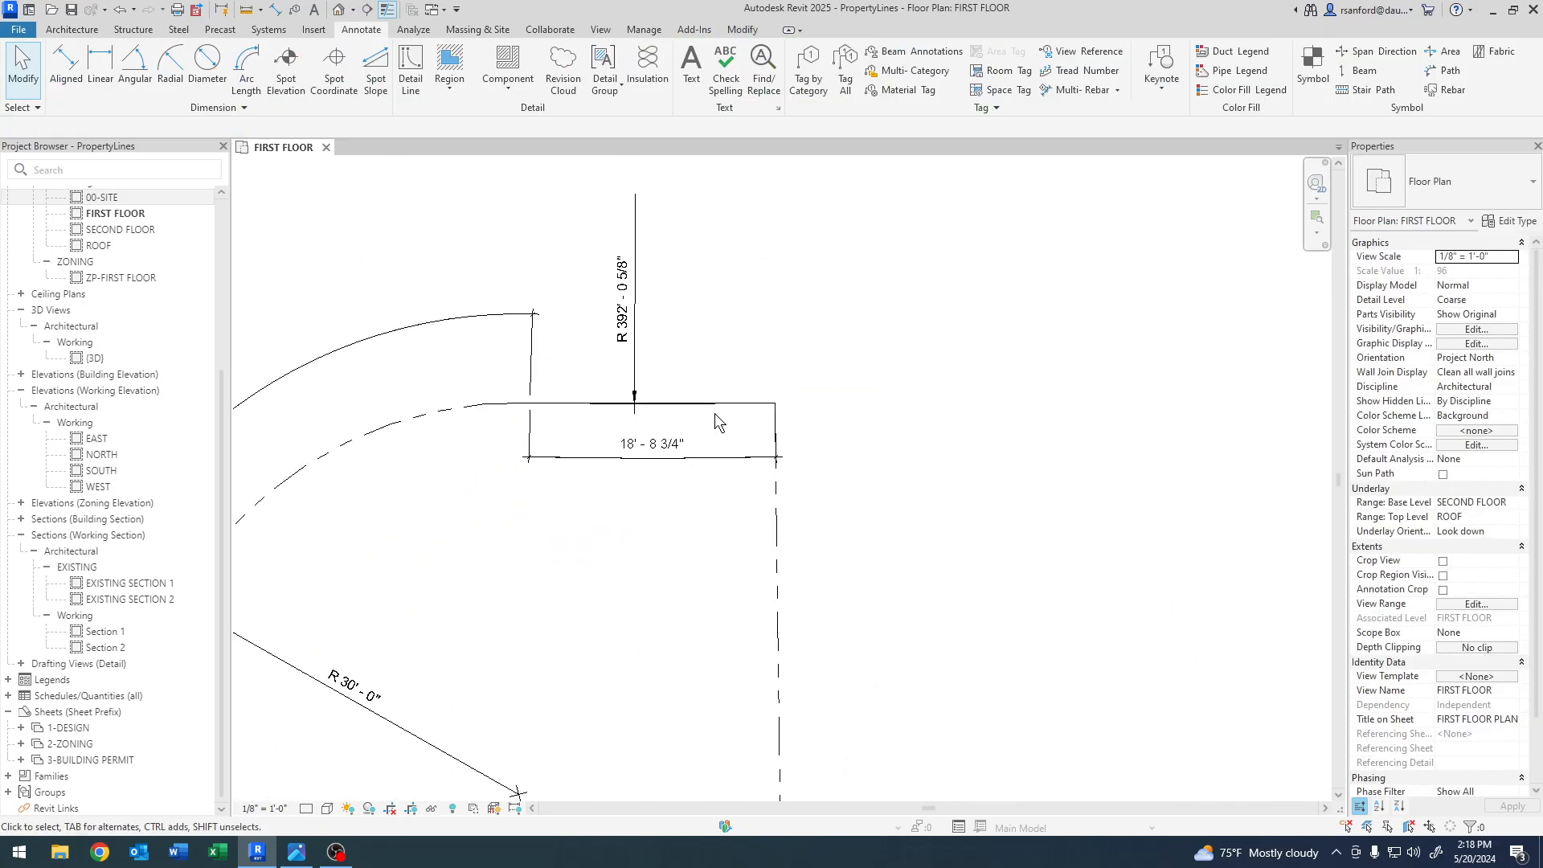
left_click(663, 401)
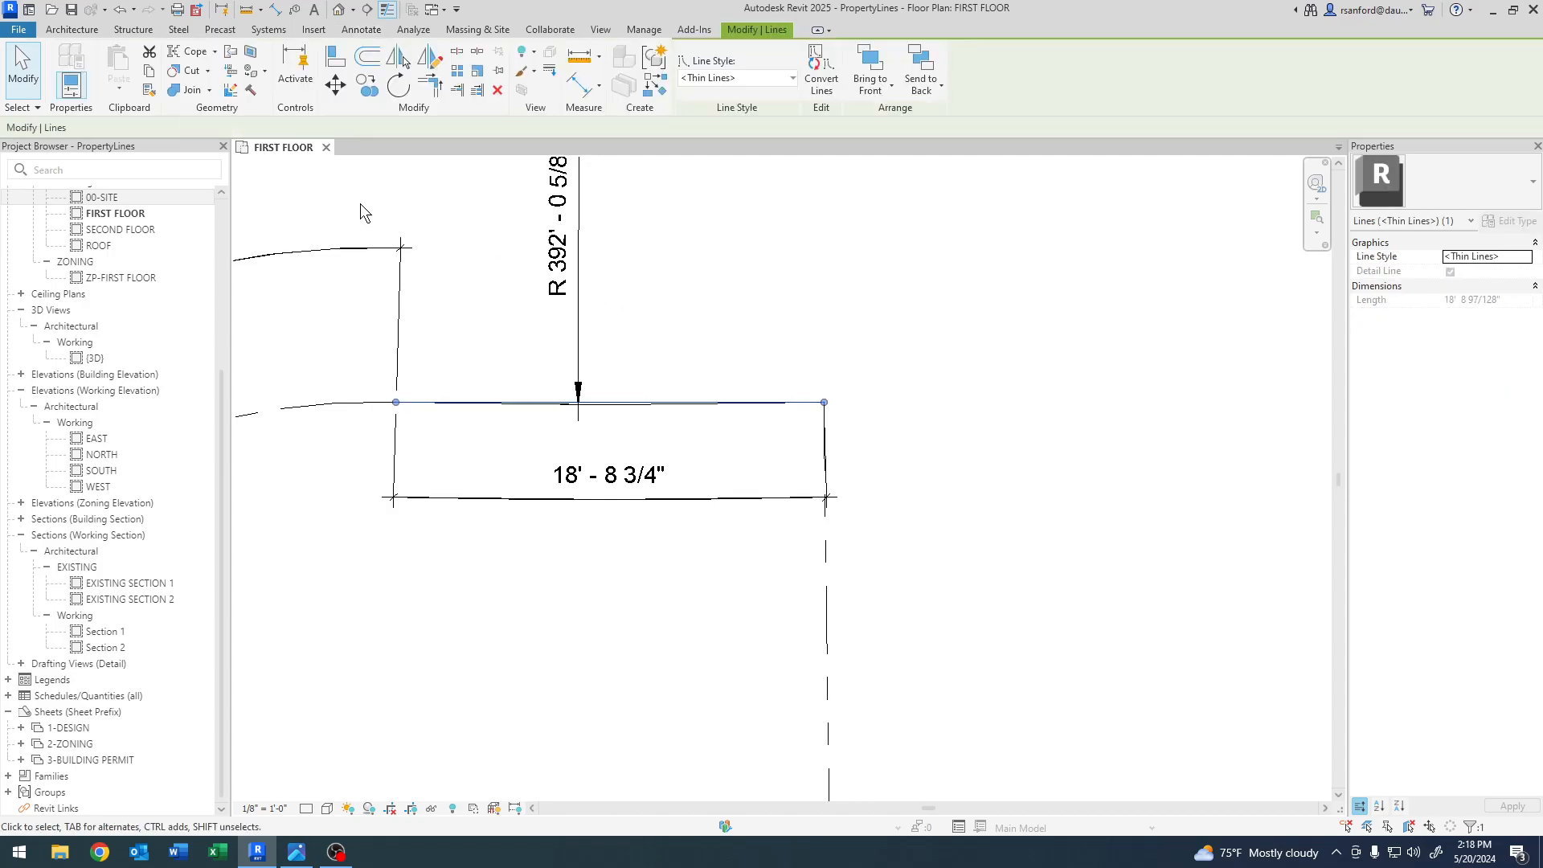
left_click(368, 87)
left_click(823, 401)
scroll(976, 358, "down", 9)
middle_click_drag(1126, 381, 482, 477)
scroll(484, 479, "down", 1)
middle_click_drag(1069, 505, 552, 508)
scroll(591, 489, "up", 4)
left_click(528, 375)
scroll(461, 431, "up", 3)
key("Escape")
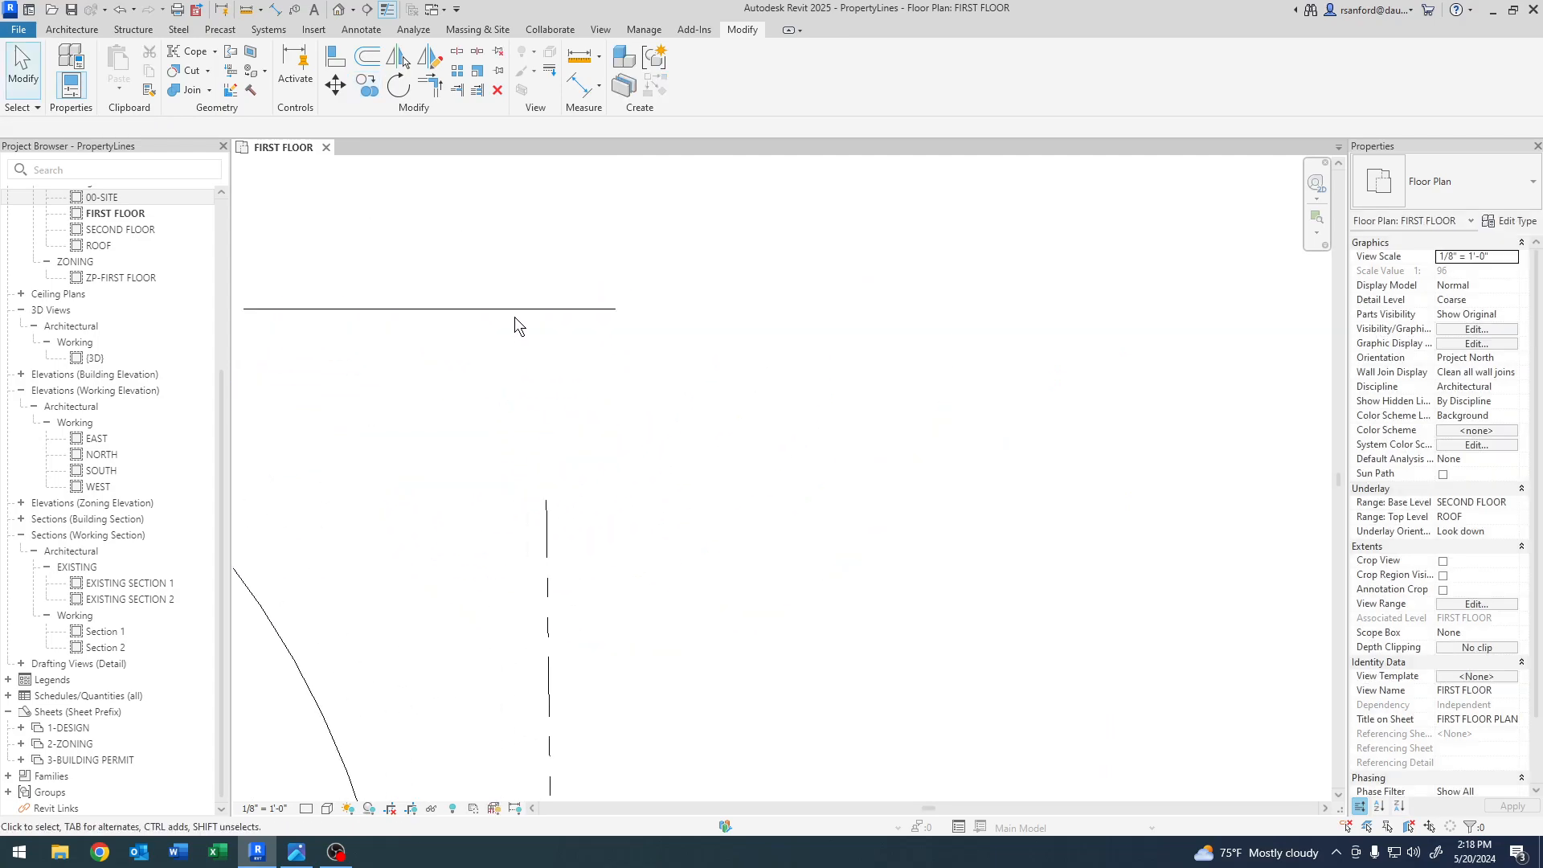
- Move the copied chord so its right end lands on the top end of the SURVEY DATA property line's right side
left_click(515, 310)
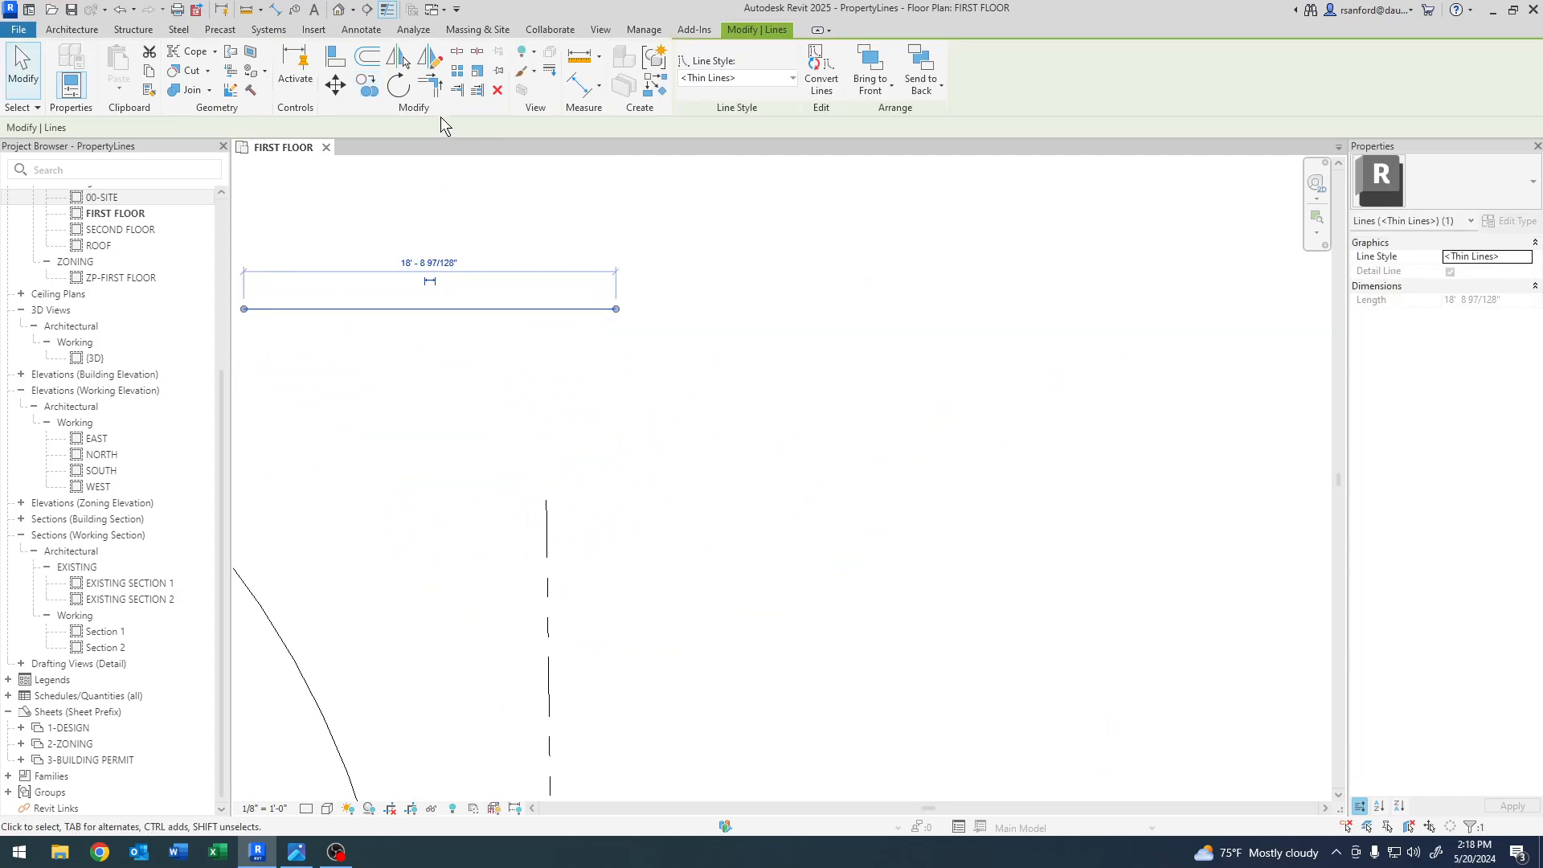
left_click(335, 87)
left_click(616, 309)
scroll(527, 614, "up", 3)
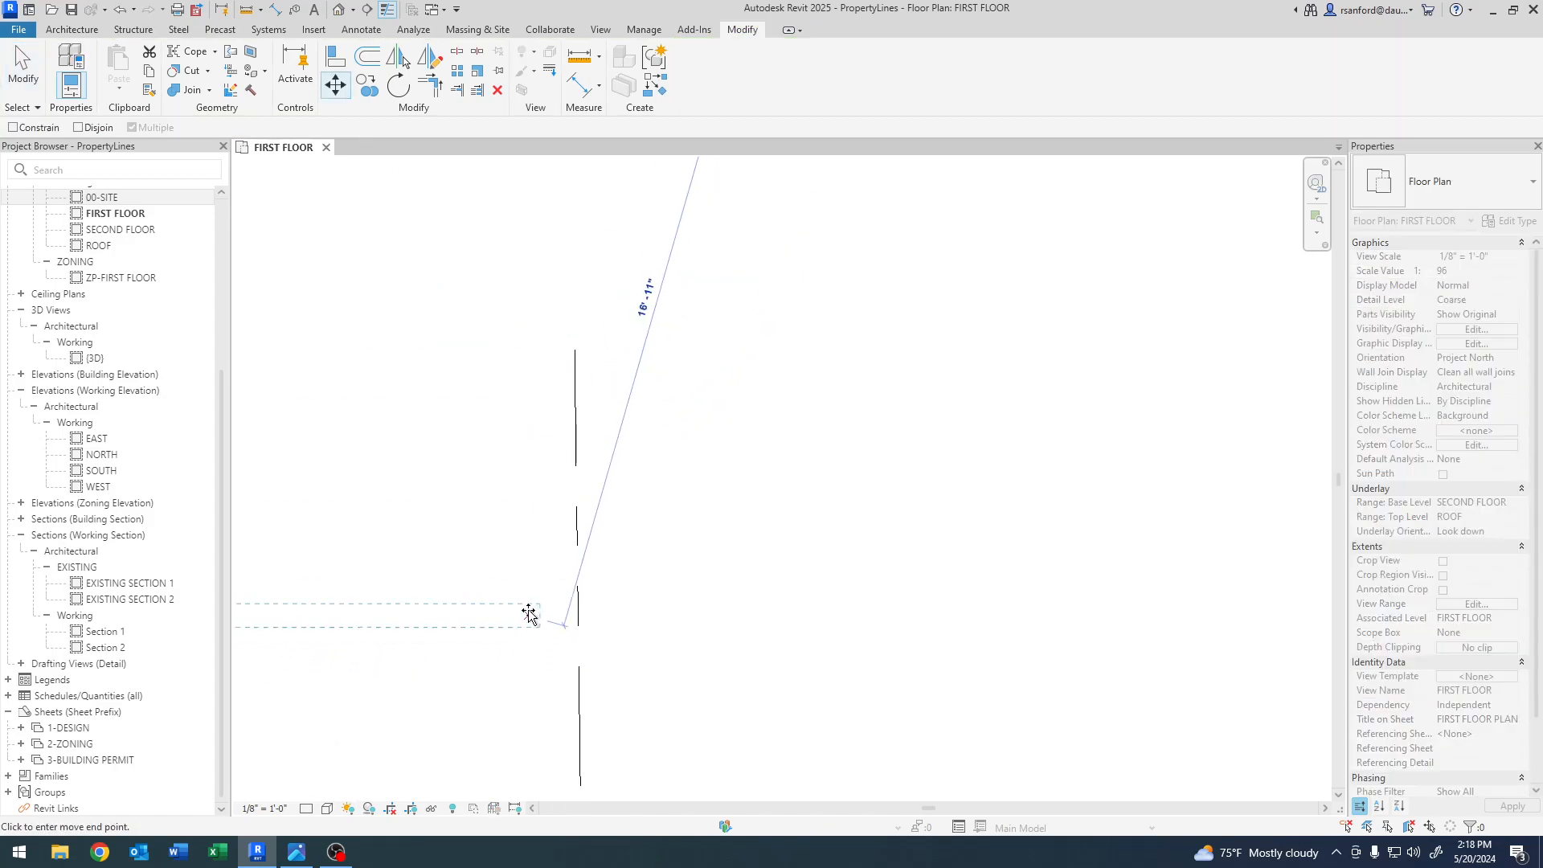
left_click(574, 351)
scroll(458, 575, "down", 5)
middle_click_drag(458, 576, 1145, 526)
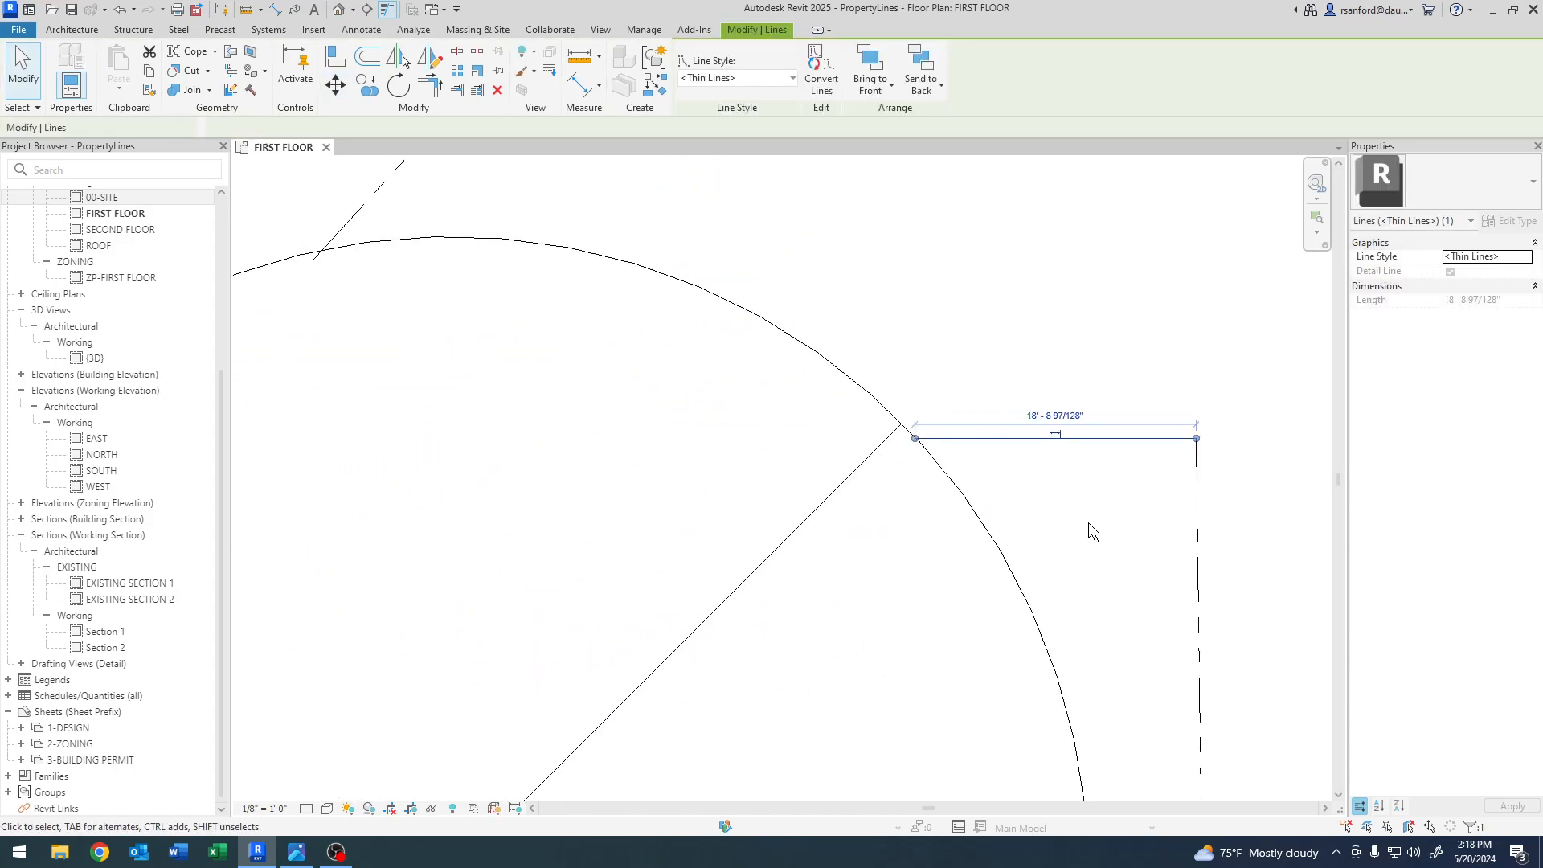
scroll(1033, 462, "up", 3)
key("Escape")
- Draw a detail circle centered on the short chord's right end and passing through its left end
middle_click_drag(956, 518, 763, 545)
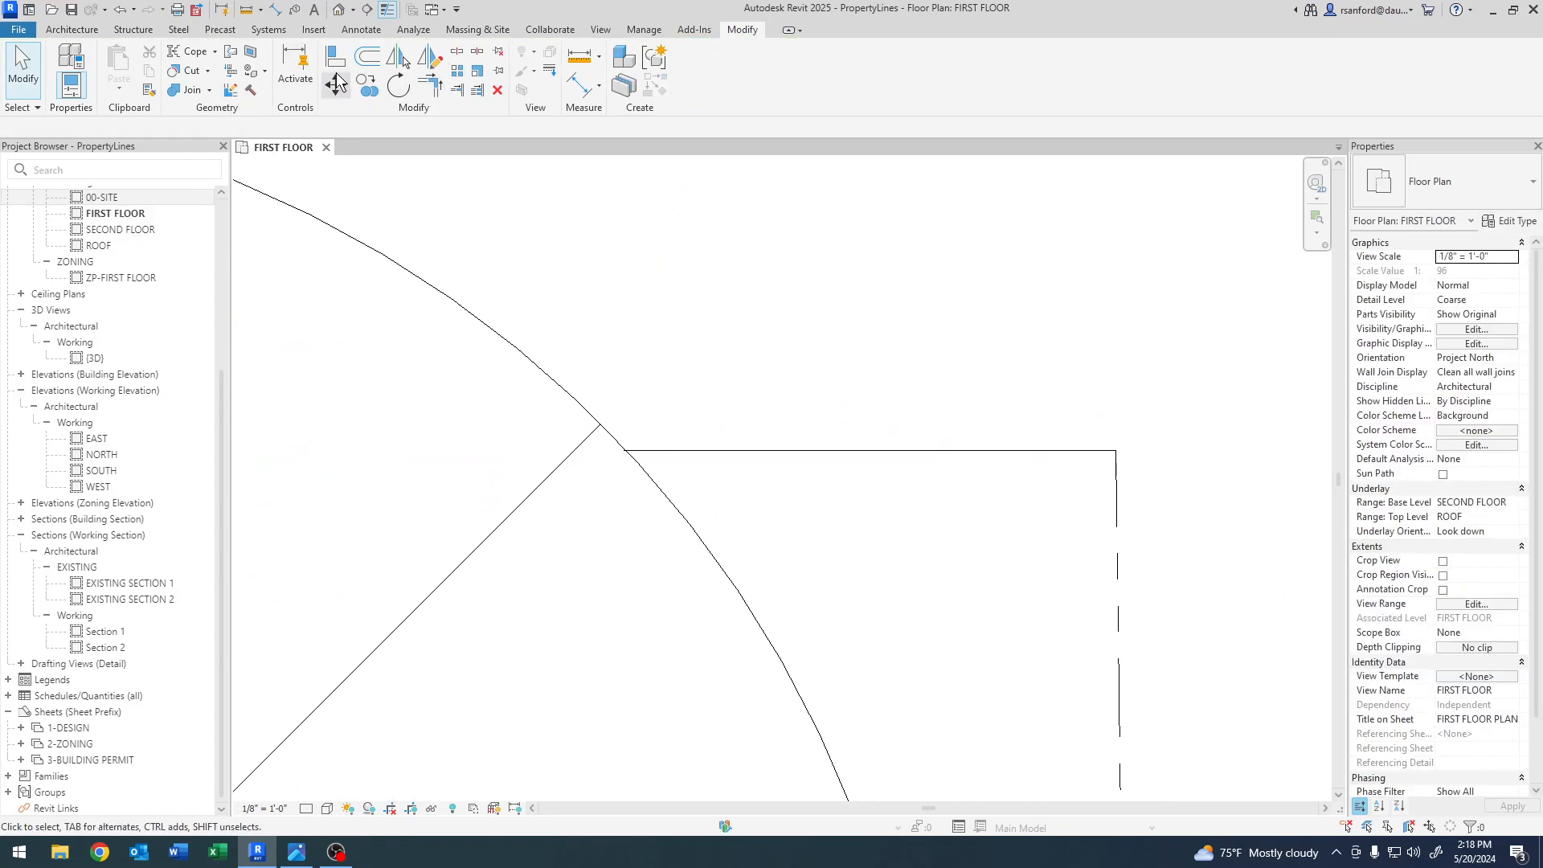
left_click(355, 32)
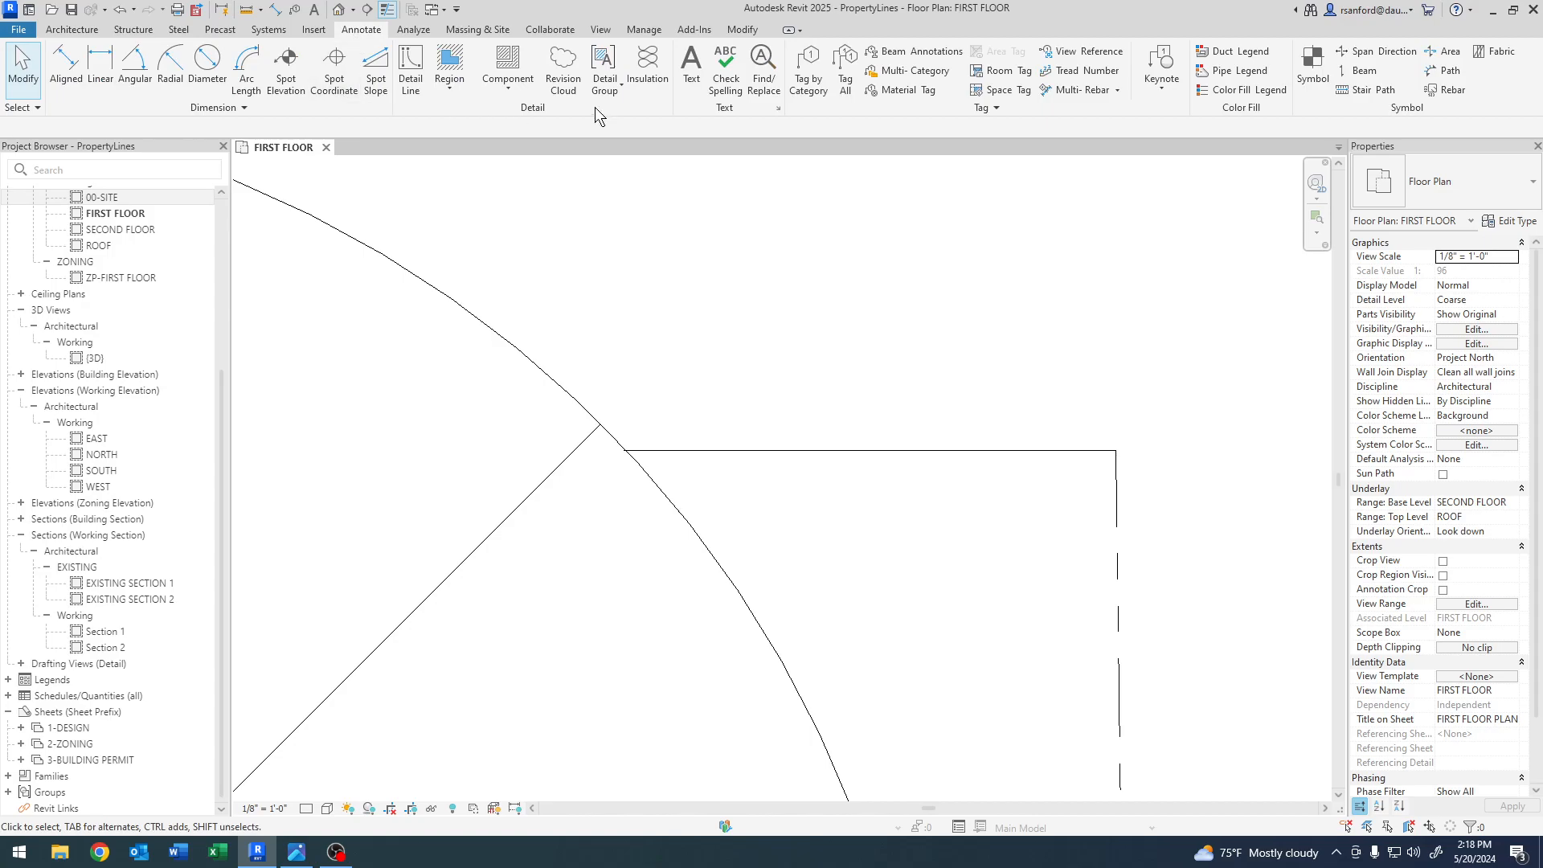
left_click(411, 70)
left_click(755, 54)
left_click(1116, 450)
scroll(647, 450, "up", 5)
scroll(666, 478, "up", 3)
left_click(668, 464)
scroll(593, 586, "down", 4)
key("Escape")
key("Escape")
mouse_move(571, 618)
middle_mouse_down()
mouse_move(573, 571)
mouse_move(540, 521)
middle_mouse_up()
scroll(561, 482, "up", 5)
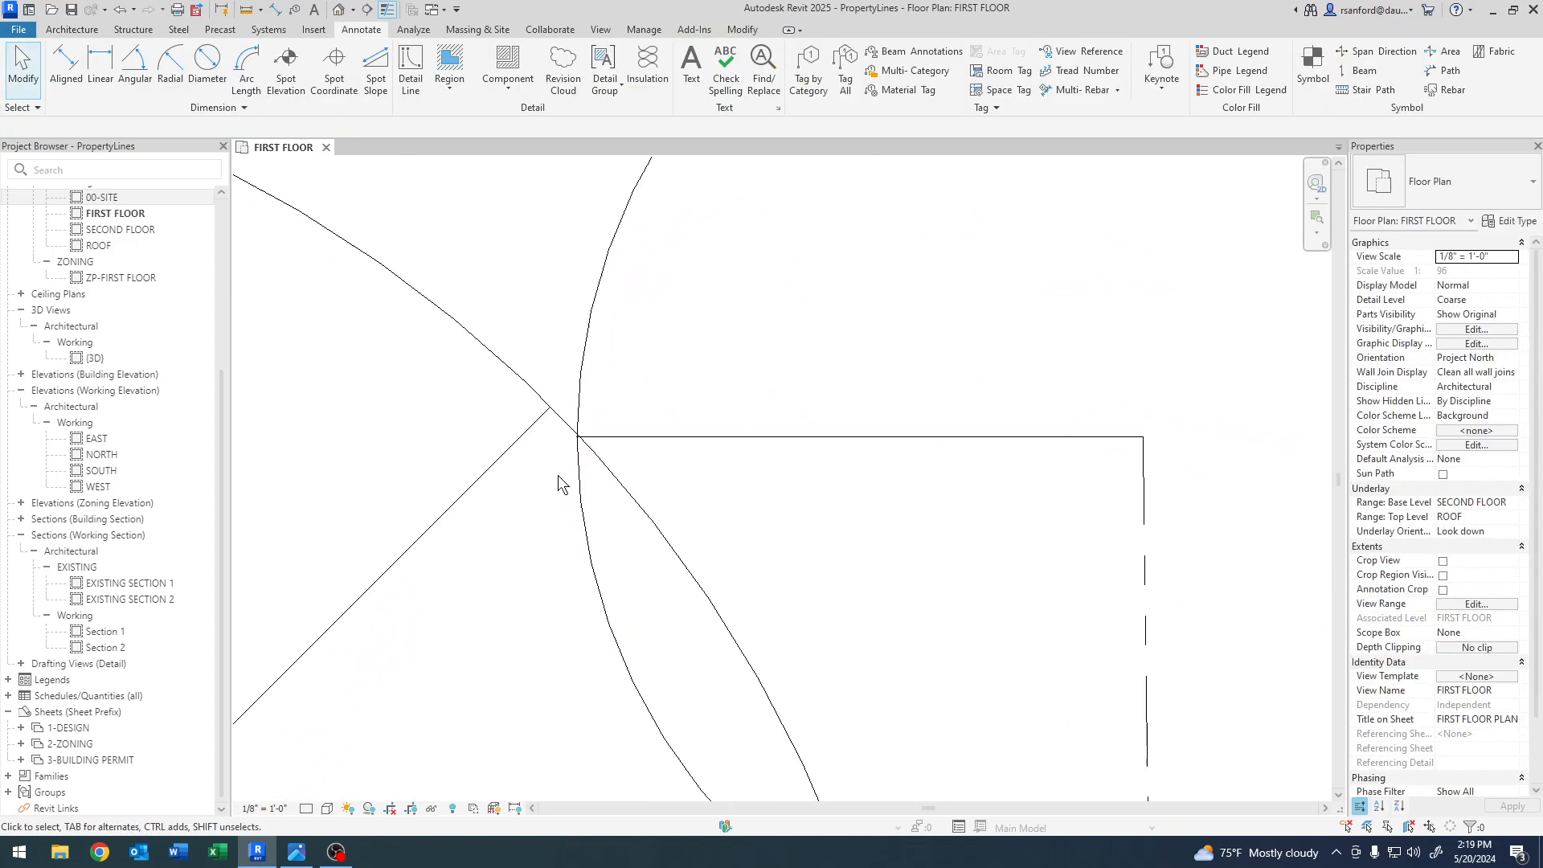
- Rotate the short chord about its right end so its left end meets the intersection of the two circles
left_click(687, 406)
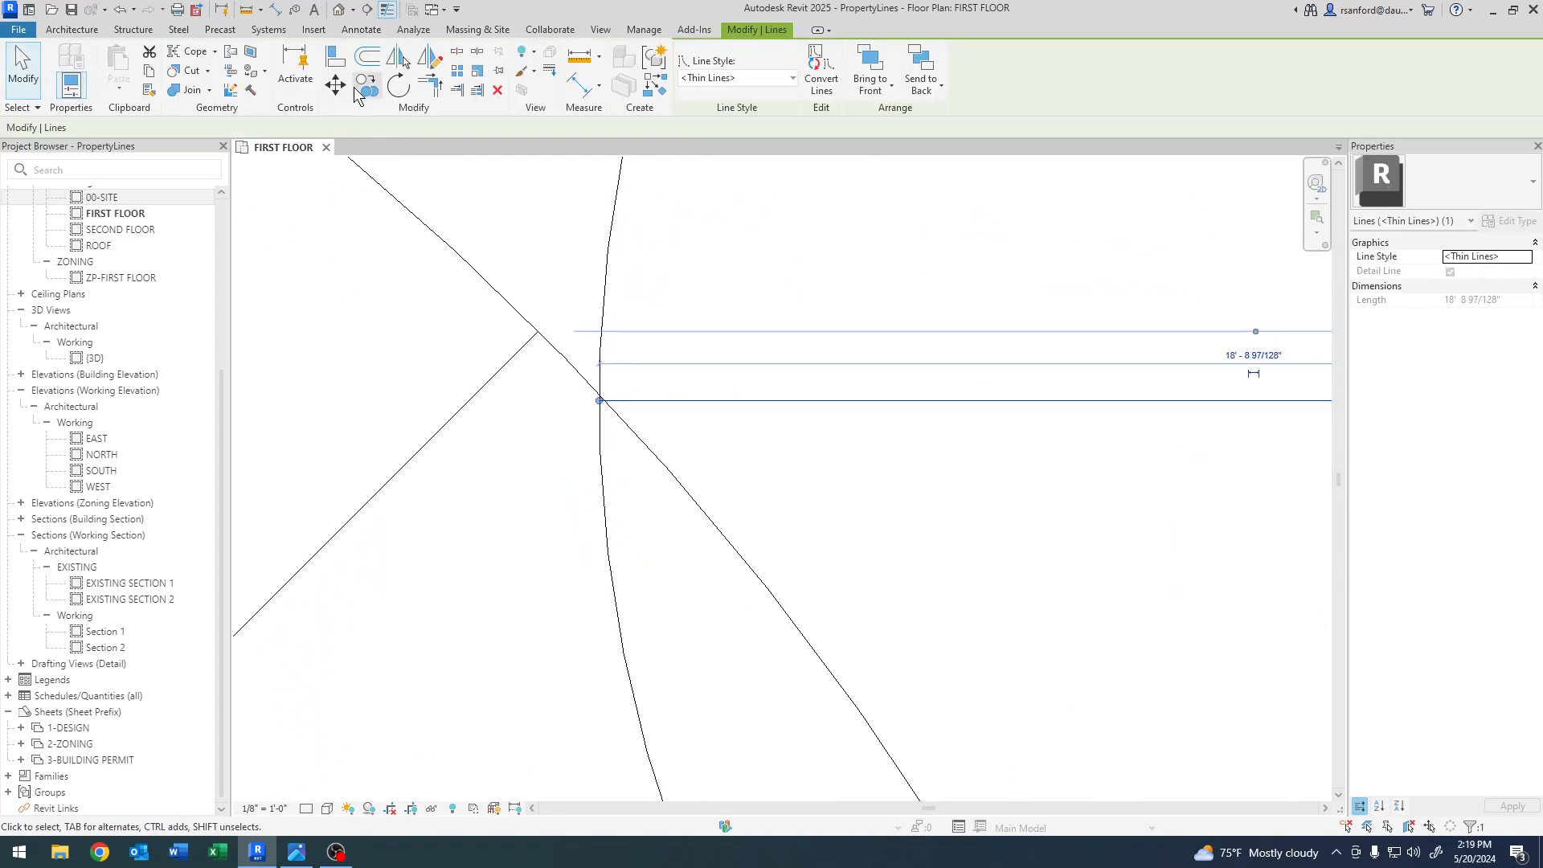
left_click(397, 85)
scroll(565, 512, "down", 2)
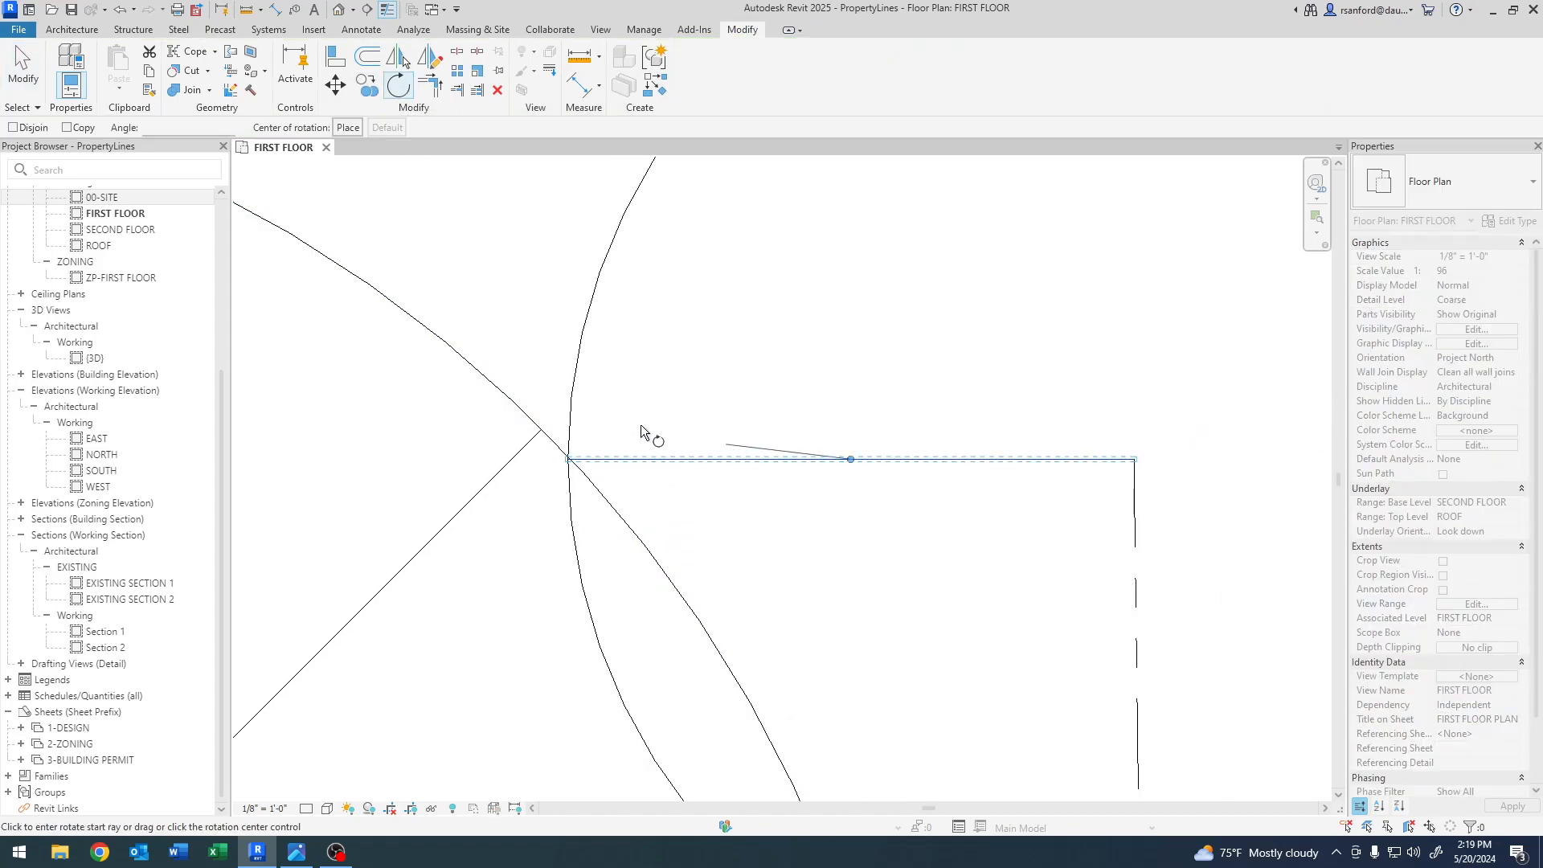
left_click(348, 127)
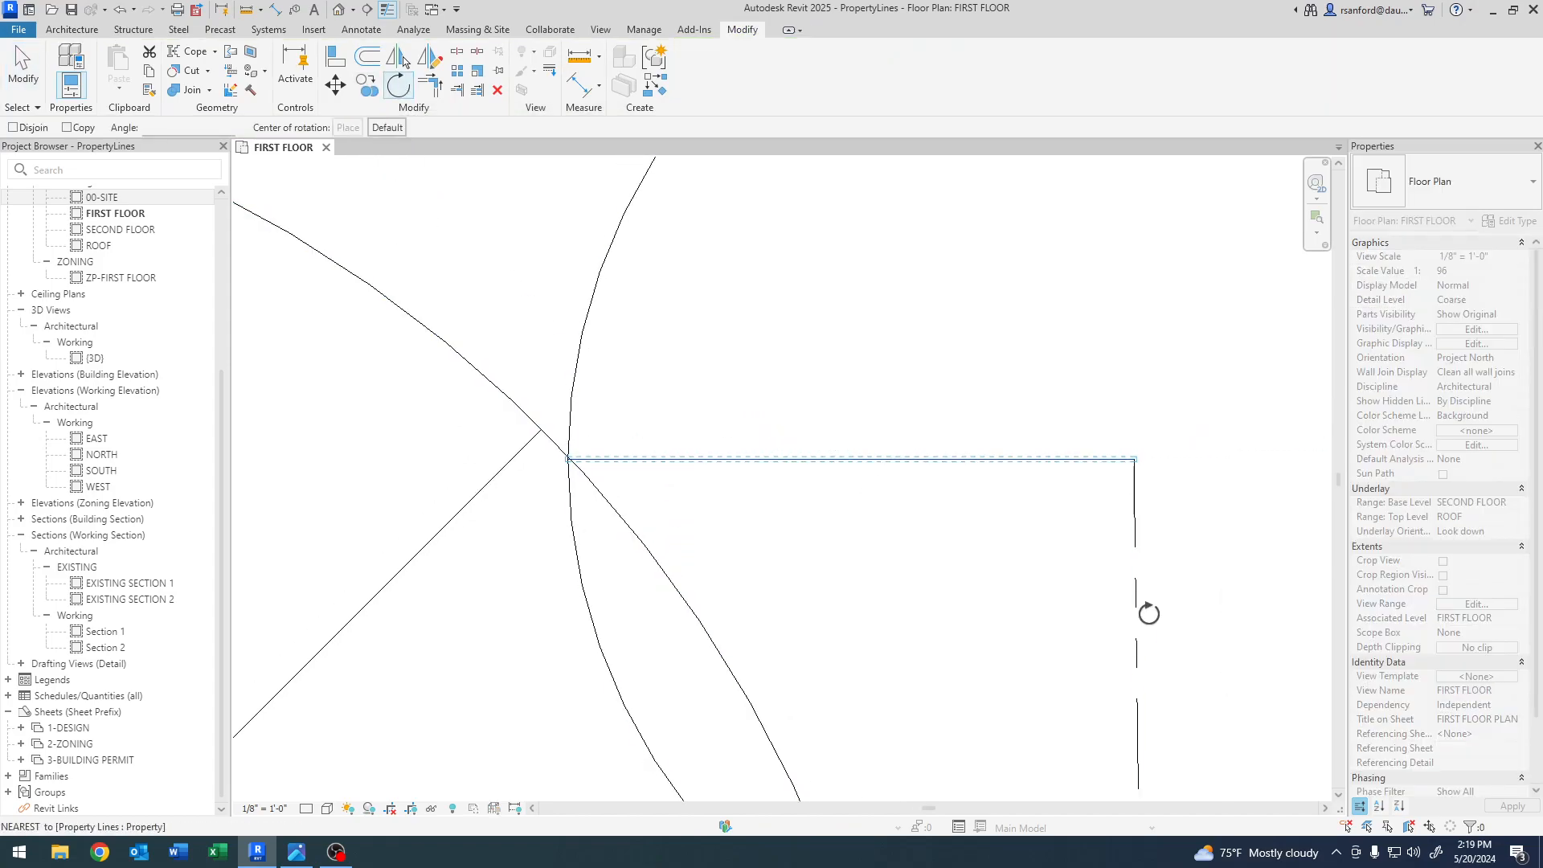
left_click(1136, 459)
scroll(526, 460, "up", 2)
scroll(779, 498, "up", 2)
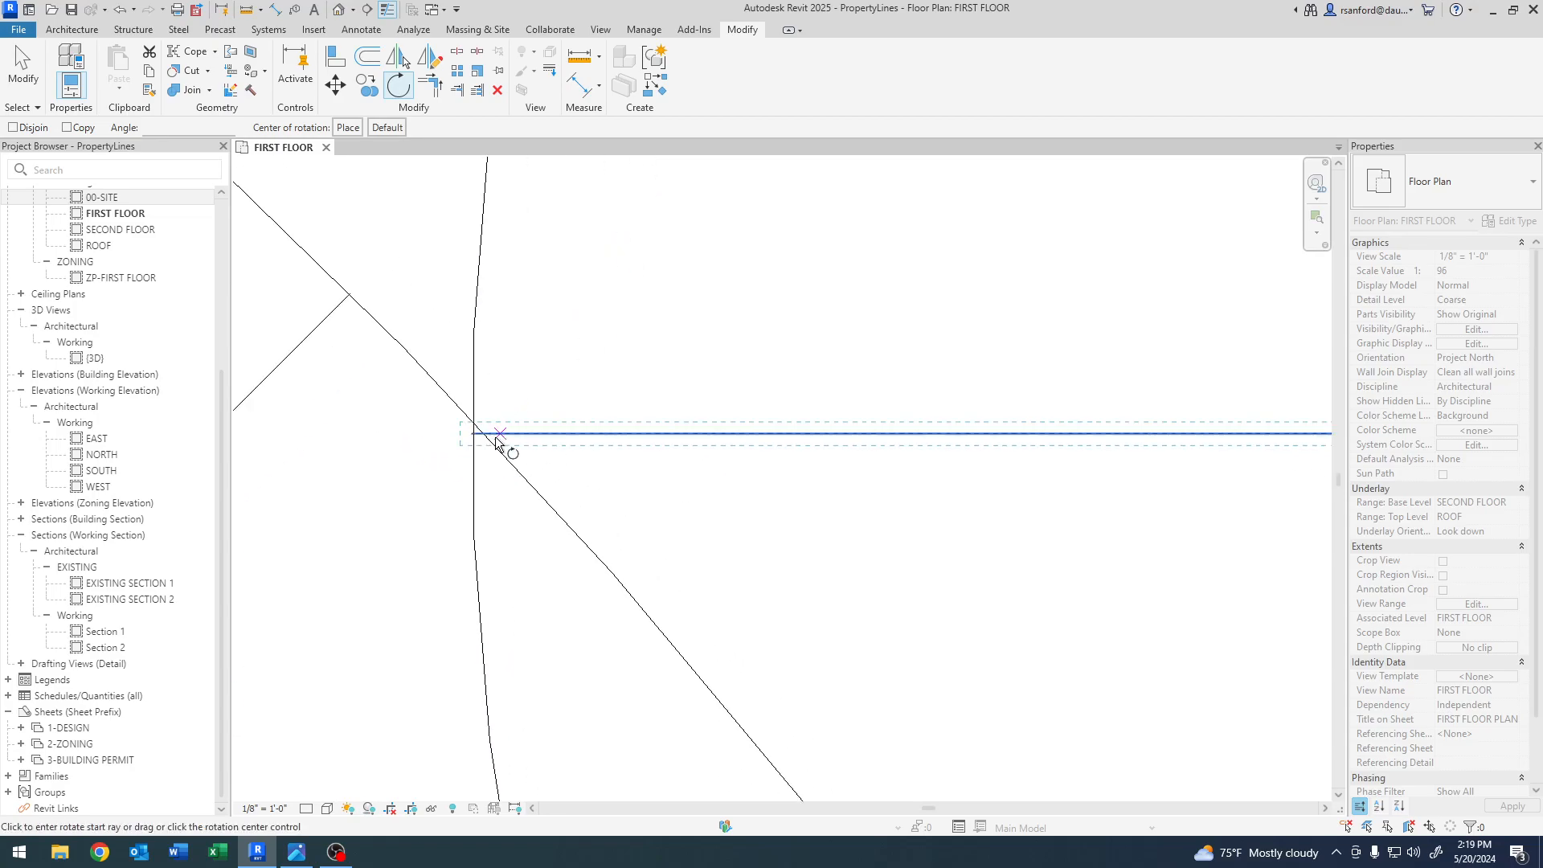
left_click(471, 439)
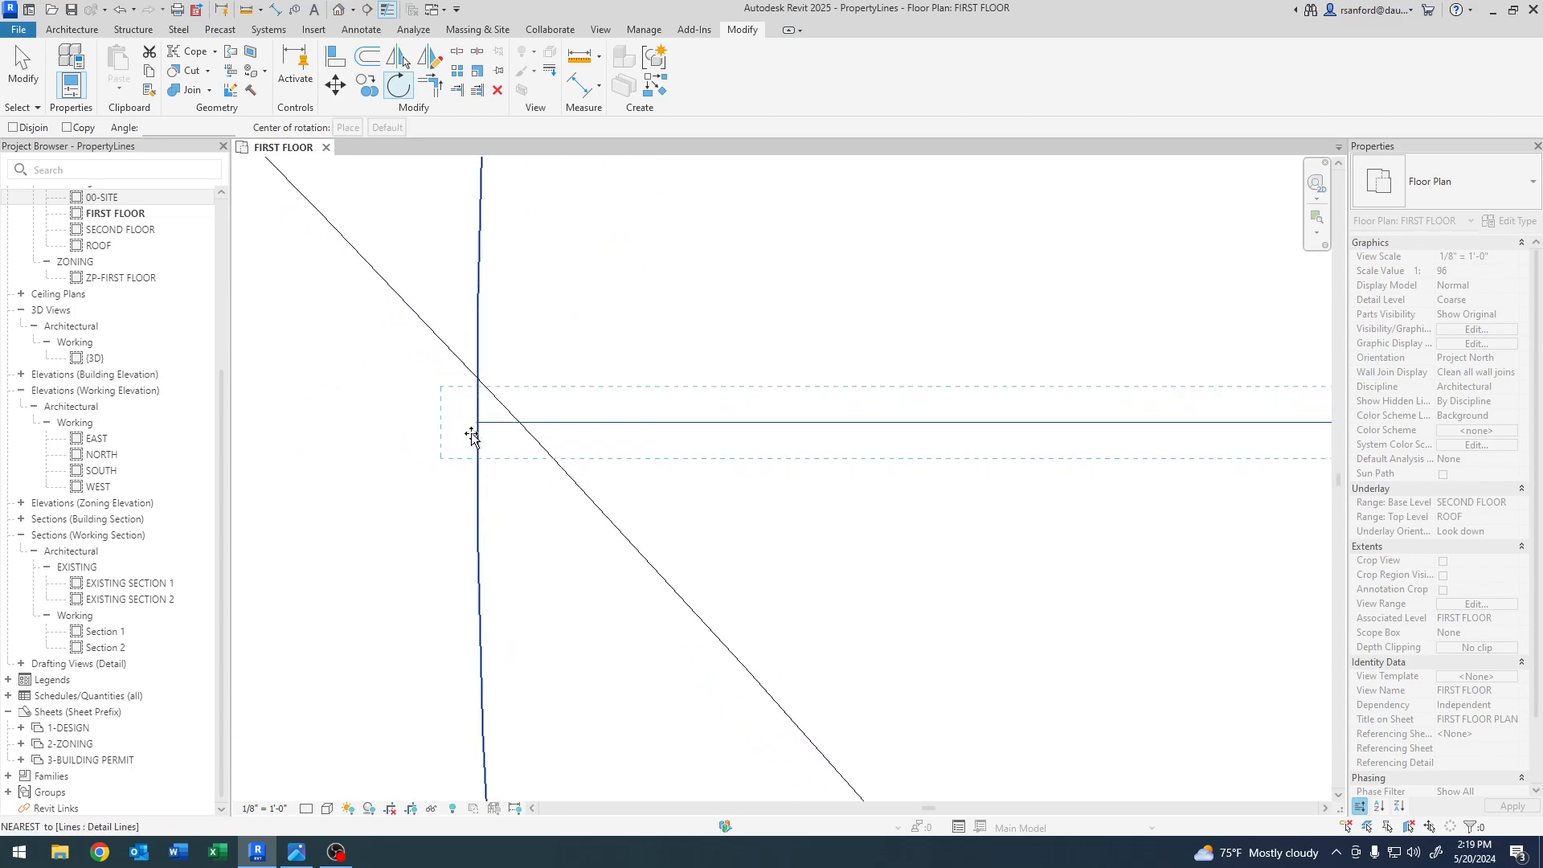
left_click(480, 362)
scroll(420, 495, "down", 2)
key("Escape")
- Rotate the long chord about its lower end so its upper end meets the intersection of the two circles
left_click(345, 494)
scroll(346, 563, "down", 2)
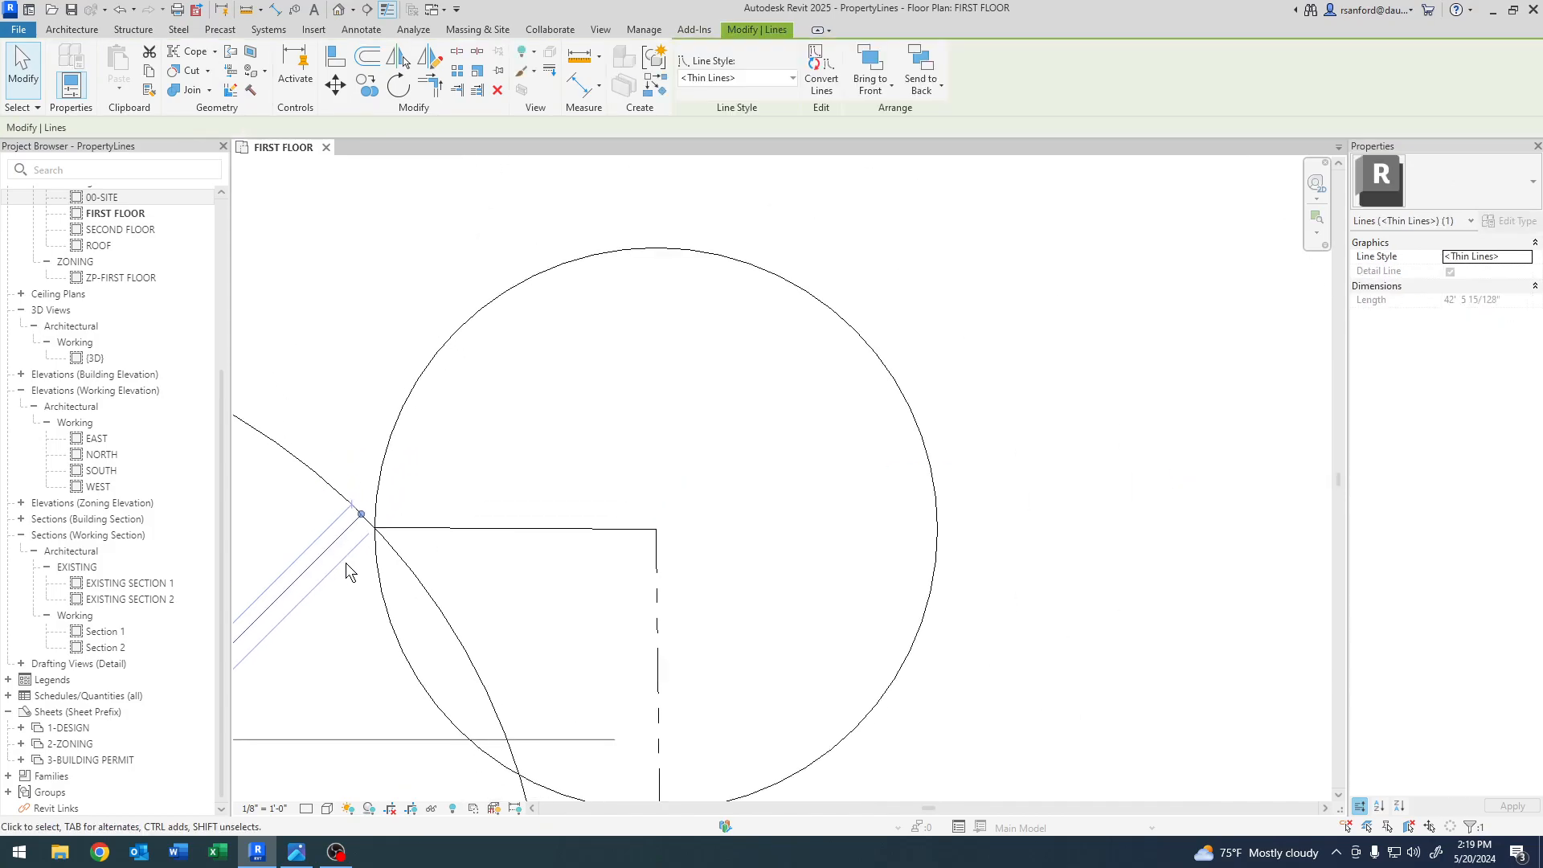
scroll(764, 414, "up", 2)
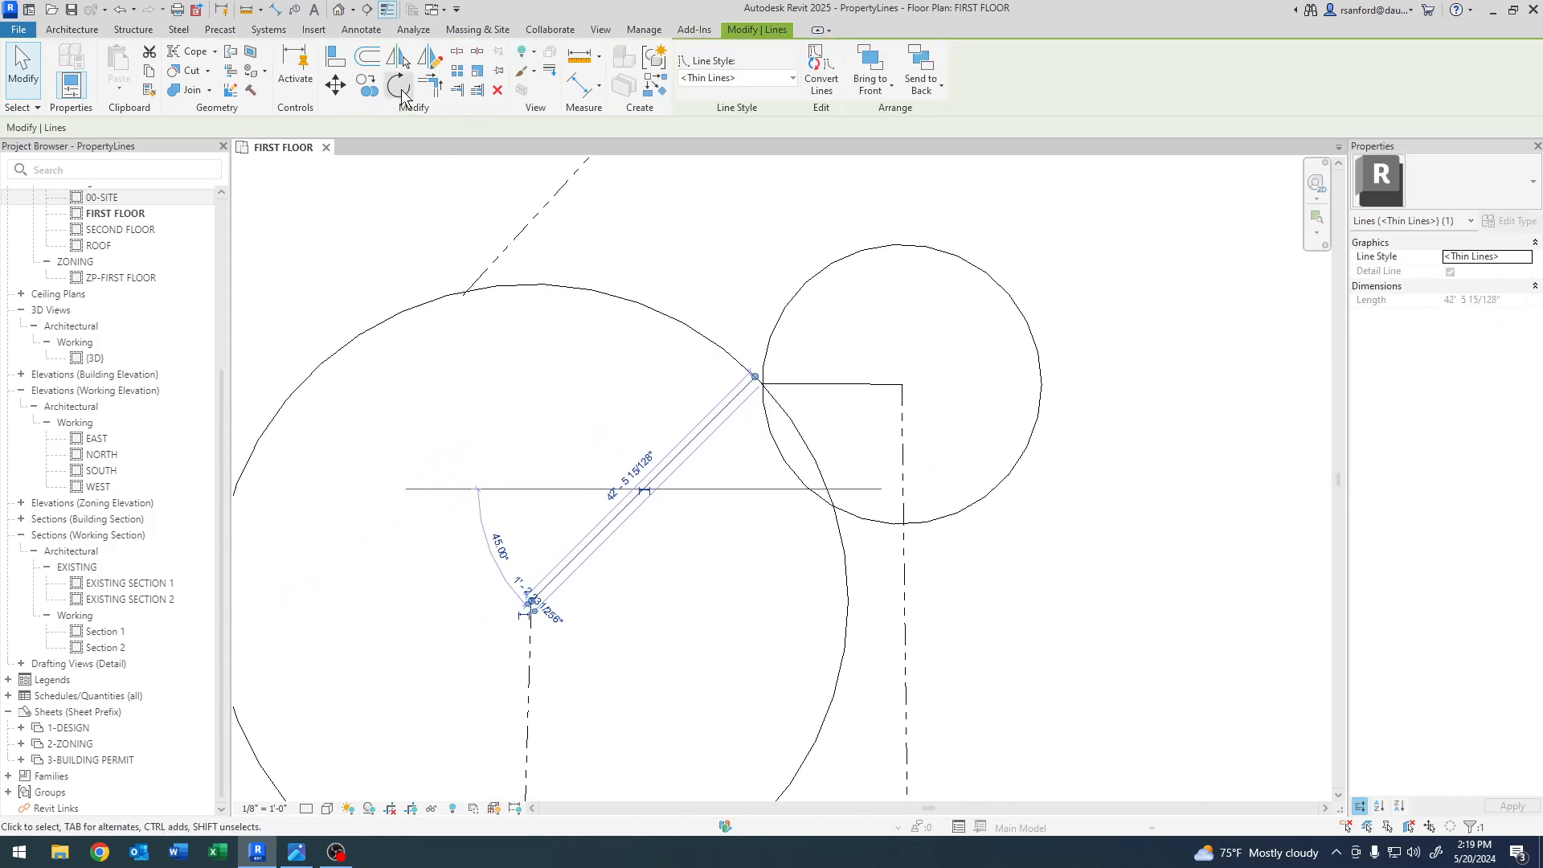
left_click(402, 89)
left_click(346, 127)
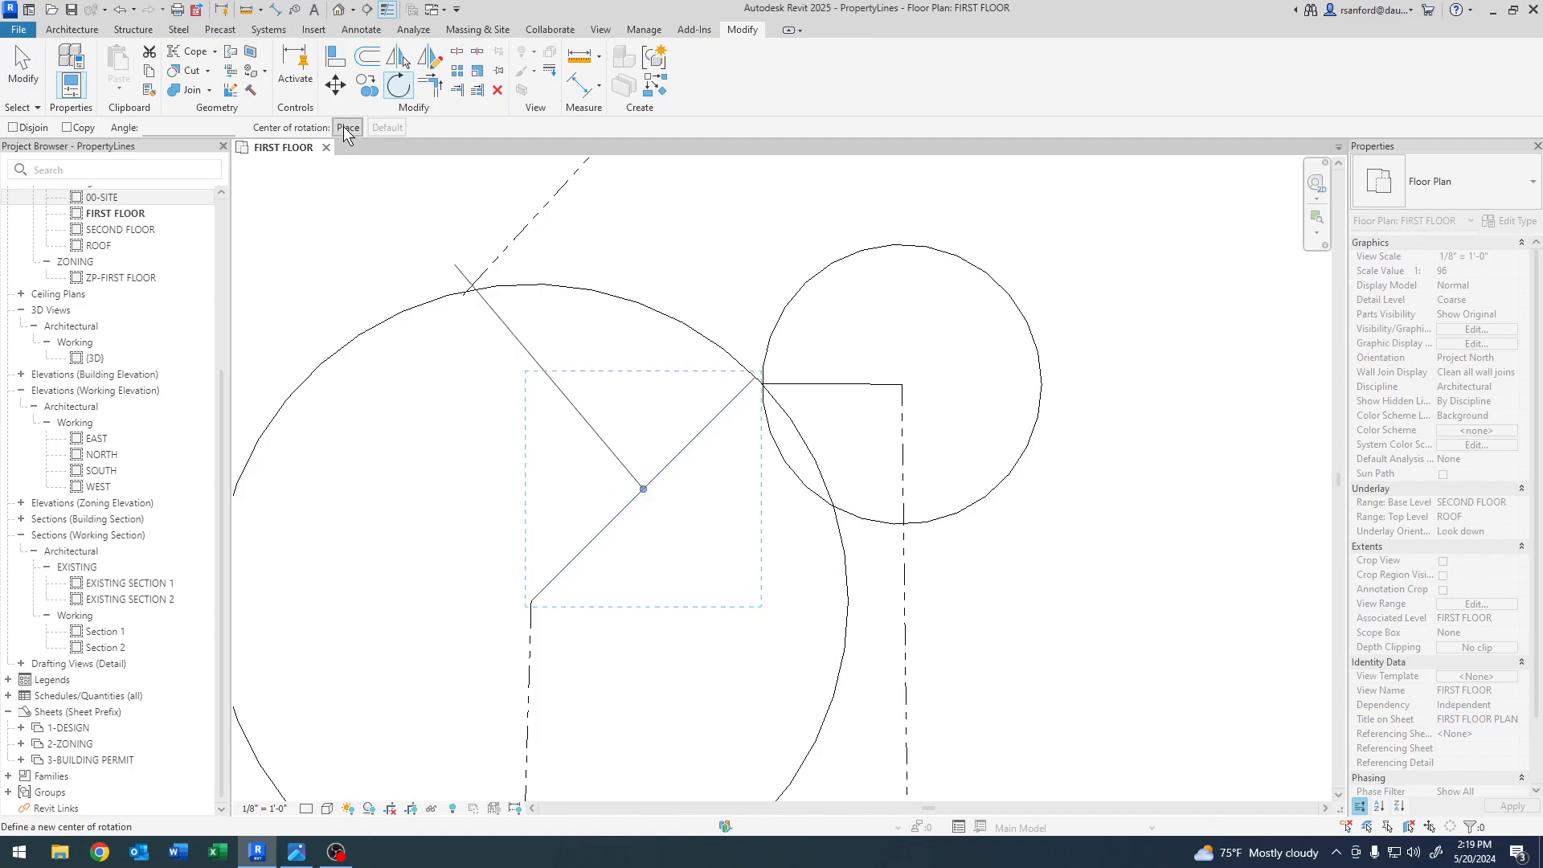
left_click(531, 601)
scroll(800, 341, "up", 4)
scroll(599, 507, "up", 3)
left_click(622, 516)
scroll(634, 539, "up", 1)
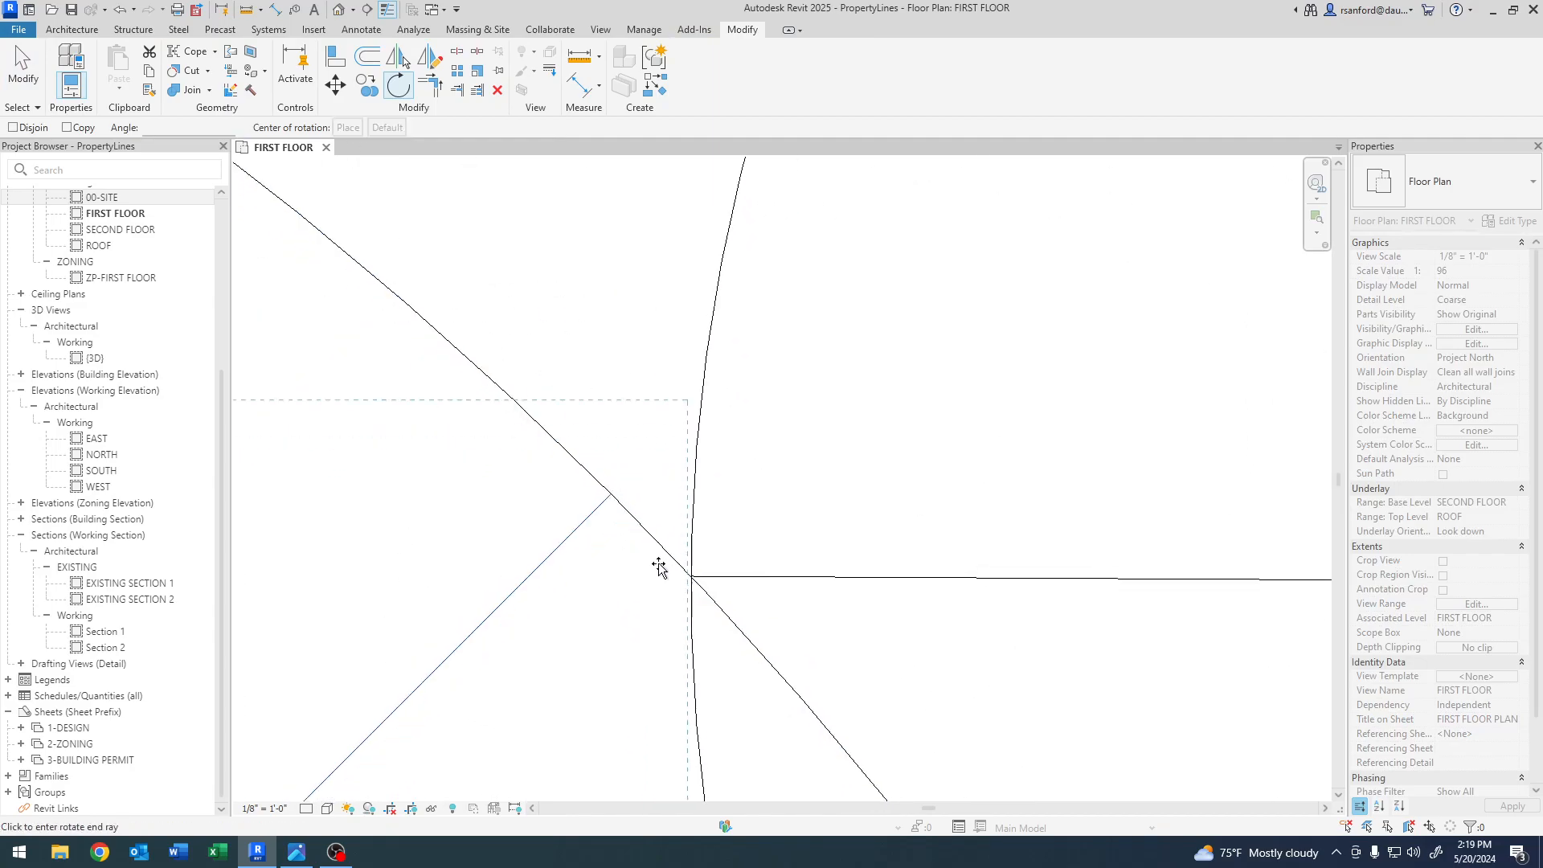
left_click(713, 530)
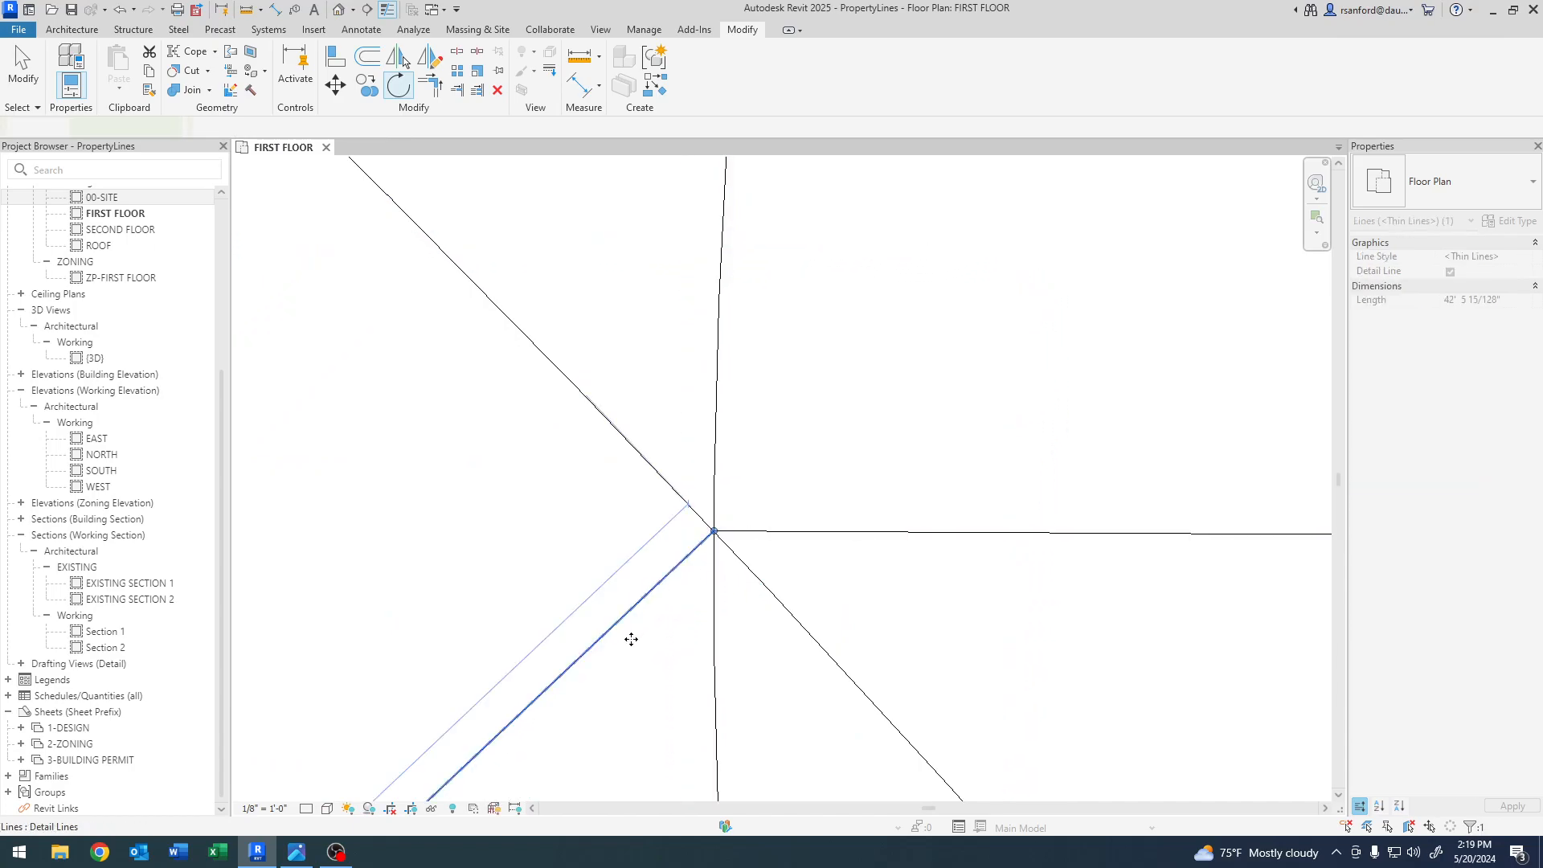
key("Escape")
- Delete the two detail circles and the tagged two-segment property line above them
scroll(611, 562, "down", 6)
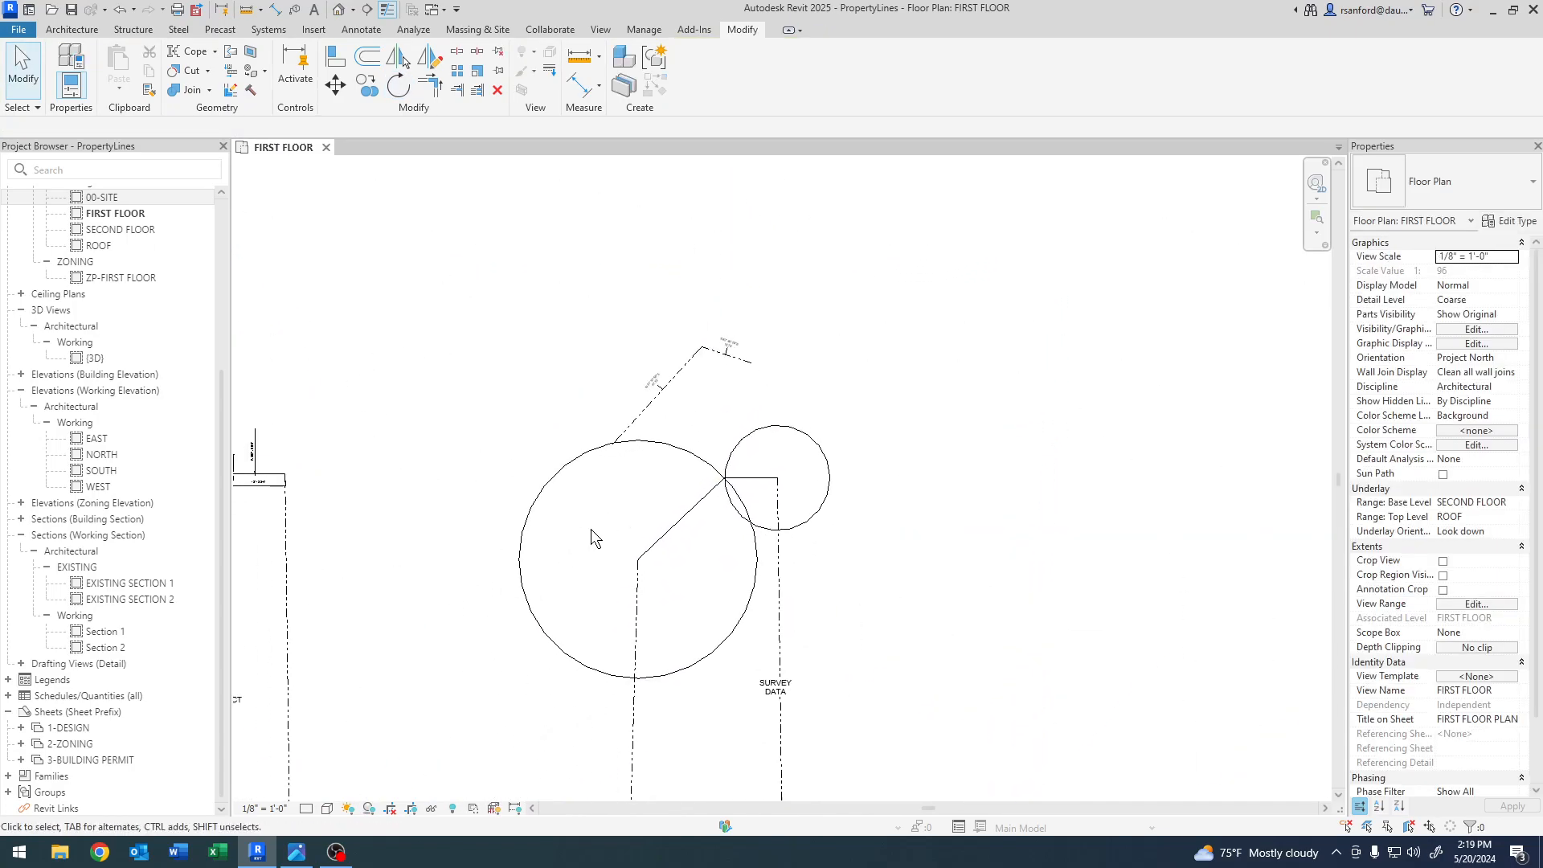
left_click(525, 527)
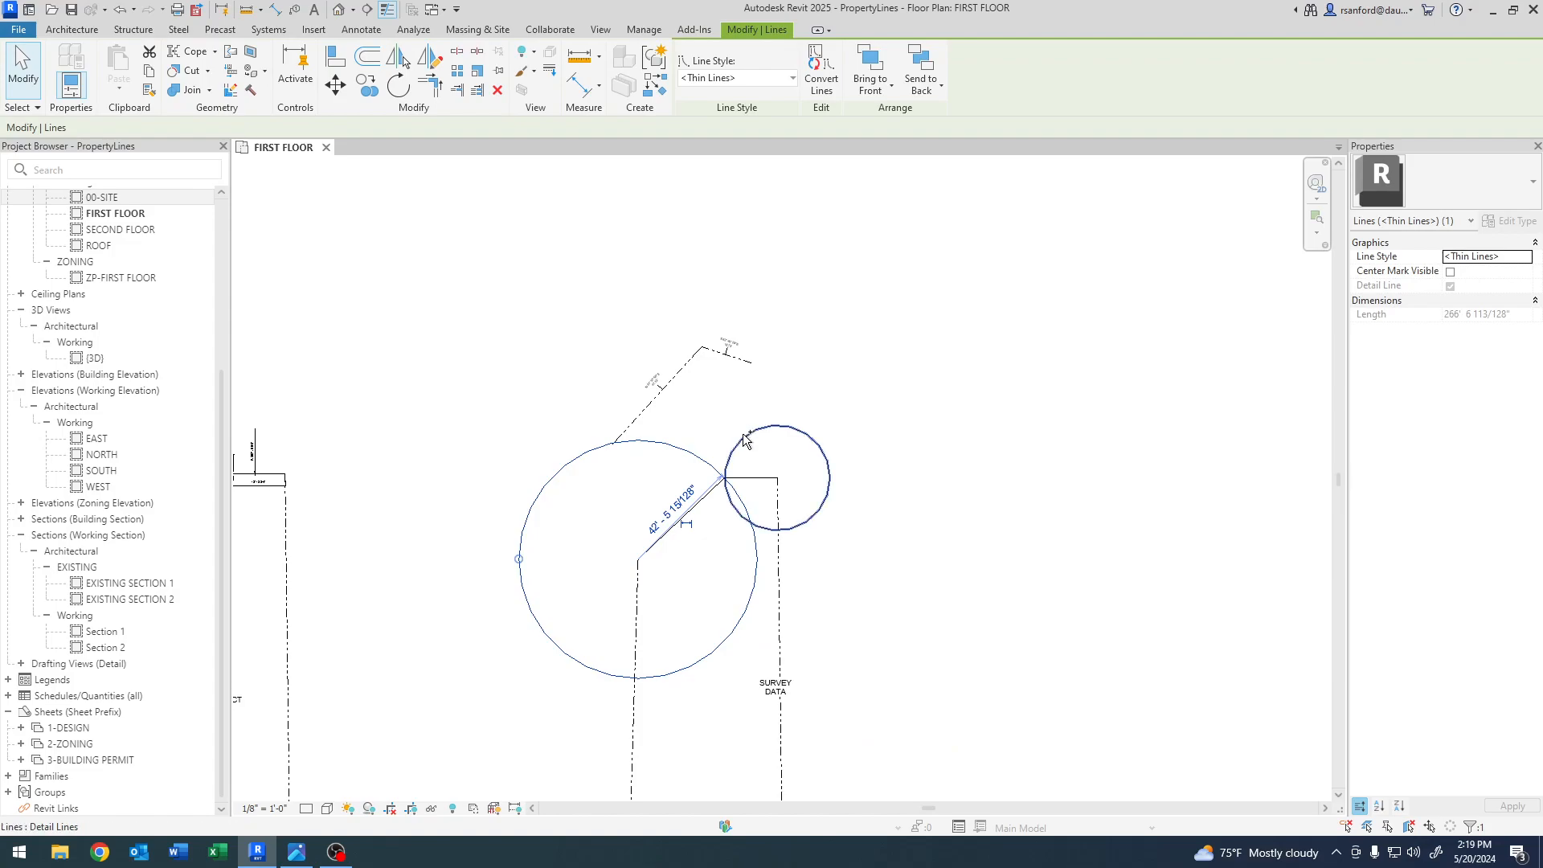
left_click(498, 91)
left_click(635, 420)
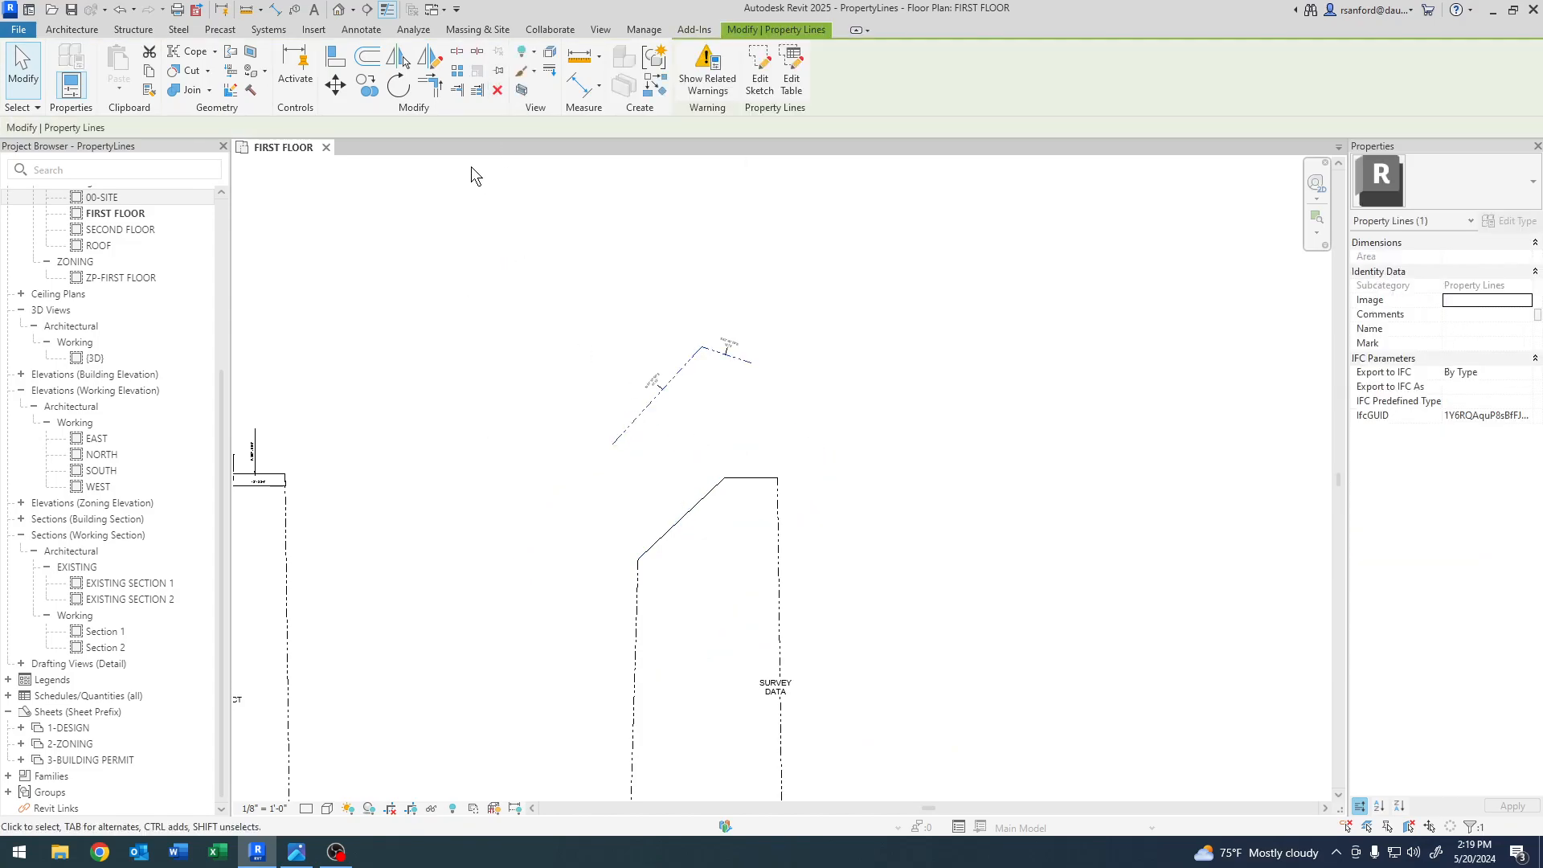
left_click(497, 92)
- Start a sketched property line and add the long diagonal chord to it with Pick Lines
scroll(566, 495, "up", 3)
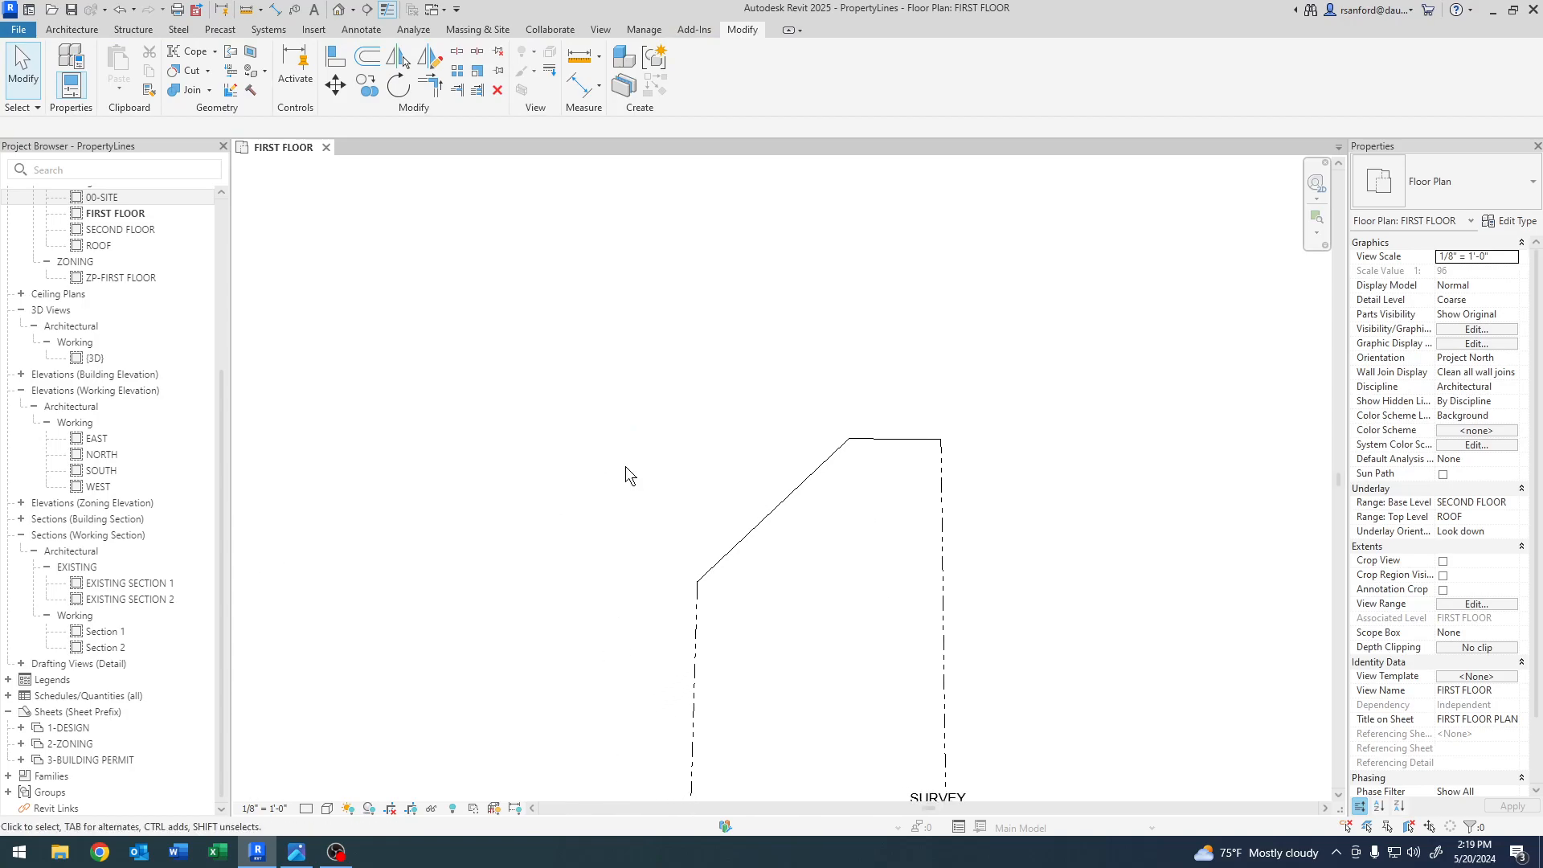
left_click(498, 32)
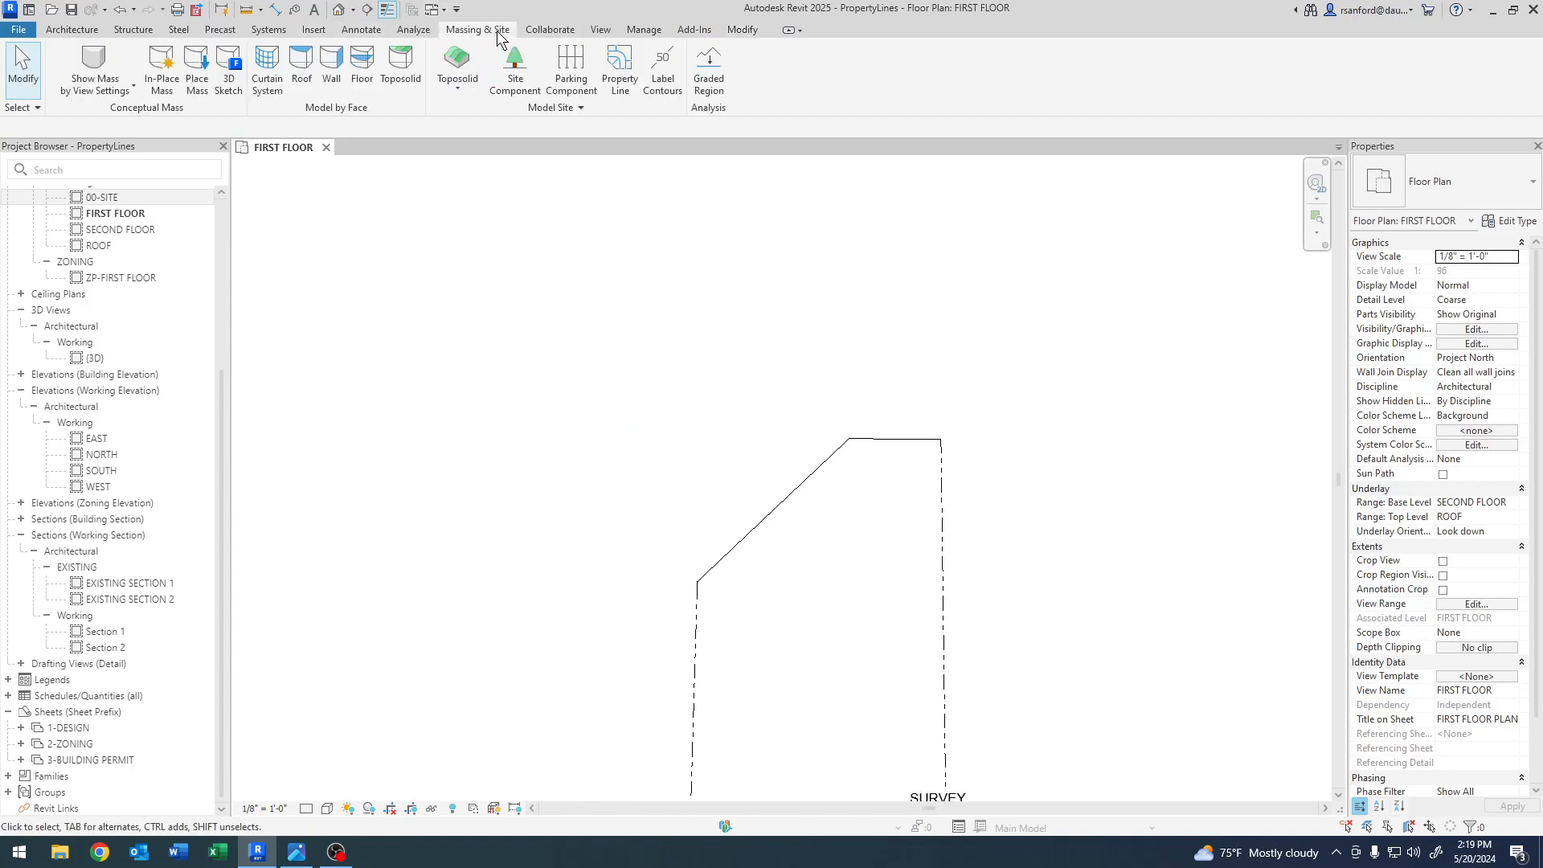
left_click(620, 70)
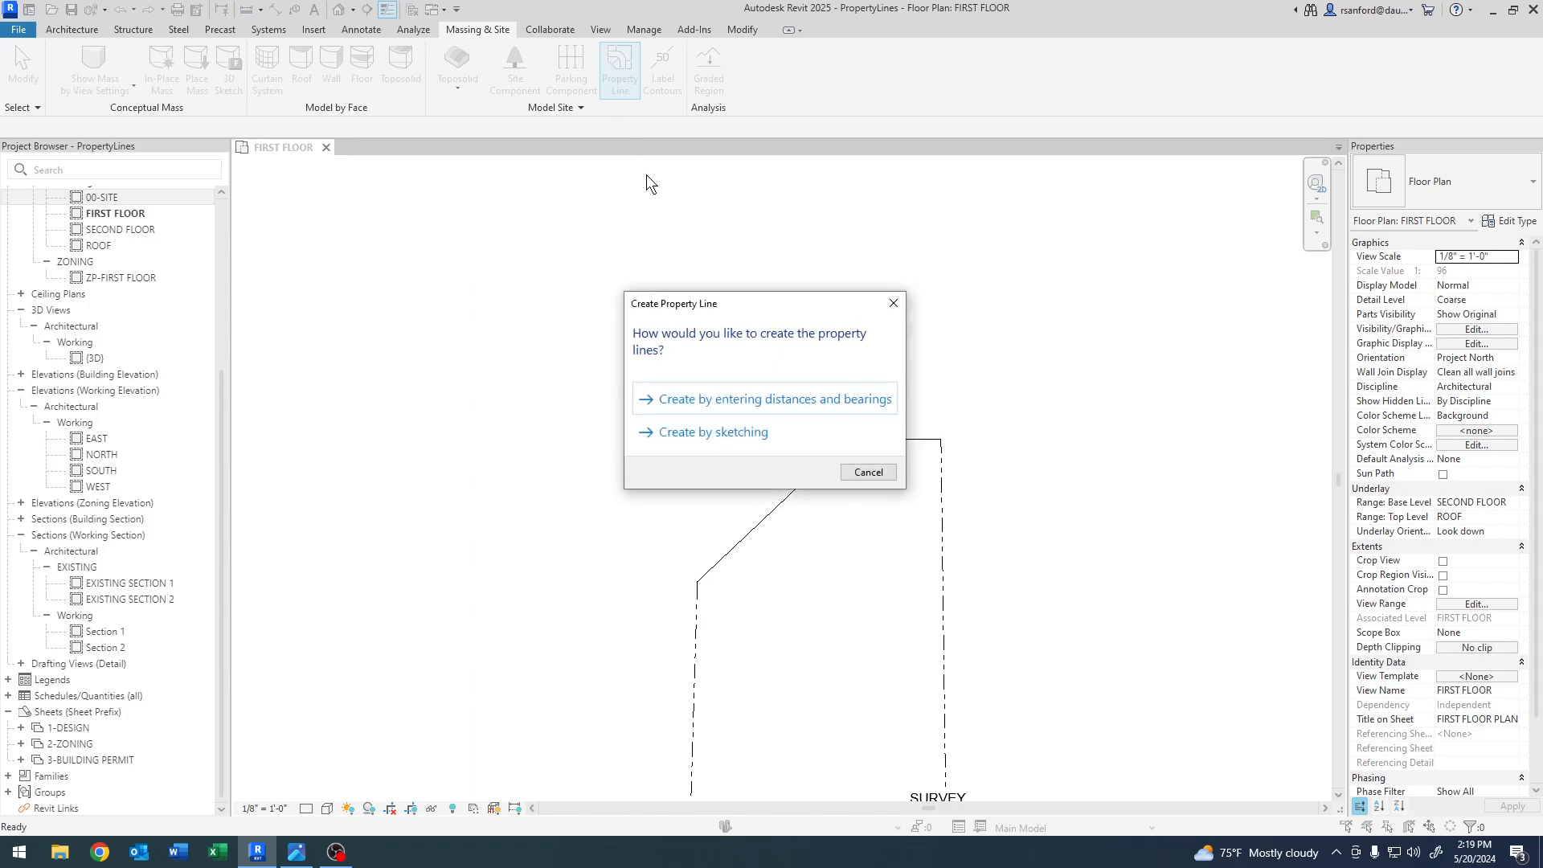
left_click(699, 438)
left_click(774, 510)
key("Escape")
left_click(756, 90)
left_click(803, 488)
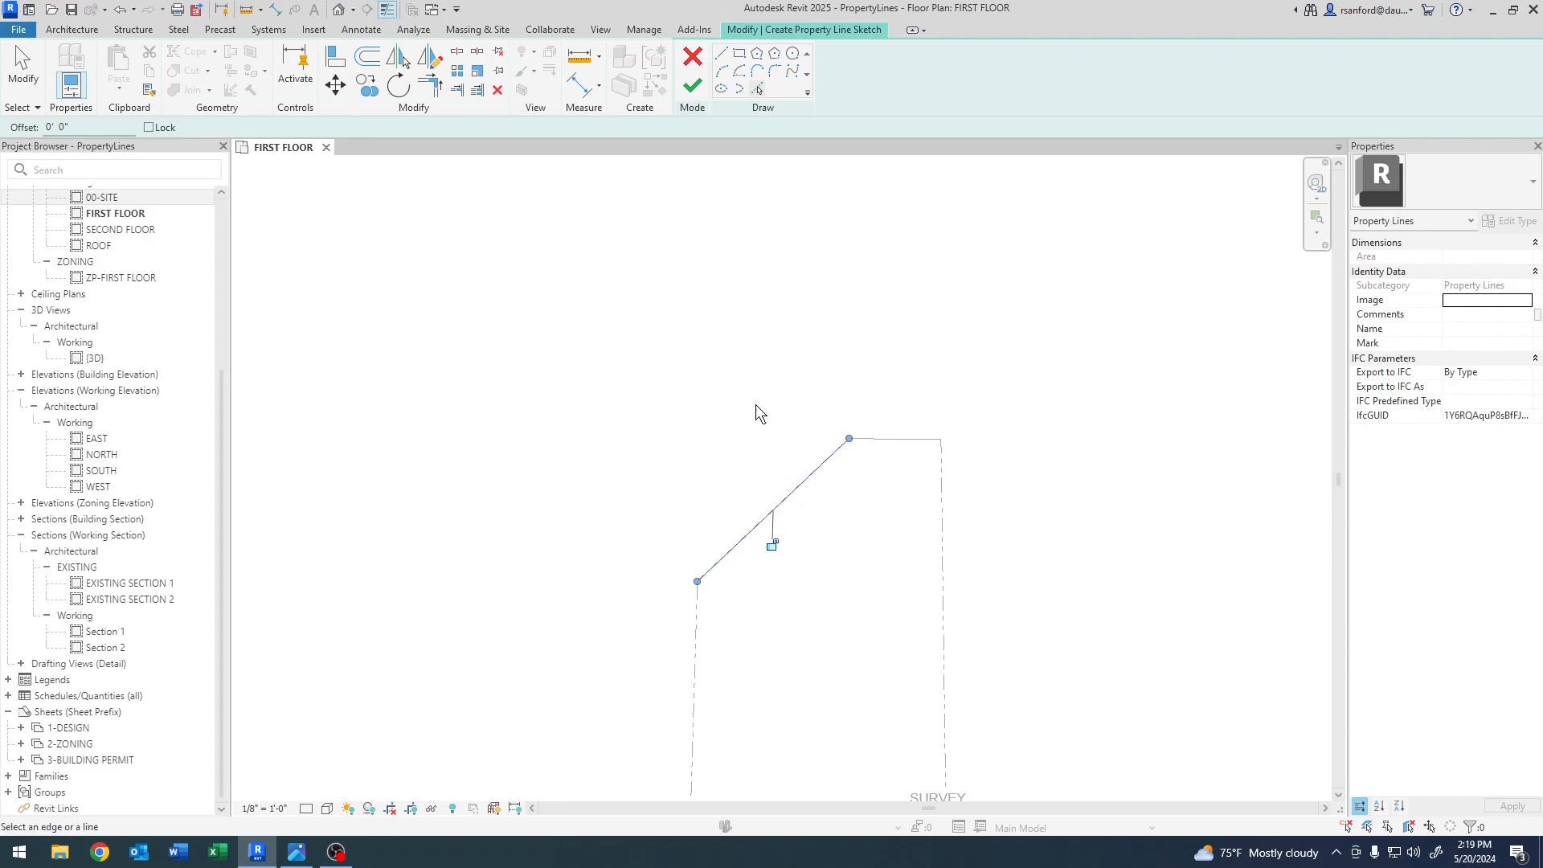
- Try adding the short chord to the sketch with Pick Lines, and delete the resulting sketch line
left_click(887, 439)
key("Escape")
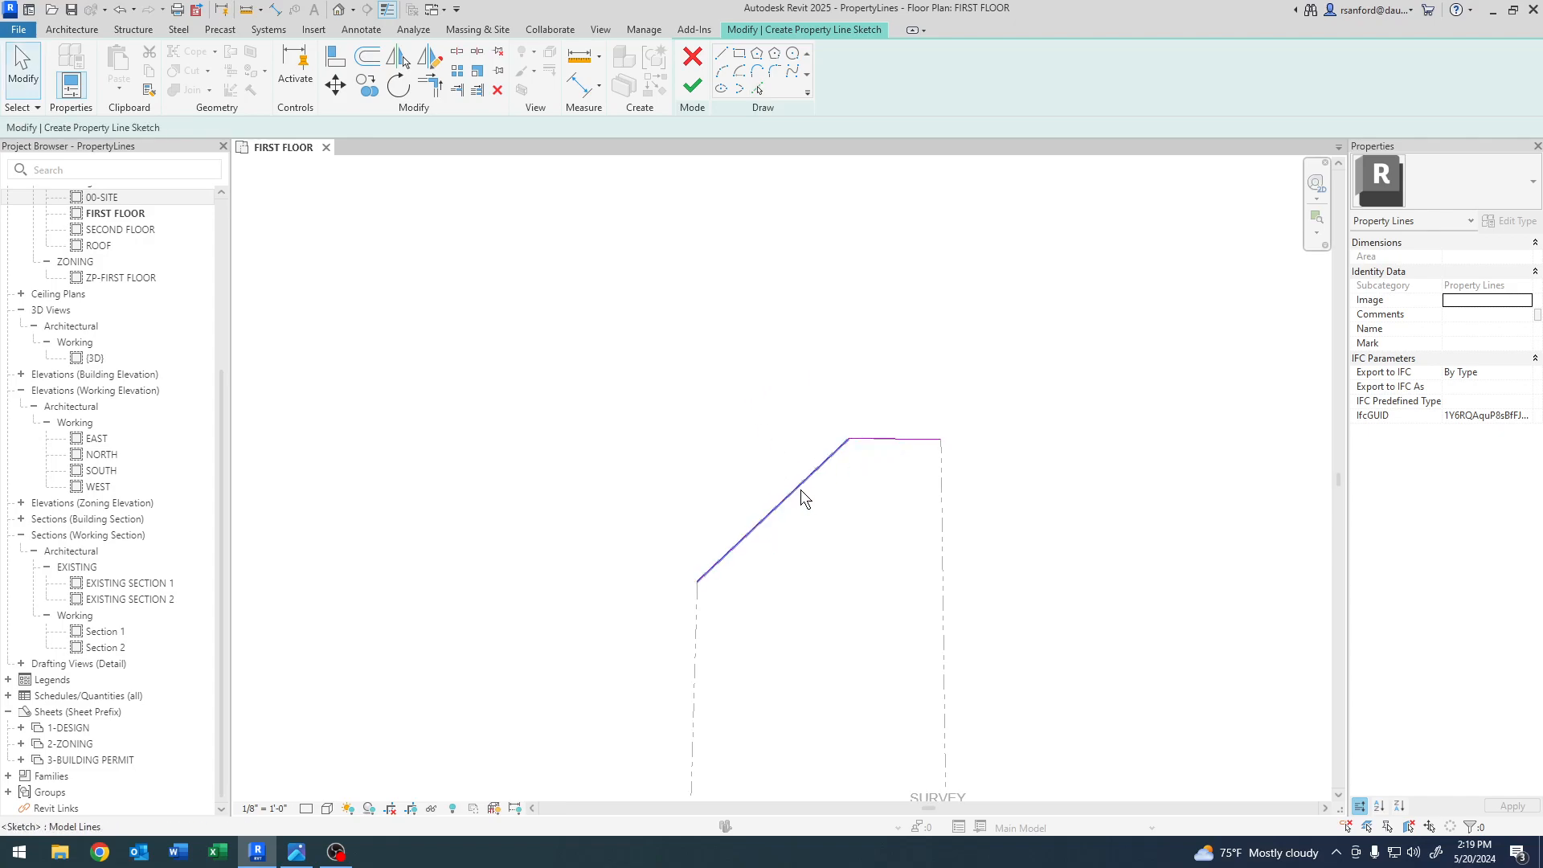
left_click(890, 439)
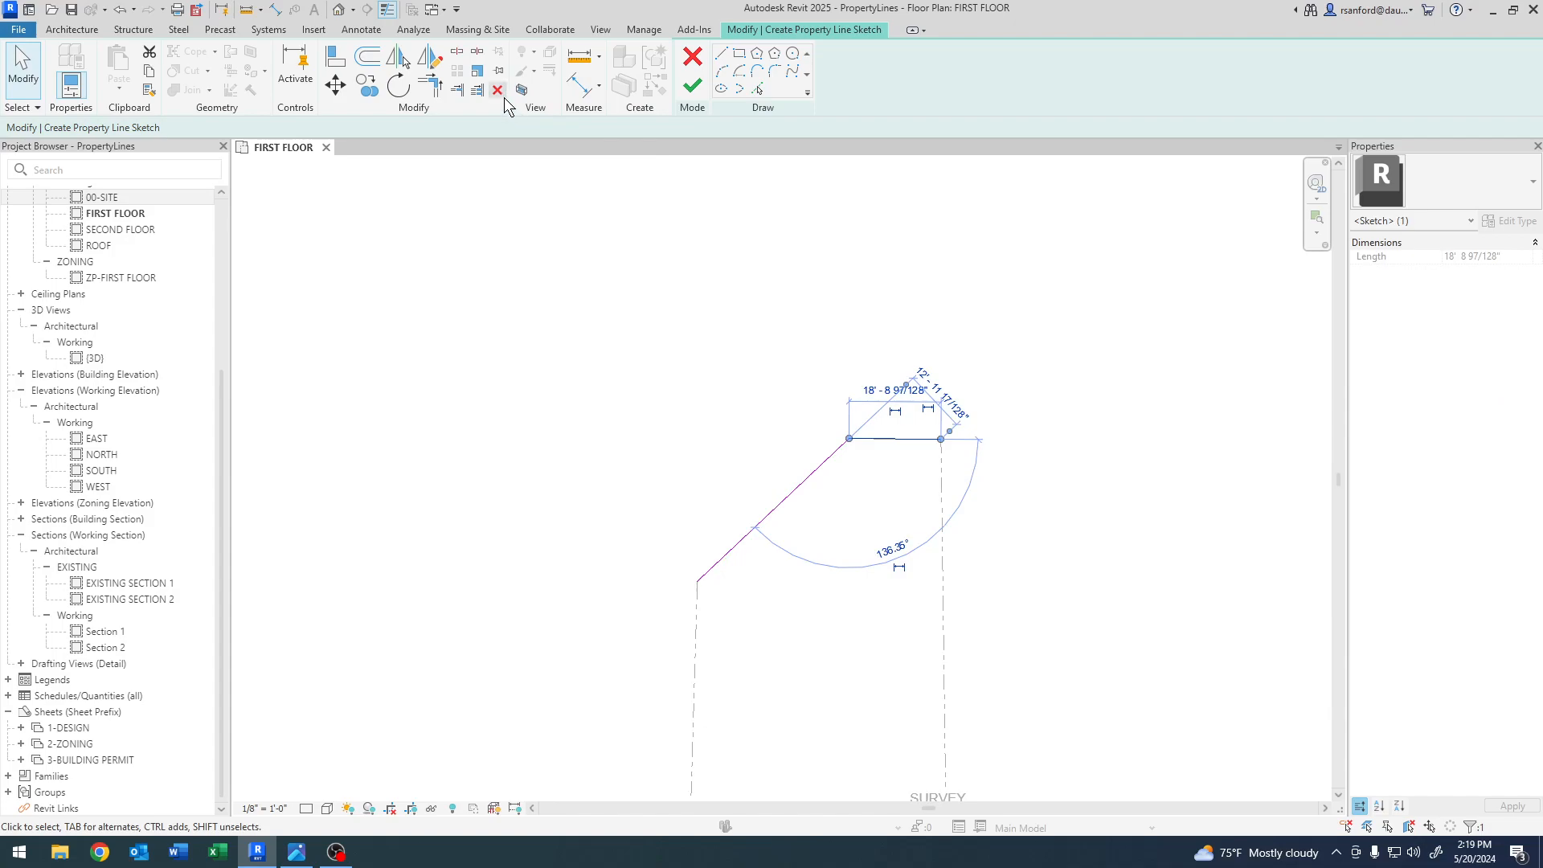
key("Escape")
- Draw a sketch line over the short chord from the diagonal's upper end to the chord's far end, using the Endpoints snap override
scroll(893, 609, "up", 3)
mouse_move(893, 609)
middle_mouse_down()
mouse_move(876, 632)
mouse_move(829, 590)
middle_mouse_up()
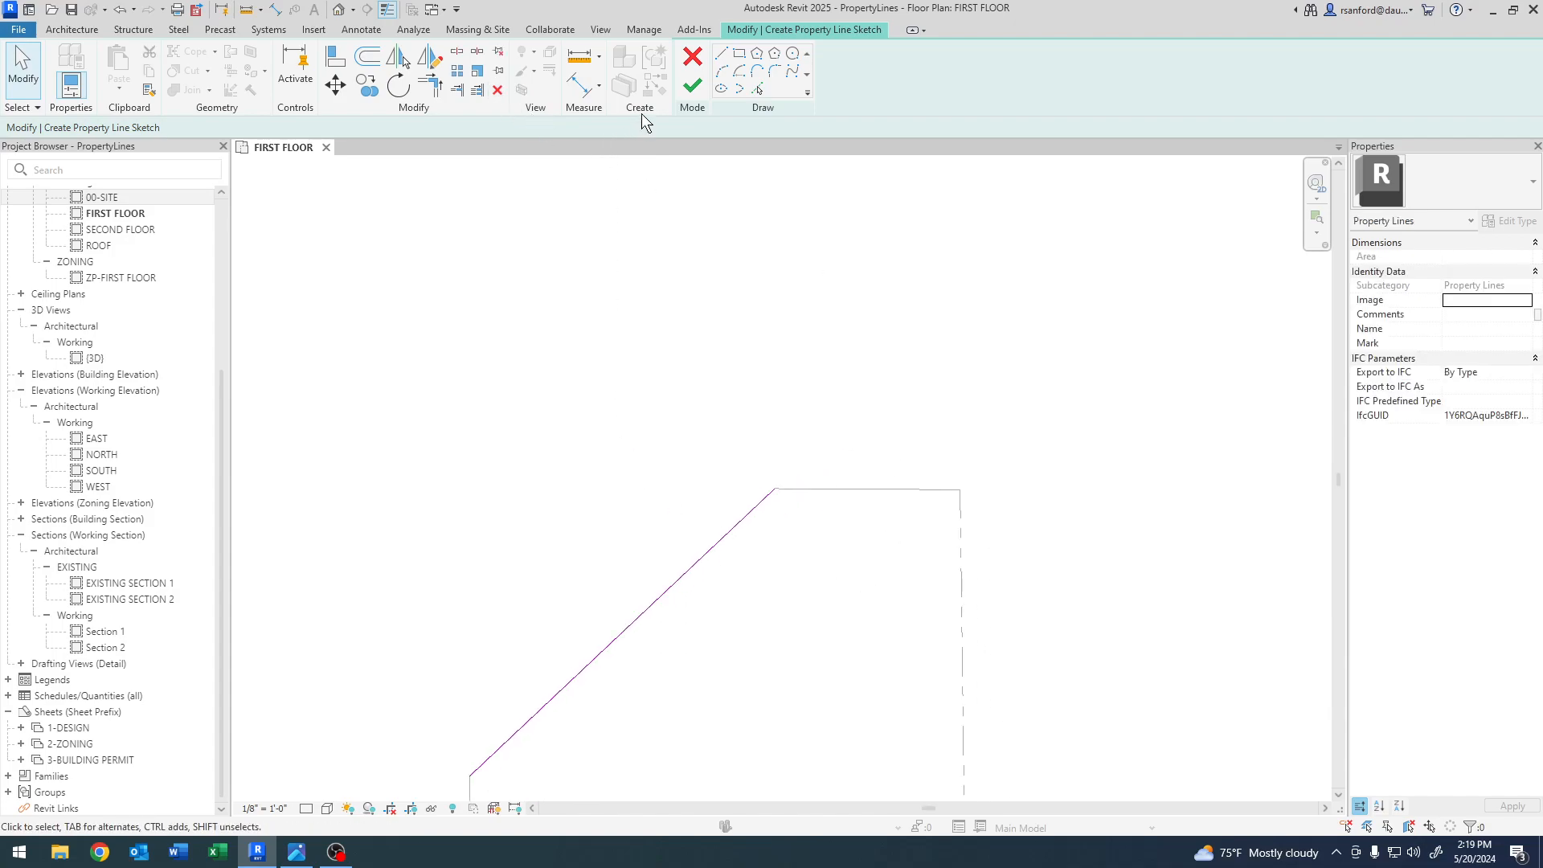
left_click(721, 53)
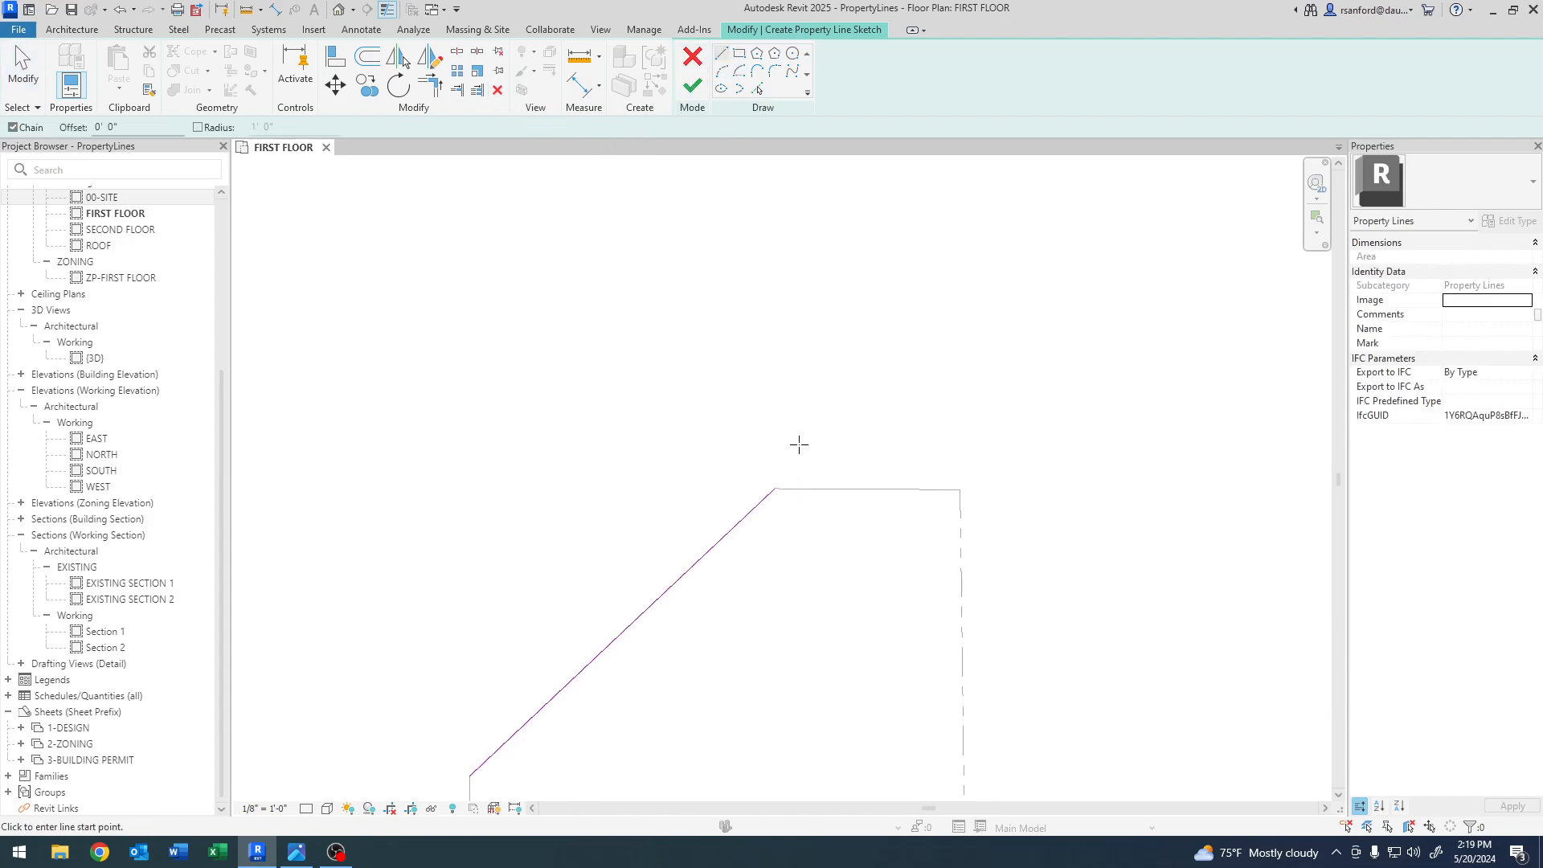
left_click(776, 489)
scroll(932, 450, "up", 3)
scroll(957, 579, "up", 3)
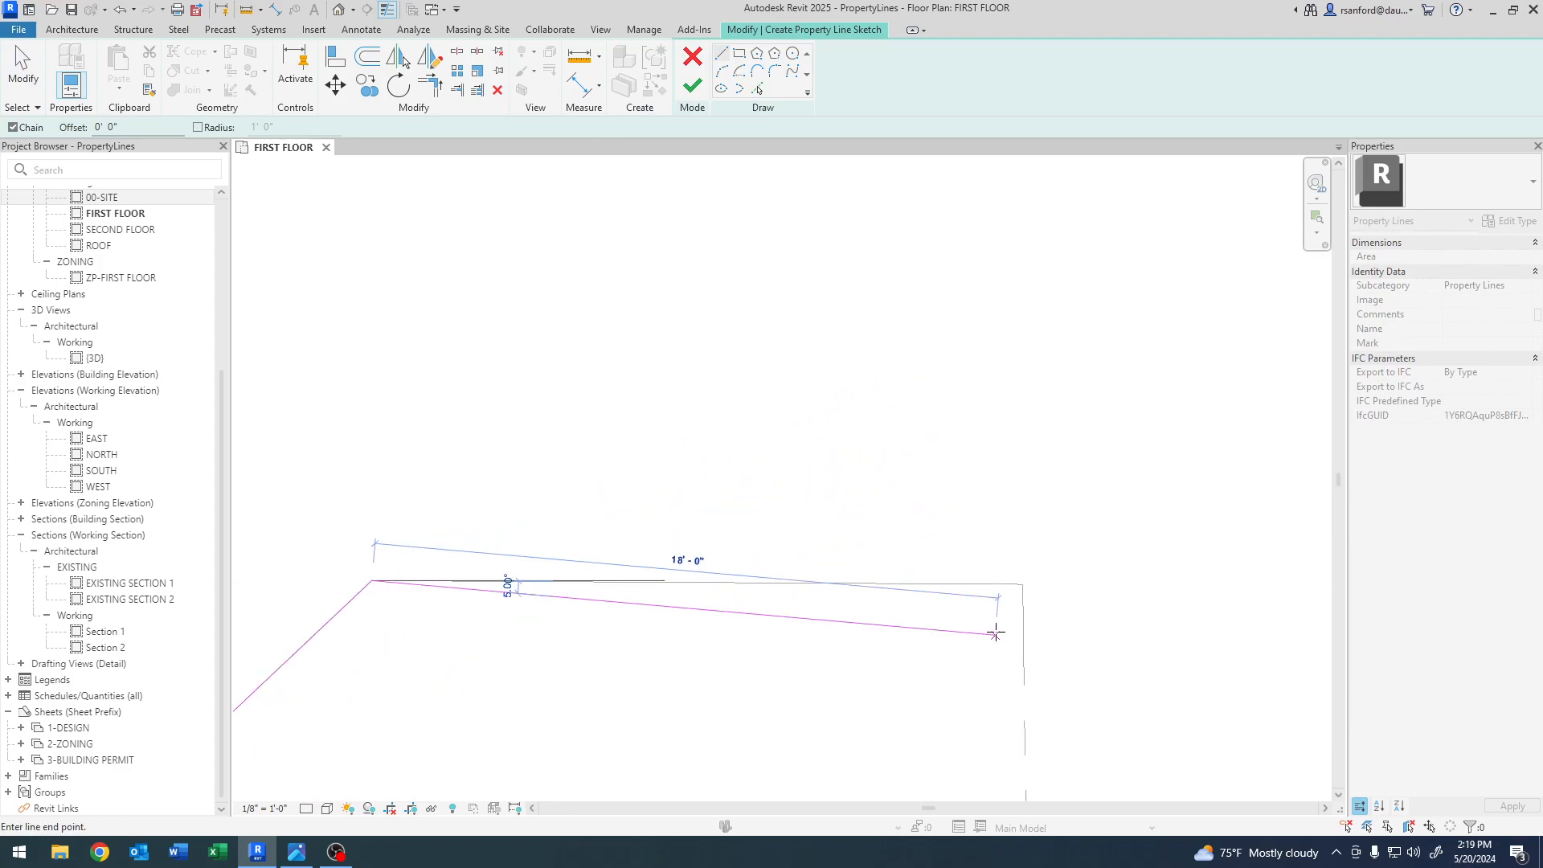
right_click(1048, 540)
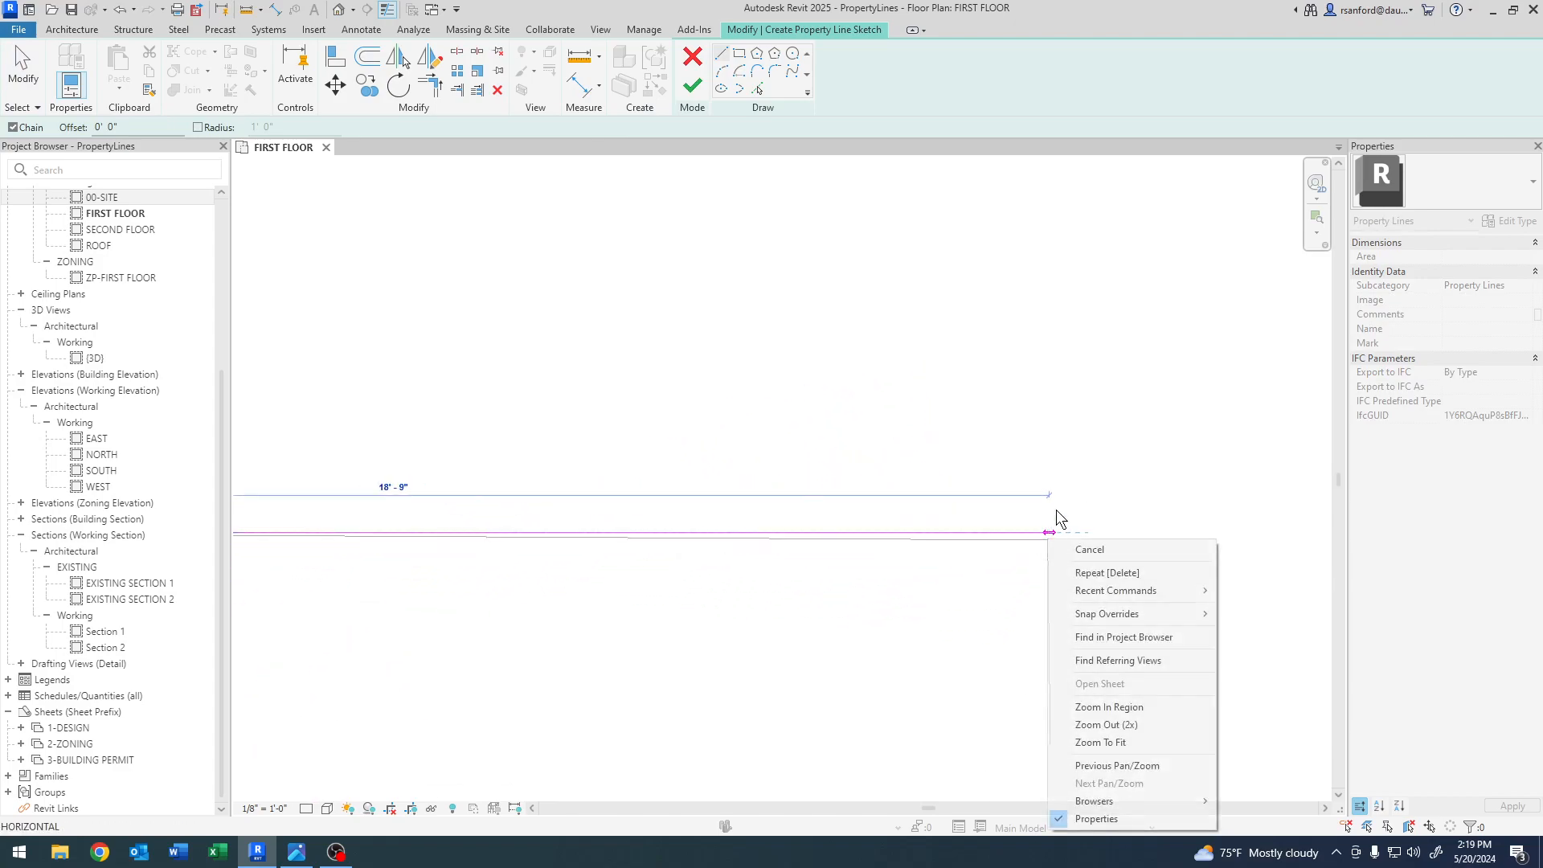
mouse_move(1073, 614)
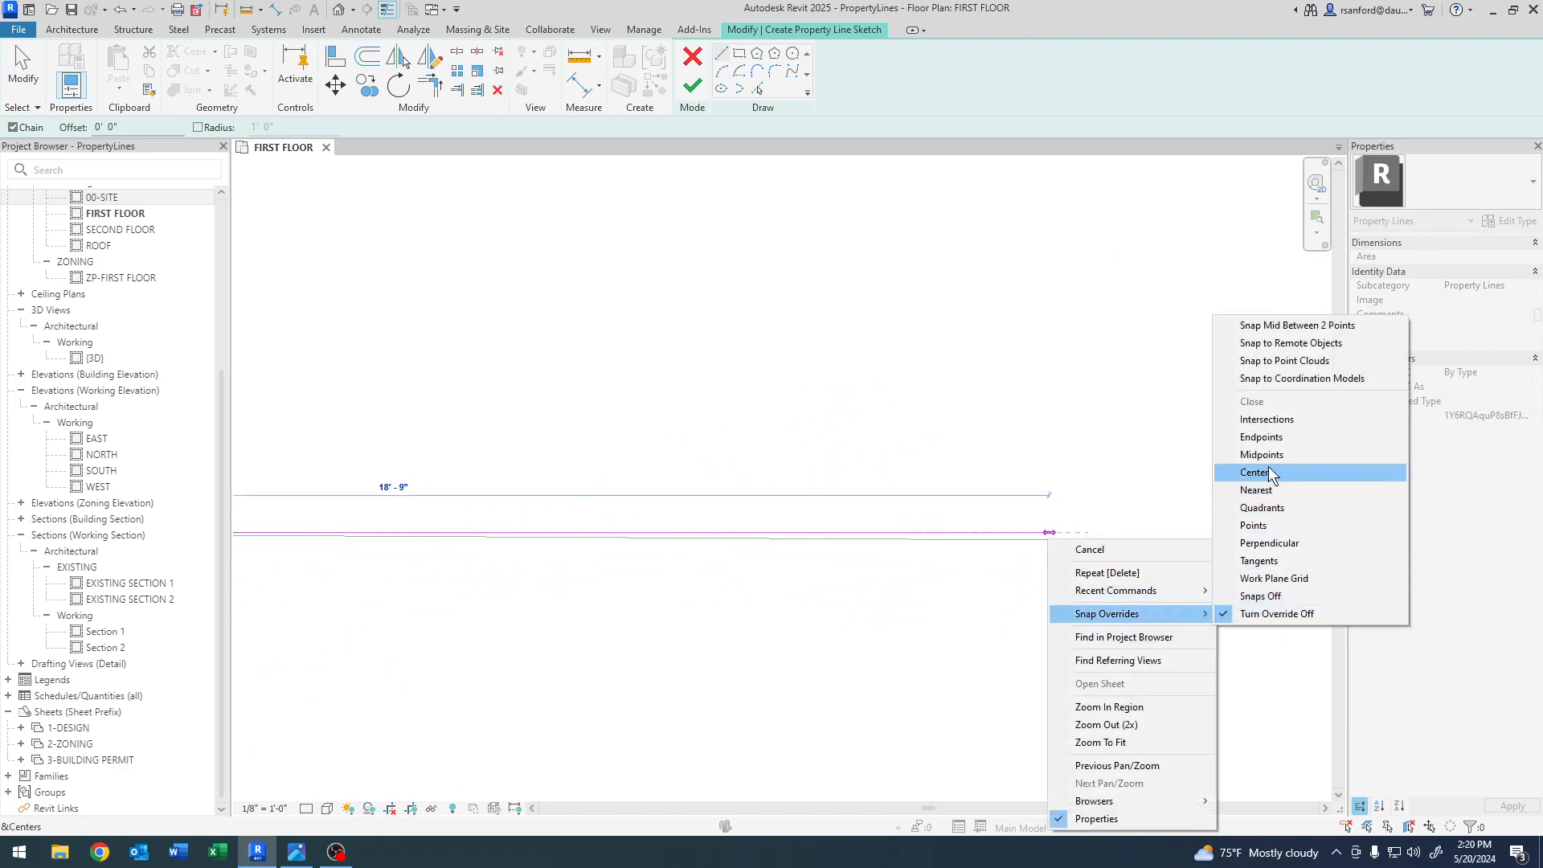
left_click(1263, 438)
left_click(1047, 540)
- Finish the two-segment property line sketch
scroll(999, 619, "down", 6)
key("Escape")
scroll(927, 668, "down", 4)
key("Escape")
left_click(697, 85)
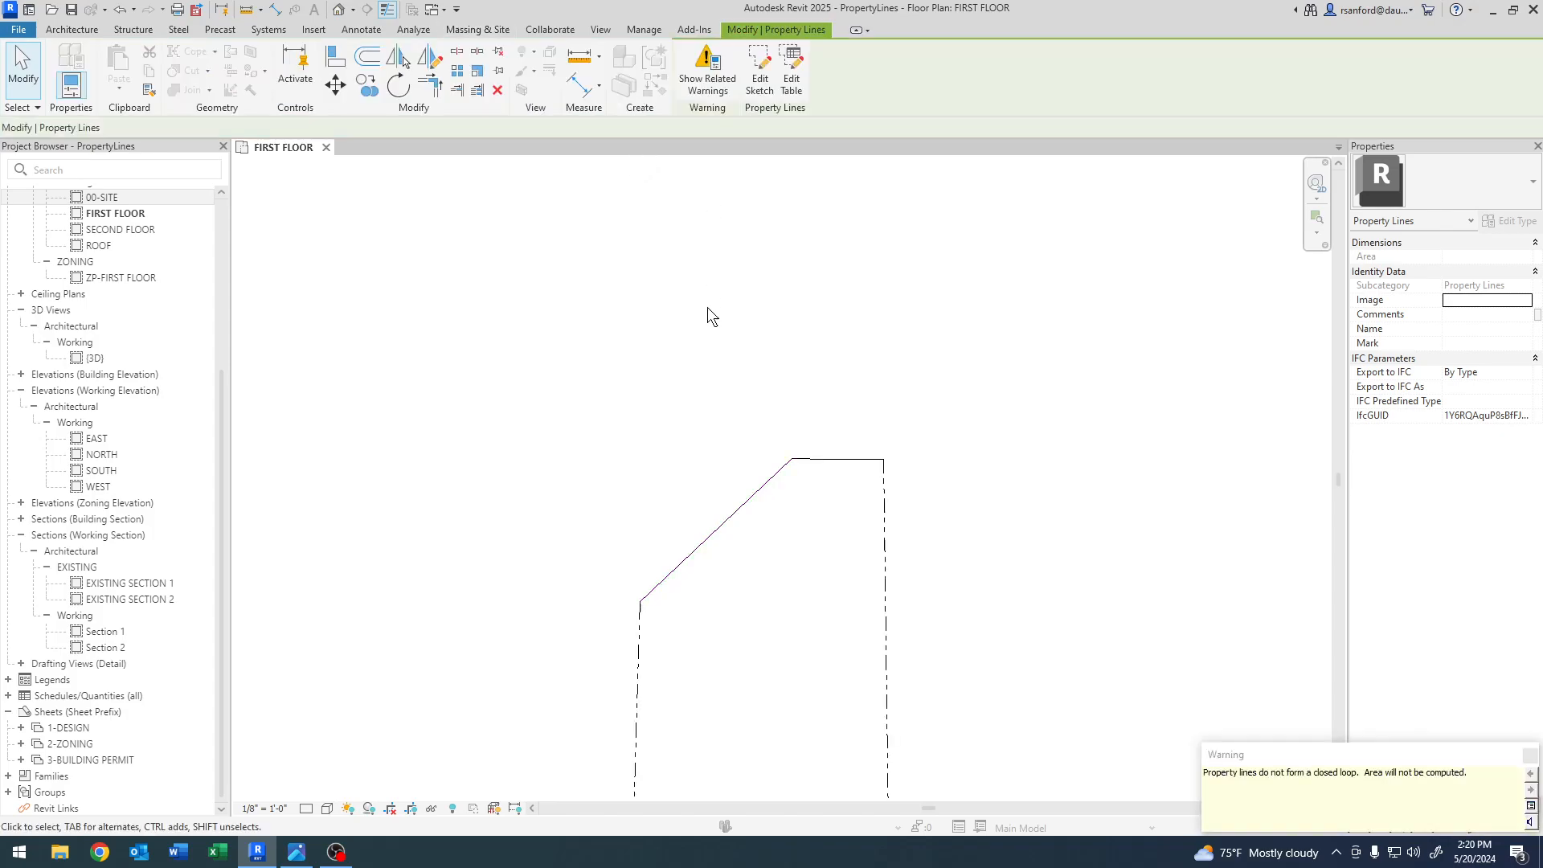
key("Escape")
- Move the new two-segment property line up and left into the empty area above the SURVEY DATA chords
left_click(699, 534)
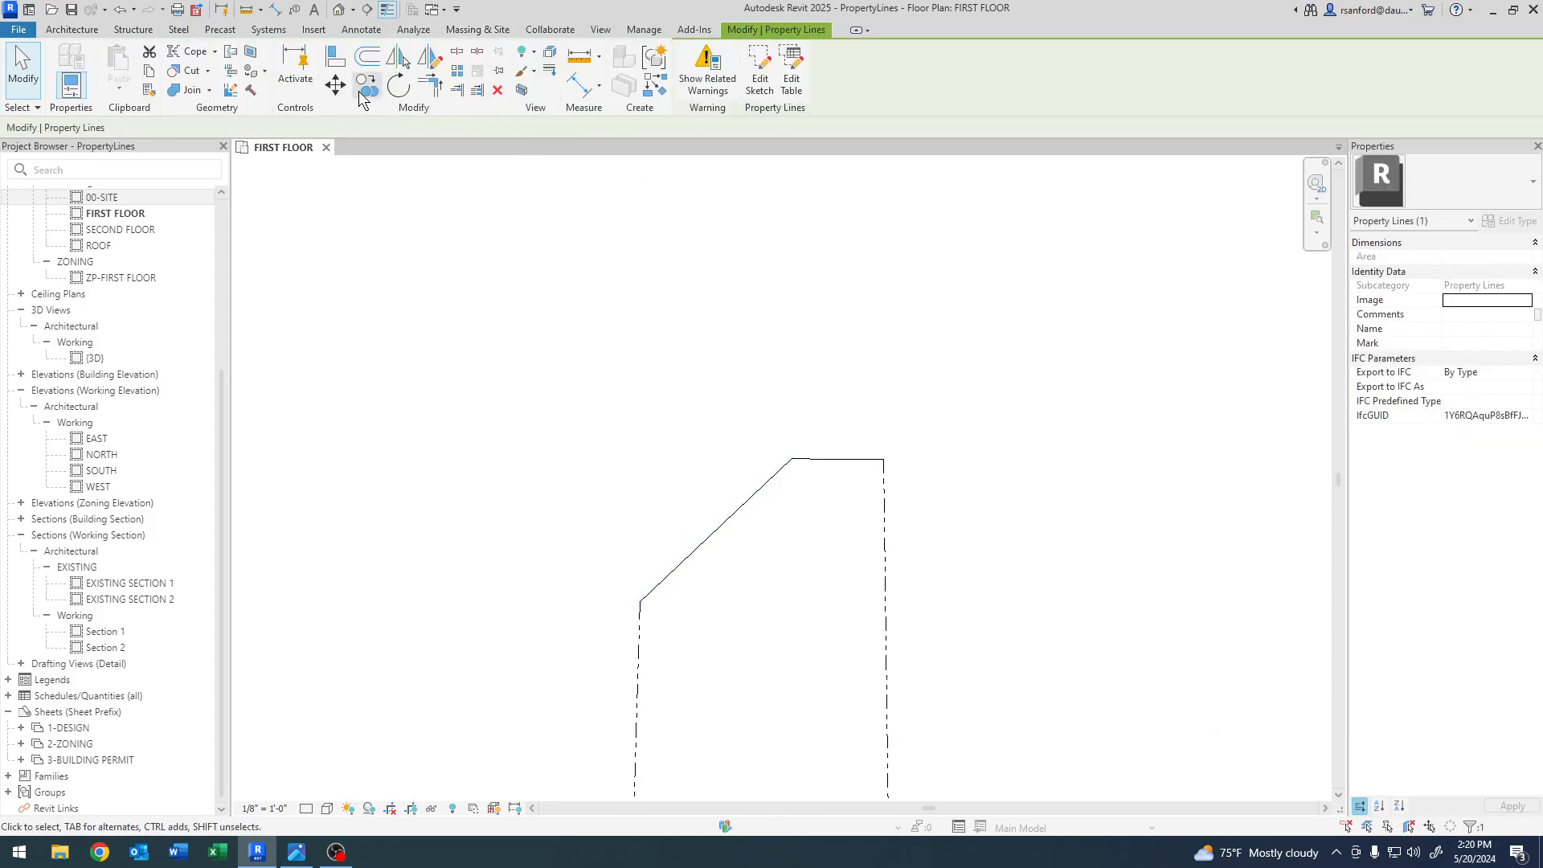
left_click(331, 90)
left_click(741, 591)
left_click(627, 418)
left_click(610, 428)
middle_click_drag(610, 427, 610, 491)
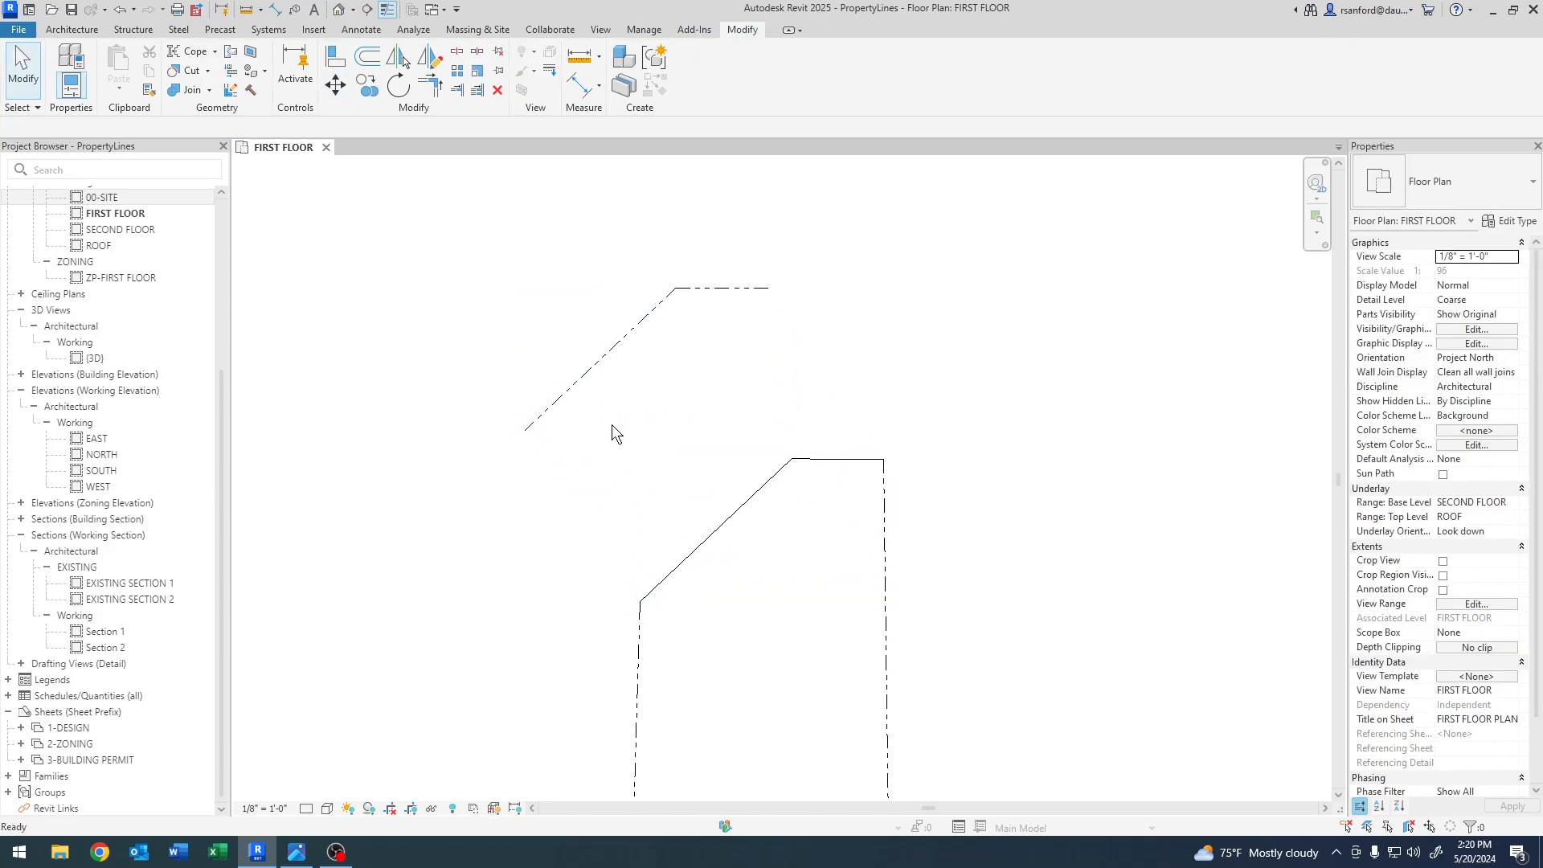
- Tag the diagonal and short segments of the moved property line with their bearings and distances using Tag by Category
left_click(366, 29)
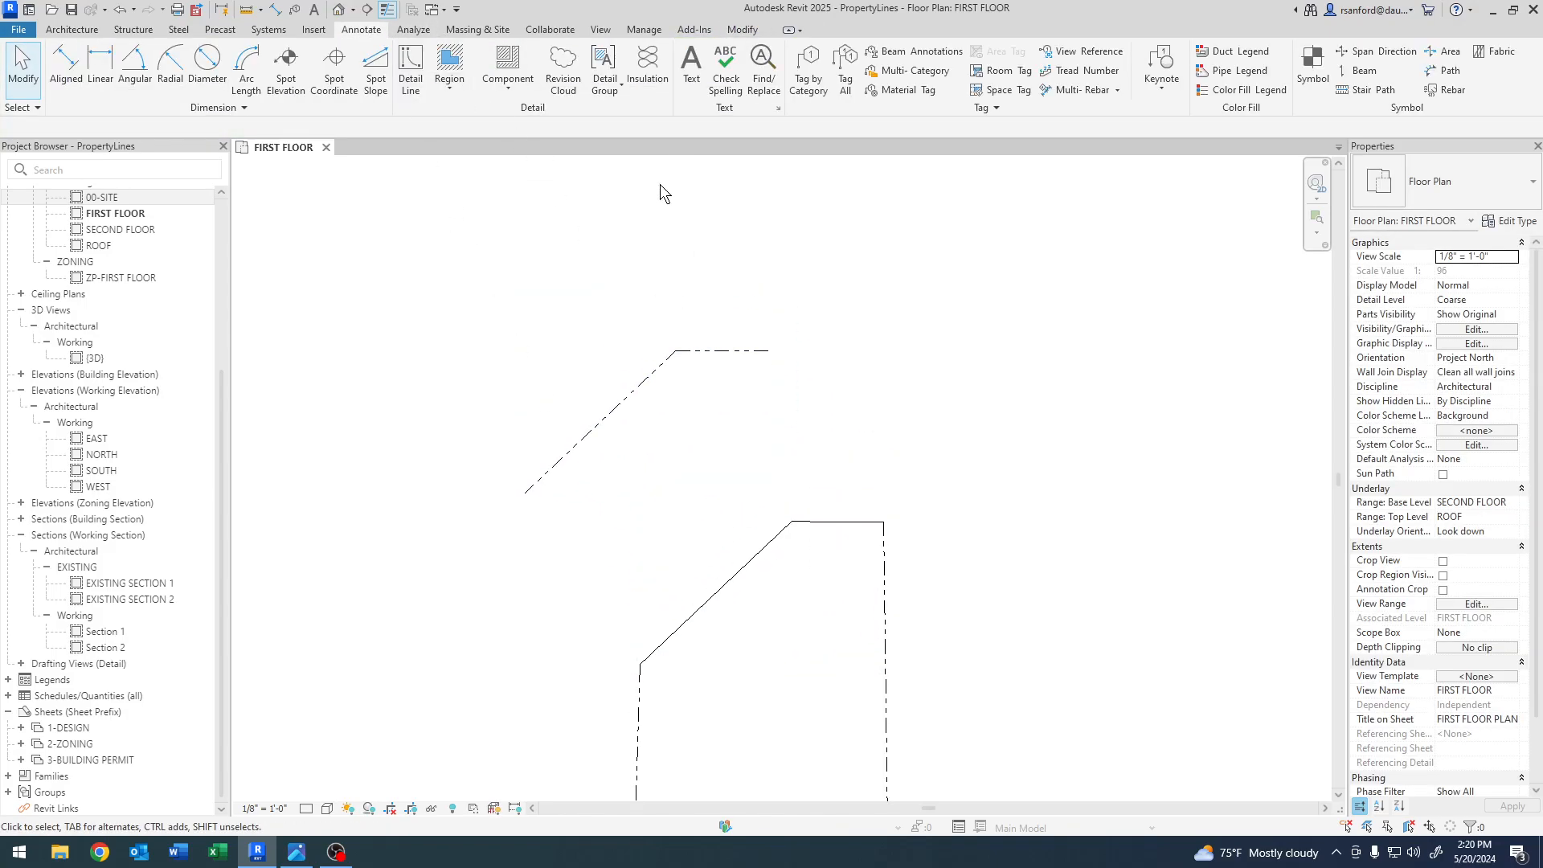
left_click(808, 76)
left_click(598, 416)
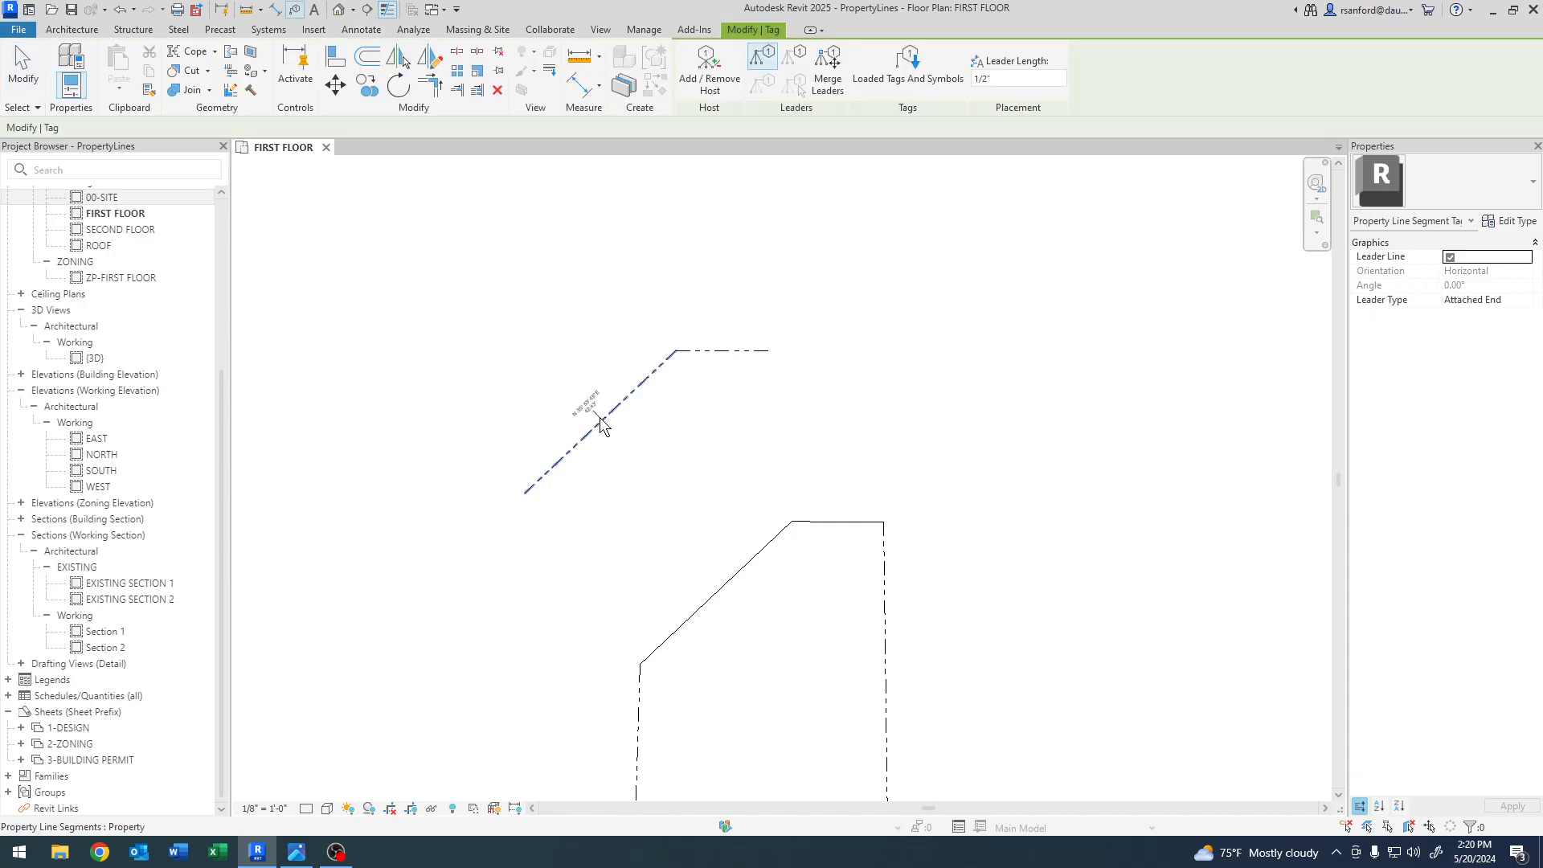
left_click(736, 349)
scroll(707, 393, "up", 6)
key("Escape")
mouse_move(699, 474)
middle_mouse_down()
mouse_move(743, 393)
mouse_move(766, 510)
mouse_move(771, 434)
mouse_move(752, 492)
mouse_move(778, 427)
mouse_move(837, 429)
middle_mouse_up()
scroll(753, 436, "down", 5)
scroll(735, 475, "up", 2)
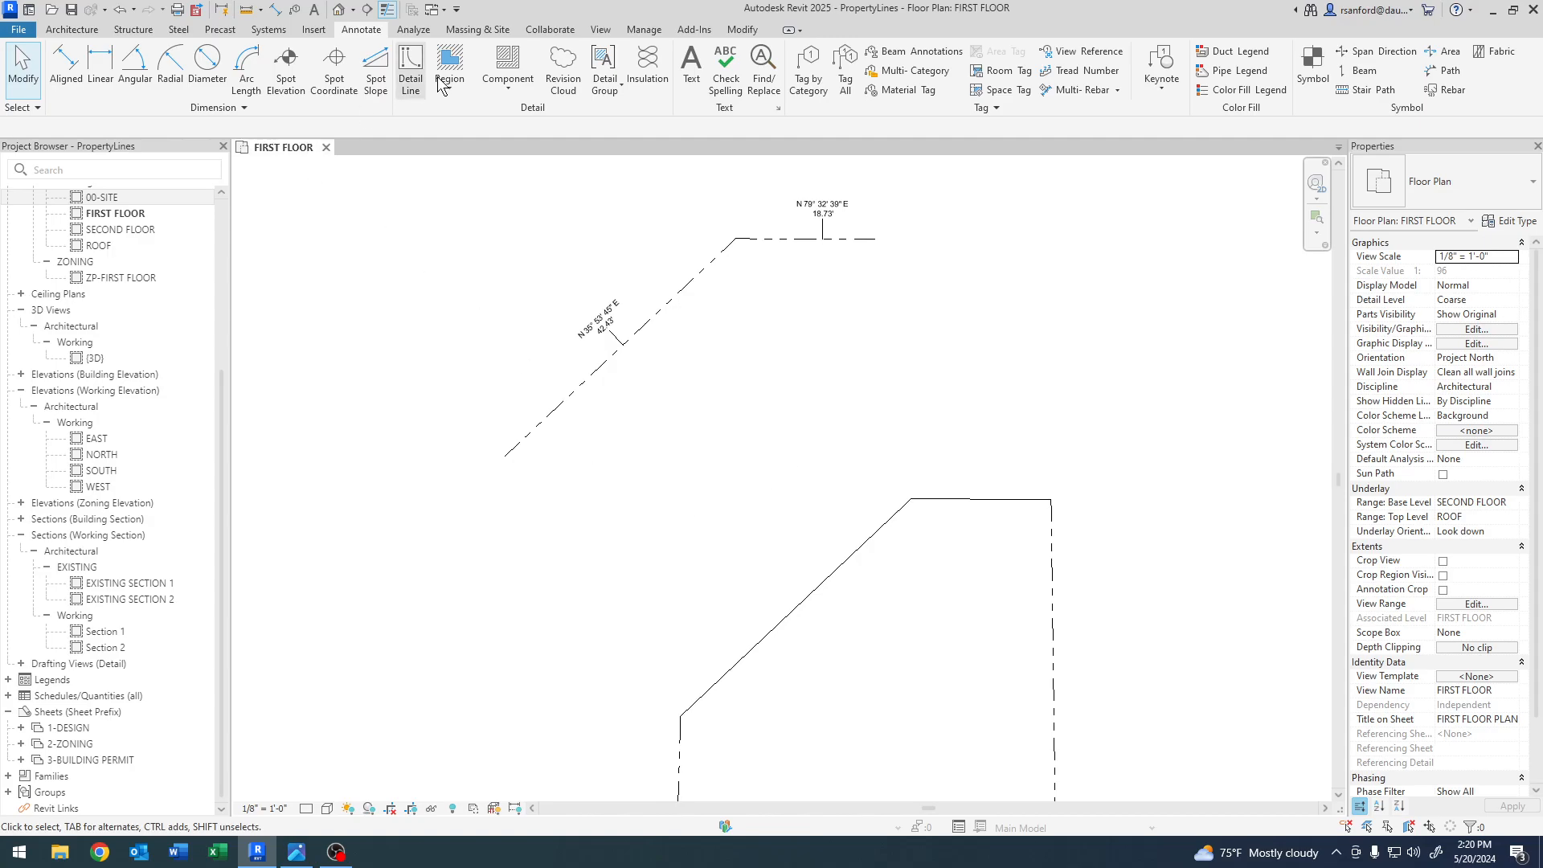
- In the SURVEY DATA property line's deed table, insert a fourth row with distance 42.43' and bearing N 35° 53' 45" E
left_click(684, 733)
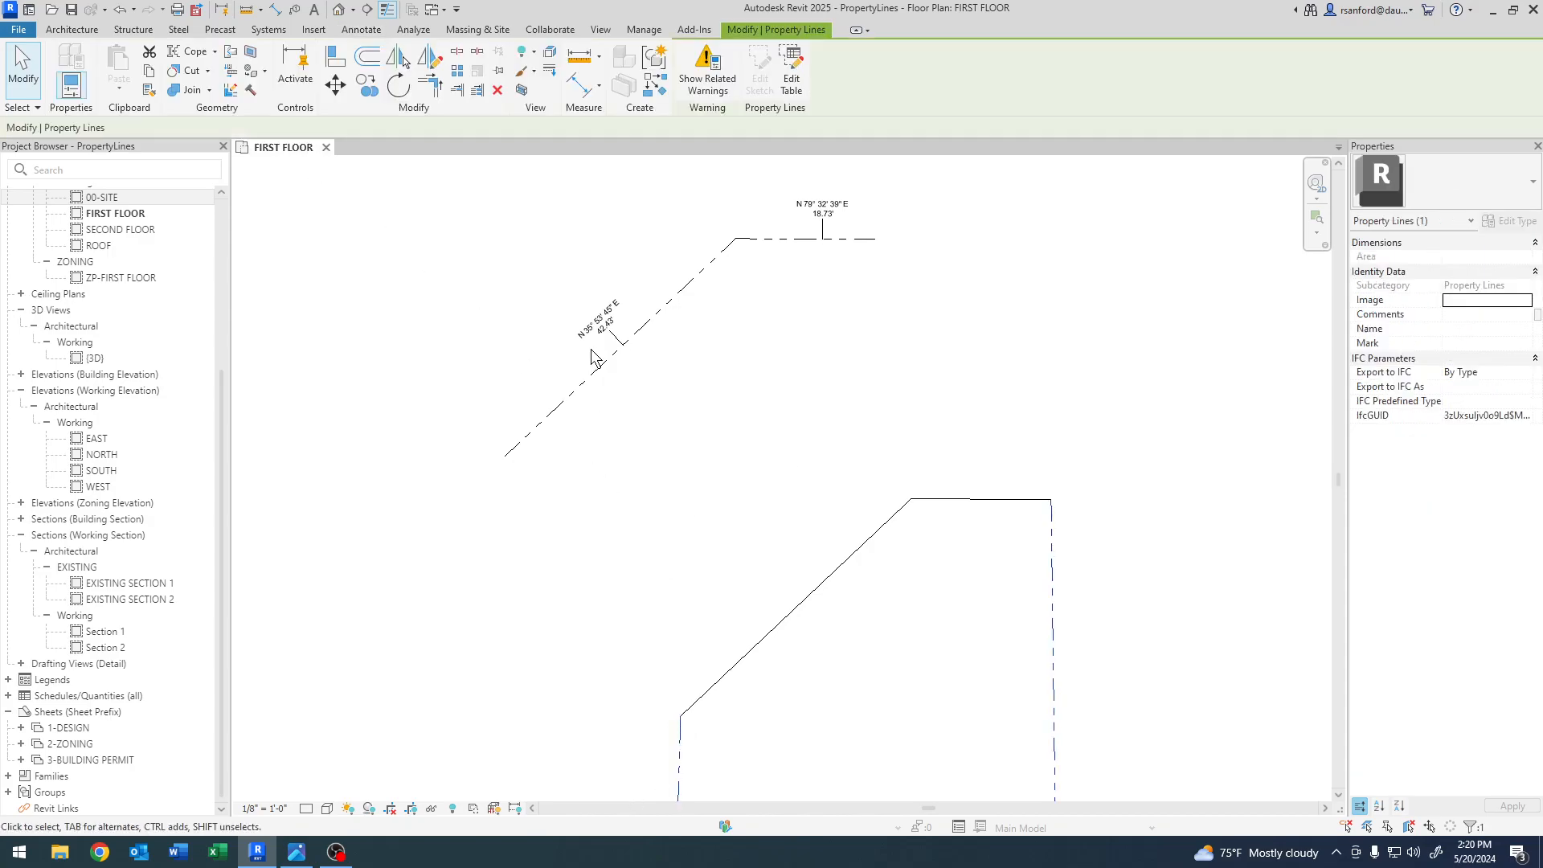
left_click(791, 78)
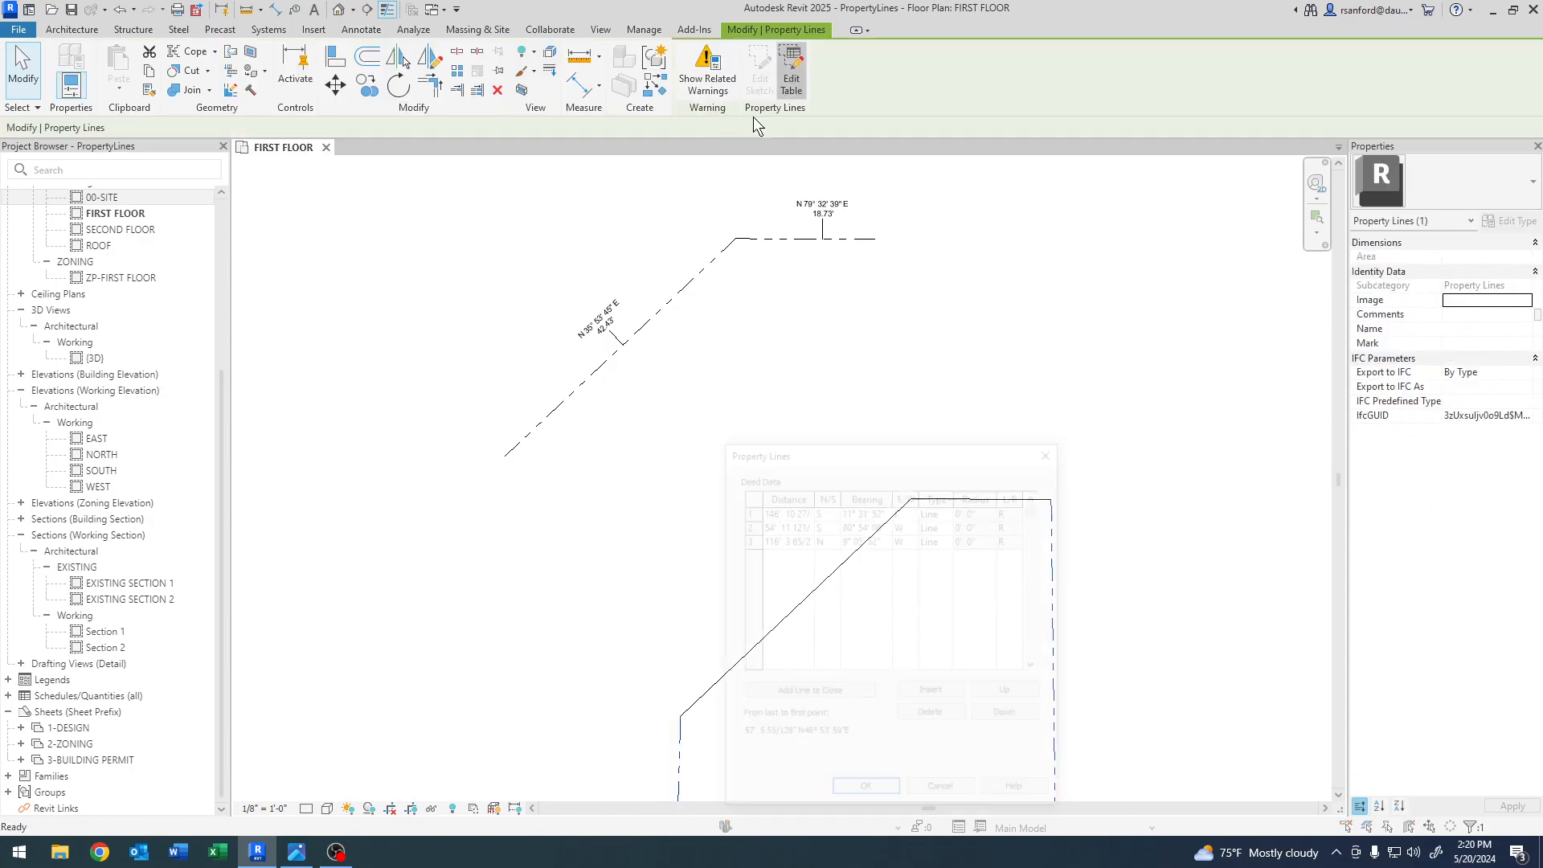
left_click(916, 692)
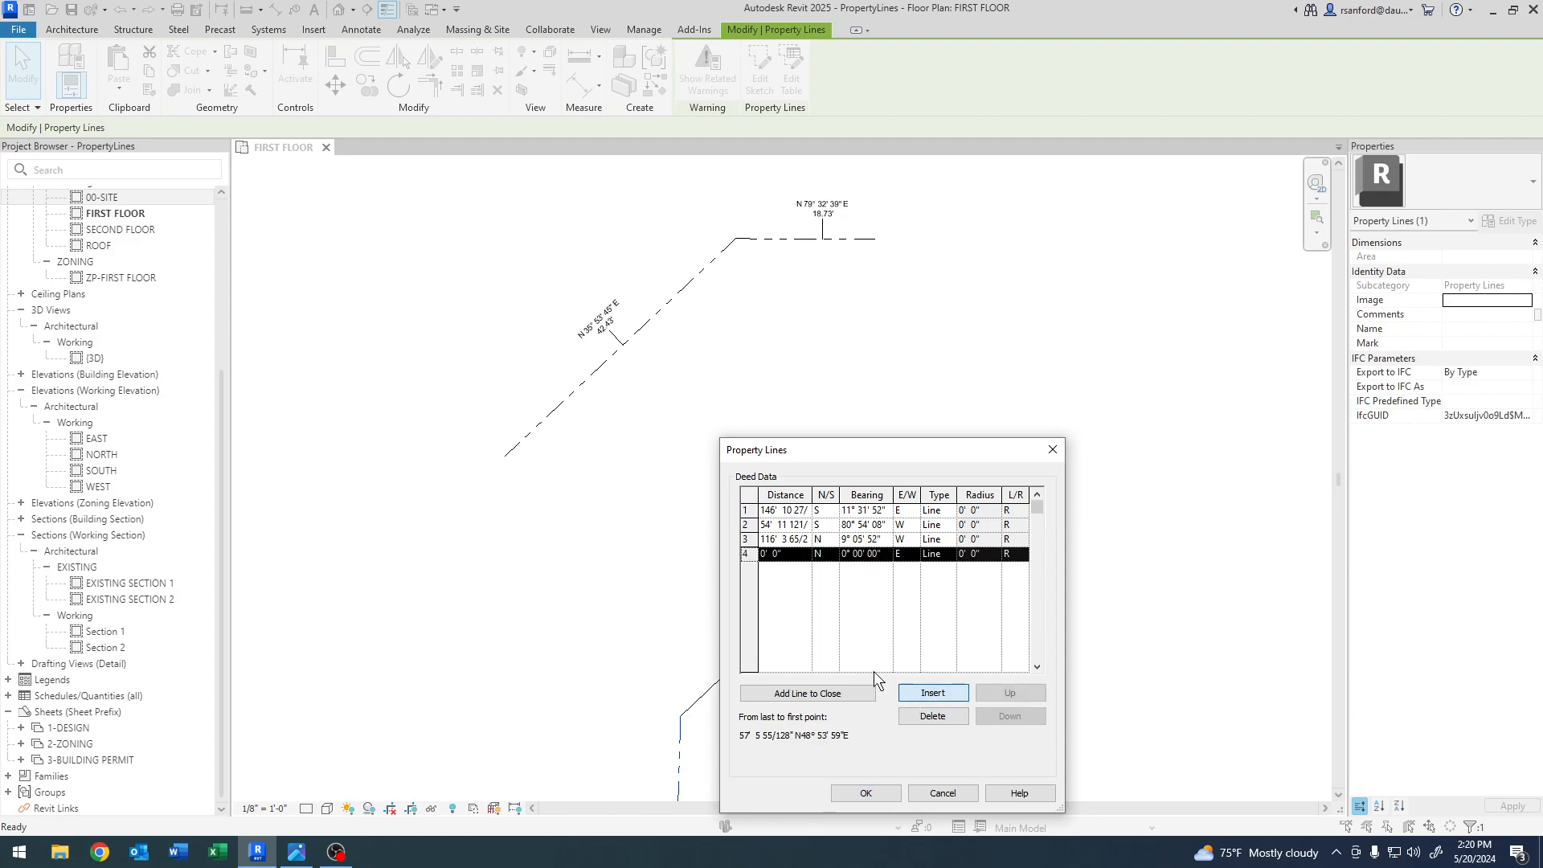
left_click(786, 553)
left_click_drag(793, 554, 756, 554)
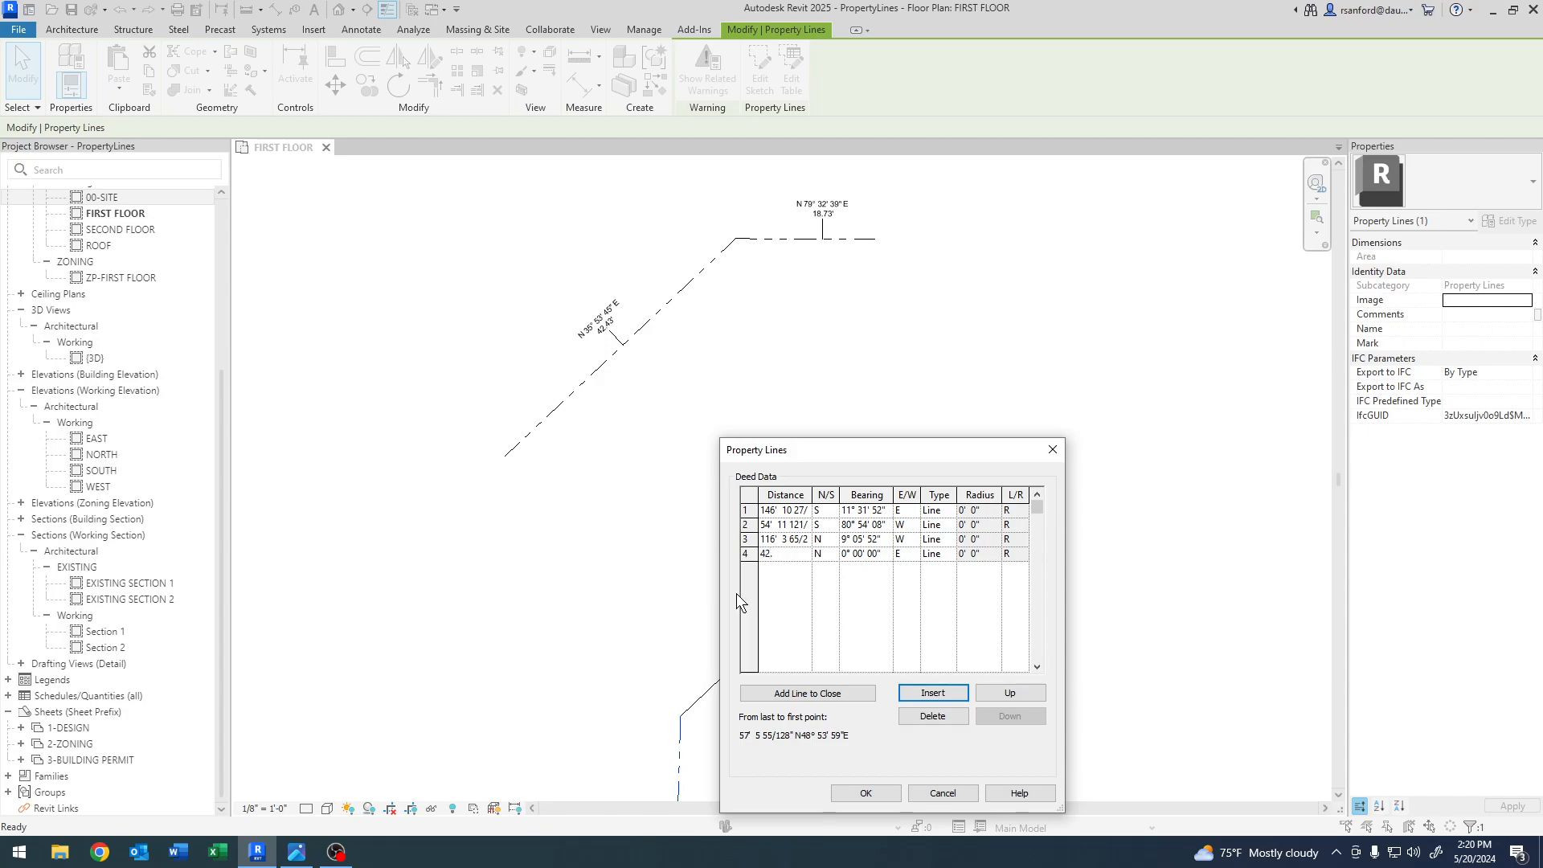
key("Tab")
key("Tab")
type("3545")
key("Tab")
- Make the fourth deed row an Arc with a 30' radius and direction L
left_click(950, 556)
left_click(935, 579)
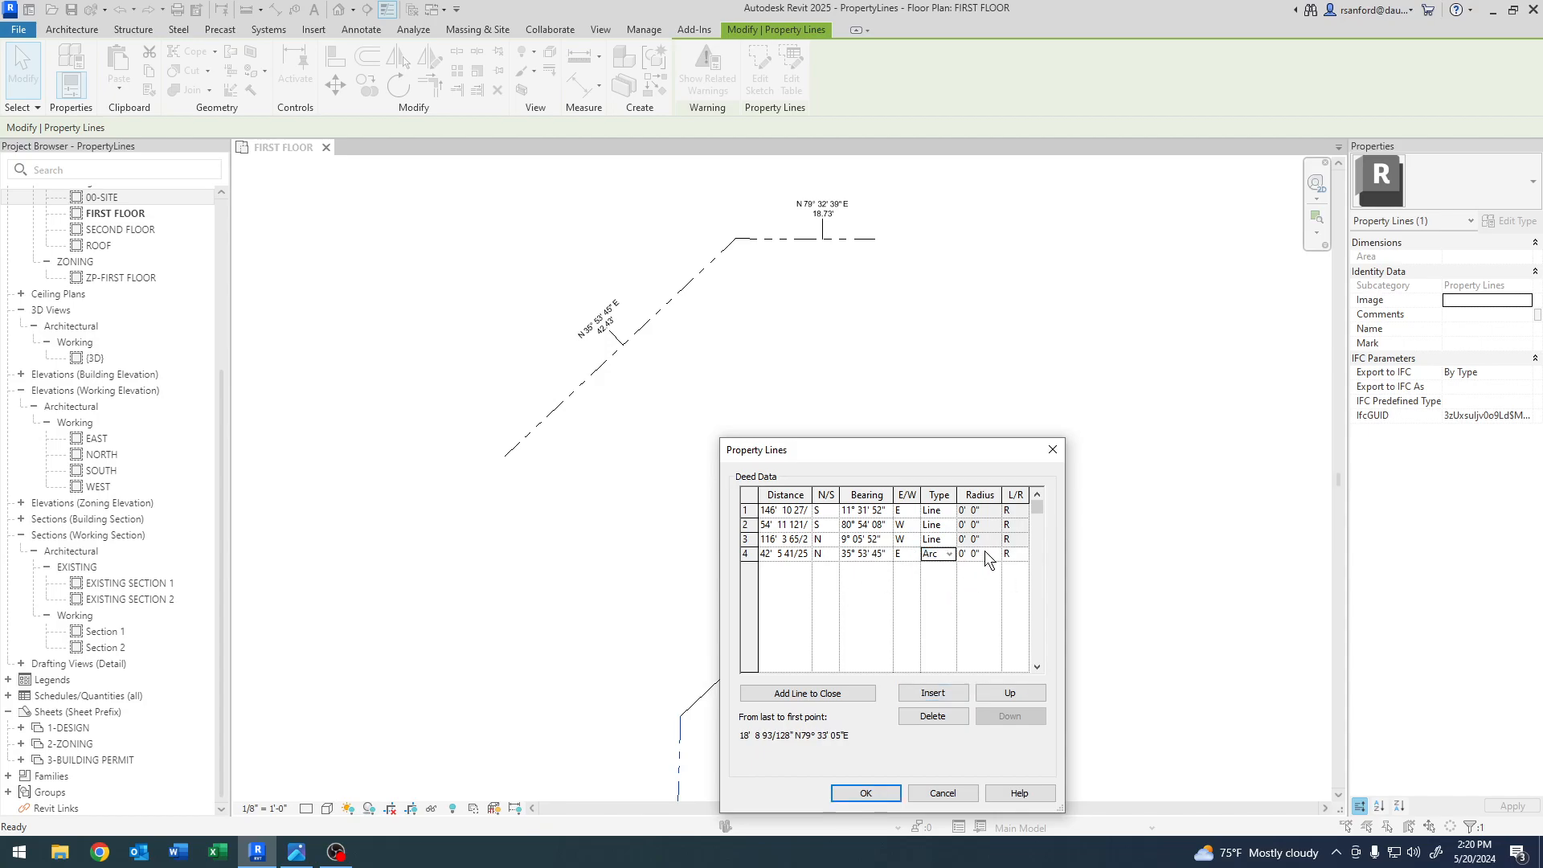
left_click(989, 555)
type("30")
left_click(1022, 554)
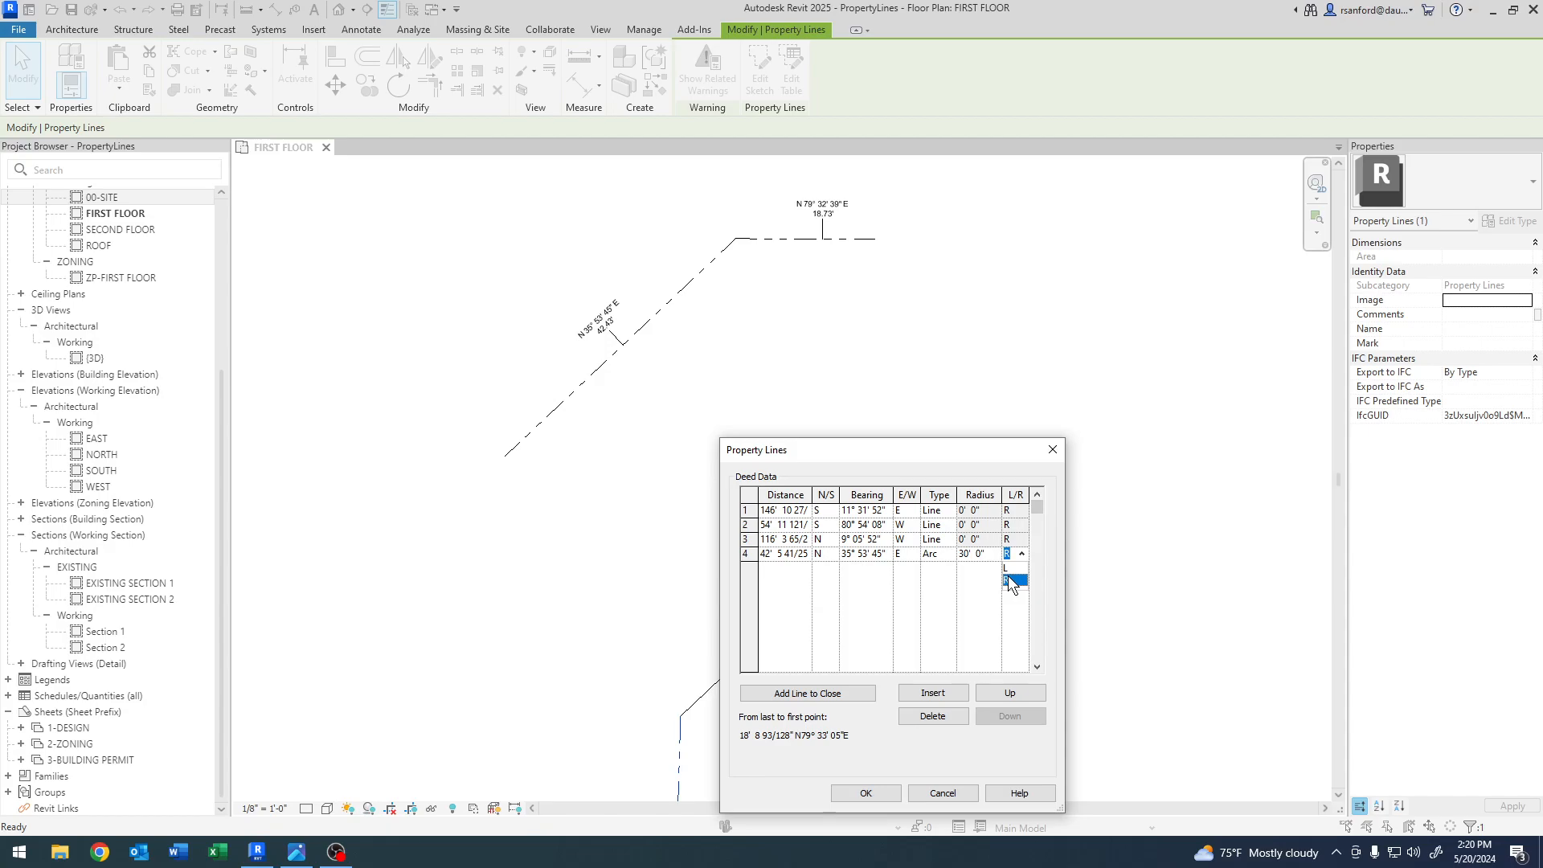
left_click(1009, 571)
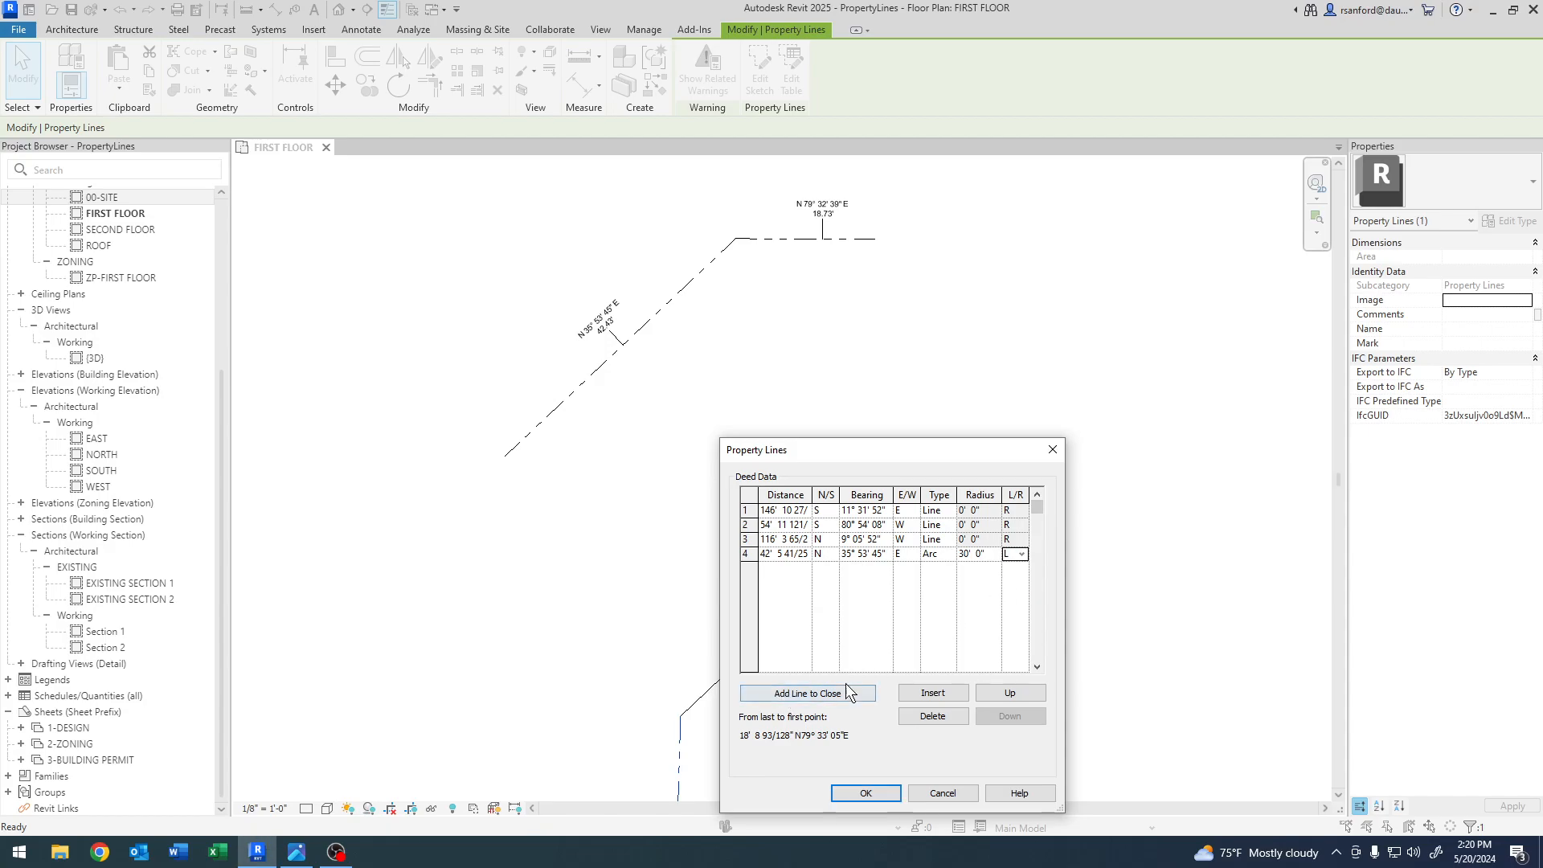
- Insert a fifth row in the deed table with distance 18.73' and bearing N 79° 32' 39" E
left_click(931, 693)
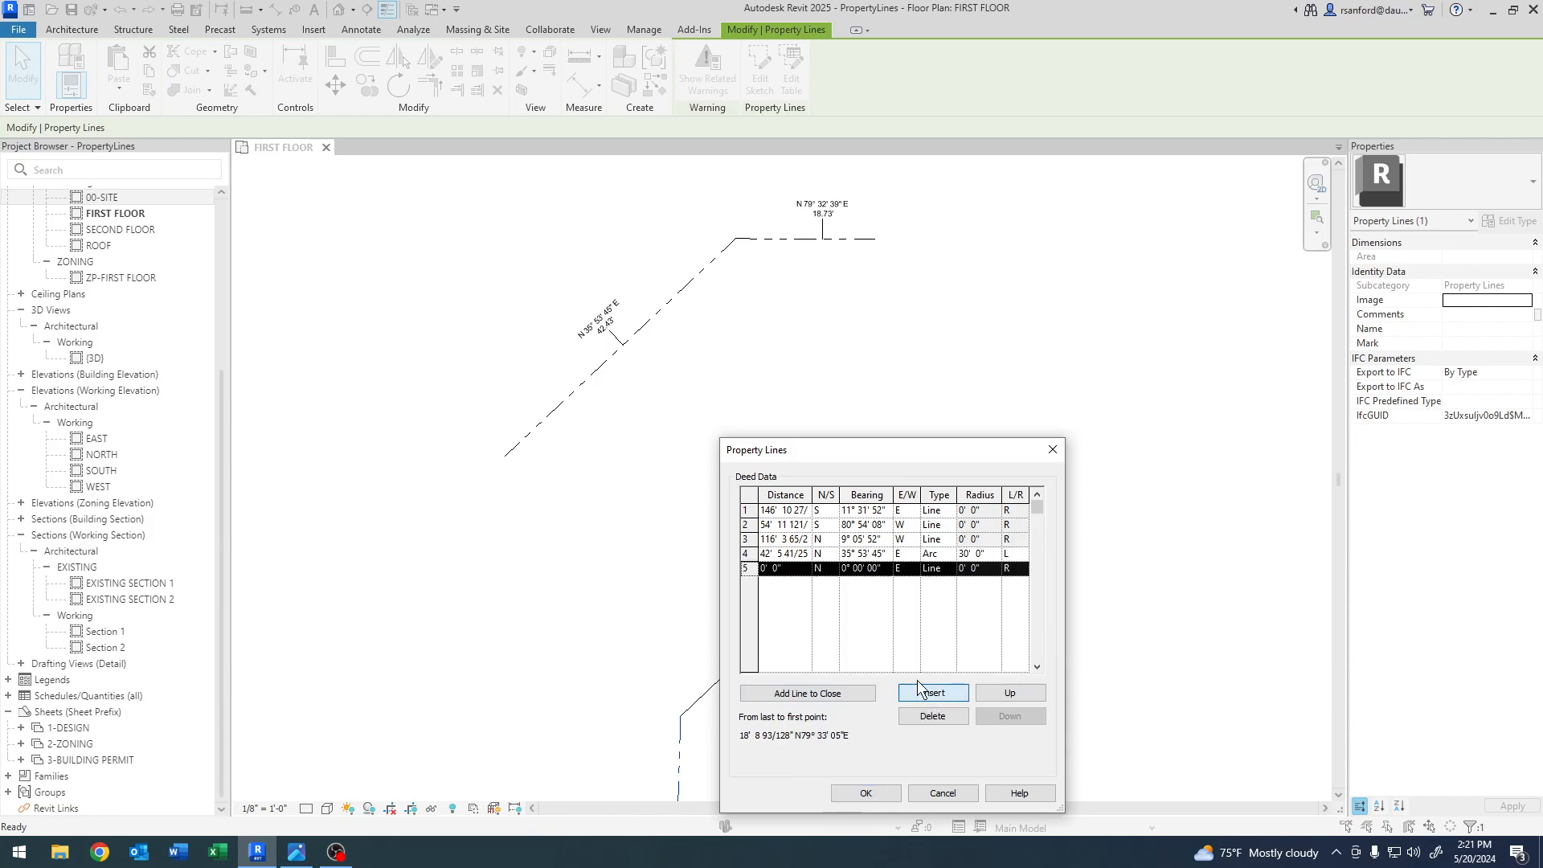
left_click(798, 572)
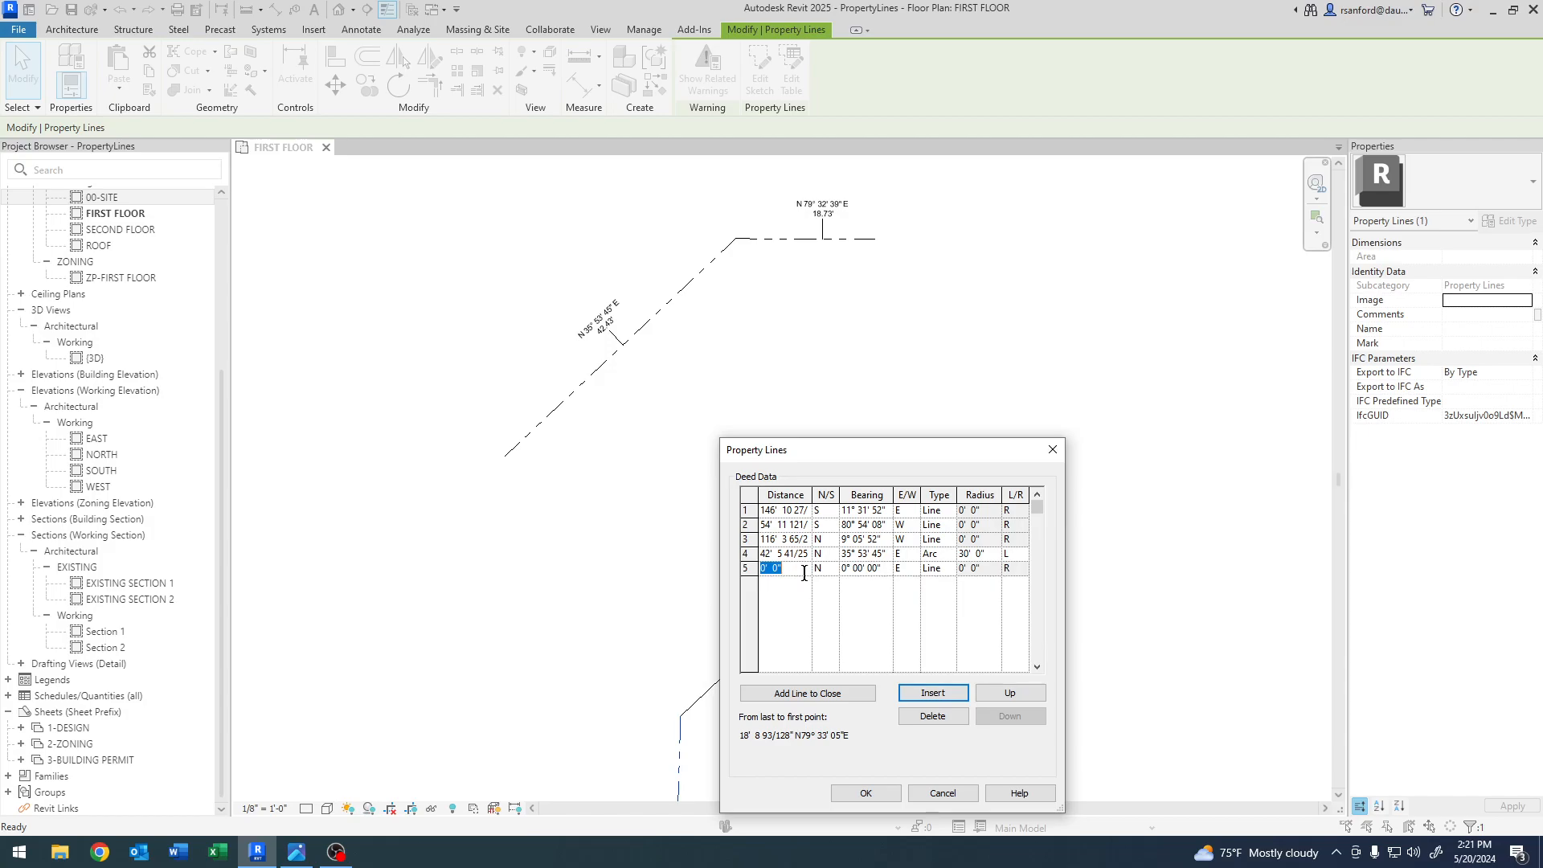
type("18.73")
key("Tab")
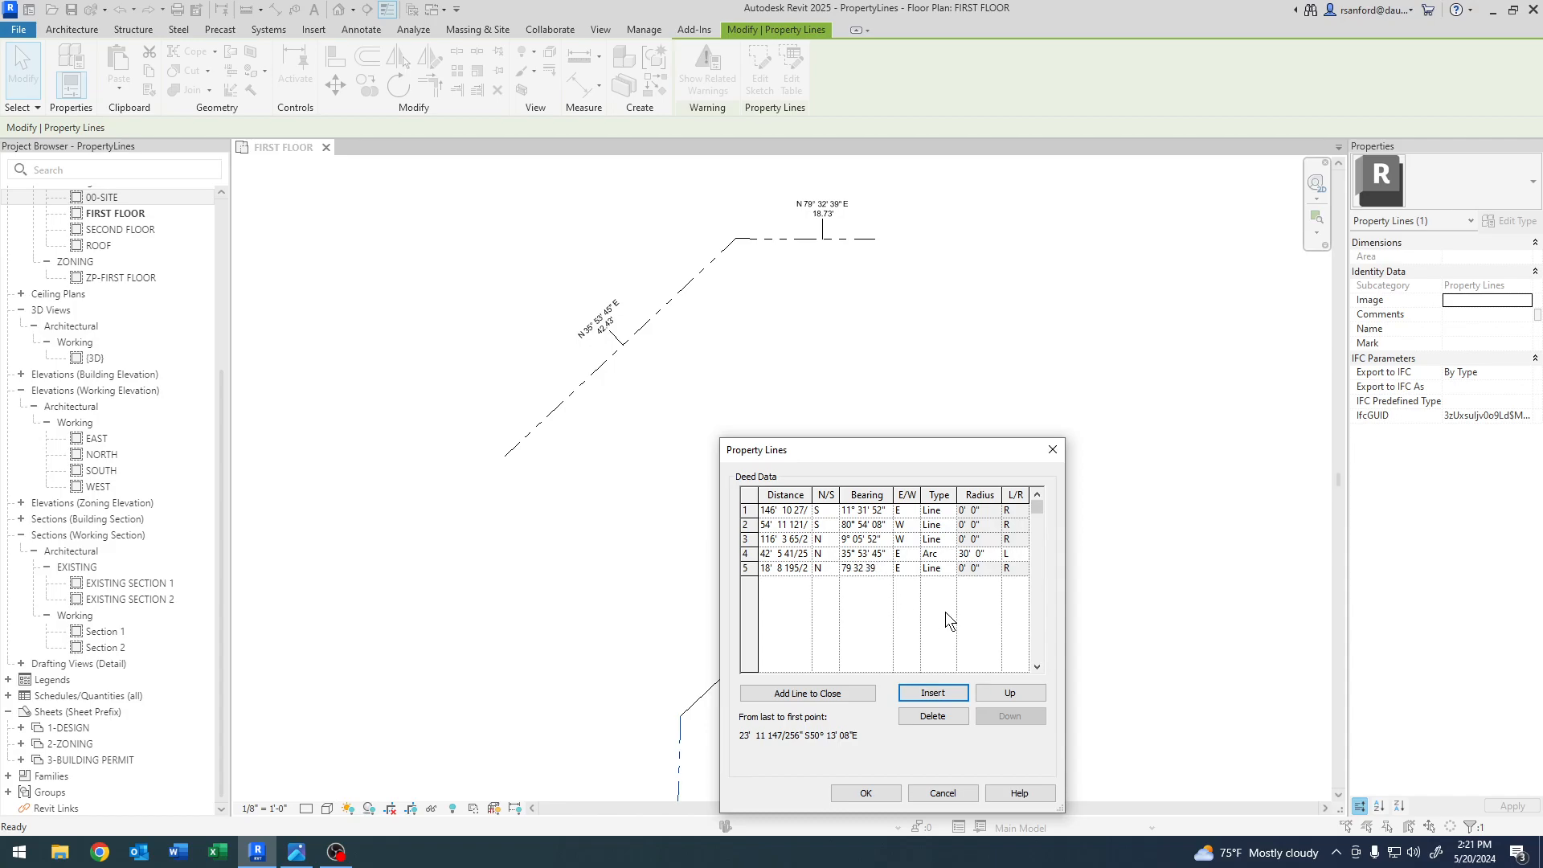
key("Tab")
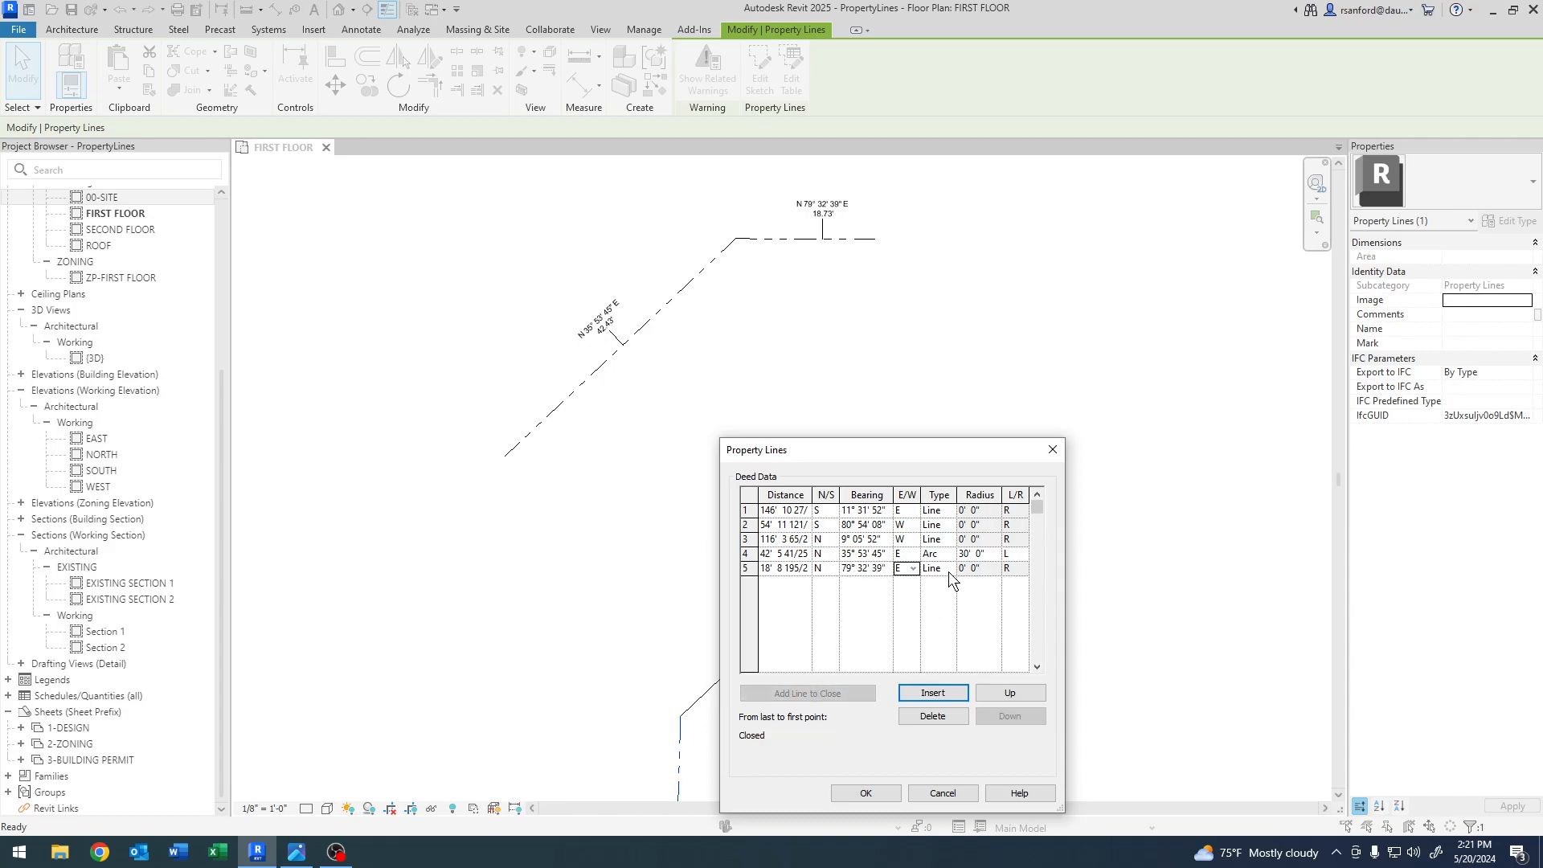
- Make the fifth deed row an Arc with a 392.05' radius and apply the deed table to the property line
left_click(947, 570)
left_click(932, 596)
left_click(989, 572)
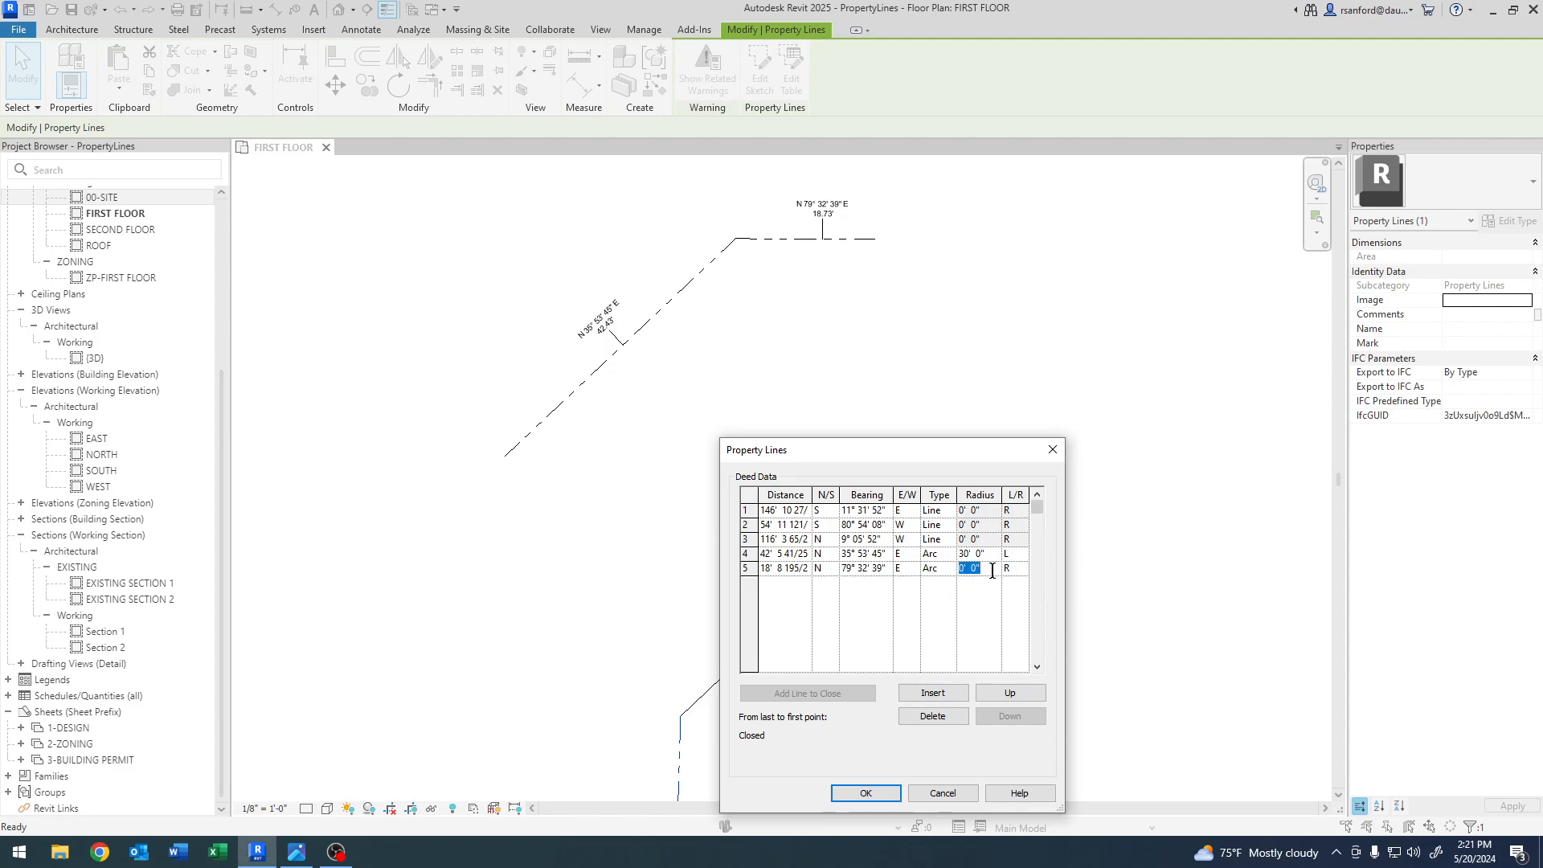
type("392.05")
left_click(864, 793)
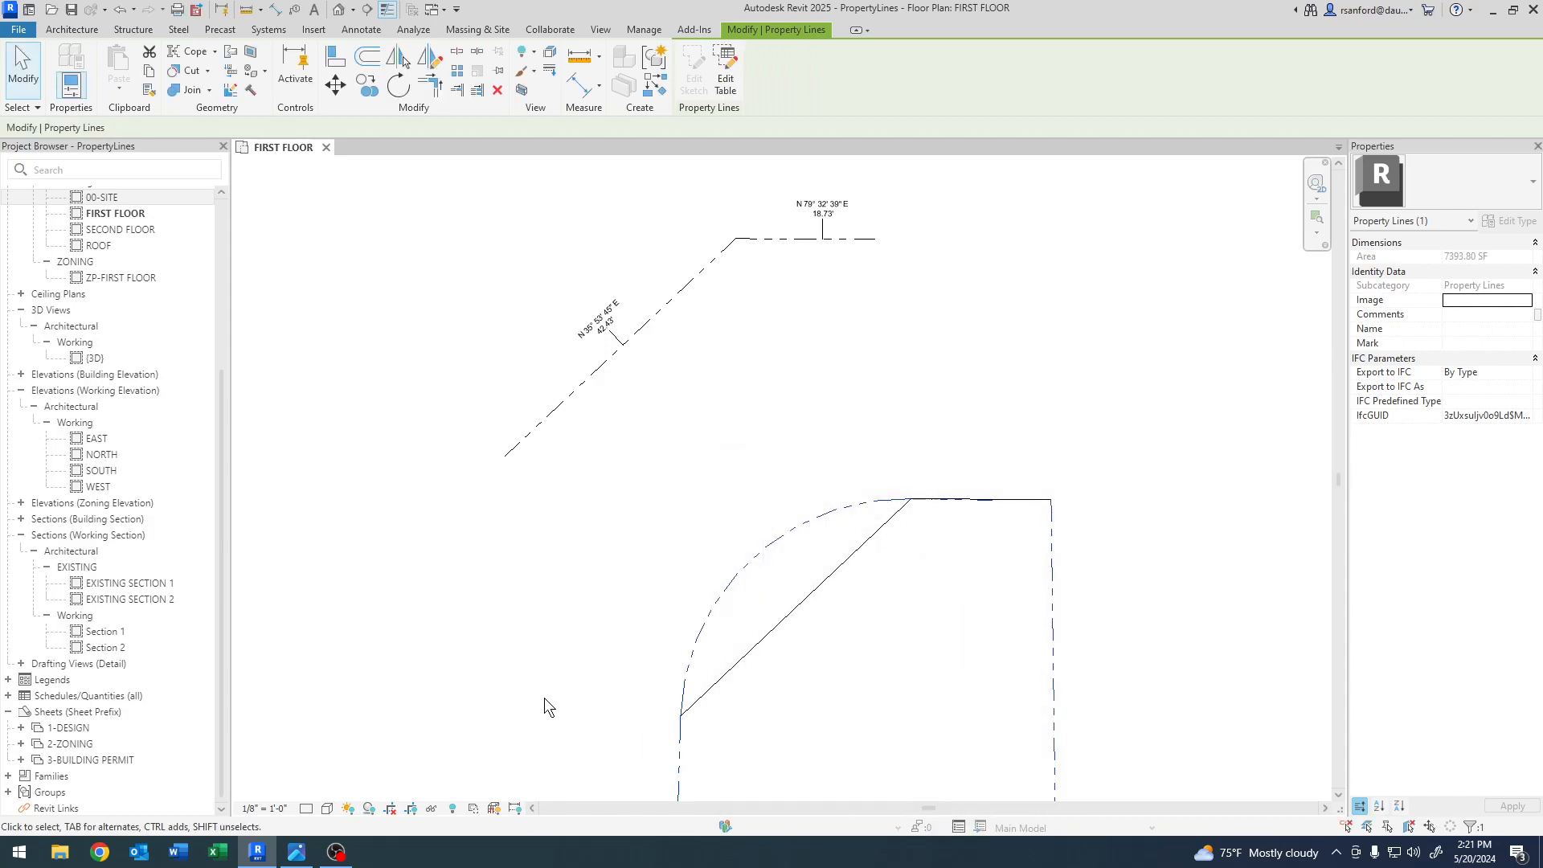
- Delete the two thin detail lines that mark the chords of the SURVEY DATA property line's curved corner
scroll(584, 688, "down", 1)
left_click(750, 526)
left_click(841, 479, "ctrl")
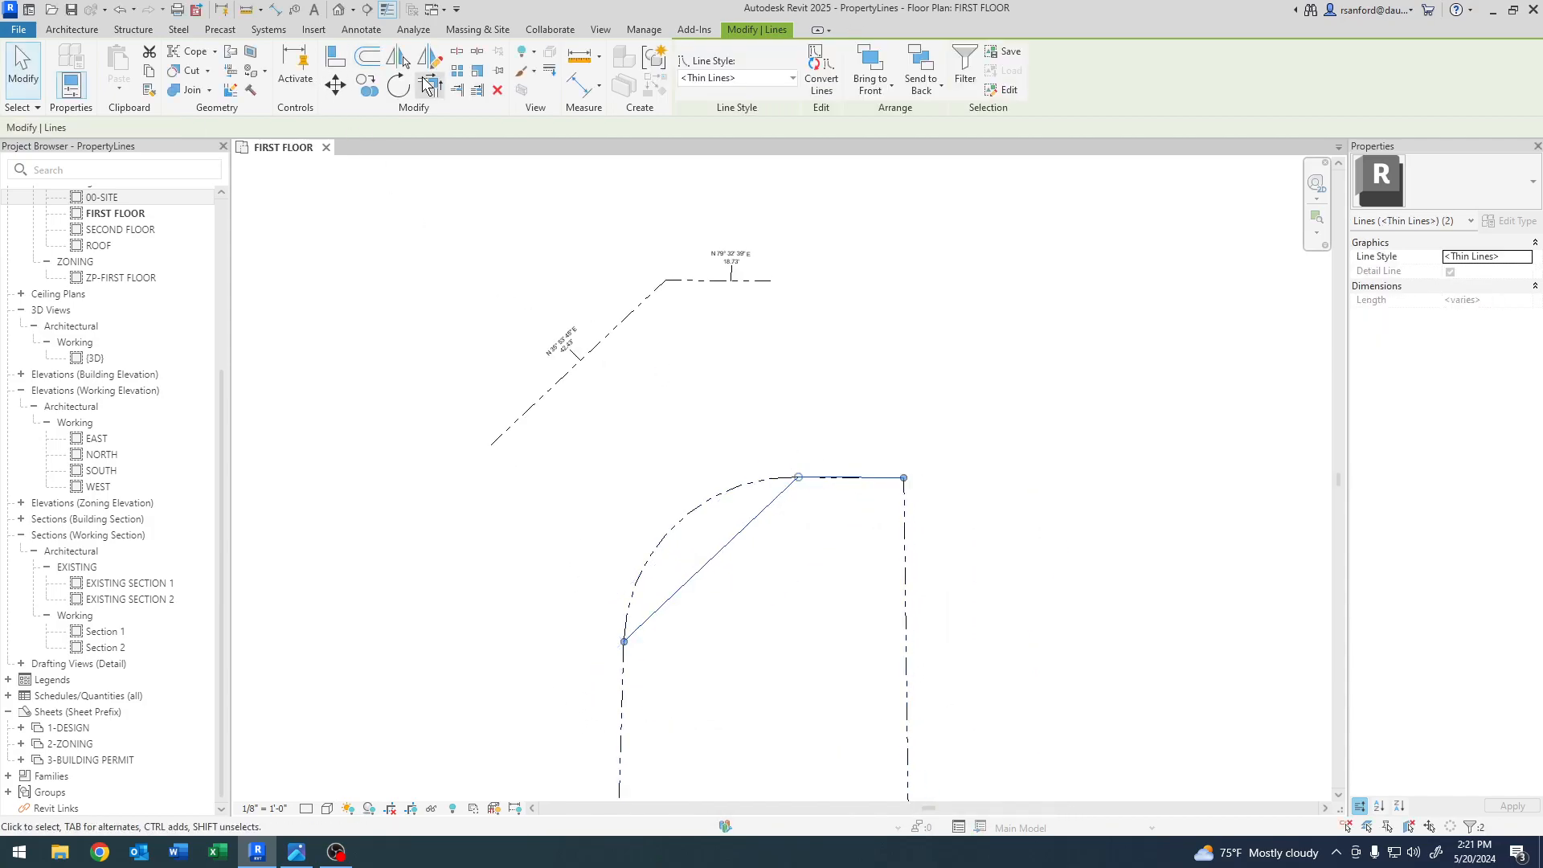
left_click(498, 90)
- Move the SURVEY DATA text label horizontally to the middle of its property line outline
middle_click_drag(776, 648, 727, 458)
scroll(724, 460, "down", 2)
left_click(783, 572)
left_click_drag(778, 562, 710, 564)
left_click(538, 500)
- Review the five deed rows of the completed SURVEY DATA property line, including the two arcs, in its table
mouse_move(538, 500)
middle_mouse_down()
mouse_move(638, 588)
mouse_move(702, 573)
middle_mouse_up()
scroll(703, 572, "down", 1)
scroll(360, 388, "up", 5)
scroll(715, 710, "down", 2)
middle_click_drag(716, 711, 542, 459)
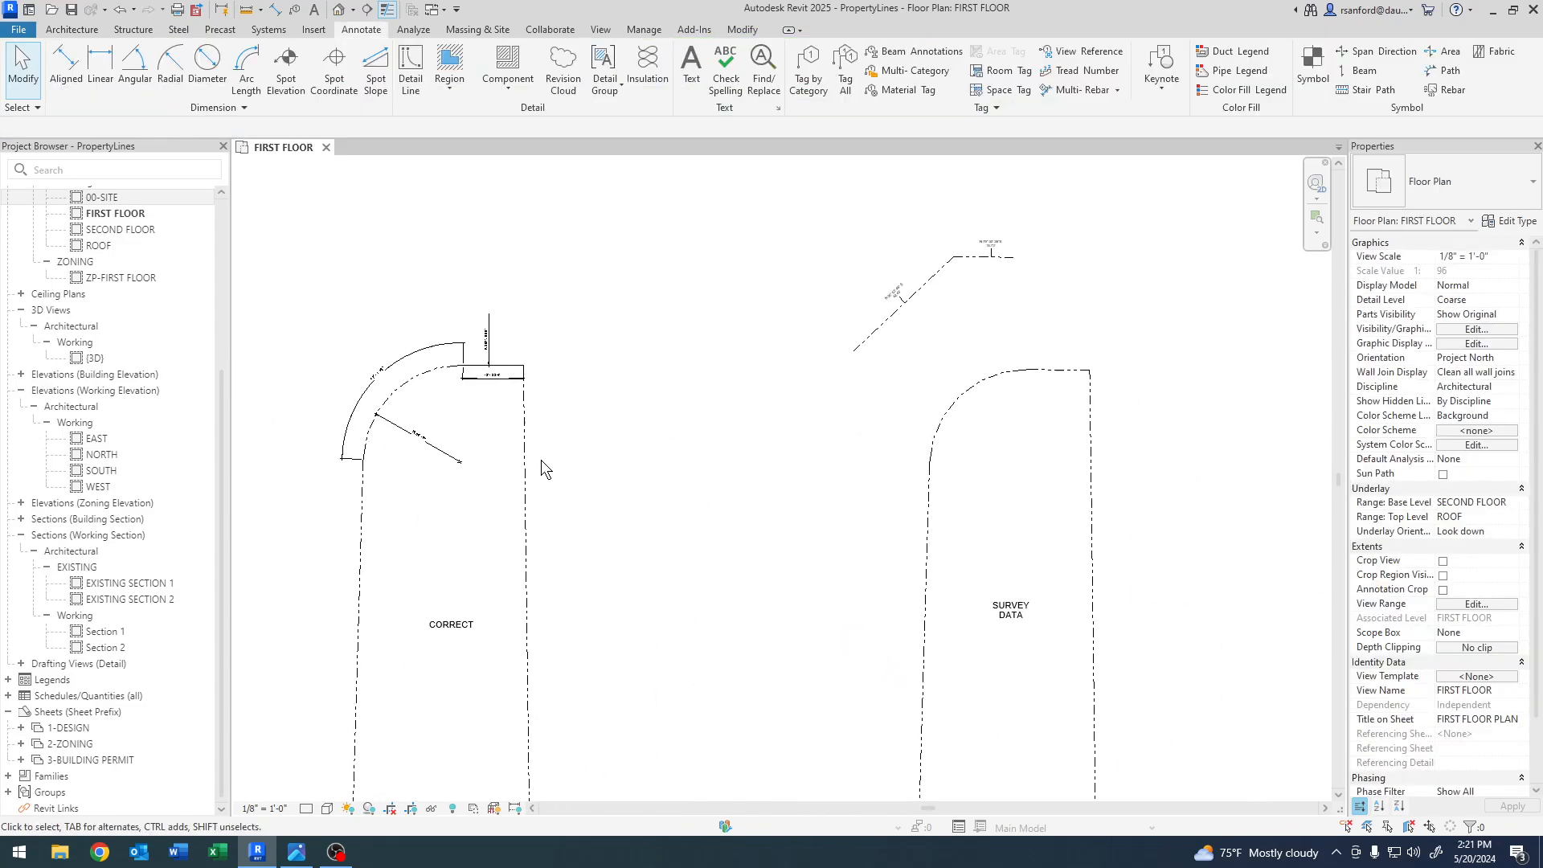
left_click(1091, 387)
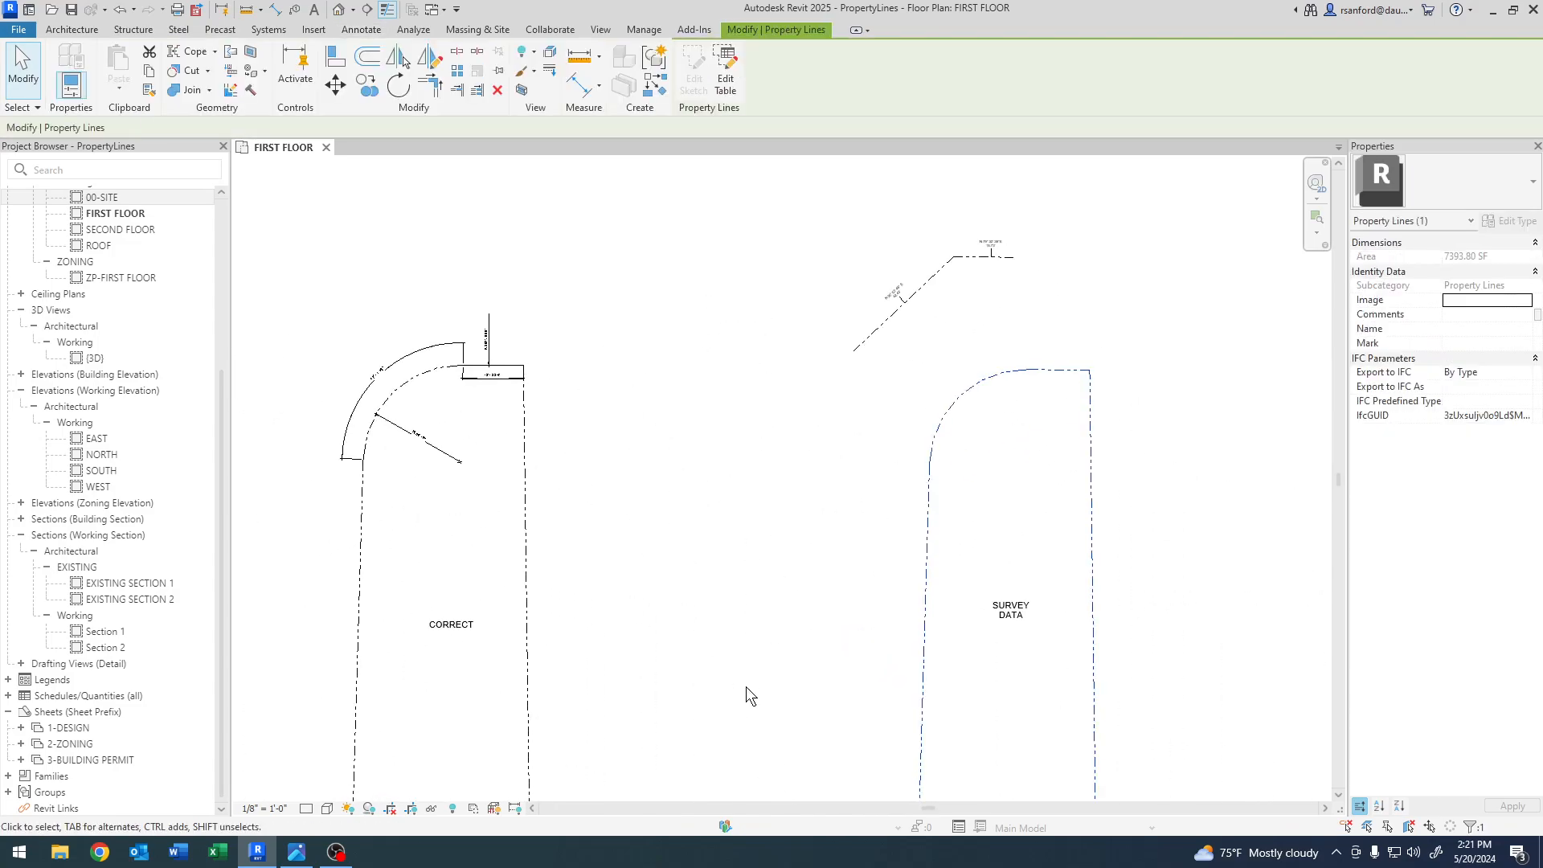
middle_click_drag(758, 791, 697, 669)
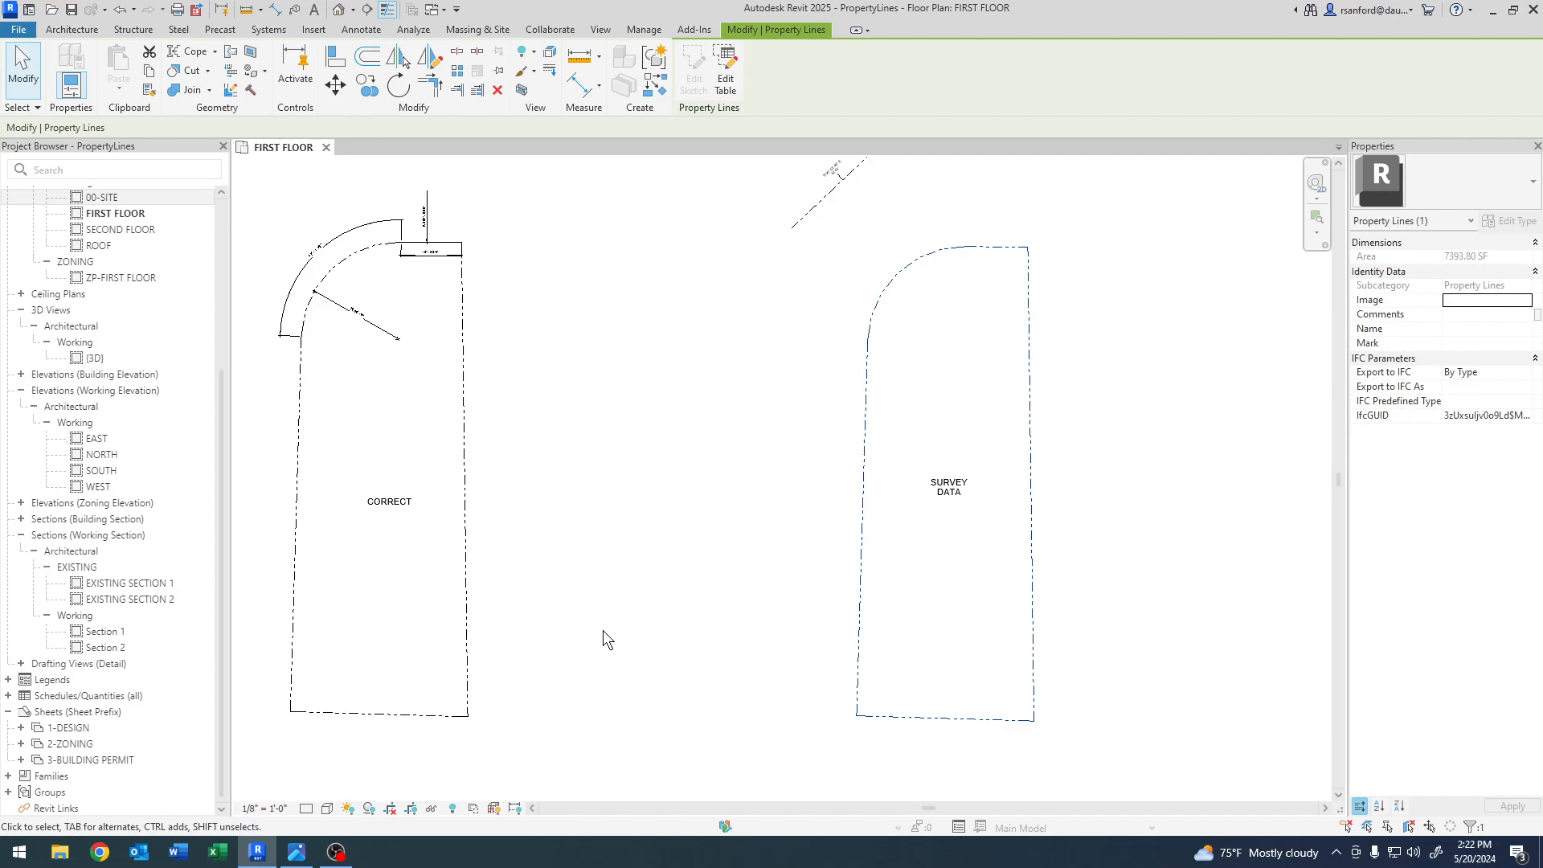
middle_click_drag(677, 548, 664, 590)
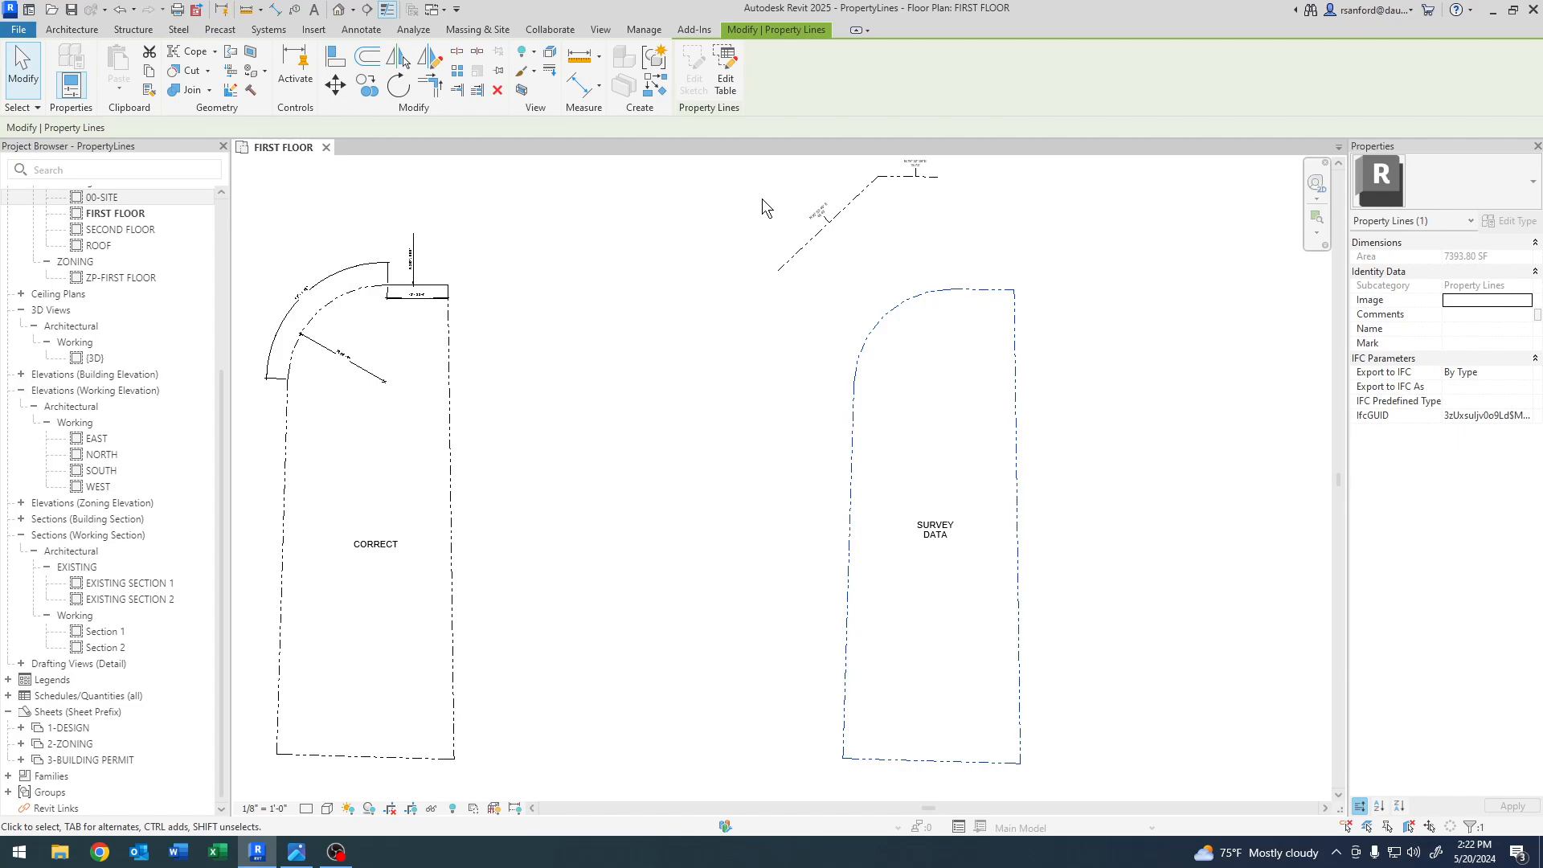
left_click(728, 80)
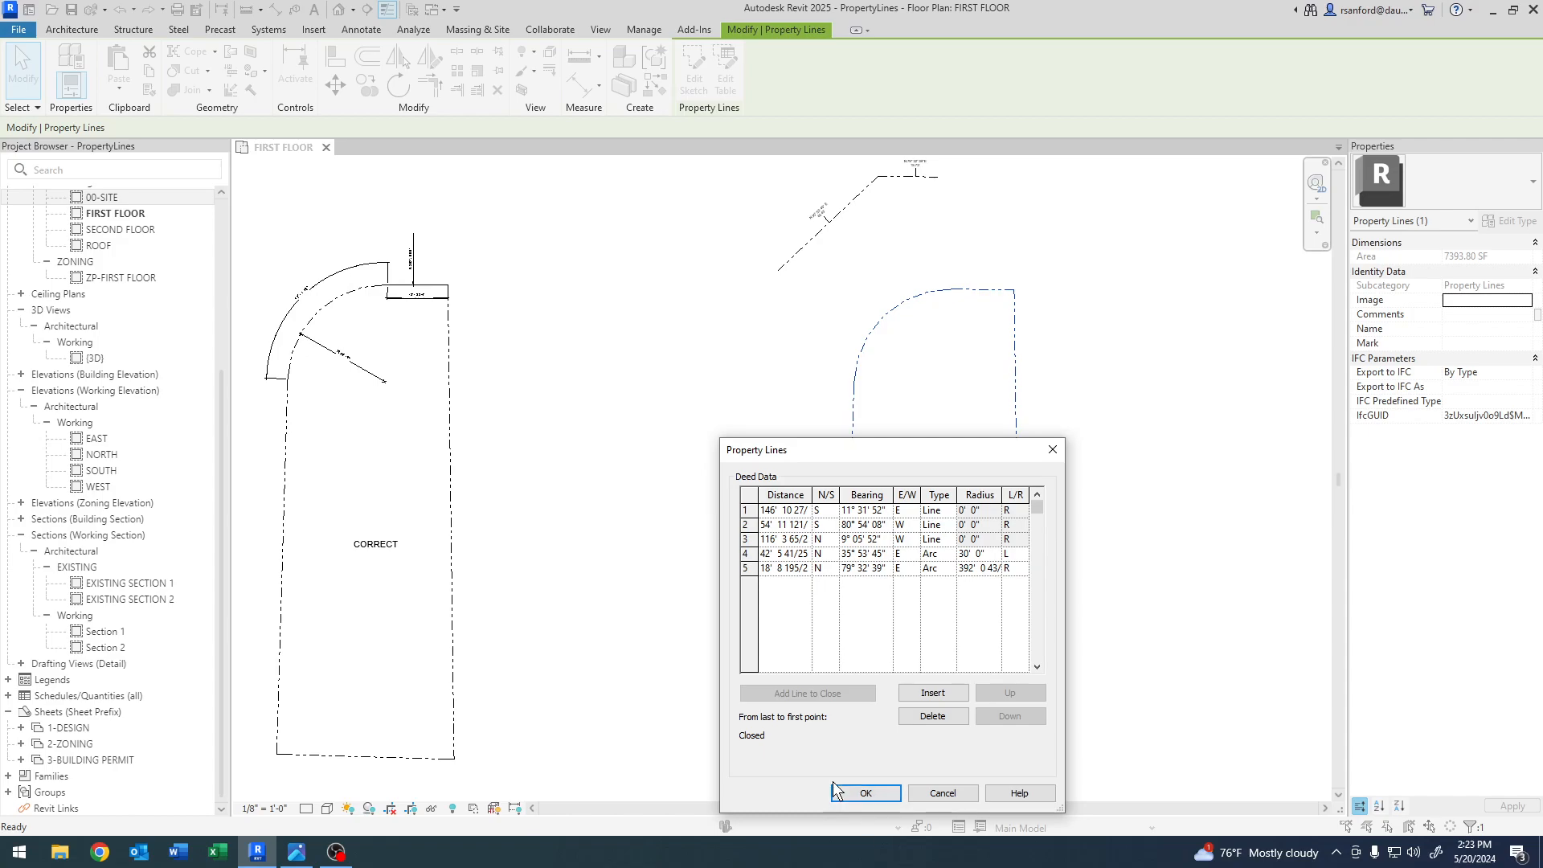
left_click(862, 793)
- Examine the two smaller property line outlines with rounded corners, and select the one without the dimension
scroll(833, 788, "down", 3)
scroll(670, 487, "down", 1)
middle_click_drag(670, 487, 994, 631)
scroll(456, 288, "up", 3)
scroll(599, 447, "up", 2)
middle_click_drag(942, 734, 806, 570)
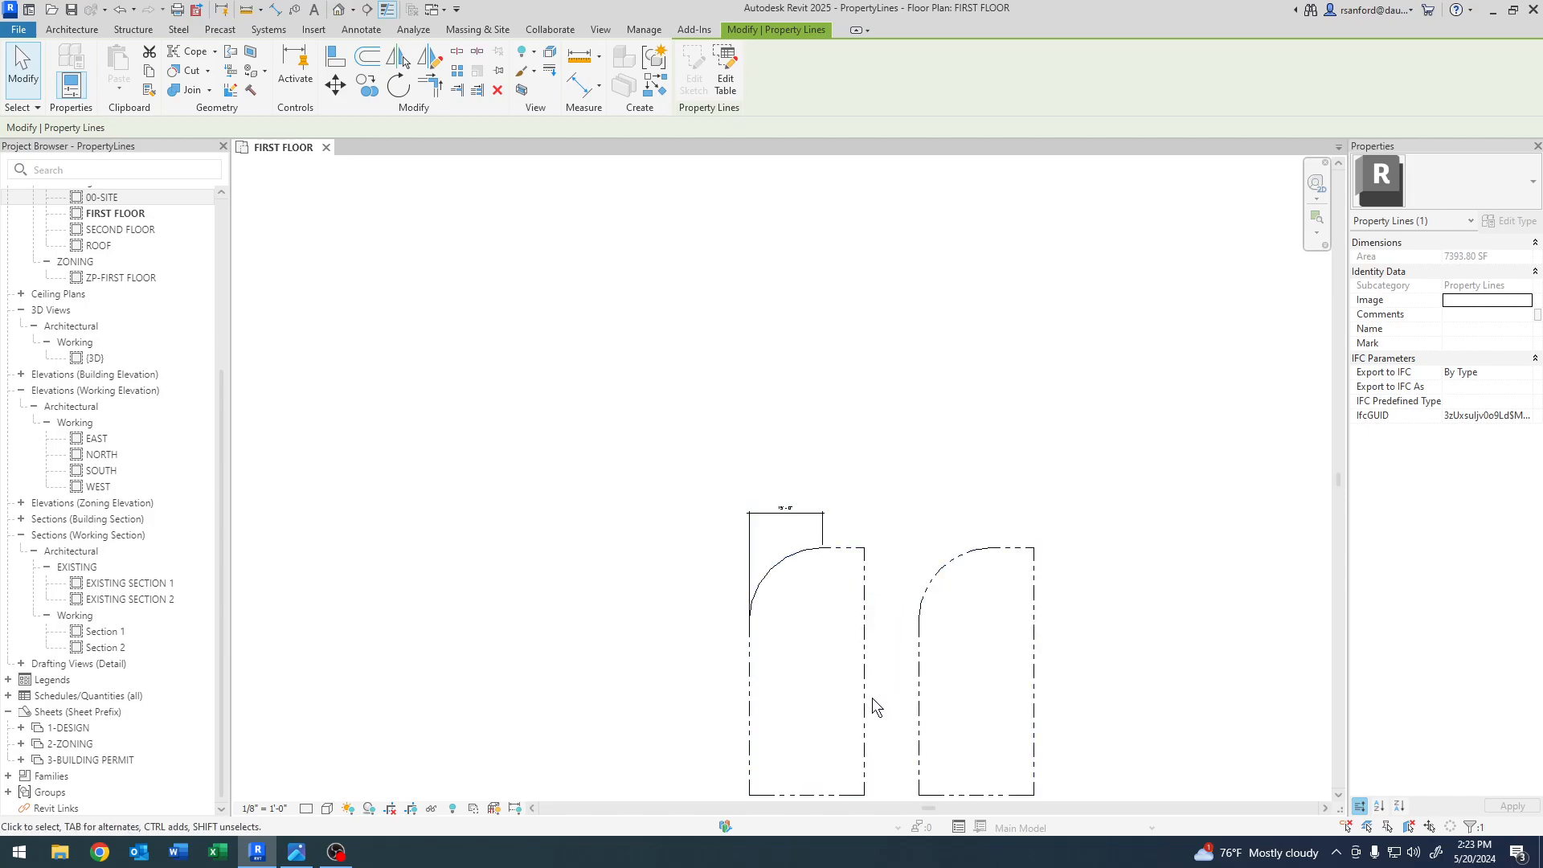
middle_click_drag(855, 712, 775, 581)
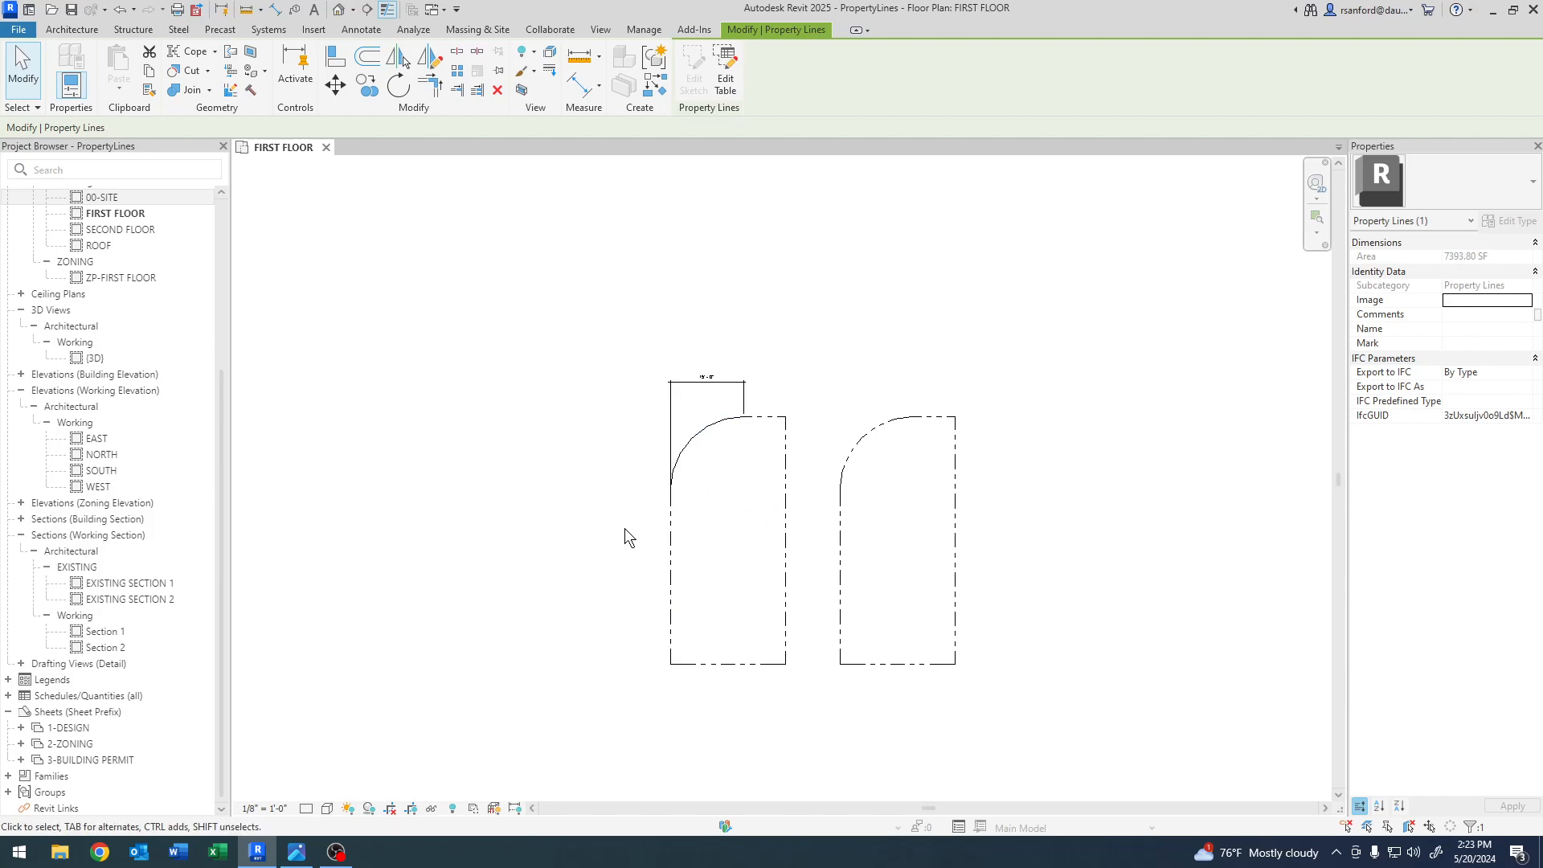
middle_click_drag(814, 576, 724, 583)
middle_click_drag(625, 607, 600, 559)
scroll(668, 668, "down", 3)
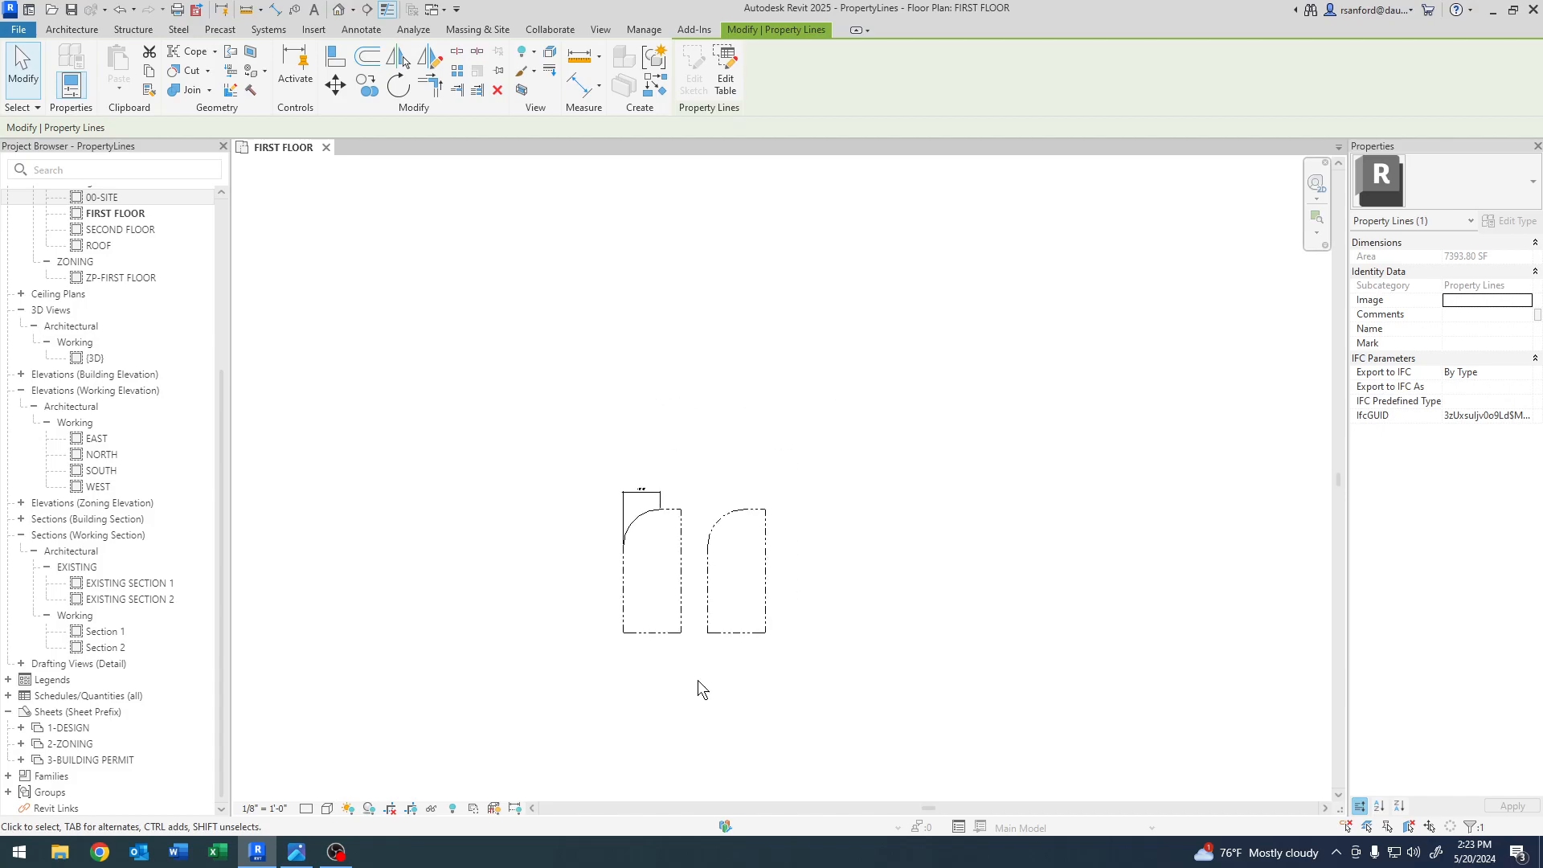
left_click(708, 607)
scroll(702, 667, "up", 2)
scroll(656, 682, "down", 2)
- Compare the curved corners of the CORRECT and SURVEY DATA property lines, along with the building's own property line
middle_click_drag(758, 735, 569, 407)
middle_click_drag(710, 716, 533, 433)
middle_click_drag(845, 559, 528, 501)
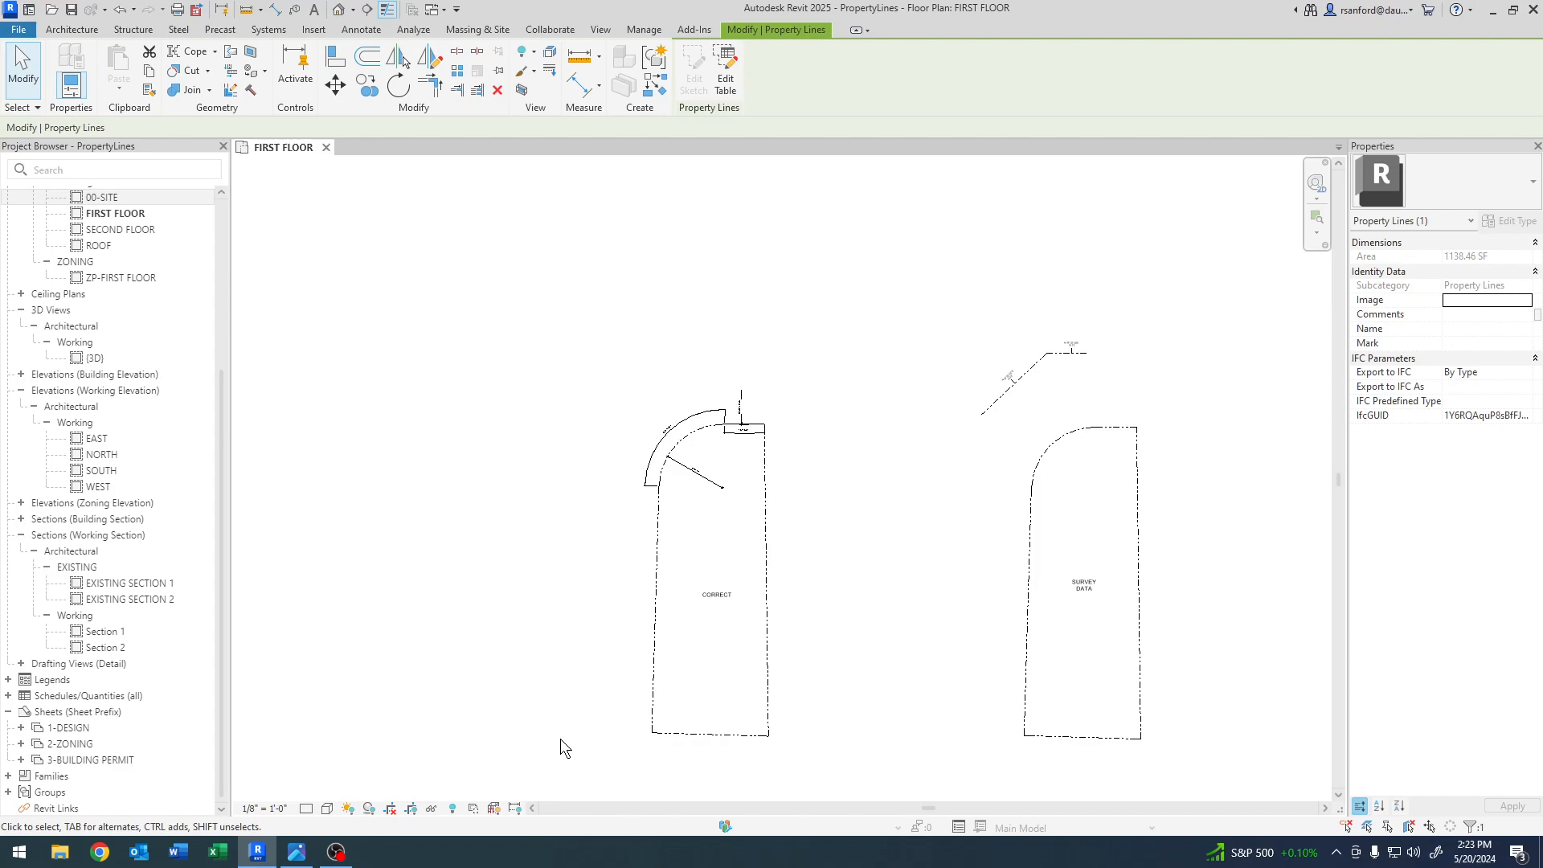
scroll(485, 592, "down", 1)
middle_click_drag(485, 592, 700, 596)
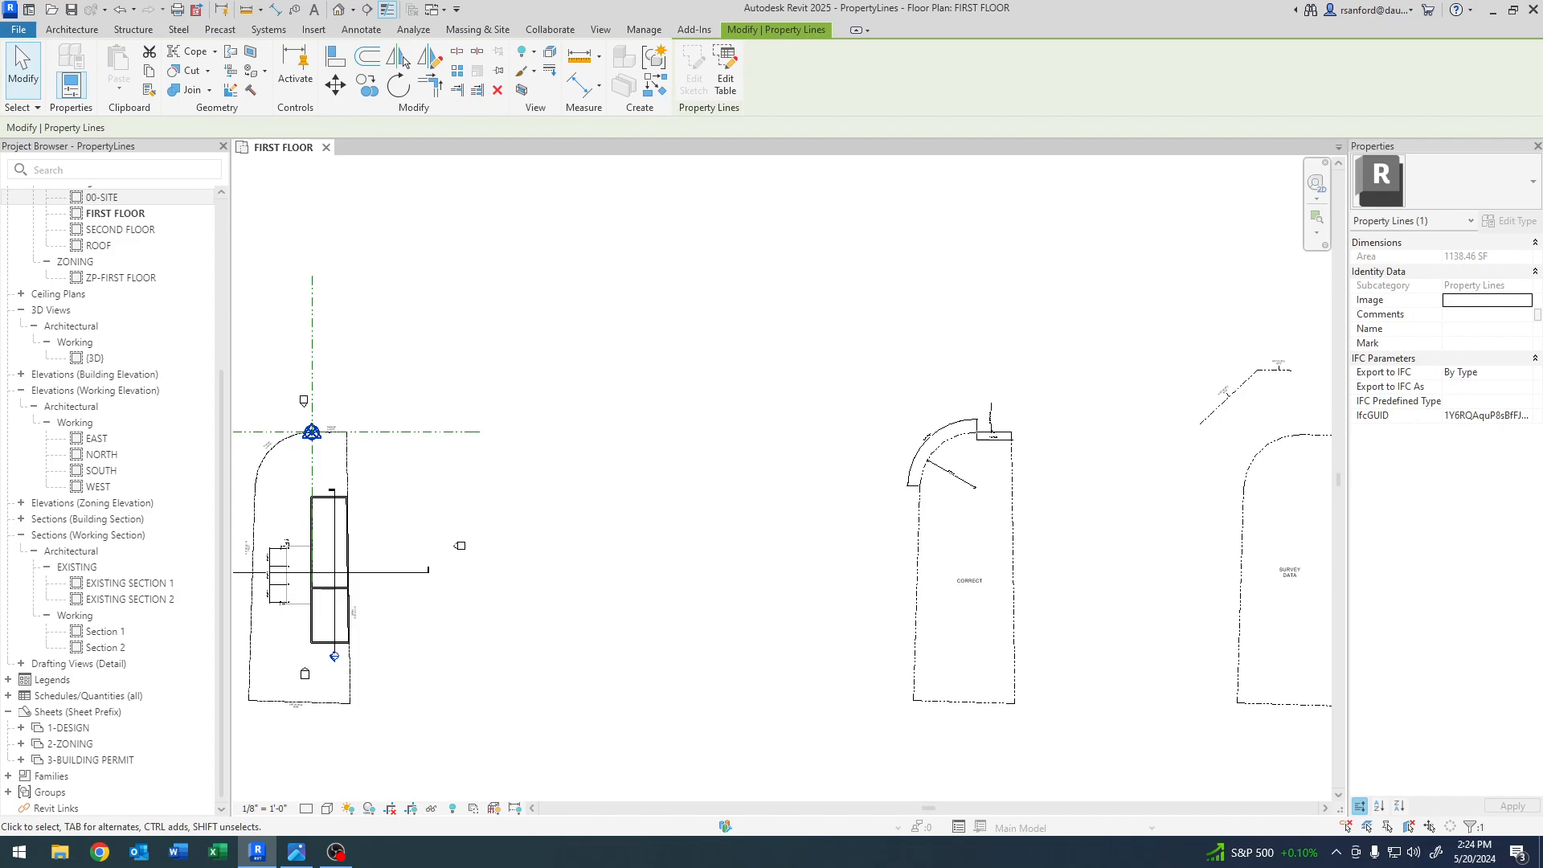
scroll(1014, 540, "up", 2)
middle_click_drag(1013, 540, 660, 437)
scroll(631, 477, "up", 2)
scroll(661, 437, "down", 2)
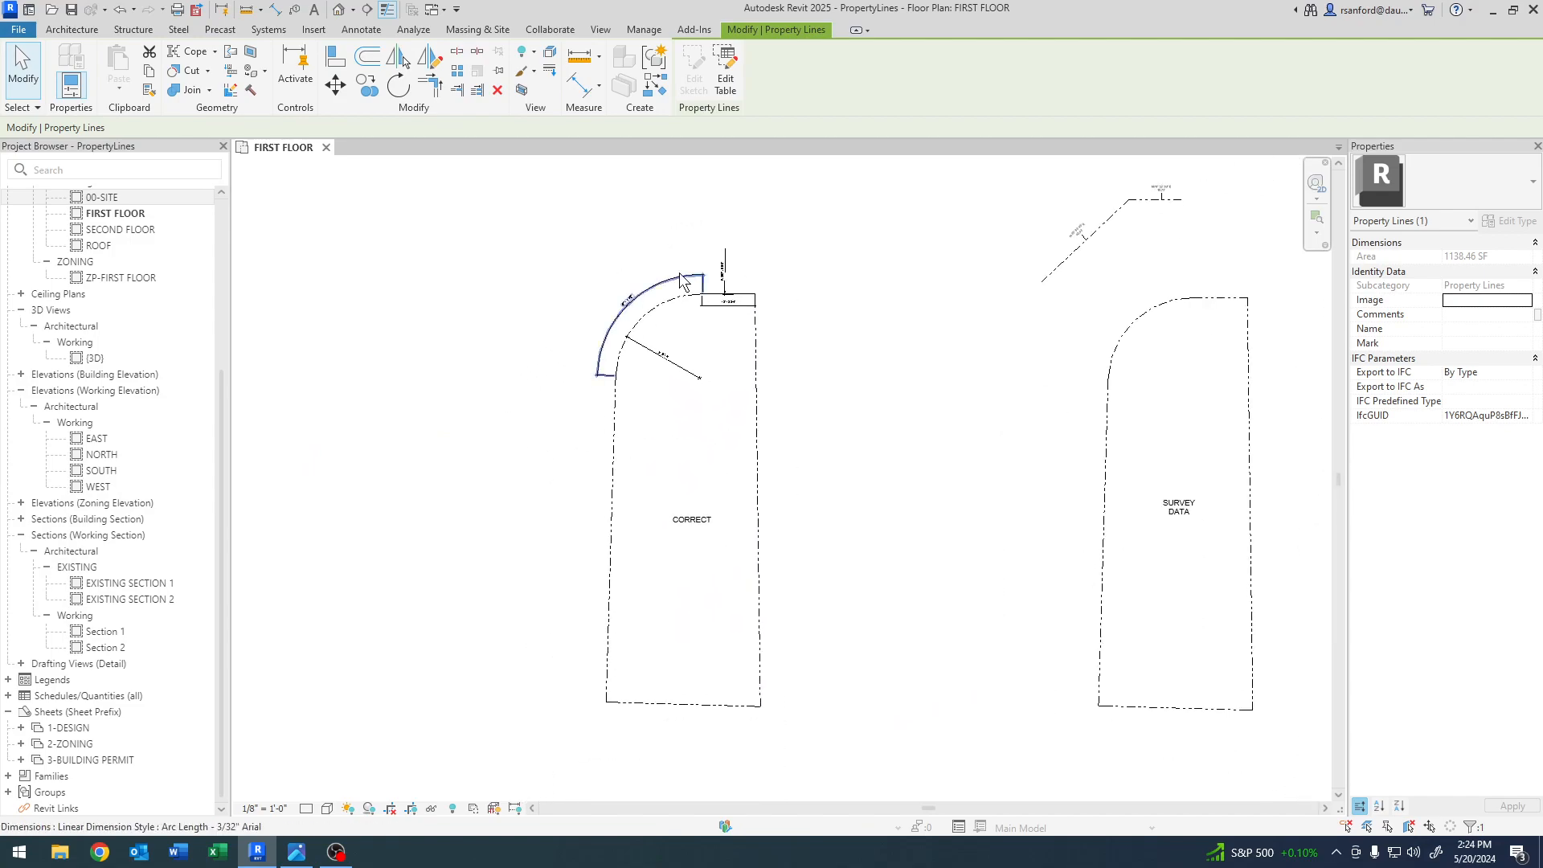